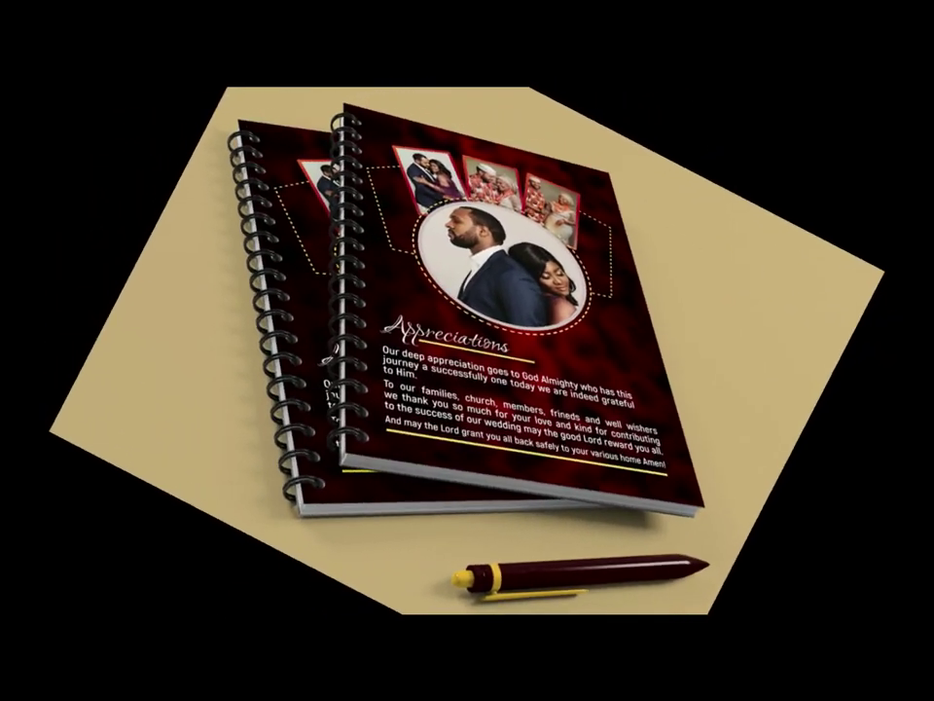
# Draw a page-sized rectangle and place a vertical guideline at the page centre.
pyautogui.click(11, 310)
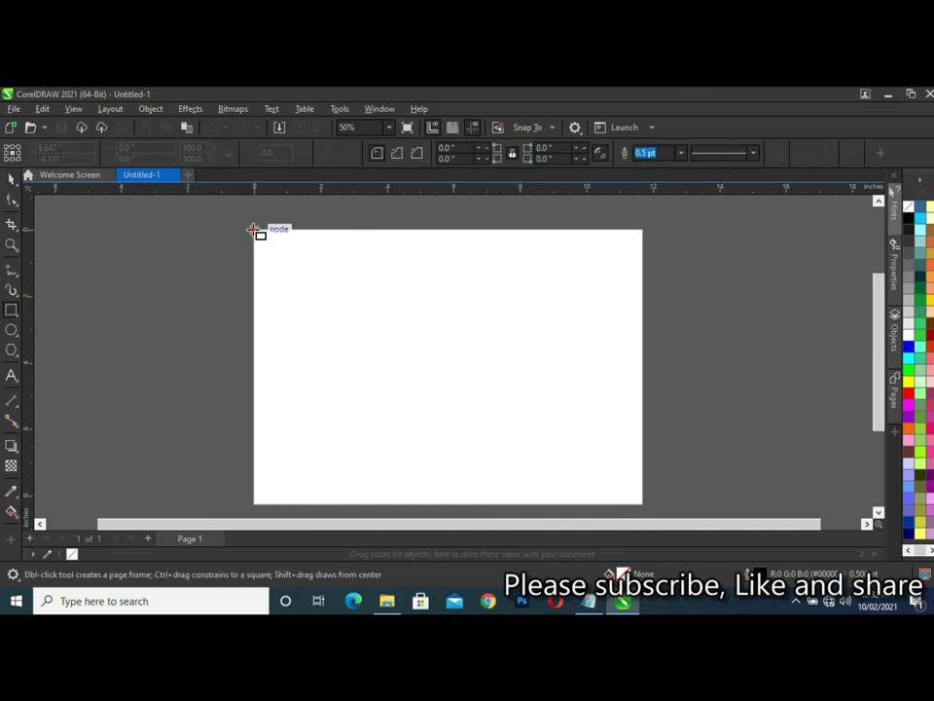
pyautogui.moveTo(253, 229); pyautogui.dragTo(642, 504)
pyautogui.press('space')
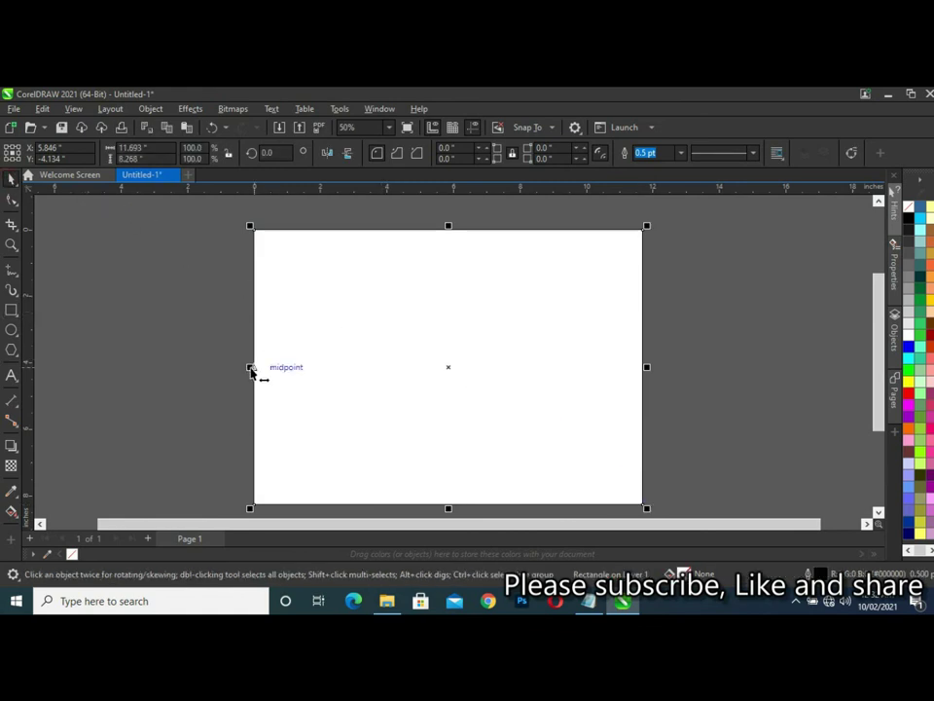
pyautogui.moveTo(31, 354)
pyautogui.mouseDown()
pyautogui.moveTo(448, 379)
pyautogui.moveTo(449, 371)
pyautogui.mouseUp()
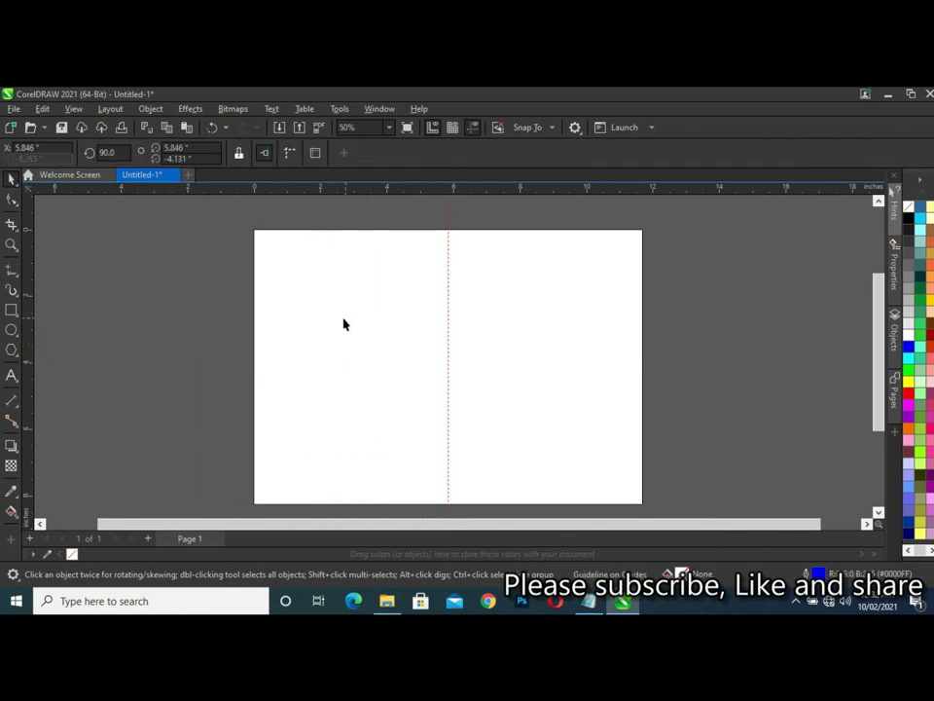
# Narrow the rectangle so it ends at the centre guideline, forming a half-page panel.
pyautogui.click(261, 319)
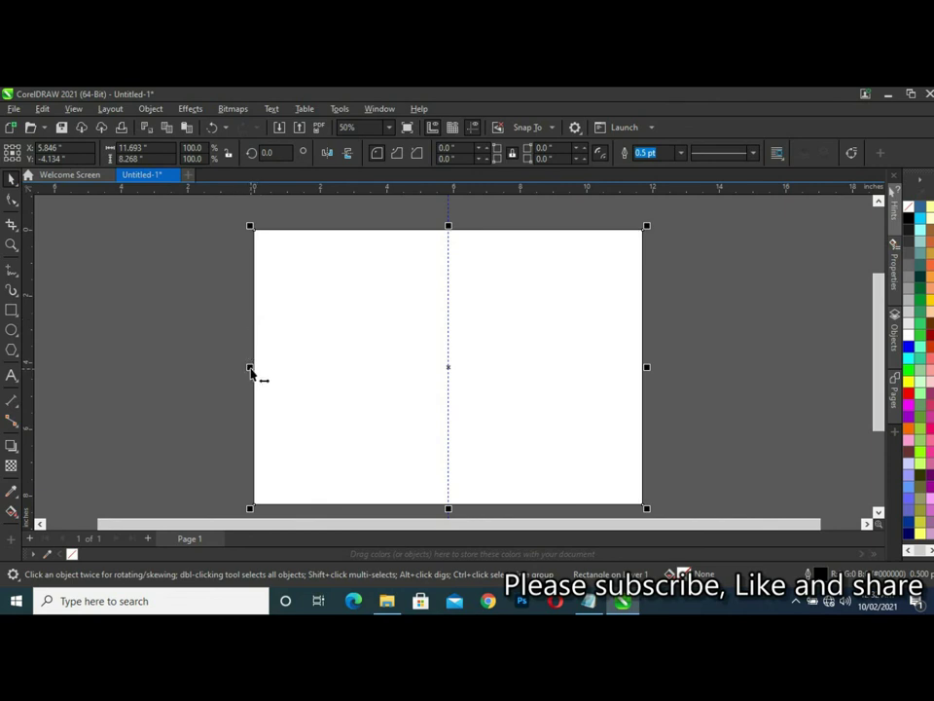
pyautogui.moveTo(250, 370); pyautogui.dragTo(442, 377)
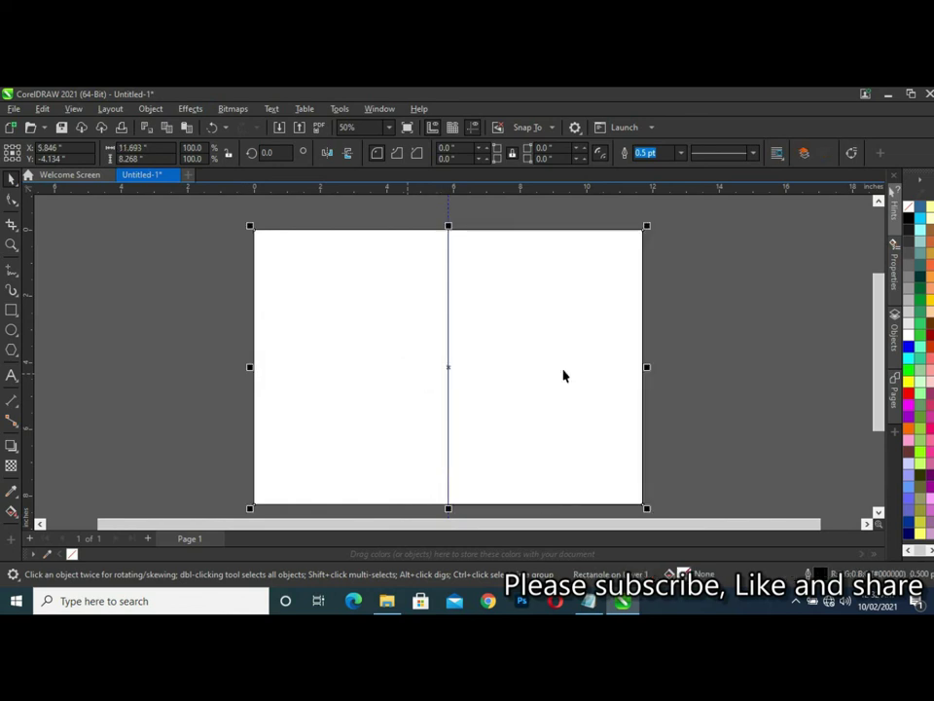
pyautogui.moveTo(643, 368); pyautogui.dragTo(456, 379)
pyautogui.click(530, 370)
pyautogui.click(377, 381)
pyautogui.click(509, 375)
pyautogui.click(393, 370)
# Add margin guidelines near the page top and bottom, the outer edges, and both sides of centre.
pyautogui.moveTo(344, 190)
pyautogui.mouseDown()
pyautogui.moveTo(339, 247)
pyautogui.moveTo(336, 237)
pyautogui.mouseUp()
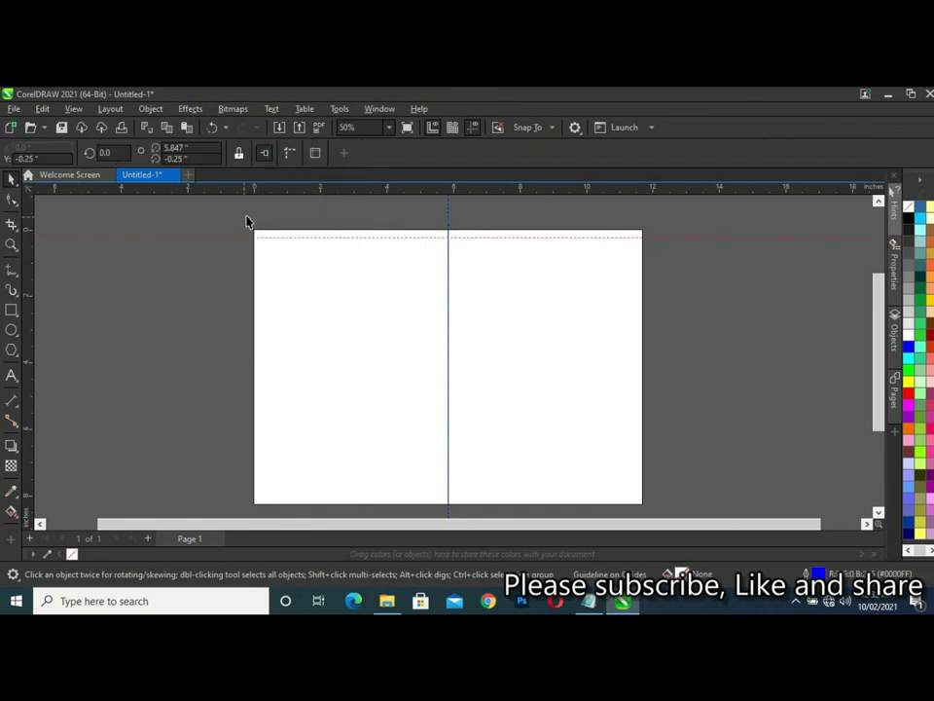
pyautogui.moveTo(336, 190); pyautogui.dragTo(339, 497)
pyautogui.moveTo(32, 366); pyautogui.dragTo(263, 383)
pyautogui.moveTo(32, 366); pyautogui.dragTo(437, 378)
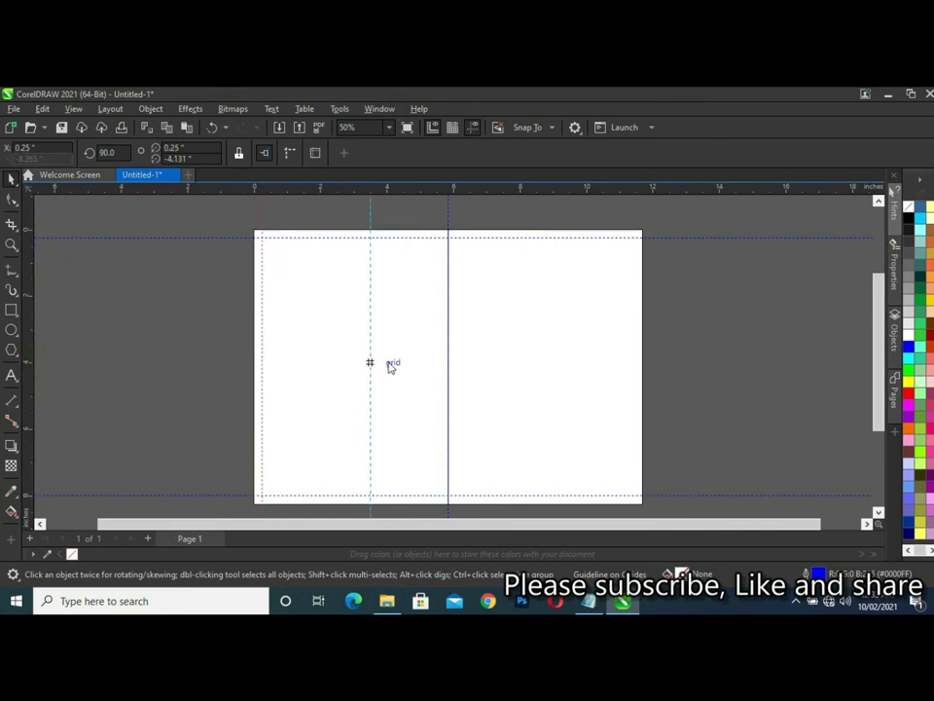
pyautogui.moveTo(439, 376); pyautogui.dragTo(439, 376)
pyautogui.moveTo(29, 328); pyautogui.dragTo(455, 344)
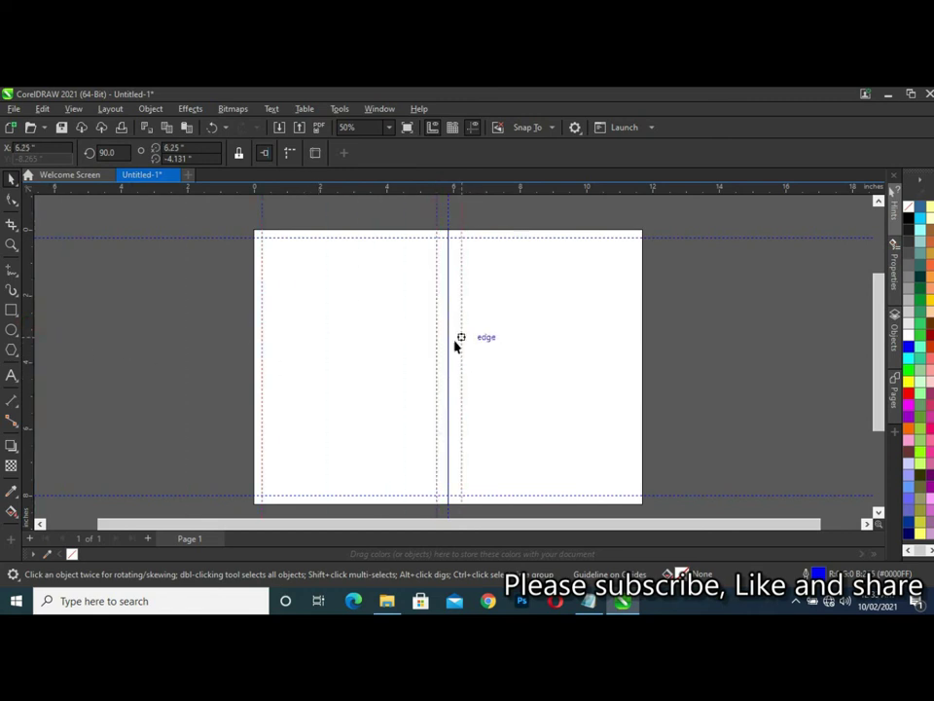
pyautogui.moveTo(30, 347); pyautogui.dragTo(636, 382)
# Fine-tune the margins, moving the right guideline to 11.391 and the left one slightly inward.
pyautogui.scroll(2, 665, 364)
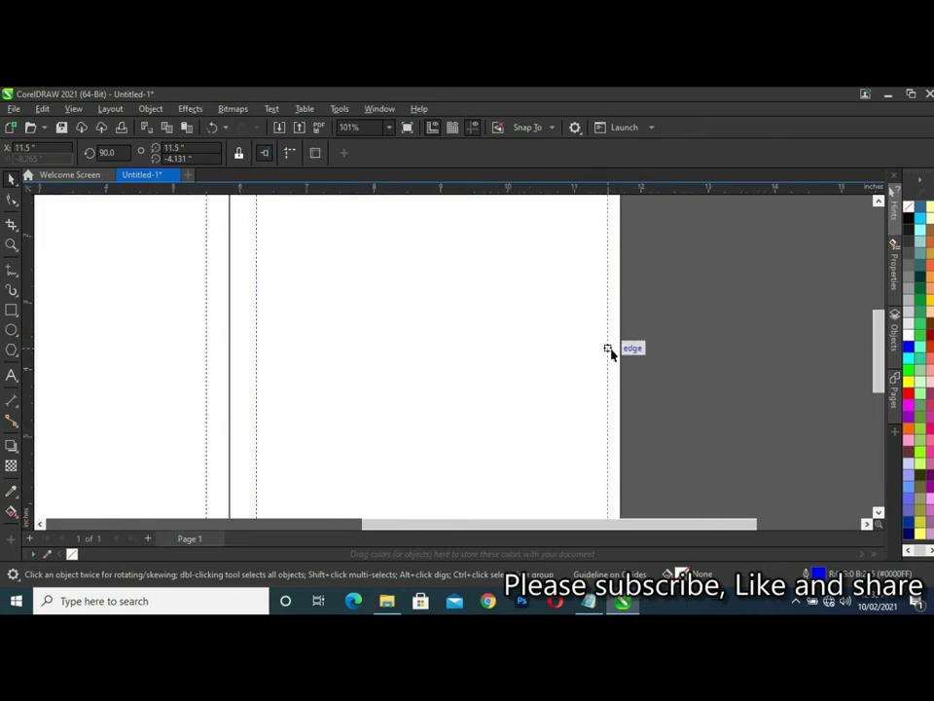
pyautogui.moveTo(603, 355); pyautogui.dragTo(602, 356)
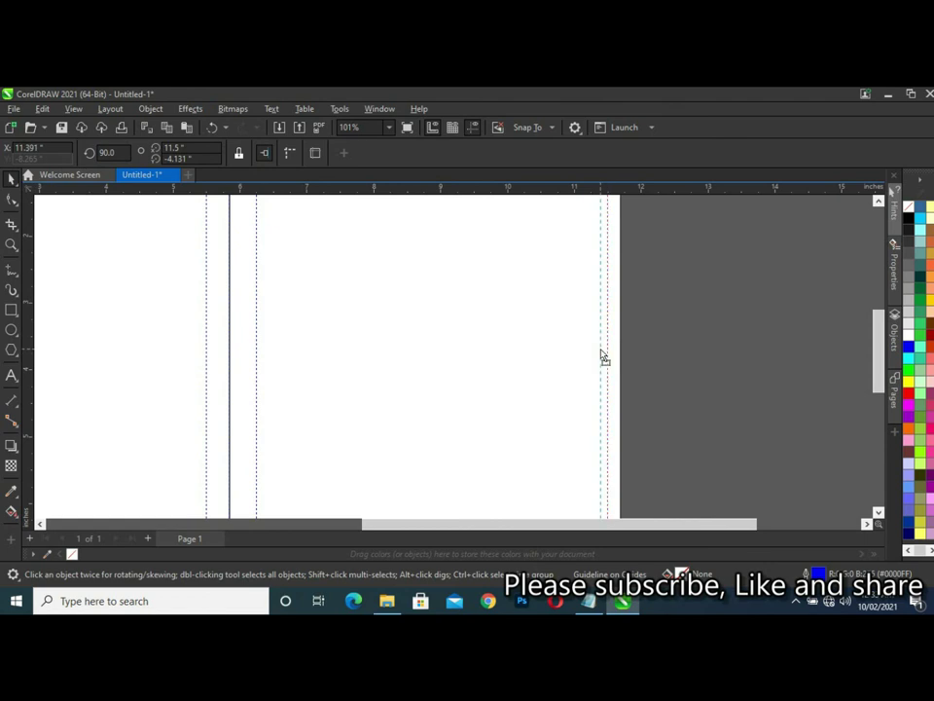
pyautogui.scroll(-2, 646, 314)
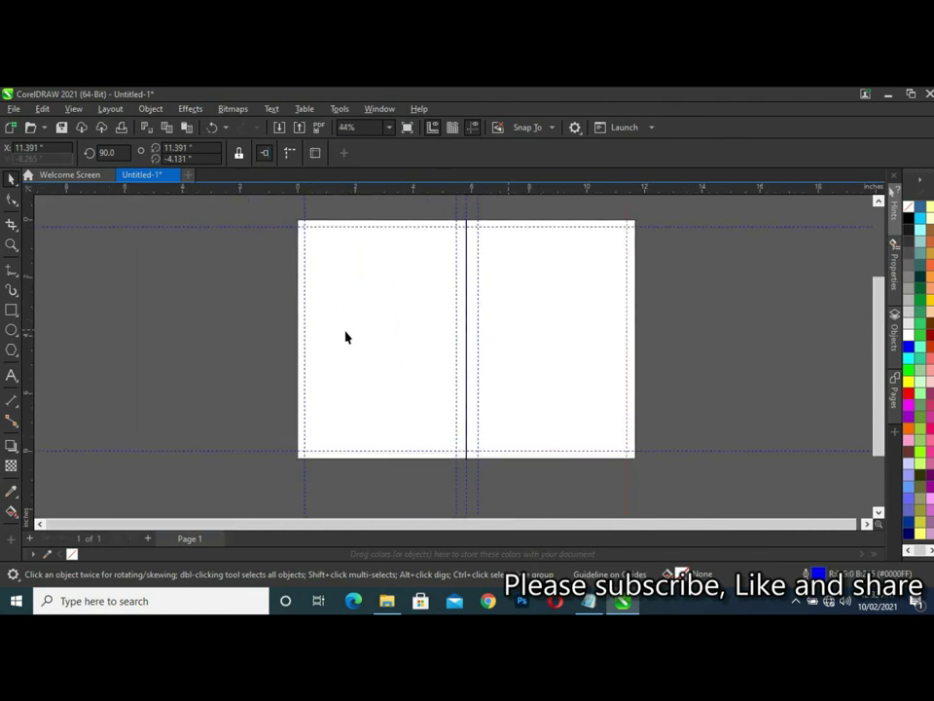
pyautogui.scroll(1, 325, 337)
pyautogui.scroll(1, 294, 339)
pyautogui.click(284, 336)
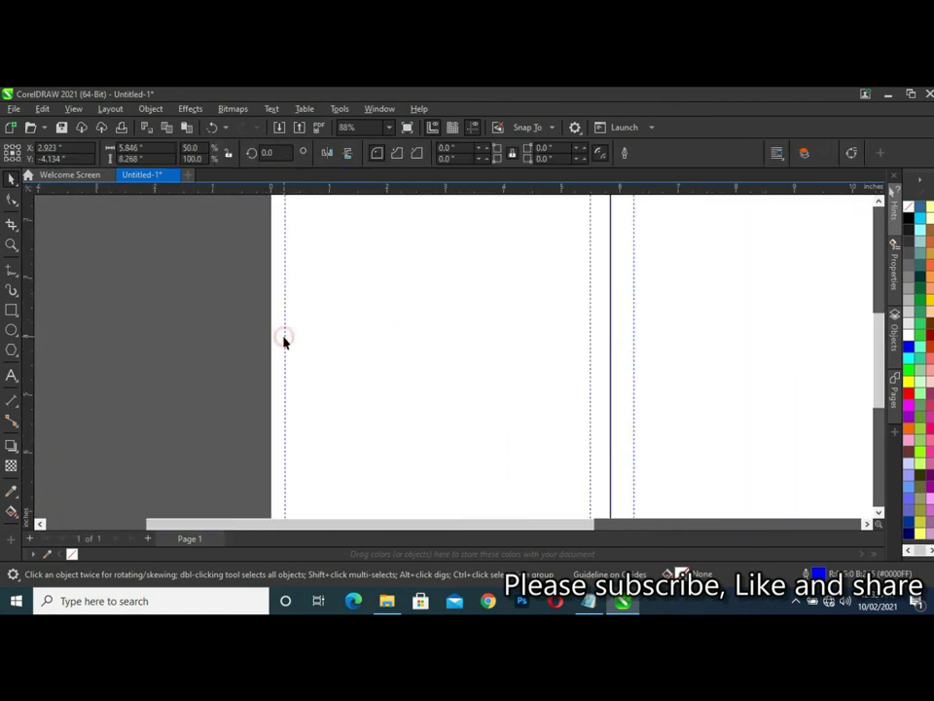
pyautogui.moveTo(284, 313); pyautogui.dragTo(294, 325)
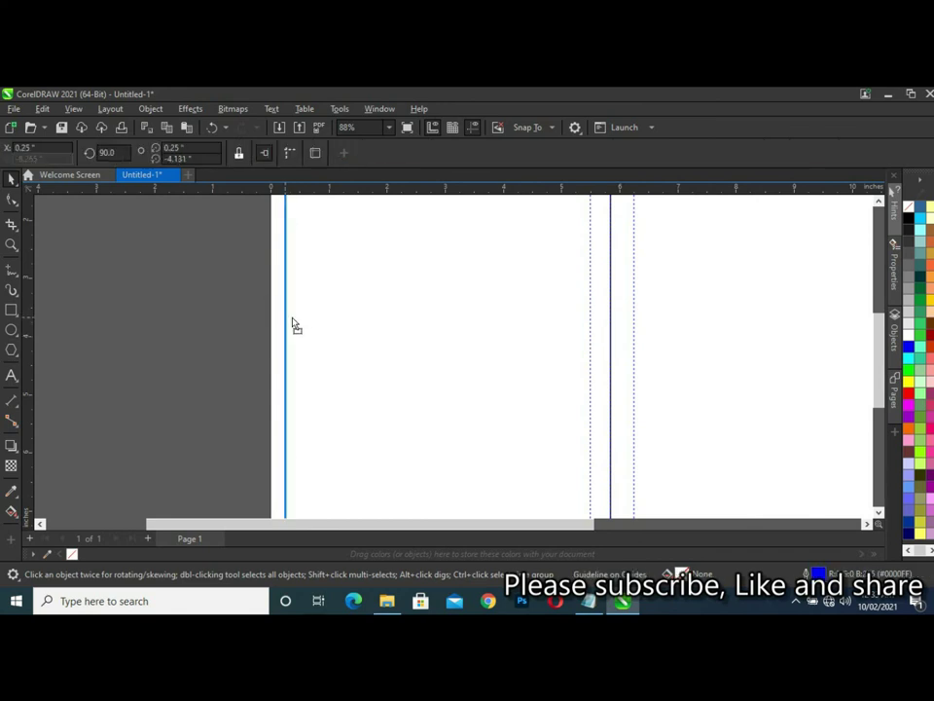
pyautogui.scroll(-3, 297, 326)
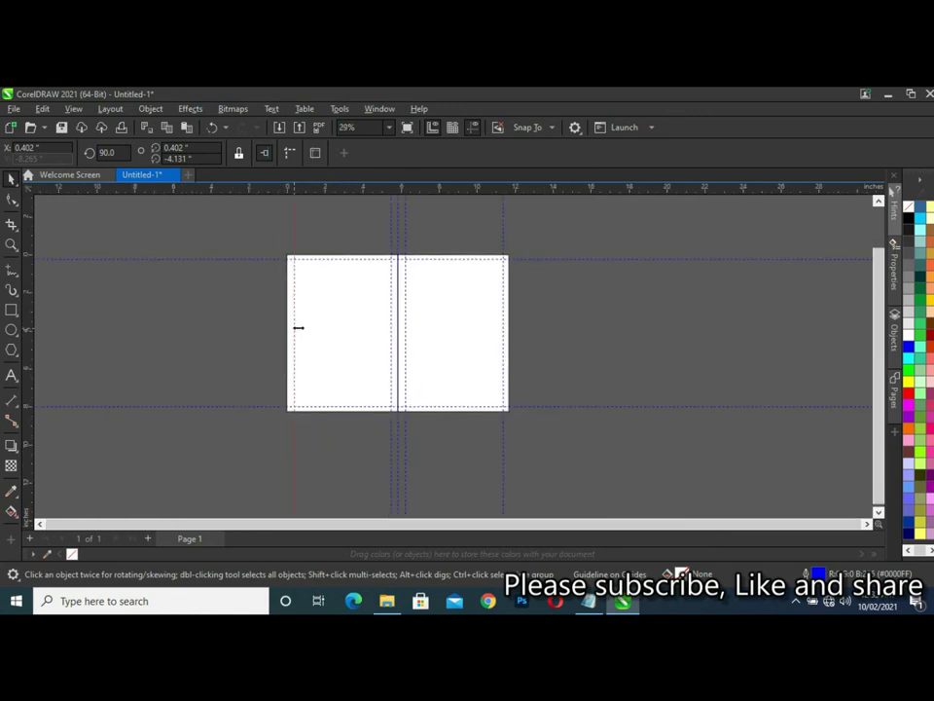
pyautogui.scroll(1, 457, 311)
pyautogui.scroll(1, 370, 265)
pyautogui.scroll(-1, 449, 309)
pyautogui.click(263, 363)
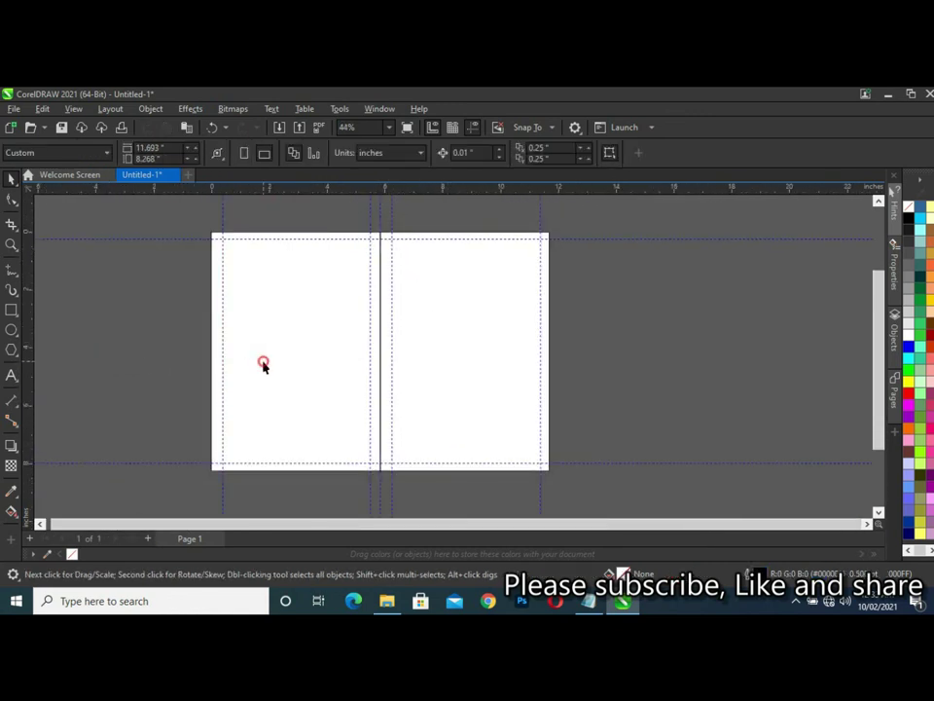
# Browse the Import dialog to the wedding couple's folder with large thumbnails.
pyautogui.click(634, 352)
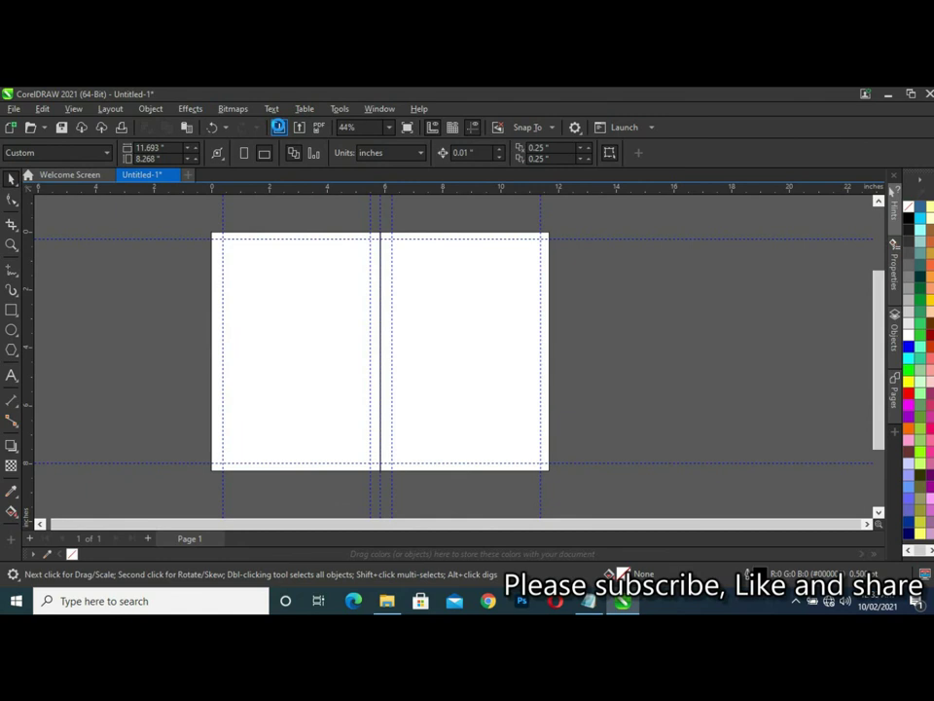
pyautogui.click(279, 127)
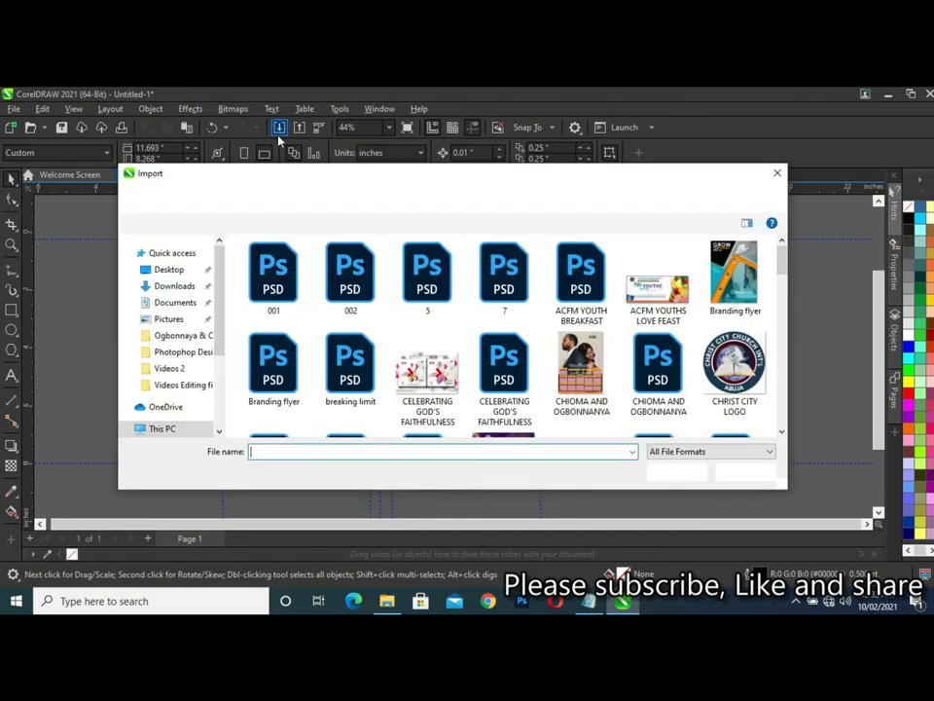
pyautogui.scroll(-2, 194, 357)
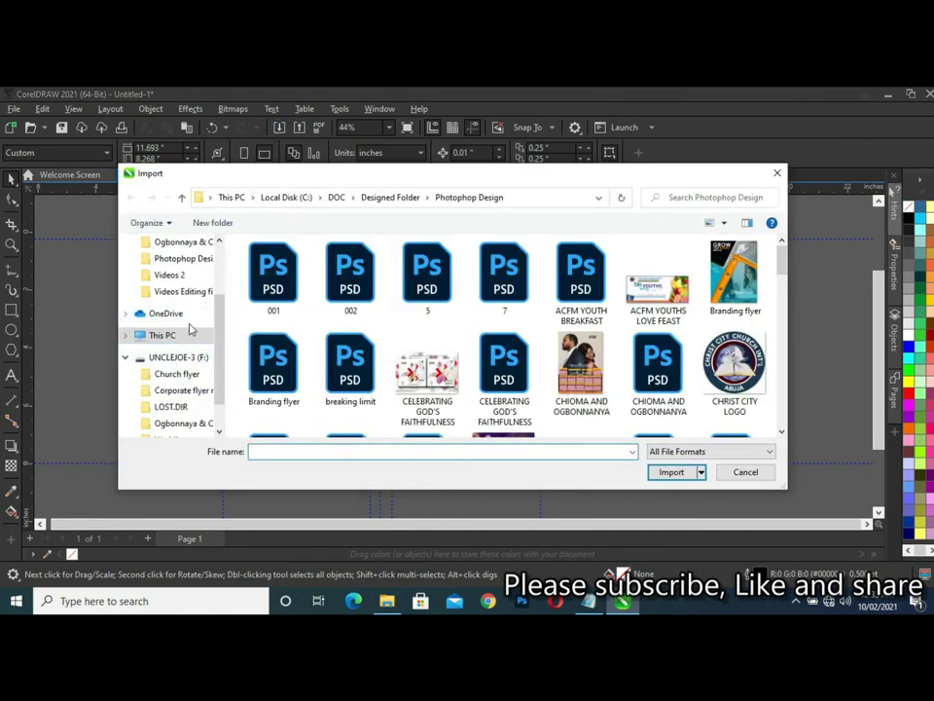
pyautogui.scroll(1, 190, 327)
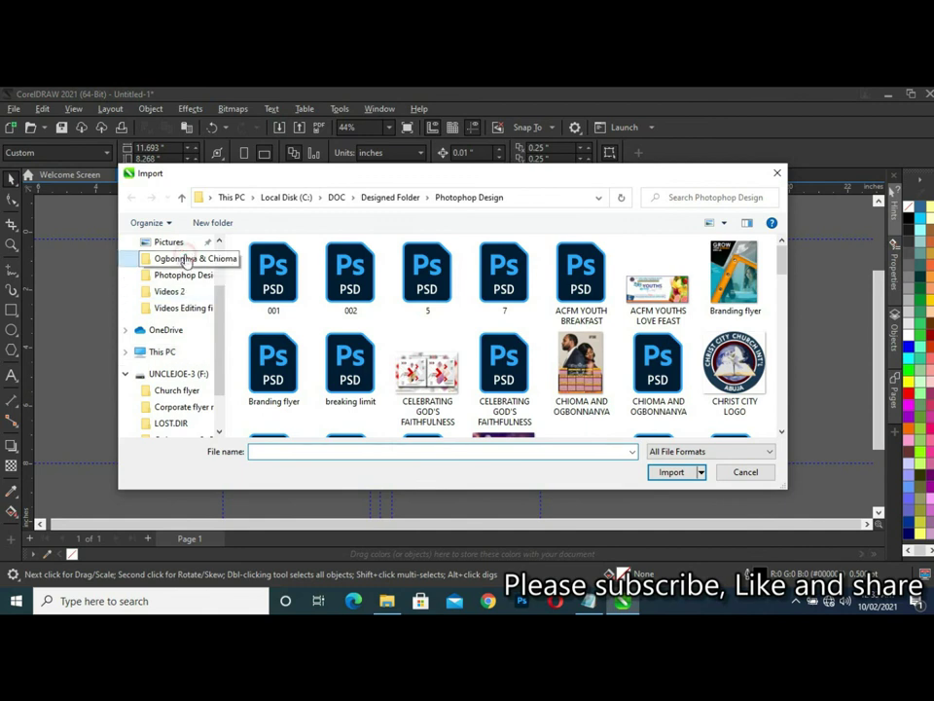
pyautogui.click(184, 258)
pyautogui.click(723, 223)
pyautogui.click(749, 156)
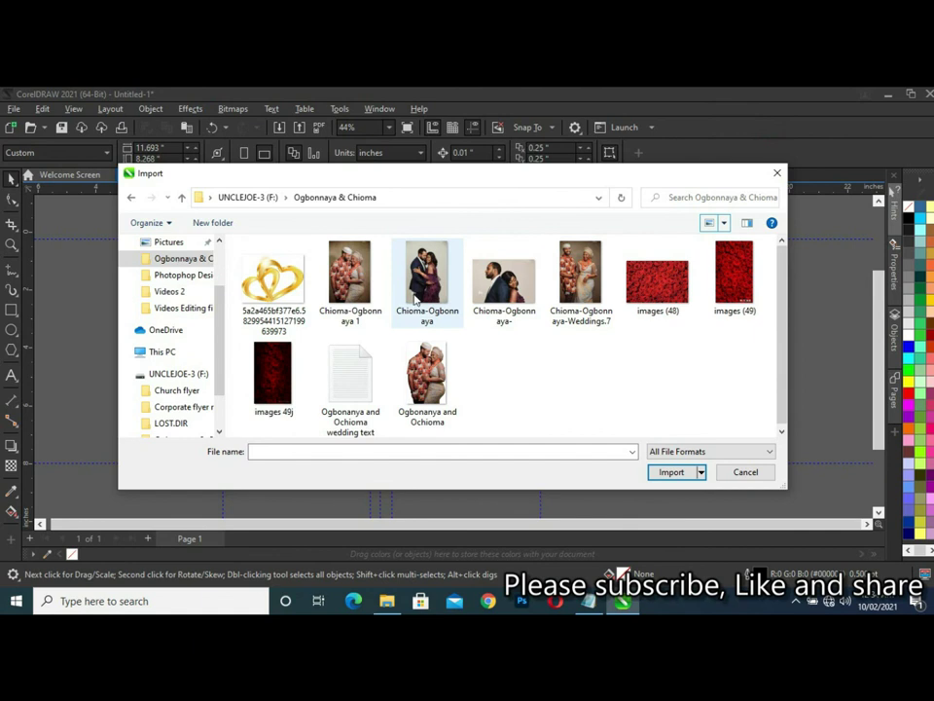
# Import the red texture, golden hearts and the couple's photos together.
pyautogui.click(273, 370)
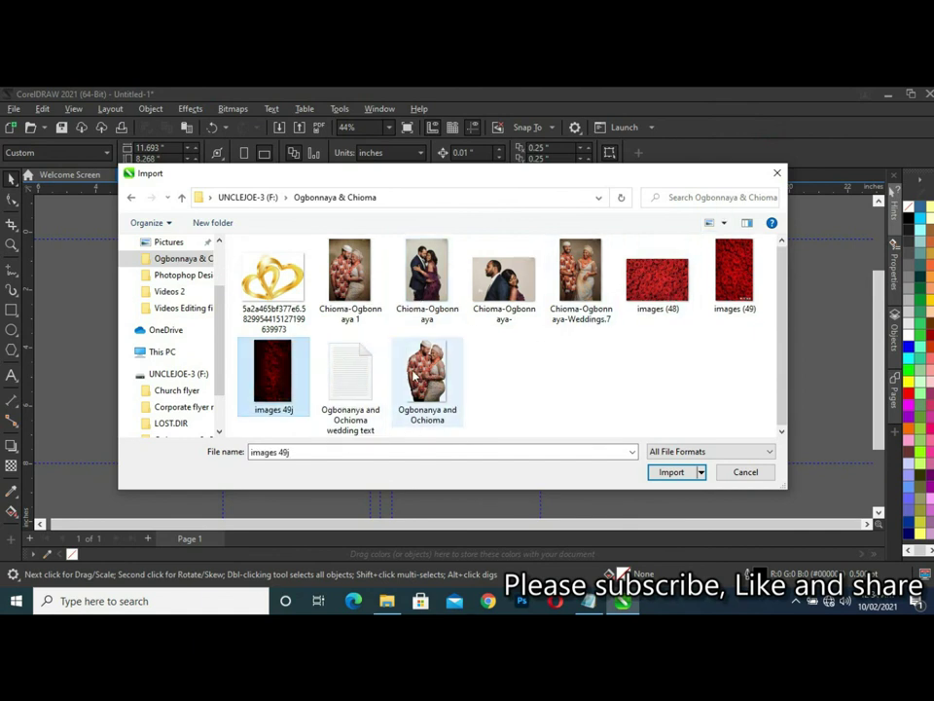
pyautogui.keyDown('ctrl'); pyautogui.click(271, 277); pyautogui.keyUp('ctrl')
pyautogui.keyDown('ctrl'); pyautogui.click(352, 279); pyautogui.keyUp('ctrl')
pyautogui.keyDown('ctrl'); pyautogui.click(427, 278); pyautogui.keyUp('ctrl')
pyautogui.keyDown('ctrl'); pyautogui.click(503, 280); pyautogui.keyUp('ctrl')
pyautogui.keyDown('ctrl'); pyautogui.click(427, 375); pyautogui.keyUp('ctrl')
pyautogui.keyDown('ctrl'); pyautogui.click(566, 294); pyautogui.keyUp('ctrl')
pyautogui.click(668, 472)
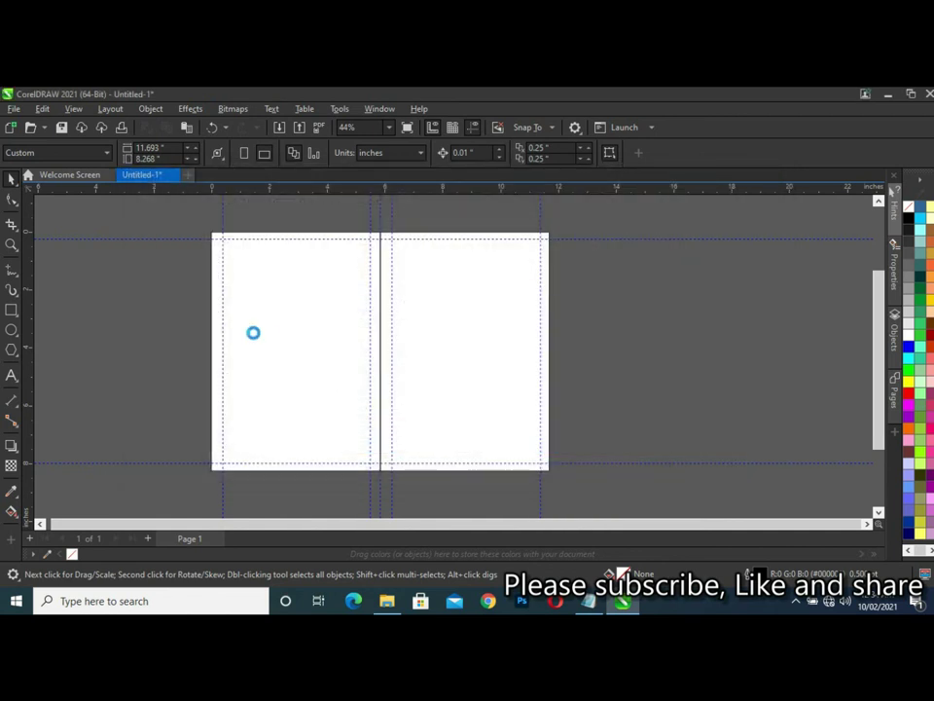
# Place the golden hearts, a small red texture and the couple's photos on the canvas right of the page.
pyautogui.moveTo(616, 255); pyautogui.dragTo(732, 344)
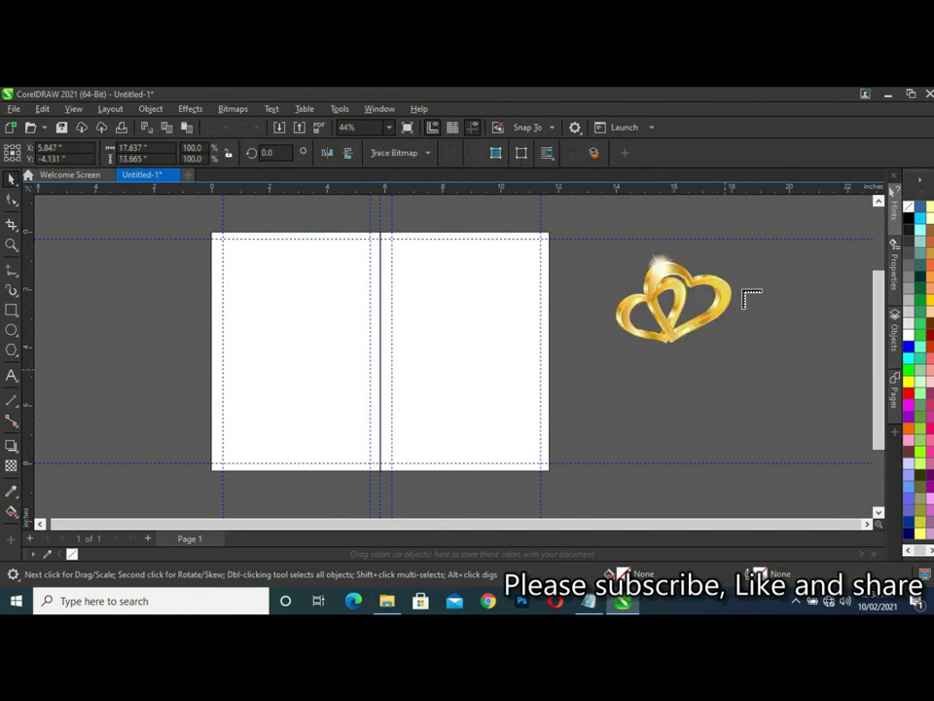
pyautogui.moveTo(745, 260); pyautogui.dragTo(804, 347)
pyautogui.moveTo(645, 349); pyautogui.dragTo(703, 433)
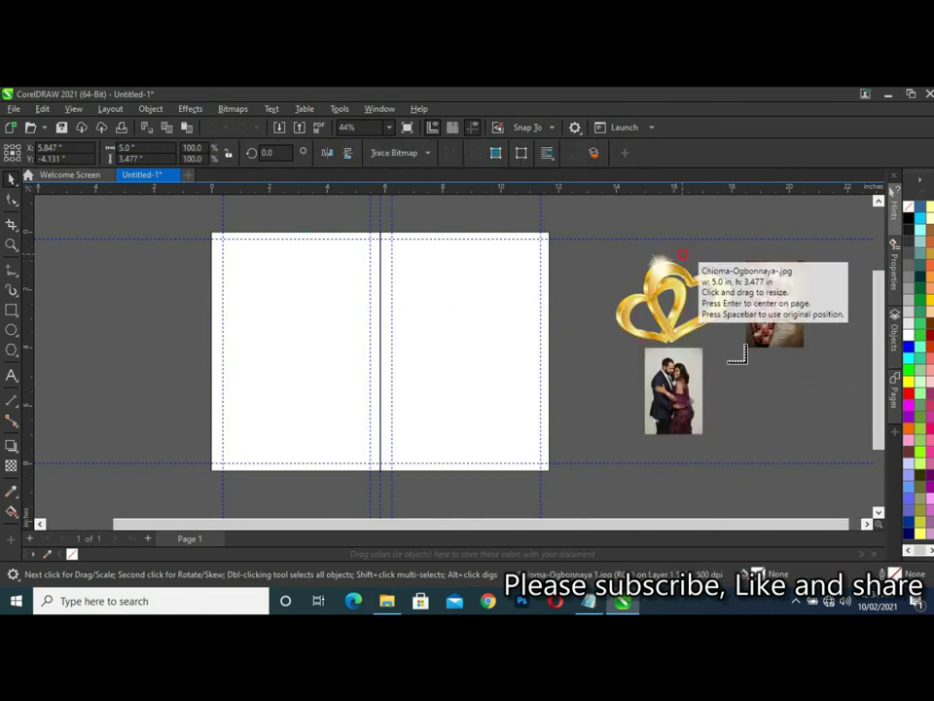
pyautogui.moveTo(681, 255); pyautogui.dragTo(752, 305)
pyautogui.moveTo(732, 362); pyautogui.dragTo(803, 470)
pyautogui.moveTo(602, 261); pyautogui.dragTo(622, 296)
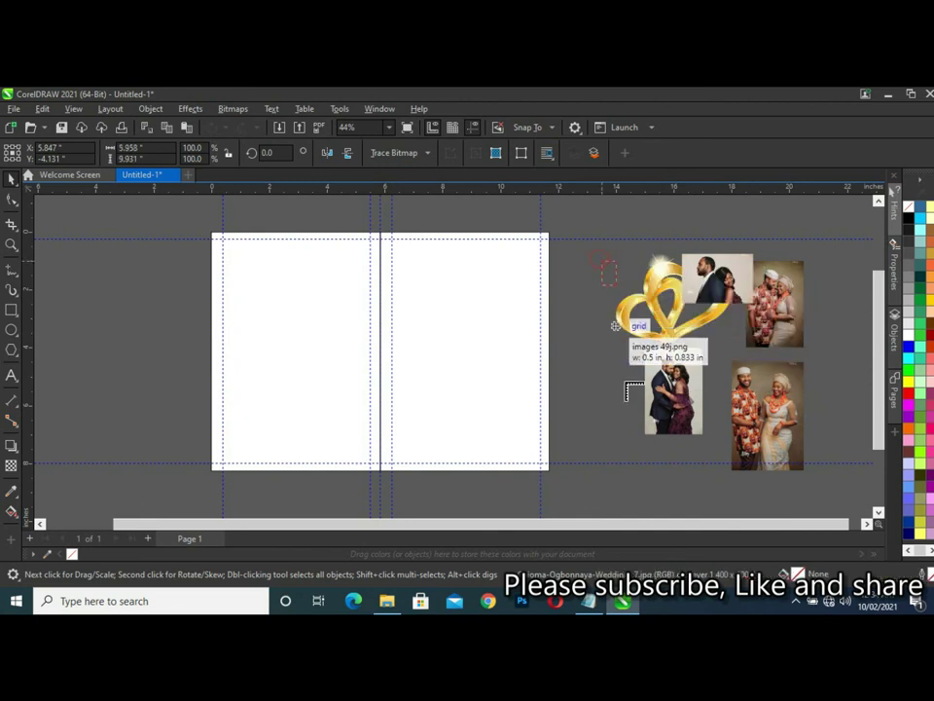
pyautogui.moveTo(597, 337); pyautogui.dragTo(671, 447)
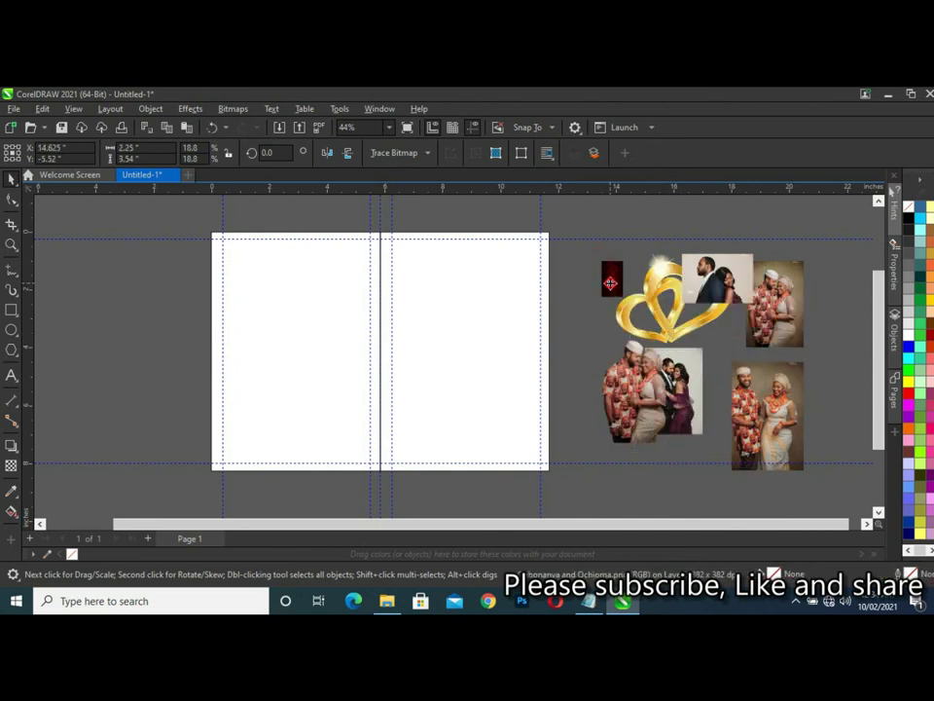
pyautogui.click(610, 277)
pyautogui.click(208, 291)
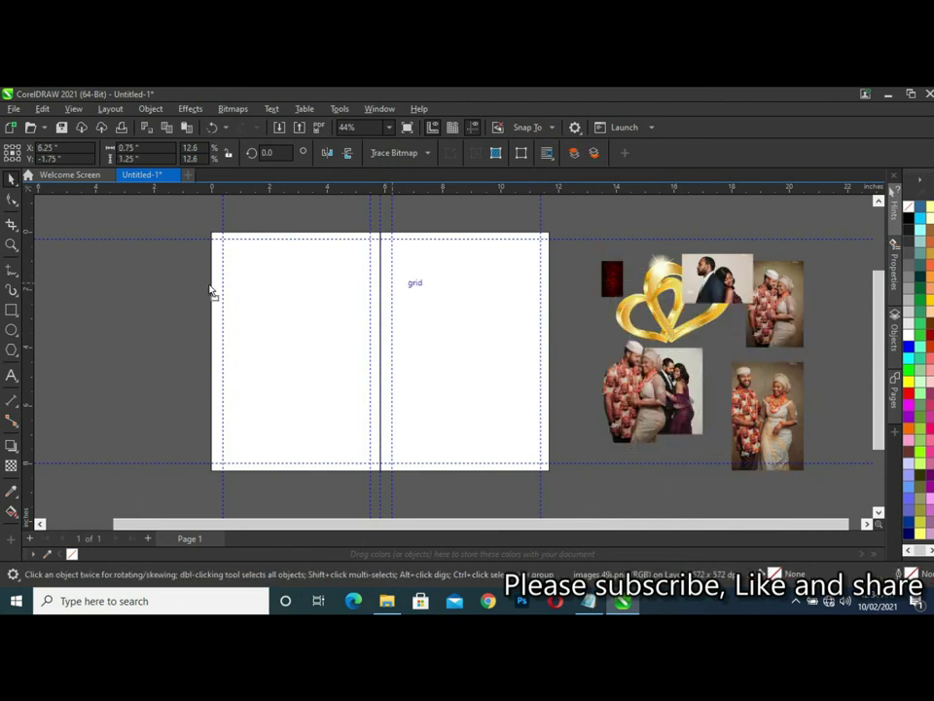
# Move the red texture over the right half and PowerClip it inside the right rectangle.
pyautogui.moveTo(136, 227); pyautogui.dragTo(310, 458)
pyautogui.moveTo(200, 387); pyautogui.dragTo(151, 394)
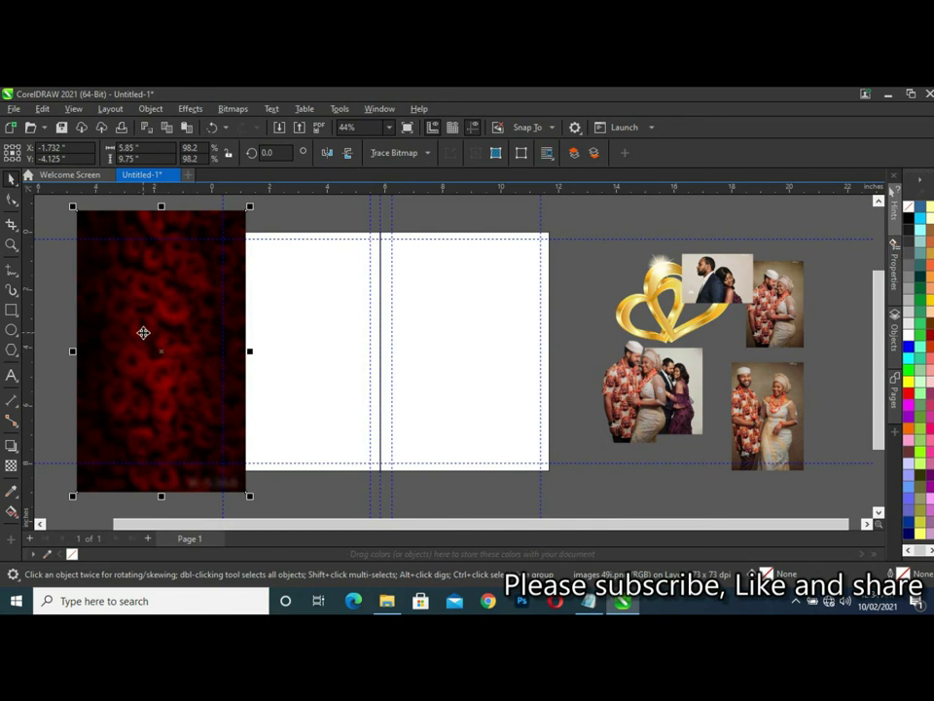
pyautogui.moveTo(142, 329); pyautogui.dragTo(443, 331)
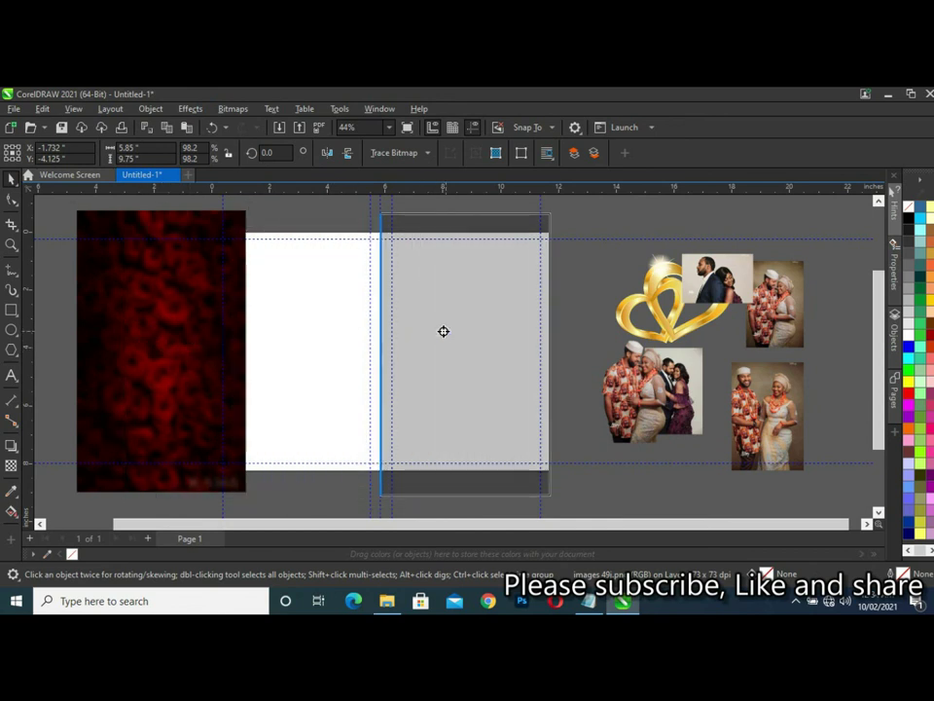
pyautogui.click(488, 375)
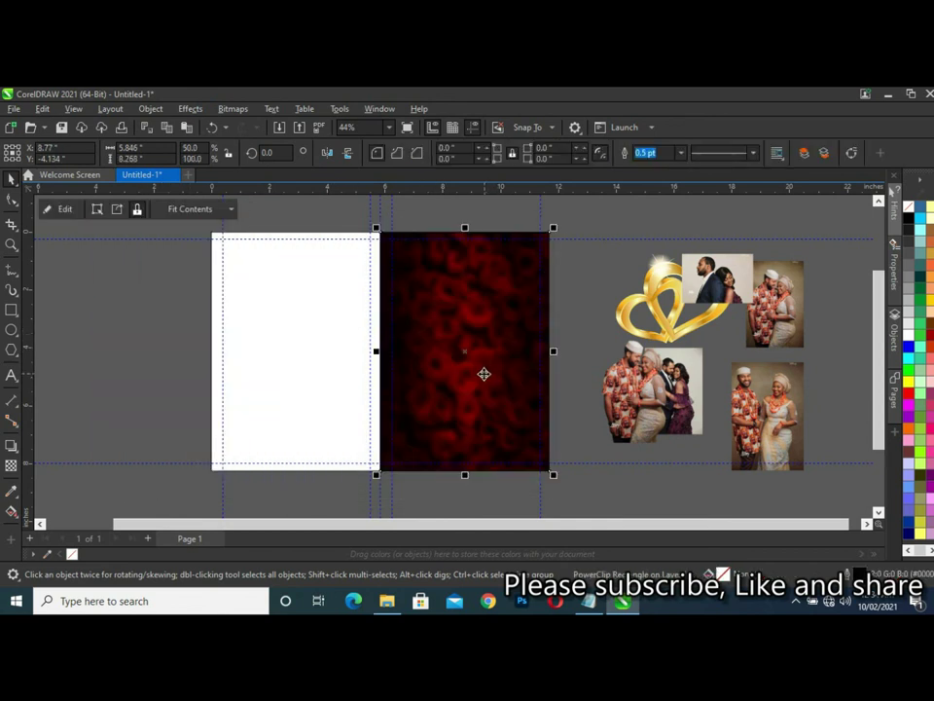
# Enlarge the red texture inside its PowerClip frame so it covers the panel.
pyautogui.click(61, 208)
pyautogui.moveTo(552, 498)
pyautogui.mouseDown()
pyautogui.moveTo(584, 525)
pyautogui.moveTo(572, 475)
pyautogui.mouseUp()
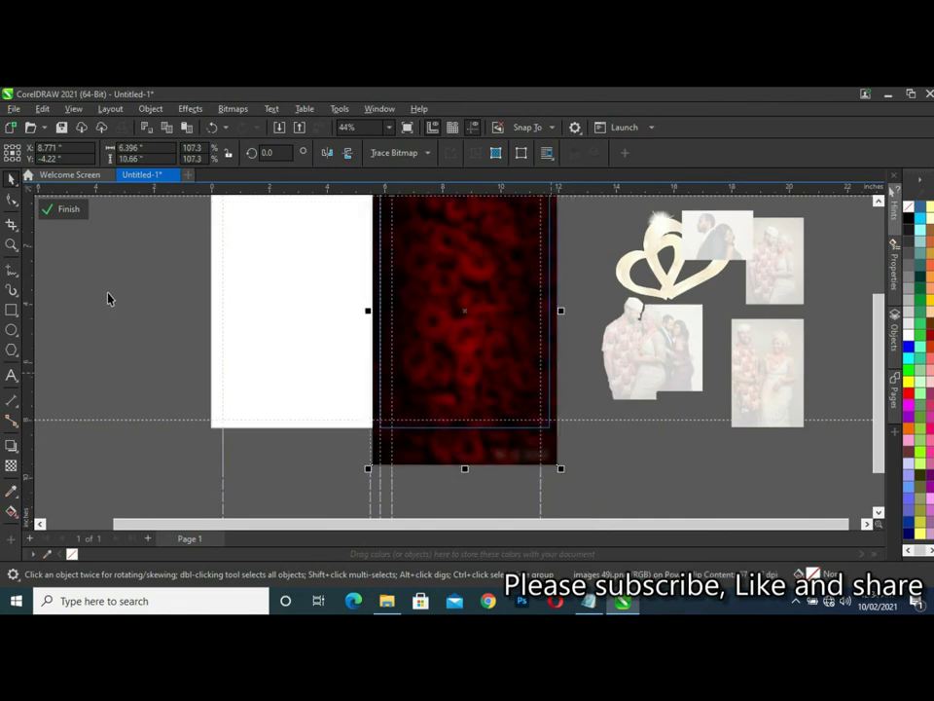
pyautogui.click(68, 209)
pyautogui.click(140, 306)
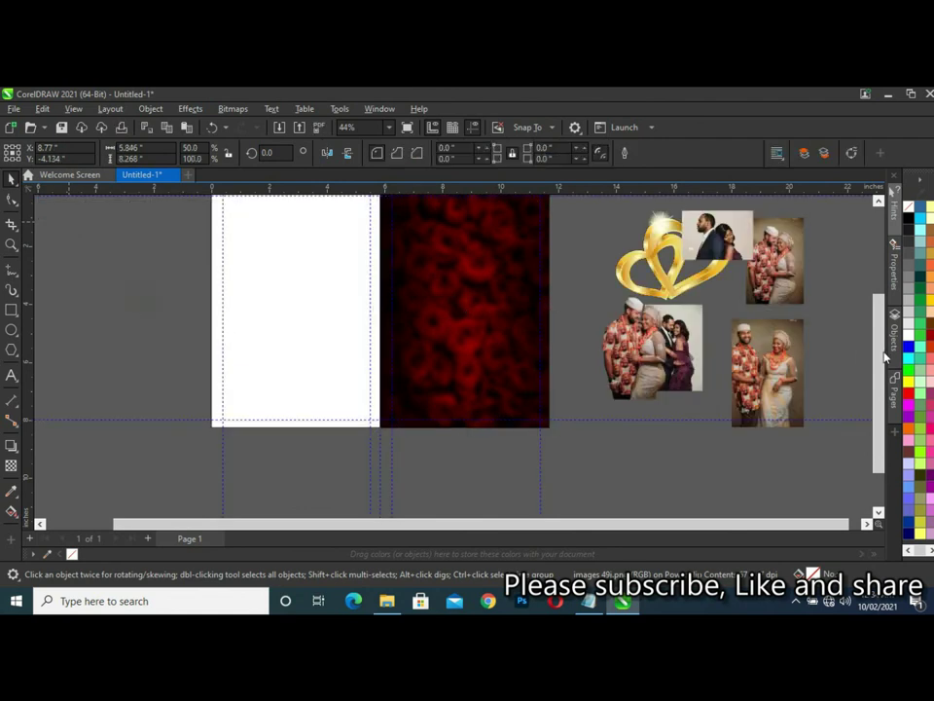
pyautogui.moveTo(879, 362); pyautogui.dragTo(874, 334)
# Remove the outlines from both the red right panel and the white left panel.
pyautogui.click(416, 446)
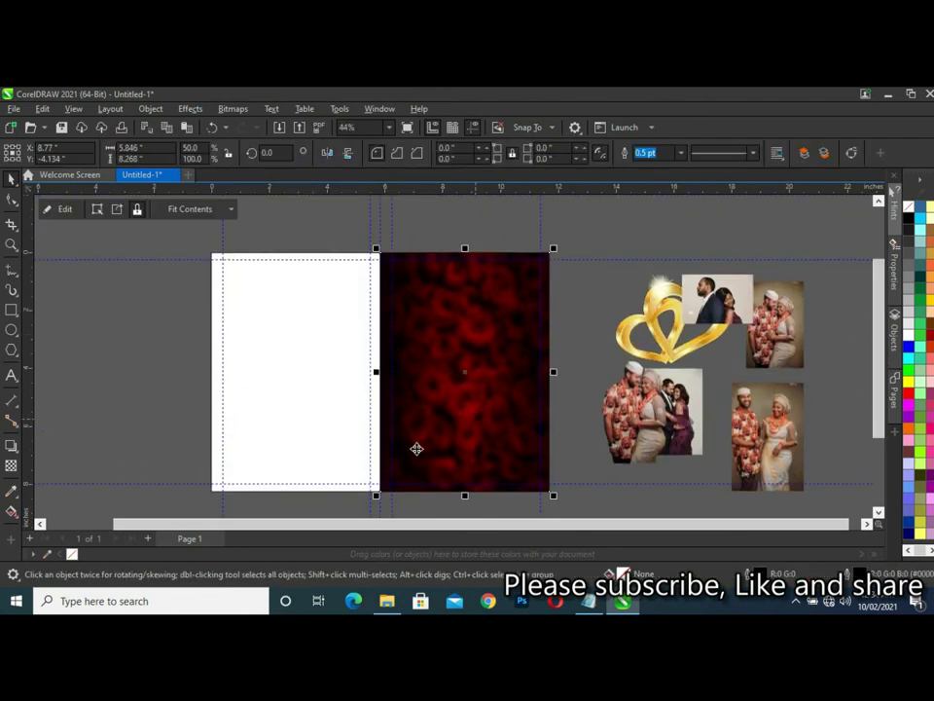
pyautogui.rightClick(73, 553)
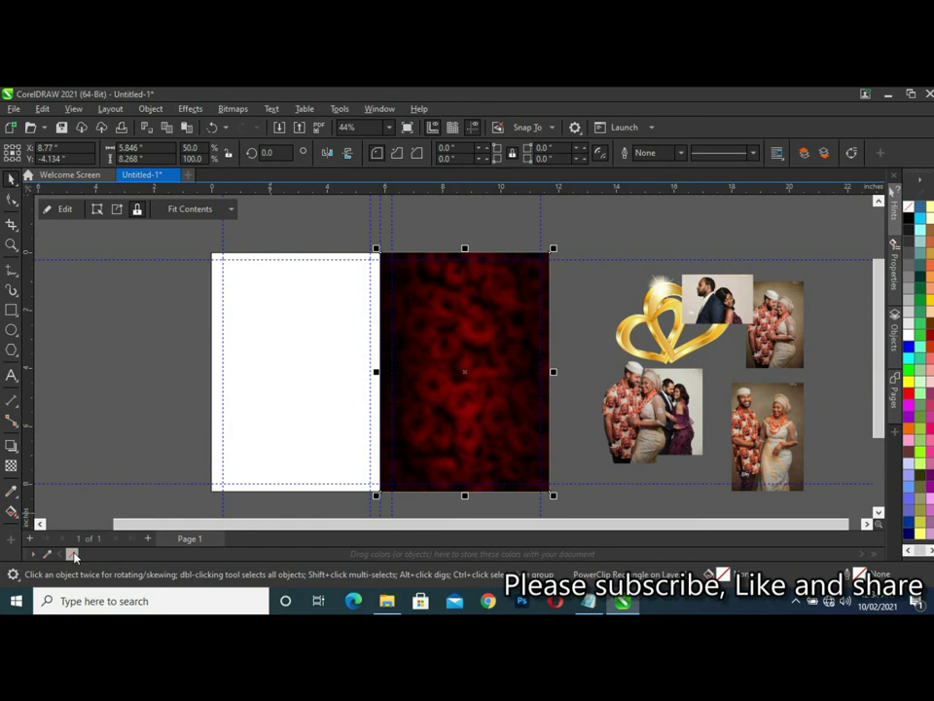
pyautogui.click(277, 392)
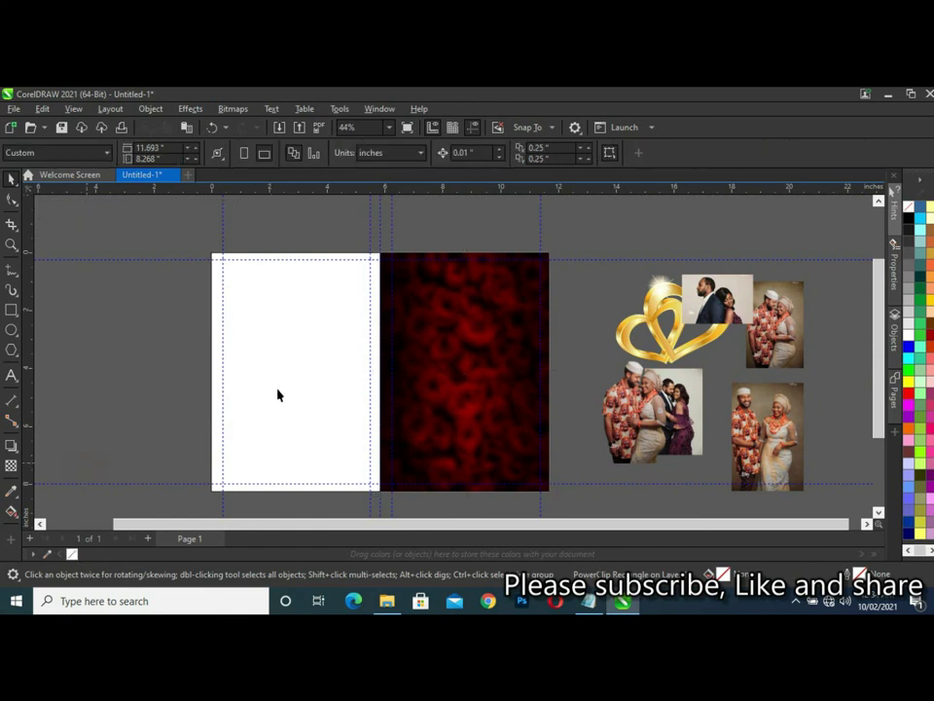
pyautogui.rightClick(73, 553)
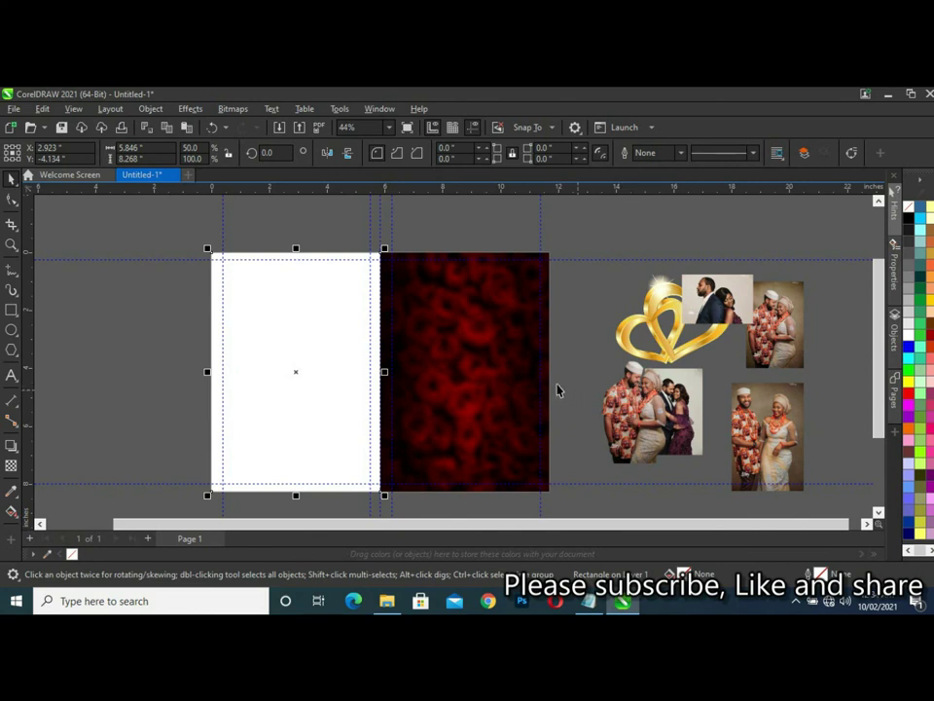
# Copy the red texture image from inside the right panel's PowerClip.
pyautogui.click(491, 371)
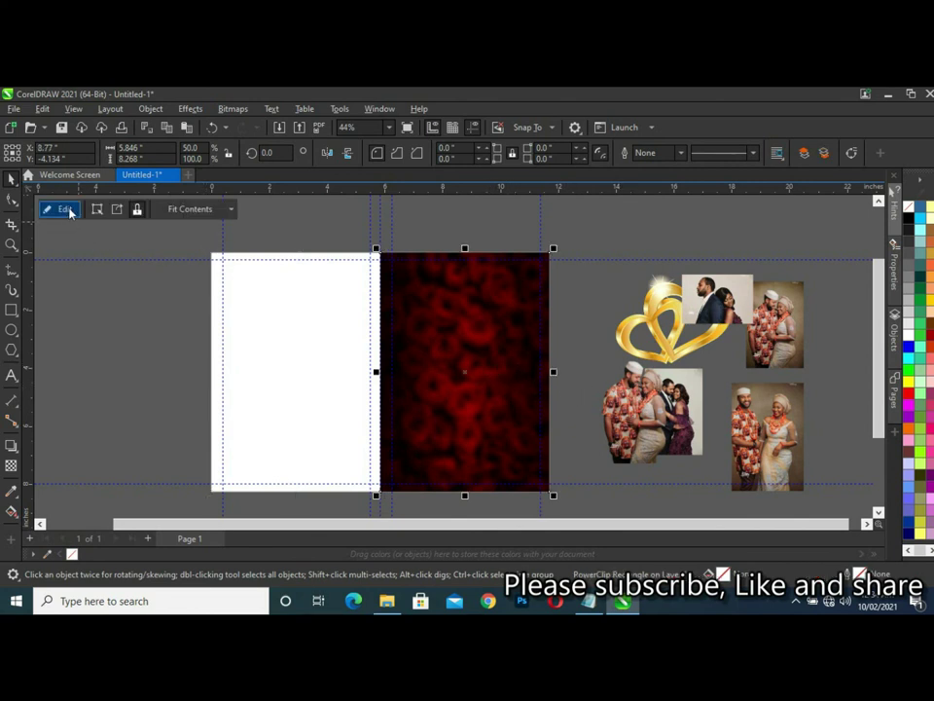
pyautogui.click(97, 208)
pyautogui.click(115, 292)
pyautogui.click(445, 343)
pyautogui.rightClick(447, 342)
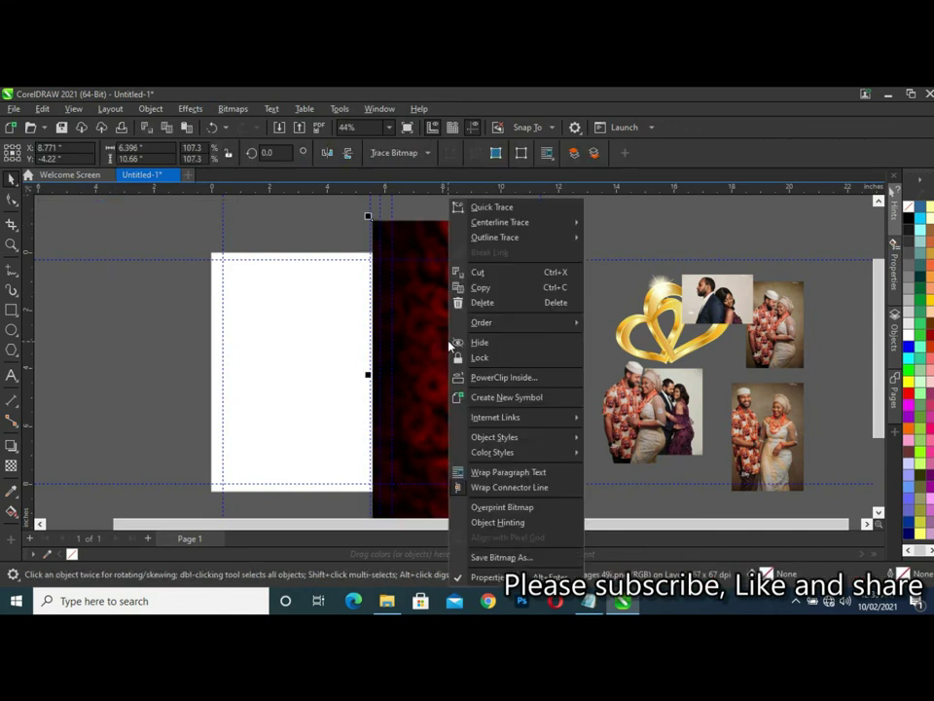
pyautogui.click(494, 285)
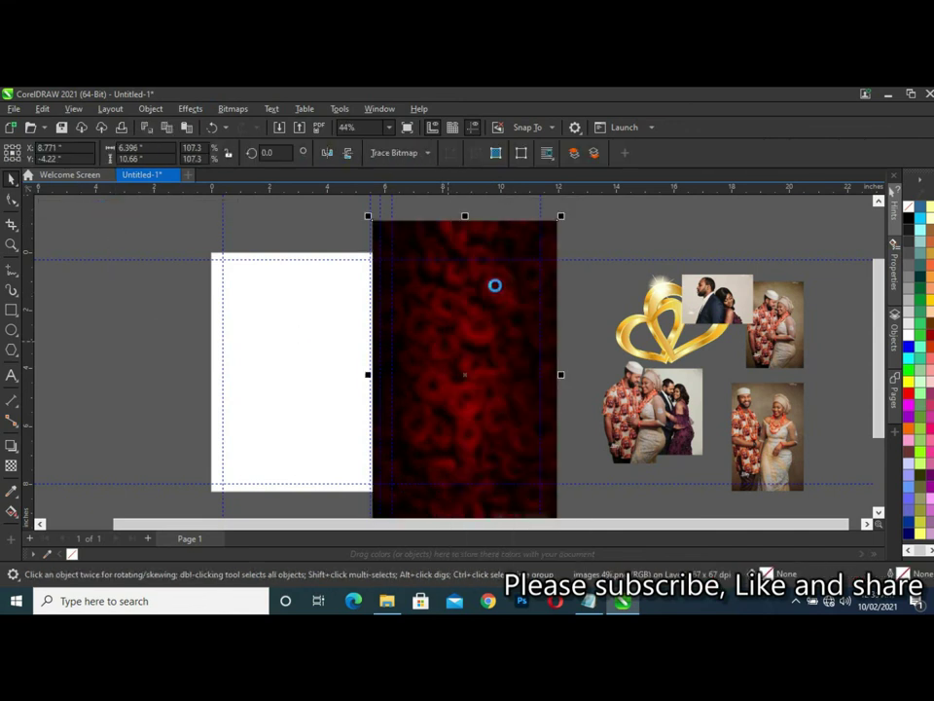
pyautogui.click(106, 233)
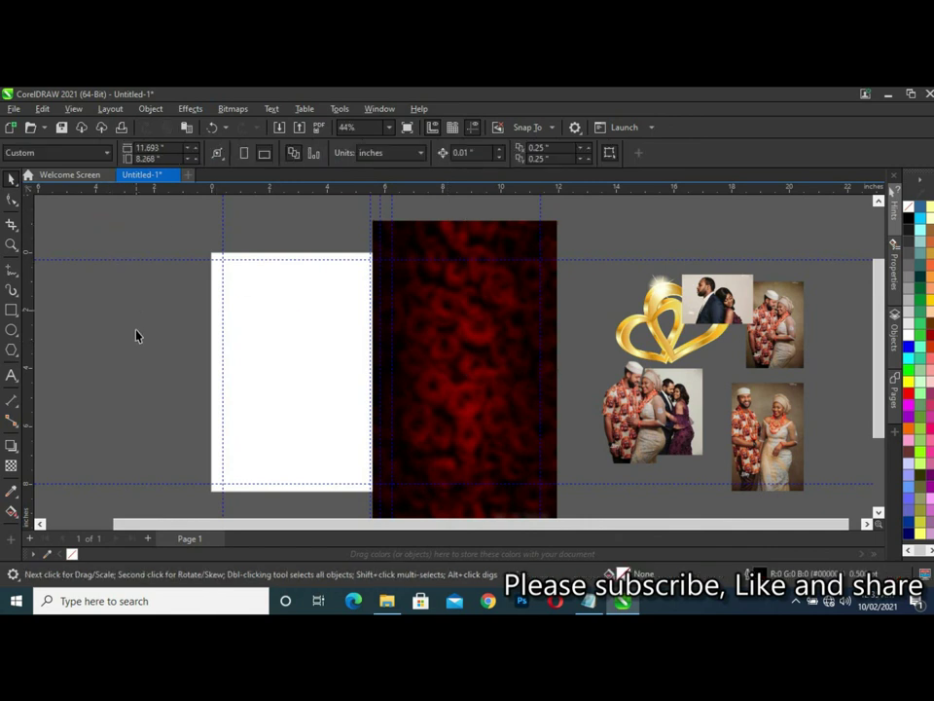
# Paste a red texture copy left of the page and re-clip the original into the right panel.
pyautogui.click(279, 347)
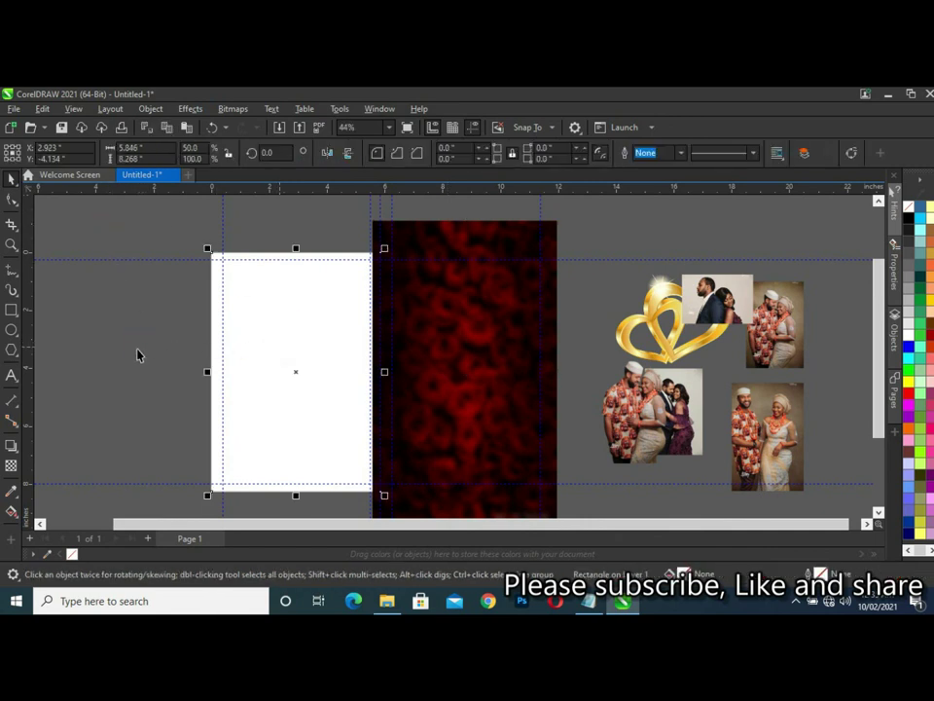
pyautogui.rightClick(115, 302)
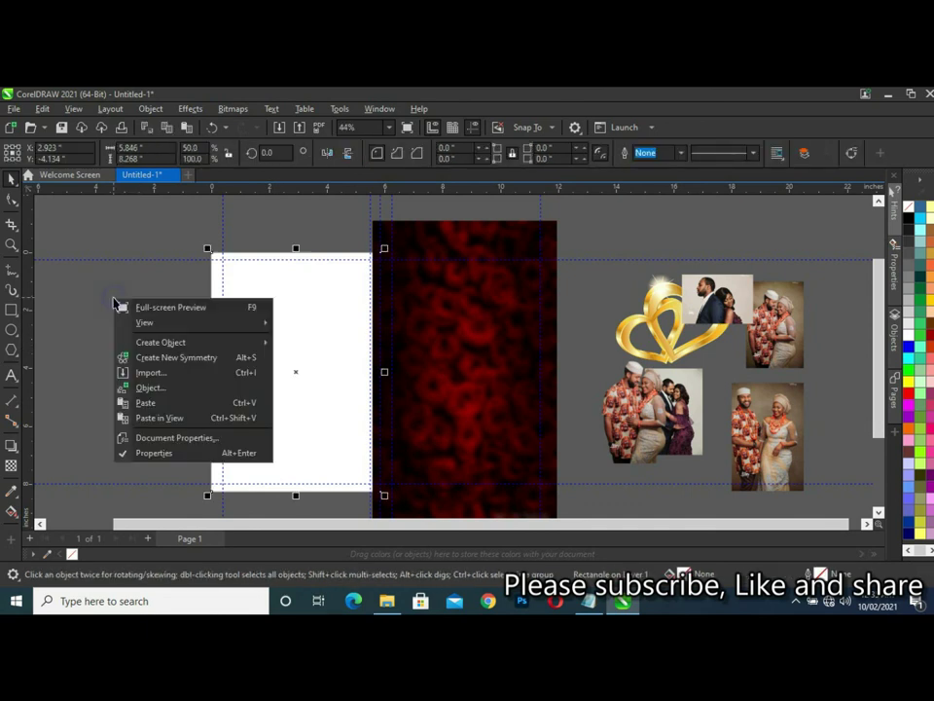
pyautogui.click(146, 401)
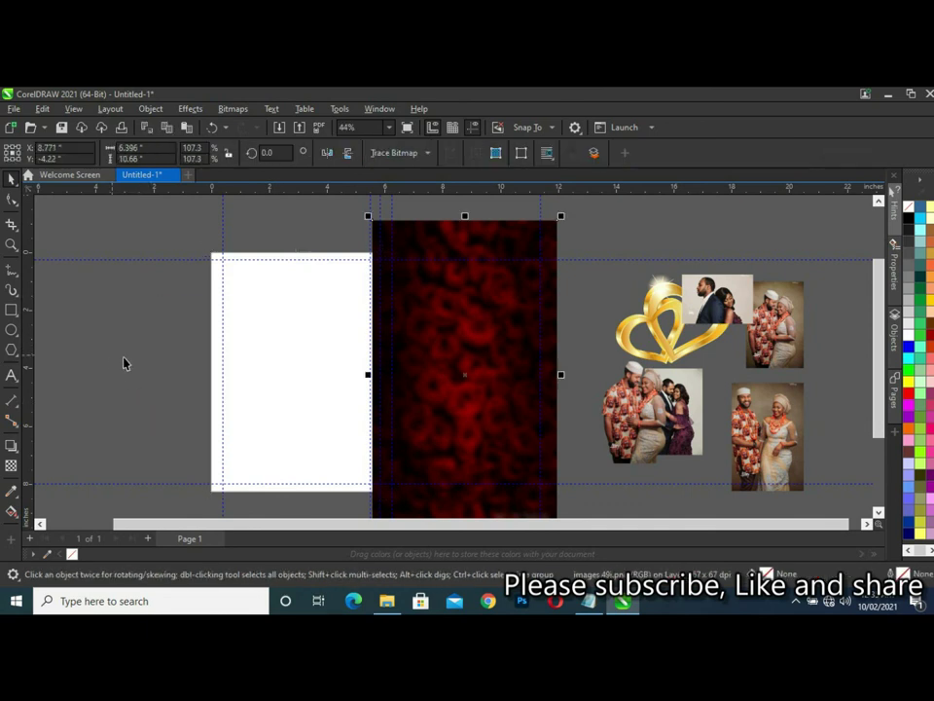
pyautogui.moveTo(461, 367); pyautogui.dragTo(147, 348)
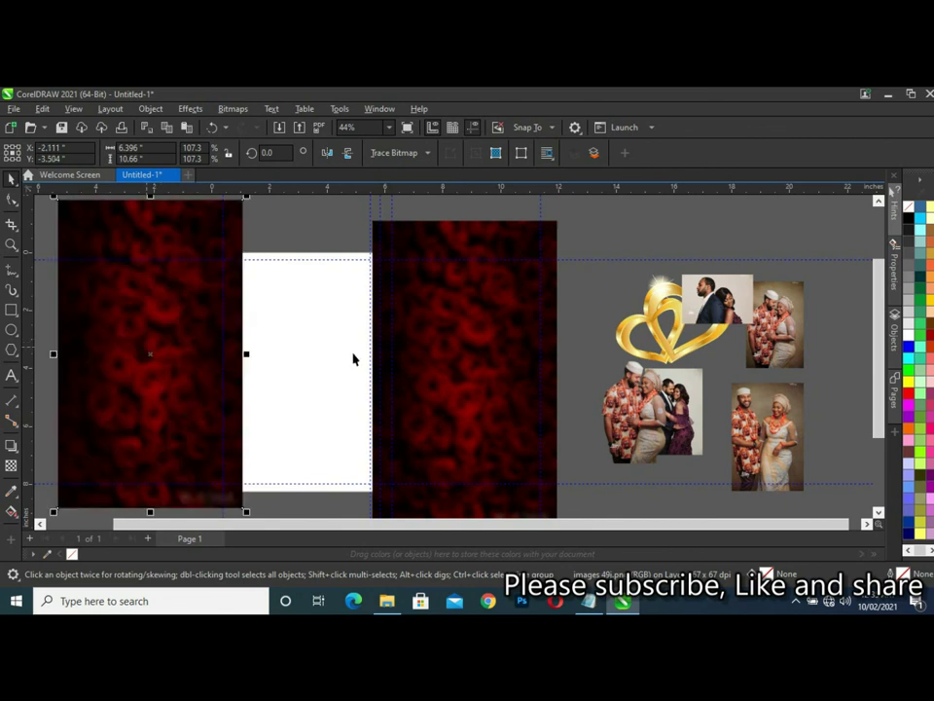
pyautogui.click(448, 355)
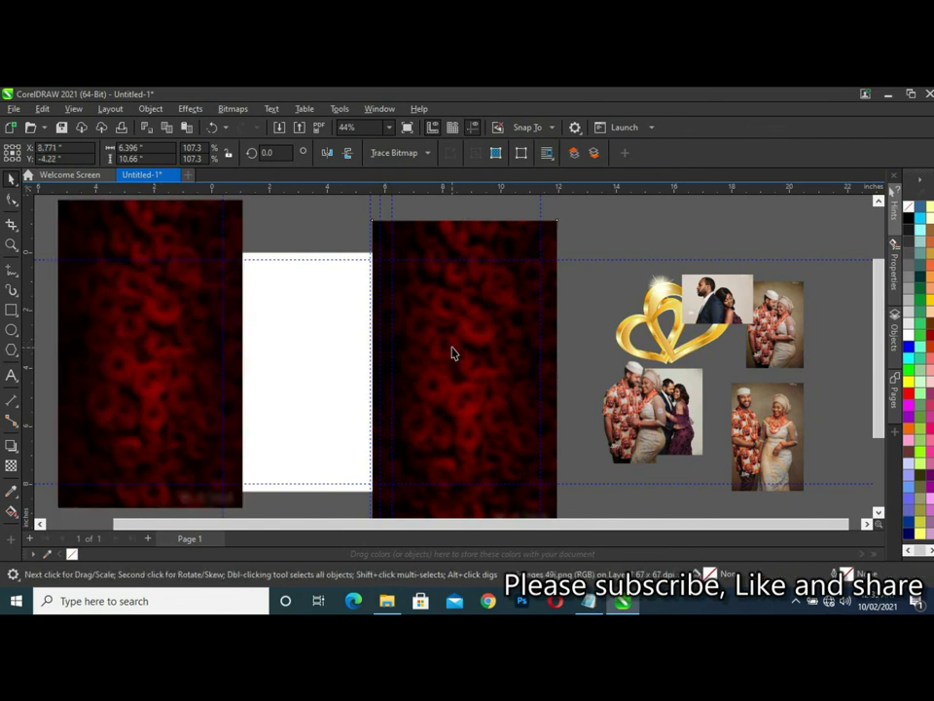
pyautogui.scroll(-1, 454, 333)
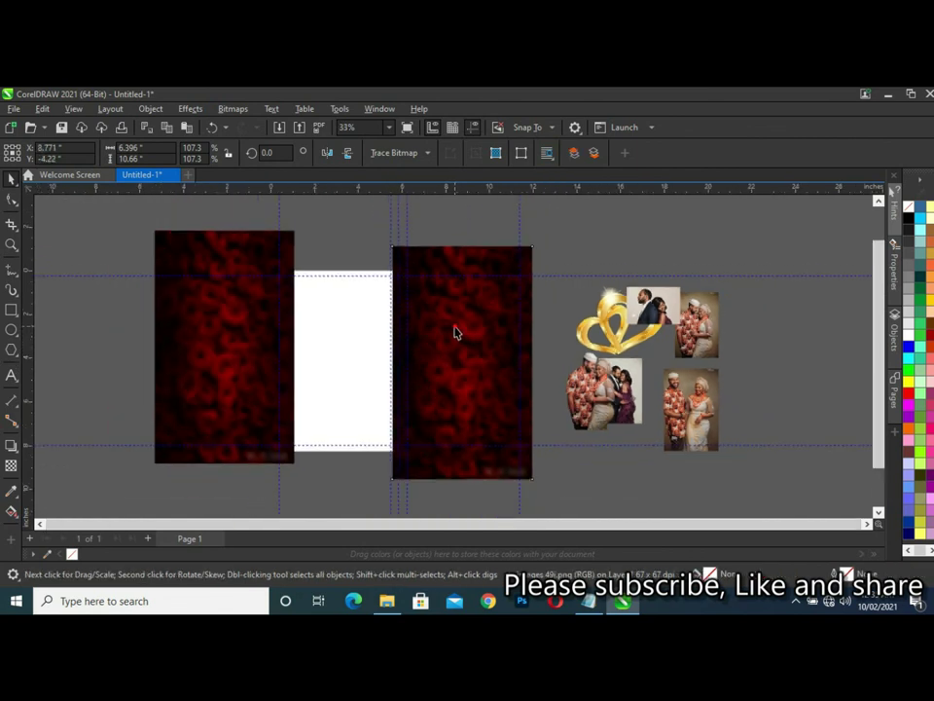
pyautogui.moveTo(454, 333)
pyautogui.mouseDown()
pyautogui.moveTo(571, 331)
pyautogui.moveTo(441, 326)
pyautogui.mouseUp()
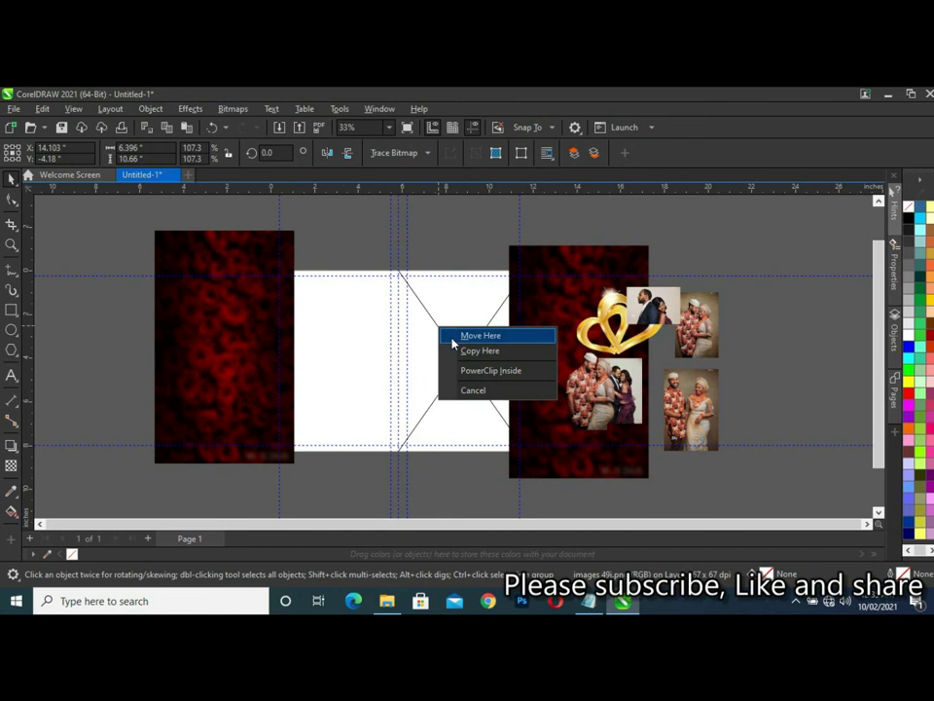
pyautogui.click(485, 368)
# PowerClip the red texture copy inside the white left panel.
pyautogui.scroll(1, 442, 317)
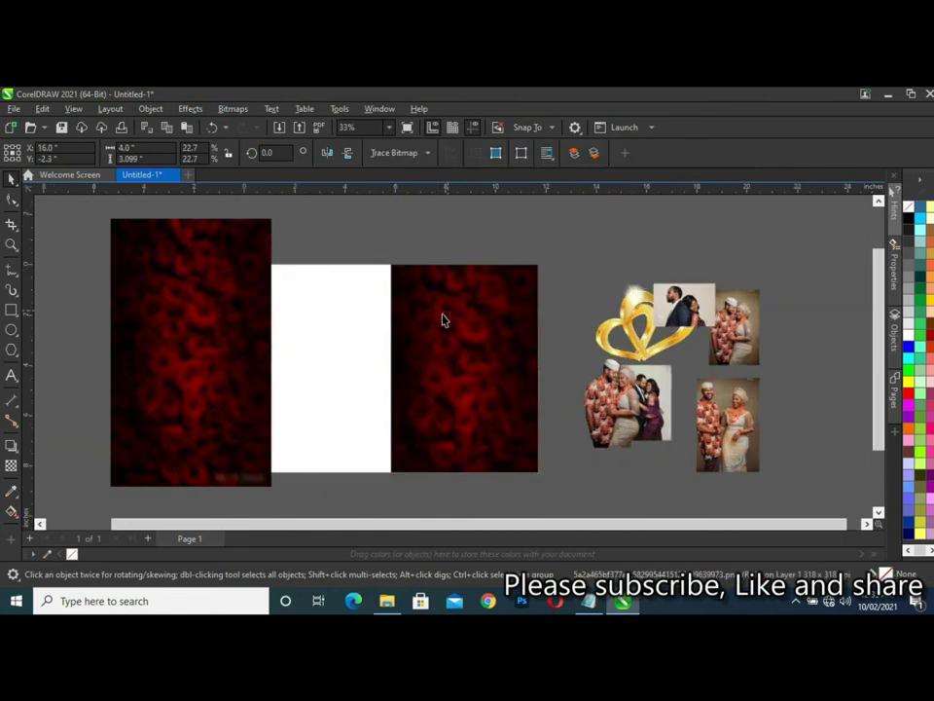
pyautogui.scroll(1, 450, 318)
pyautogui.click(174, 321)
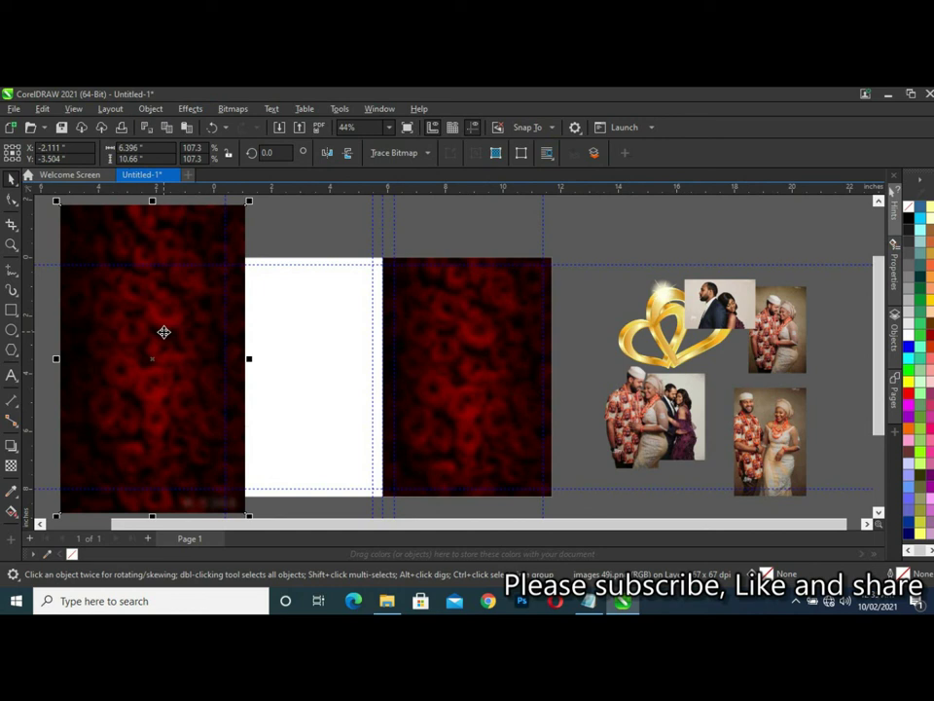
pyautogui.moveTo(196, 352); pyautogui.dragTo(311, 343)
pyautogui.click(355, 385)
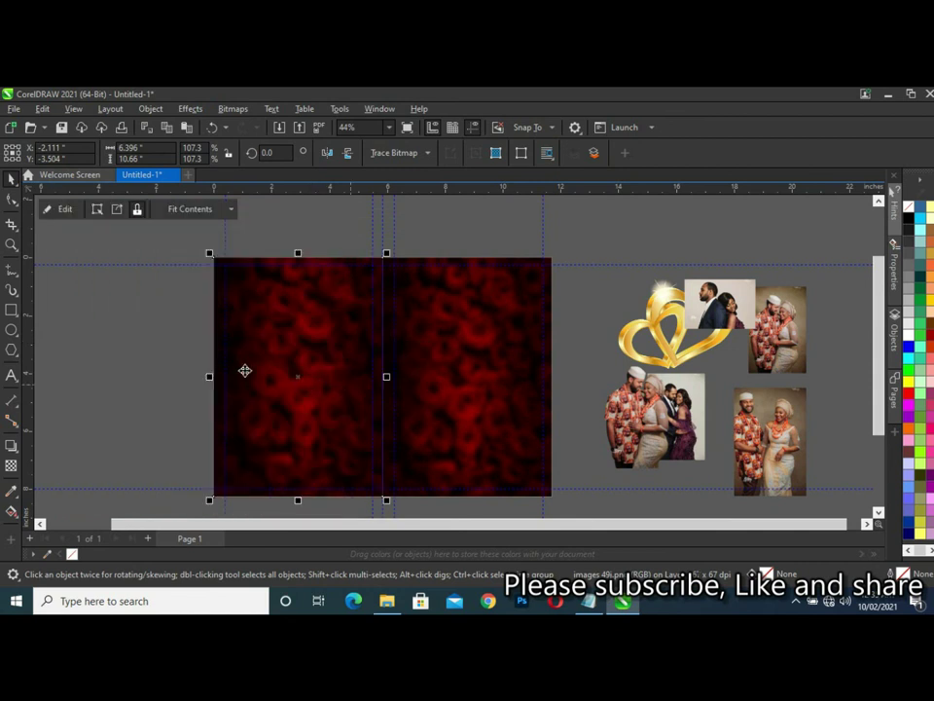
pyautogui.click(163, 360)
pyautogui.scroll(1, 516, 370)
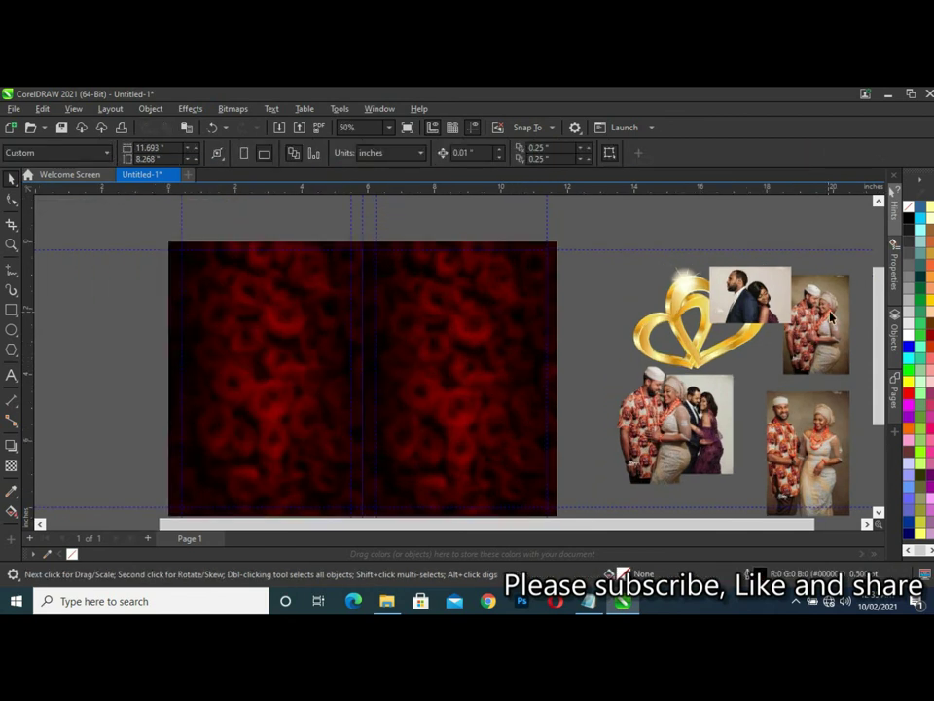
# Move the couple photo onto the right red panel and enlarge it from a corner.
pyautogui.moveTo(882, 386); pyautogui.dragTo(882, 397)
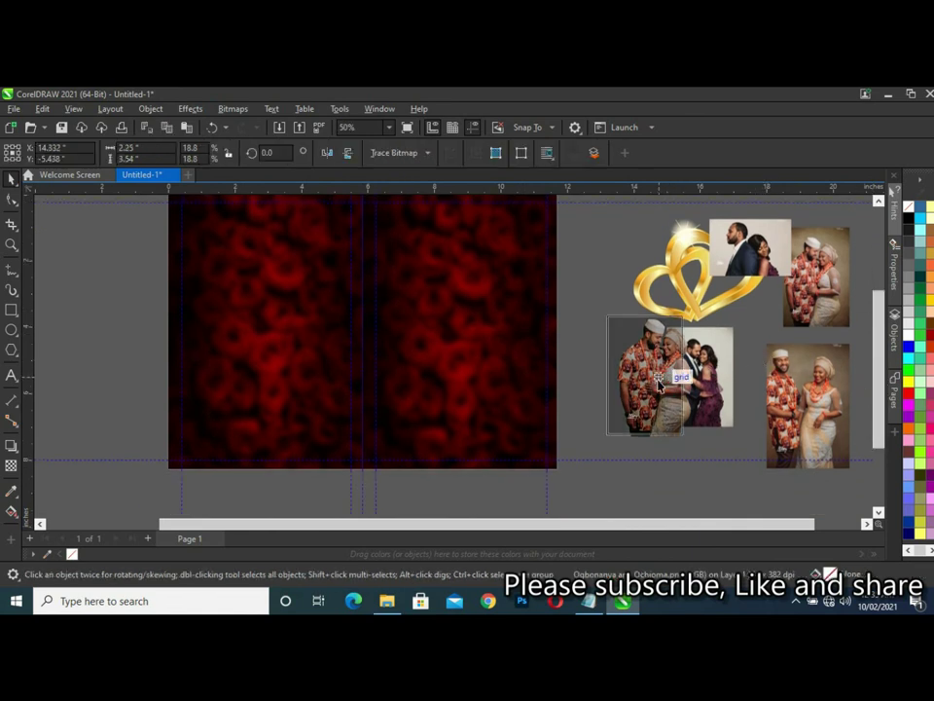
pyautogui.moveTo(662, 386); pyautogui.dragTo(449, 319)
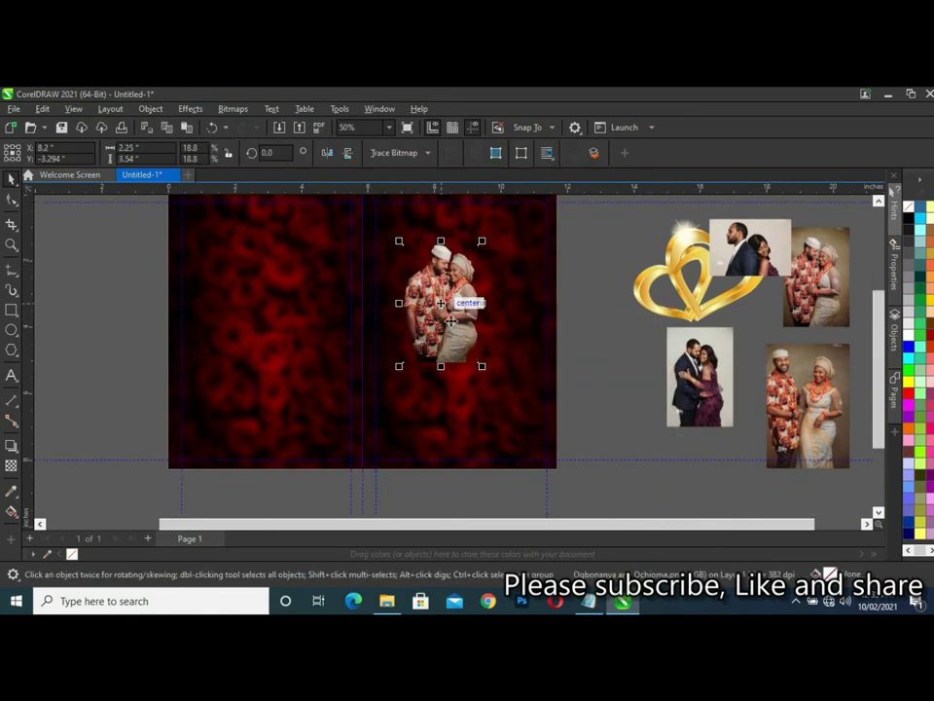
pyautogui.moveTo(481, 362); pyautogui.dragTo(506, 414)
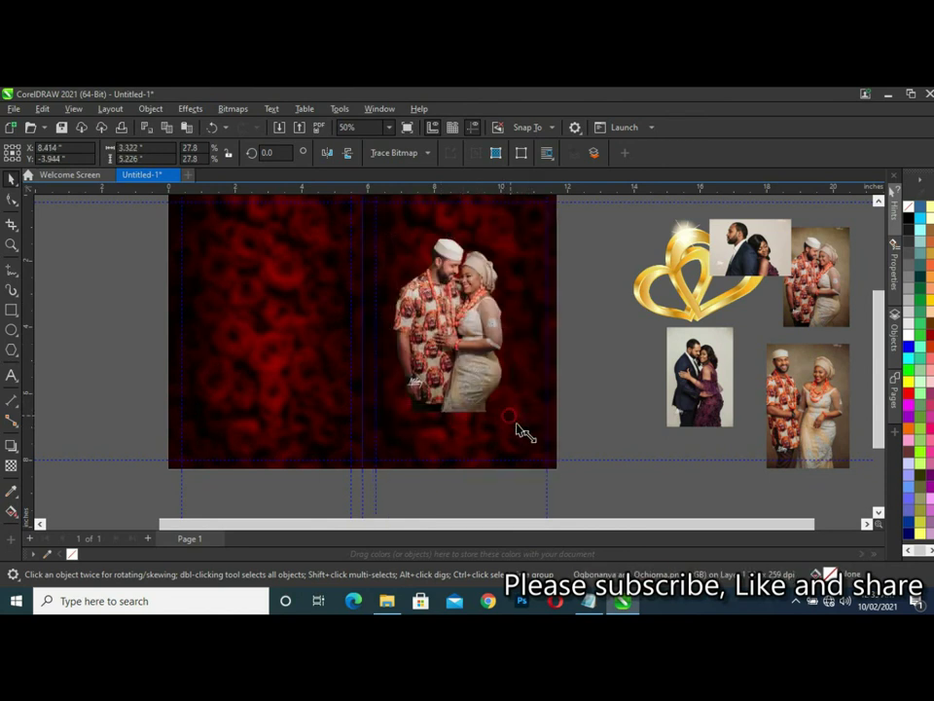
pyautogui.moveTo(505, 414); pyautogui.dragTo(522, 438)
pyautogui.moveTo(477, 338); pyautogui.dragTo(478, 330)
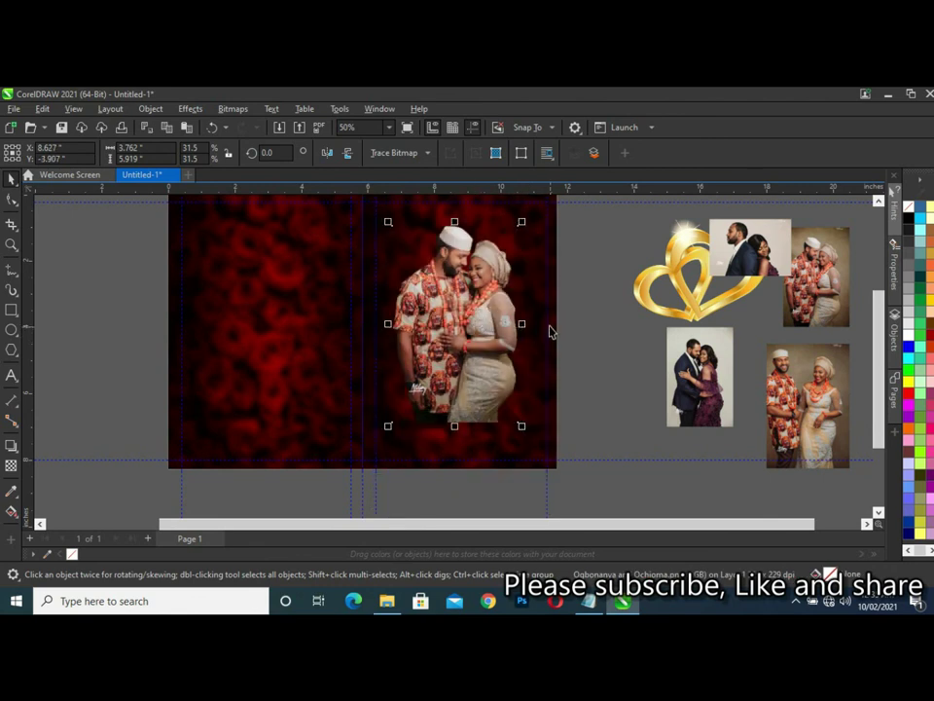
# Zoom in on the couple photo and nudge it into the lower middle of the panel.
pyautogui.press('z')
pyautogui.moveTo(570, 332)
pyautogui.mouseDown()
pyautogui.moveTo(348, 136)
pyautogui.moveTo(331, 216)
pyautogui.mouseUp()
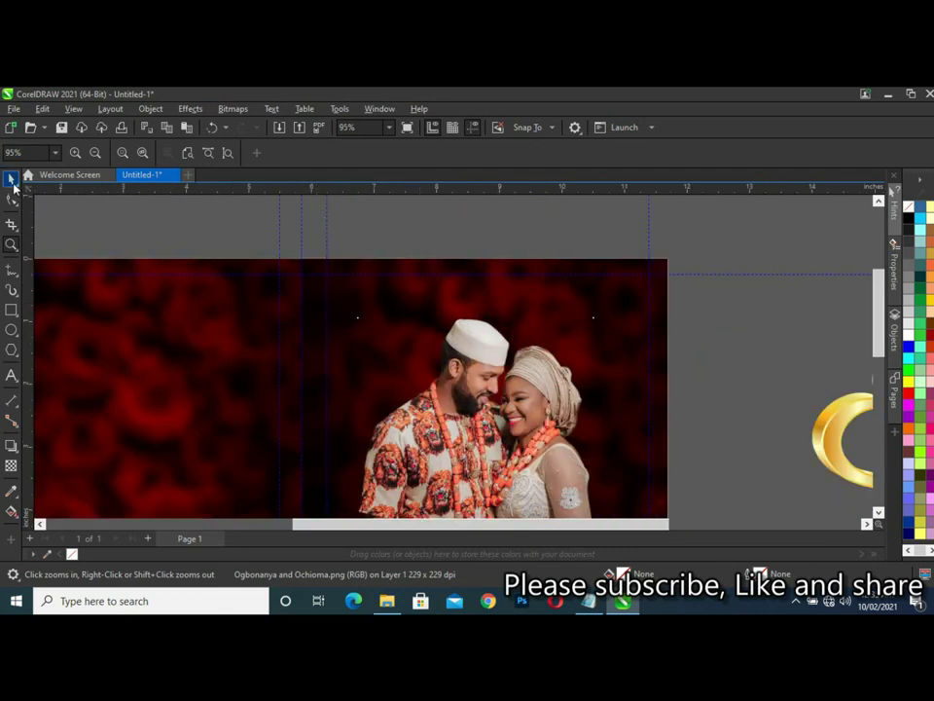
pyautogui.click(12, 181)
pyautogui.press('space')
pyautogui.scroll(-1, 584, 389)
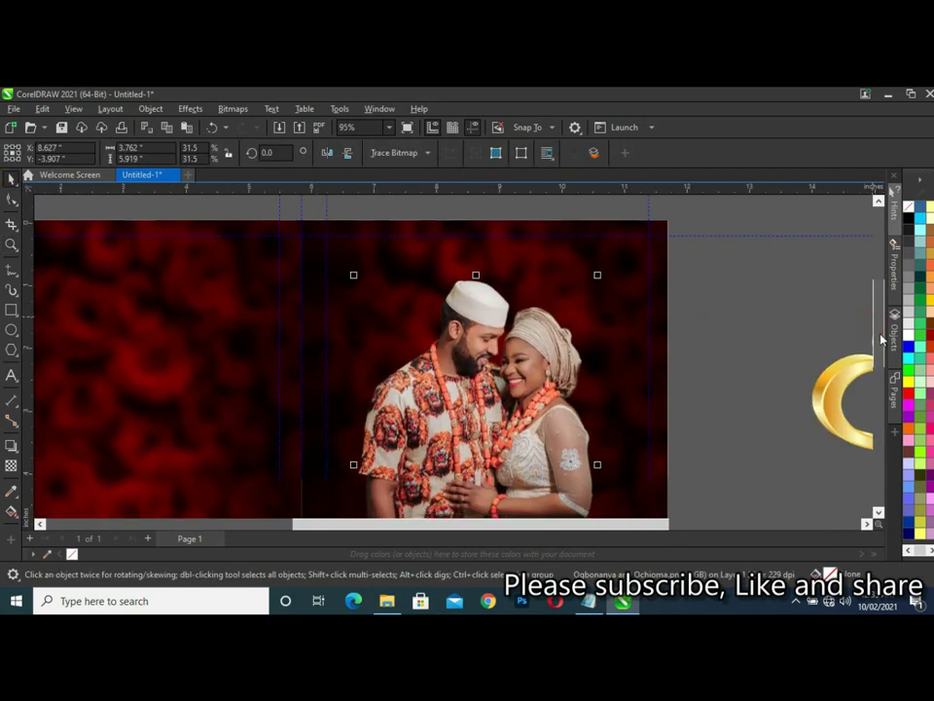
pyautogui.moveTo(518, 423); pyautogui.dragTo(532, 442)
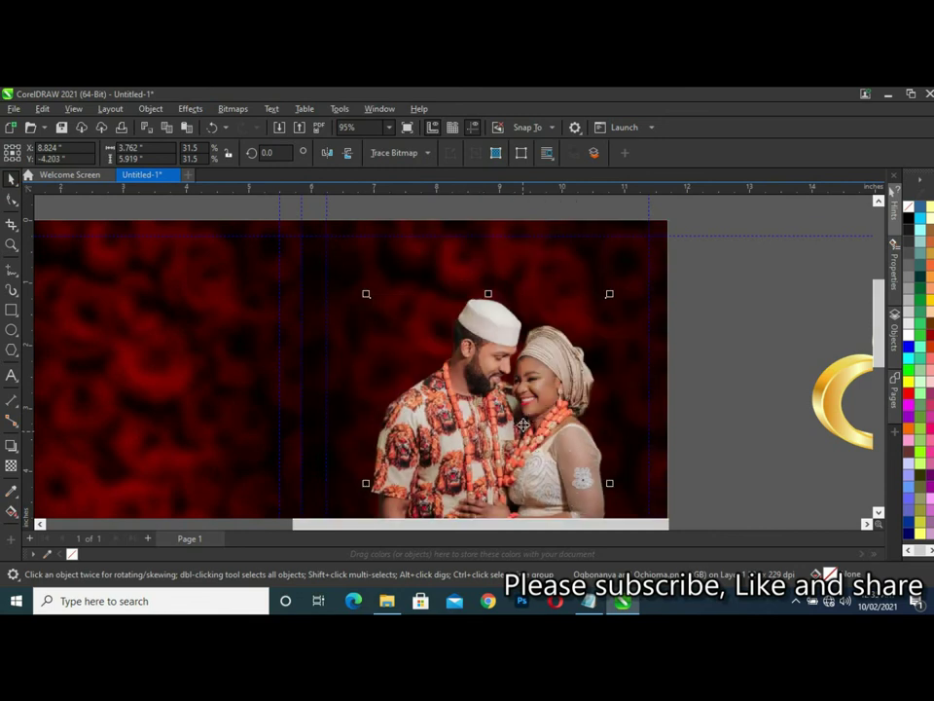
pyautogui.moveTo(554, 391); pyautogui.dragTo(549, 403)
pyautogui.click(721, 335)
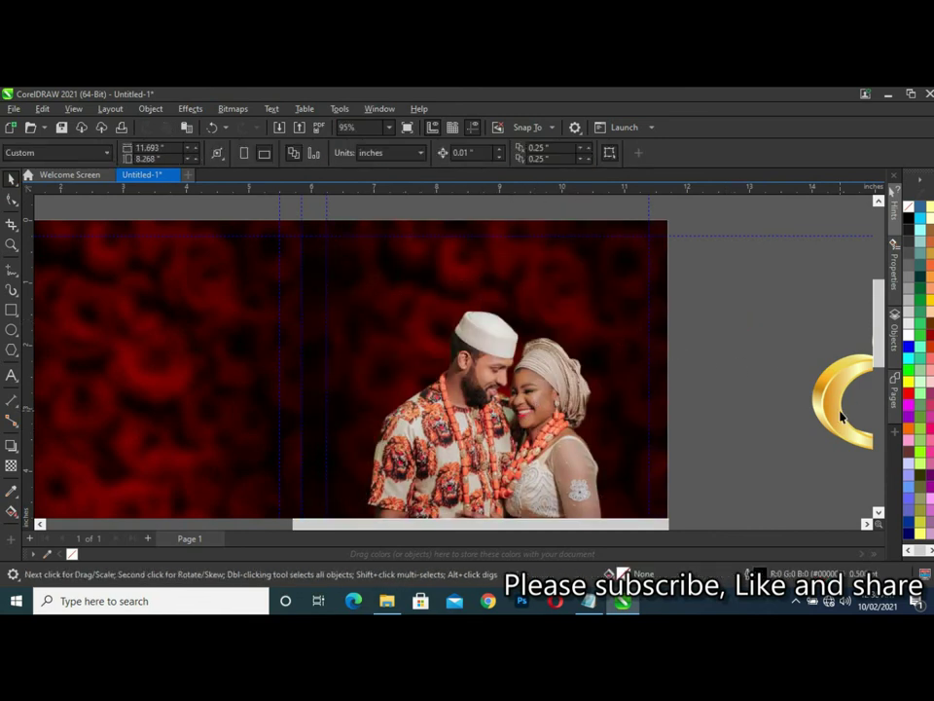
# Bring the golden hearts graphic closer to the page.
pyautogui.moveTo(841, 417); pyautogui.dragTo(755, 298)
pyautogui.moveTo(813, 308)
pyautogui.mouseDown()
pyautogui.moveTo(764, 331)
pyautogui.moveTo(793, 292)
pyautogui.mouseUp()
pyautogui.moveTo(676, 255)
pyautogui.mouseDown()
pyautogui.moveTo(650, 253)
pyautogui.moveTo(776, 374)
pyautogui.mouseUp()
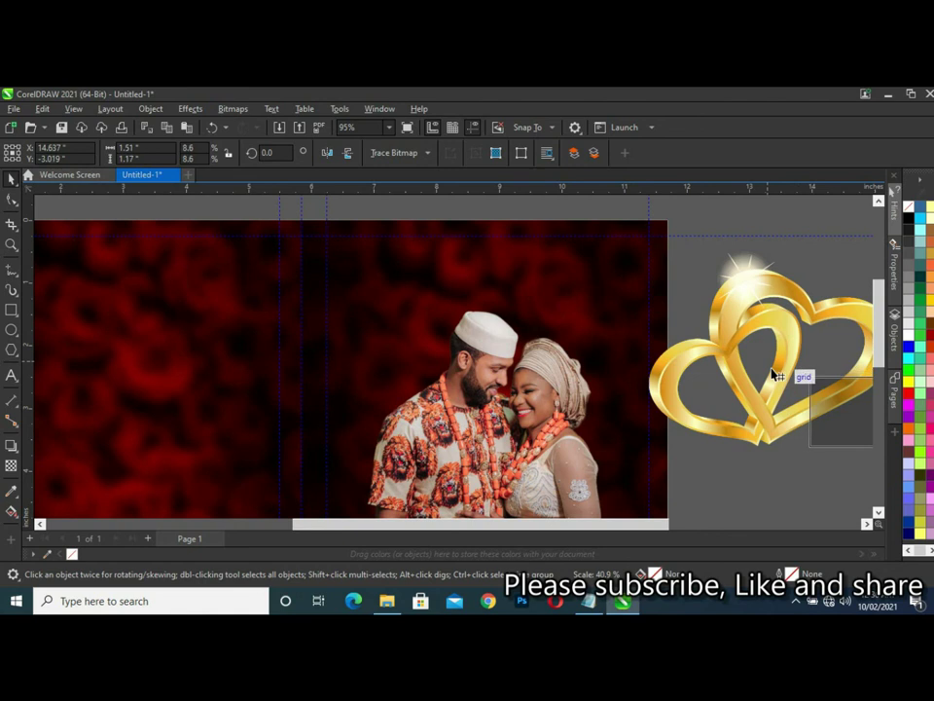
# Shrink the golden hearts and set them above the couple, then bring up the Notepad wedding text.
pyautogui.moveTo(834, 413)
pyautogui.mouseDown()
pyautogui.moveTo(377, 309)
pyautogui.moveTo(383, 324)
pyautogui.mouseUp()
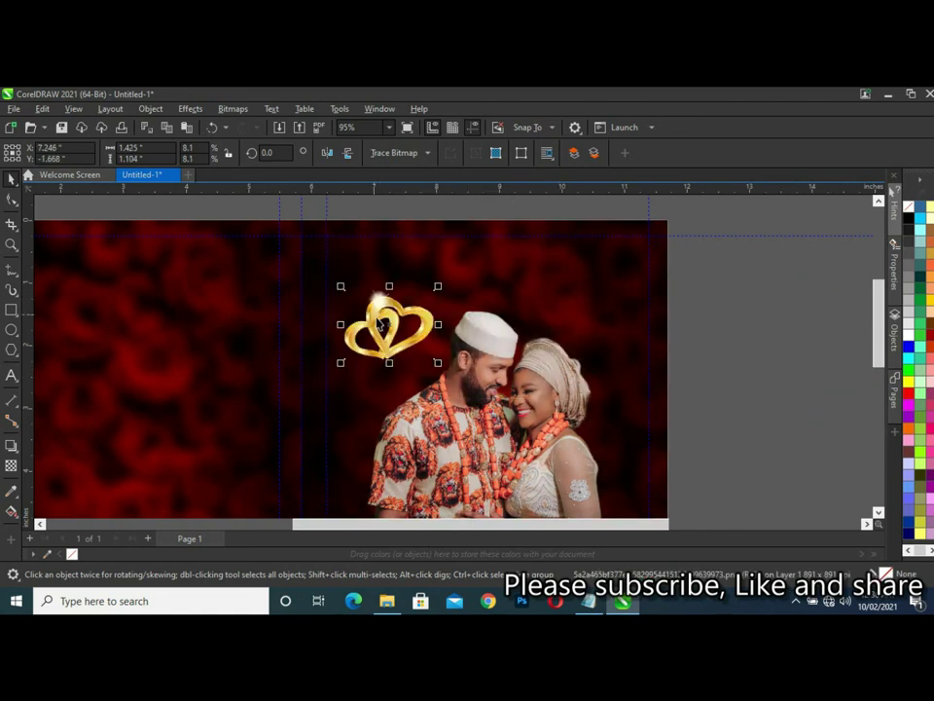
pyautogui.moveTo(437, 362); pyautogui.dragTo(379, 301)
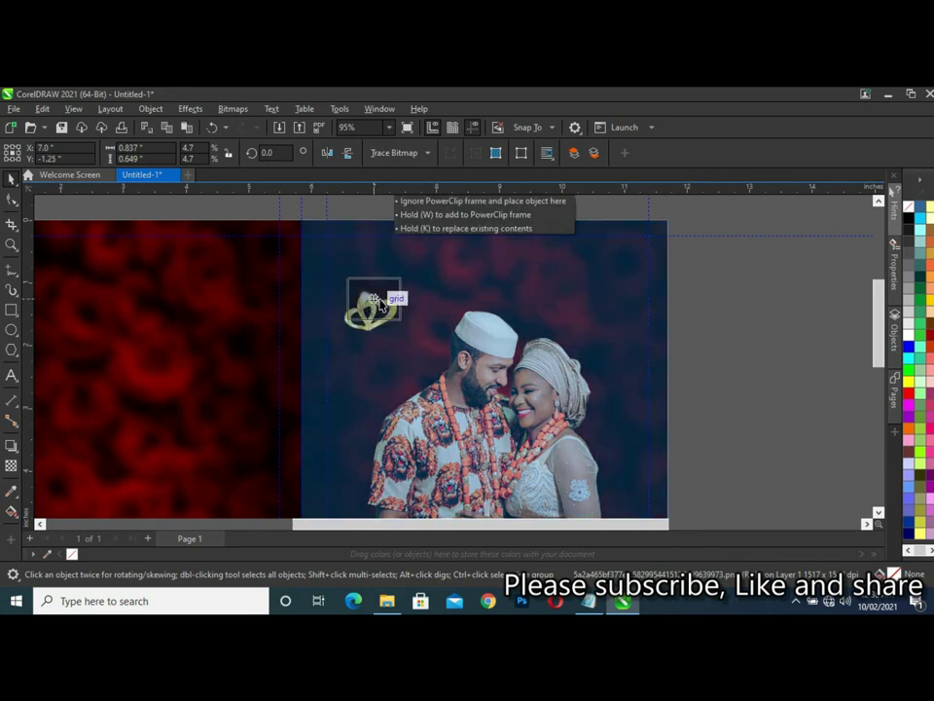
pyautogui.click(710, 344)
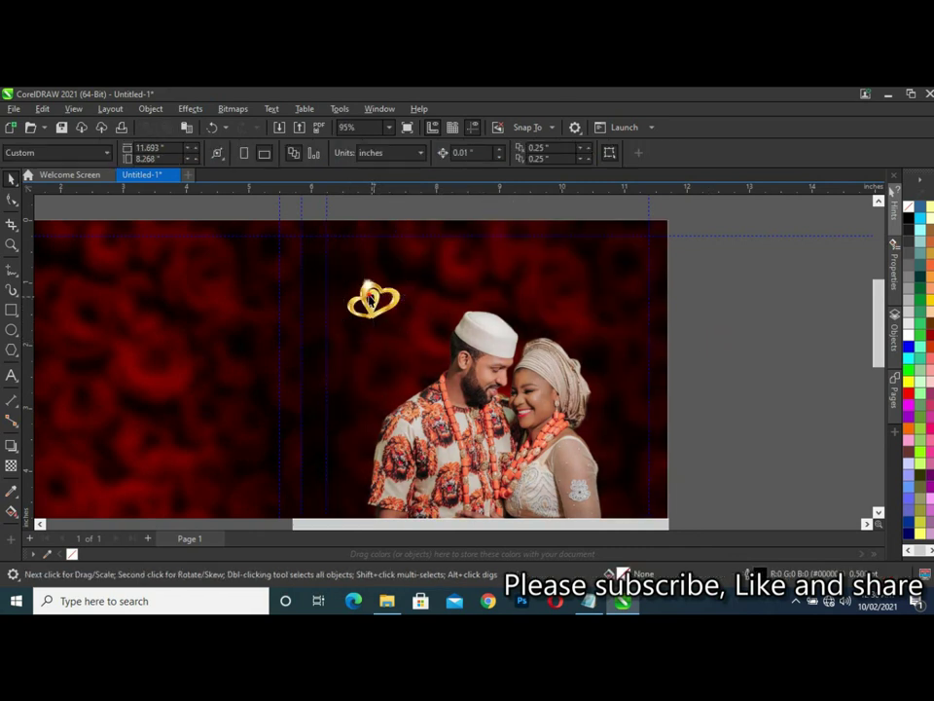
pyautogui.click(370, 300)
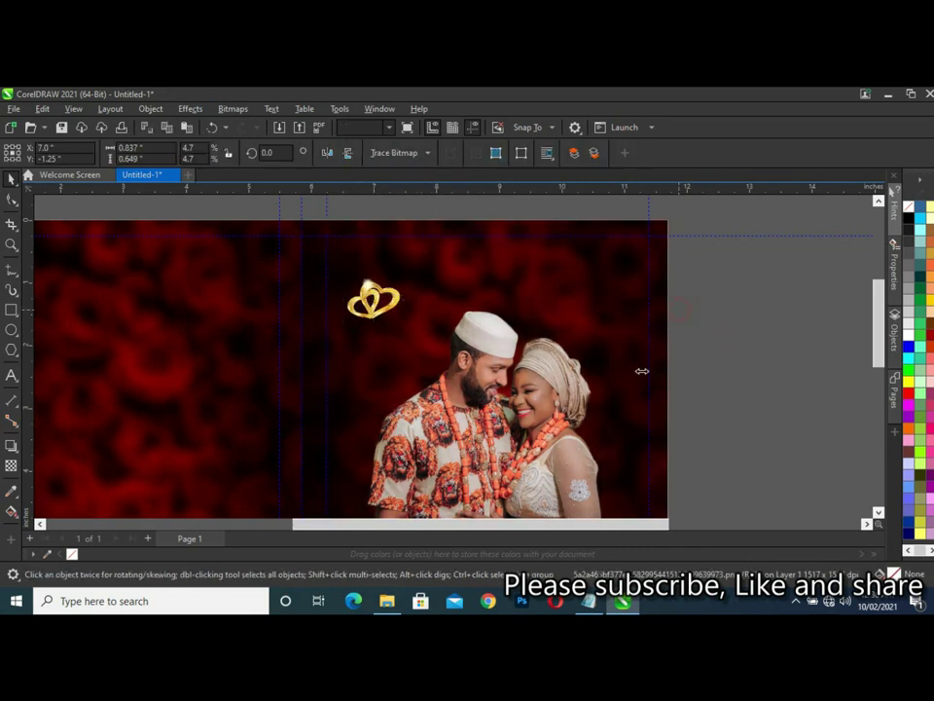
pyautogui.click(588, 601)
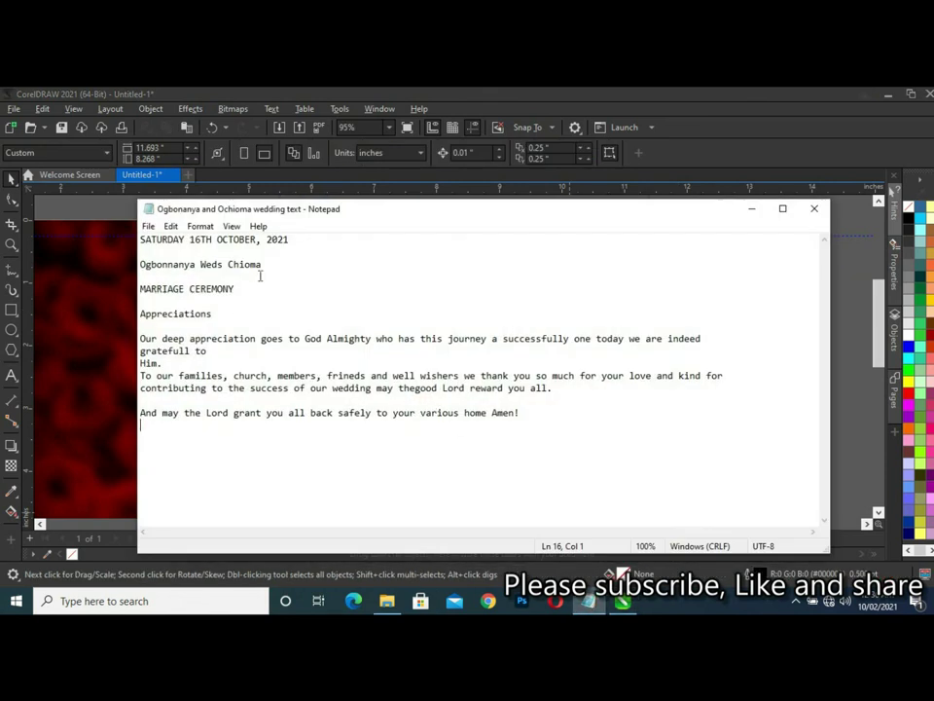
# Copy the date line 'SATURDAY 16TH OCTOBER, 2021' from Notepad and return to CorelDRAW.
pyautogui.moveTo(296, 241); pyautogui.dragTo(144, 246)
pyautogui.hotkey('ctrl', 'c')
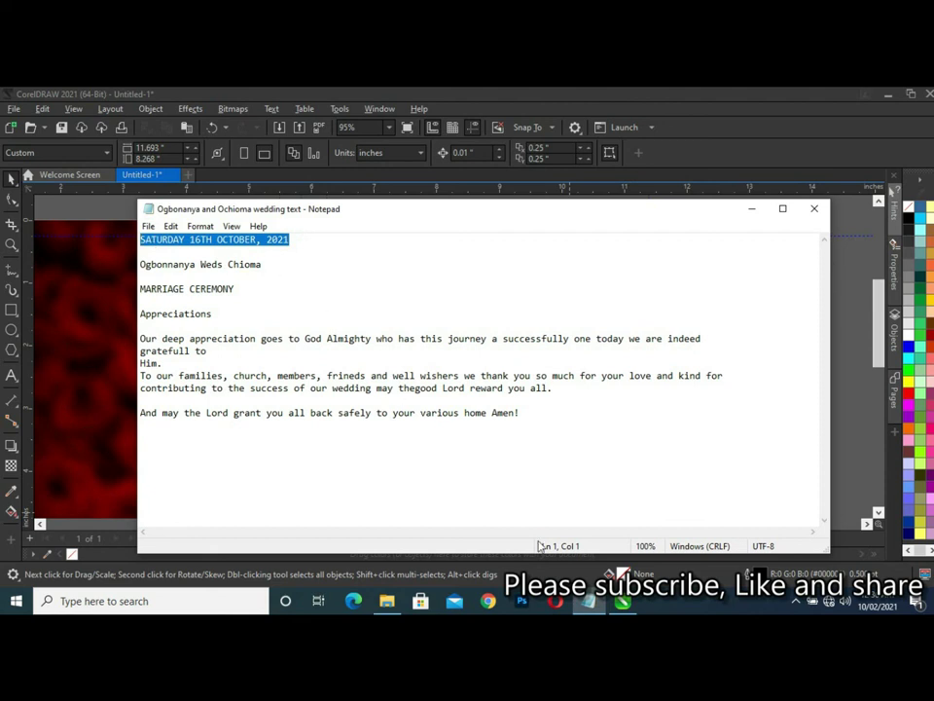
pyautogui.click(578, 601)
pyautogui.click(12, 375)
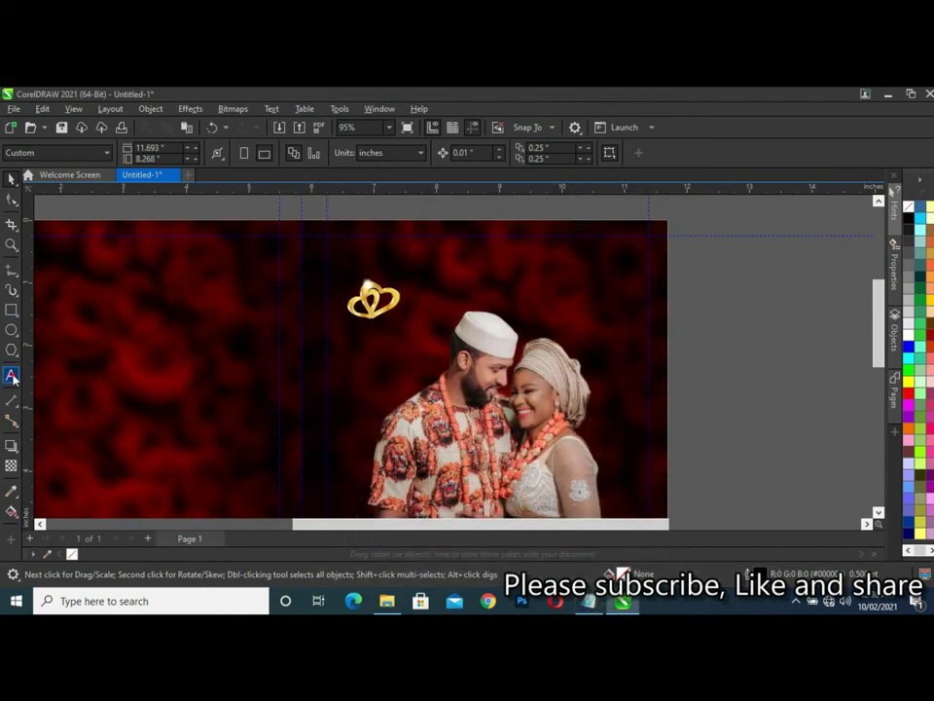
# Paste the date as a new text object beside the page and set it in Akrobat Bold.
pyautogui.click(688, 281)
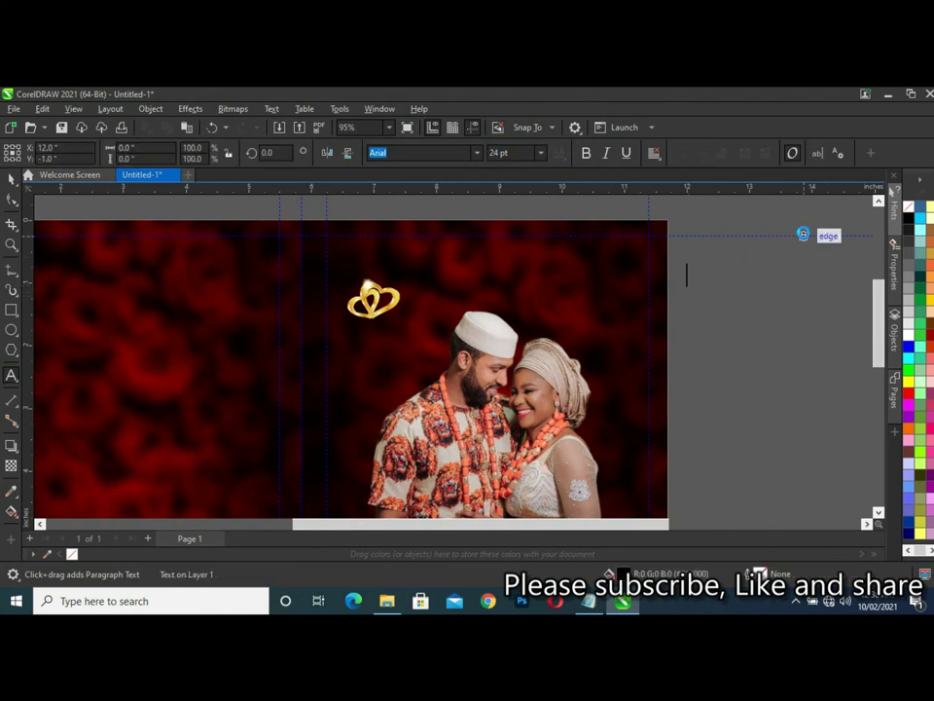
pyautogui.hotkey('ctrl', 'v')
pyautogui.click(12, 178)
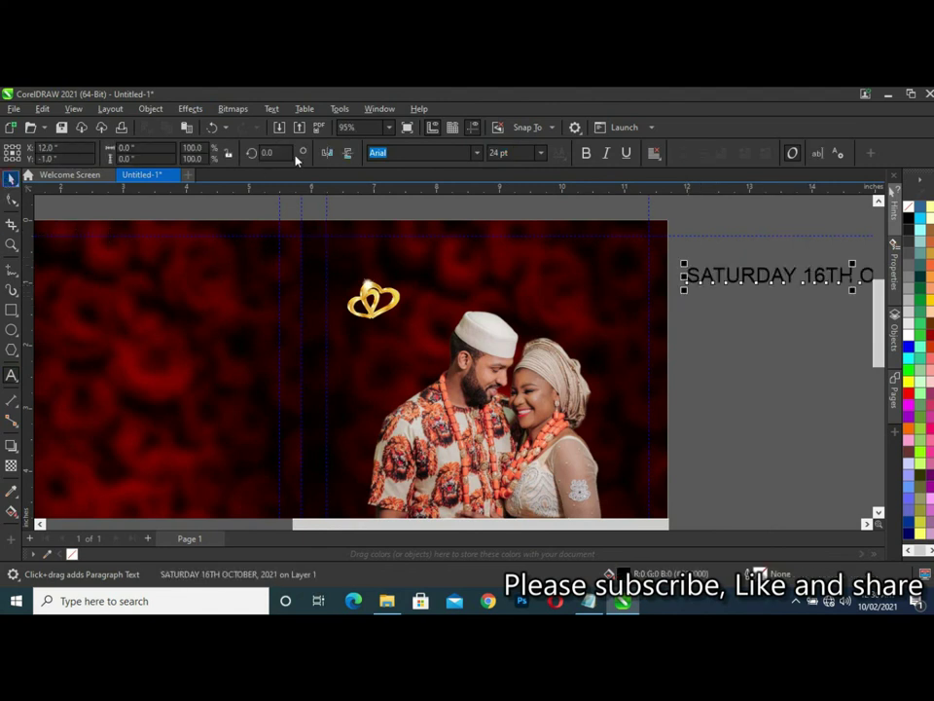
pyautogui.click(475, 154)
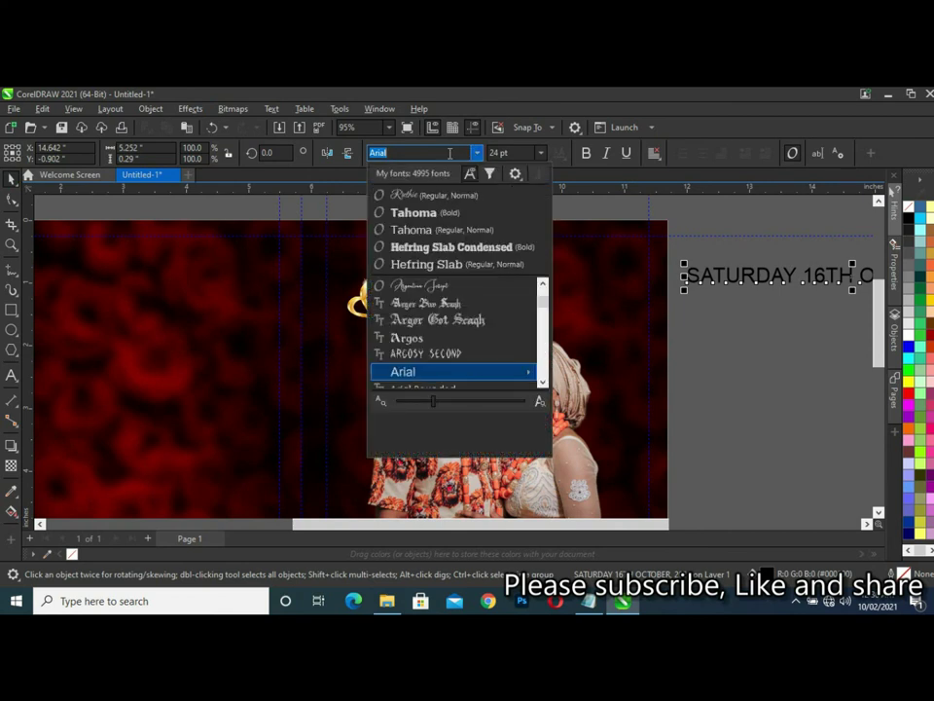
pyautogui.write('a')
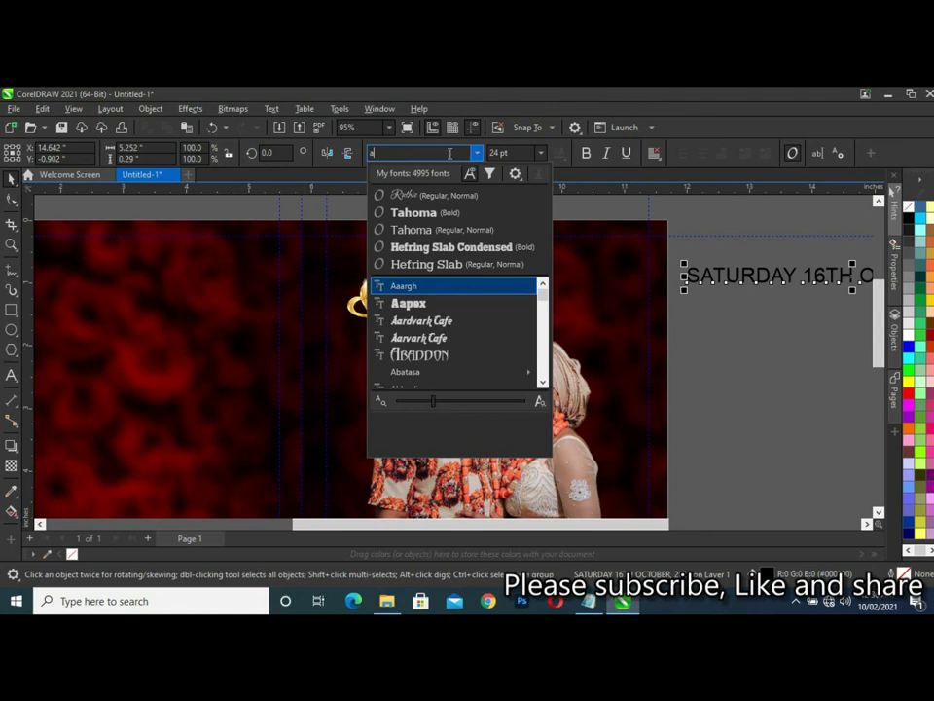
pyautogui.write('kro')
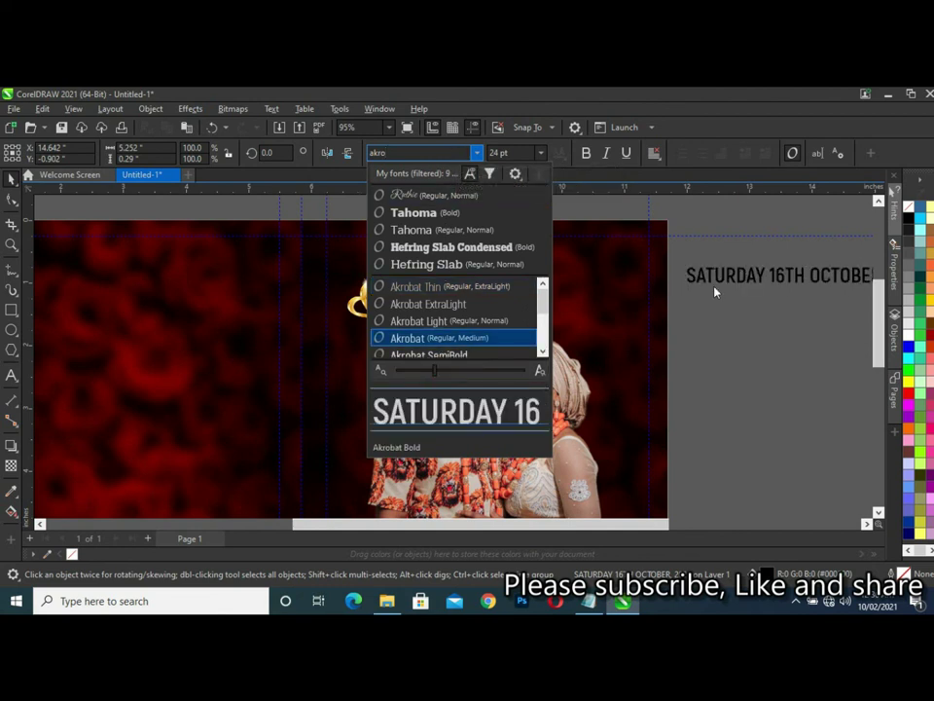
pyautogui.scroll(-2, 470, 339)
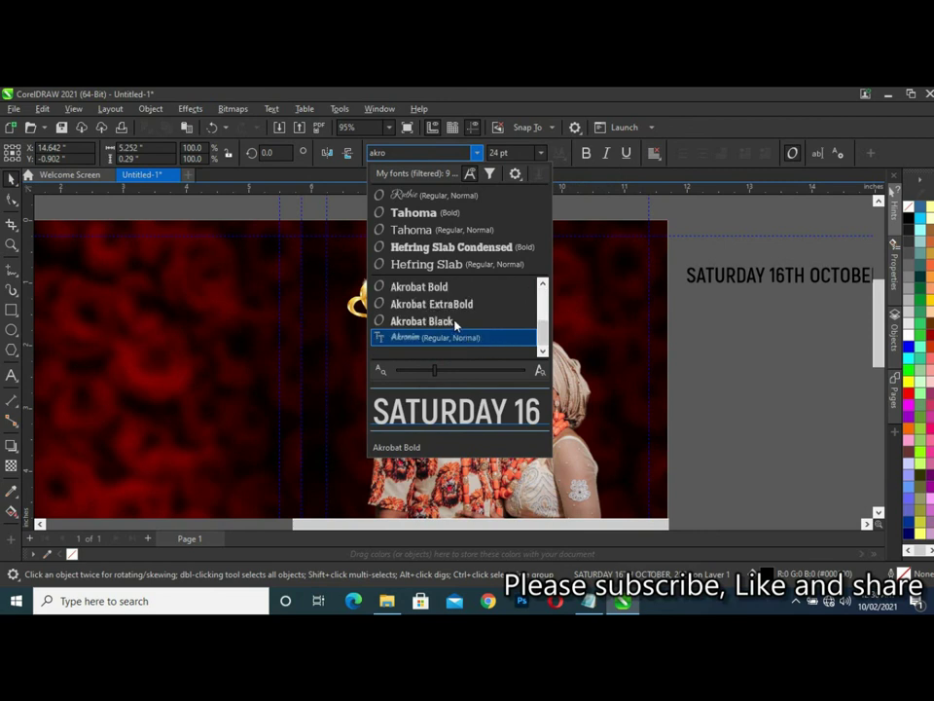
pyautogui.click(430, 288)
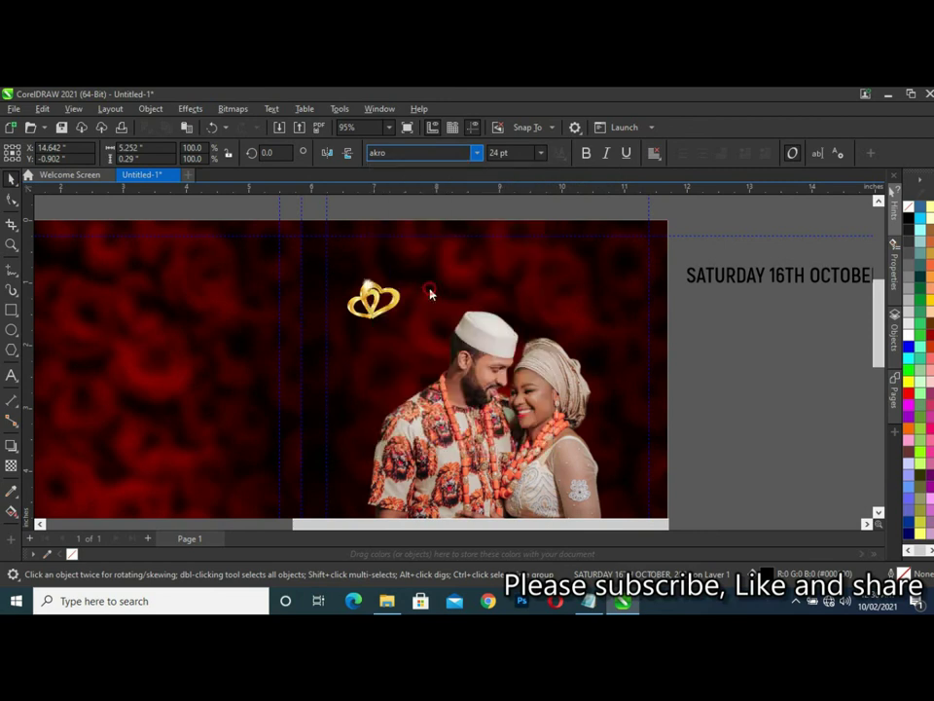
pyautogui.click(749, 281)
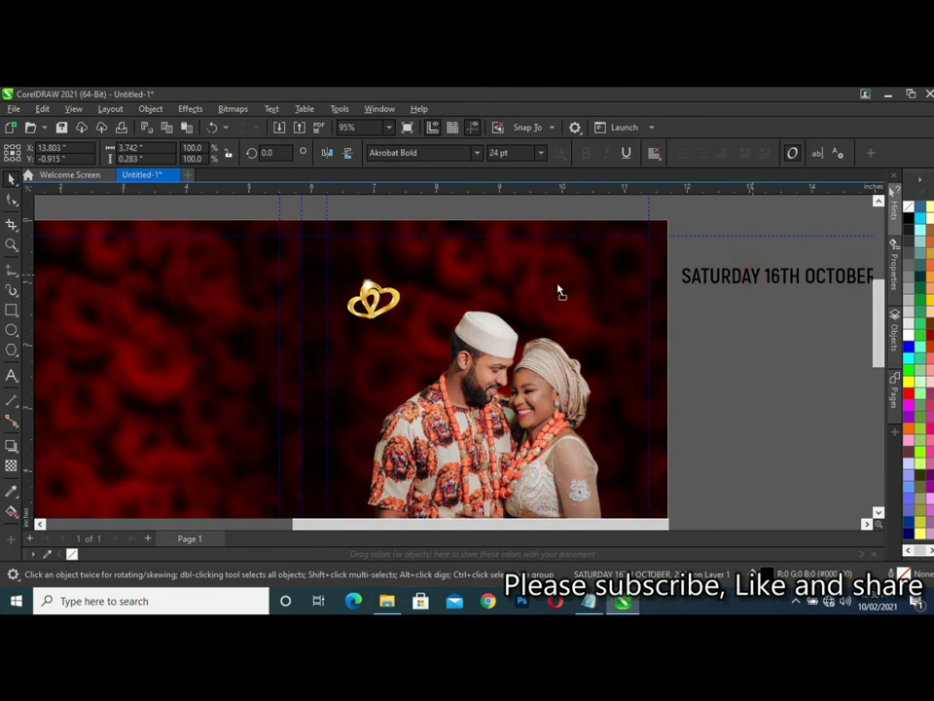
# Move the date to the top of the front cover and scale it to about 16.223 pt.
pyautogui.moveTo(561, 290); pyautogui.dragTo(487, 258)
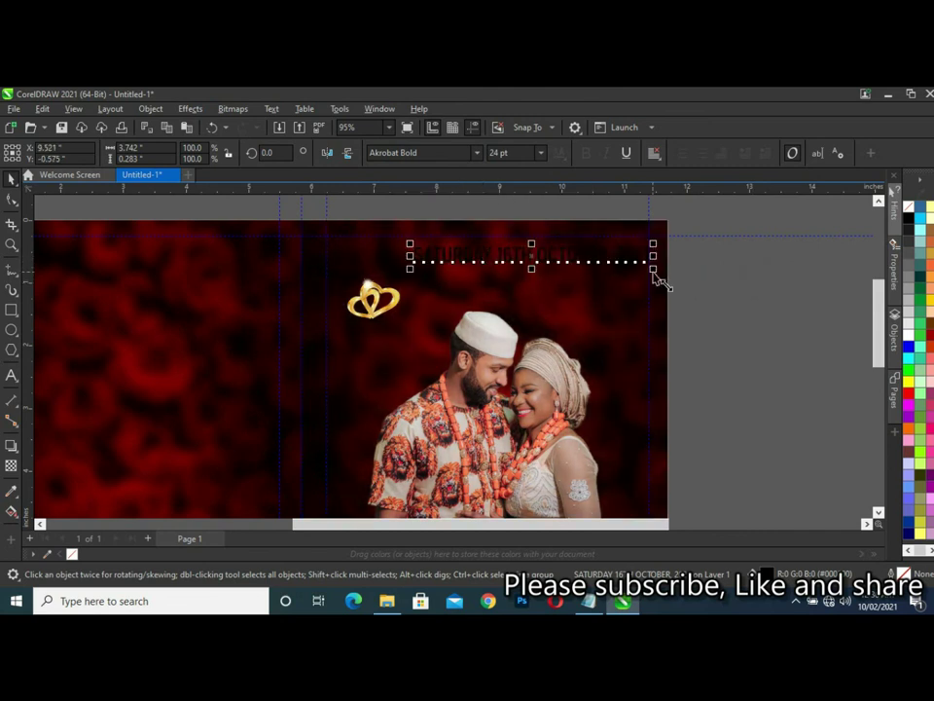
pyautogui.moveTo(653, 270); pyautogui.dragTo(578, 262)
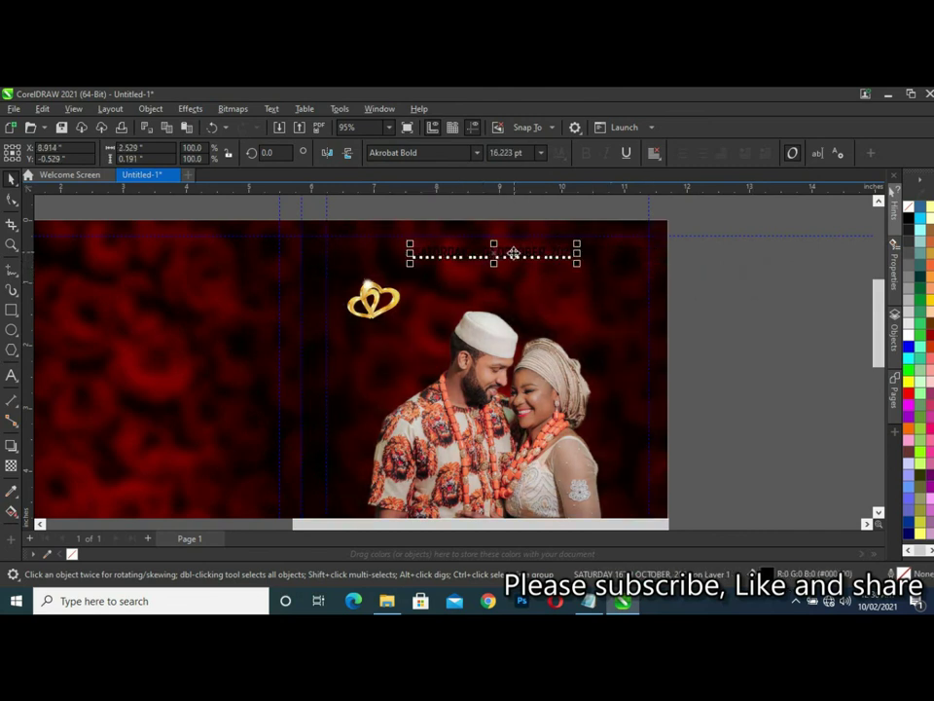
pyautogui.moveTo(513, 253)
pyautogui.mouseDown()
pyautogui.moveTo(531, 253)
pyautogui.moveTo(516, 253)
pyautogui.mouseUp()
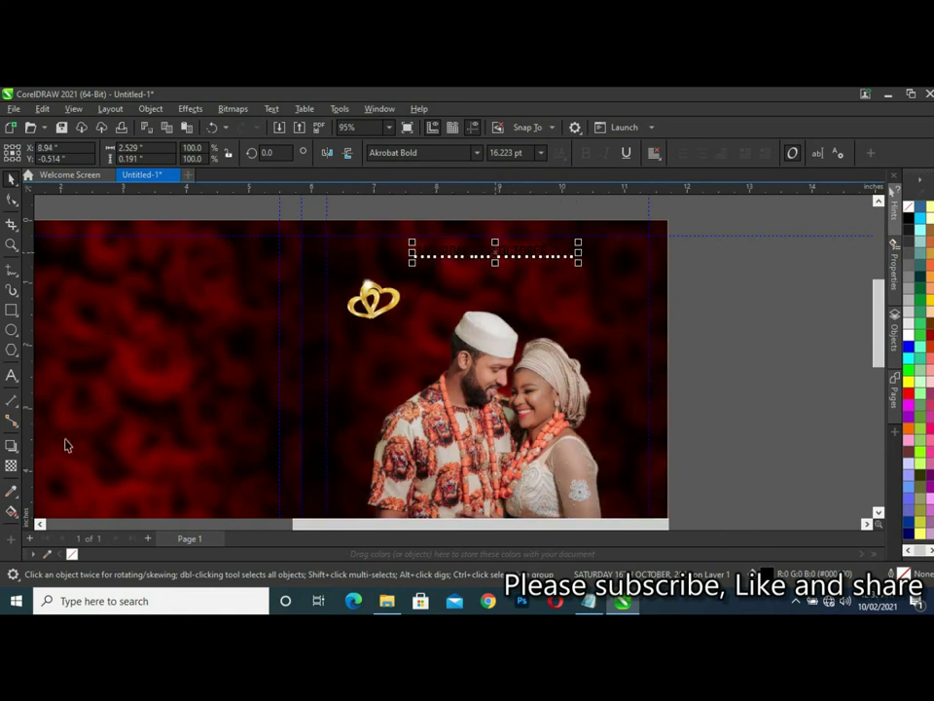
pyautogui.click(12, 374)
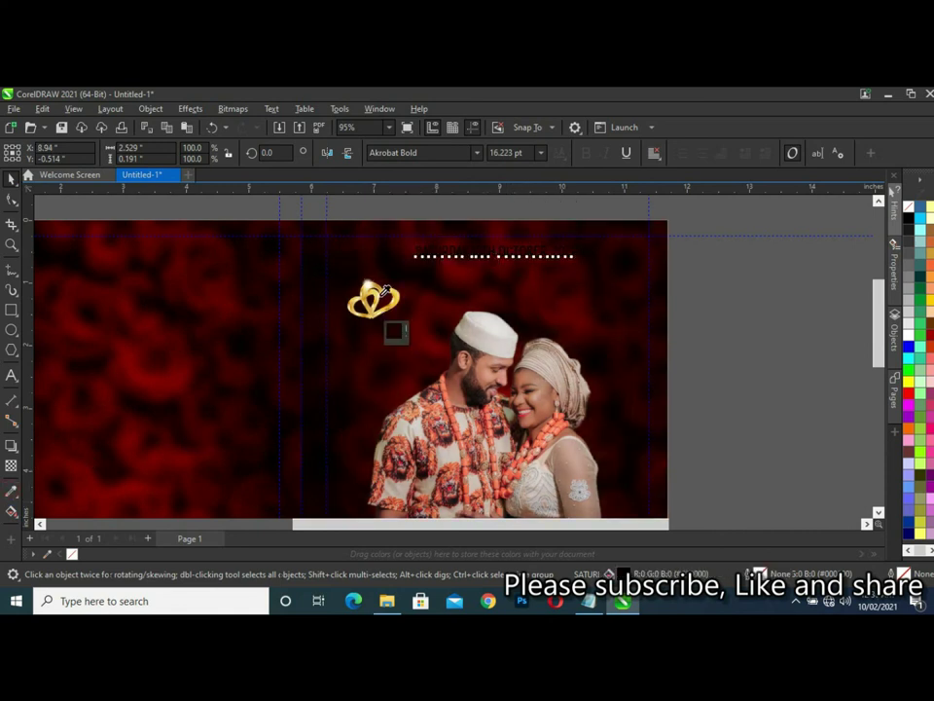
# Sample the hearts' gold-orange with the Eyedropper and apply it to the date text.
pyautogui.press('i')
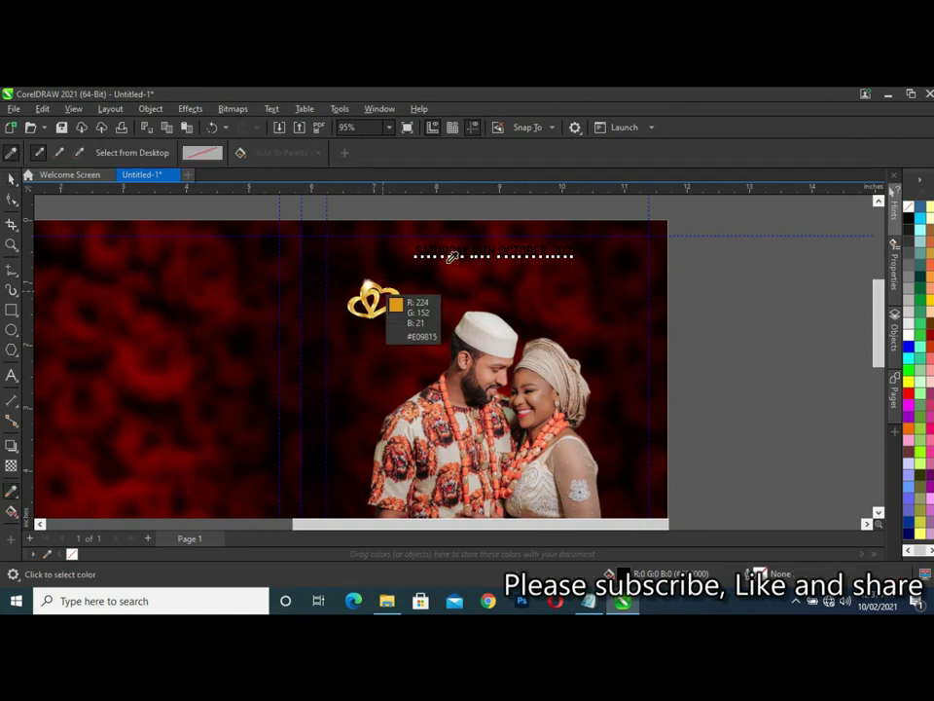
pyautogui.click(375, 297)
pyautogui.scroll(2, 451, 257)
pyautogui.scroll(2, 450, 258)
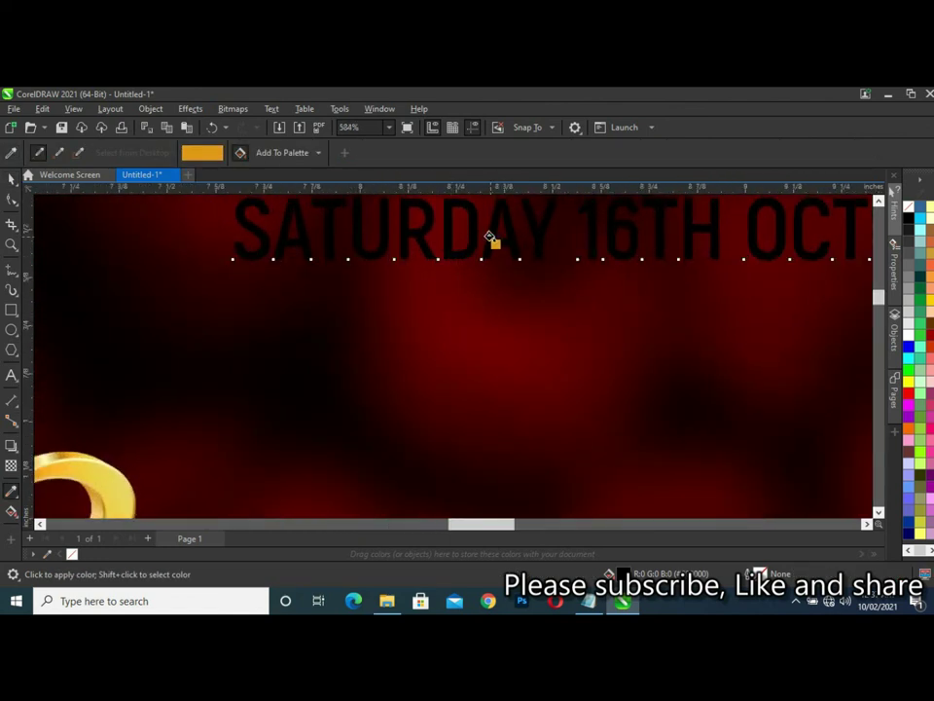
pyautogui.click(494, 242)
pyautogui.scroll(-2, 496, 238)
pyautogui.scroll(-1, 506, 233)
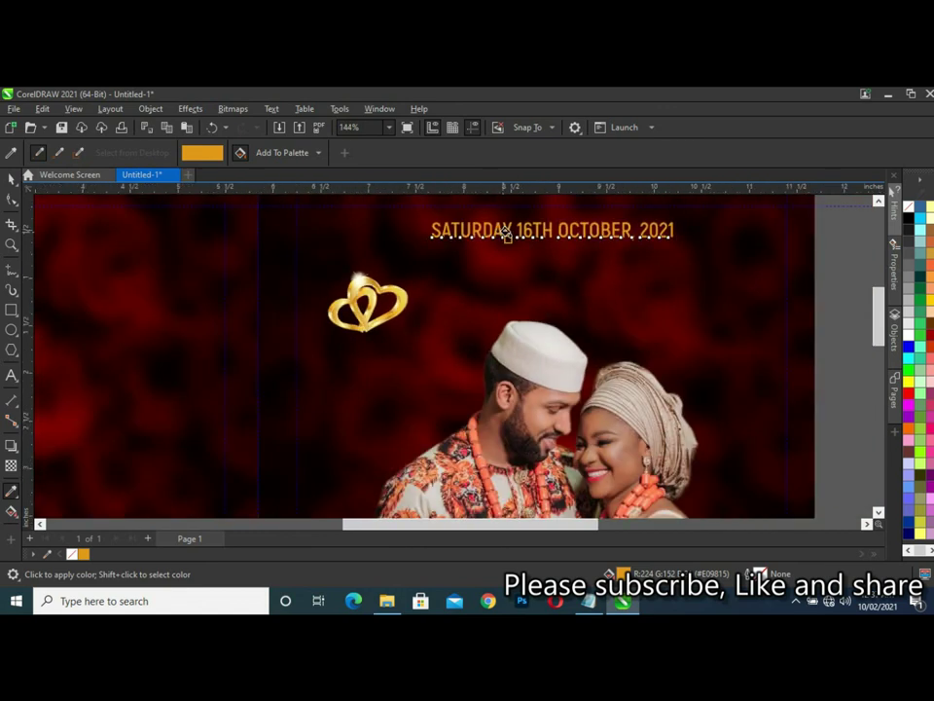
pyautogui.scroll(-1, 505, 232)
pyautogui.click(9, 179)
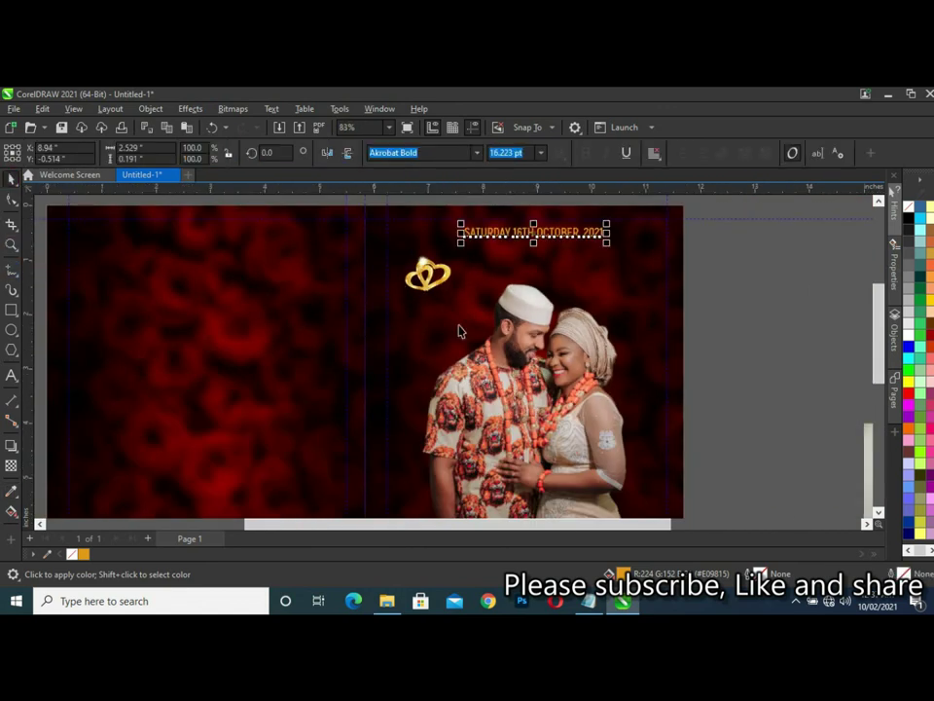
pyautogui.click(761, 328)
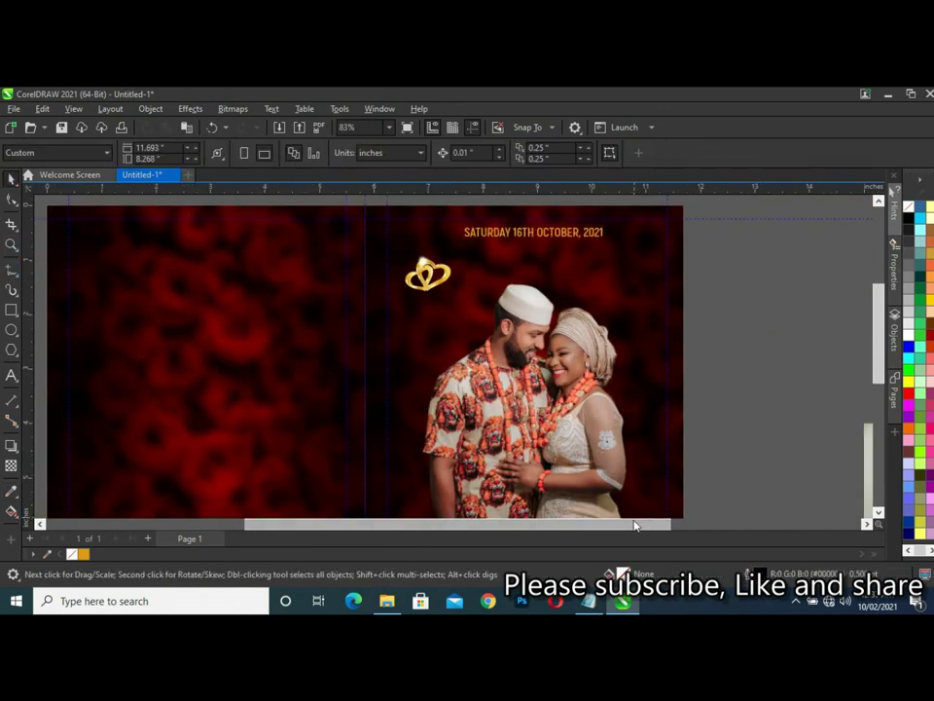
pyautogui.hscroll(2, 671, 527)
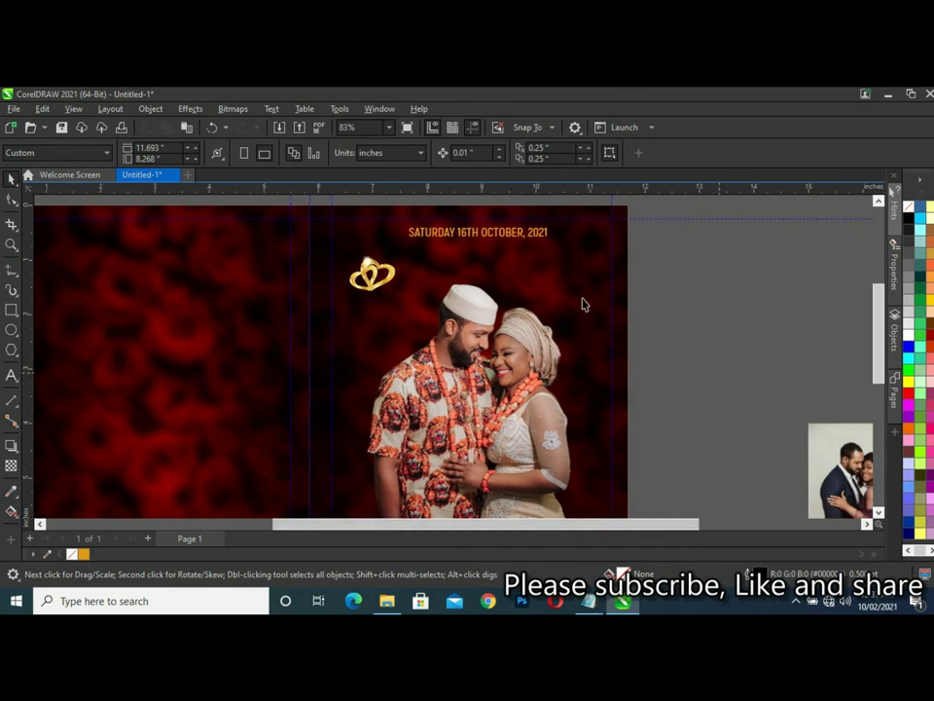
# Move the date text slightly up on the cover.
pyautogui.click(487, 240)
pyautogui.moveTo(484, 237)
pyautogui.mouseDown()
pyautogui.moveTo(471, 224)
pyautogui.moveTo(468, 232)
pyautogui.mouseUp()
pyautogui.click(564, 288)
pyautogui.click(705, 303)
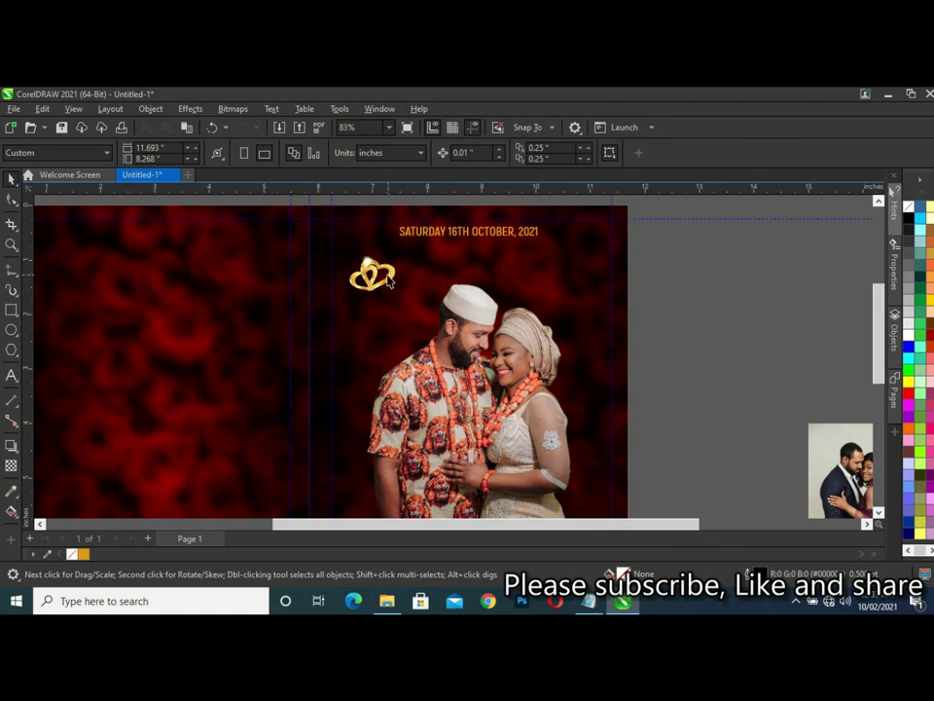
pyautogui.scroll(-1, 570, 263)
pyautogui.scroll(-1, 583, 283)
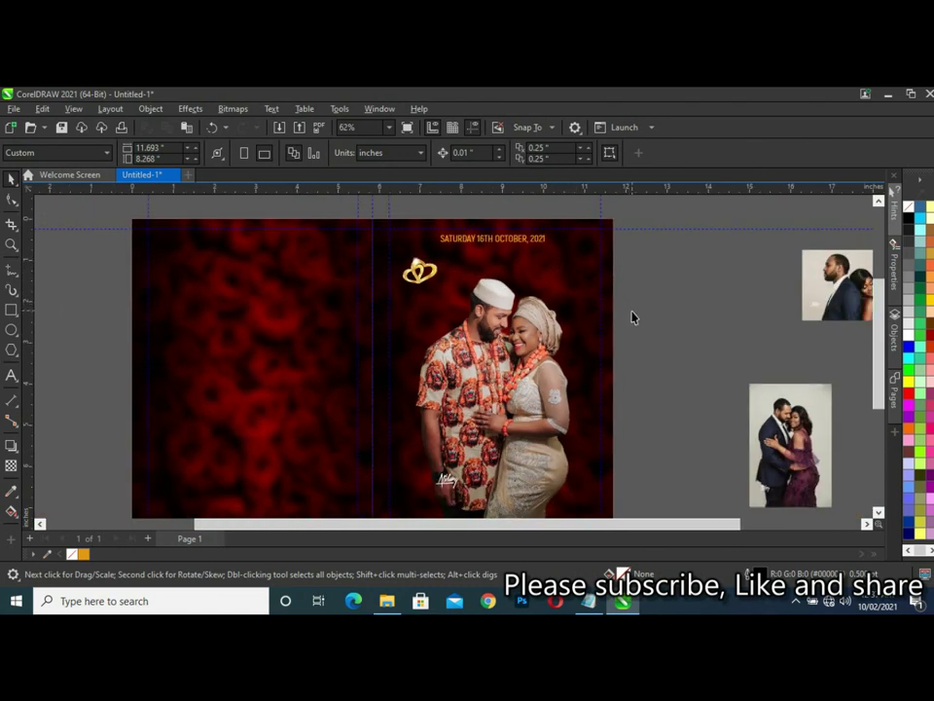
pyautogui.scroll(1, 619, 300)
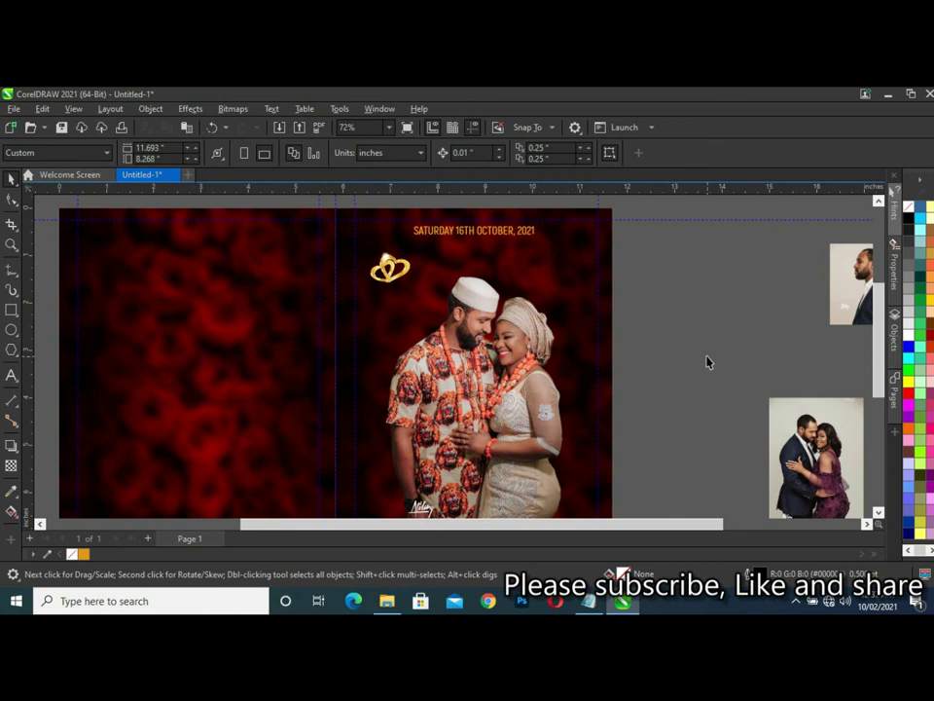
# Place a copy of the date just below the original and bring up the Notepad notes.
pyautogui.click(468, 233)
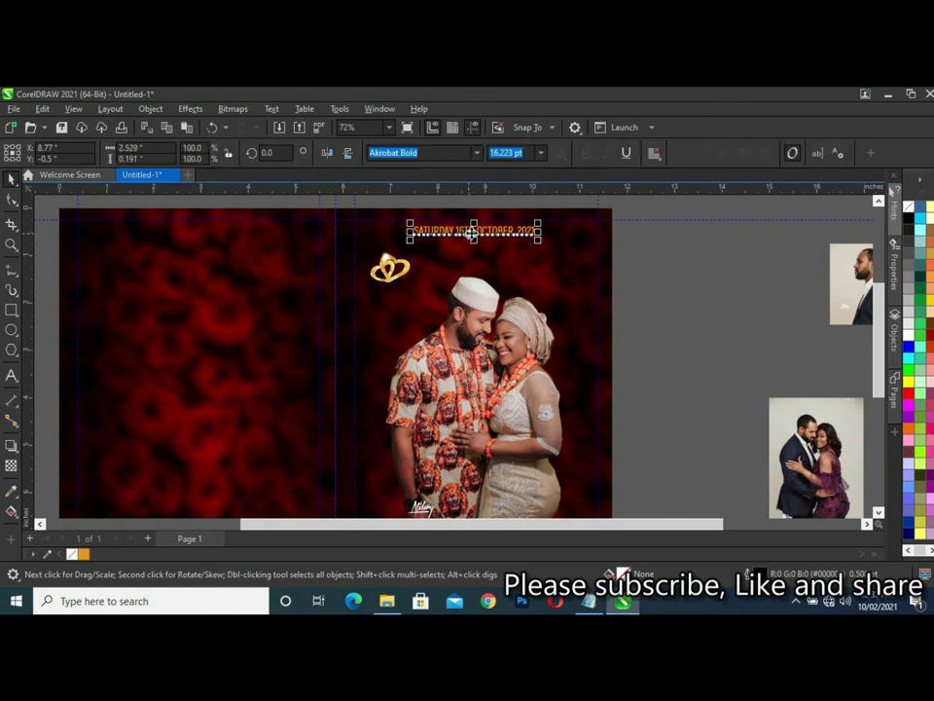
pyautogui.moveTo(467, 244)
pyautogui.mouseDown()
pyautogui.moveTo(461, 255)
pyautogui.moveTo(475, 231)
pyautogui.moveTo(462, 254)
pyautogui.mouseUp()
pyautogui.click(463, 254)
pyautogui.doubleClick(495, 255)
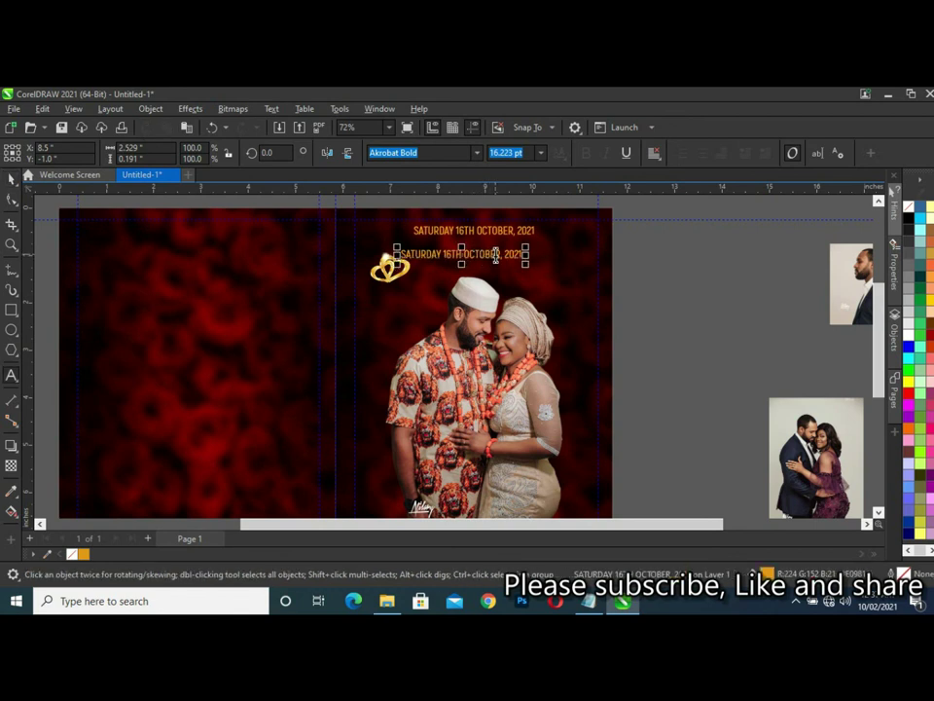
pyautogui.click(12, 179)
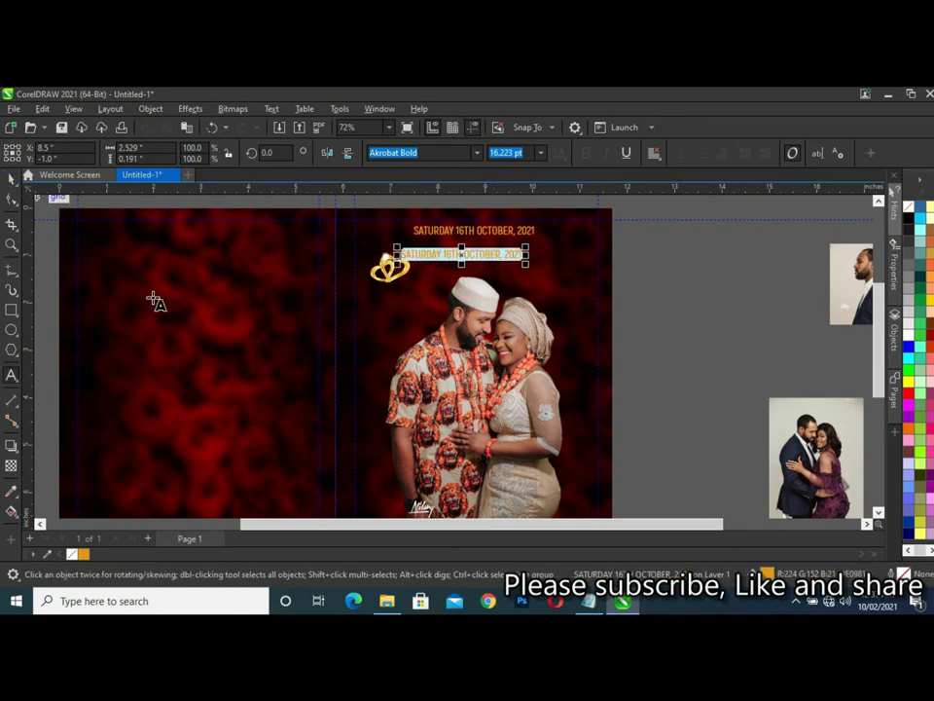
pyautogui.click(588, 601)
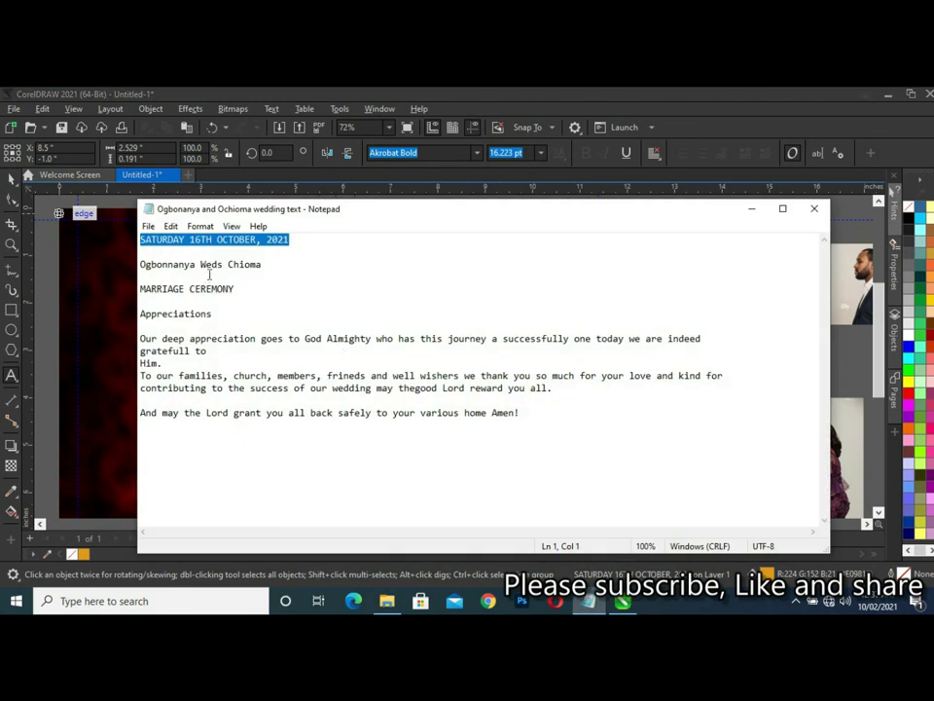
# Copy the bride's name from the Notepad names line and return to CorelDRAW.
pyautogui.moveTo(229, 264); pyautogui.dragTo(264, 264)
pyautogui.hotkey('ctrl', 'c')
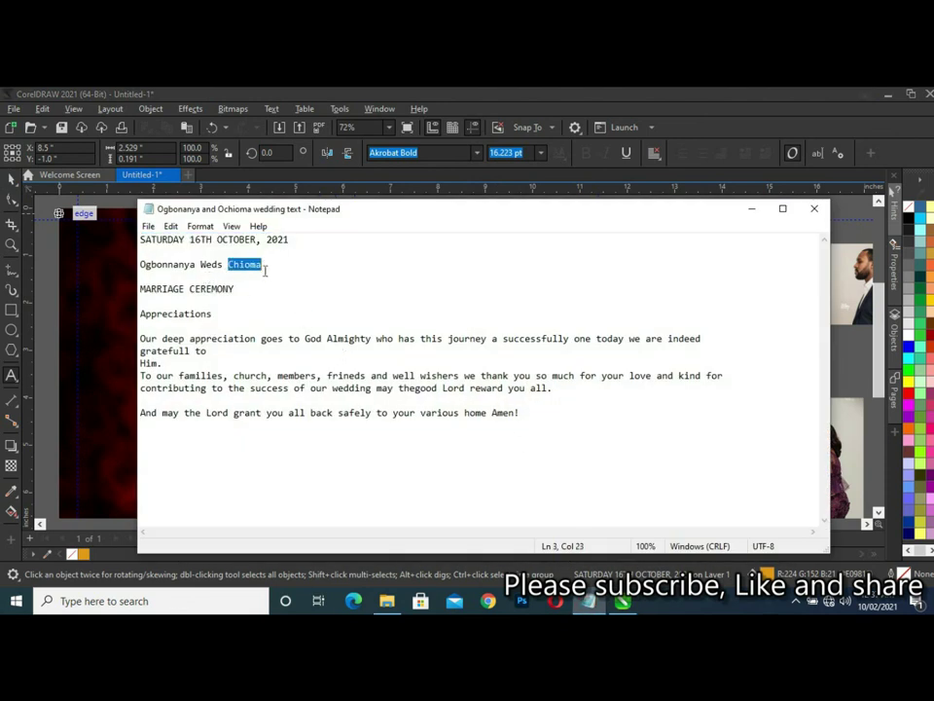
pyautogui.click(621, 600)
# Paste the bride's name over the duplicate date and enlarge it to about 30.6 pt.
pyautogui.hotkey('ctrl', 'v')
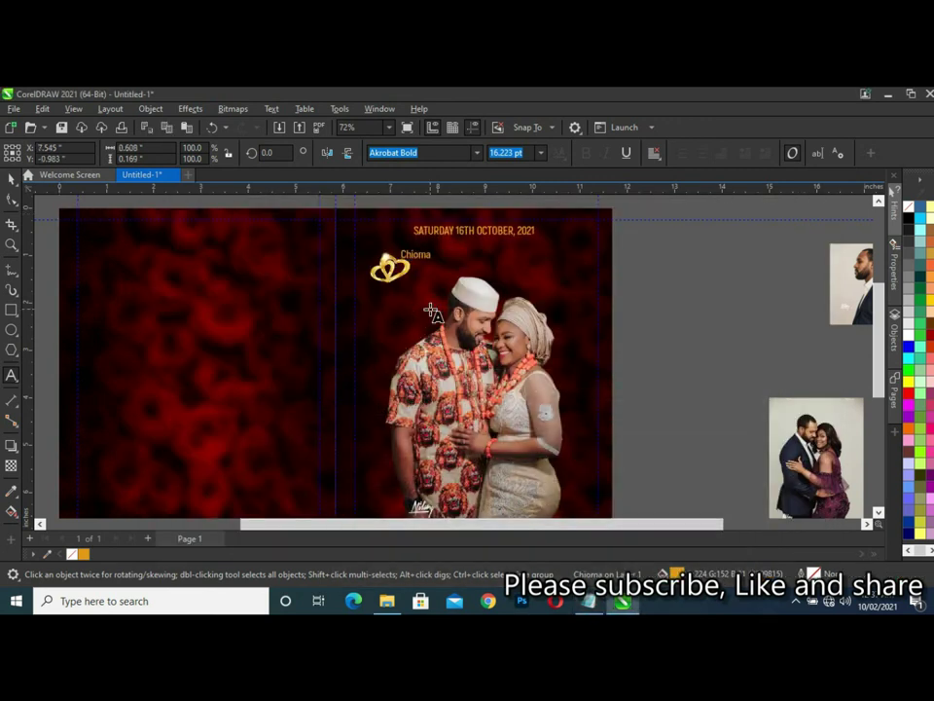
pyautogui.click(10, 178)
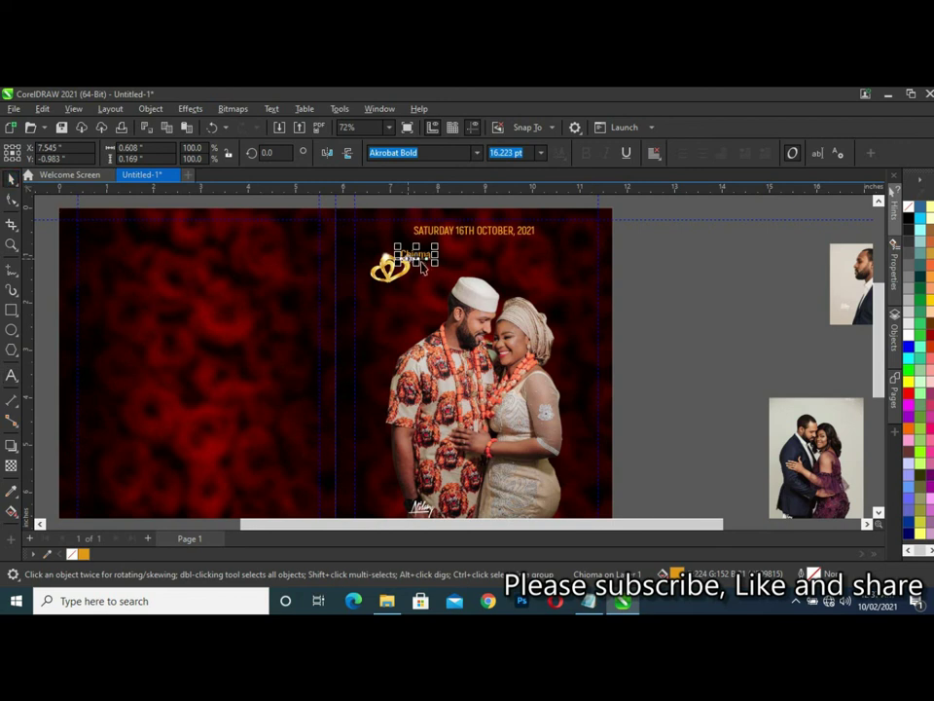
pyautogui.moveTo(434, 264)
pyautogui.mouseDown()
pyautogui.moveTo(457, 273)
pyautogui.moveTo(665, 265)
pyautogui.mouseUp()
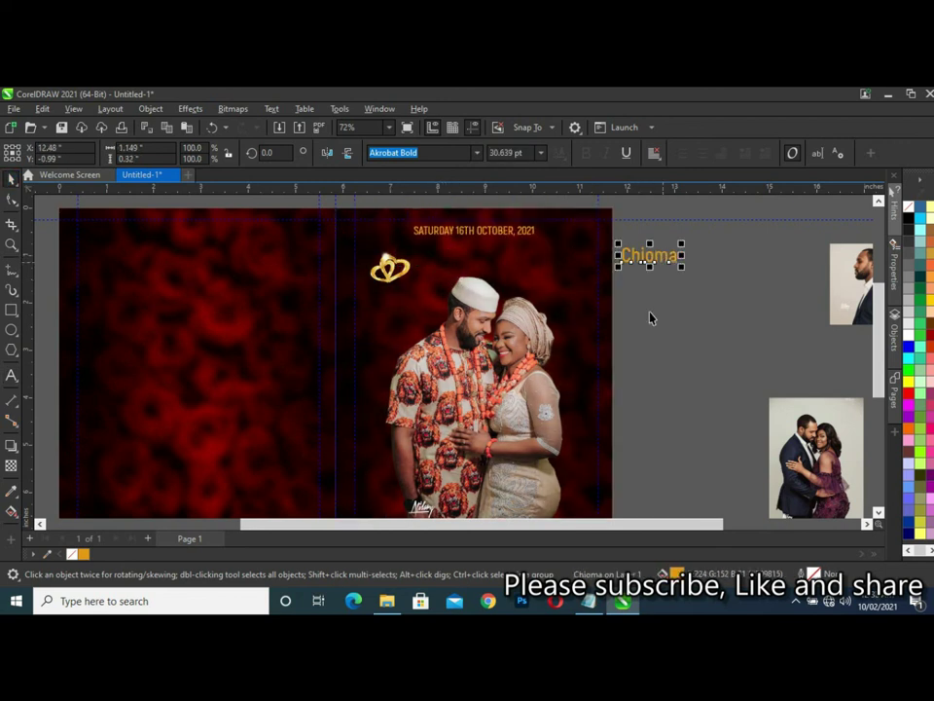
# Search the font list for candidate script fonts, closing it without applying one.
pyautogui.click(476, 156)
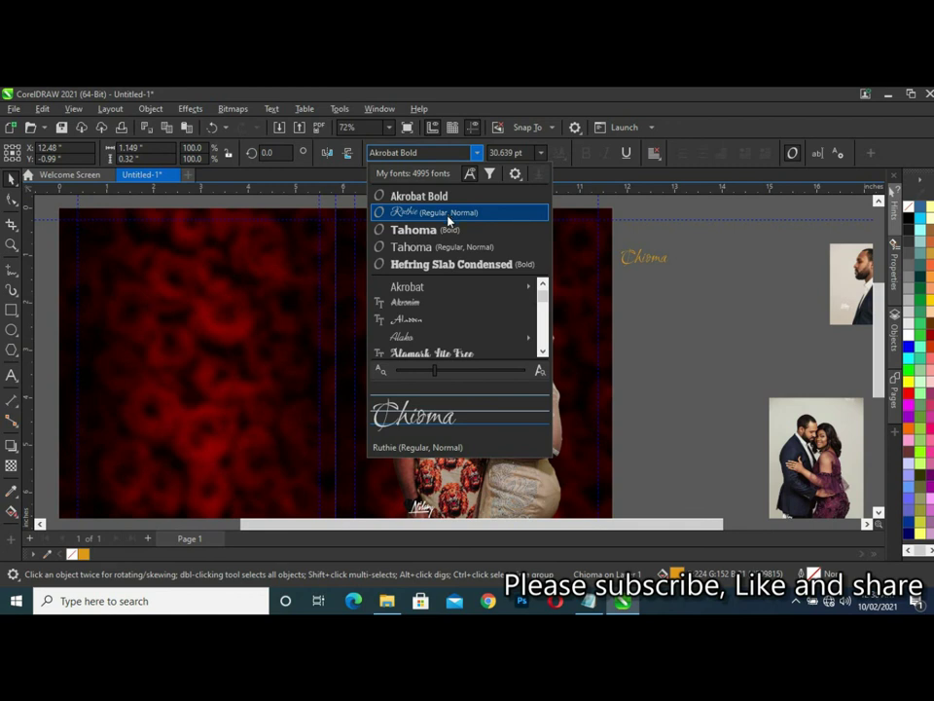
pyautogui.press('Down')
pyautogui.press('Down')
pyautogui.press('Down')
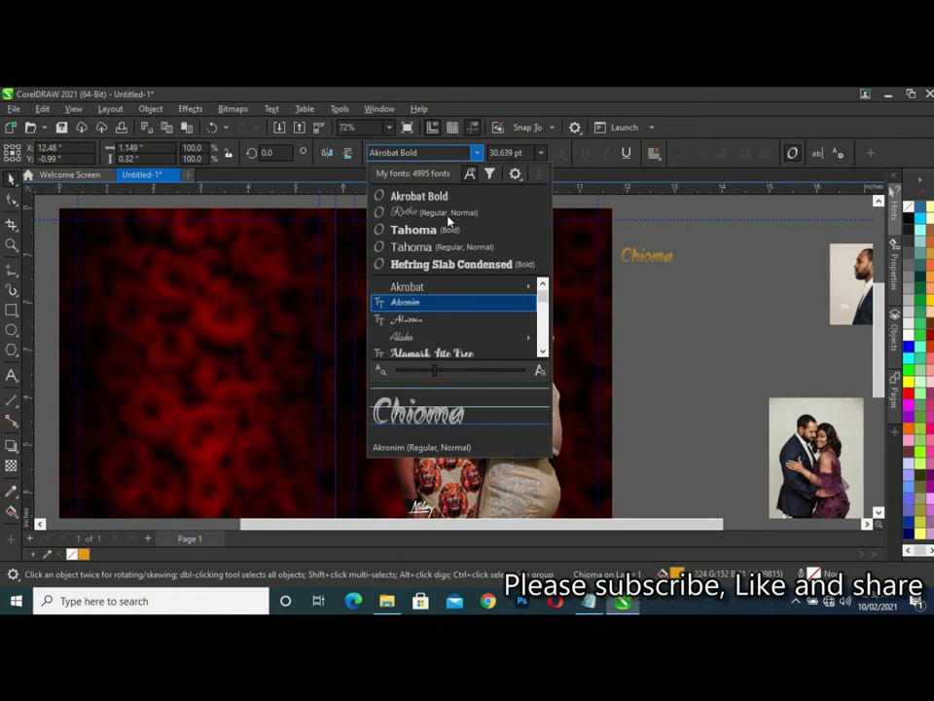
pyautogui.write('bl')
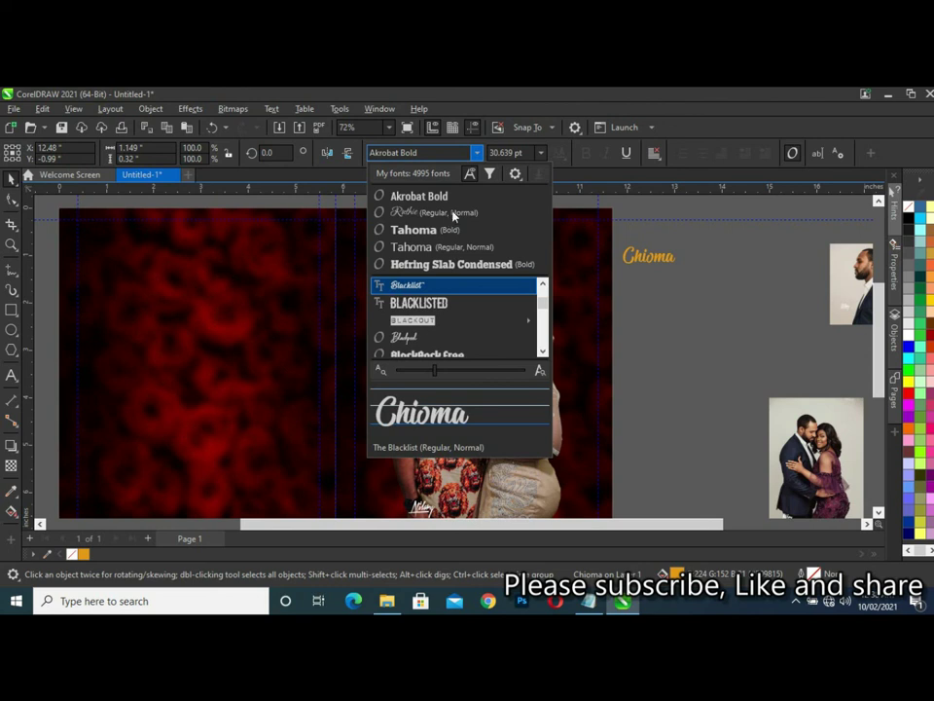
pyautogui.click(448, 151)
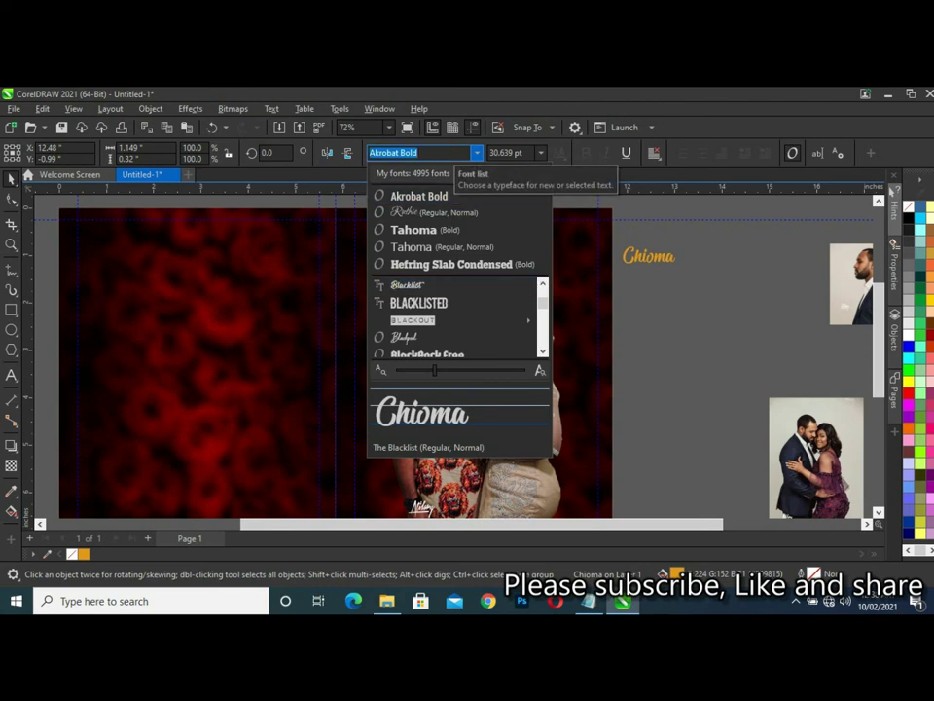
pyautogui.write('ast')
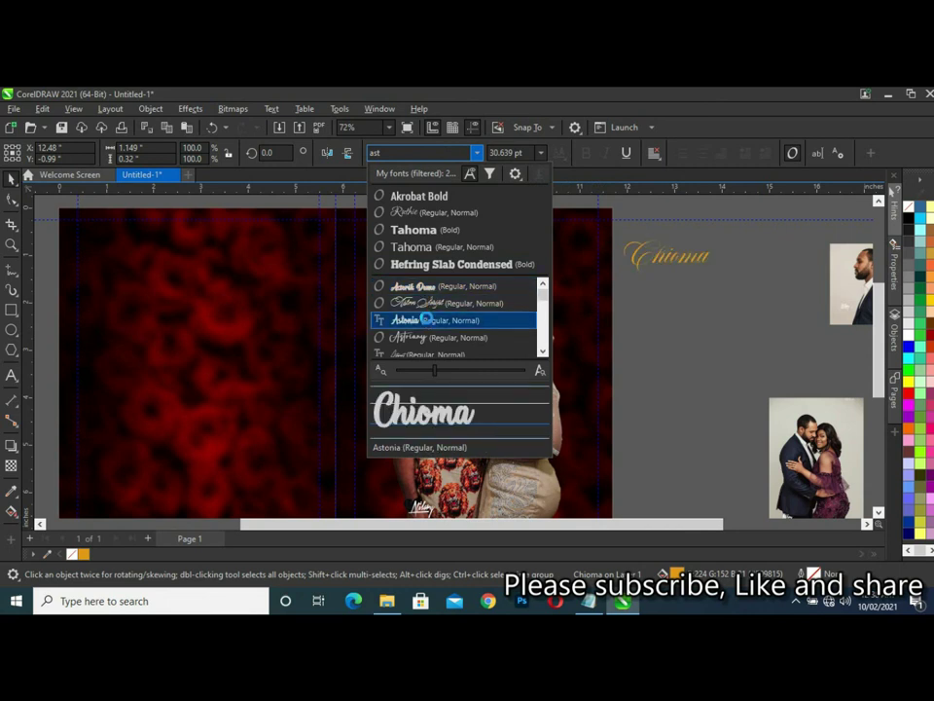
pyautogui.scroll(-1, 426, 324)
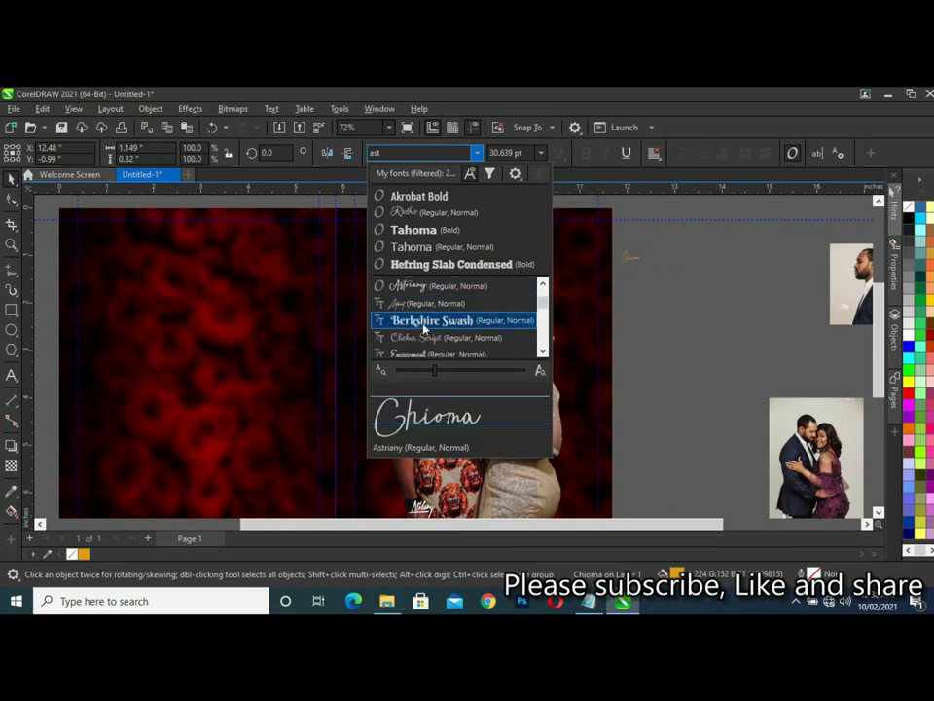
pyautogui.scroll(-1, 423, 339)
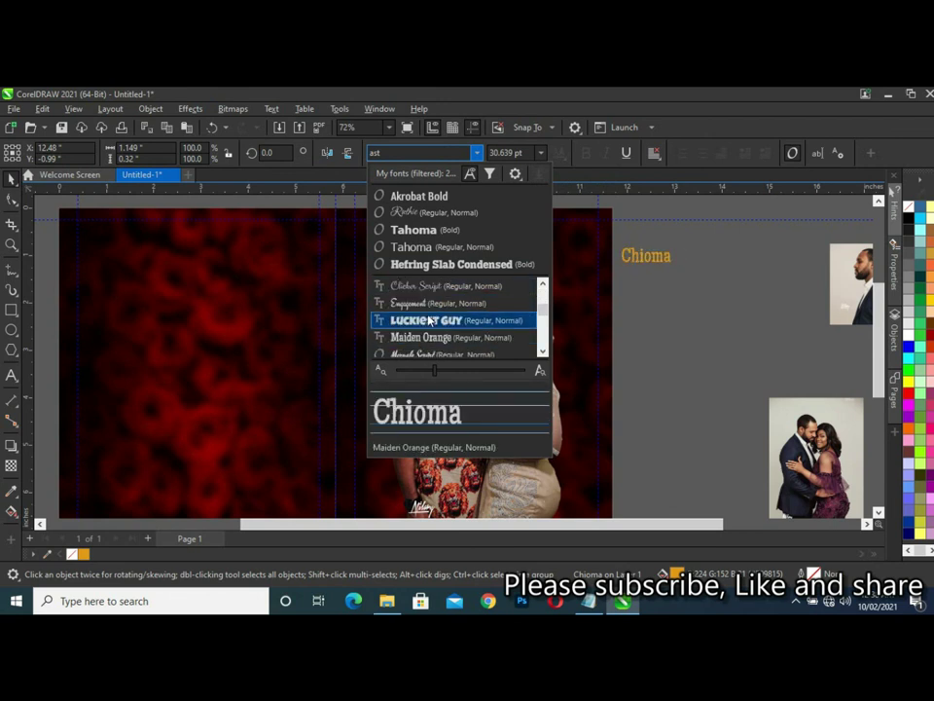
pyautogui.scroll(1, 430, 302)
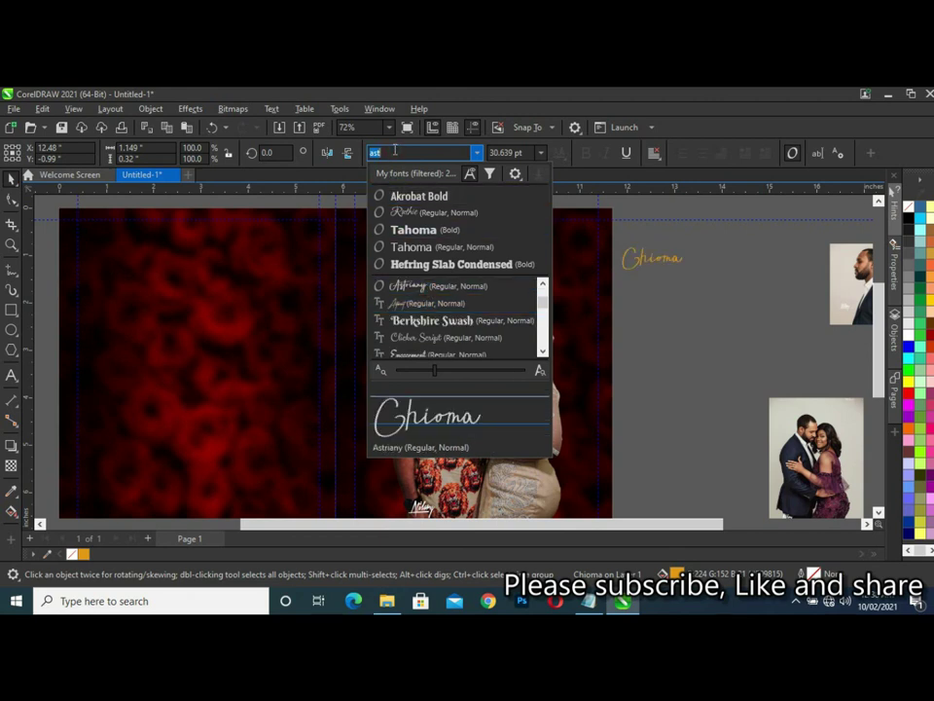
pyautogui.write('r')
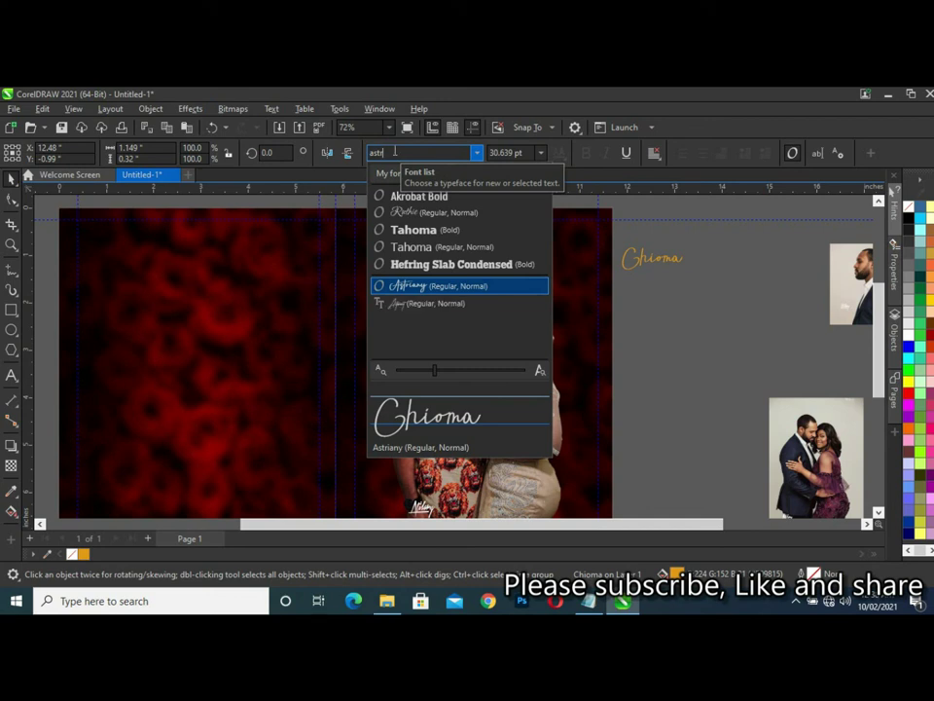
pyautogui.press('BackSpace')
pyautogui.press('BackSpace')
pyautogui.press('BackSpace')
pyautogui.write('n')
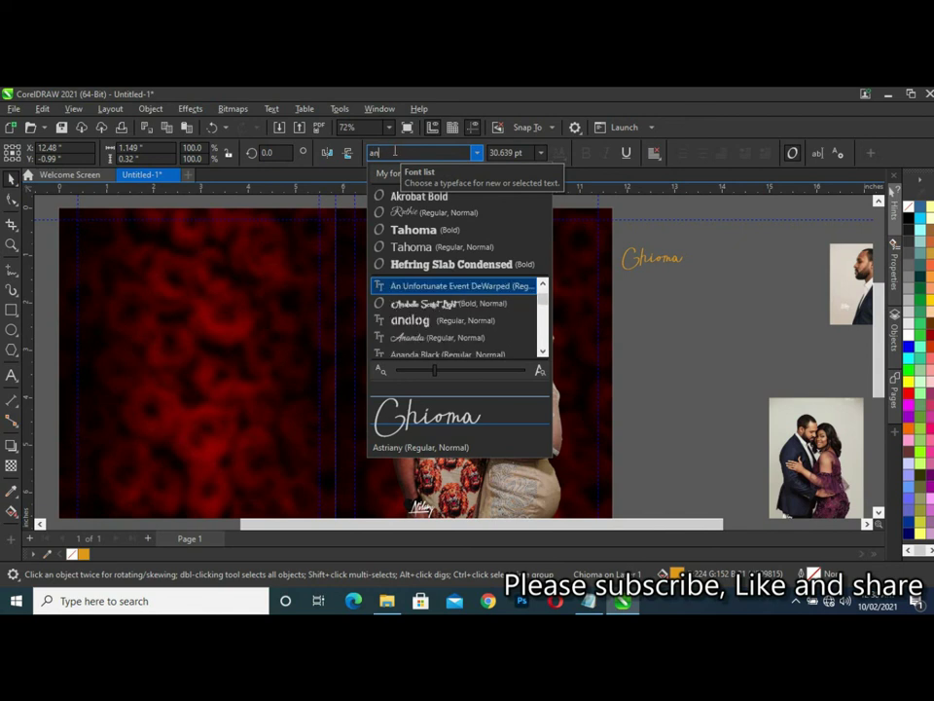
pyautogui.write('t')
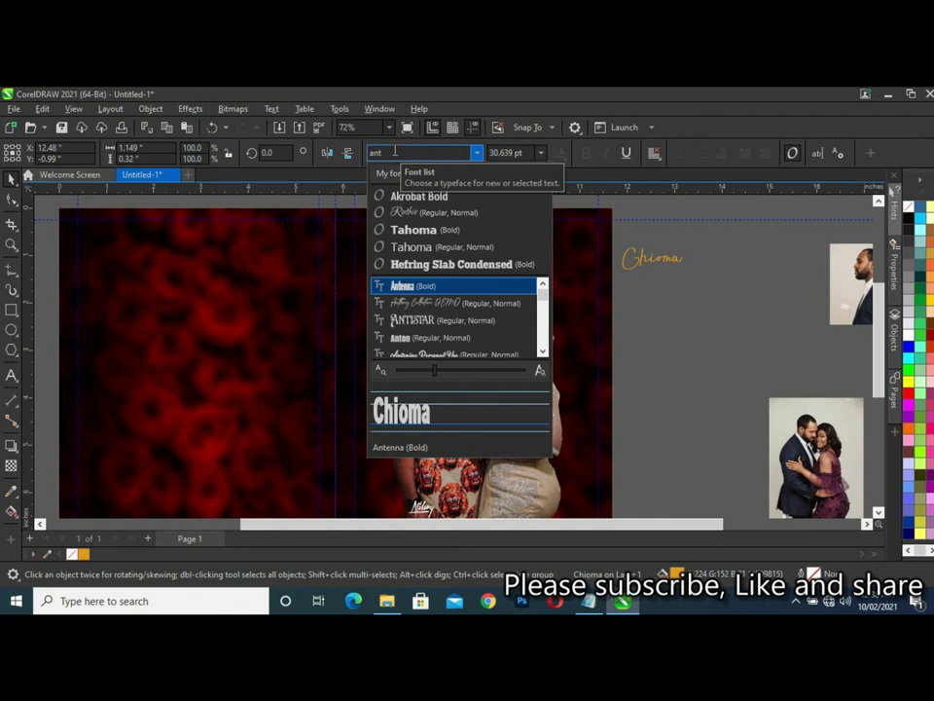
pyautogui.press('BackSpace')
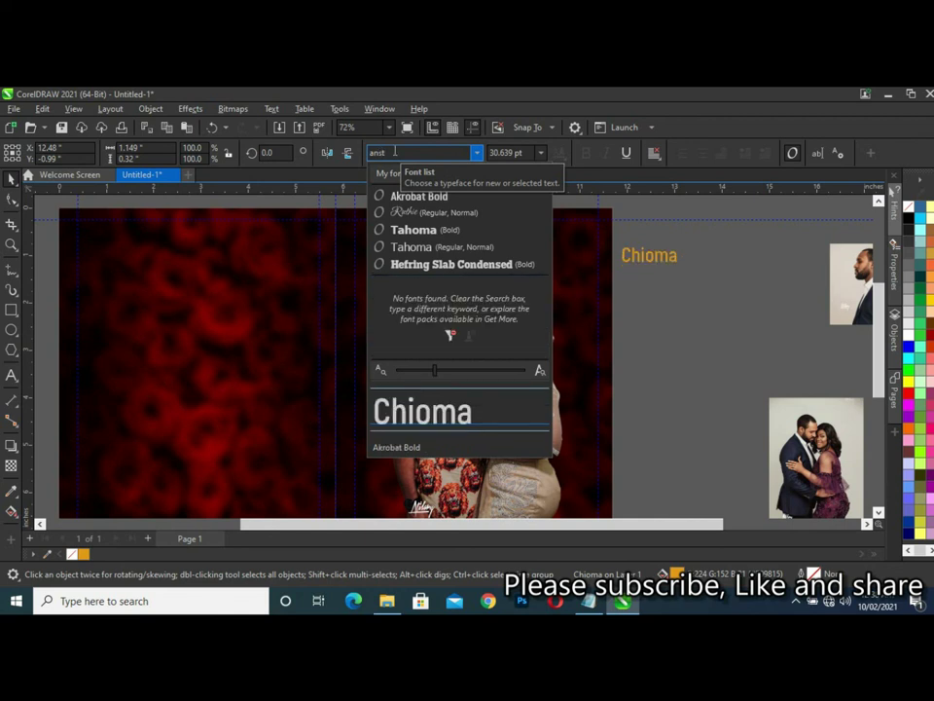
pyautogui.write('s')
pyautogui.click(409, 218)
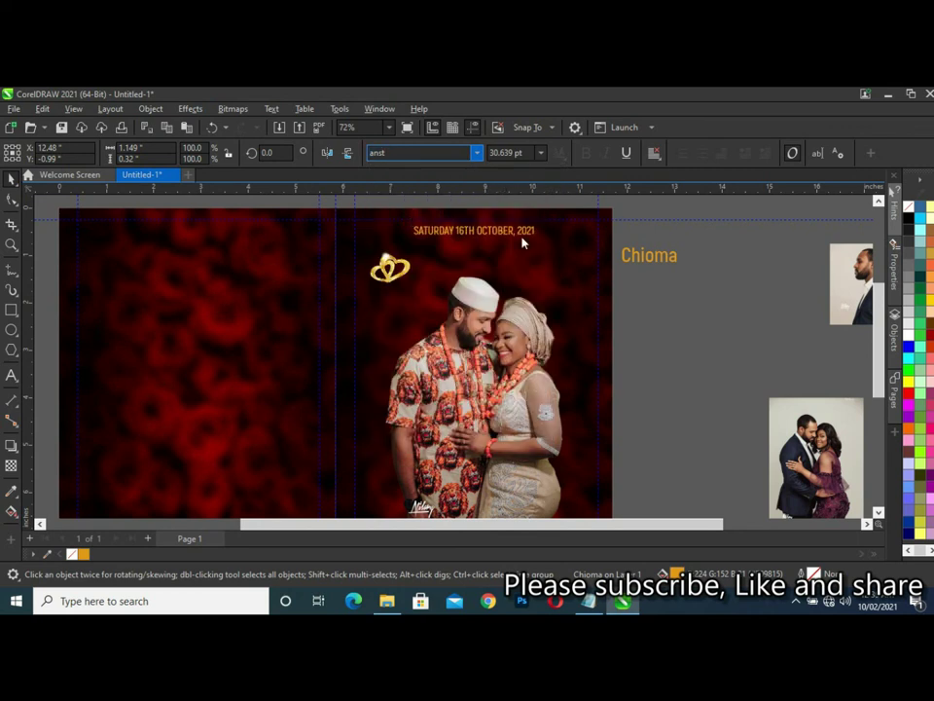
# Resize the bride's name text to about 51.61 pt.
pyautogui.click(649, 254)
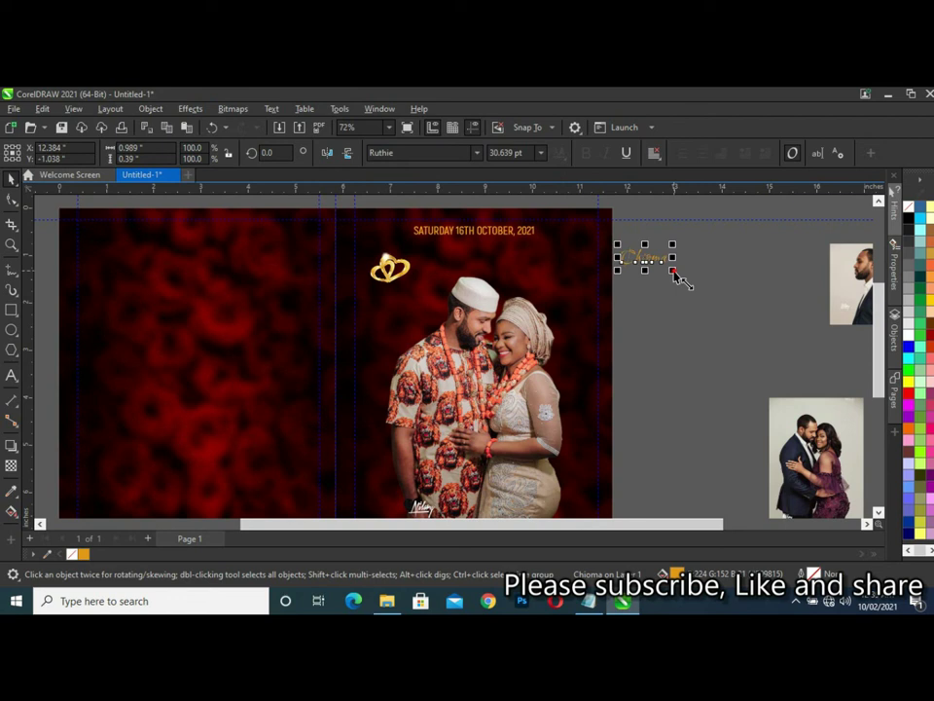
pyautogui.moveTo(673, 271); pyautogui.dragTo(715, 323)
pyautogui.click(719, 309)
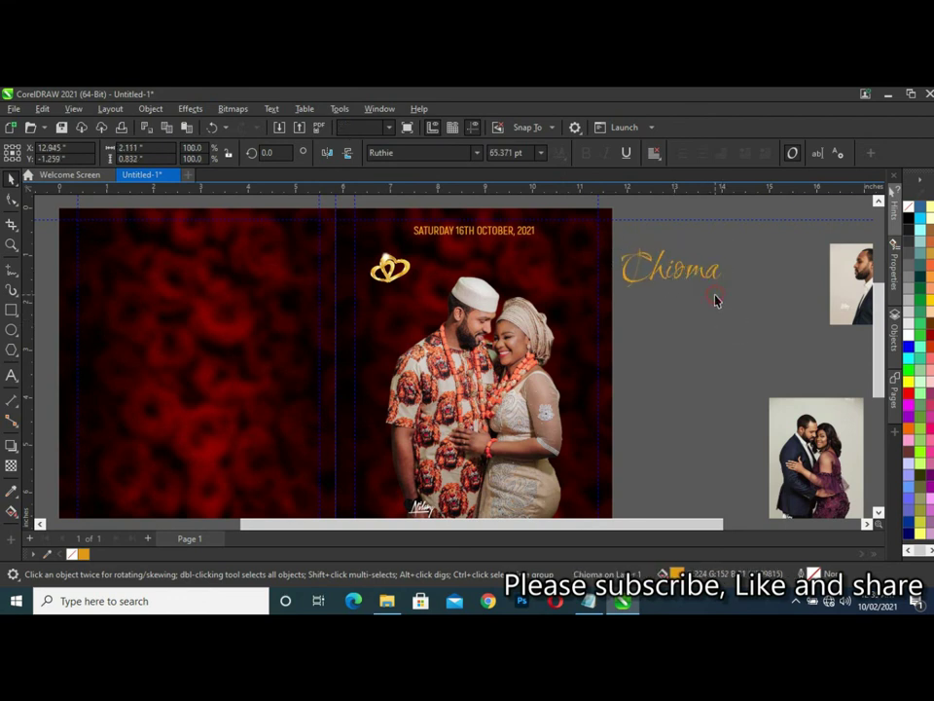
pyautogui.click(690, 279)
pyautogui.moveTo(728, 302); pyautogui.dragTo(705, 290)
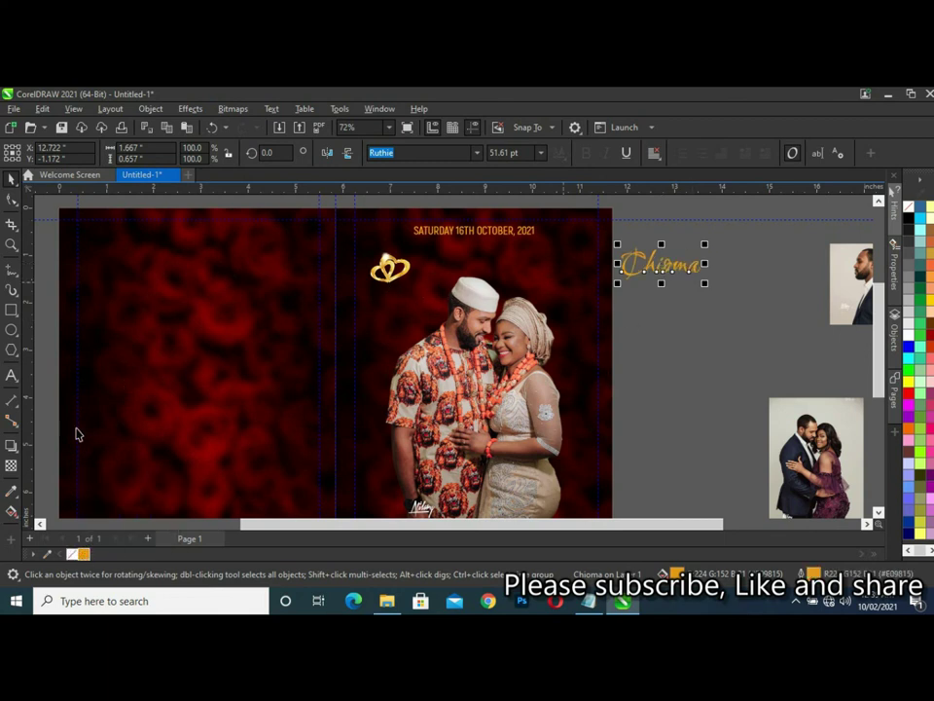
# Sample the hearts' gold and add it to the document colours.
pyautogui.click(45, 553)
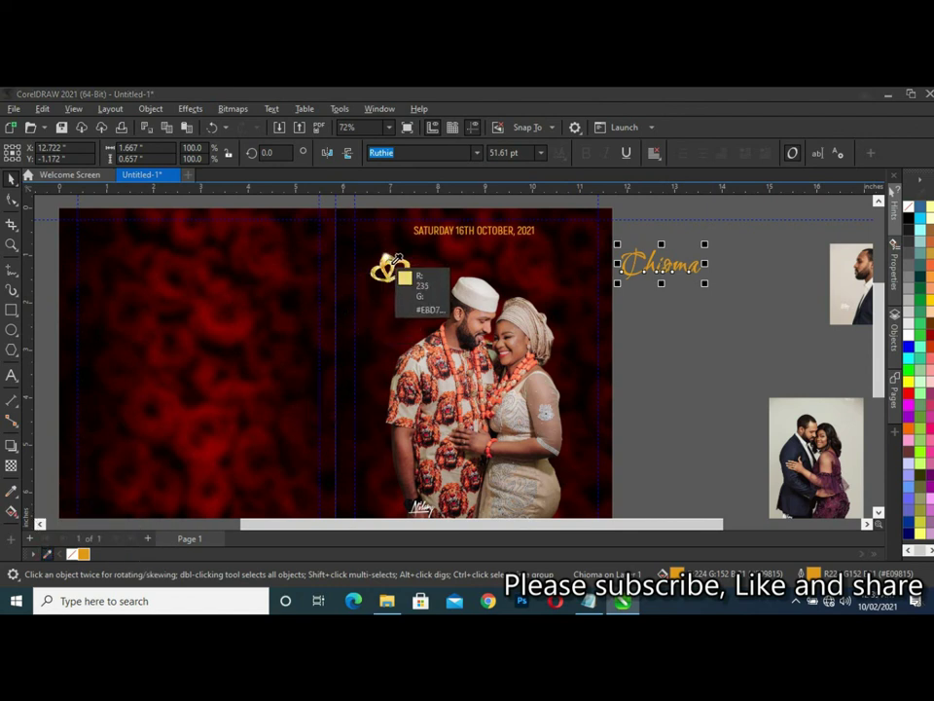
pyautogui.click(388, 263)
pyautogui.click(649, 267)
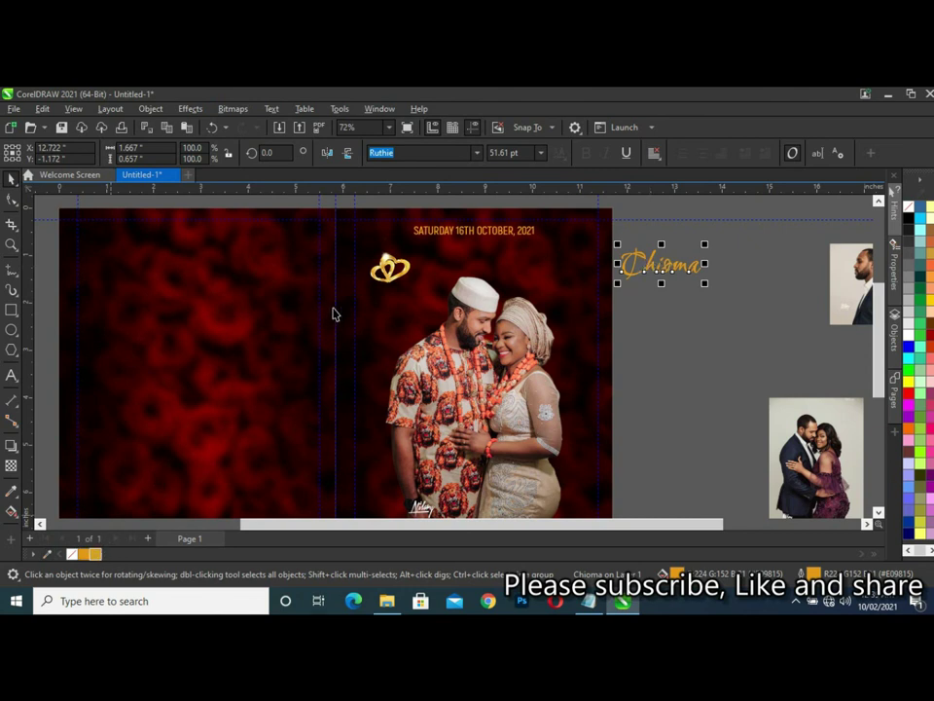
# Fill the bride's name with the pale gold sampled from the hearts.
pyautogui.click(9, 494)
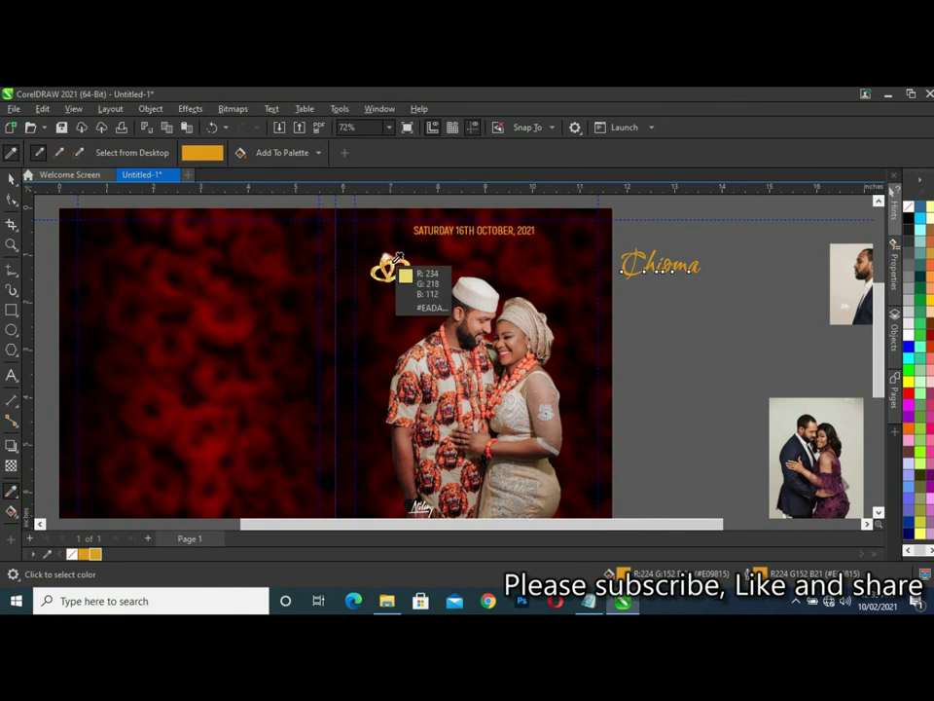
pyautogui.click(394, 259)
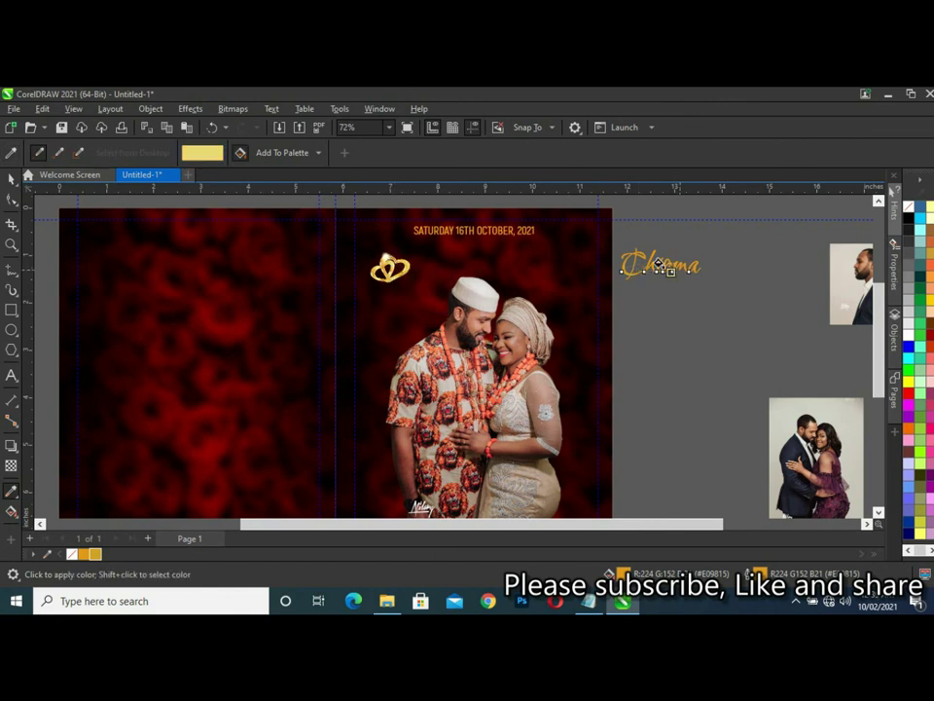
pyautogui.scroll(1, 658, 264)
pyautogui.scroll(1, 654, 266)
pyautogui.scroll(1, 648, 267)
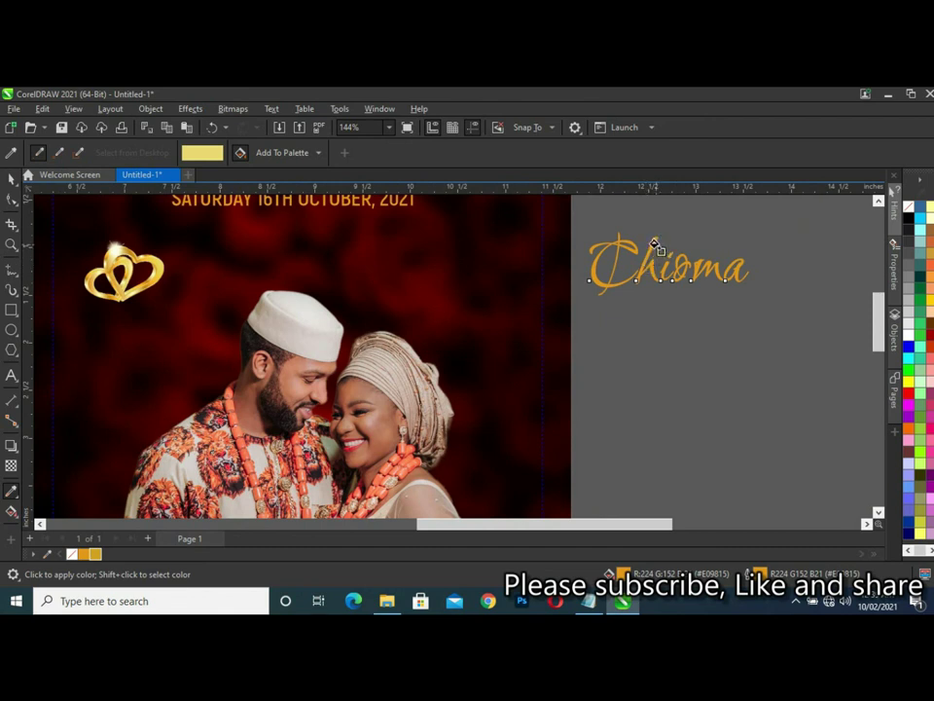
pyautogui.scroll(3, 652, 245)
pyautogui.scroll(1, 659, 253)
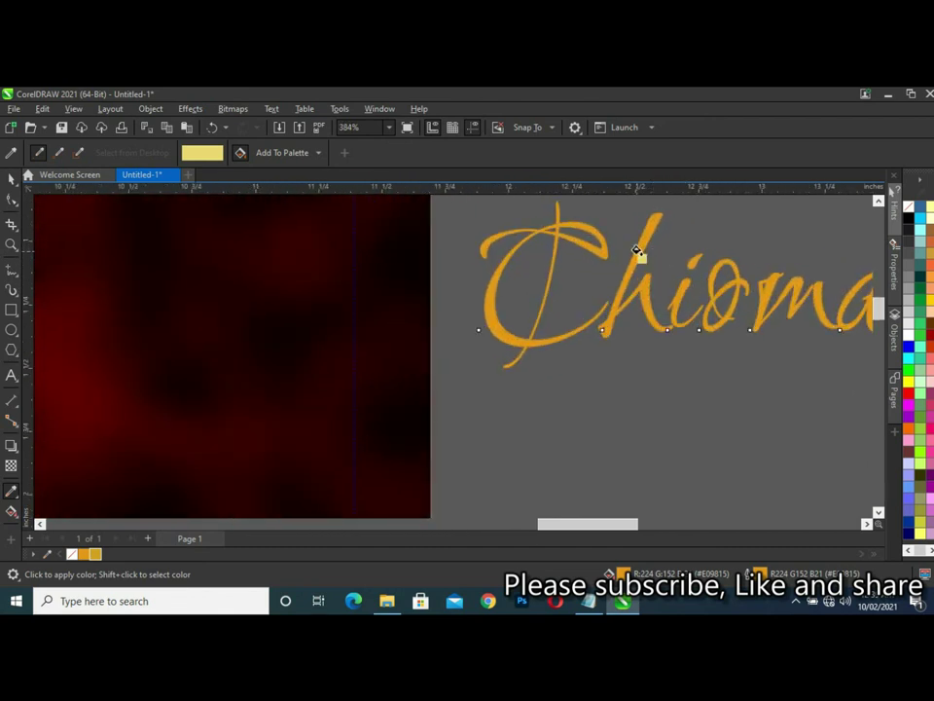
pyautogui.click(643, 241)
pyautogui.scroll(-5, 662, 228)
pyautogui.scroll(-1, 657, 233)
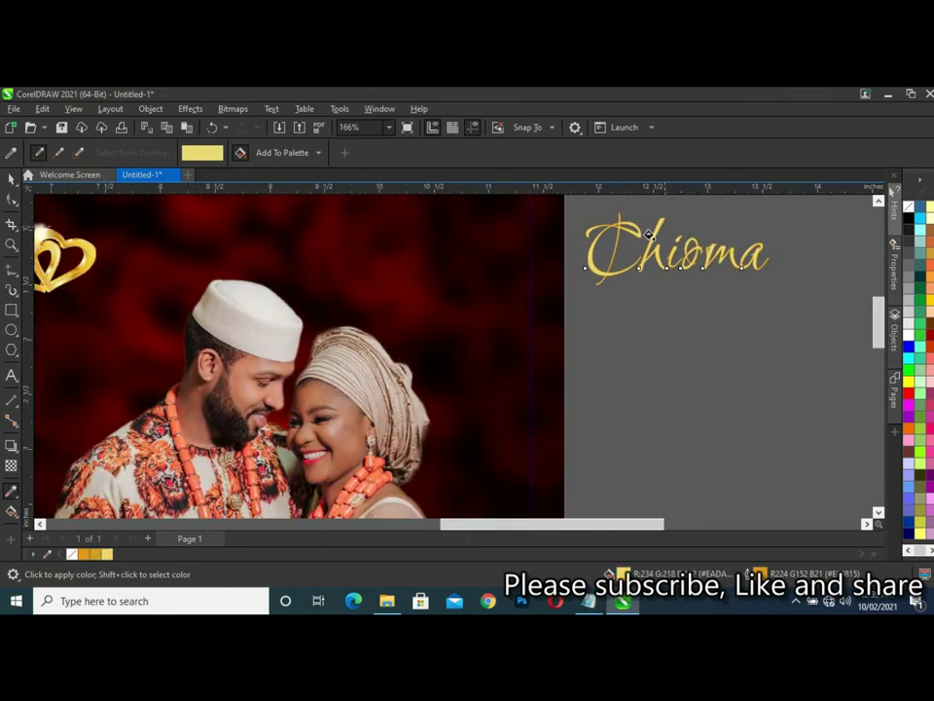
pyautogui.scroll(2, 638, 231)
pyautogui.scroll(4, 633, 230)
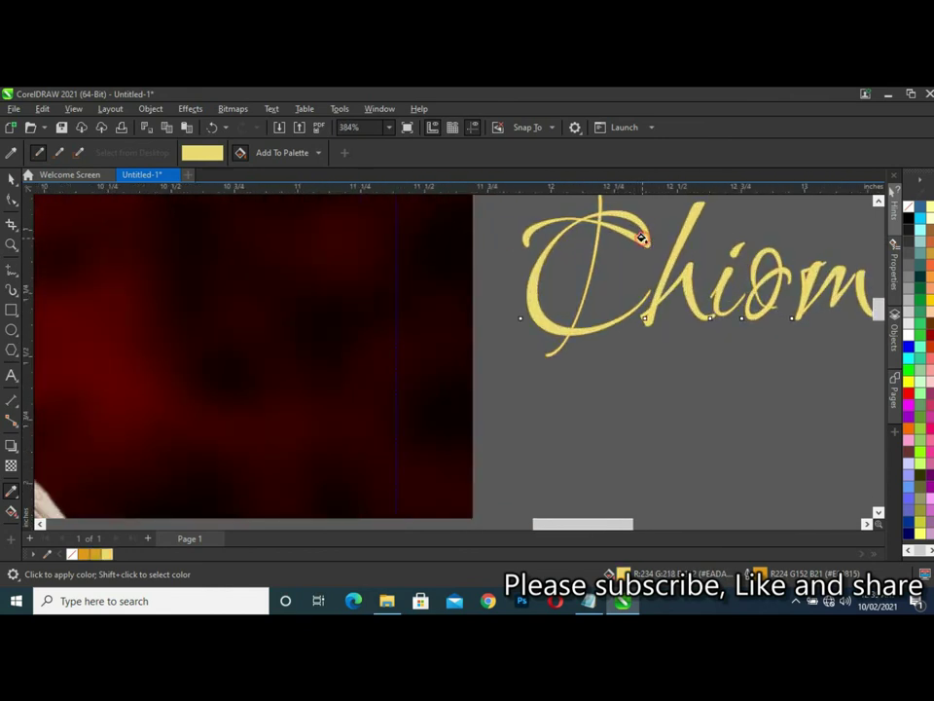
pyautogui.scroll(-2, 224, 257)
pyautogui.scroll(-3, 349, 264)
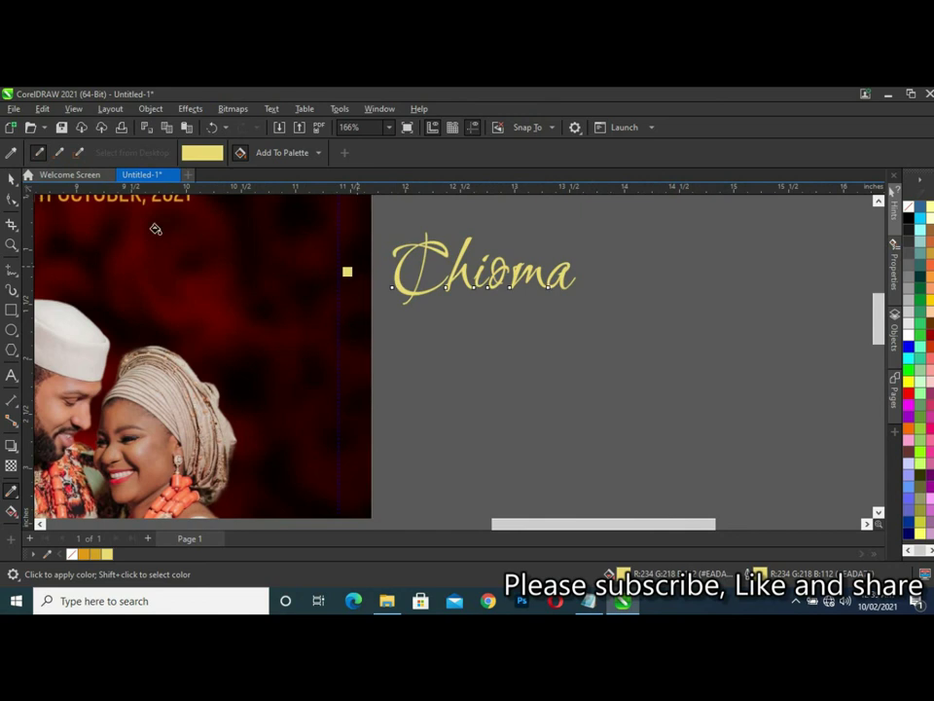
pyautogui.click(11, 179)
pyautogui.scroll(-2, 646, 281)
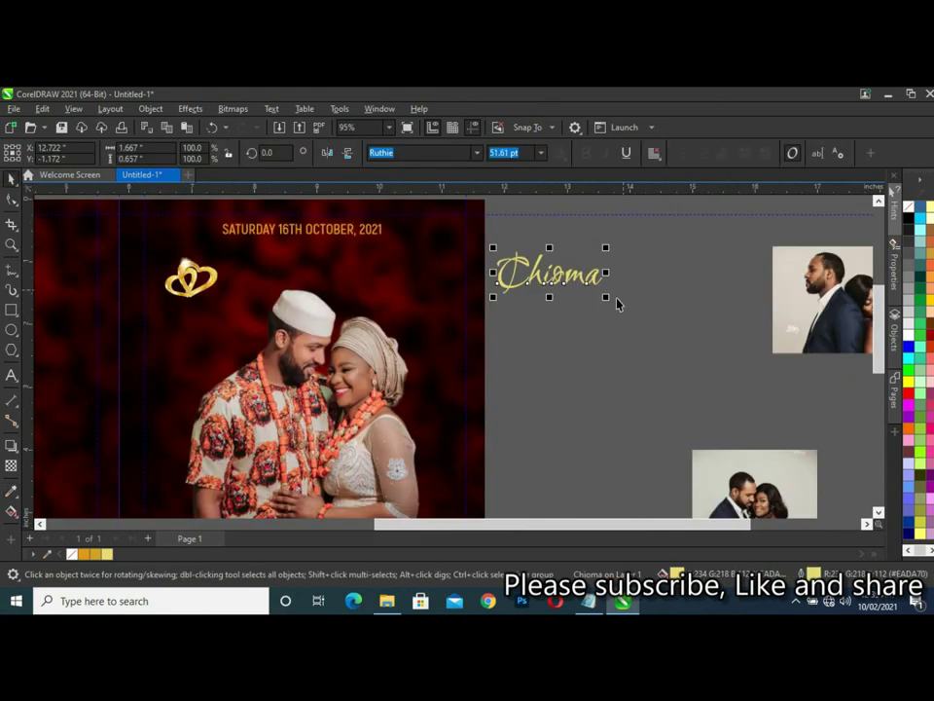
# Shrink the bride's name to about 42 pt and move it just above the gold hearts.
pyautogui.moveTo(605, 297)
pyautogui.mouseDown()
pyautogui.moveTo(586, 289)
pyautogui.moveTo(194, 295)
pyautogui.moveTo(193, 346)
pyautogui.mouseUp()
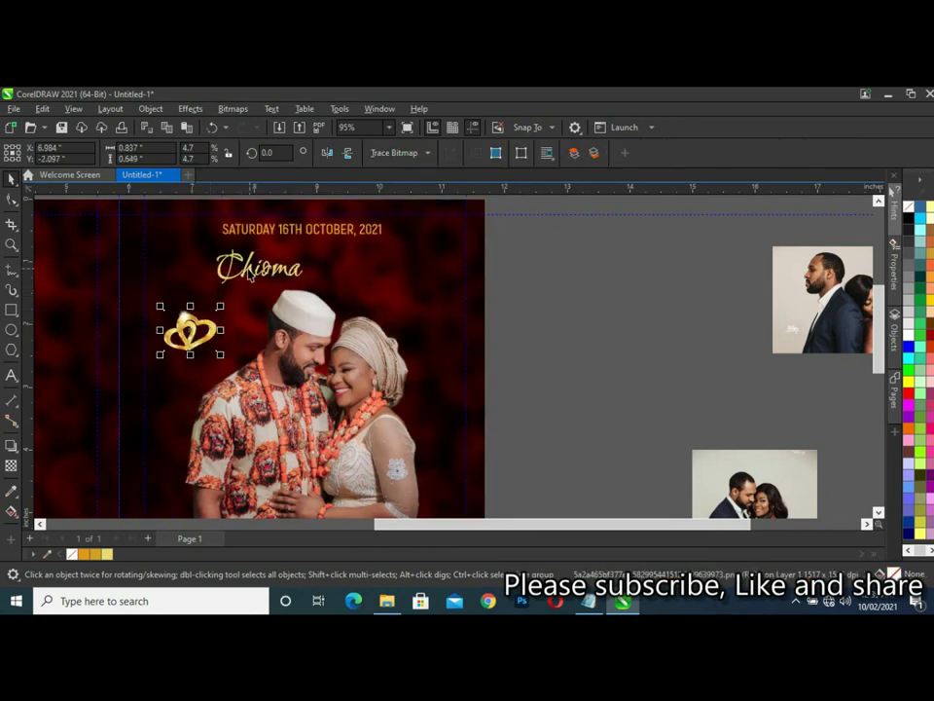
pyautogui.click(250, 276)
pyautogui.moveTo(249, 275)
pyautogui.mouseDown()
pyautogui.moveTo(198, 276)
pyautogui.moveTo(208, 278)
pyautogui.mouseUp()
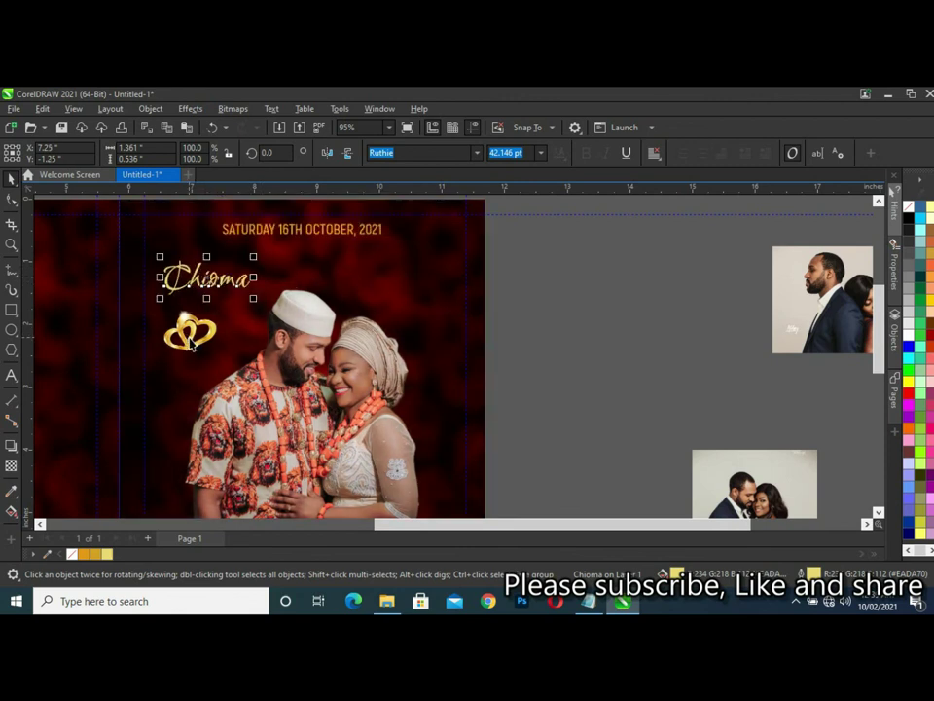
# Nudge the couple photo, shrink the gold hearts, and drag-copy the name beside them.
pyautogui.moveTo(191, 343); pyautogui.dragTo(186, 370)
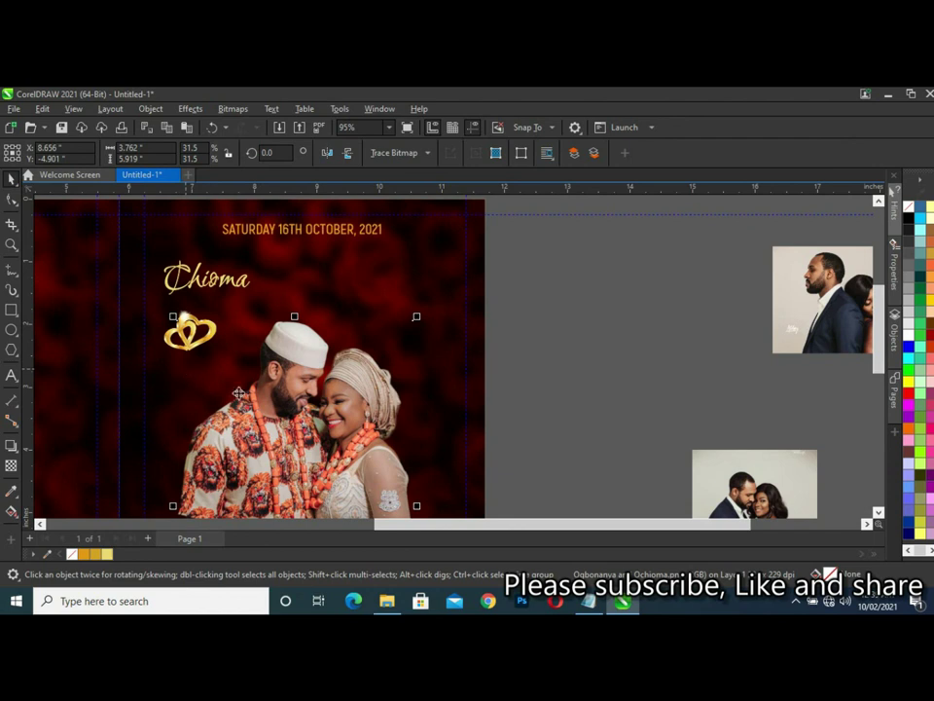
pyautogui.click(187, 331)
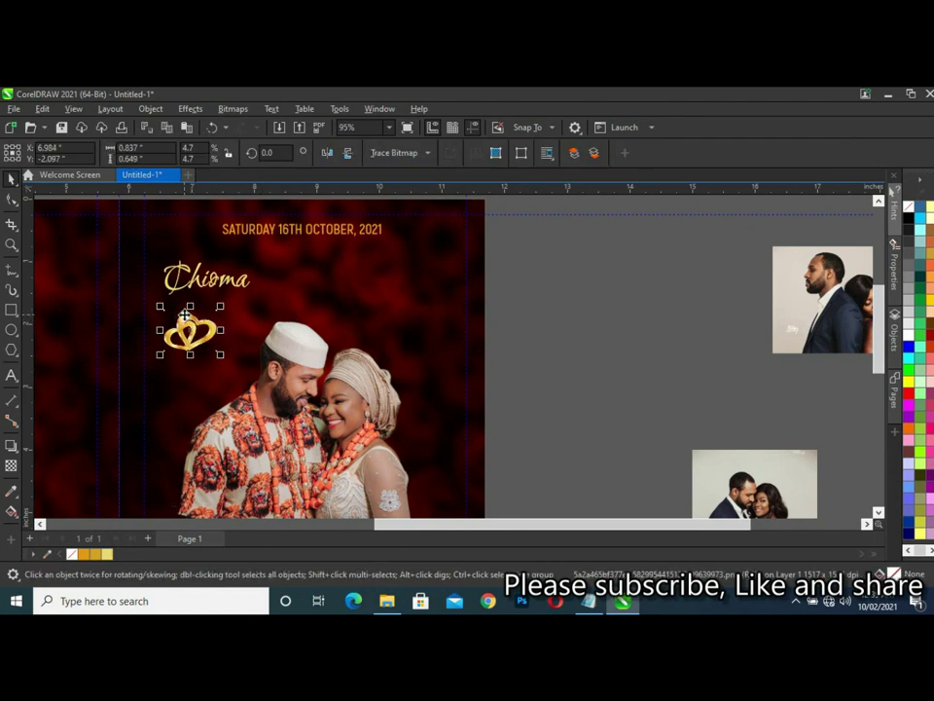
pyautogui.moveTo(181, 321)
pyautogui.mouseDown()
pyautogui.moveTo(181, 310)
pyautogui.moveTo(201, 329)
pyautogui.moveTo(174, 309)
pyautogui.mouseUp()
pyautogui.click(181, 316)
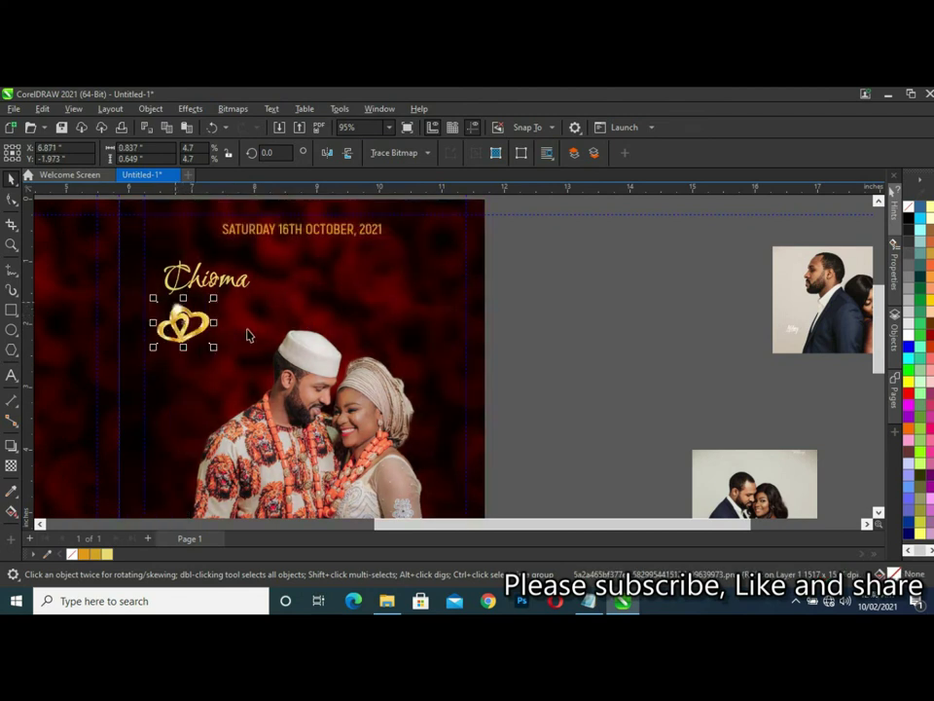
pyautogui.moveTo(213, 347); pyautogui.dragTo(176, 317)
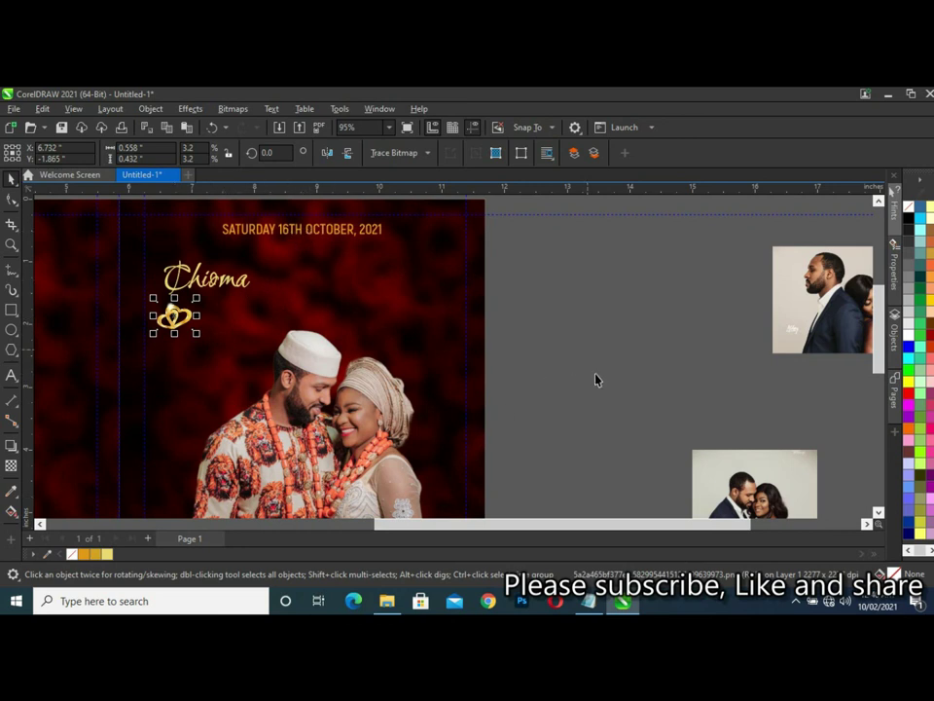
pyautogui.moveTo(210, 284)
pyautogui.mouseDown()
pyautogui.moveTo(235, 314)
pyautogui.moveTo(226, 278)
pyautogui.moveTo(245, 308)
pyautogui.mouseUp()
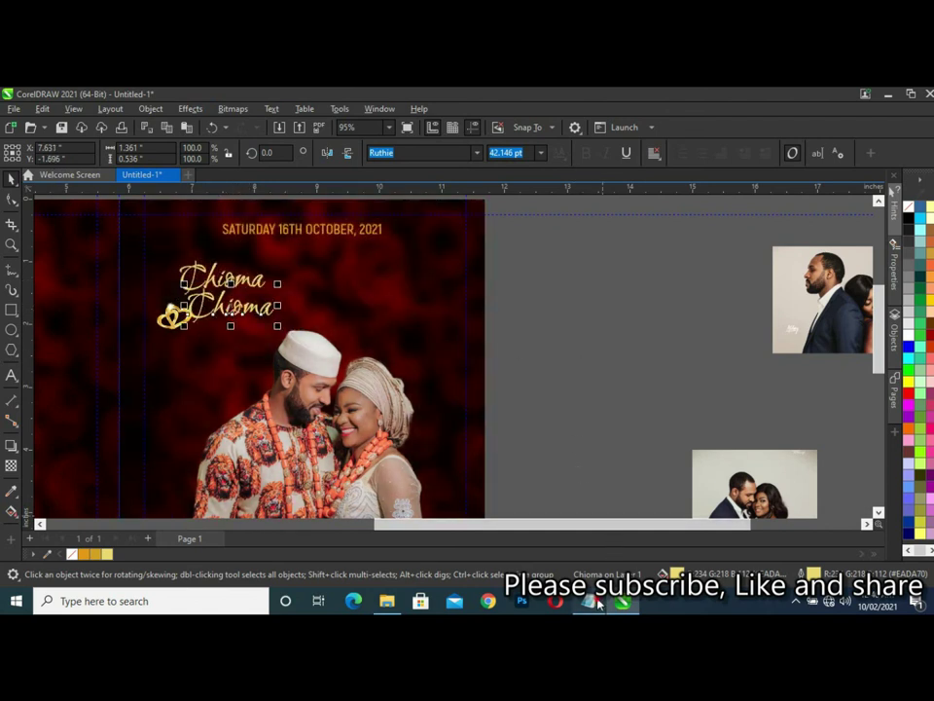
# Copy the groom's name before 'Weds' from the Notepad notes and minimise Notepad.
pyautogui.click(587, 601)
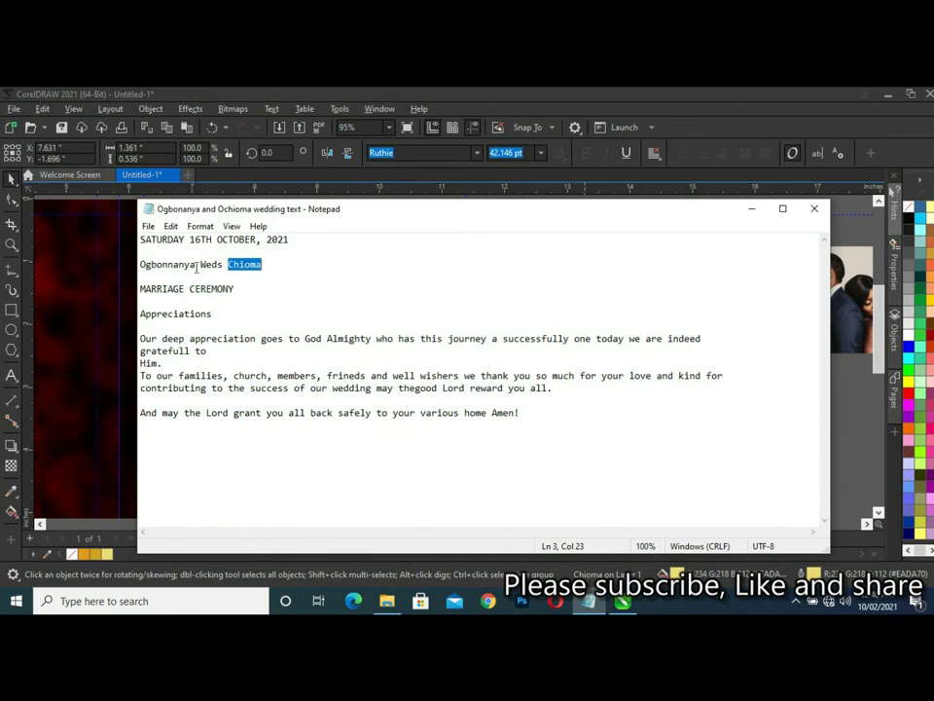
pyautogui.moveTo(196, 268); pyautogui.dragTo(140, 268)
pyautogui.hotkey('ctrl', 'c')
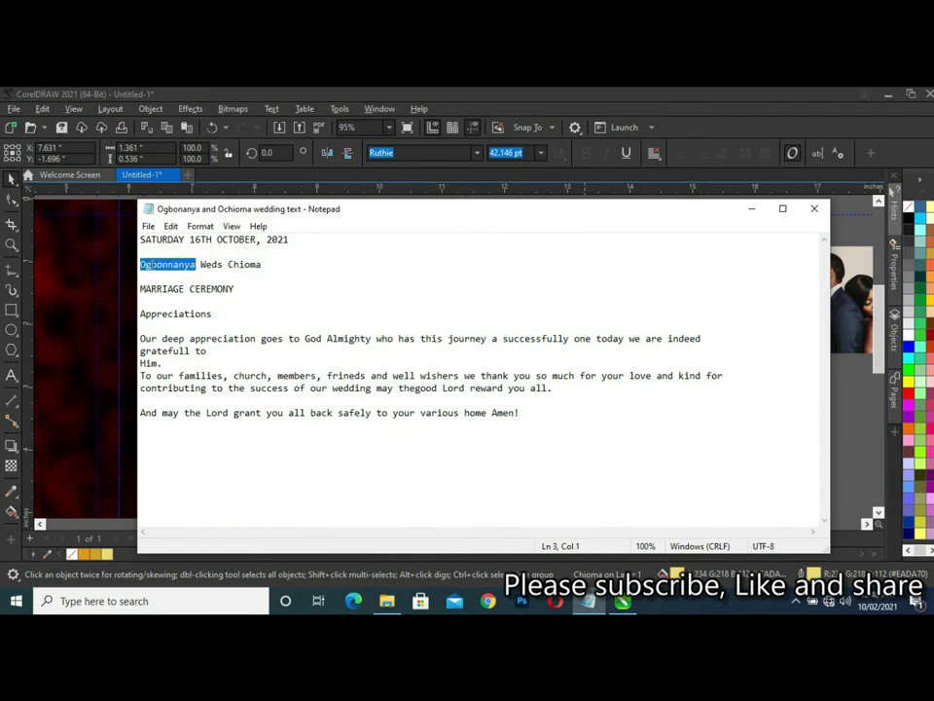
pyautogui.click(590, 603)
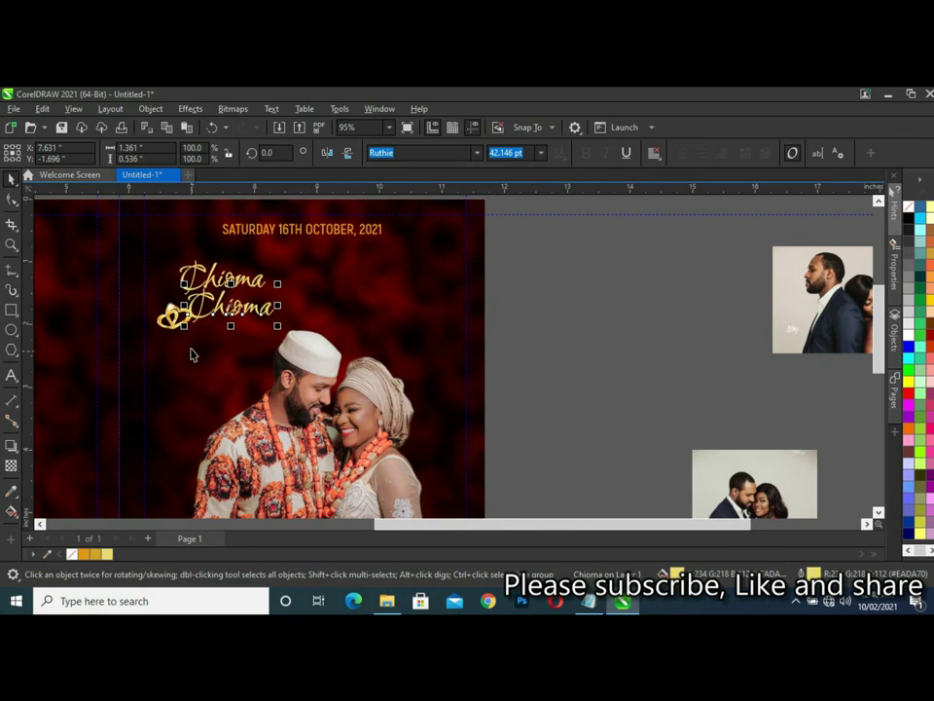
# Replace the lower name text with the pasted groom's name.
pyautogui.doubleClick(245, 314)
pyautogui.hotkey('ctrl', 'v')
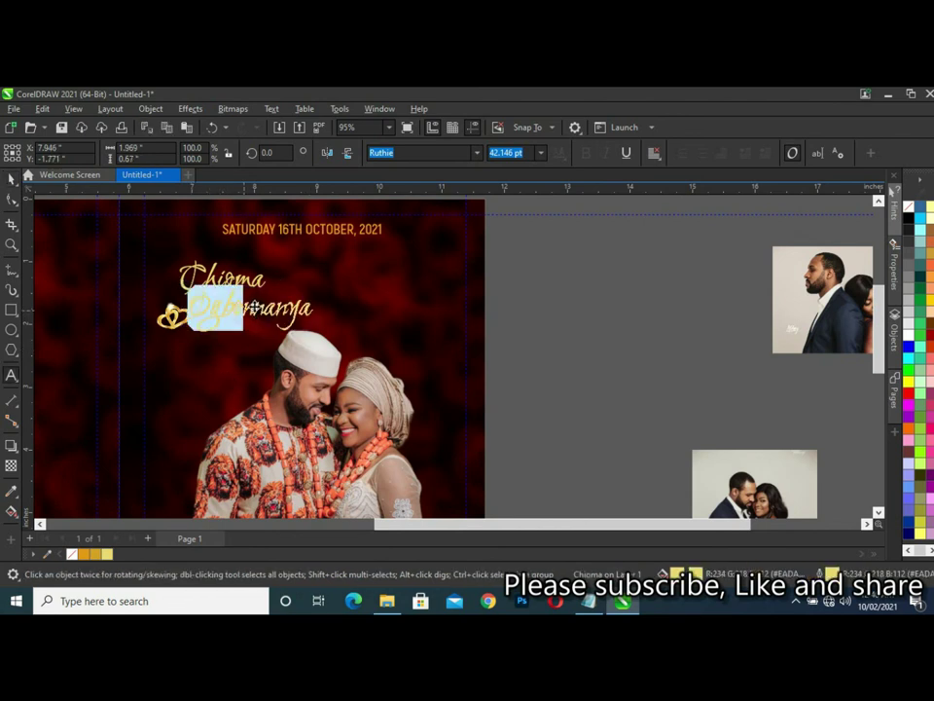
pyautogui.click(10, 178)
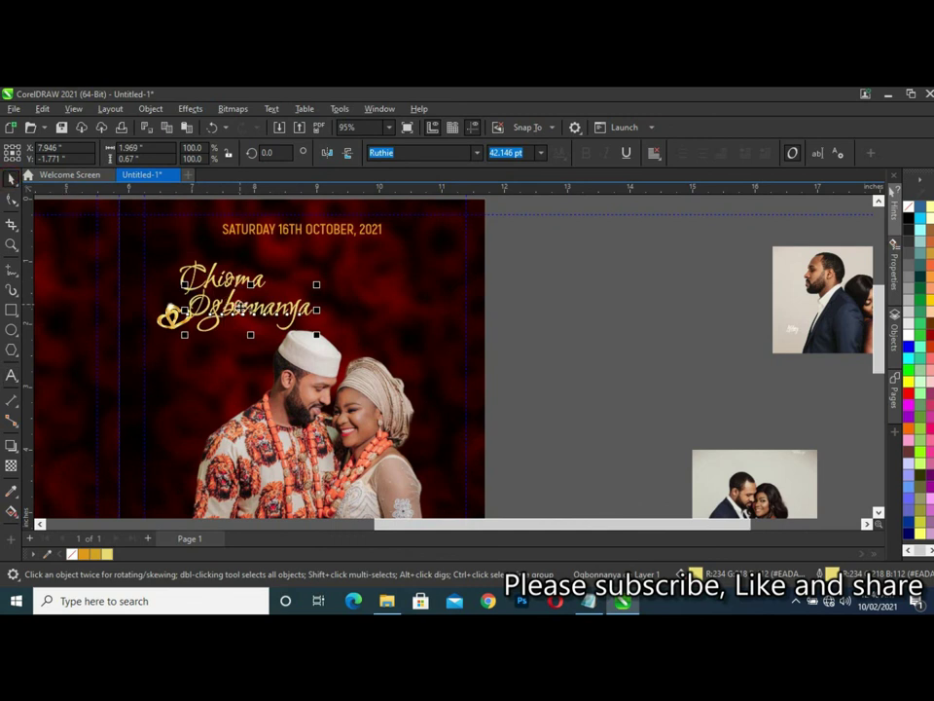
# Enlarge the top name, shift the lower name right, and nudge both names up.
pyautogui.click(258, 282)
pyautogui.moveTo(270, 258); pyautogui.dragTo(308, 244)
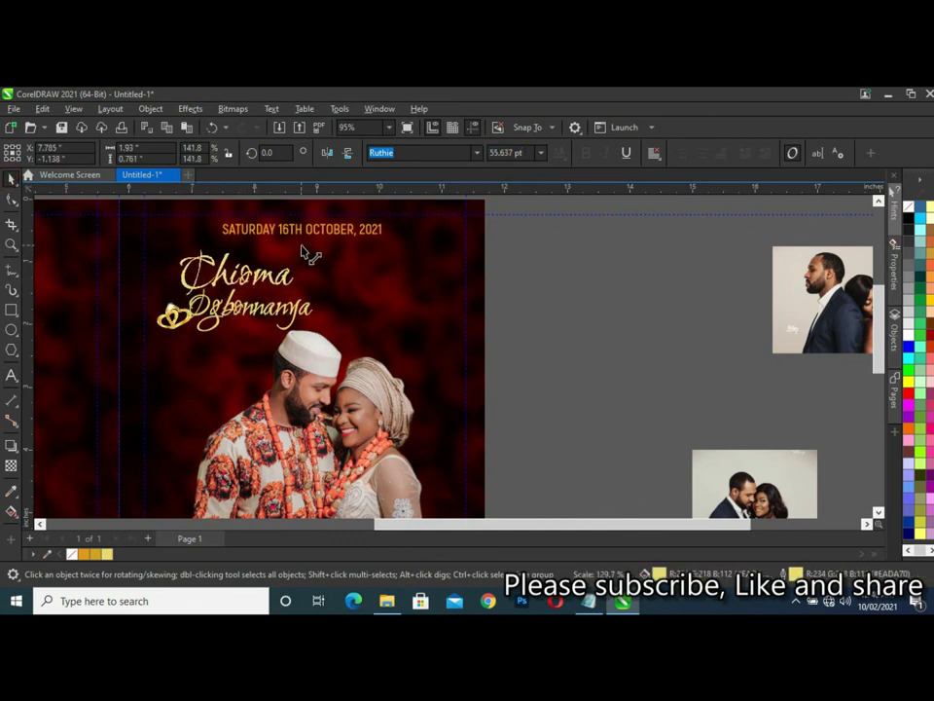
pyautogui.click(289, 311)
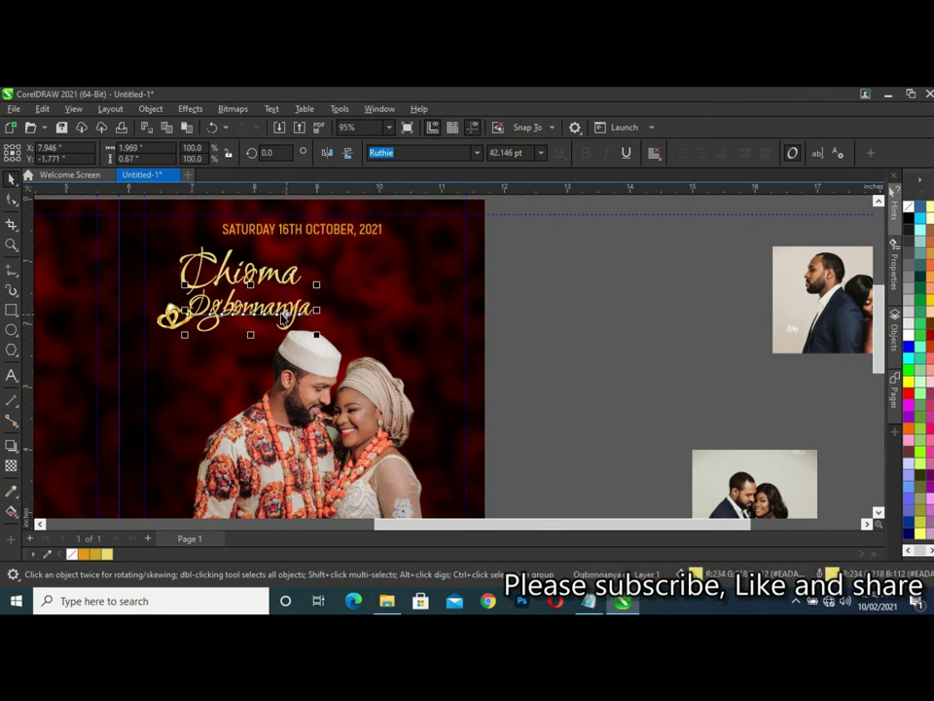
pyautogui.moveTo(279, 310)
pyautogui.mouseDown()
pyautogui.moveTo(321, 309)
pyautogui.moveTo(367, 339)
pyautogui.mouseUp()
pyautogui.moveTo(317, 309); pyautogui.dragTo(318, 309)
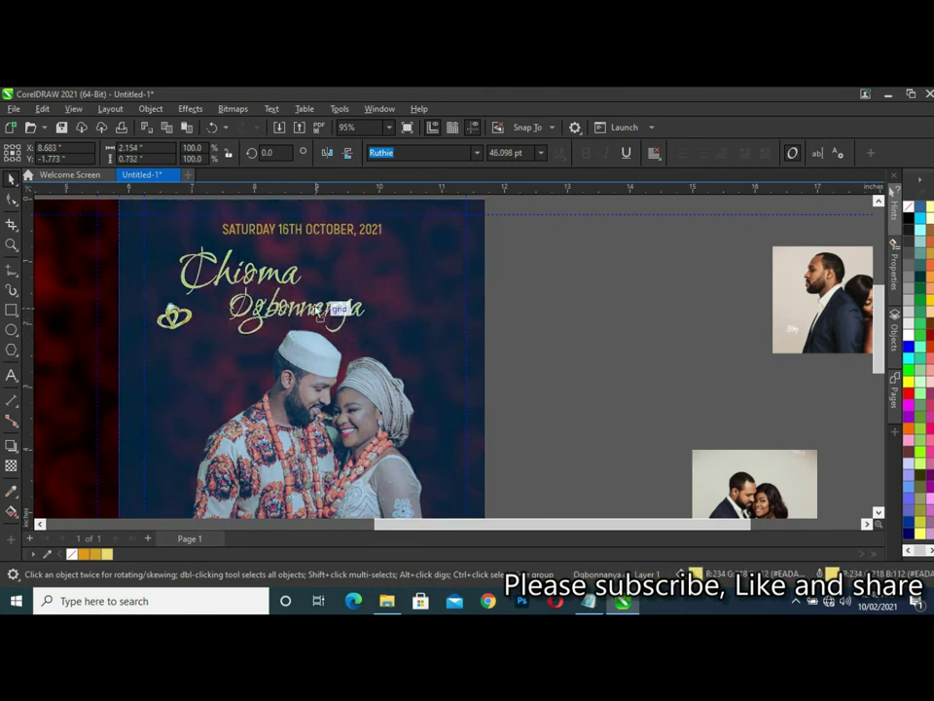
pyautogui.click(520, 364)
pyautogui.moveTo(524, 362); pyautogui.dragTo(171, 236)
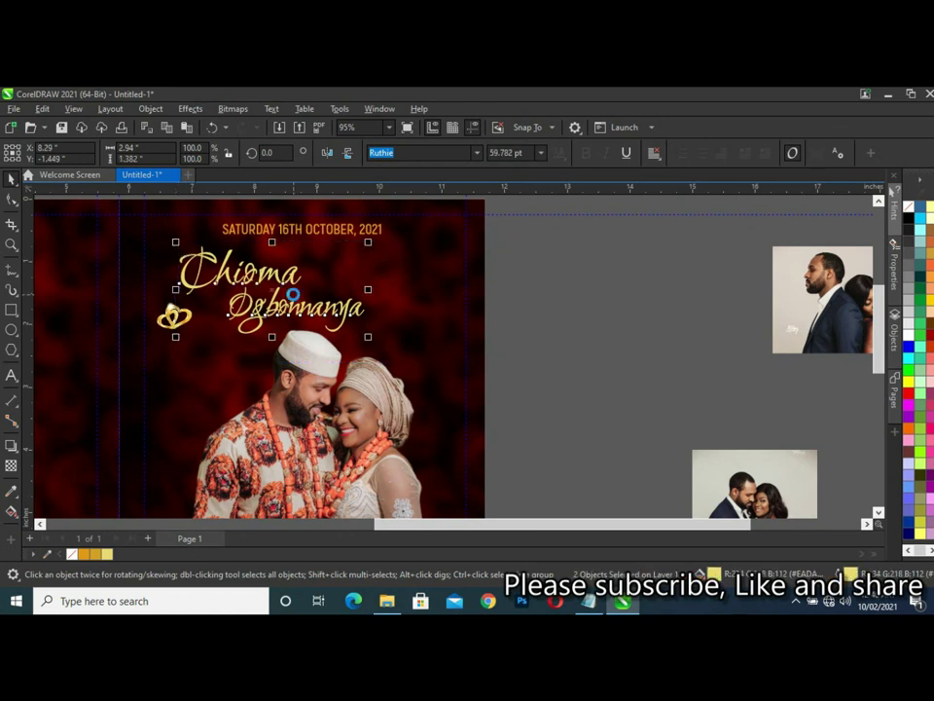
pyautogui.moveTo(293, 294); pyautogui.dragTo(290, 300)
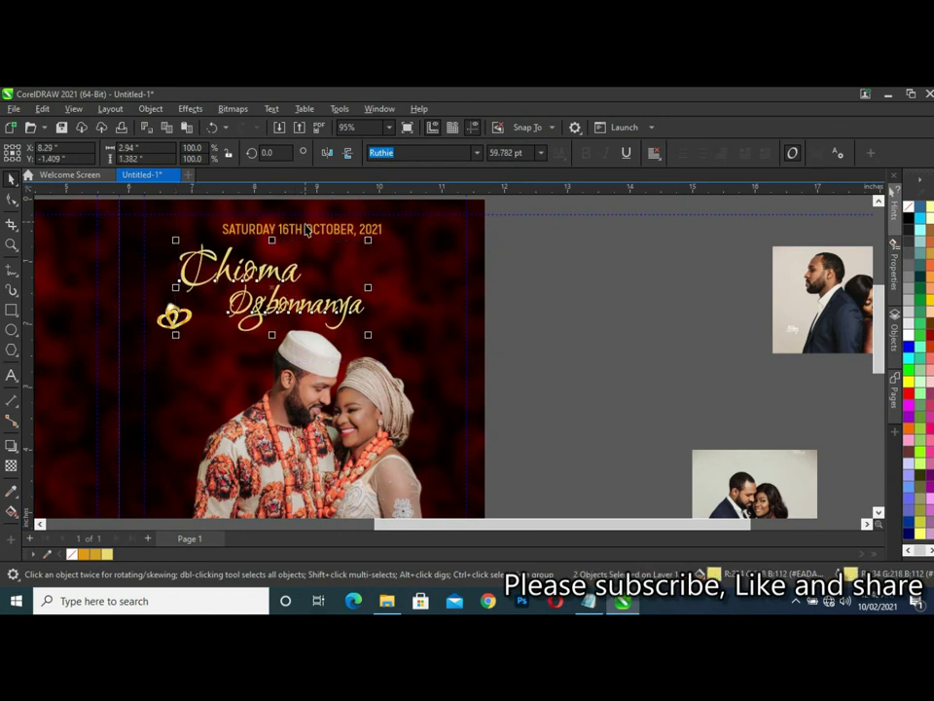
pyautogui.click(588, 374)
# Move the hearts to the start of the lower name and shift names and hearts left.
pyautogui.click(335, 310)
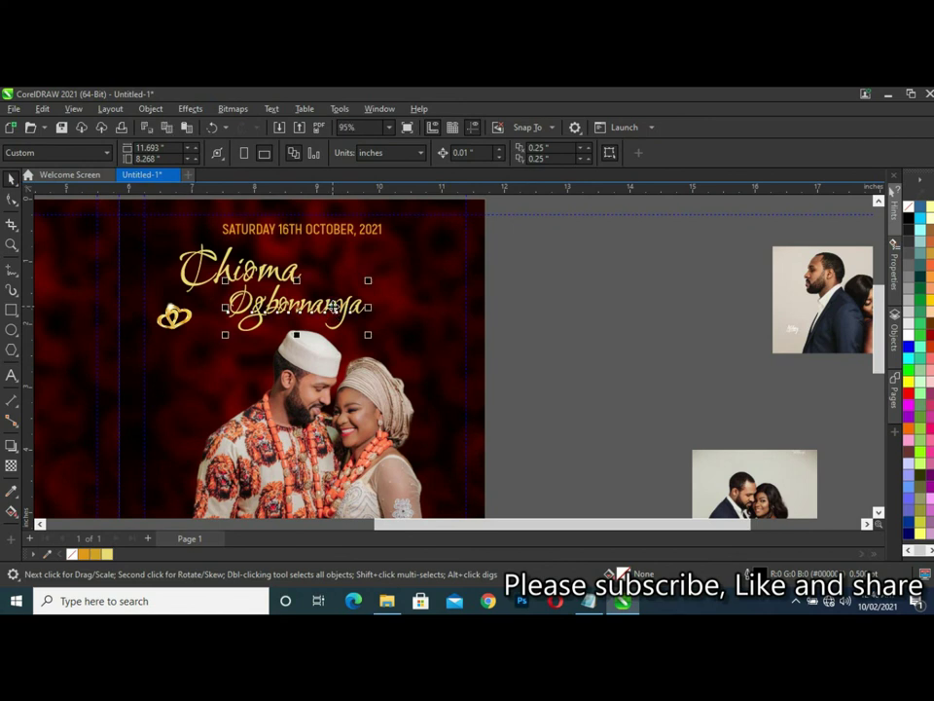
pyautogui.click(548, 305)
pyautogui.click(175, 316)
pyautogui.moveTo(174, 315)
pyautogui.mouseDown()
pyautogui.moveTo(220, 319)
pyautogui.moveTo(210, 302)
pyautogui.mouseUp()
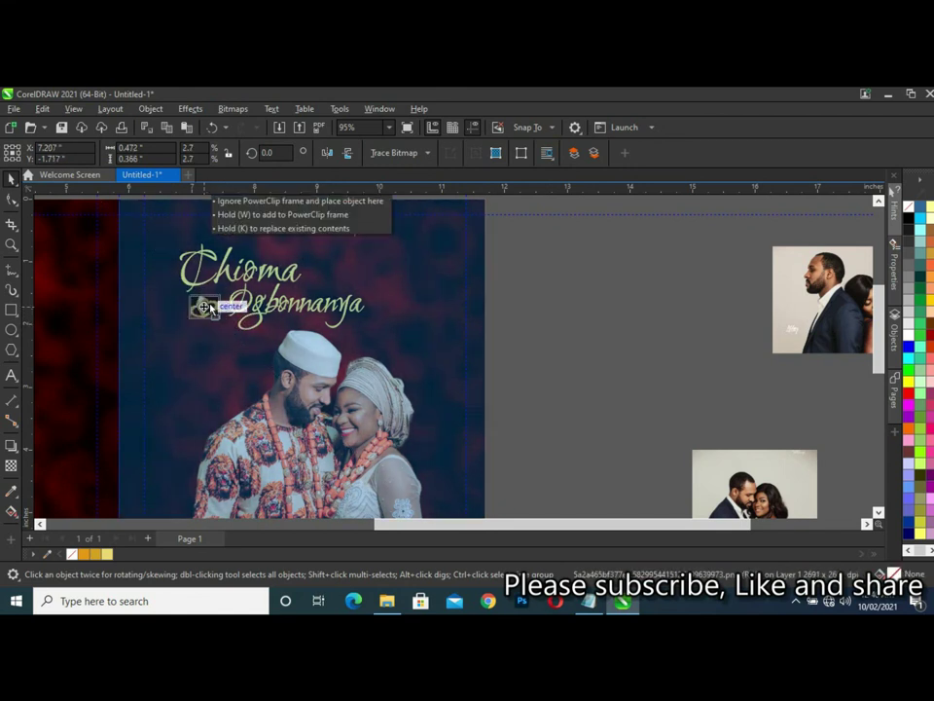
pyautogui.click(533, 344)
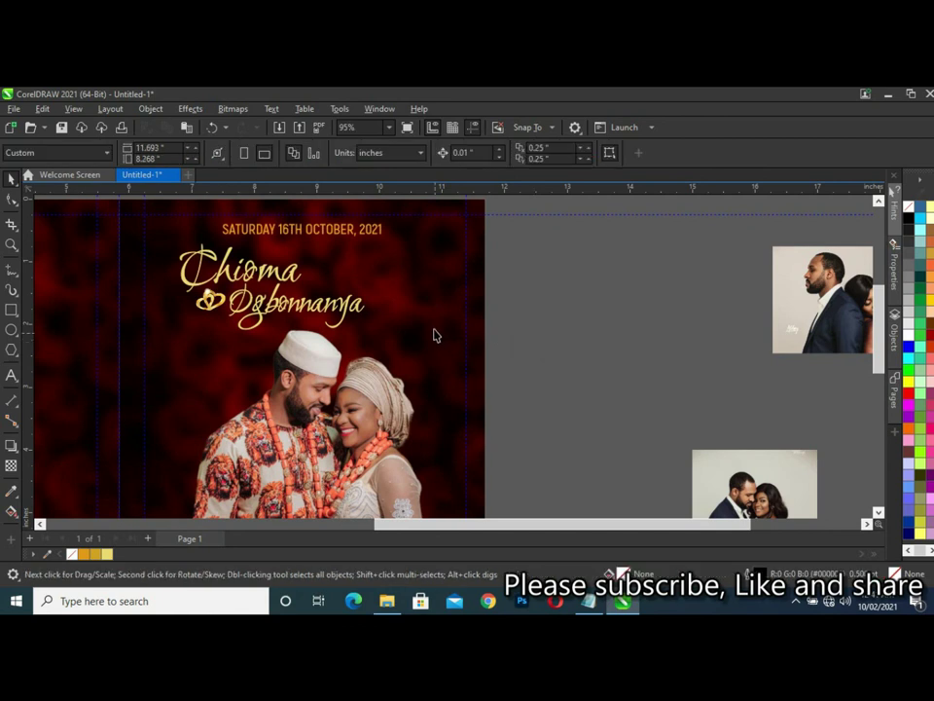
pyautogui.moveTo(540, 349); pyautogui.dragTo(145, 237)
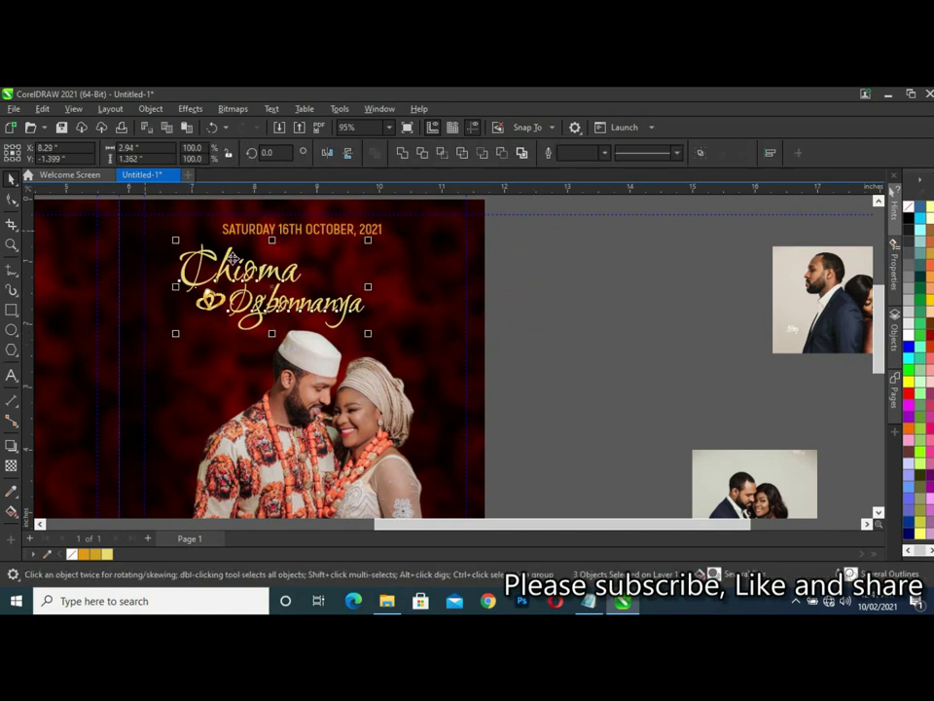
pyautogui.moveTo(275, 287); pyautogui.dragTo(254, 284)
pyautogui.click(574, 320)
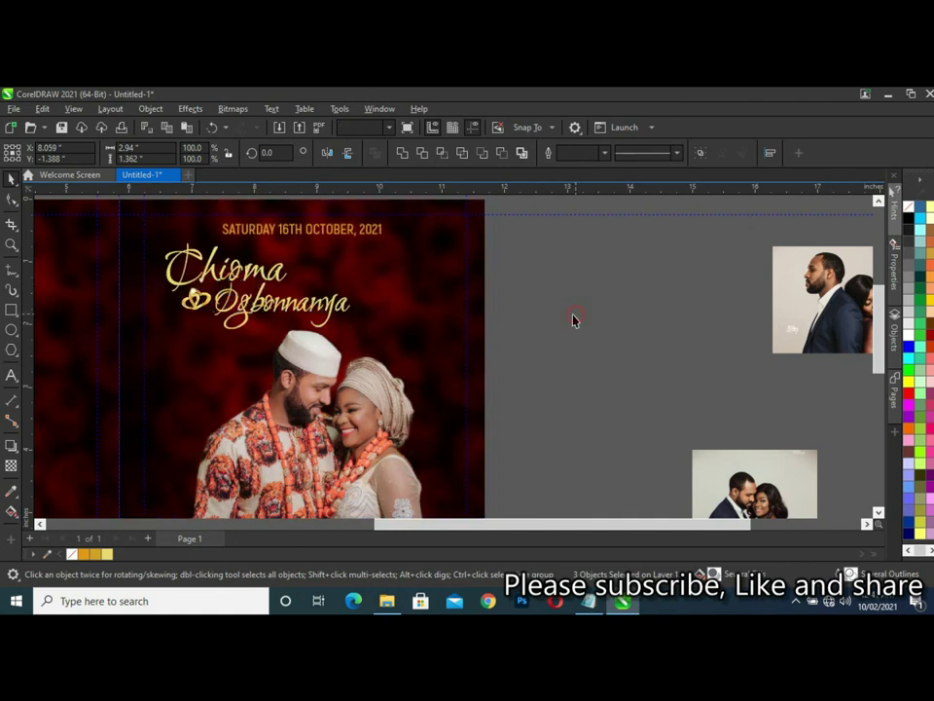
# Scroll the view to check the layout and briefly select the date text.
pyautogui.scroll(-1, 535, 311)
pyautogui.scroll(-1, 535, 311)
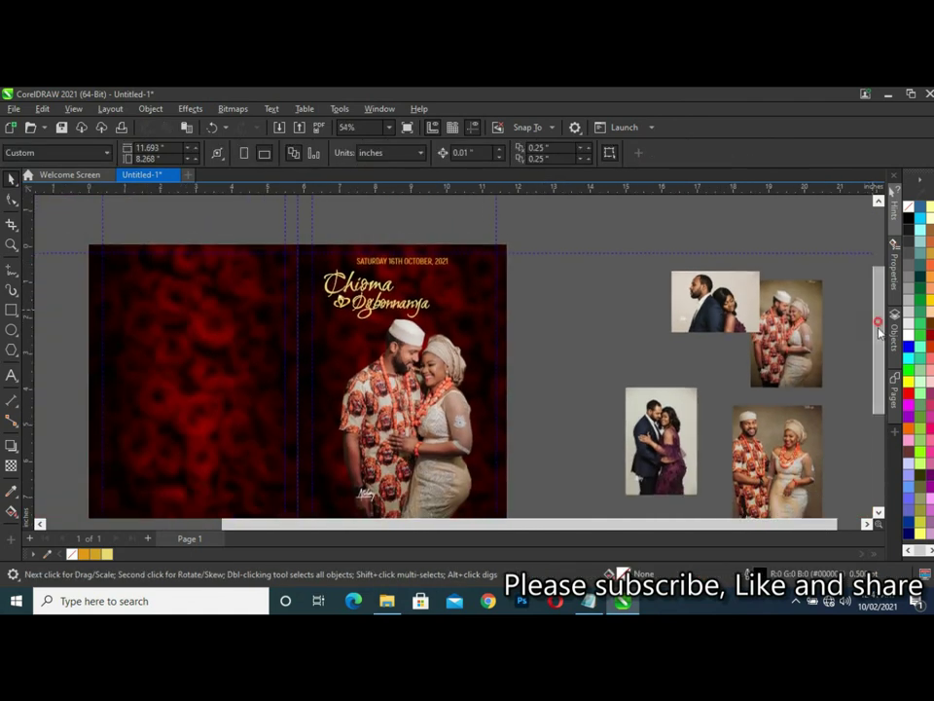
pyautogui.moveTo(870, 306); pyautogui.dragTo(872, 321)
pyautogui.click(599, 289)
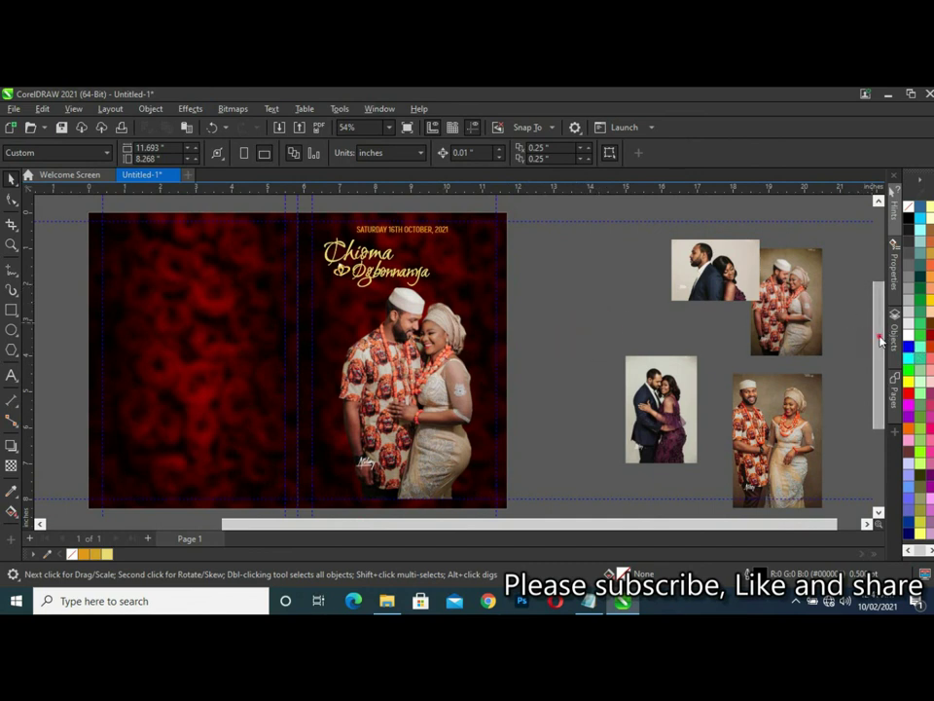
pyautogui.moveTo(880, 339); pyautogui.dragTo(881, 349)
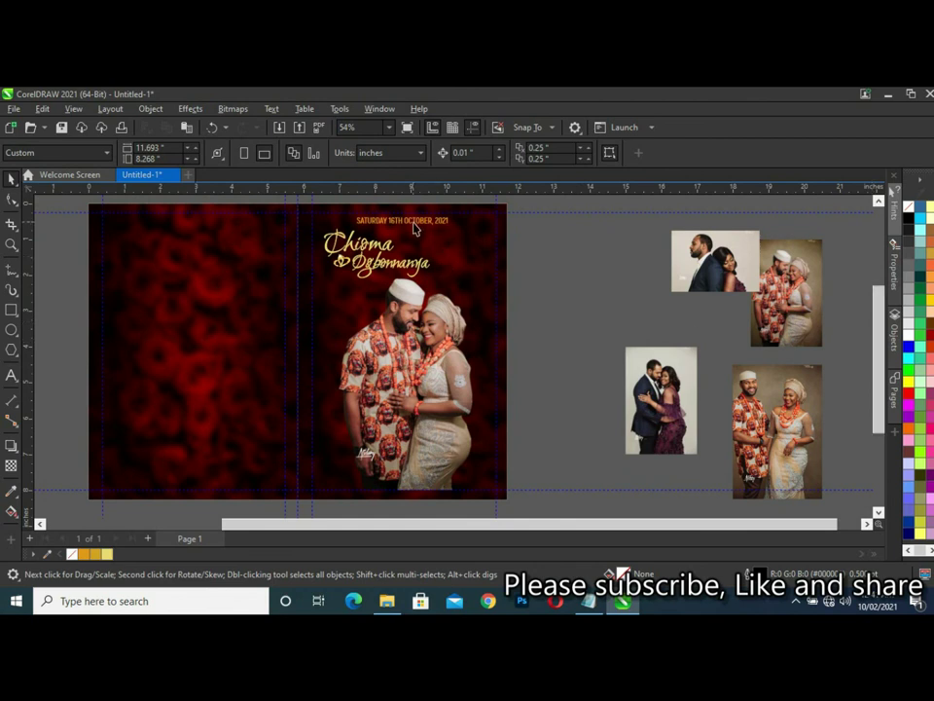
pyautogui.click(414, 226)
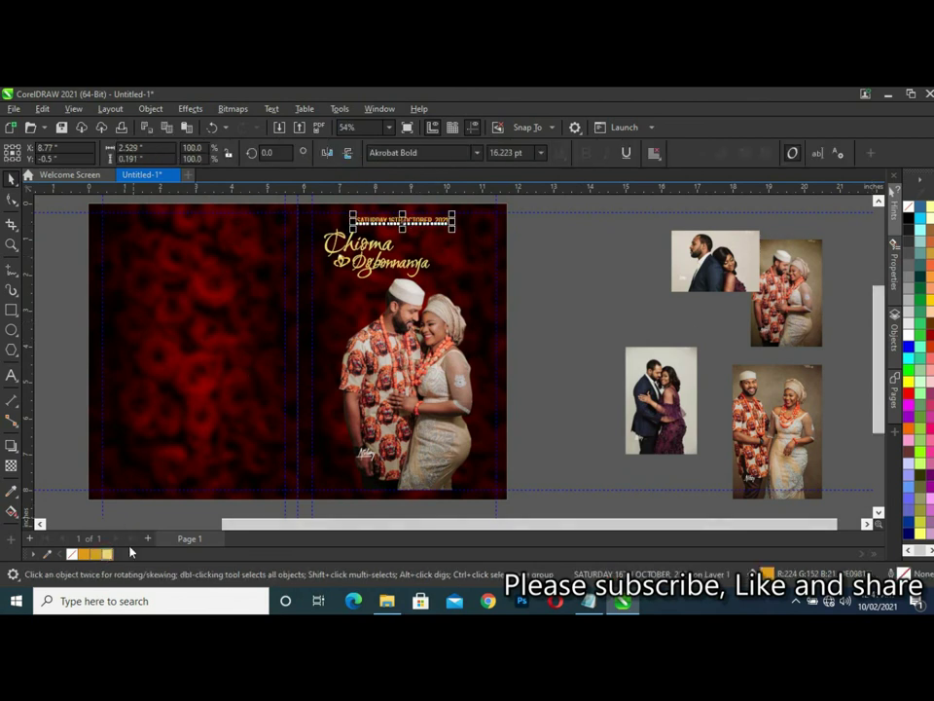
pyautogui.click(612, 327)
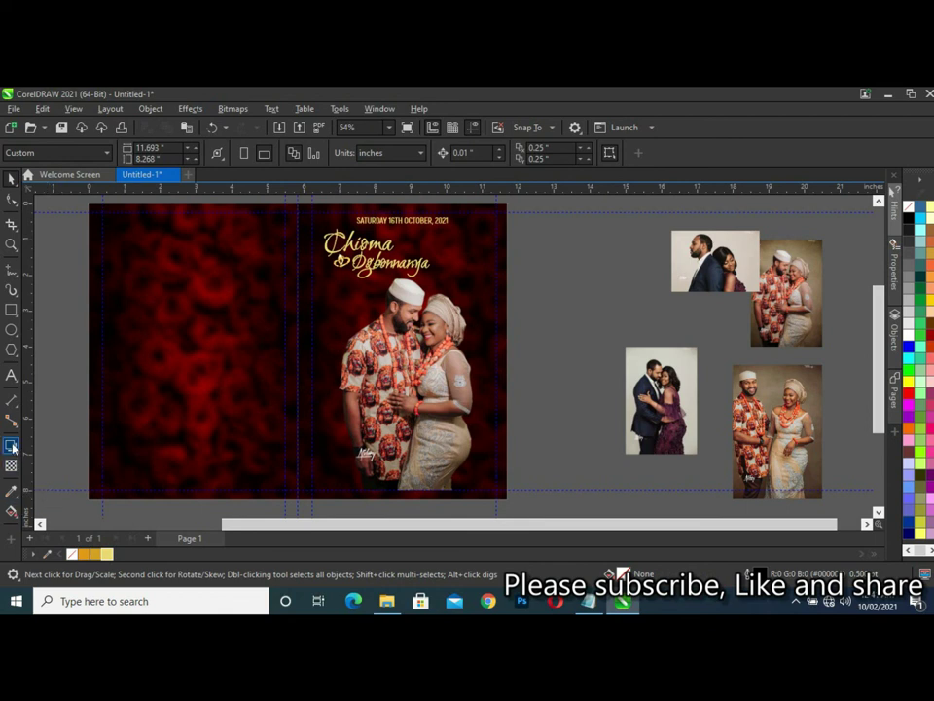
# Draw a thin rectangle across the lower part of the couple photo.
pyautogui.click(9, 312)
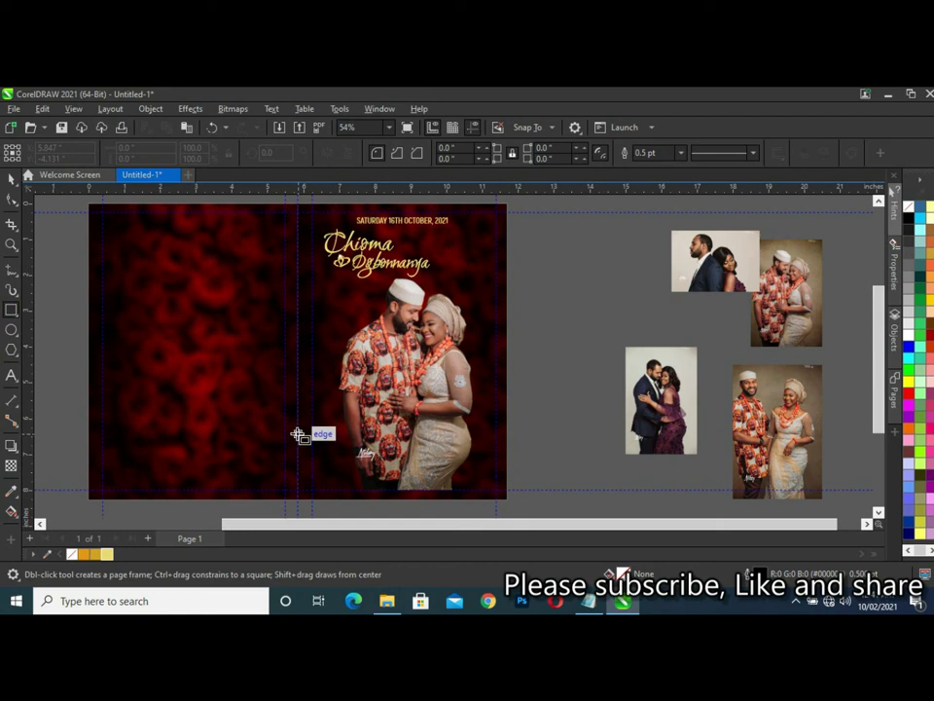
pyautogui.moveTo(298, 434); pyautogui.dragTo(509, 454)
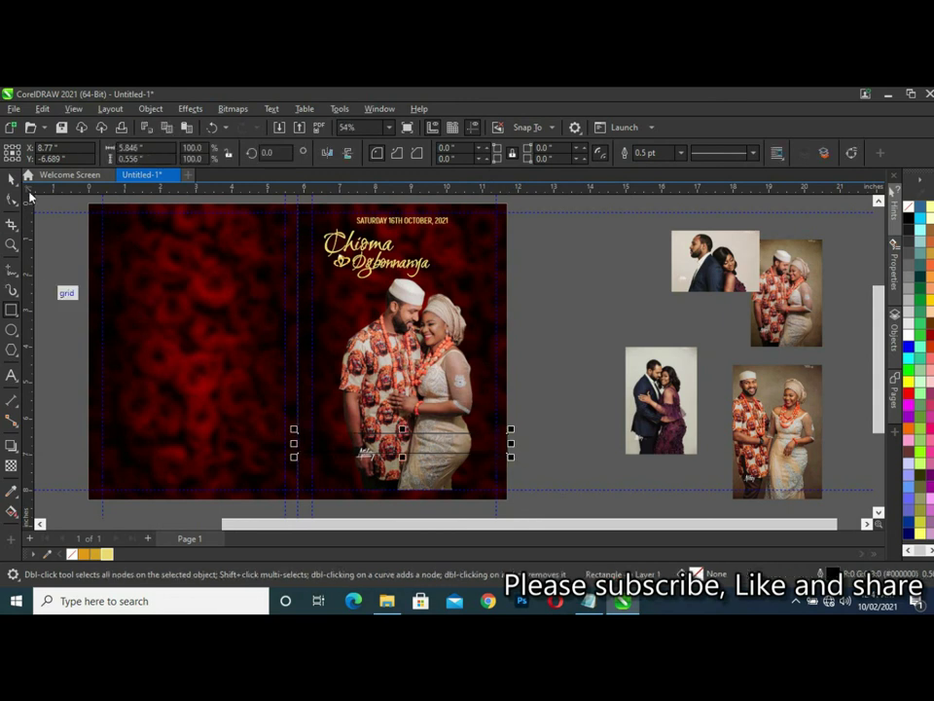
pyautogui.click(10, 179)
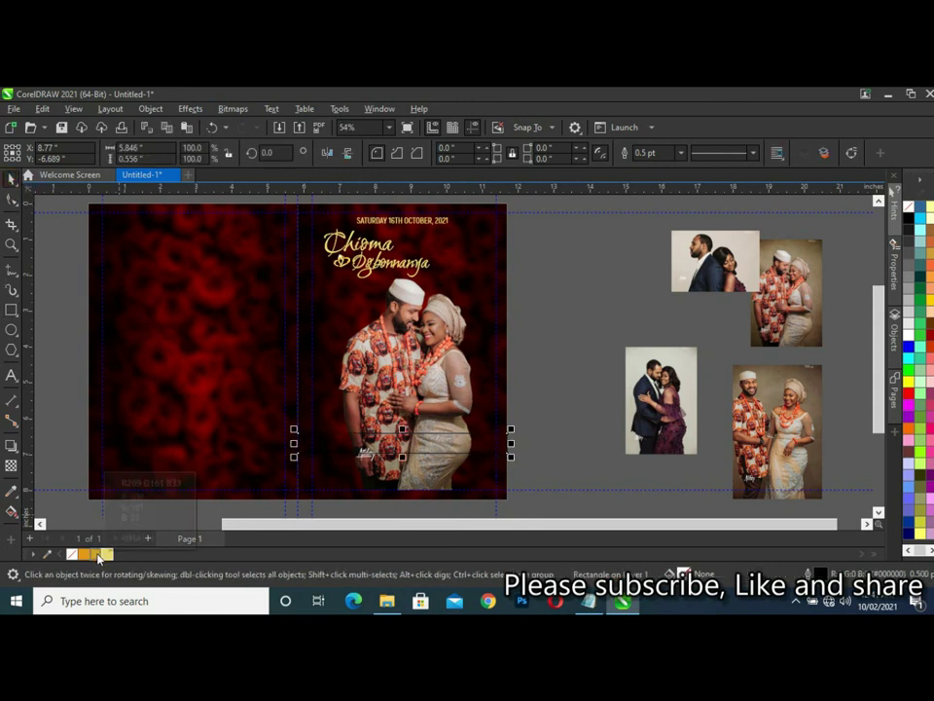
# Give the bar a gold fountain fill with a light yellow middle node.
pyautogui.click(11, 510)
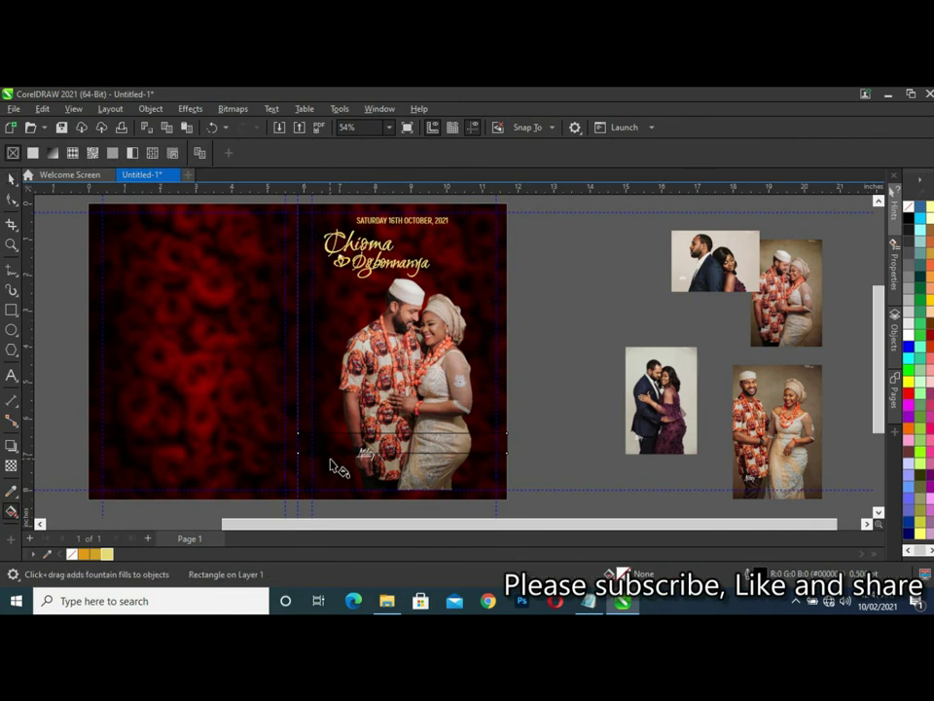
pyautogui.scroll(2, 403, 450)
pyautogui.moveTo(386, 426); pyautogui.dragTo(383, 452)
pyautogui.click(381, 450)
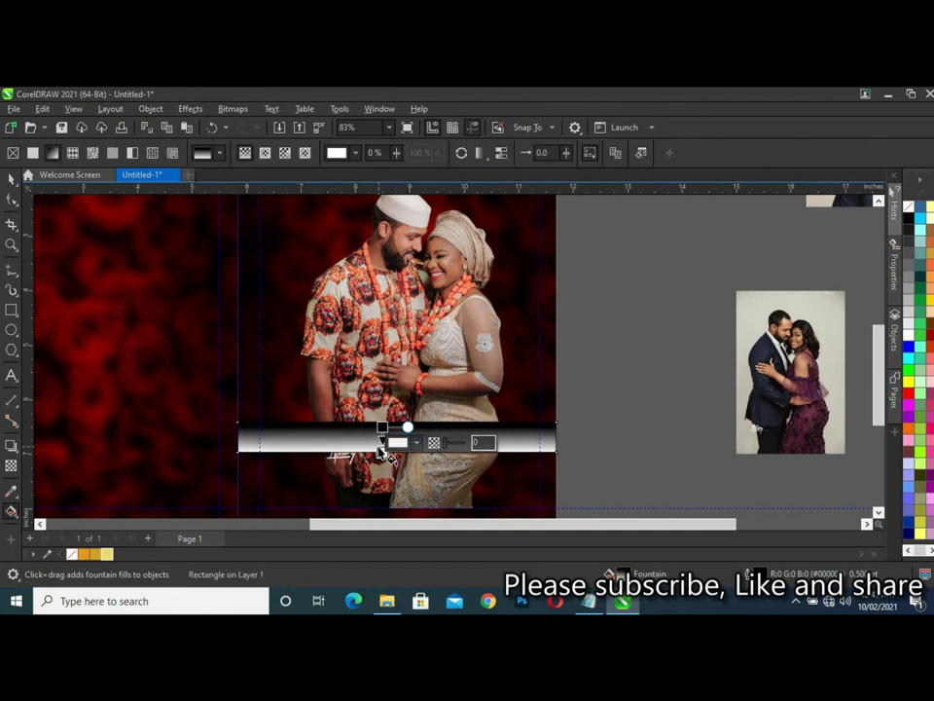
pyautogui.scroll(2, 384, 443)
pyautogui.scroll(1, 382, 443)
pyautogui.click(392, 387)
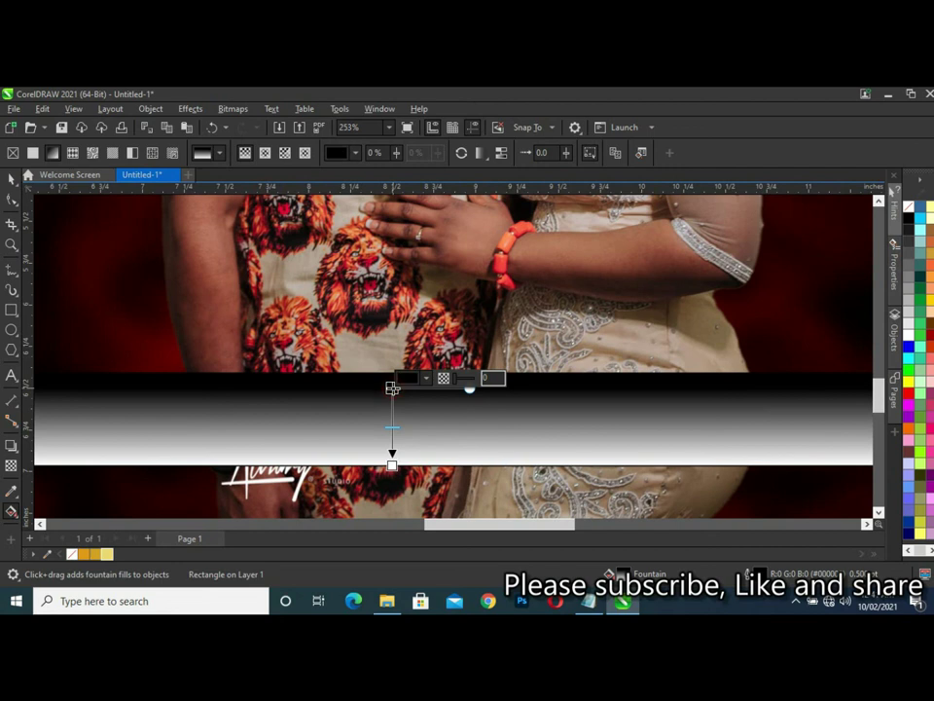
pyautogui.click(86, 555)
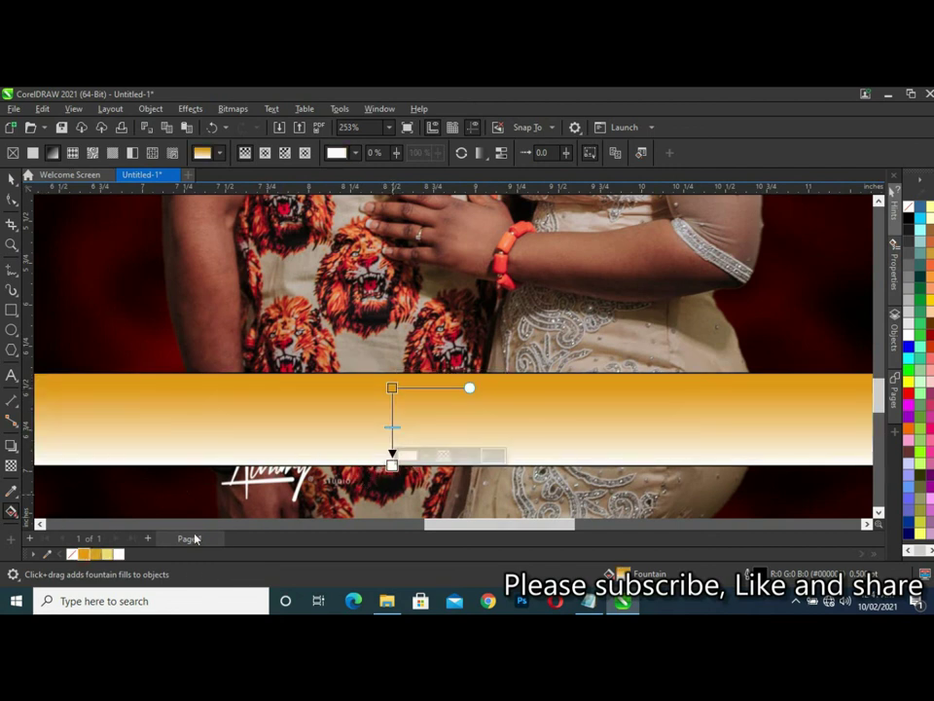
pyautogui.click(97, 555)
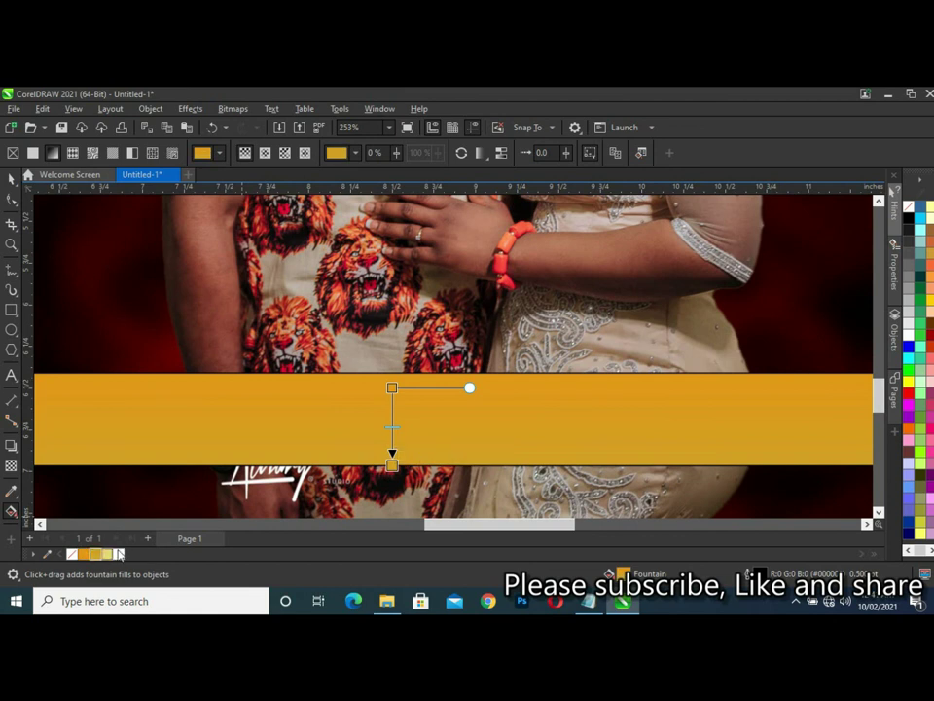
pyautogui.doubleClick(392, 421)
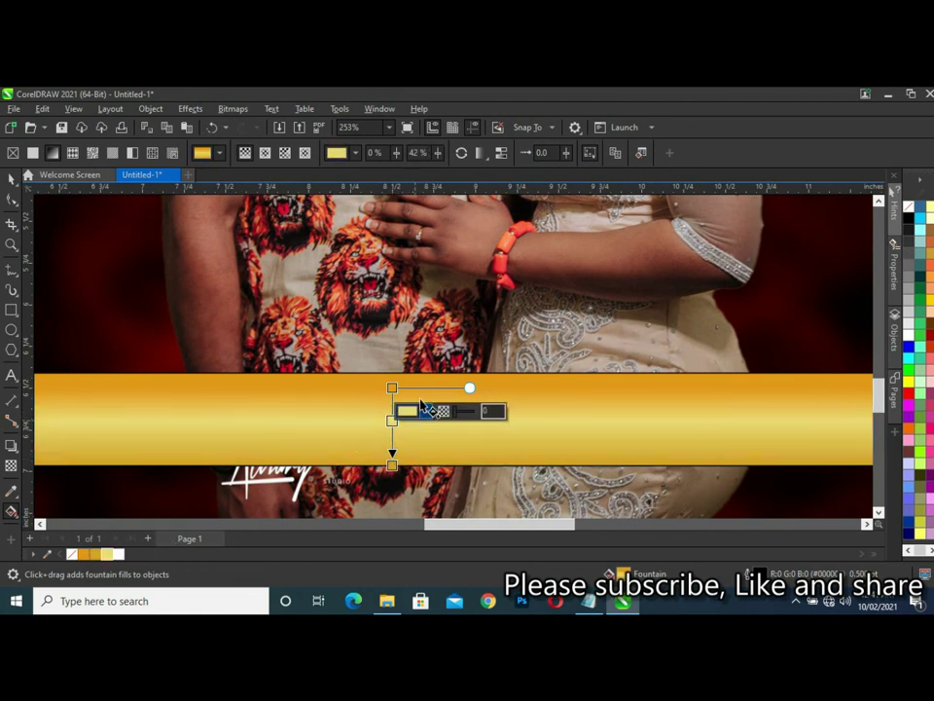
# Nudge the gold bar slightly lower with the arrow keys.
pyautogui.scroll(-1, 421, 404)
pyautogui.scroll(-1, 495, 412)
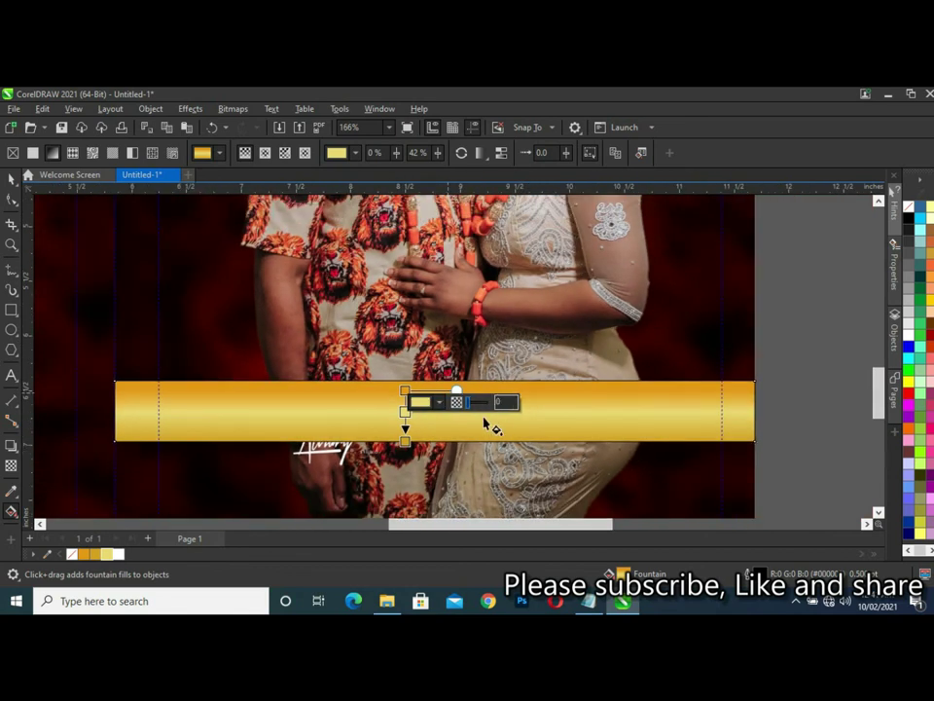
pyautogui.scroll(-1, 487, 423)
pyautogui.scroll(-2, 411, 417)
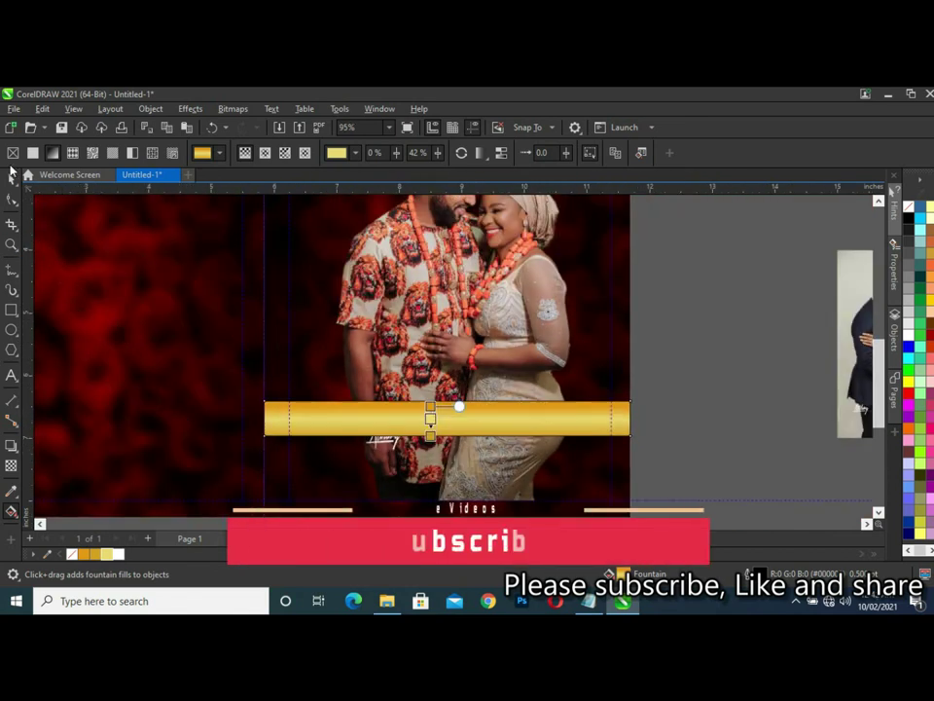
pyautogui.click(12, 178)
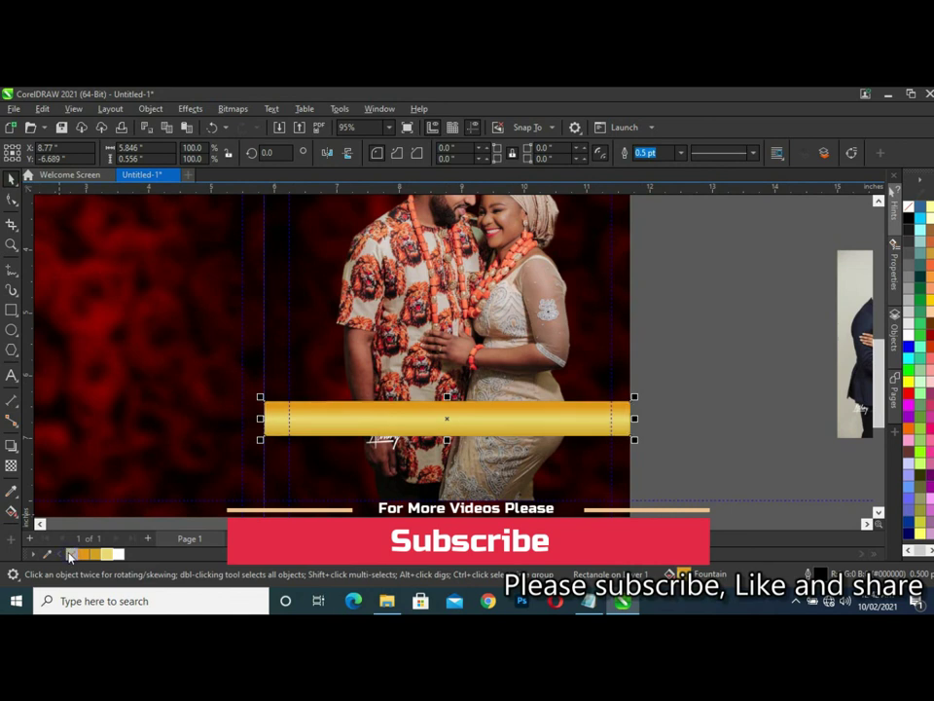
pyautogui.click(725, 371)
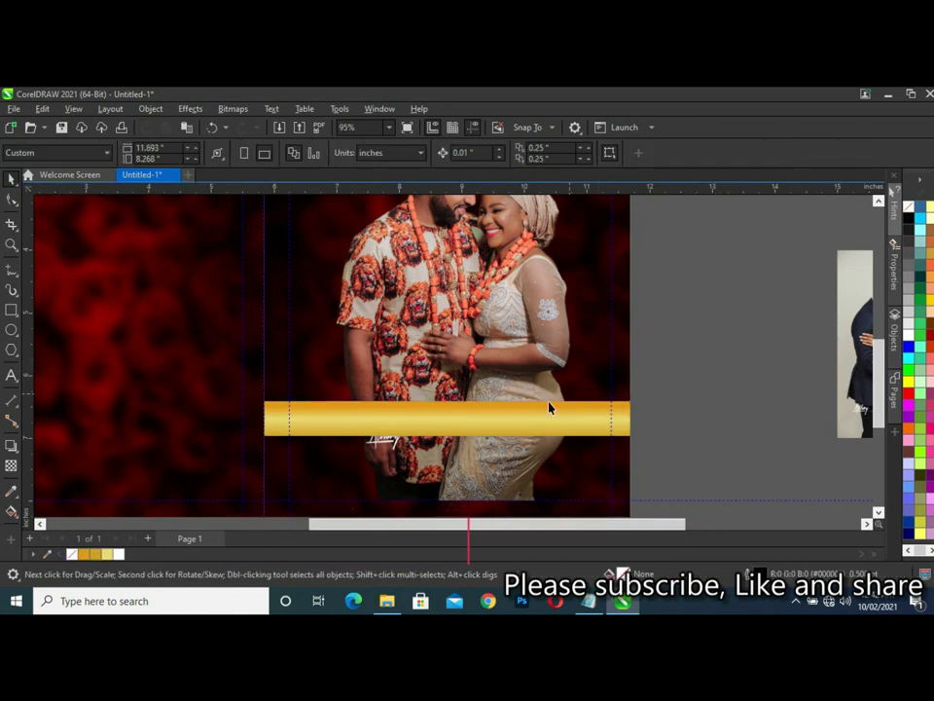
pyautogui.click(508, 419)
pyautogui.moveTo(504, 417); pyautogui.dragTo(505, 417)
pyautogui.press('Down')
pyautogui.hotkey('ctrl', 'Down')
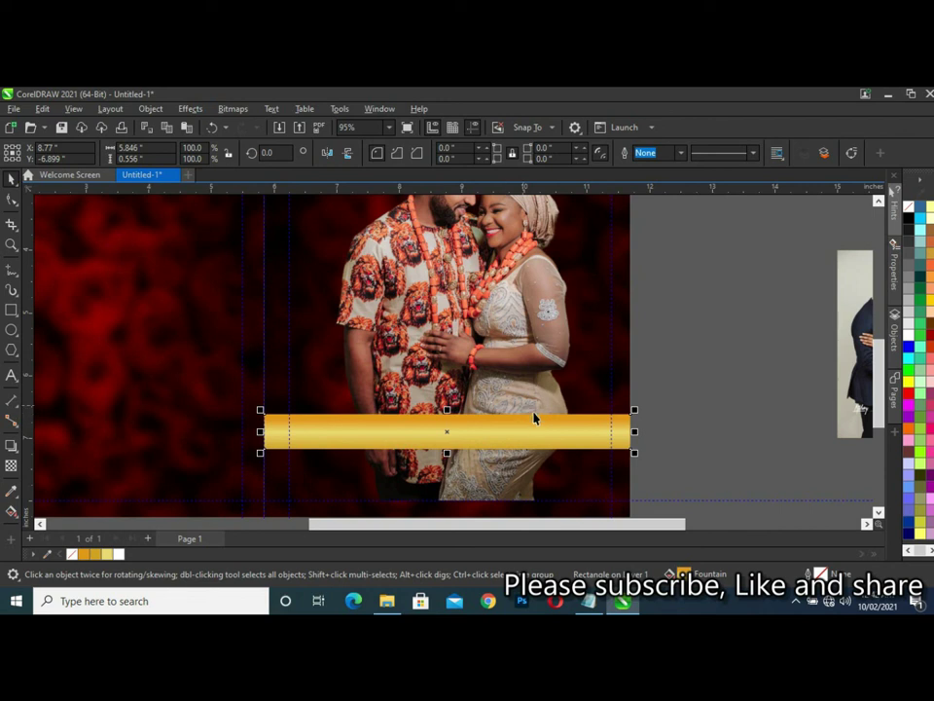
pyautogui.click(724, 359)
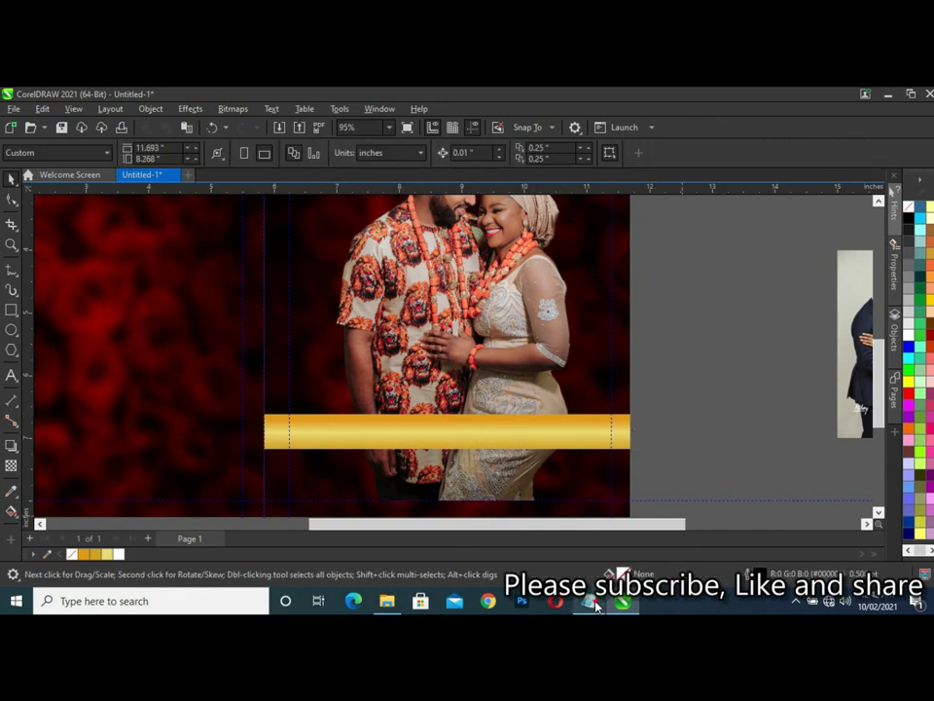
pyautogui.click(589, 601)
pyautogui.moveTo(247, 288); pyautogui.dragTo(169, 280)
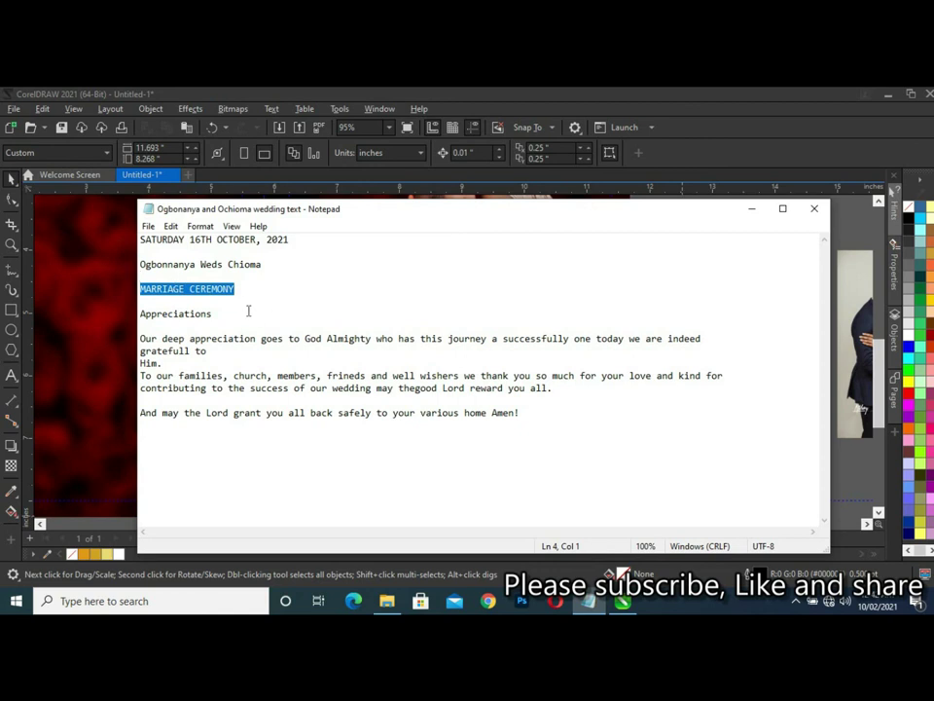
pyautogui.moveTo(234, 288); pyautogui.dragTo(136, 288)
# Type the heading MARRIAGE CEREMONY below the page and set it in Akrobat Bold.
pyautogui.click(623, 601)
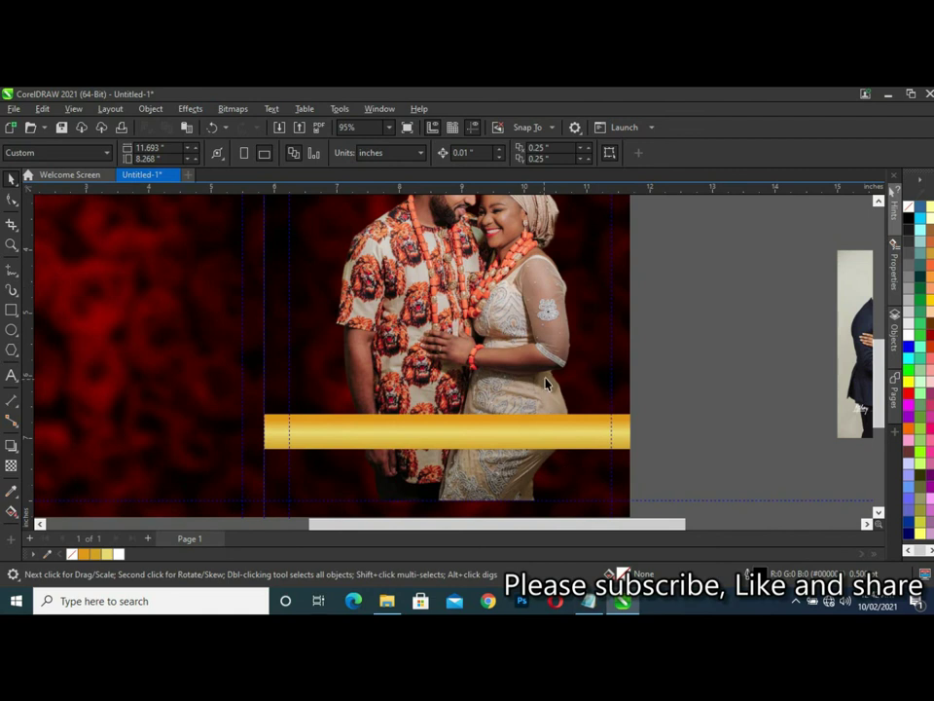
pyautogui.scroll(-3, 587, 287)
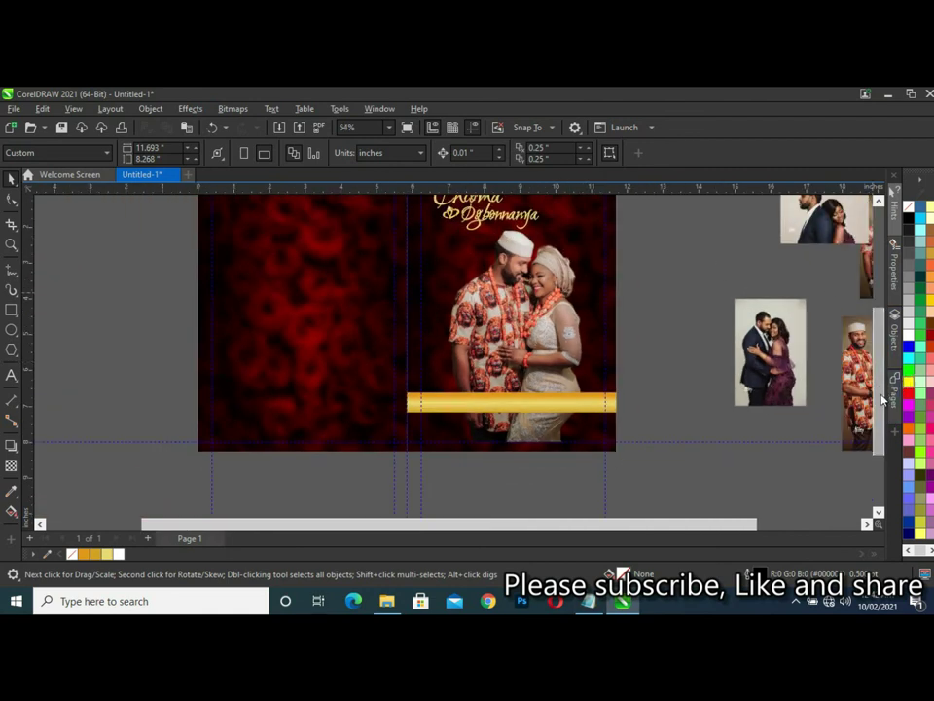
pyautogui.scroll(3, 877, 376)
pyautogui.scroll(-3, 877, 376)
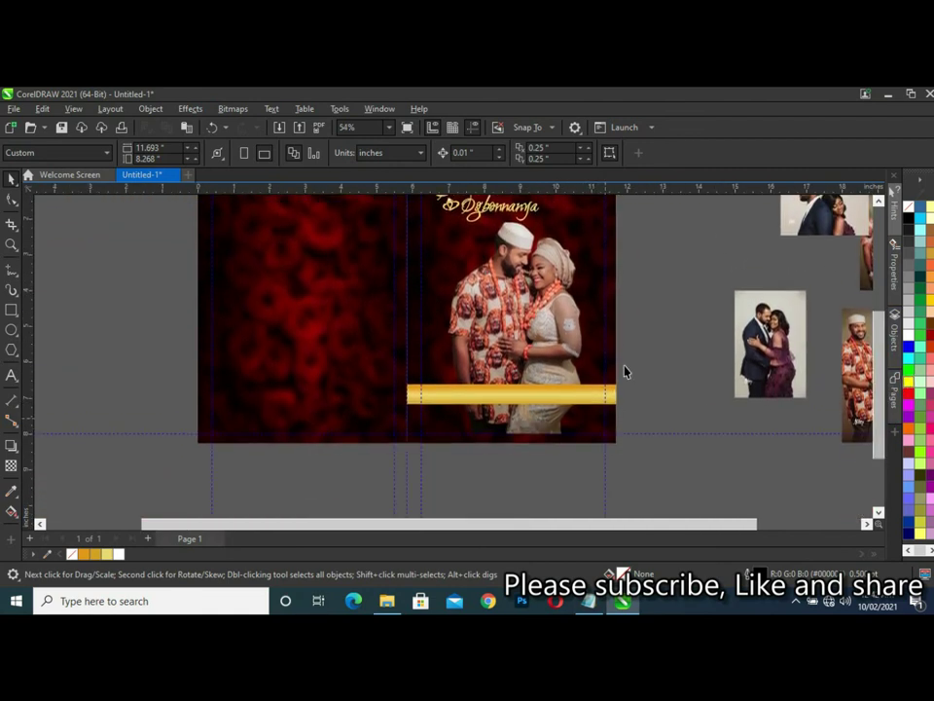
pyautogui.click(11, 376)
pyautogui.click(467, 468)
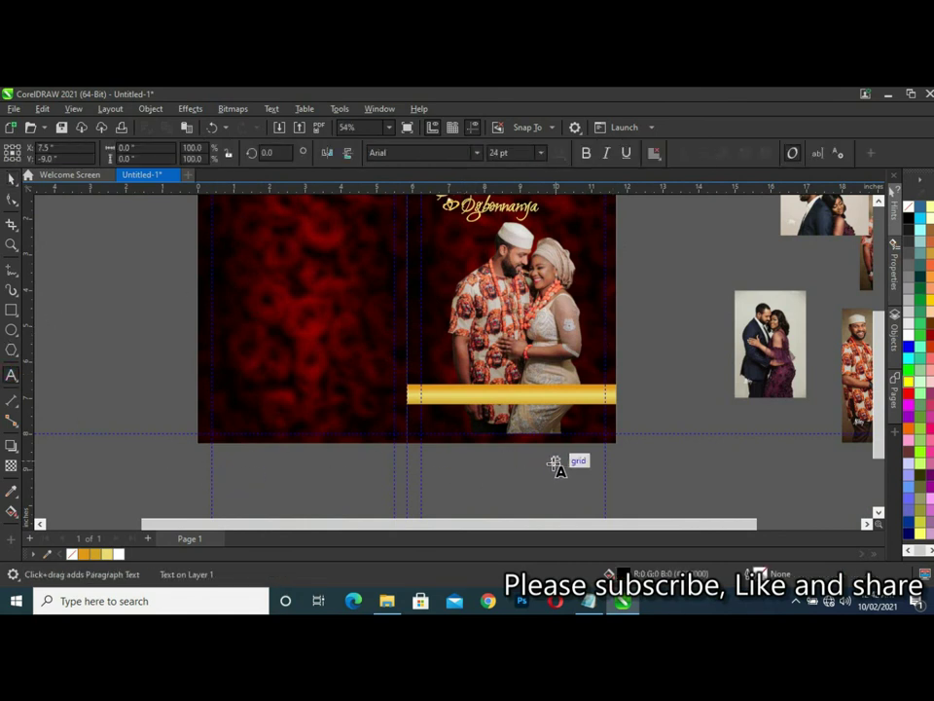
pyautogui.write('MARRIAGE CEREMONY')
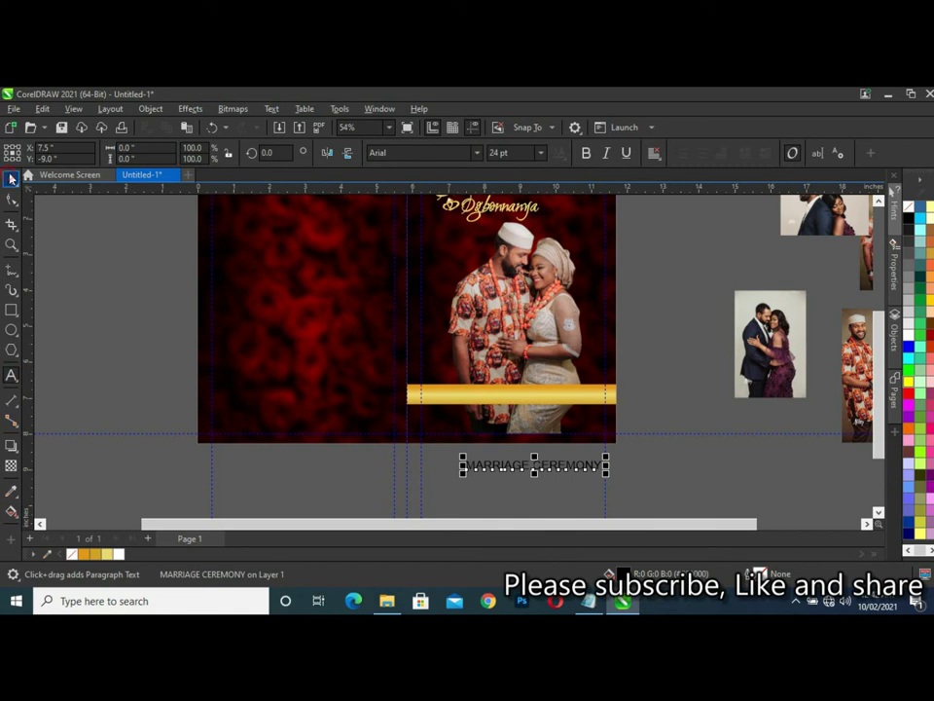
pyautogui.click(478, 153)
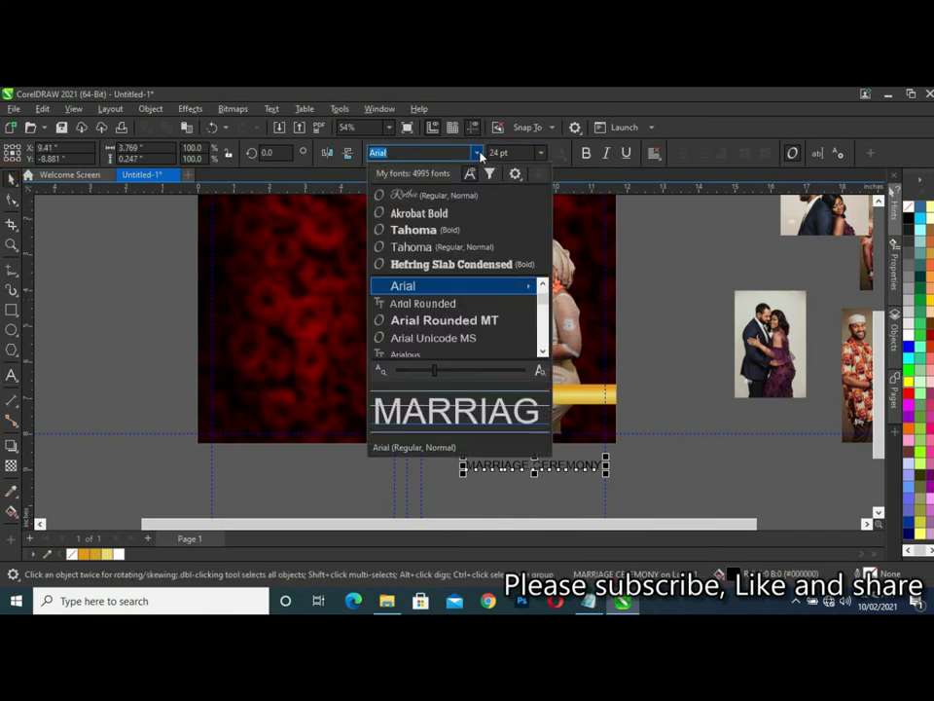
pyautogui.click(438, 214)
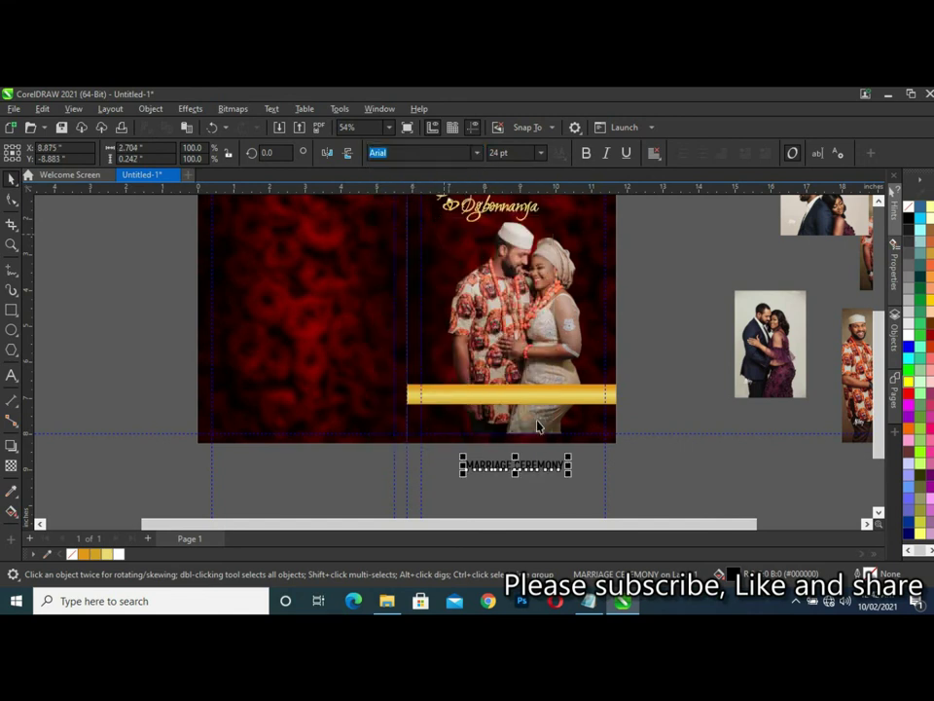
# Move the MARRIAGE CEREMONY heading onto the gold bar and stretch it wider.
pyautogui.moveTo(528, 465); pyautogui.dragTo(514, 396)
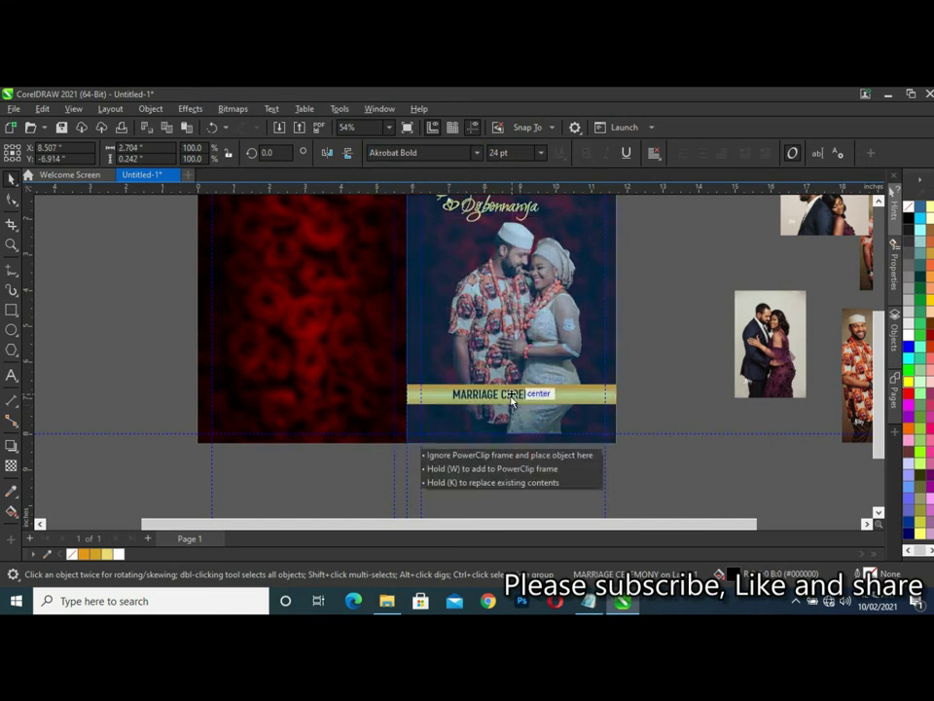
pyautogui.scroll(1, 584, 401)
pyautogui.scroll(2, 535, 415)
pyautogui.scroll(1, 534, 376)
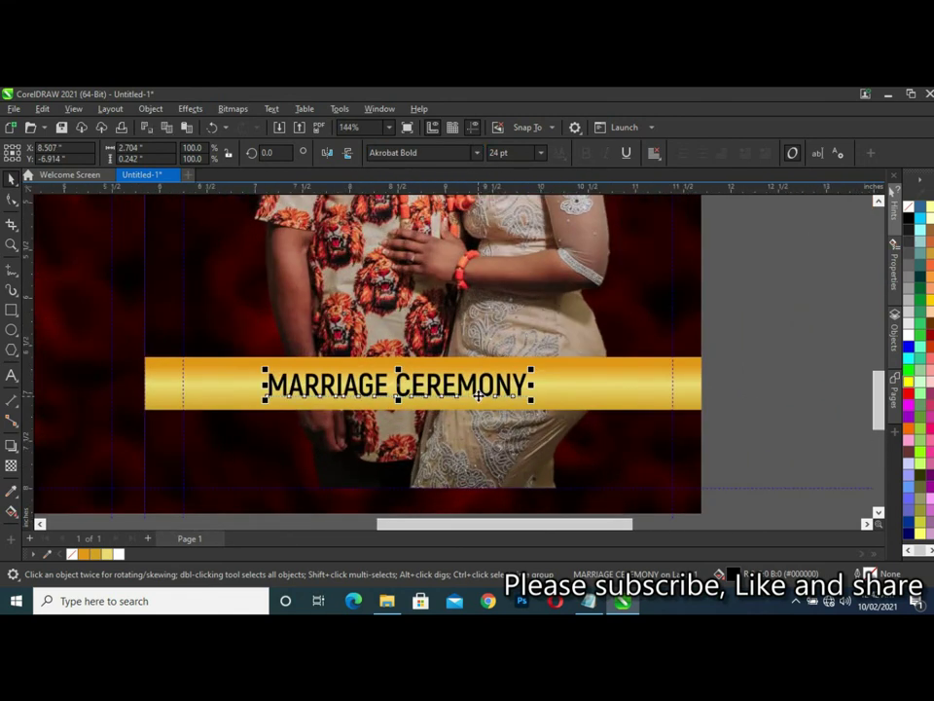
pyautogui.scroll(1, 475, 389)
pyautogui.scroll(1, 475, 389)
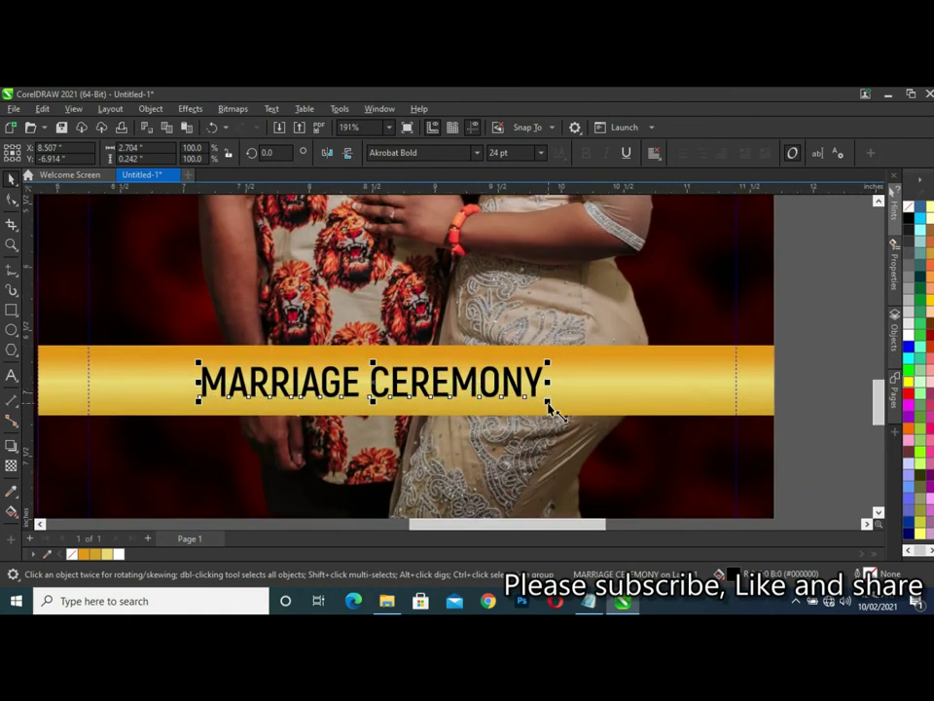
pyautogui.moveTo(550, 406); pyautogui.dragTo(622, 412)
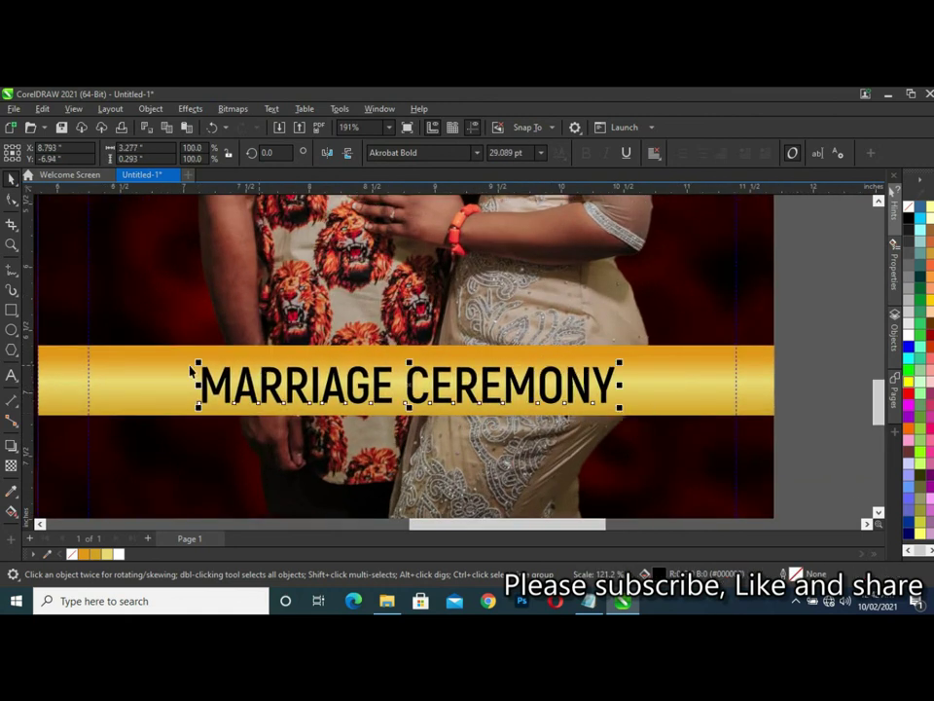
pyautogui.moveTo(197, 363); pyautogui.dragTo(143, 356)
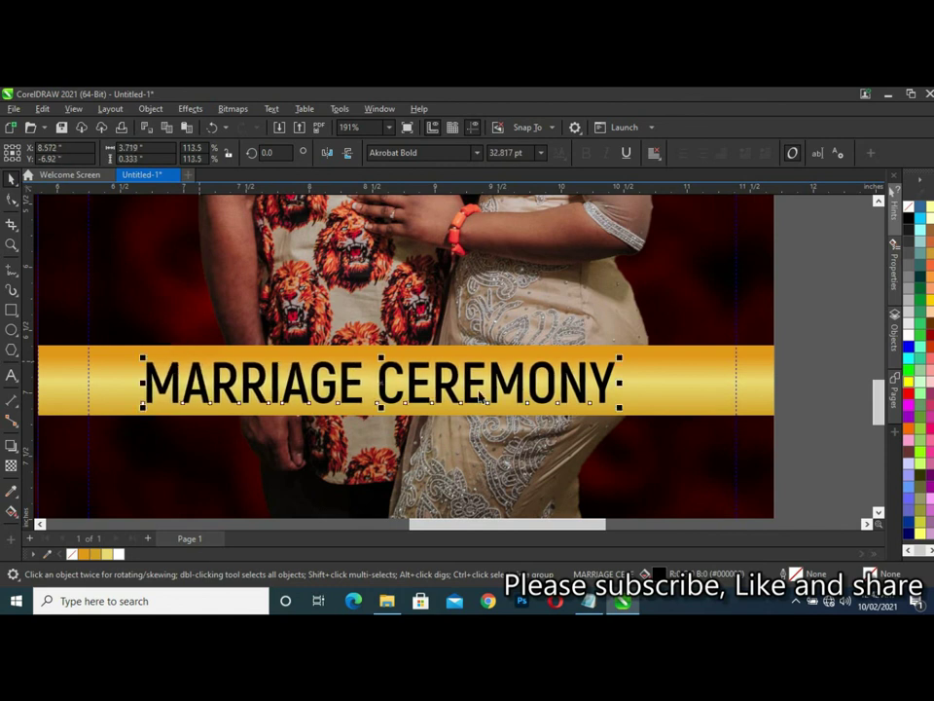
pyautogui.moveTo(620, 357); pyautogui.dragTo(679, 358)
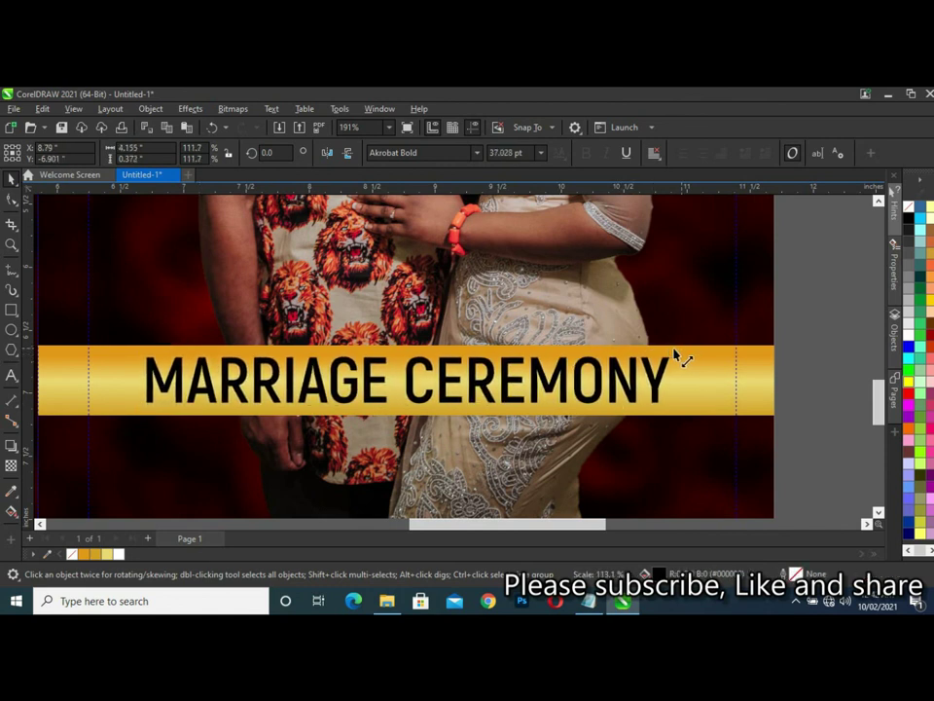
# Switch the heading to a heavier Akrobat weight and select it with the gold bar.
pyautogui.click(478, 153)
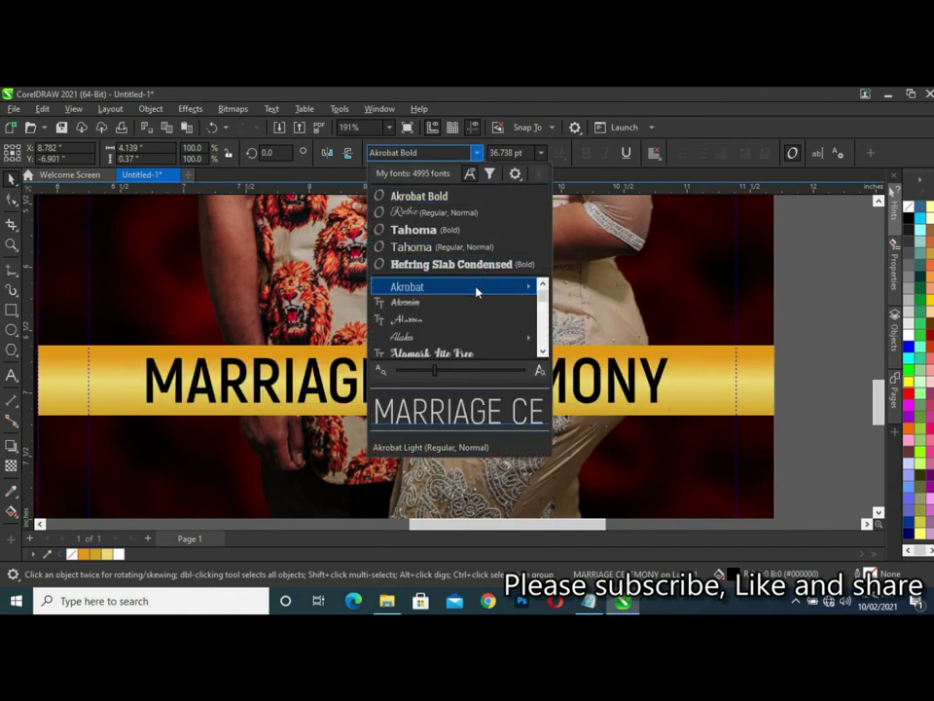
pyautogui.moveTo(449, 286)
pyautogui.click(618, 392)
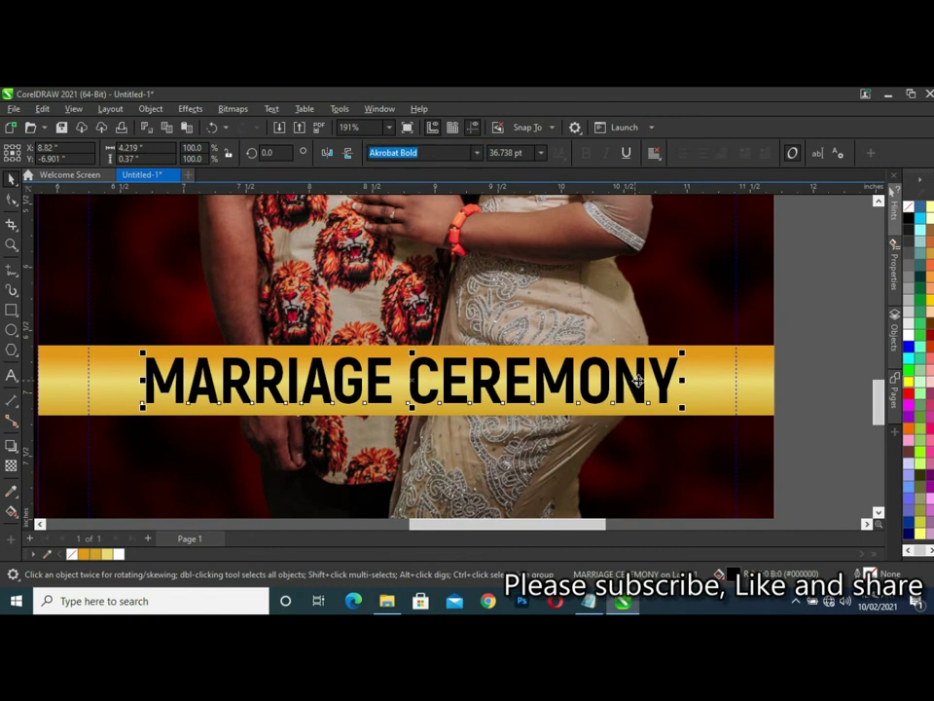
pyautogui.keyDown('shift'); pyautogui.click(705, 397); pyautogui.keyUp('shift')
# Centre the heading on the gold bar, then zoom out to show the full spread.
pyautogui.press('e')
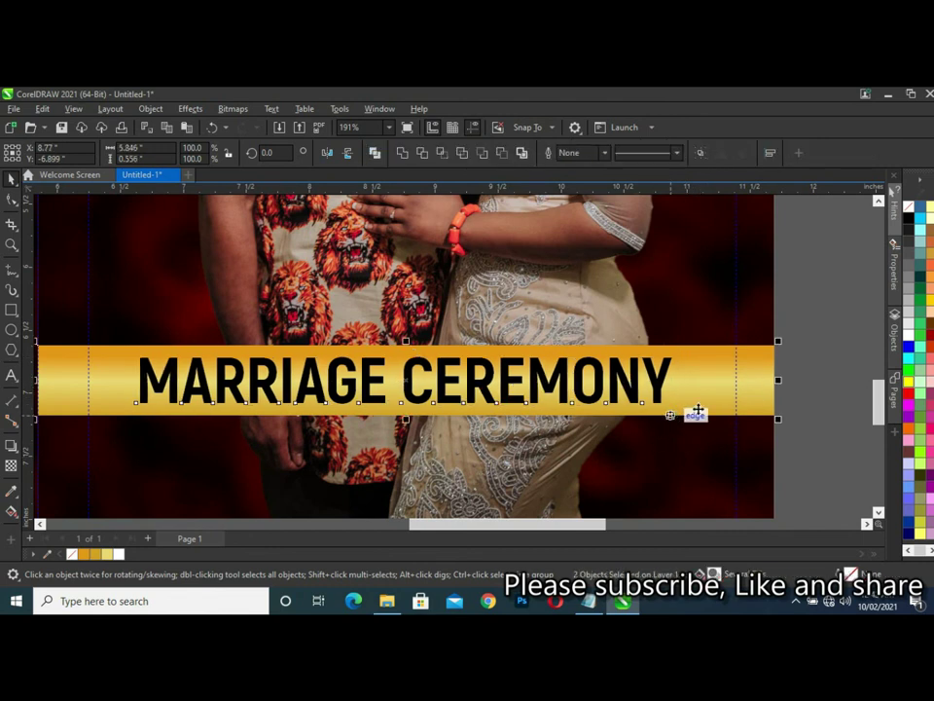
pyautogui.click(832, 381)
pyautogui.scroll(-2, 531, 371)
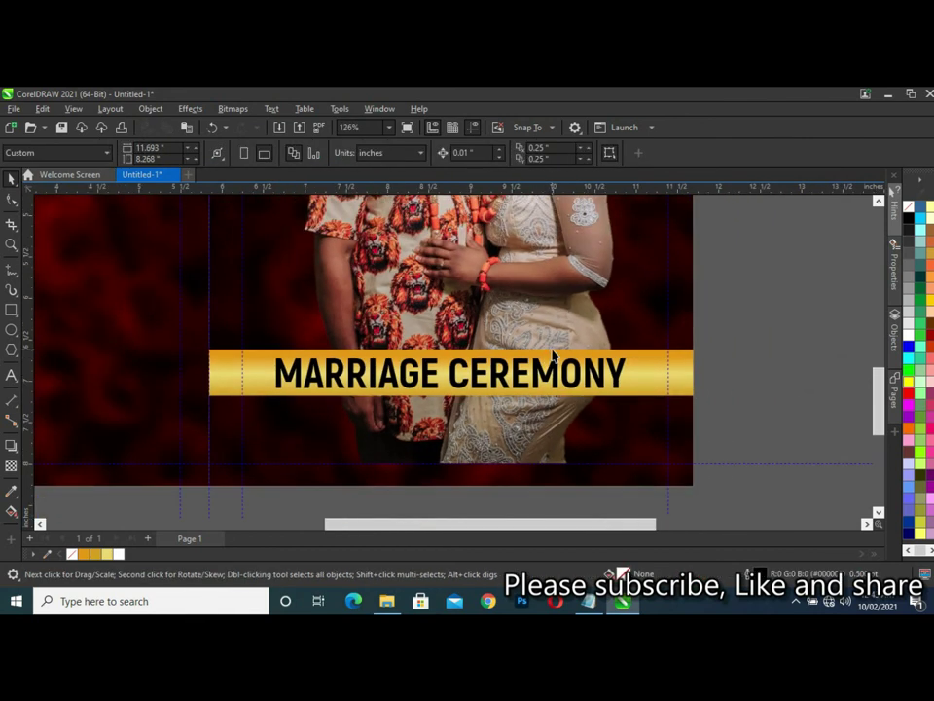
pyautogui.scroll(-1, 553, 354)
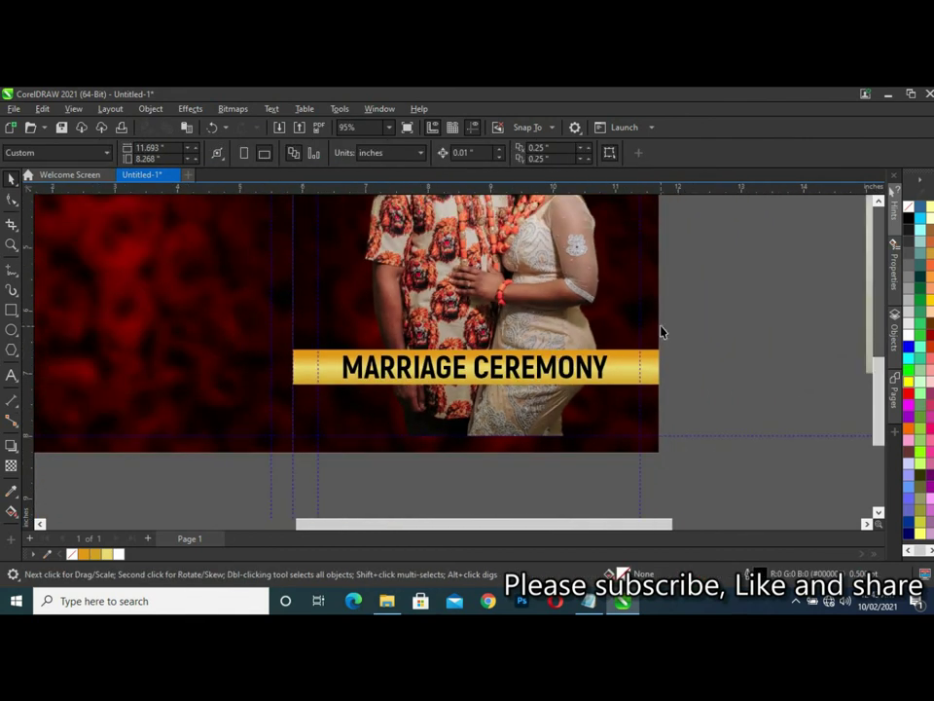
pyautogui.scroll(-2, 661, 331)
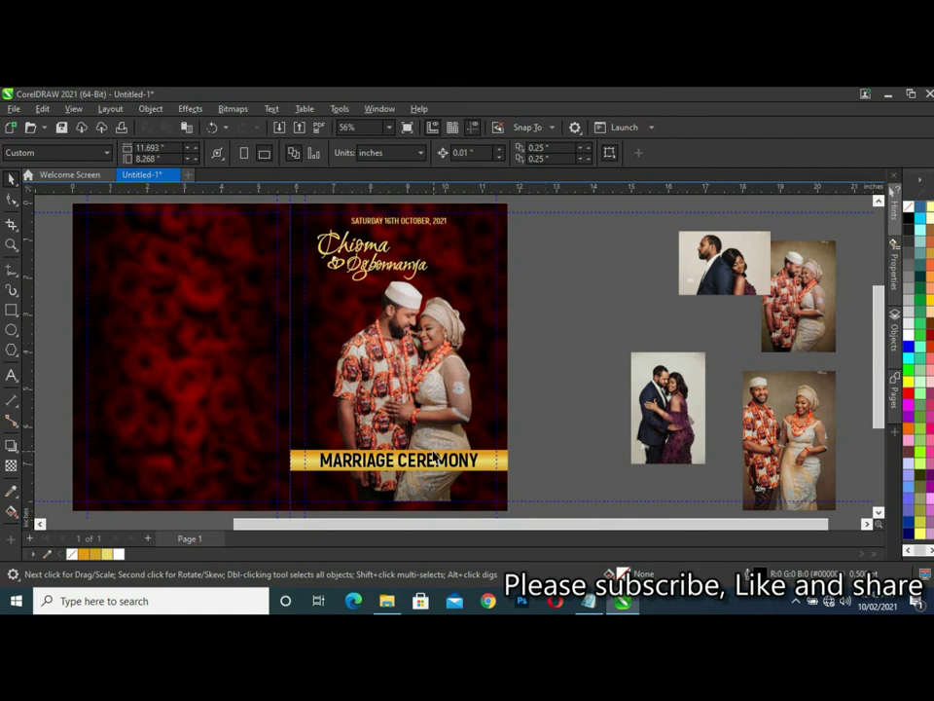
pyautogui.scroll(1, 428, 452)
pyautogui.scroll(1, 433, 438)
pyautogui.scroll(1, 438, 418)
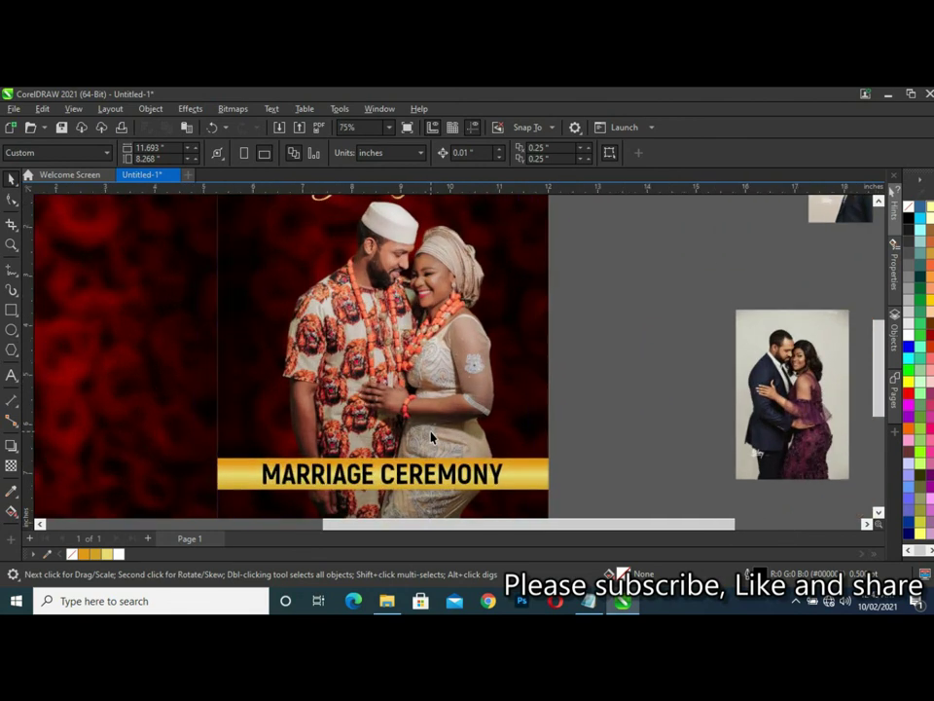
pyautogui.scroll(1, 446, 396)
pyautogui.scroll(-2, 446, 396)
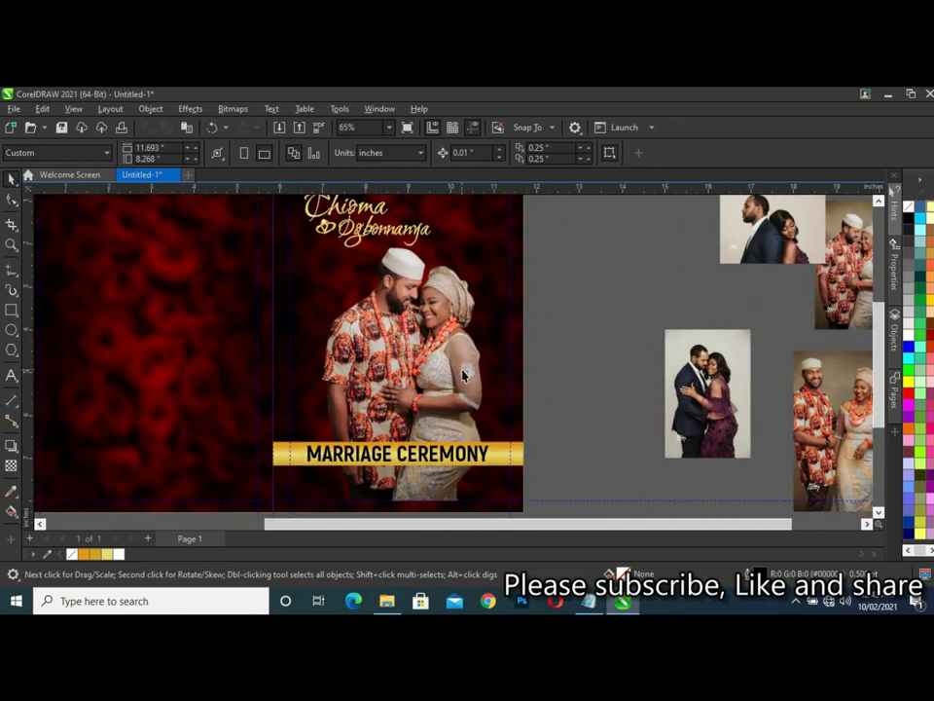
pyautogui.scroll(-1, 437, 372)
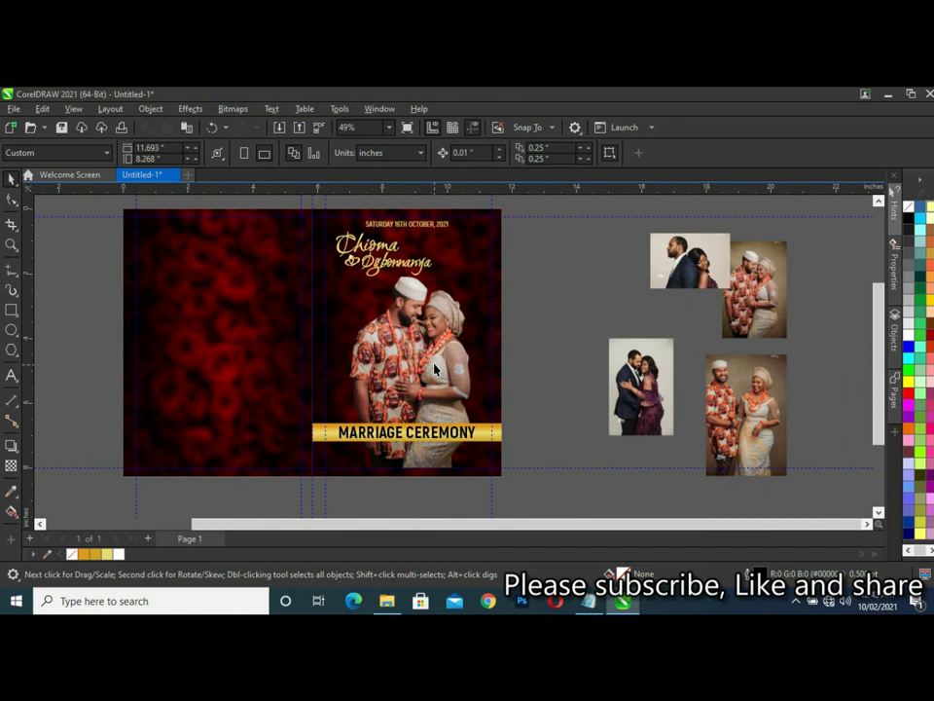
pyautogui.scroll(1, 435, 368)
# Nudge the couple photo slightly left on the front cover.
pyautogui.click(421, 478)
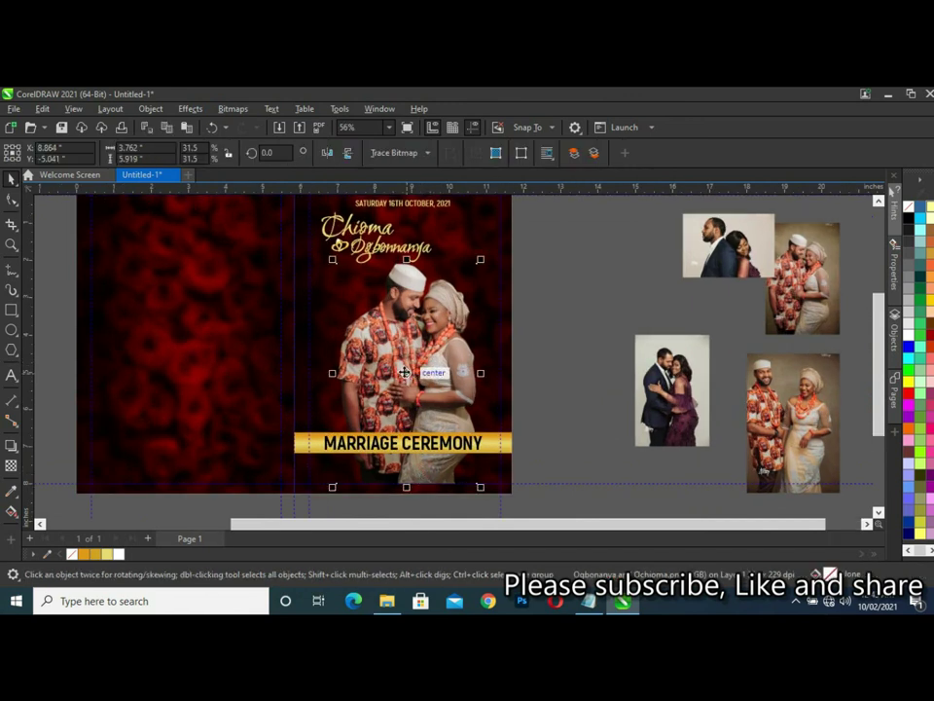
pyautogui.moveTo(401, 370); pyautogui.dragTo(403, 370)
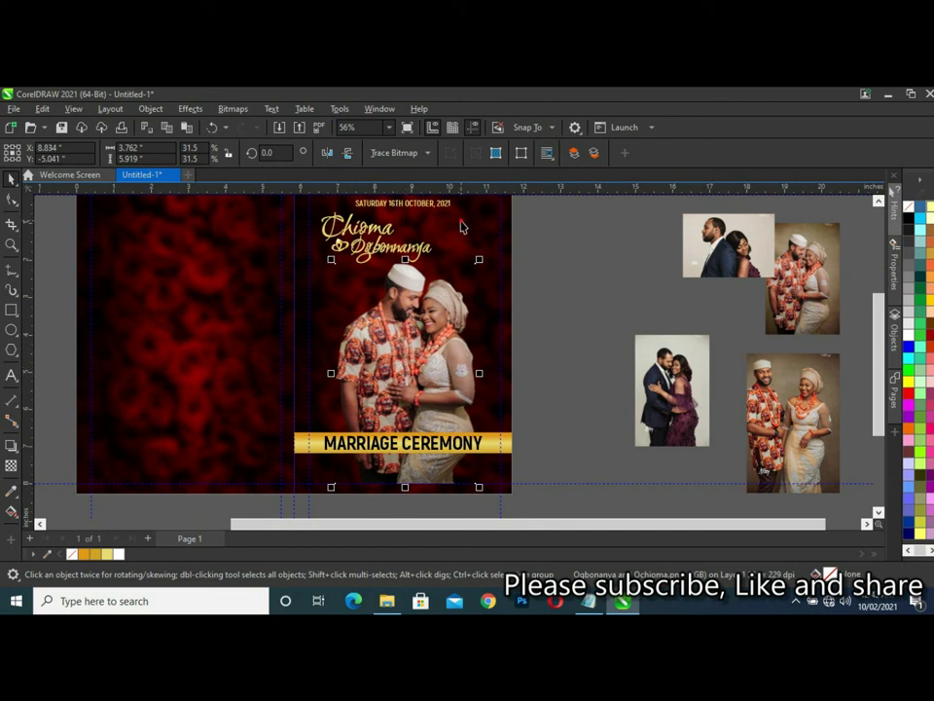
pyautogui.keyDown('shift'); pyautogui.click(461, 224); pyautogui.keyUp('shift')
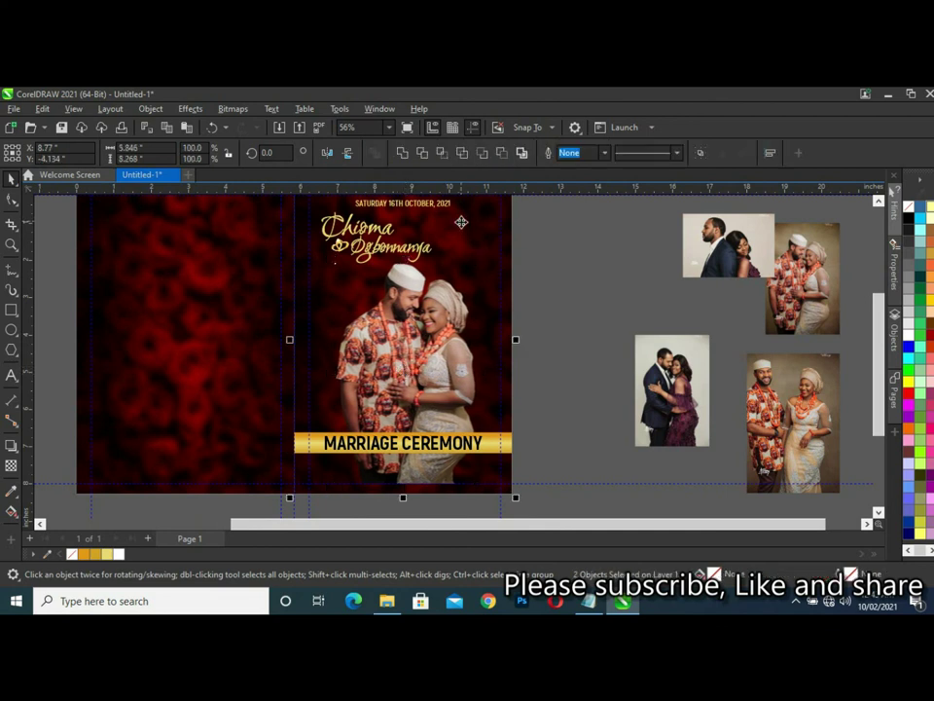
pyautogui.click(540, 307)
pyautogui.scroll(1, 406, 491)
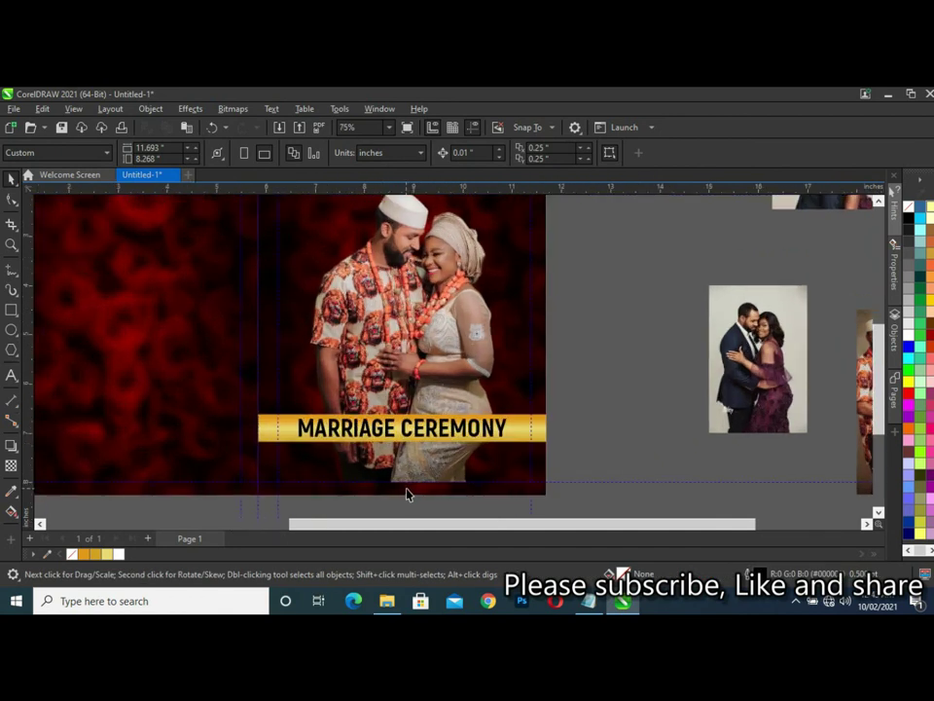
pyautogui.scroll(1, 406, 493)
pyautogui.scroll(1, 408, 492)
pyautogui.scroll(1, 409, 492)
# Apply a vertical gradient transparency fading the photo's bottom, then show all objects.
pyautogui.click(11, 465)
pyautogui.moveTo(418, 419); pyautogui.dragTo(418, 469)
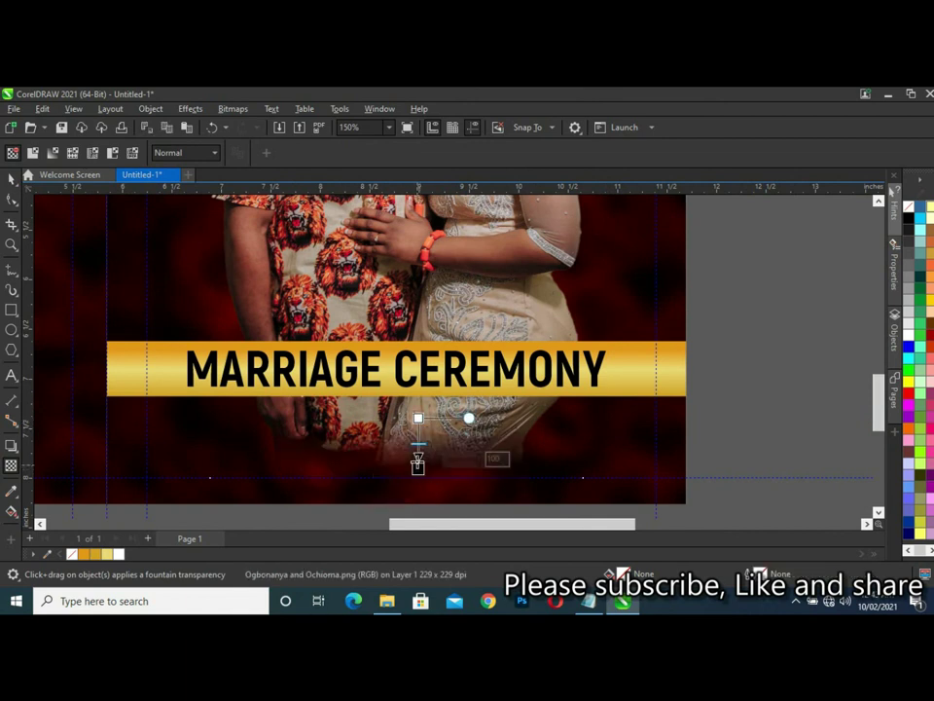
pyautogui.click(417, 419)
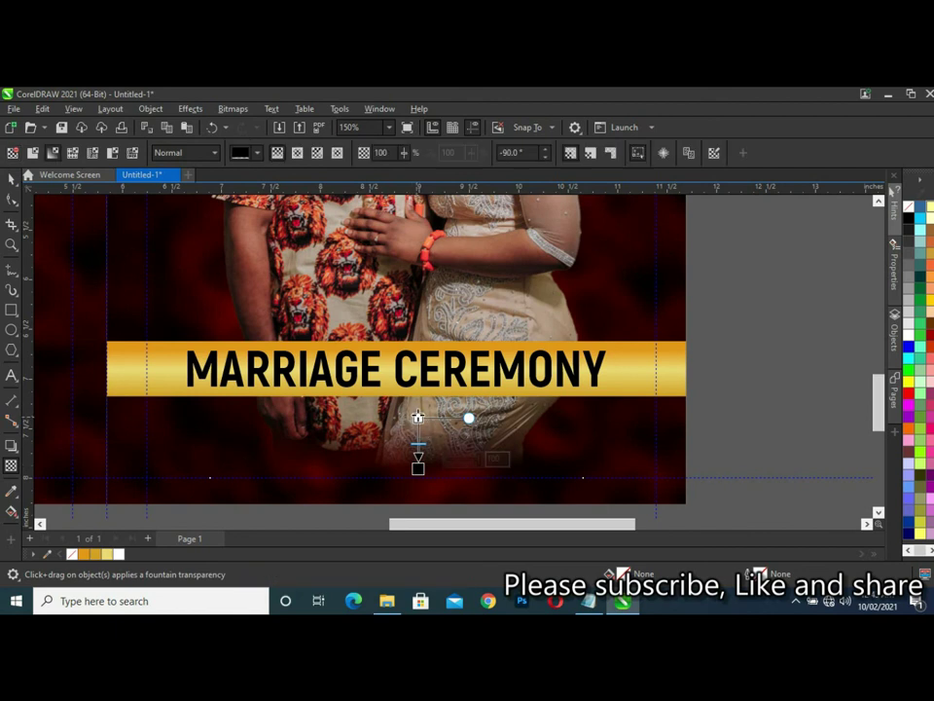
pyautogui.moveTo(417, 419)
pyautogui.mouseDown()
pyautogui.moveTo(421, 456)
pyautogui.moveTo(419, 404)
pyautogui.mouseUp()
pyautogui.hotkey('ctrl', 'z')
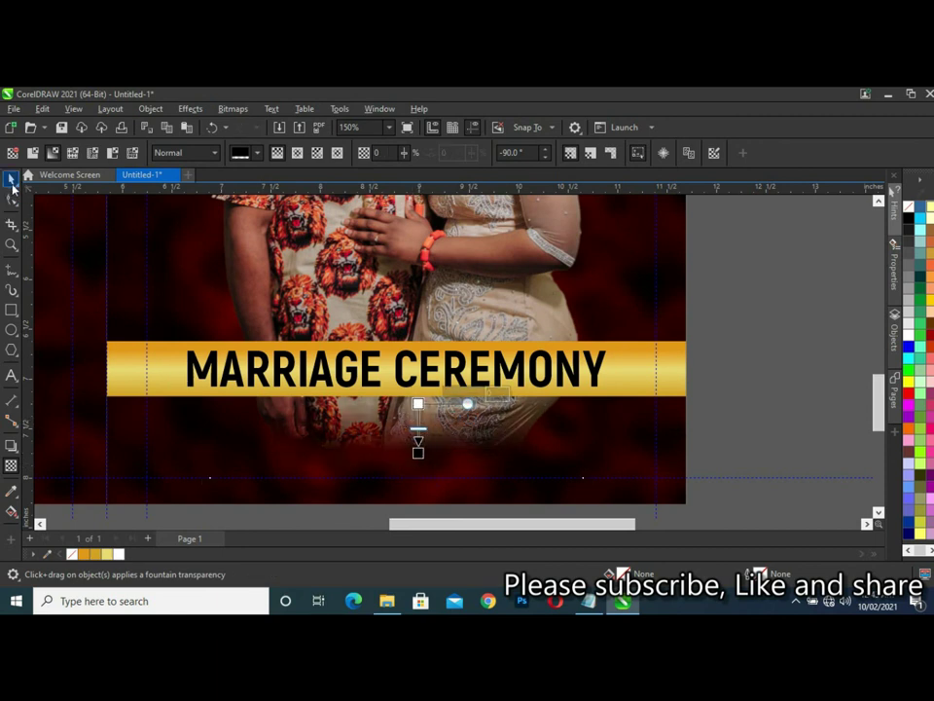
pyautogui.click(11, 178)
pyautogui.click(746, 371)
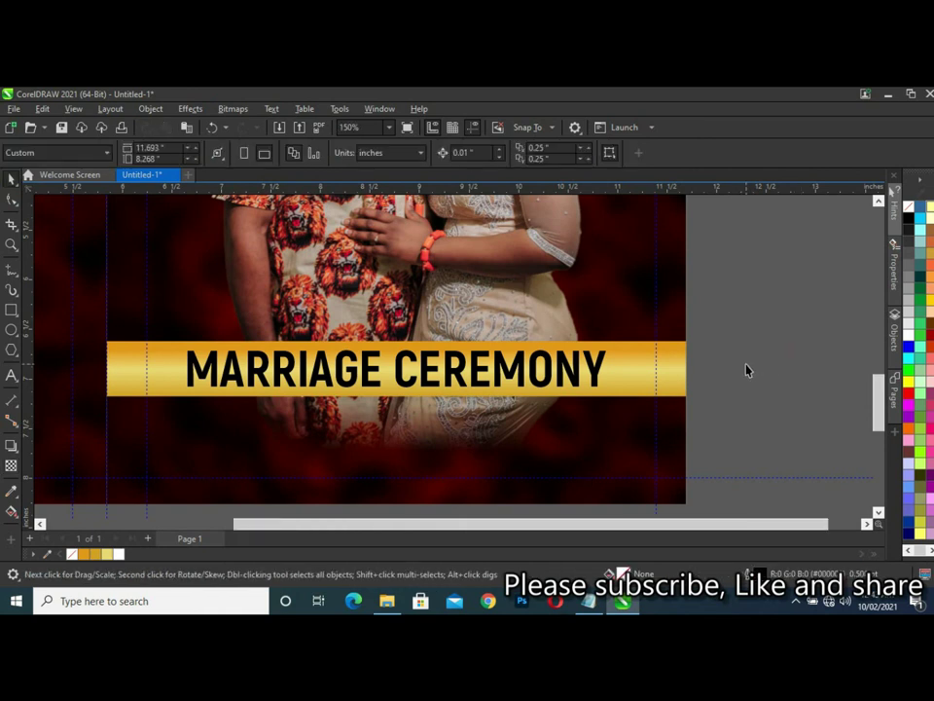
pyautogui.press('F4')
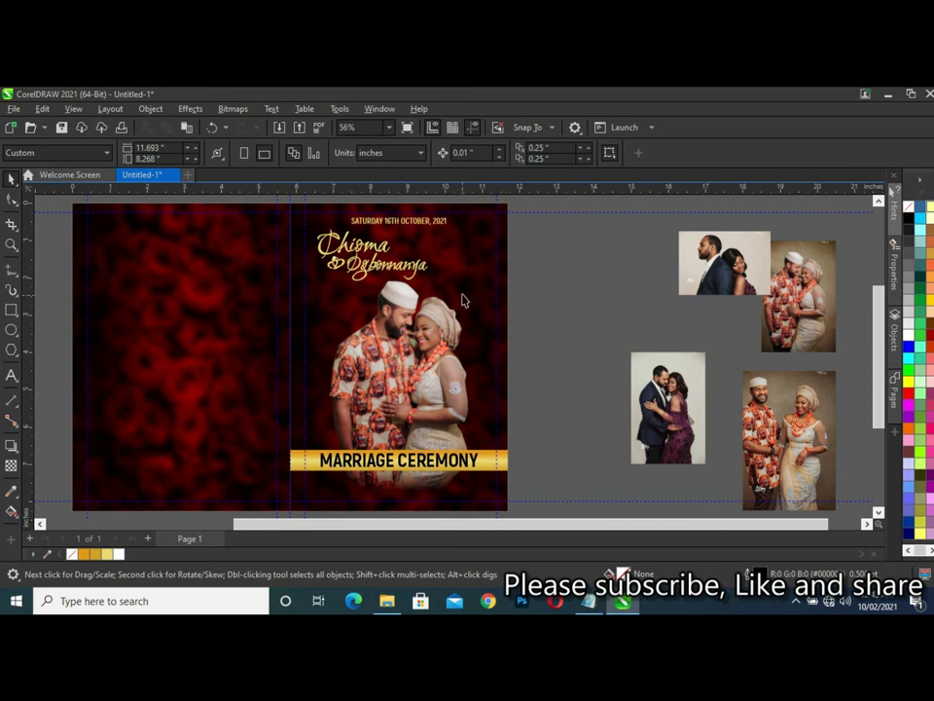
# Scale down the couple's names title, then resize the couple photo and nudge it lower.
pyautogui.moveTo(525, 294); pyautogui.dragTo(289, 226)
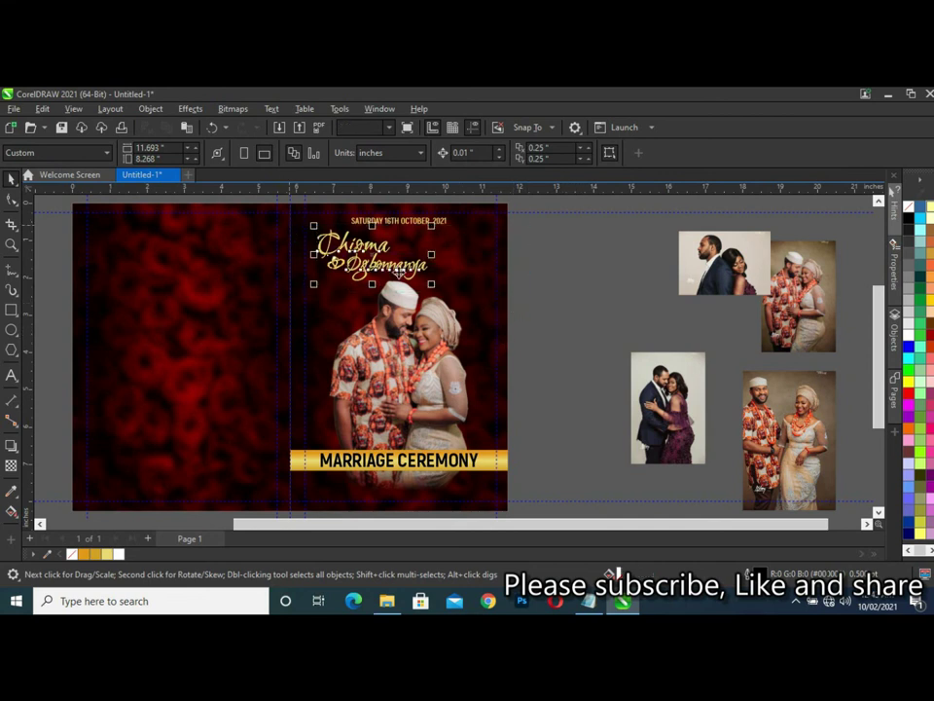
pyautogui.moveTo(433, 288)
pyautogui.mouseDown()
pyautogui.moveTo(412, 279)
pyautogui.moveTo(462, 289)
pyautogui.mouseUp()
pyautogui.click(470, 289)
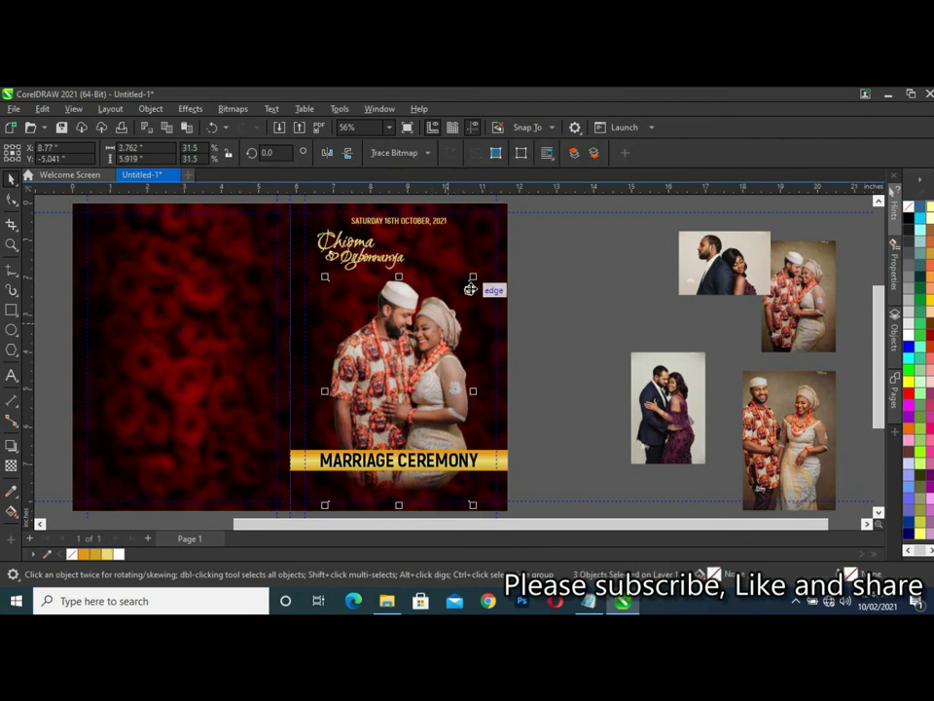
pyautogui.moveTo(472, 278); pyautogui.dragTo(486, 255)
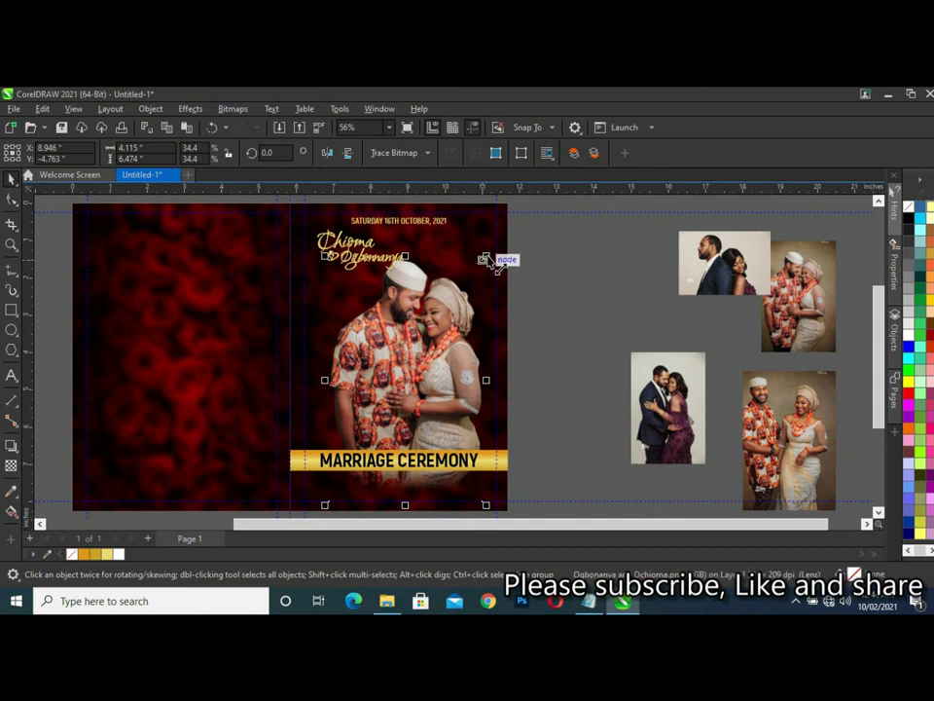
pyautogui.moveTo(485, 257); pyautogui.dragTo(480, 265)
pyautogui.click(574, 269)
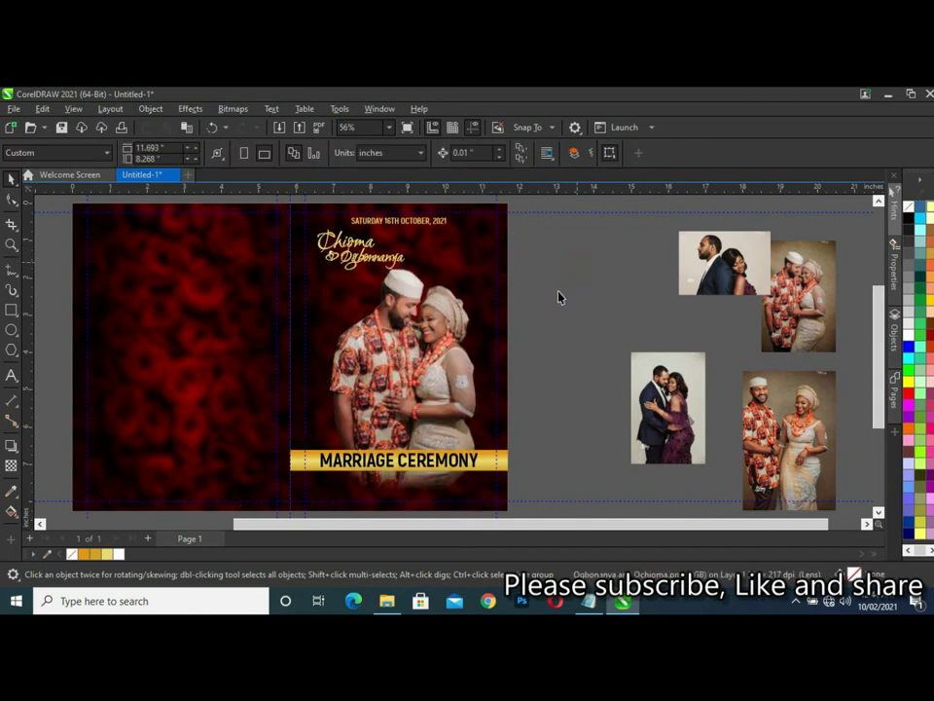
pyautogui.click(407, 349)
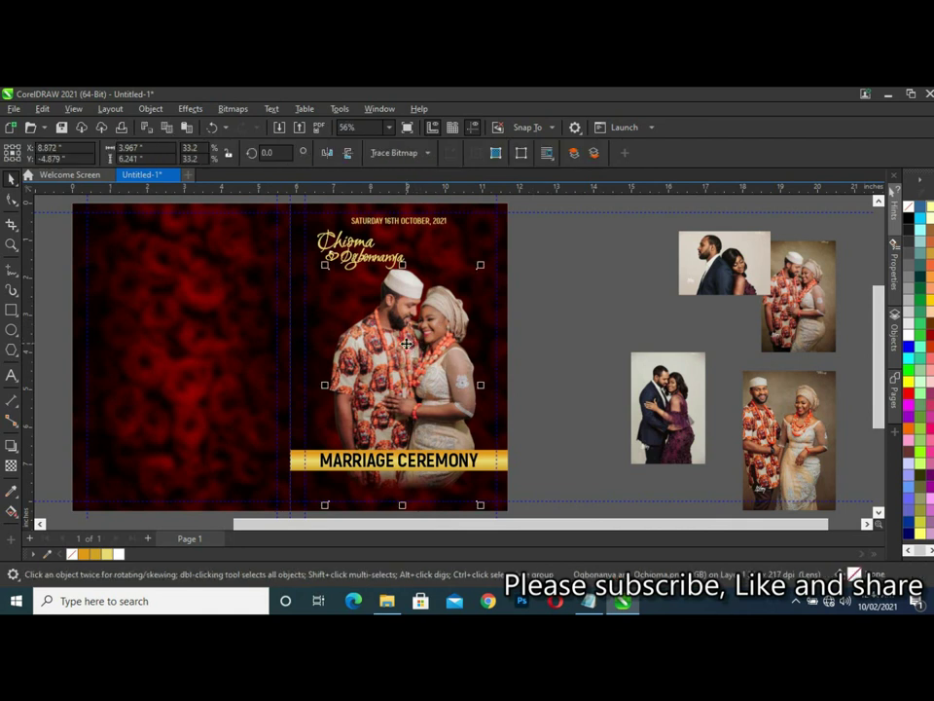
pyautogui.press('Down')
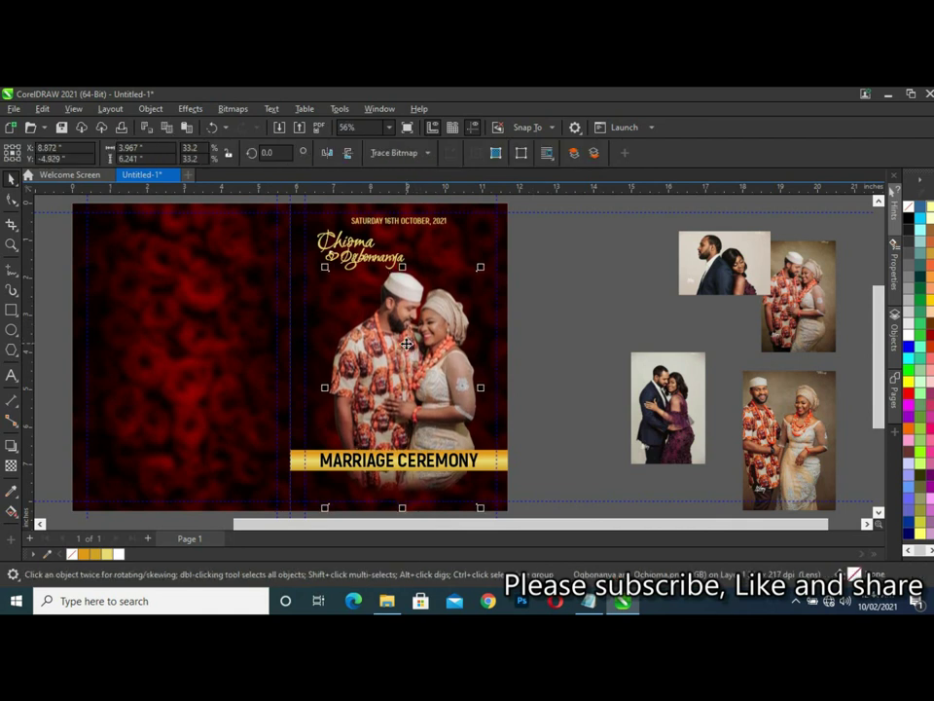
pyautogui.press('Down')
pyautogui.press('Down')
pyautogui.press('Down')
pyautogui.moveTo(324, 276)
pyautogui.mouseDown()
pyautogui.moveTo(310, 255)
pyautogui.moveTo(323, 273)
pyautogui.mouseUp()
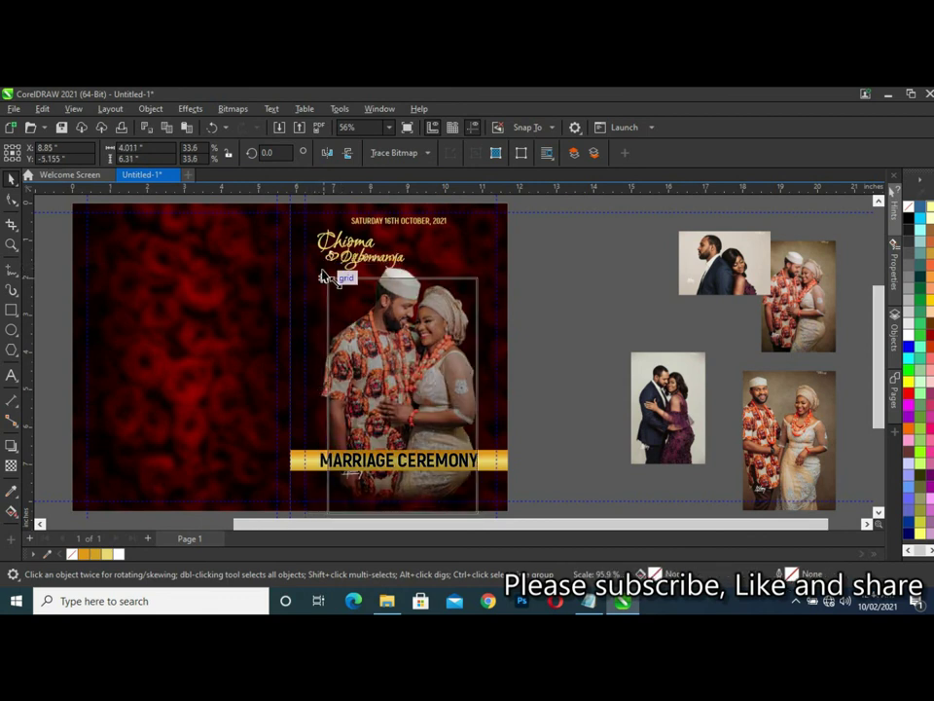
# PowerClip the couple photo inside the red front cover panel.
pyautogui.keyDown('shift'); pyautogui.click(469, 257); pyautogui.keyUp('shift')
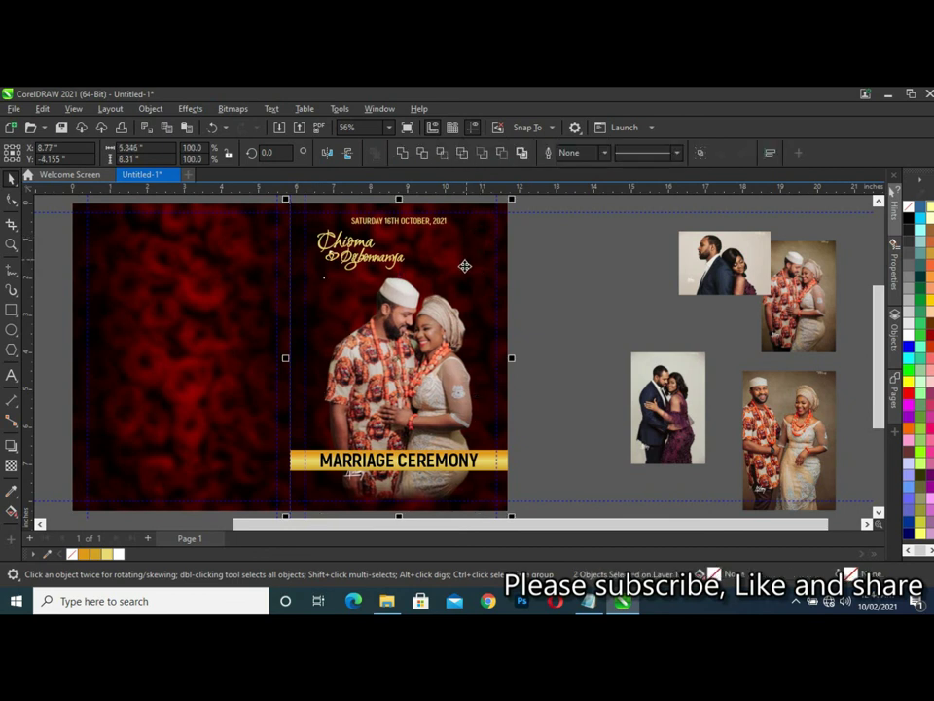
pyautogui.click(542, 310)
pyautogui.click(435, 370)
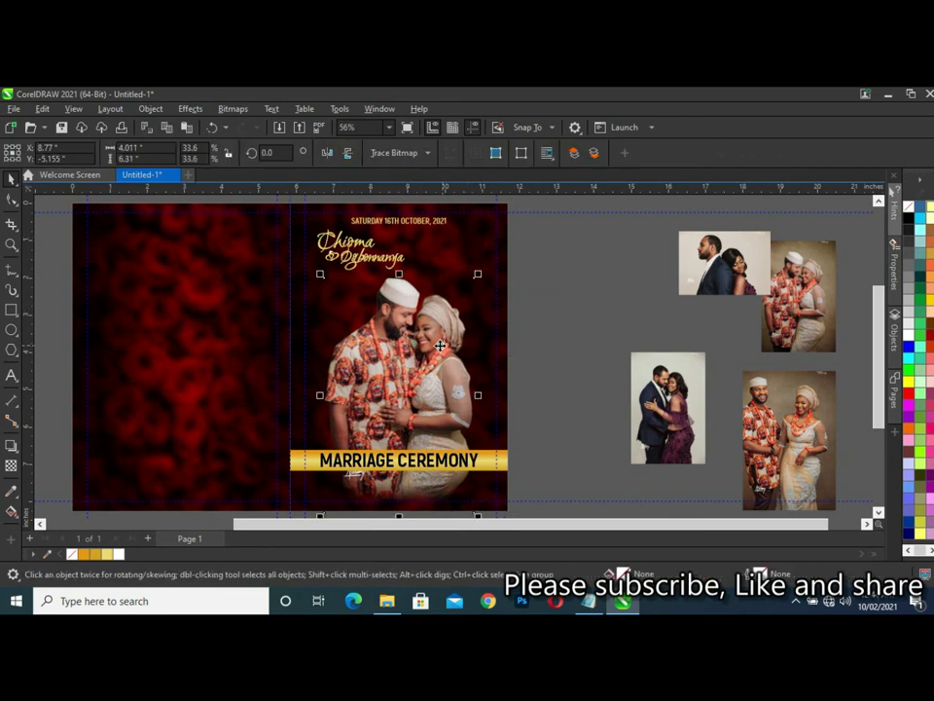
pyautogui.rightClick(435, 370)
pyautogui.click(490, 377)
pyautogui.click(452, 275)
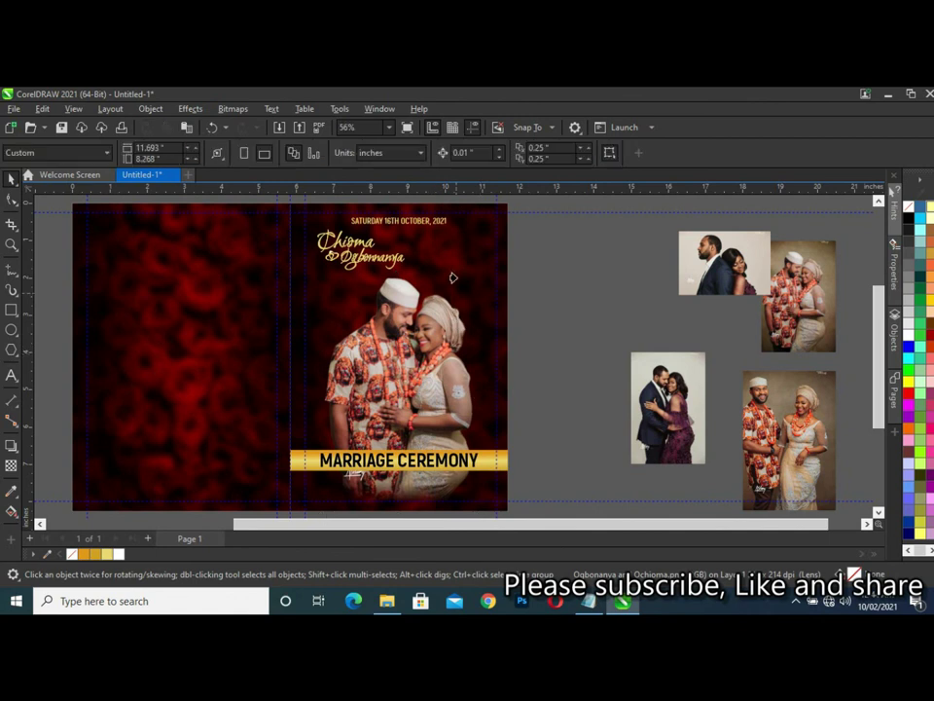
pyautogui.click(574, 284)
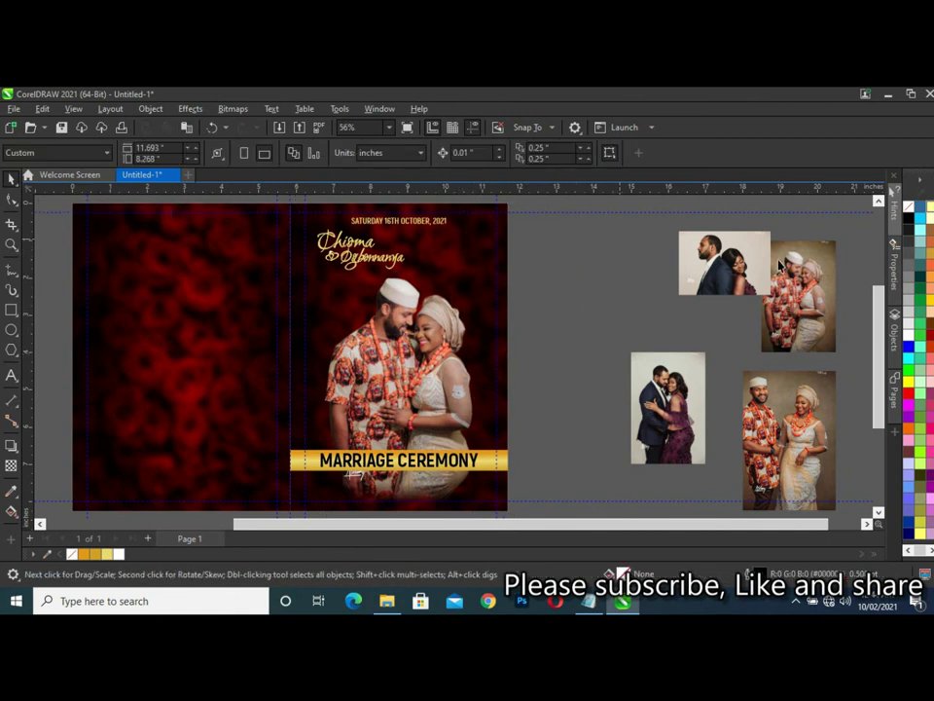
# Nudge the MARRIAGE CEREMONY banner and its text slightly down.
pyautogui.scroll(-1, 593, 297)
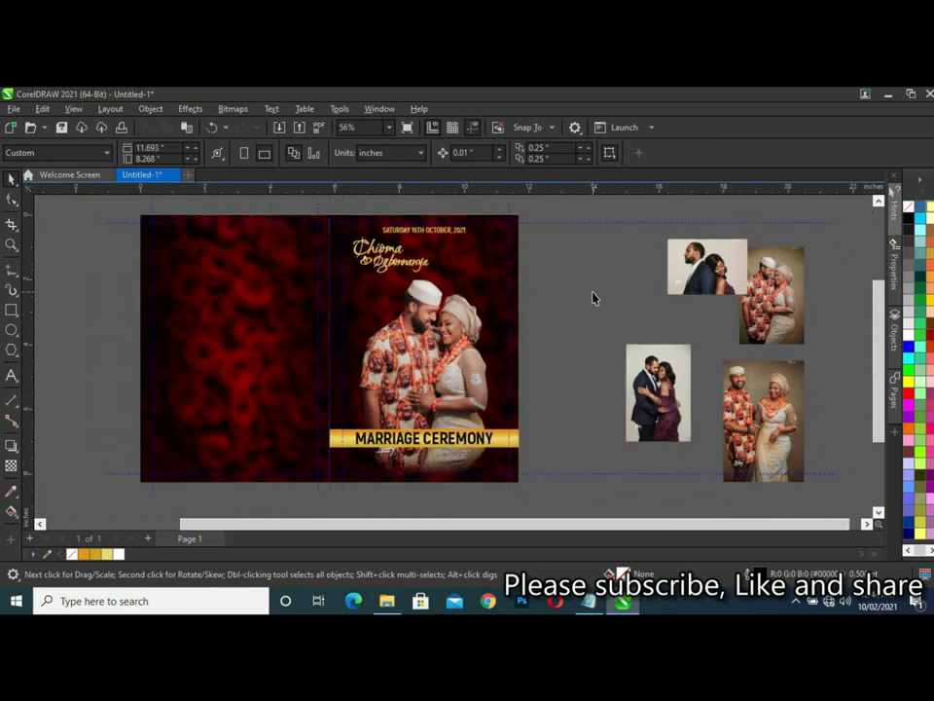
pyautogui.scroll(-1, 593, 298)
pyautogui.scroll(1, 359, 387)
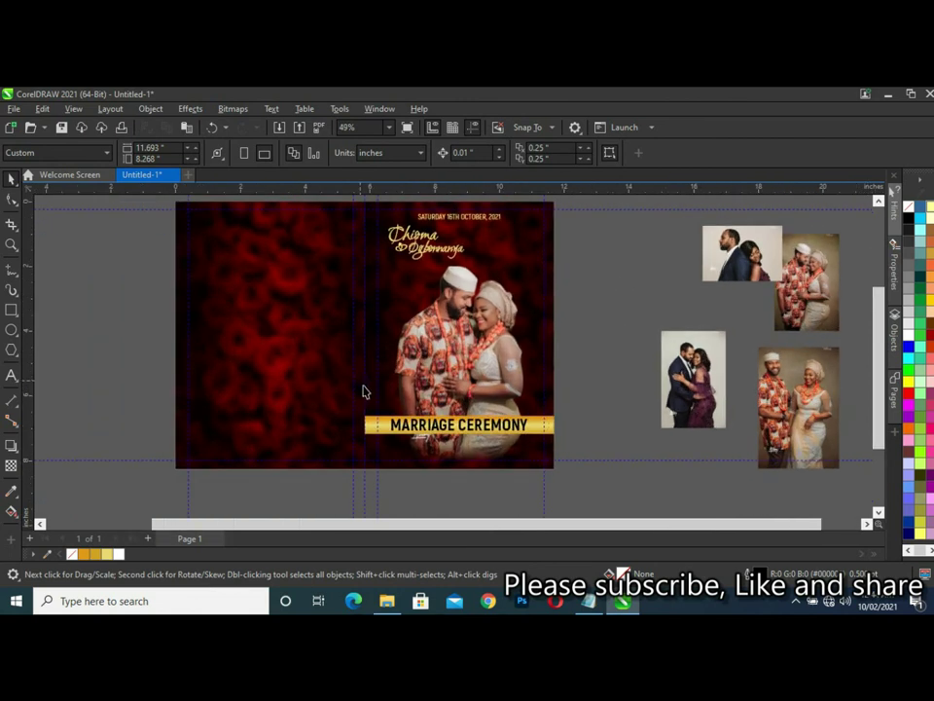
pyautogui.moveTo(579, 448); pyautogui.dragTo(355, 392)
pyautogui.press('Down')
pyautogui.press('Down')
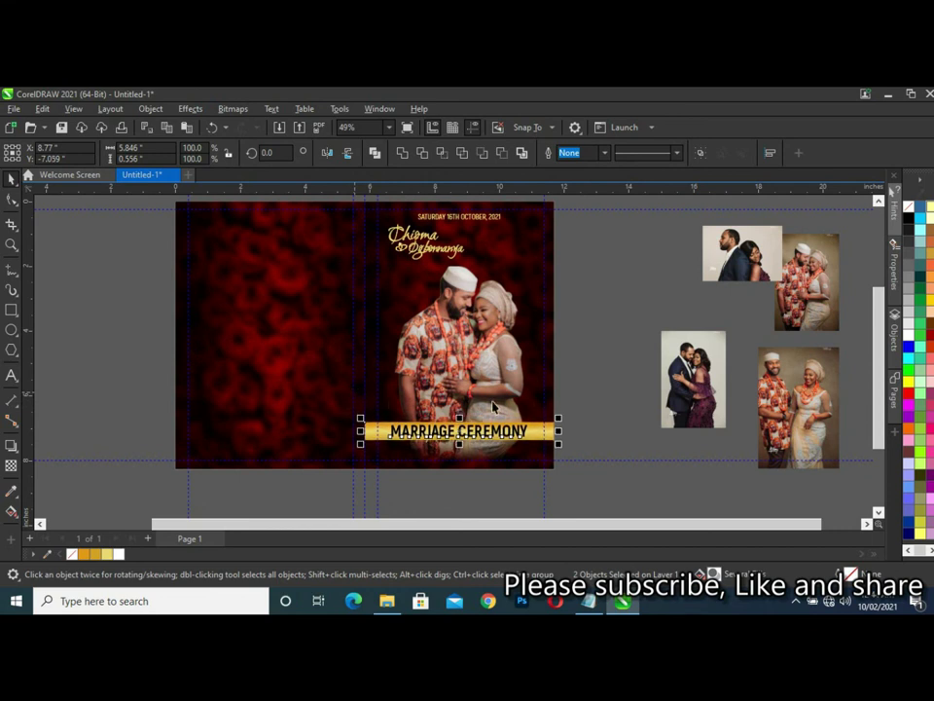
pyautogui.click(603, 367)
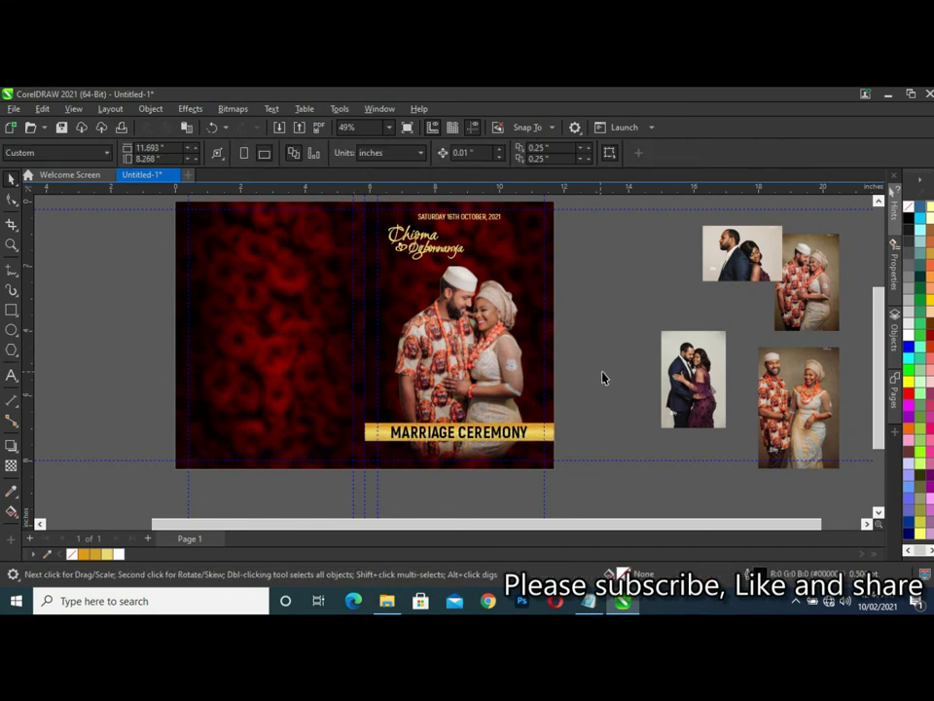
pyautogui.click(11, 331)
# Draw a 3-inch circle and centre it horizontally on the back cover.
pyautogui.moveTo(88, 290)
pyautogui.mouseDown()
pyautogui.moveTo(188, 410)
pyautogui.moveTo(167, 388)
pyautogui.mouseUp()
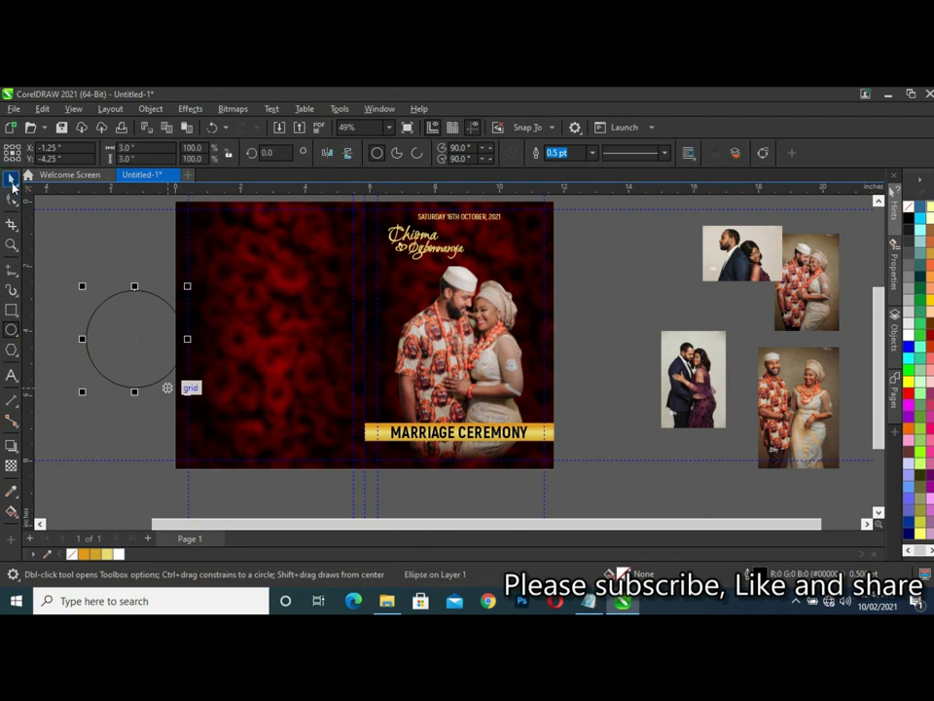
pyautogui.click(12, 181)
pyautogui.keyDown('shift'); pyautogui.click(202, 299); pyautogui.keyUp('shift')
pyautogui.press('c')
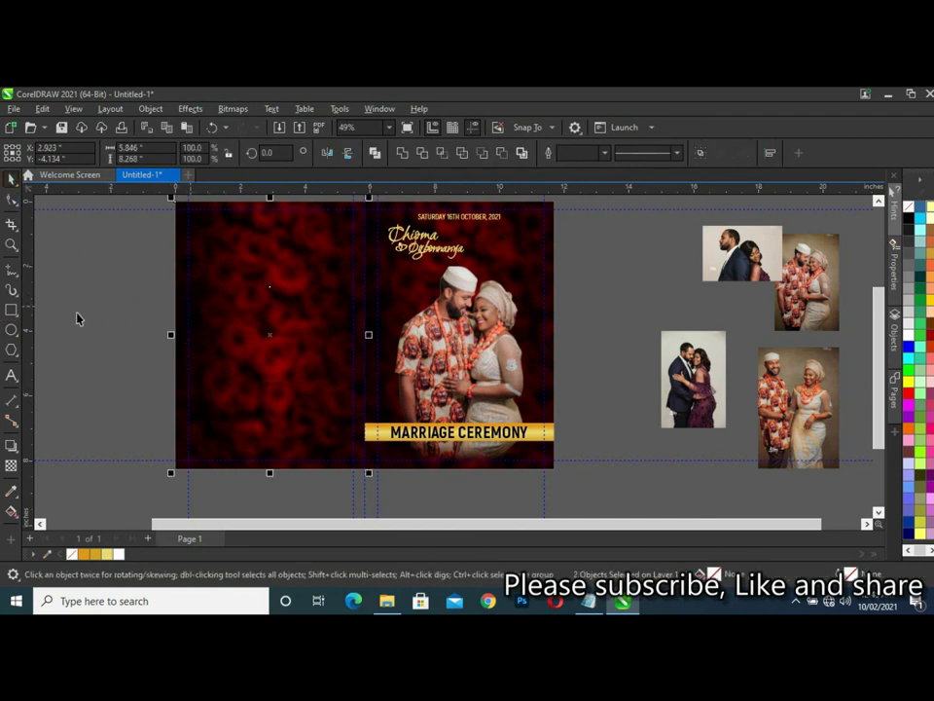
pyautogui.press('Escape')
pyautogui.scroll(2, 273, 356)
pyautogui.scroll(1, 313, 344)
pyautogui.scroll(-1, 418, 335)
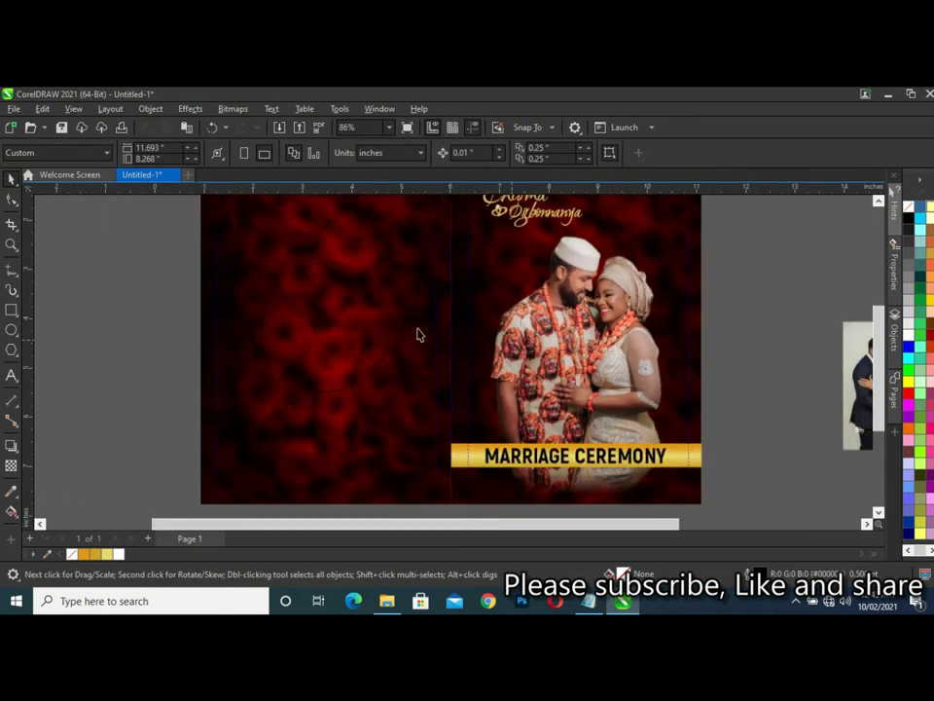
pyautogui.scroll(-1, 769, 345)
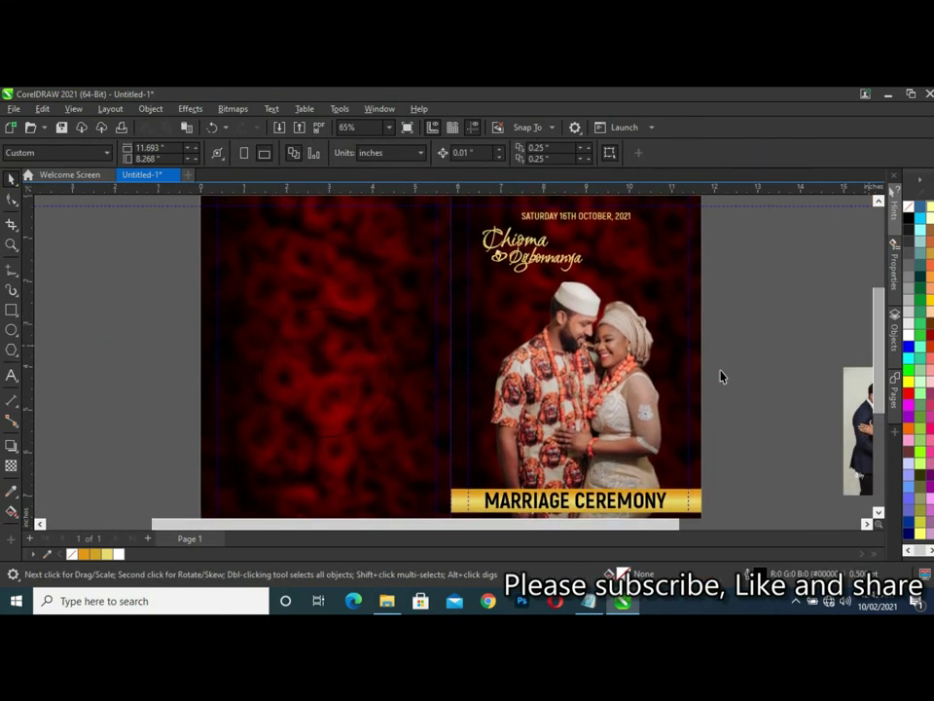
# Fill the circle white and remove its outline.
pyautogui.click(378, 376)
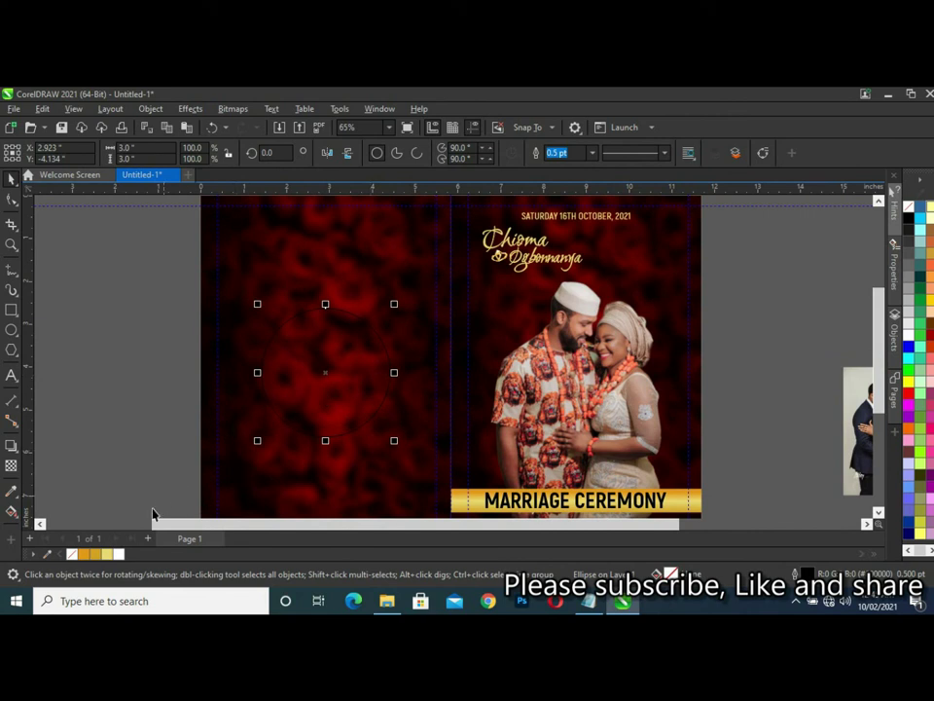
pyautogui.click(119, 555)
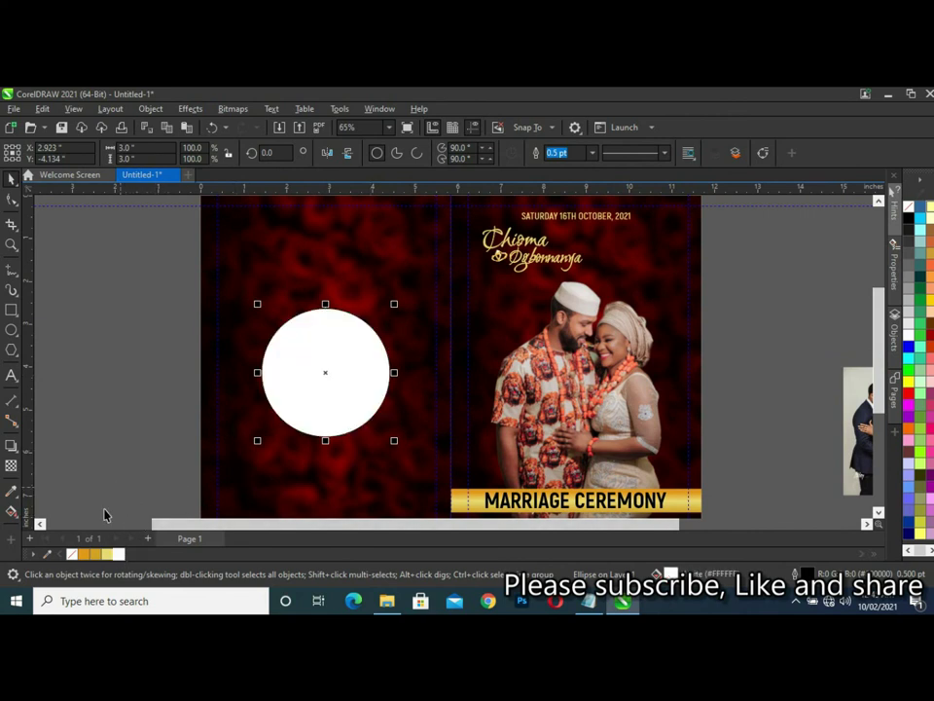
pyautogui.rightClick(72, 554)
pyautogui.click(96, 484)
pyautogui.click(350, 395)
pyautogui.moveTo(395, 444); pyautogui.dragTo(408, 455)
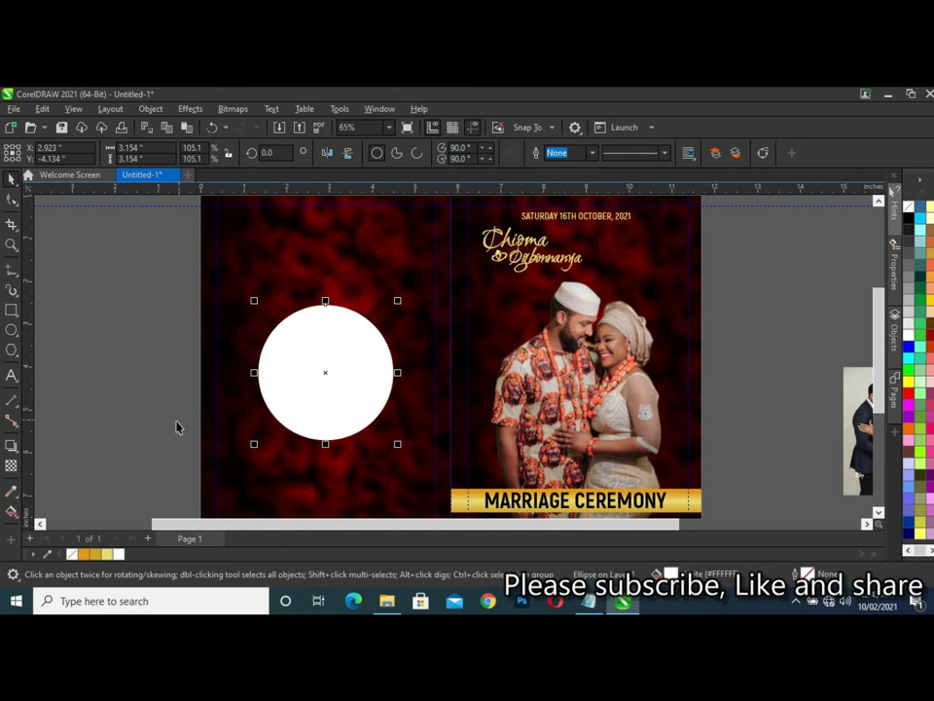
# Sample a light grey from the cover photo for the circle's outline, keeping a white fill.
pyautogui.click(11, 490)
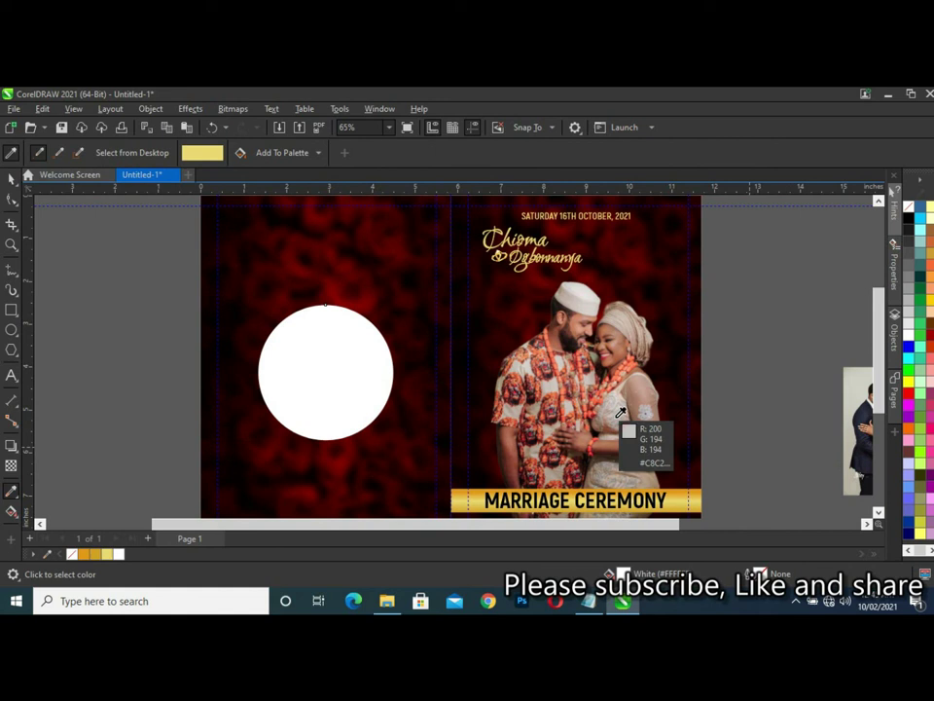
pyautogui.click(620, 413)
pyautogui.click(366, 394)
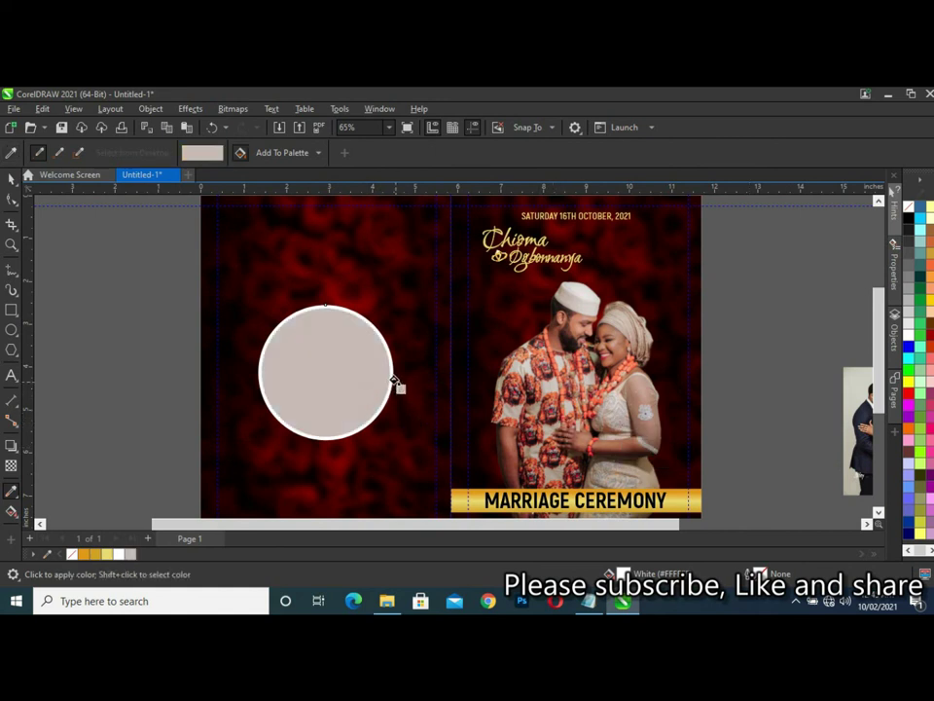
pyautogui.click(392, 380)
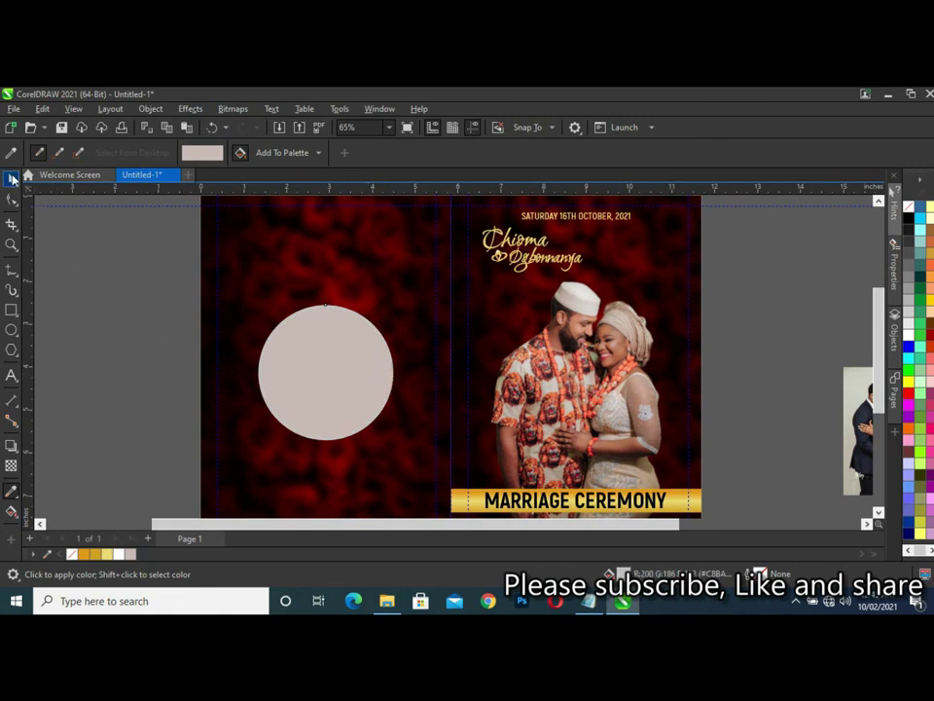
pyautogui.click(12, 180)
pyautogui.hotkey('ctrl', 'z')
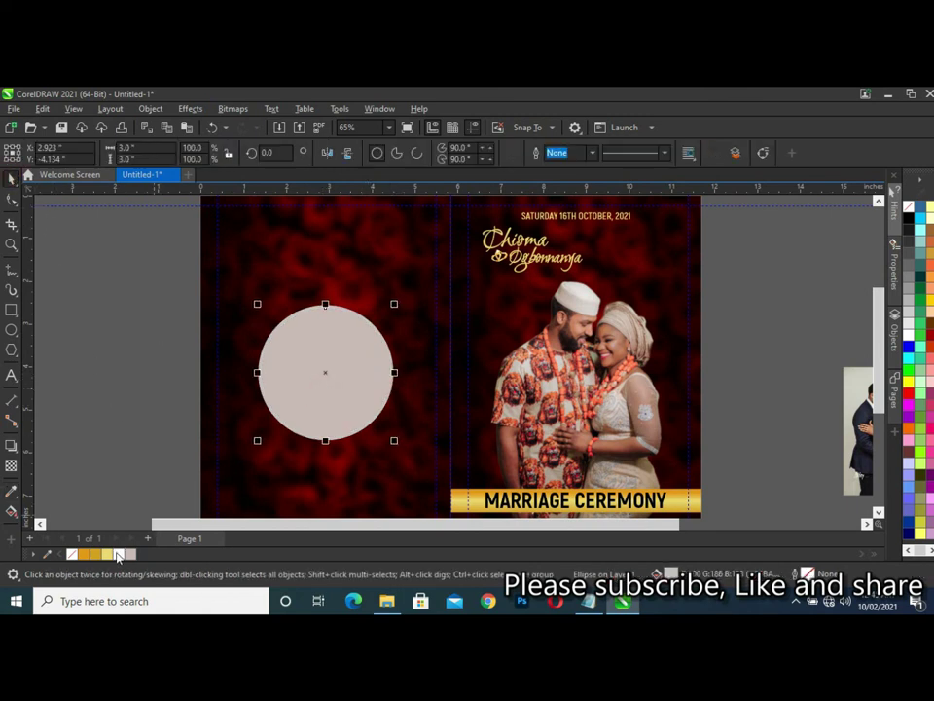
pyautogui.click(117, 556)
pyautogui.click(179, 398)
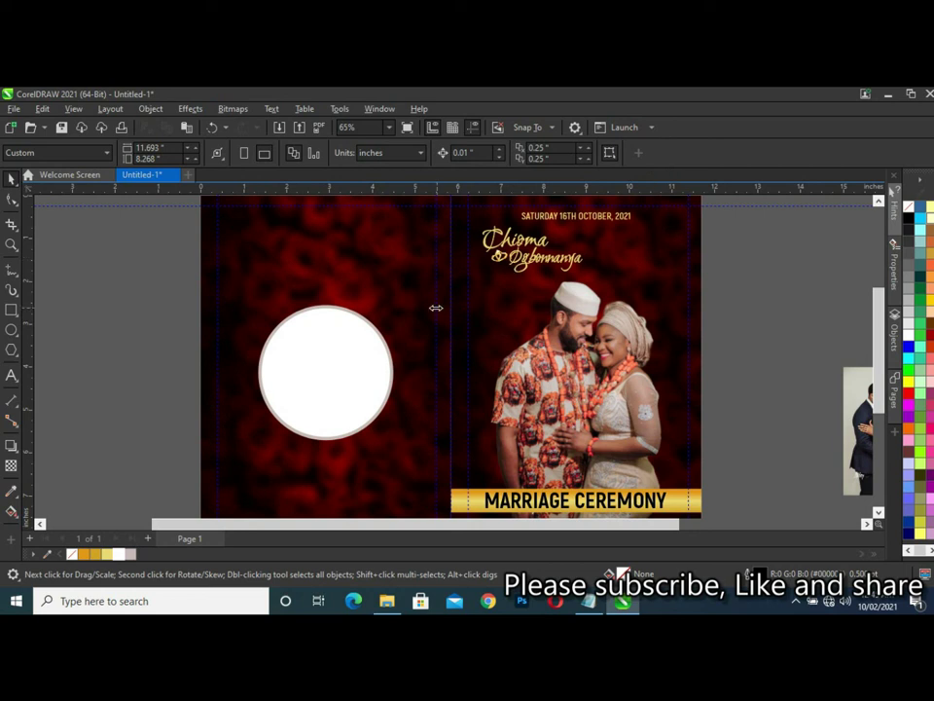
# Drag the couple portrait onto the back cover and PowerClip it inside the white circle.
pyautogui.moveTo(851, 433)
pyautogui.mouseDown()
pyautogui.moveTo(798, 399)
pyautogui.moveTo(733, 304)
pyautogui.mouseUp()
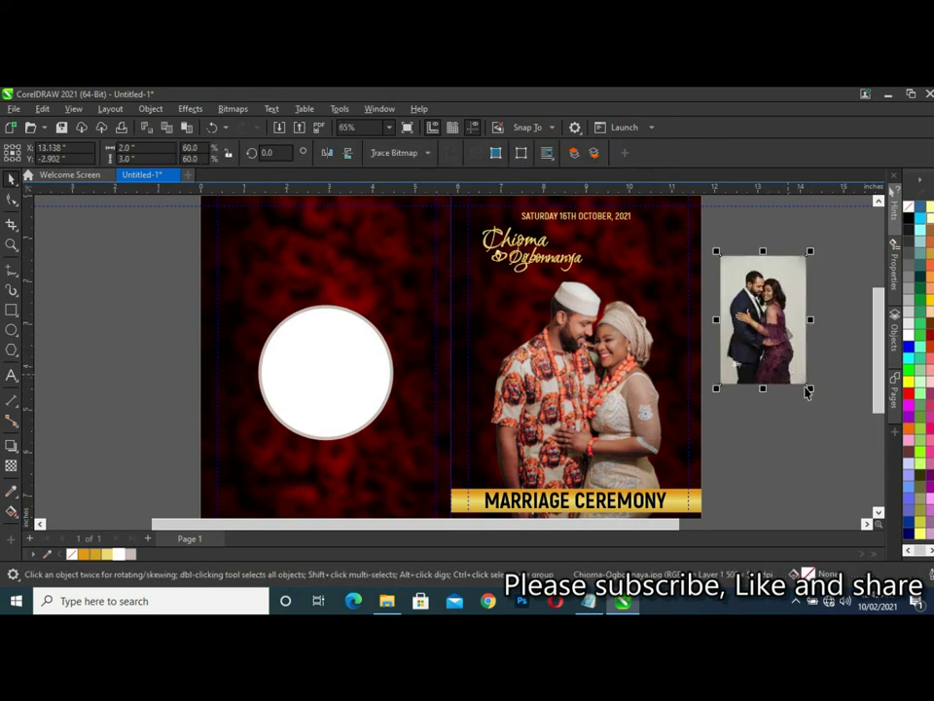
pyautogui.scroll(-1, 788, 387)
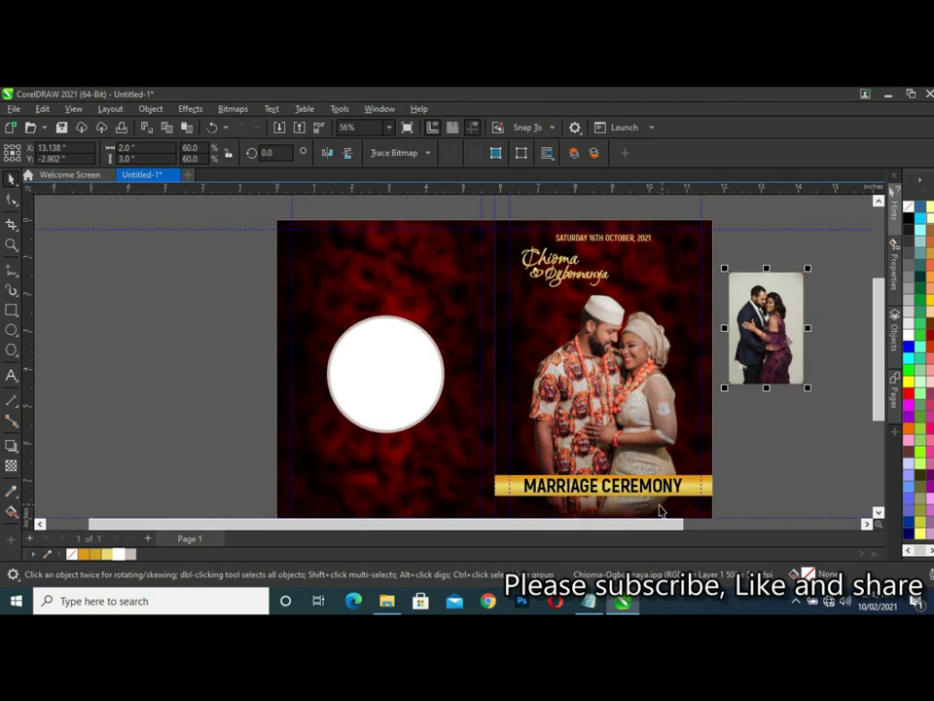
pyautogui.moveTo(652, 524); pyautogui.dragTo(728, 524)
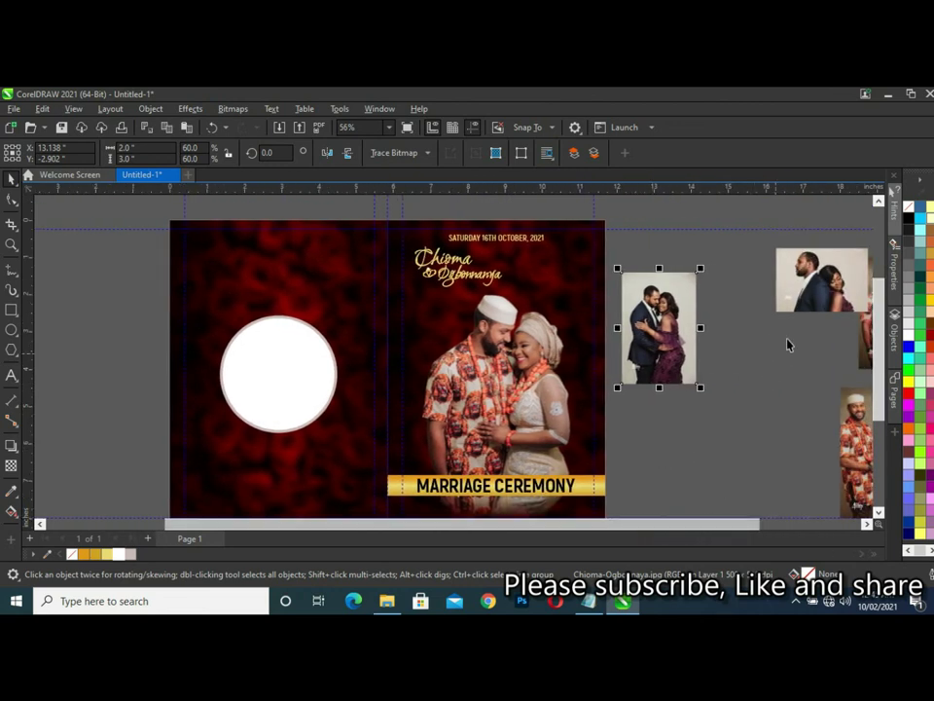
pyautogui.moveTo(673, 332)
pyautogui.mouseDown()
pyautogui.moveTo(117, 350)
pyautogui.moveTo(288, 457)
pyautogui.mouseUp()
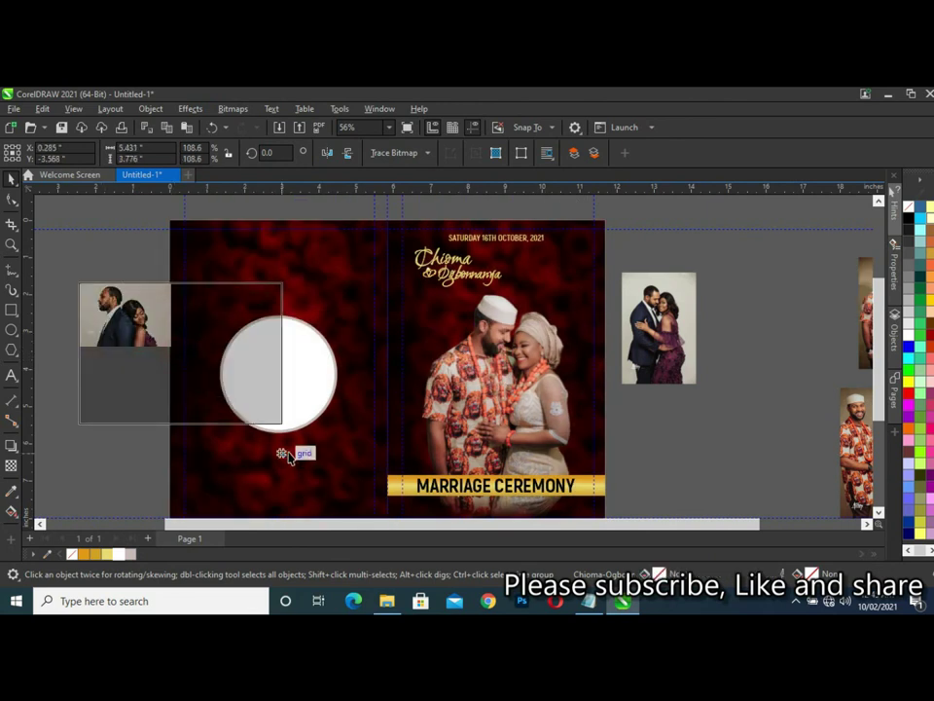
pyautogui.moveTo(118, 336)
pyautogui.mouseDown()
pyautogui.moveTo(281, 383)
pyautogui.moveTo(244, 369)
pyautogui.mouseUp()
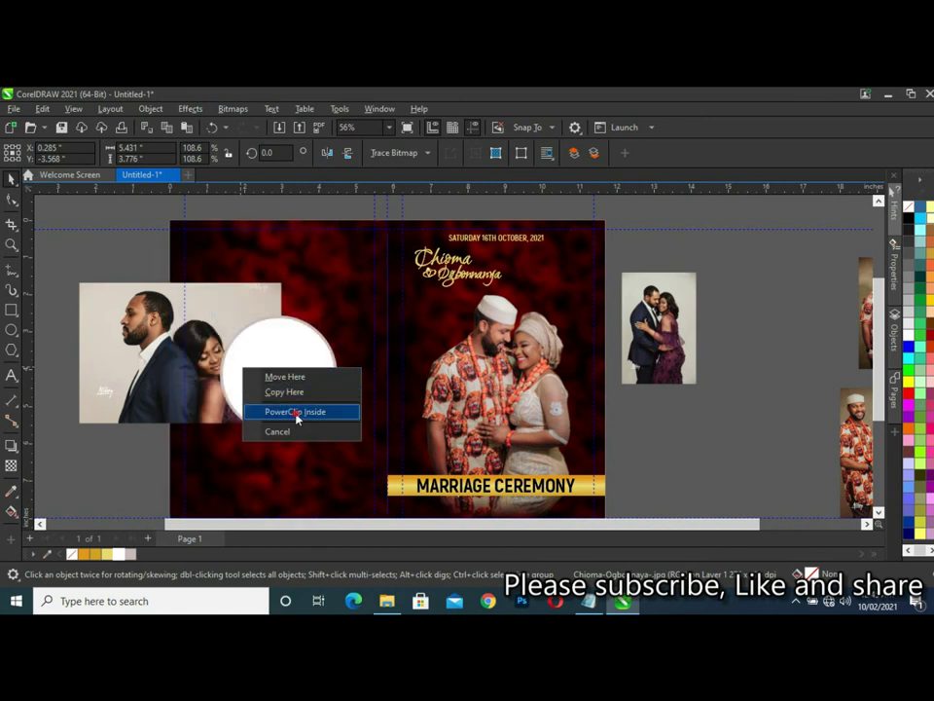
pyautogui.click(296, 412)
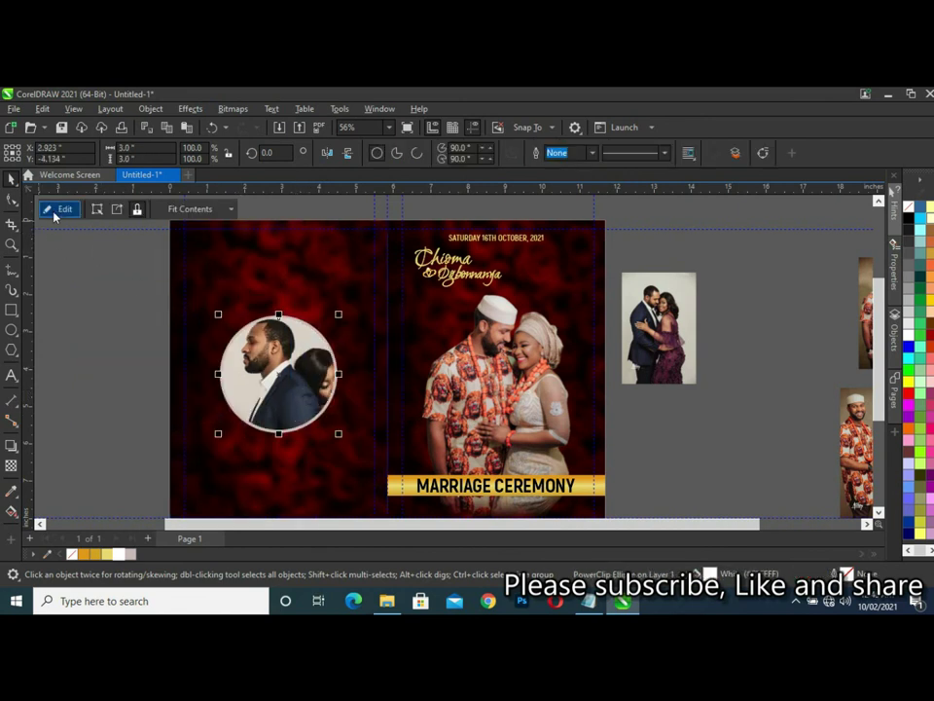
# Edit the PowerClip to shrink and position the portrait within the circle.
pyautogui.click(60, 209)
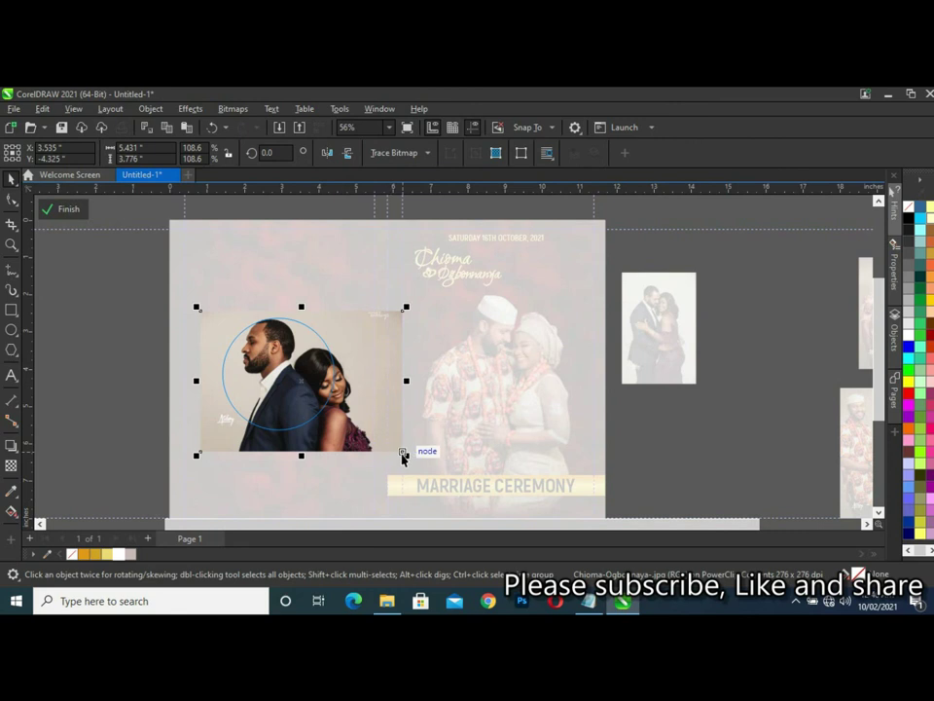
pyautogui.moveTo(402, 454); pyautogui.dragTo(377, 435)
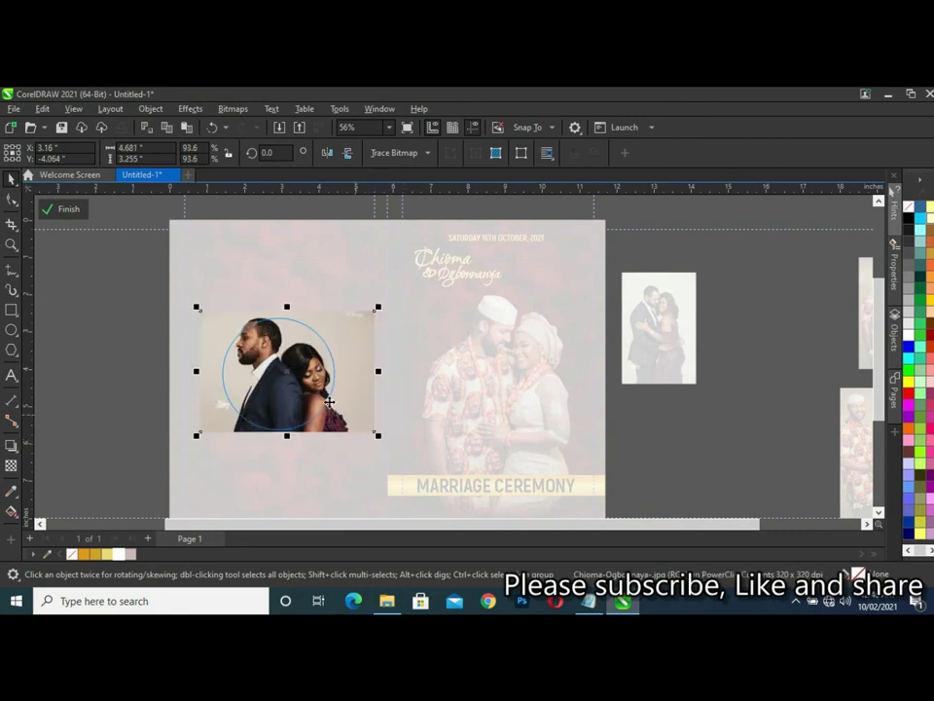
pyautogui.moveTo(197, 308); pyautogui.dragTo(206, 314)
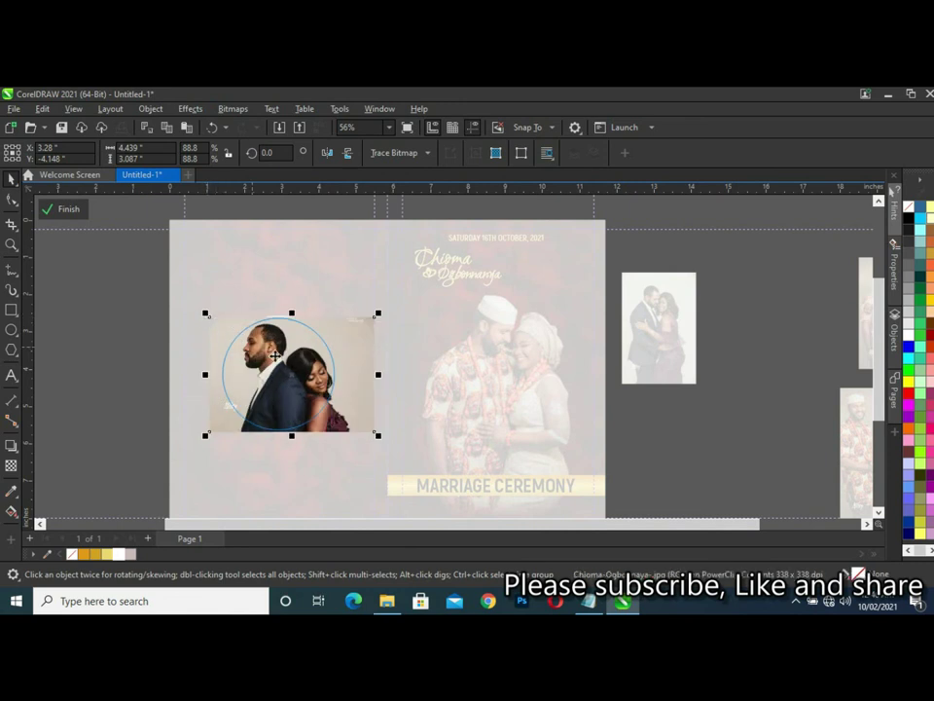
pyautogui.moveTo(279, 359); pyautogui.dragTo(276, 358)
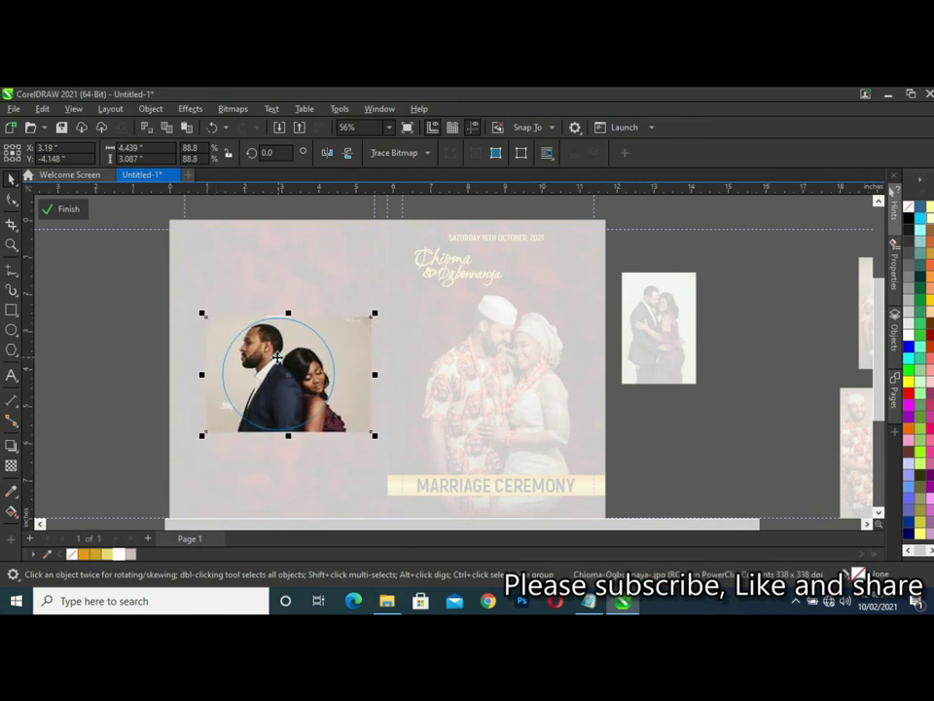
pyautogui.click(110, 336)
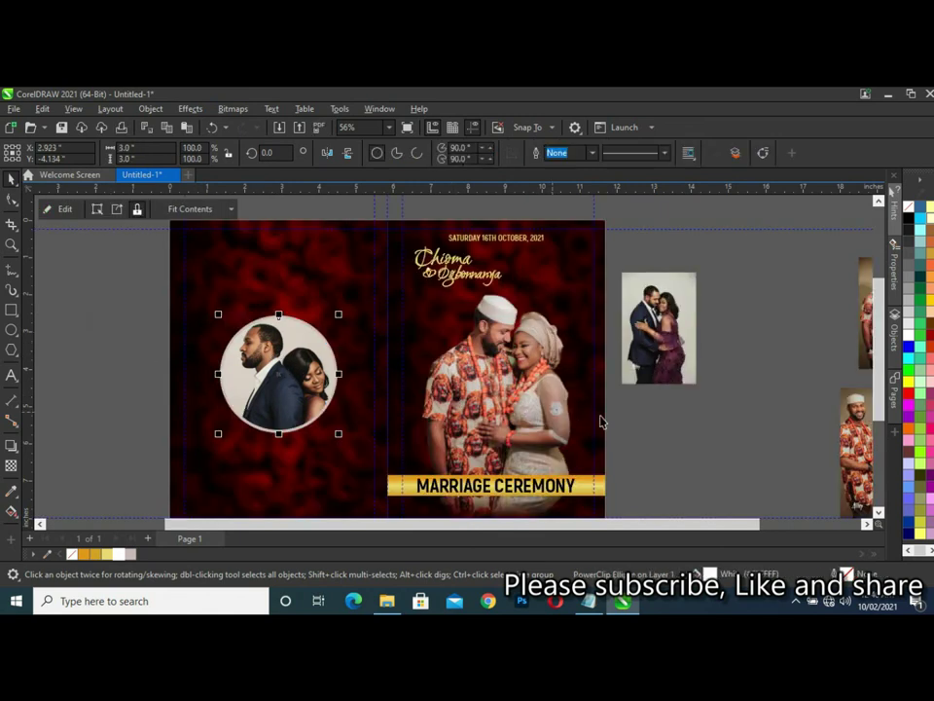
pyautogui.click(694, 431)
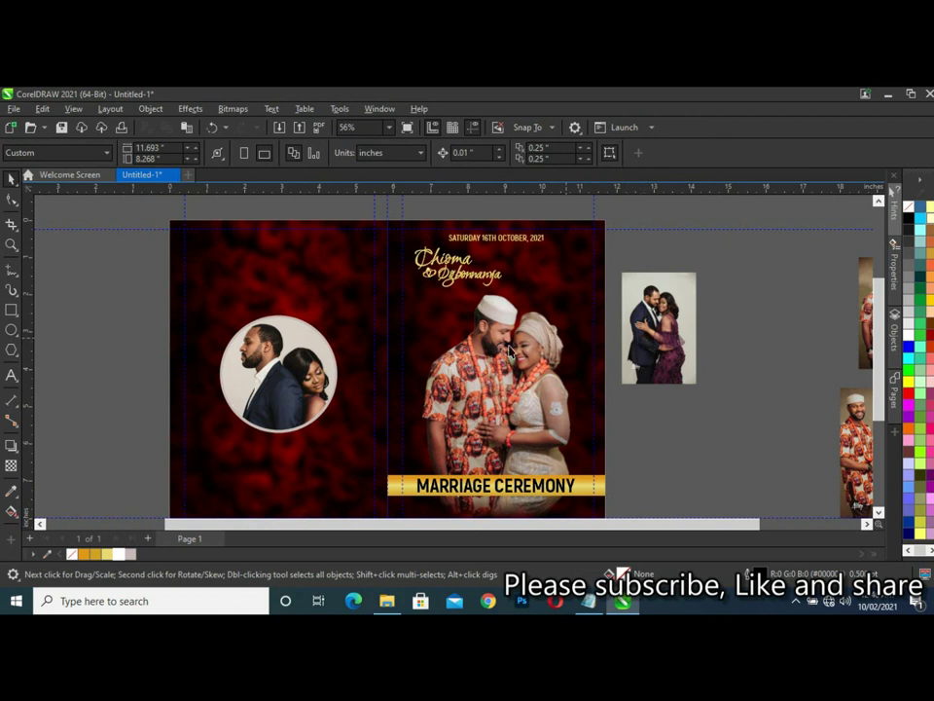
pyautogui.scroll(1, 337, 362)
pyautogui.scroll(2, 330, 361)
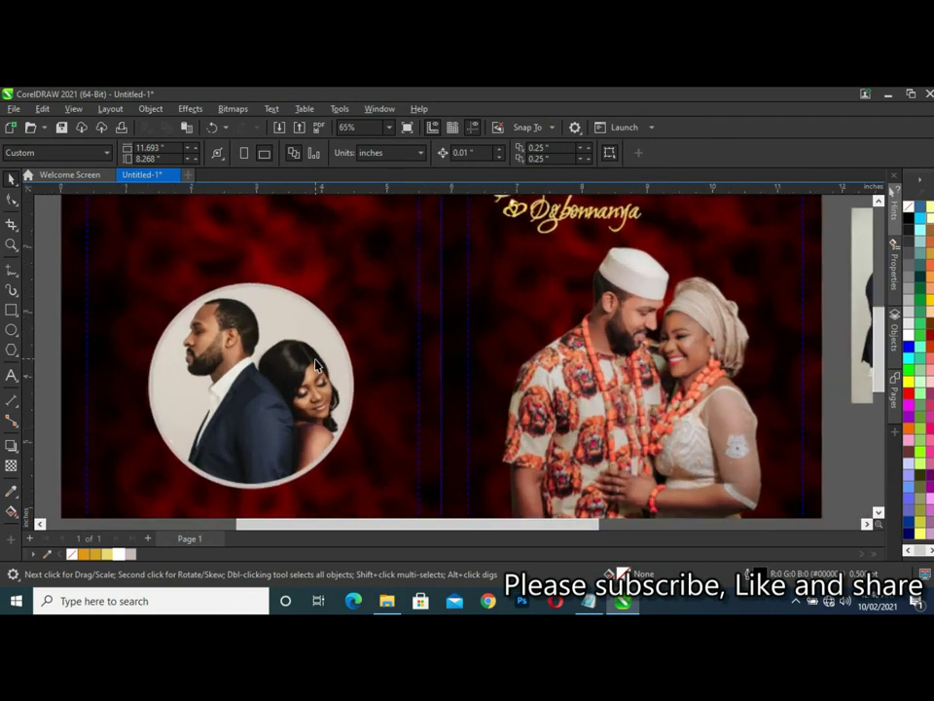
pyautogui.scroll(1, 321, 359)
pyautogui.scroll(-1, 319, 359)
pyautogui.scroll(-1, 313, 358)
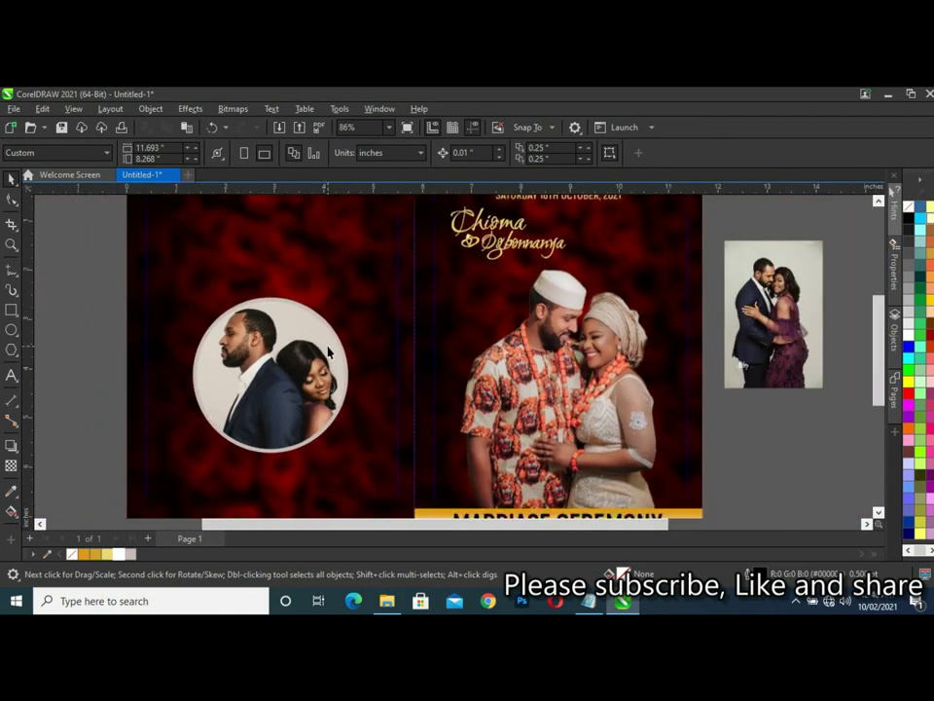
pyautogui.scroll(1, 312, 354)
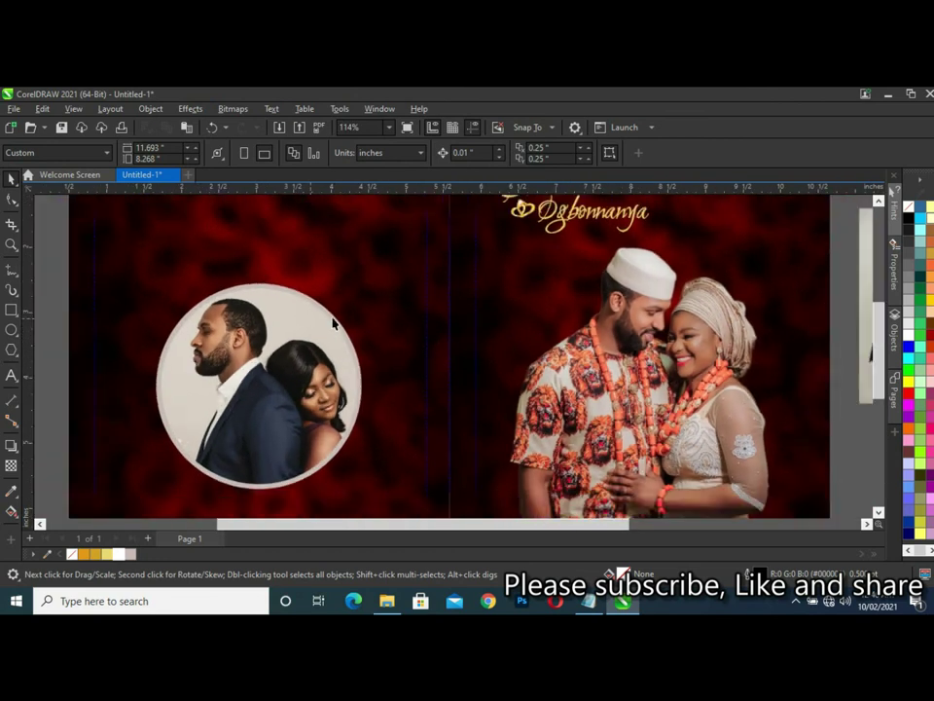
pyautogui.scroll(-2, 345, 331)
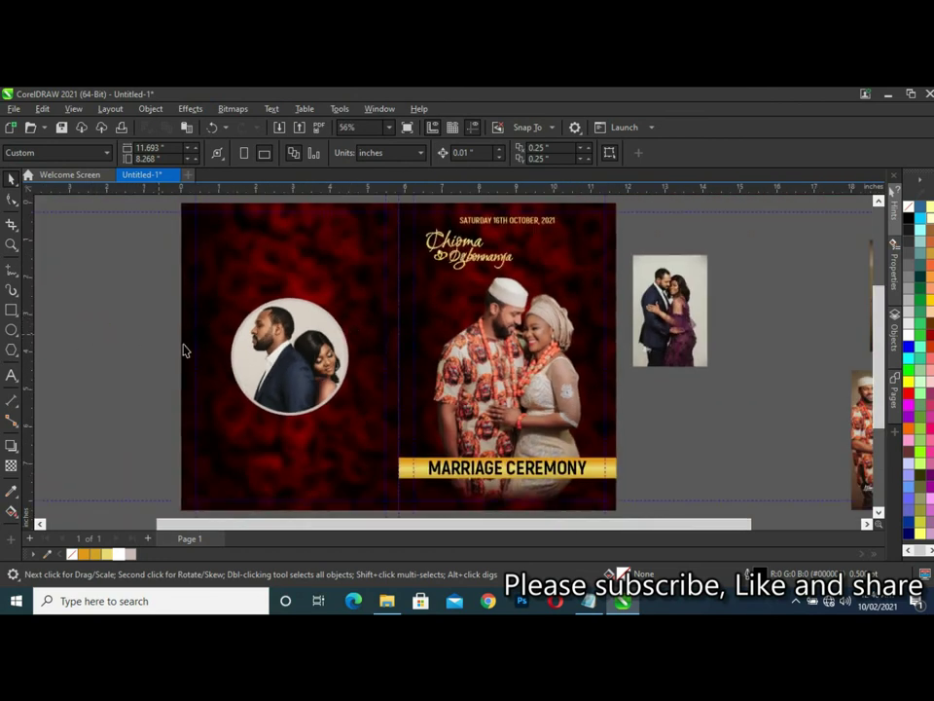
pyautogui.scroll(1, 169, 358)
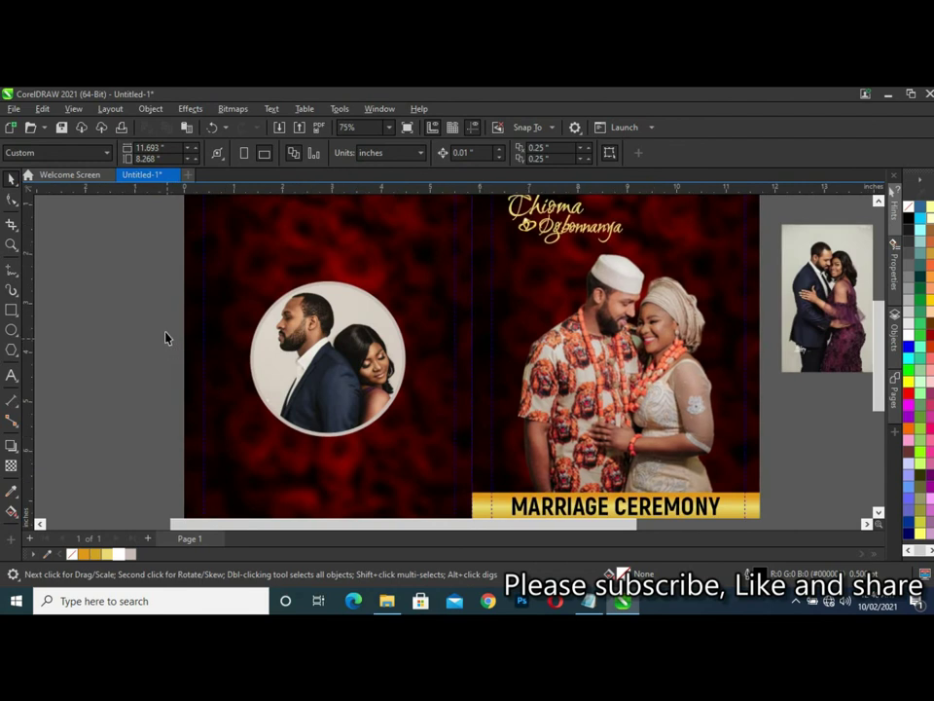
pyautogui.scroll(1, 162, 319)
pyautogui.scroll(1, 163, 319)
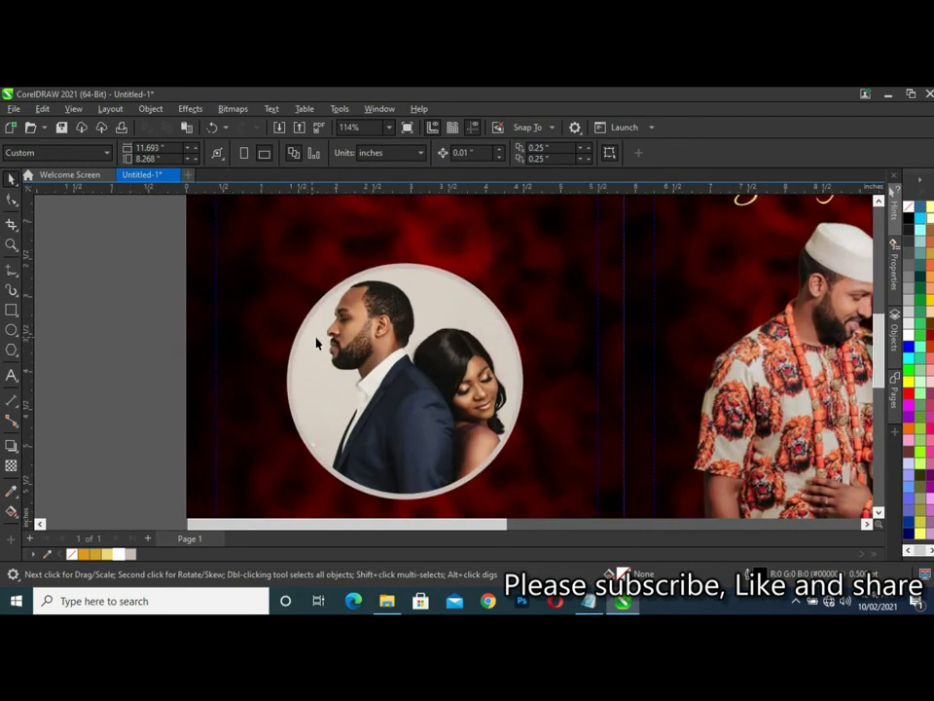
# Enlarge the circular photo slightly and make its light ring whiter.
pyautogui.click(300, 332)
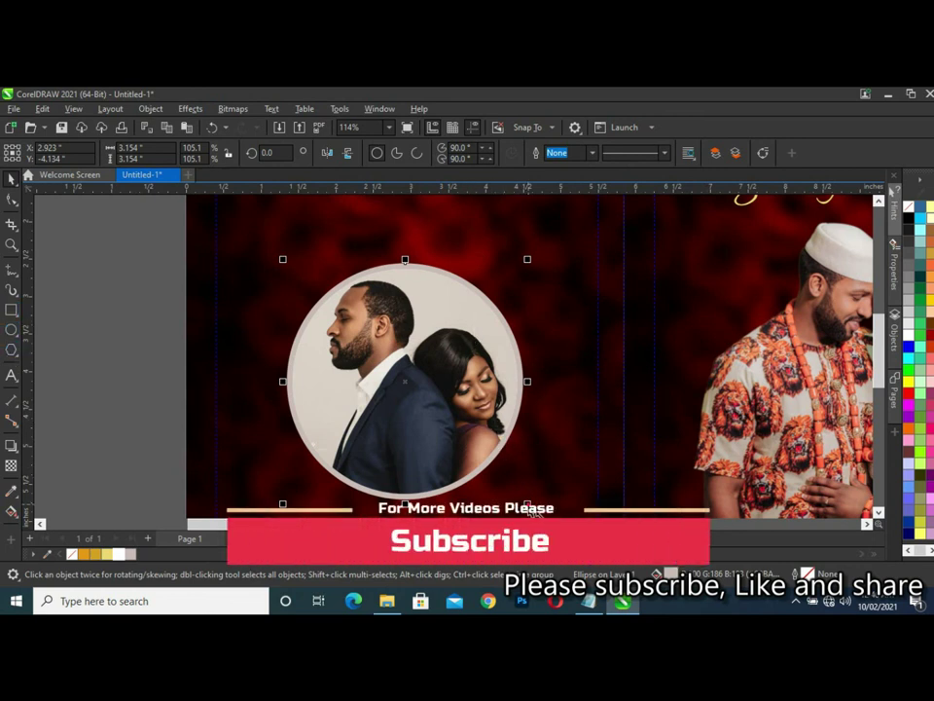
pyautogui.moveTo(533, 510); pyautogui.dragTo(534, 488)
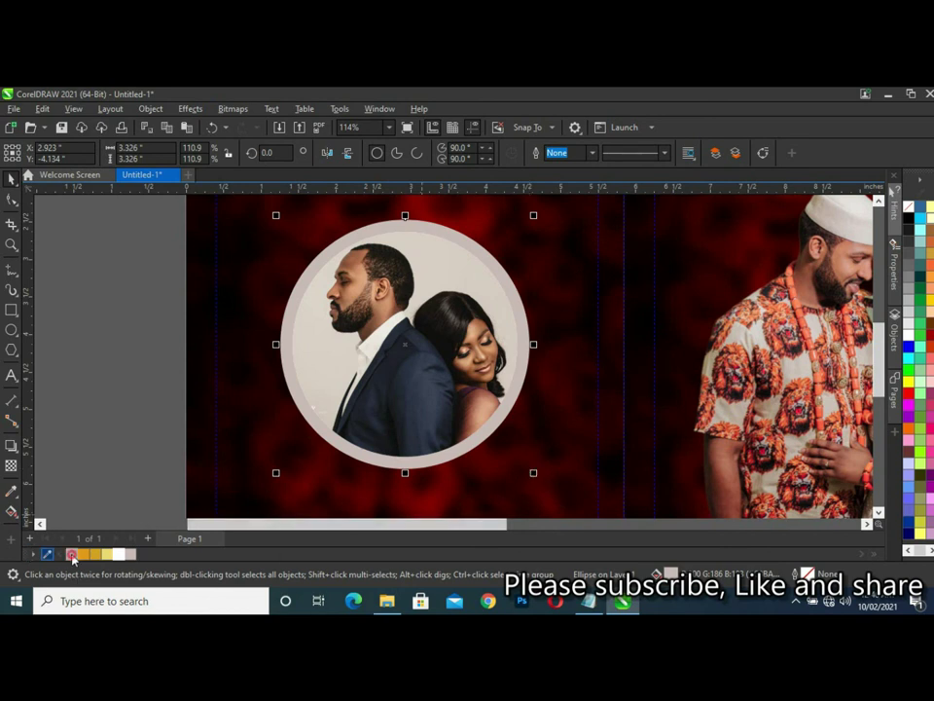
pyautogui.click(71, 554)
# Give the circular photo a 1.5 pt dashed gold outline.
pyautogui.rightClick(108, 554)
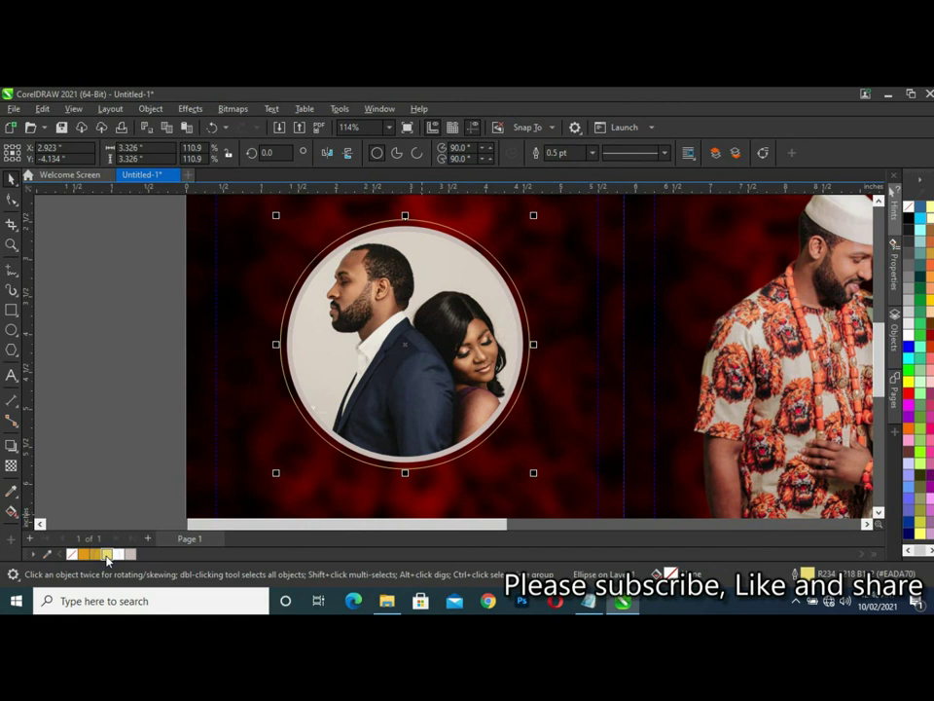
pyautogui.click(592, 152)
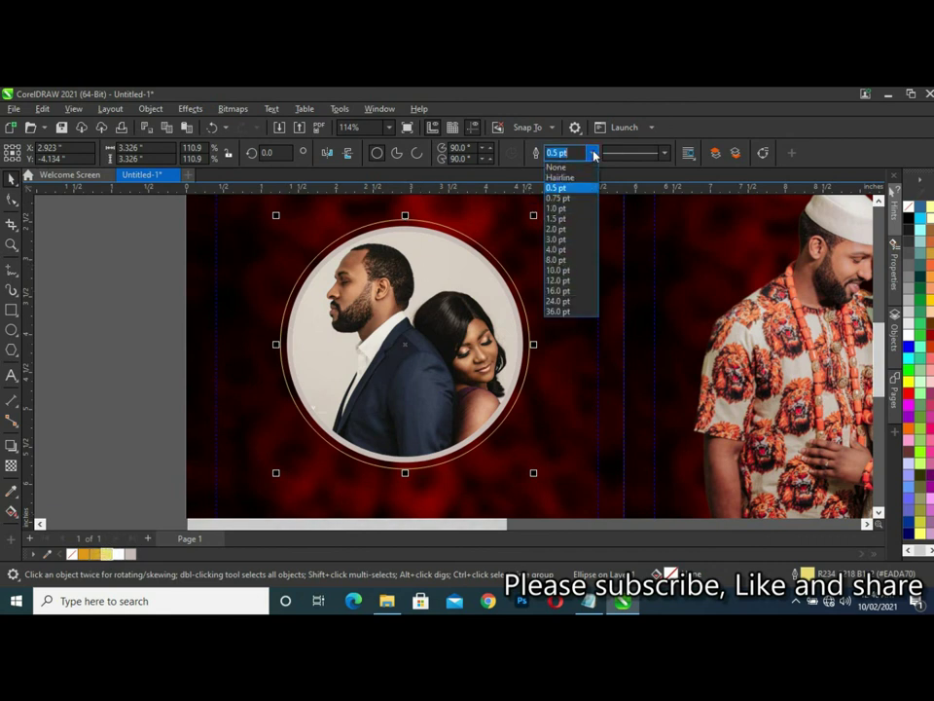
pyautogui.click(562, 219)
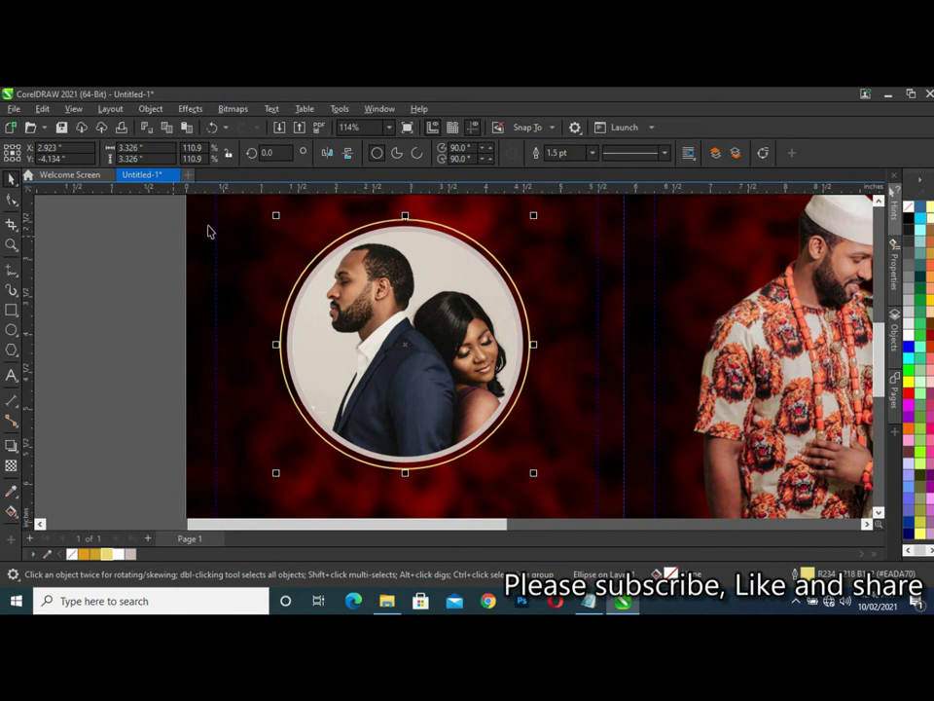
pyautogui.click(665, 153)
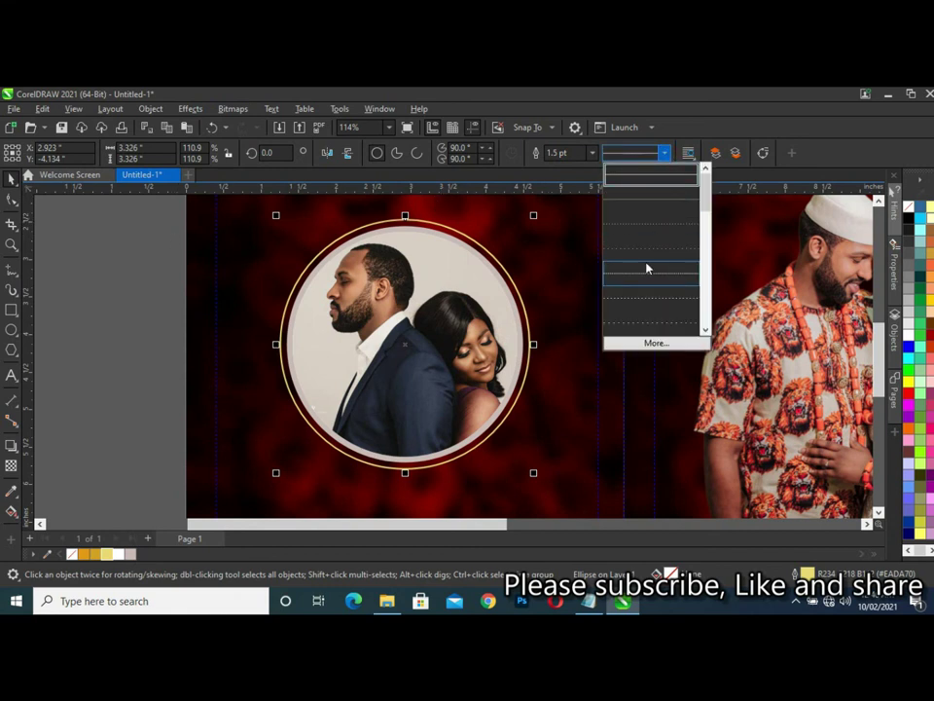
pyautogui.scroll(-1, 645, 282)
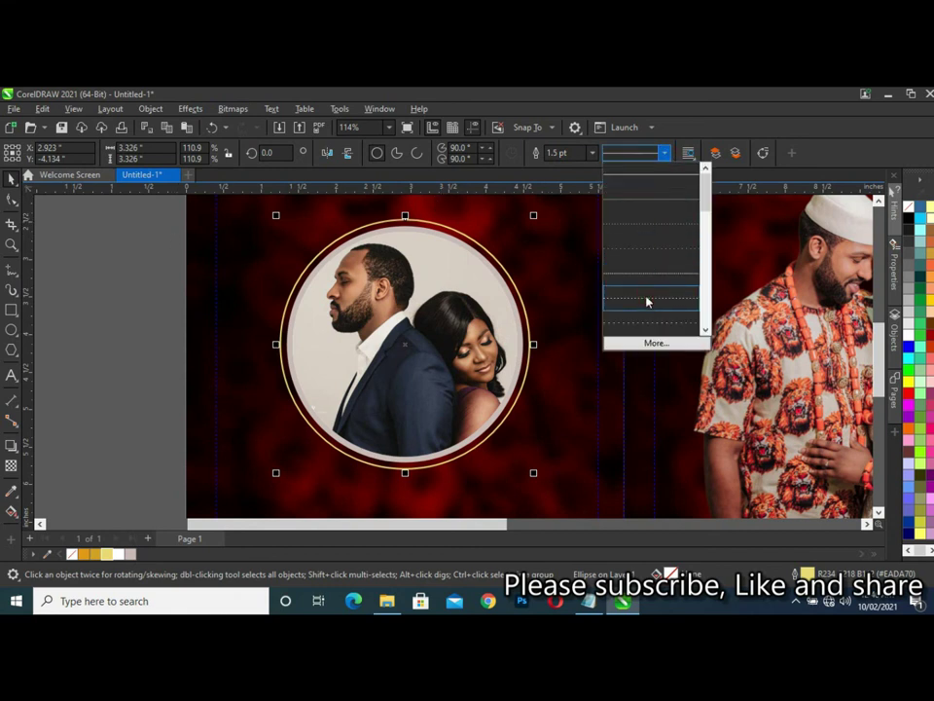
pyautogui.click(647, 302)
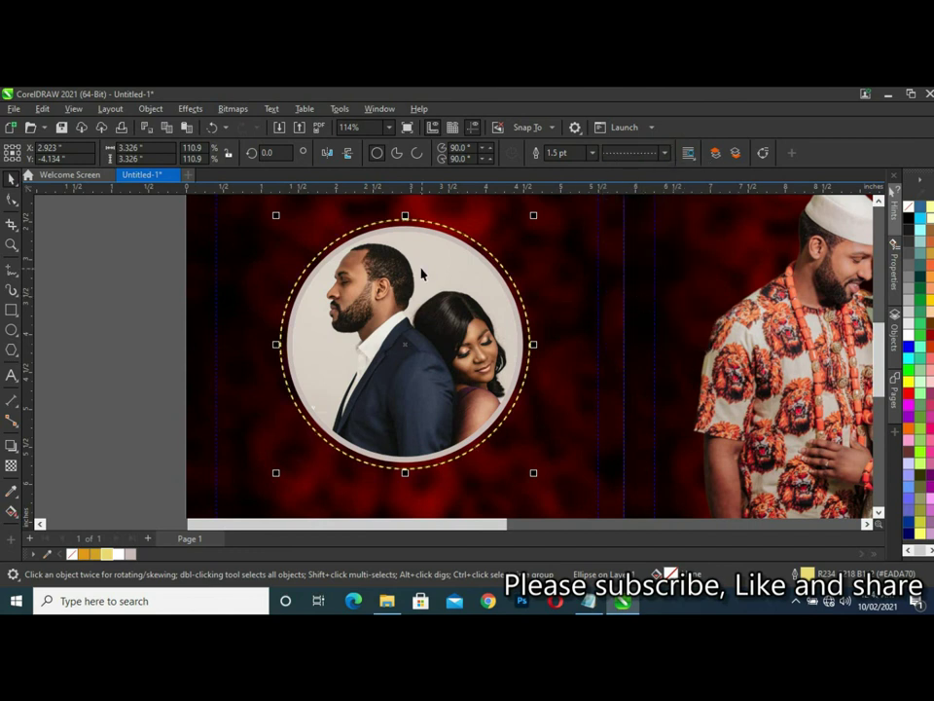
pyautogui.scroll(-1, 428, 273)
pyautogui.scroll(-1, 486, 268)
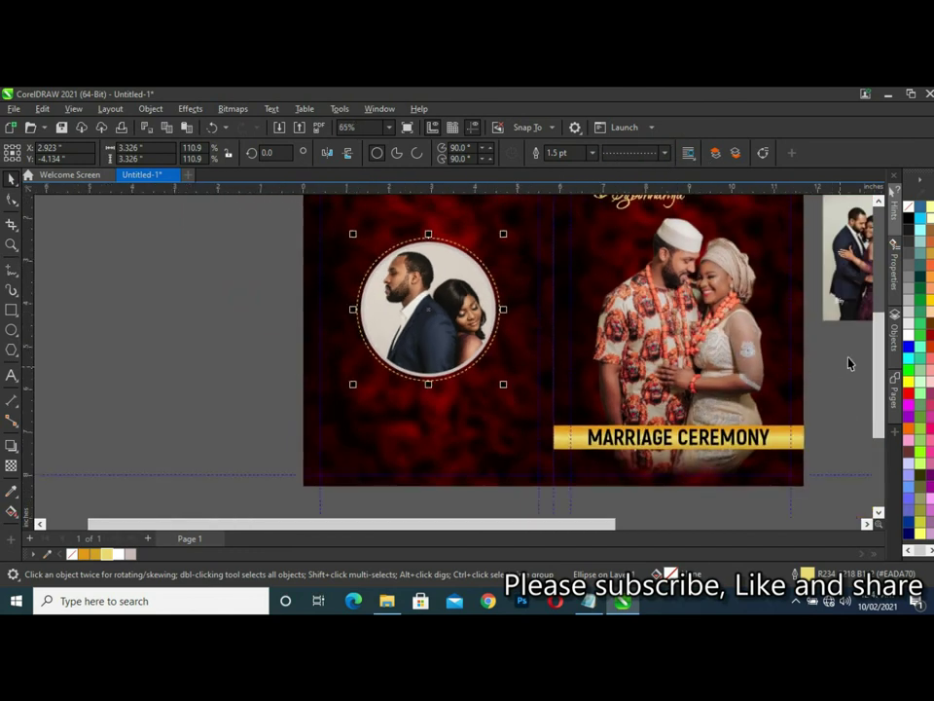
pyautogui.scroll(3, 880, 392)
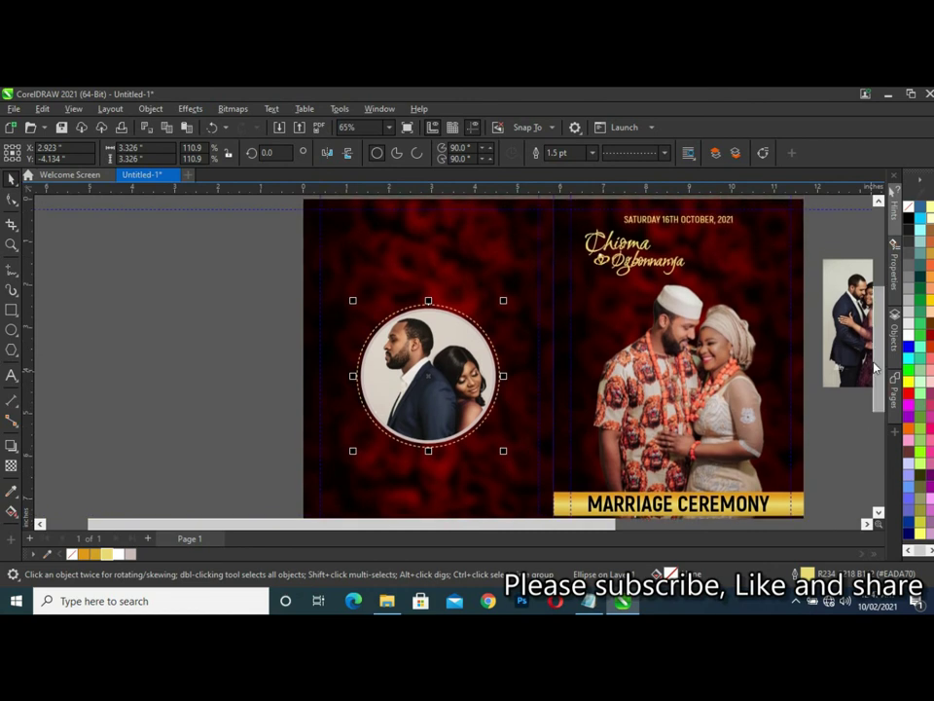
# Move the circular photo with its frame slightly lower on the back cover.
pyautogui.moveTo(250, 269); pyautogui.dragTo(524, 457)
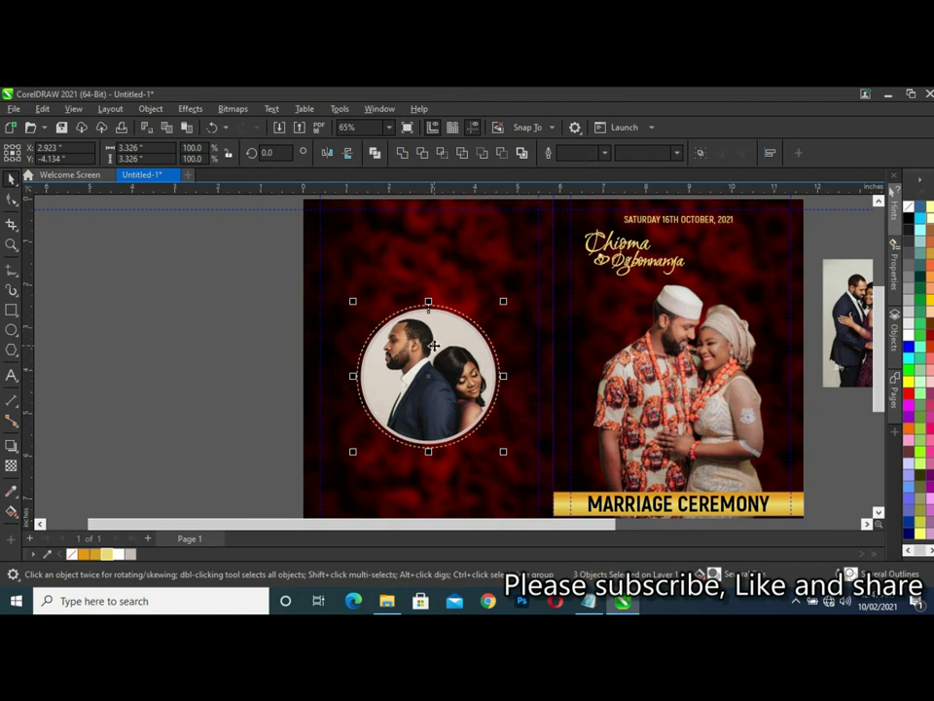
pyautogui.moveTo(429, 362); pyautogui.dragTo(426, 367)
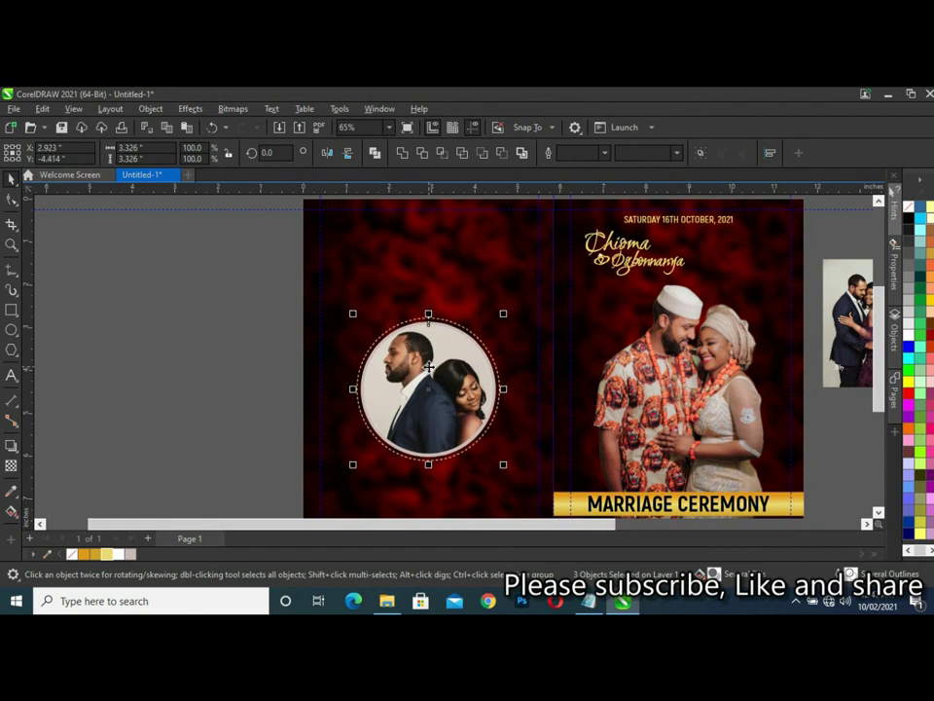
pyautogui.click(229, 339)
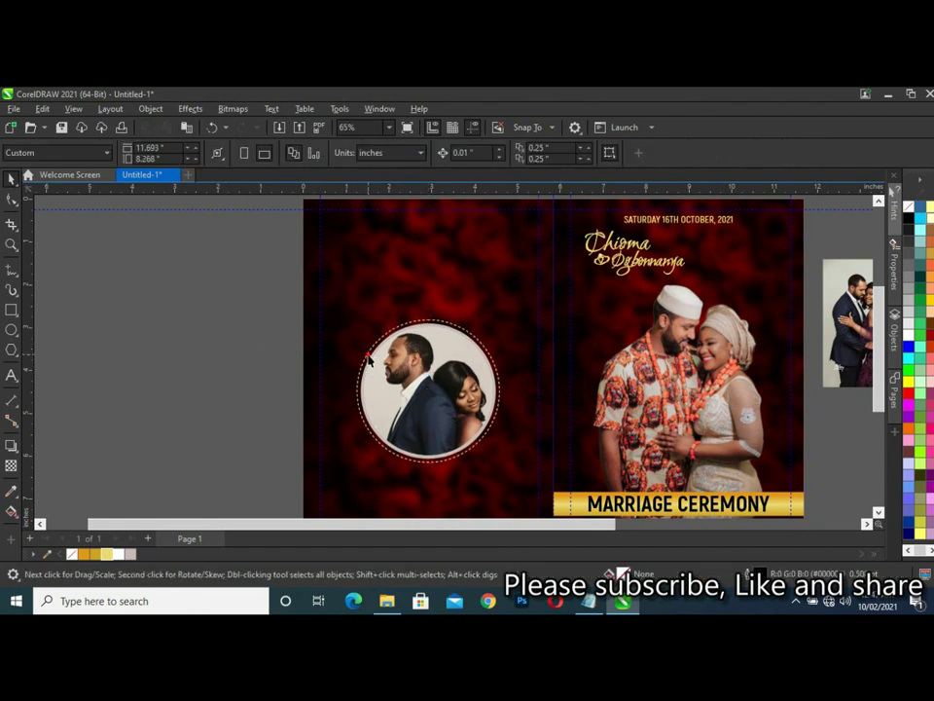
# Set the circle's dashed outline width to 2.0 pt.
pyautogui.click(368, 360)
pyautogui.click(595, 157)
pyautogui.click(562, 206)
pyautogui.click(264, 304)
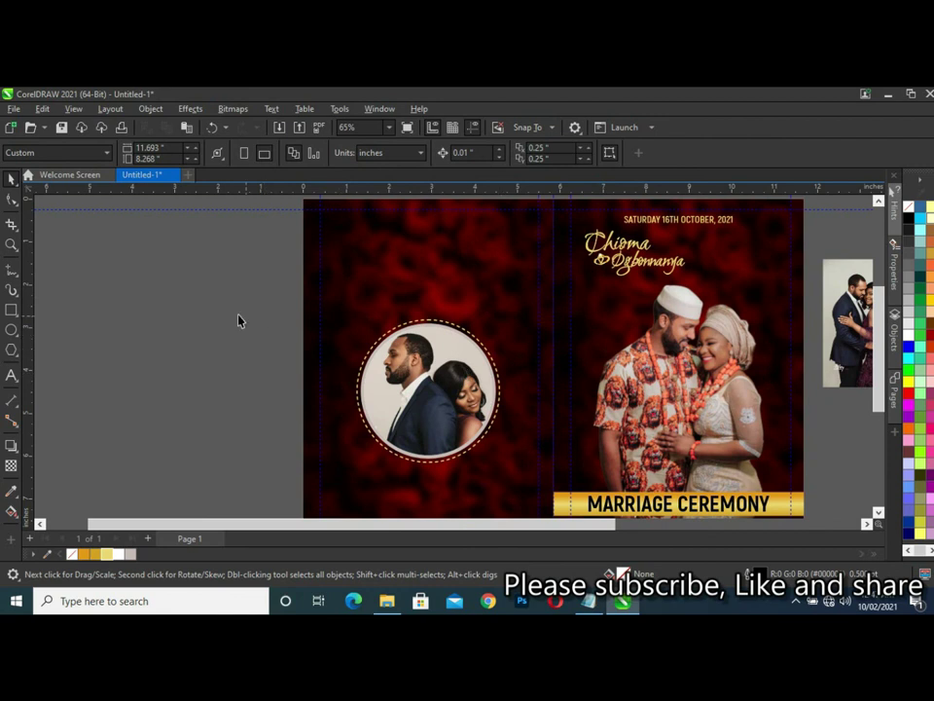
pyautogui.click(9, 310)
# Draw a tall rectangle beside the page and fill it pale pinkish-grey.
pyautogui.moveTo(90, 264); pyautogui.dragTo(178, 405)
pyautogui.press('space')
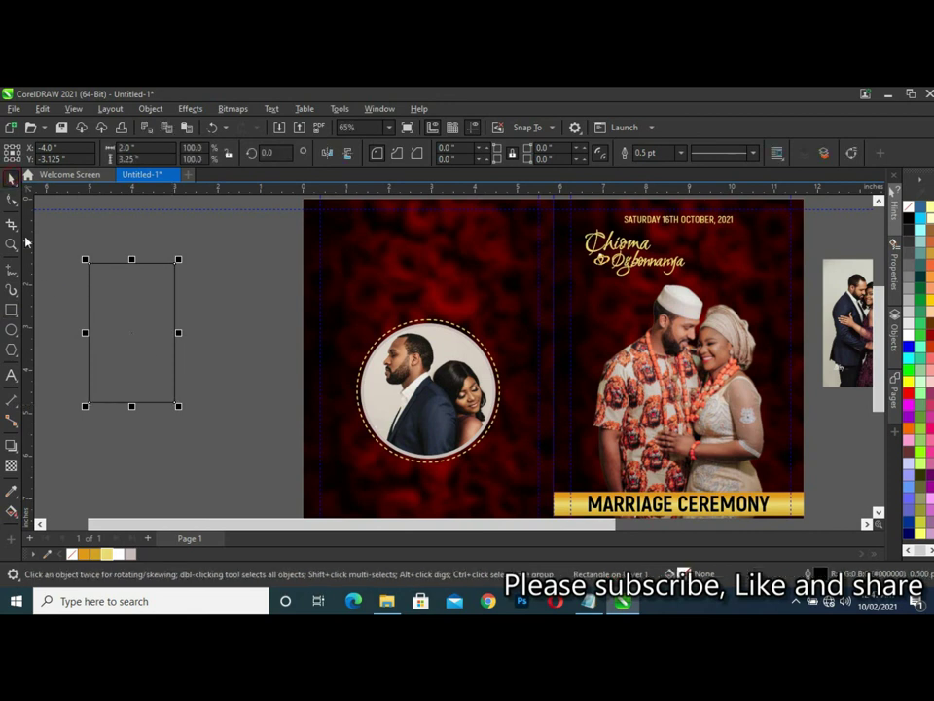
pyautogui.moveTo(142, 370); pyautogui.dragTo(114, 367)
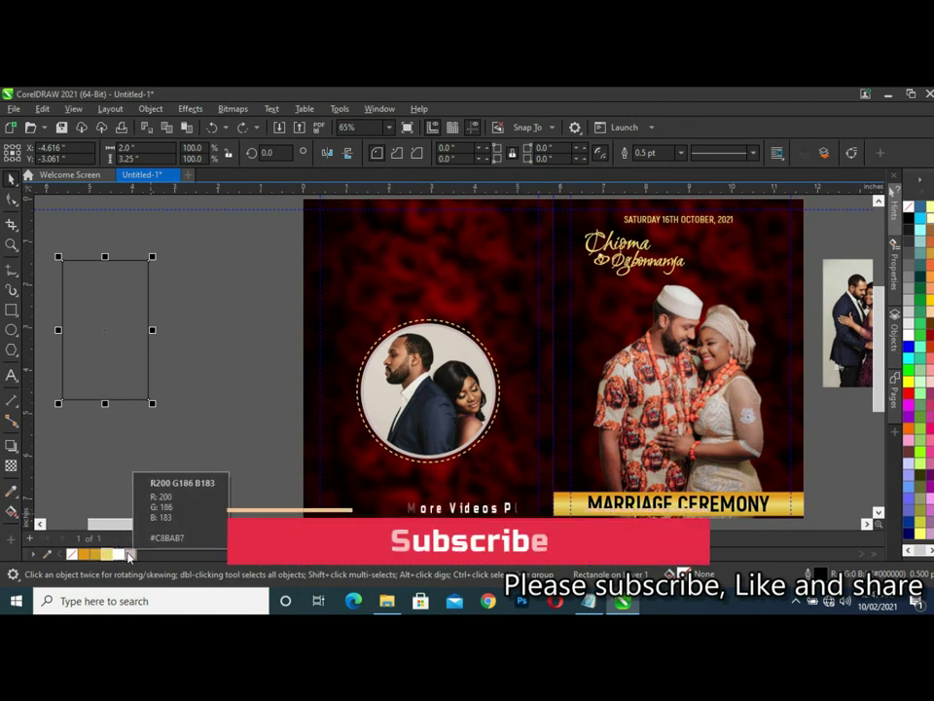
pyautogui.click(131, 554)
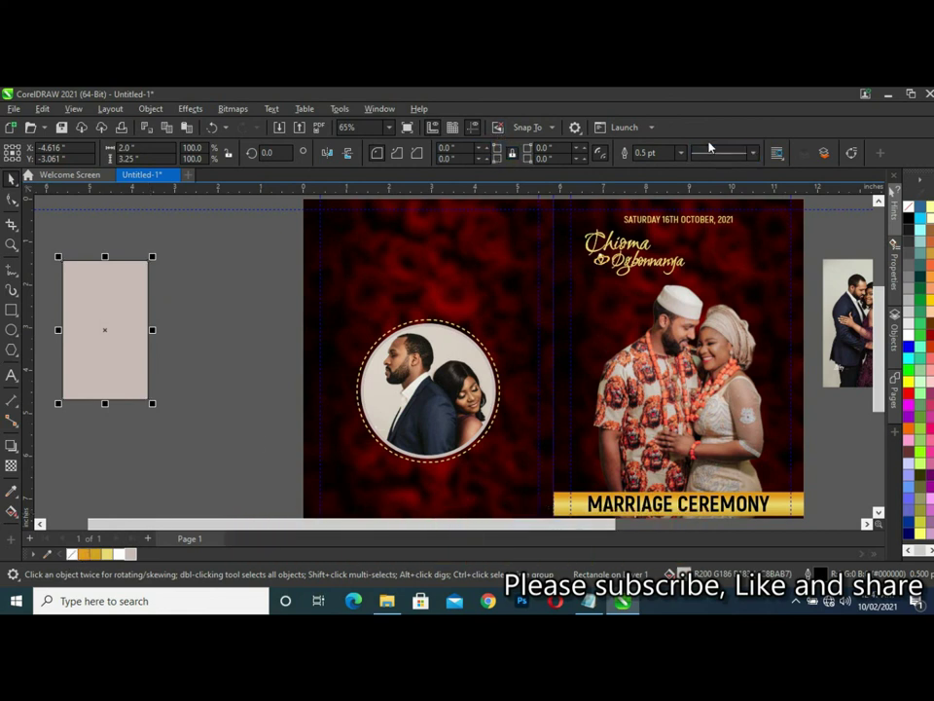
# Give the rectangle an 8.0 pt outline and convert the outline to a separate object.
pyautogui.click(681, 154)
pyautogui.click(640, 248)
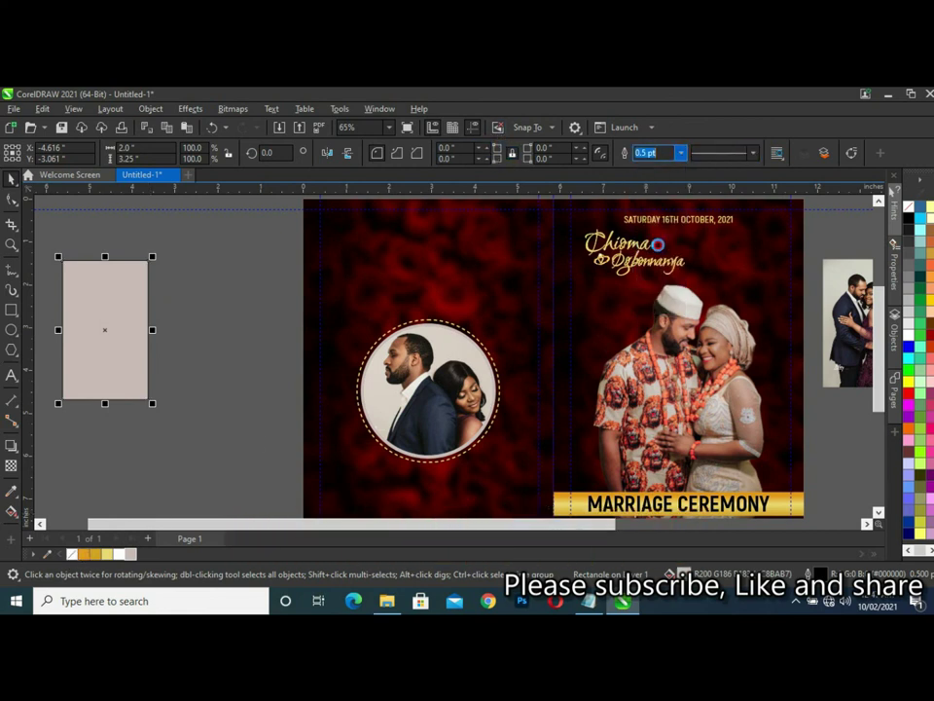
pyautogui.click(681, 153)
pyautogui.click(646, 260)
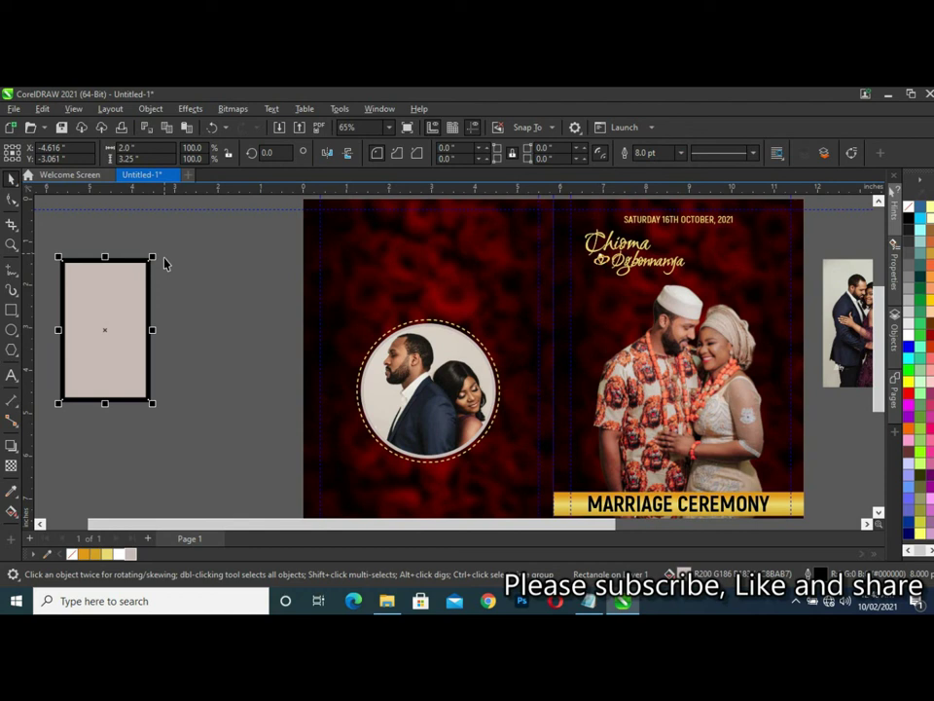
pyautogui.moveTo(107, 305); pyautogui.dragTo(168, 305)
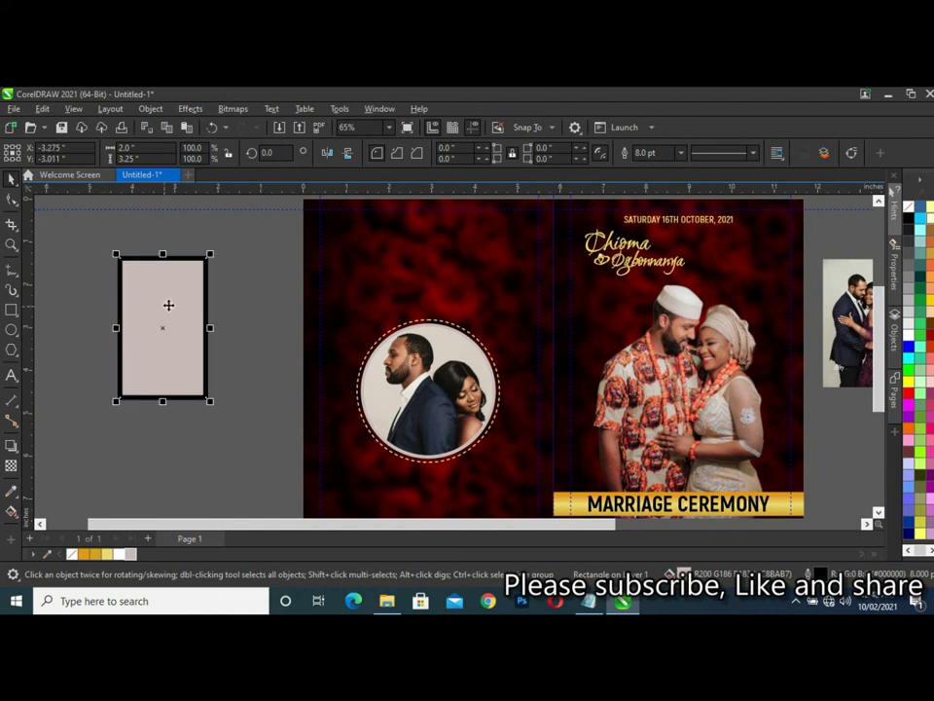
pyautogui.click(105, 110)
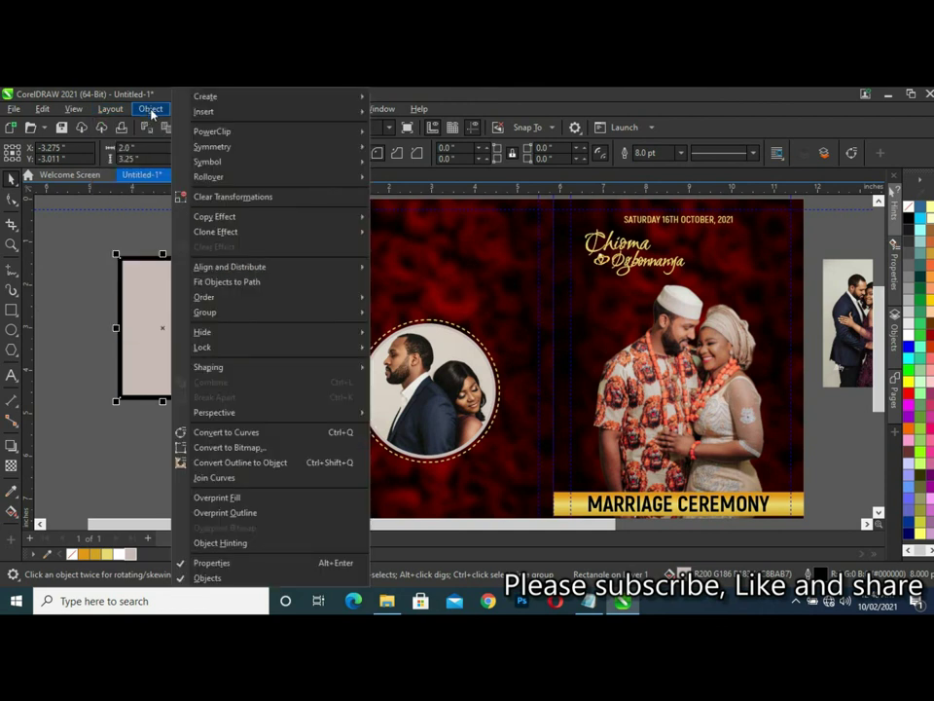
pyautogui.click(235, 462)
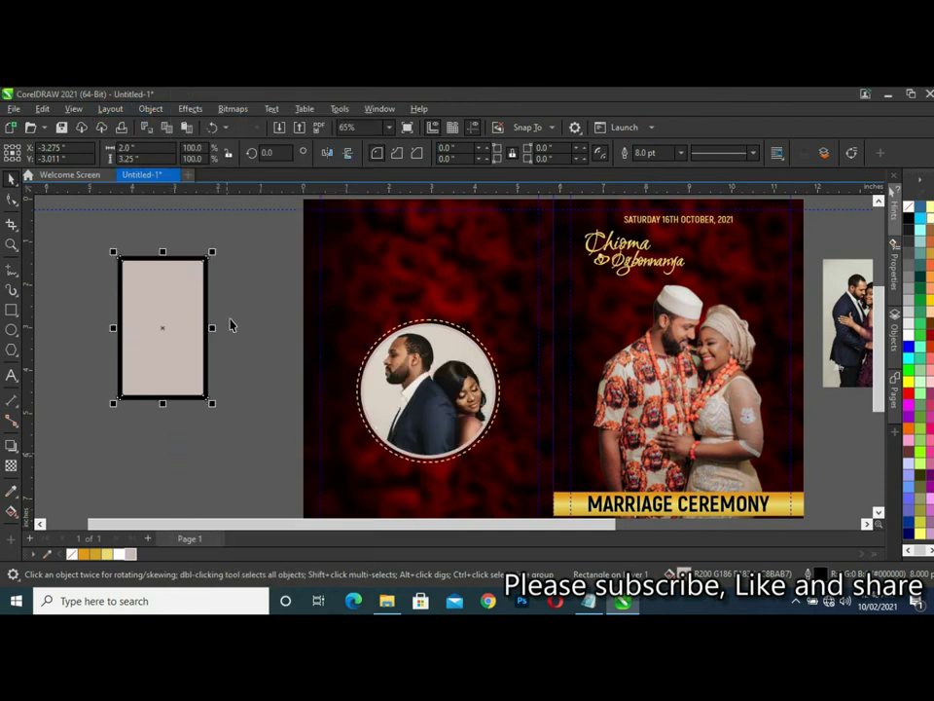
# Drag a diagonal fountain fill across the border and set its start stop to an orange sampled from the photo.
pyautogui.click(12, 510)
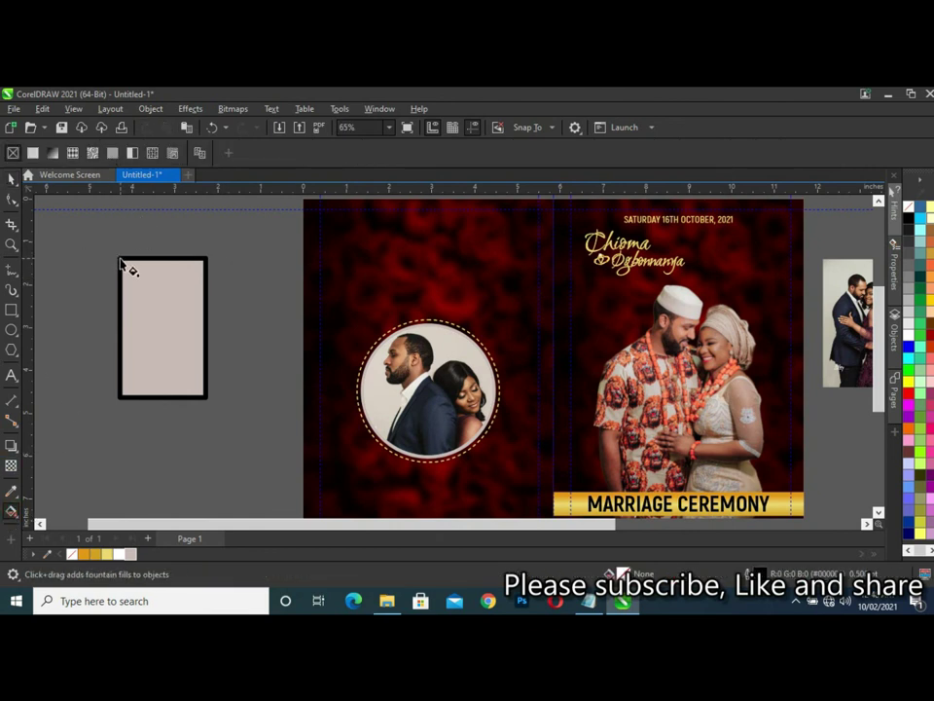
pyautogui.click(202, 397)
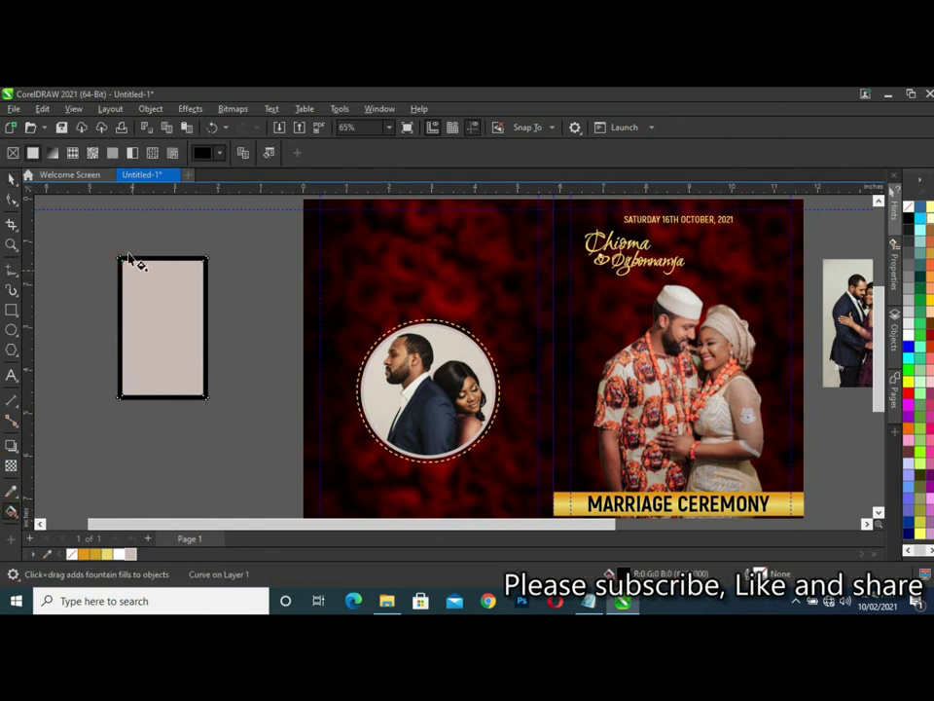
pyautogui.moveTo(120, 255); pyautogui.dragTo(205, 385)
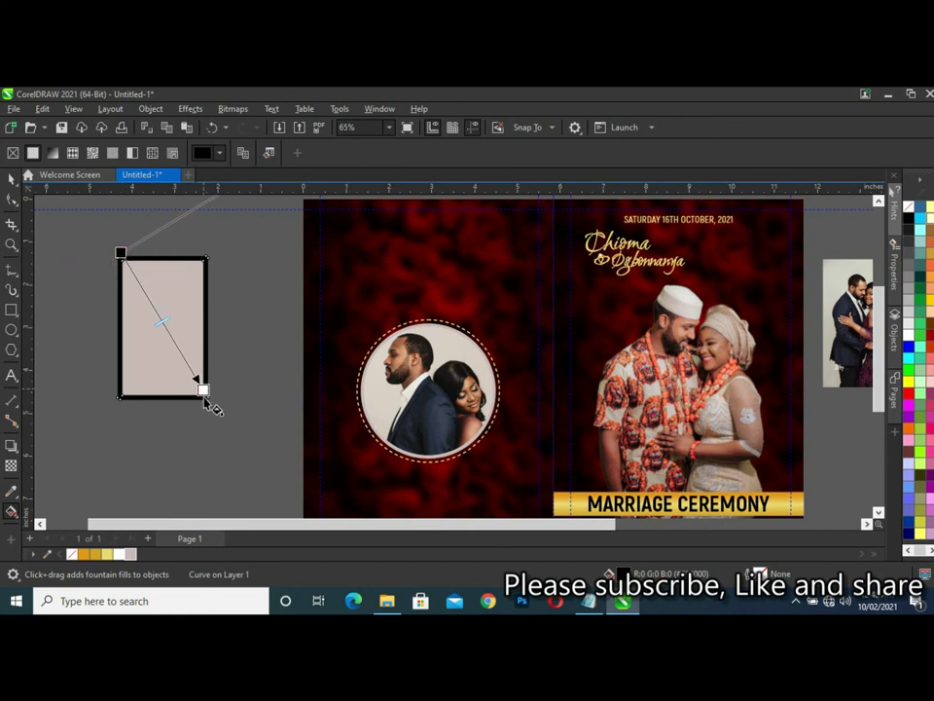
pyautogui.click(121, 253)
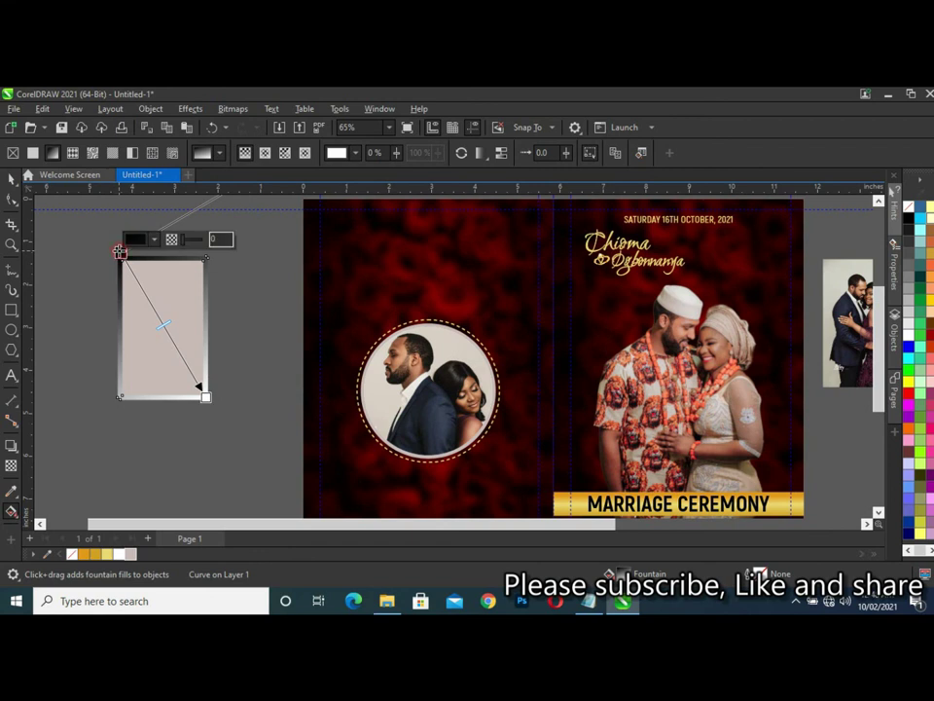
pyautogui.click(153, 242)
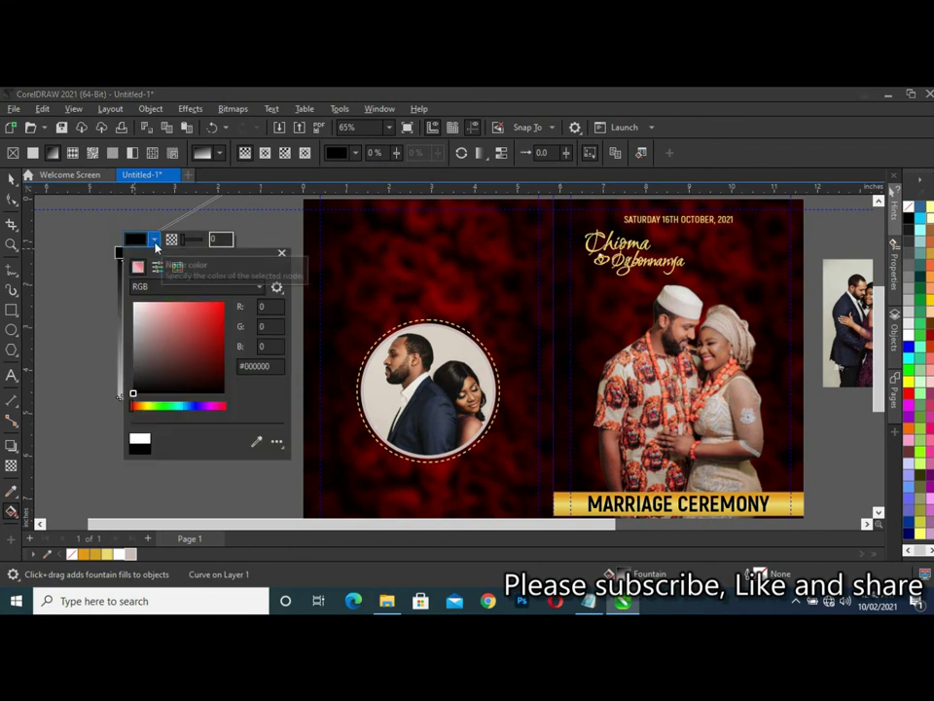
pyautogui.click(256, 443)
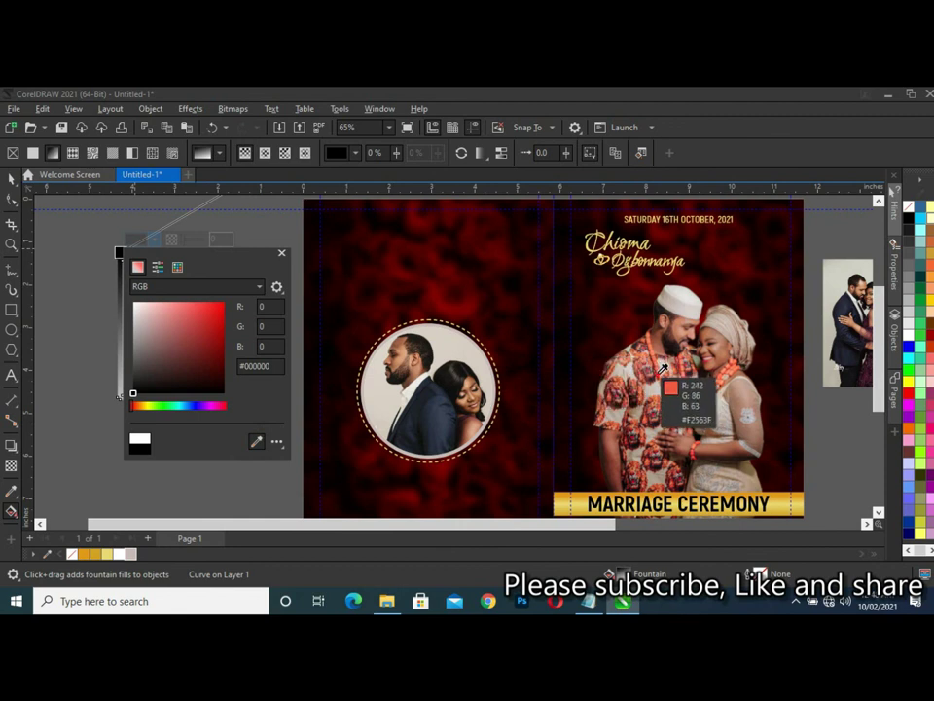
pyautogui.click(664, 368)
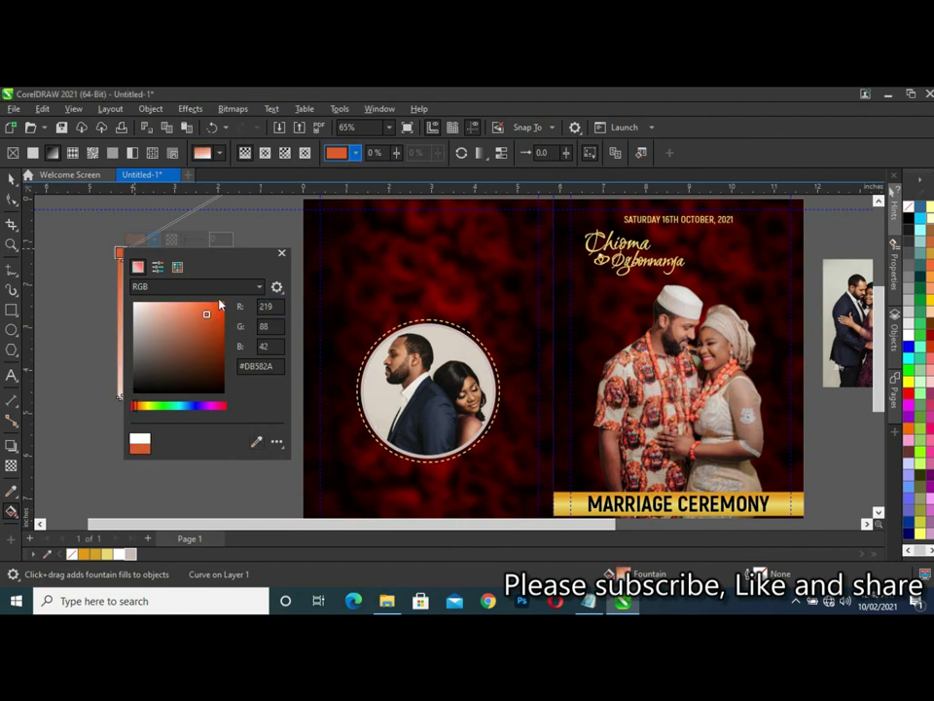
pyautogui.click(130, 379)
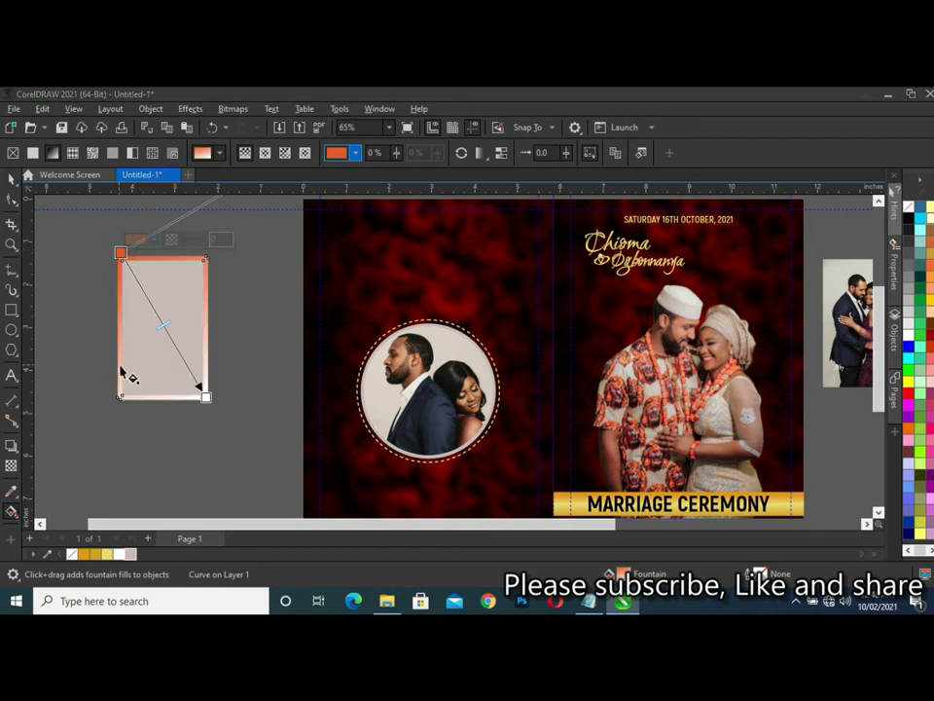
# Set the gradient's end stop to a tan orange sampled from the photo.
pyautogui.click(205, 397)
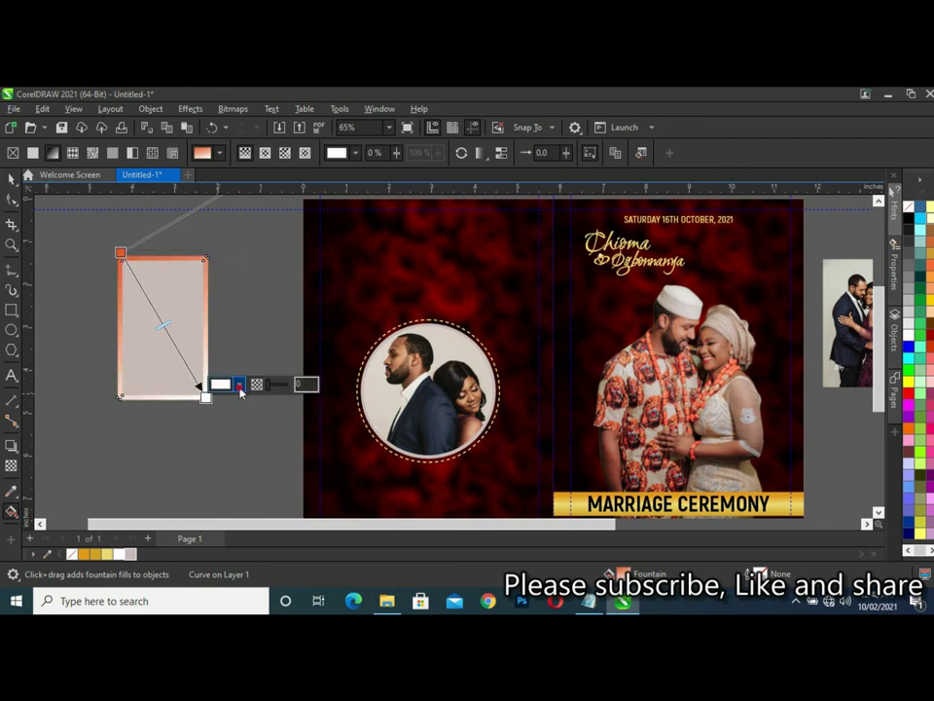
pyautogui.click(240, 387)
pyautogui.click(340, 357)
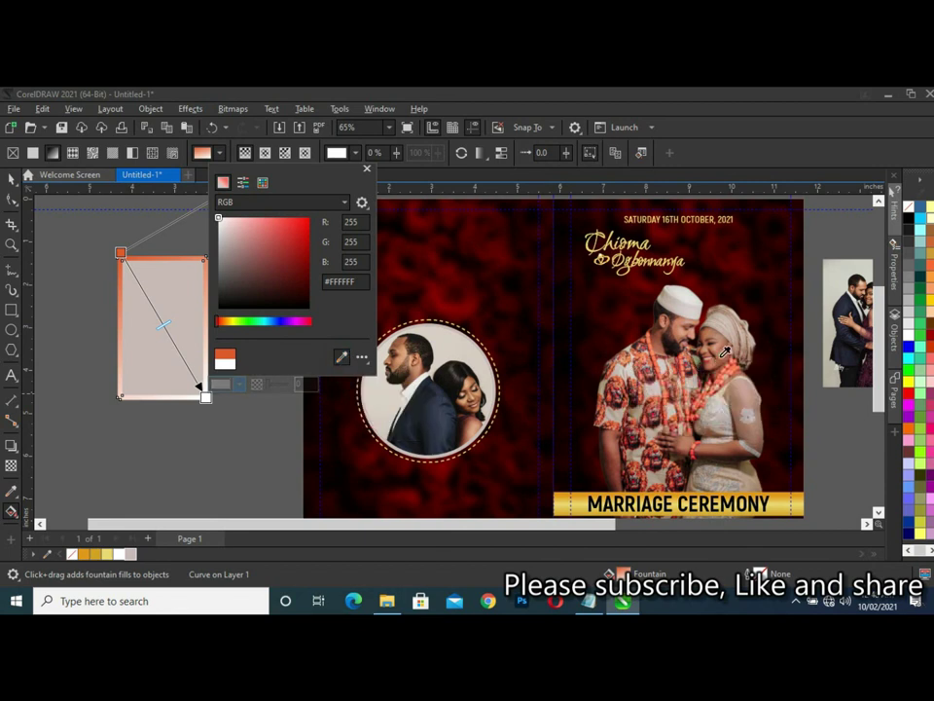
pyautogui.click(725, 352)
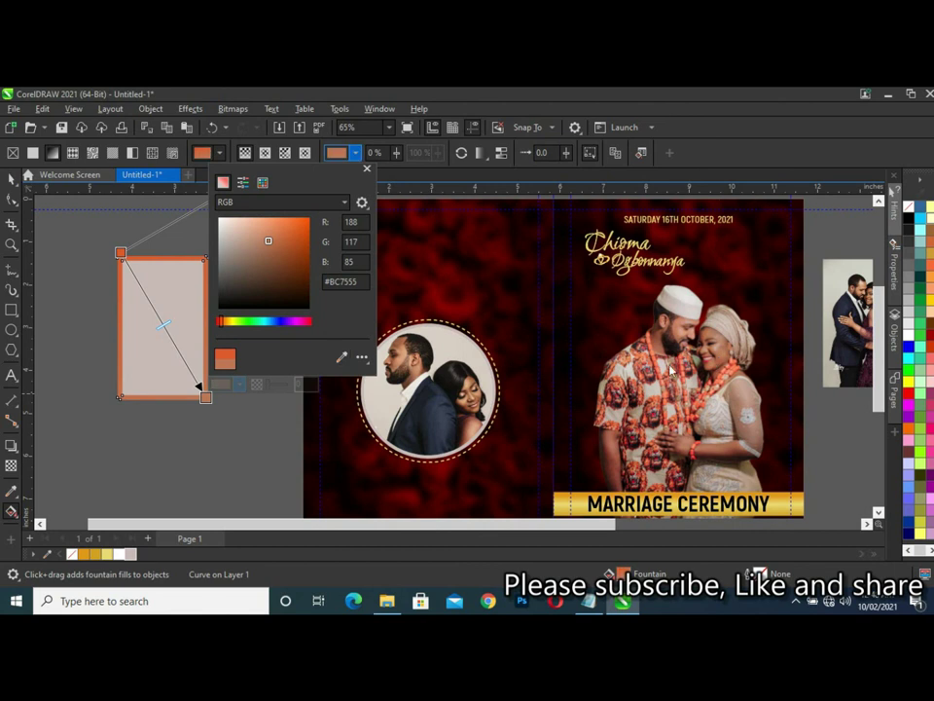
pyautogui.click(166, 333)
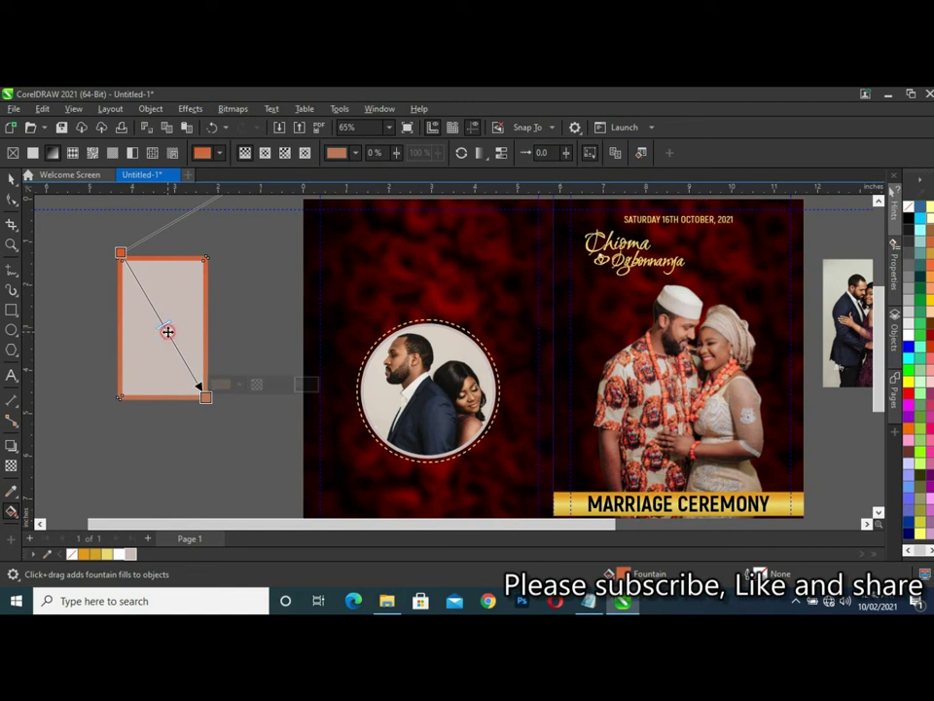
# Add a middle colour stop at 51% and begin sampling its colour from the photo.
pyautogui.doubleClick(168, 333)
pyautogui.moveTo(166, 331); pyautogui.dragTo(164, 326)
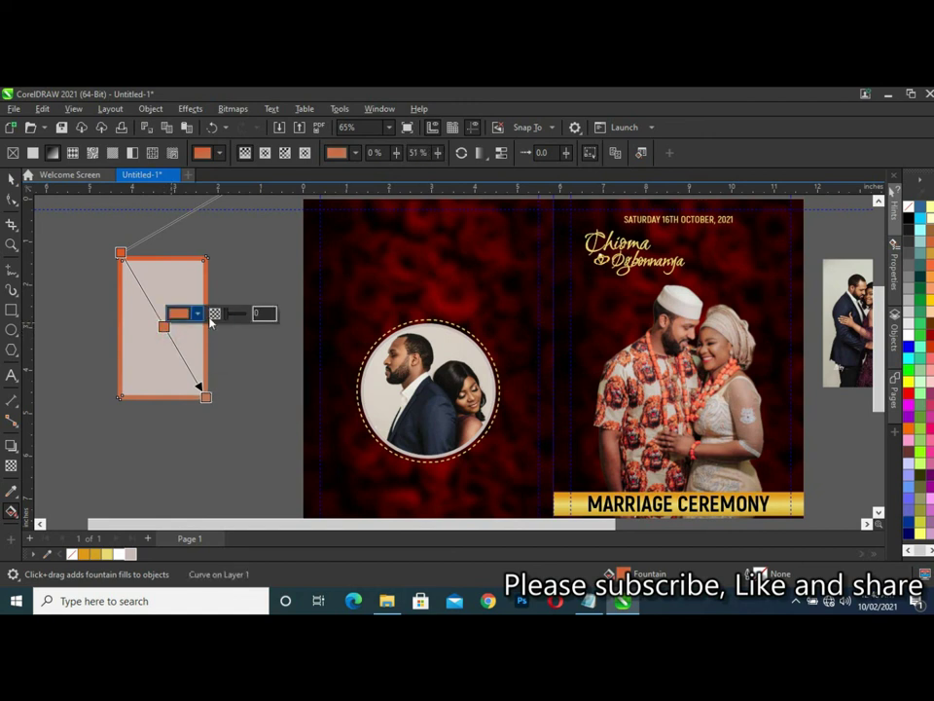
pyautogui.click(197, 313)
pyautogui.click(301, 516)
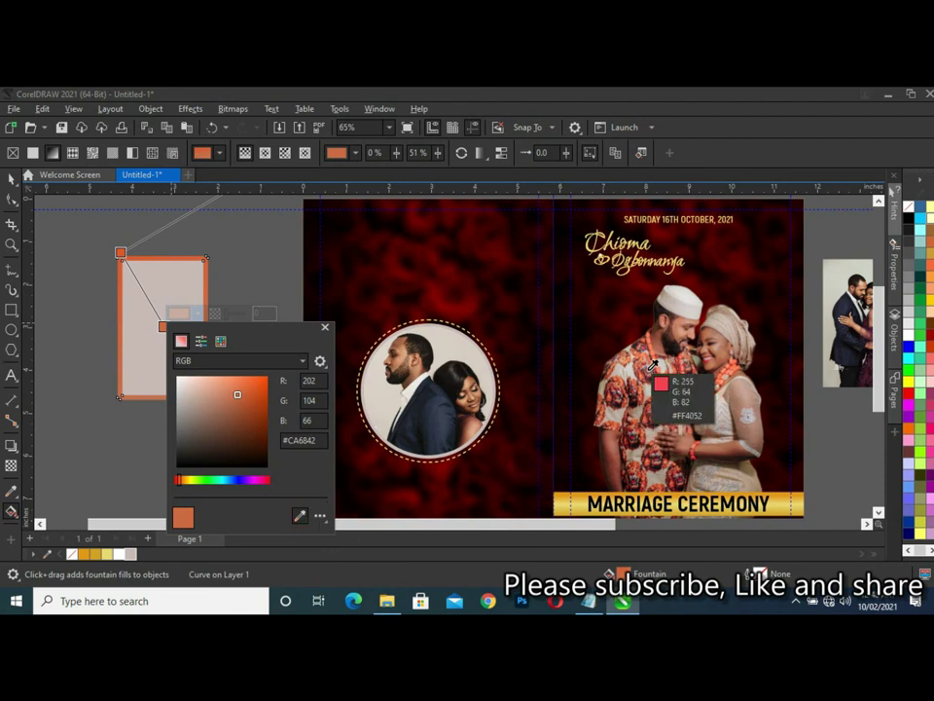
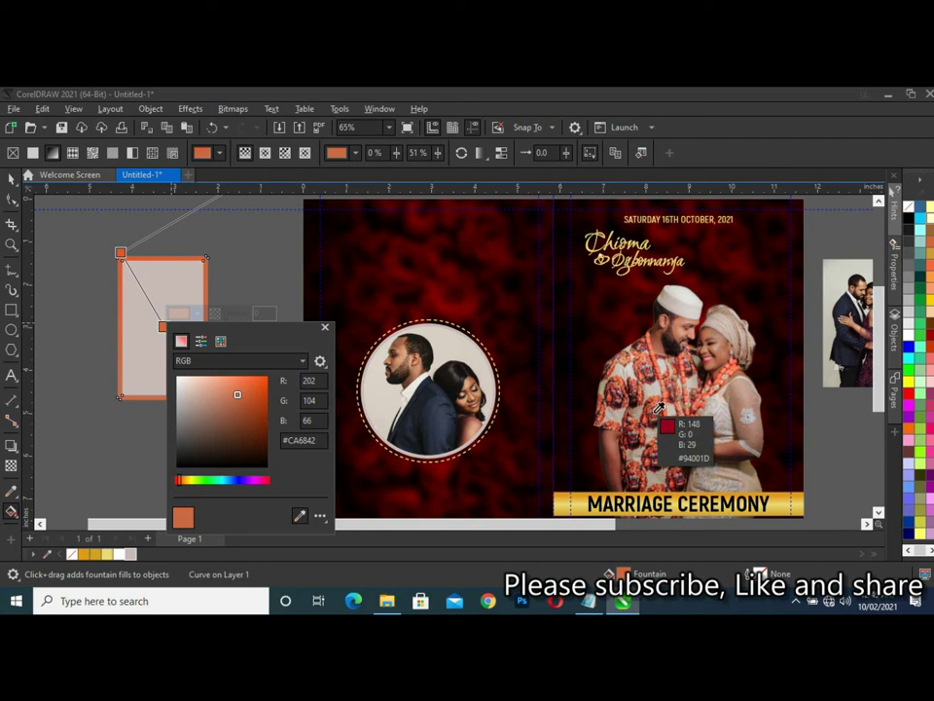
# Apply the sampled dark red #94001D to the frame rectangle's border.
pyautogui.click(660, 409)
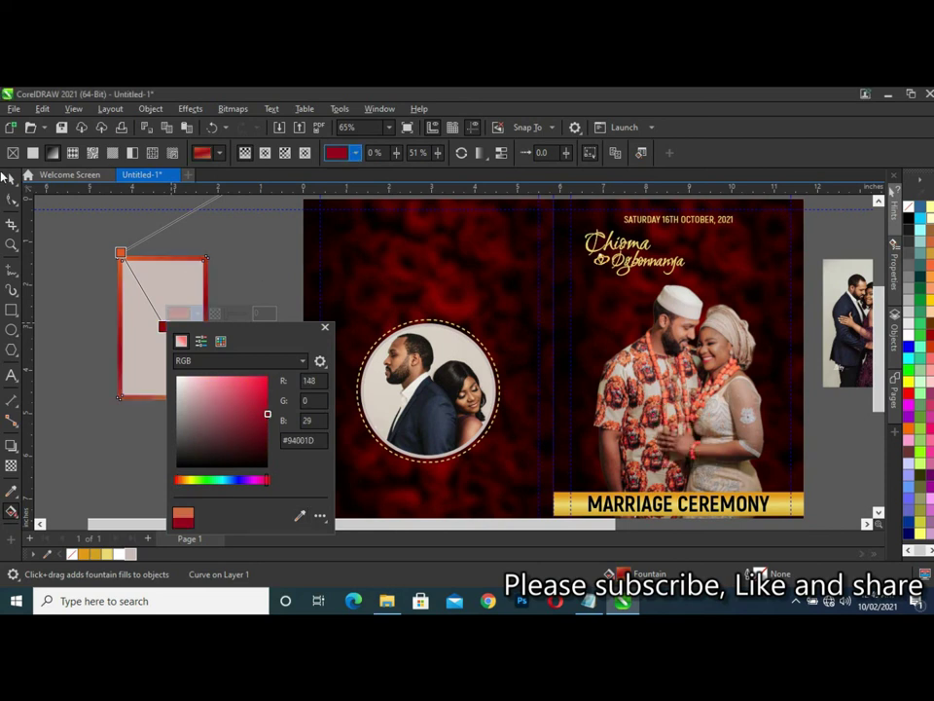
pyautogui.press('Escape')
pyautogui.press('space')
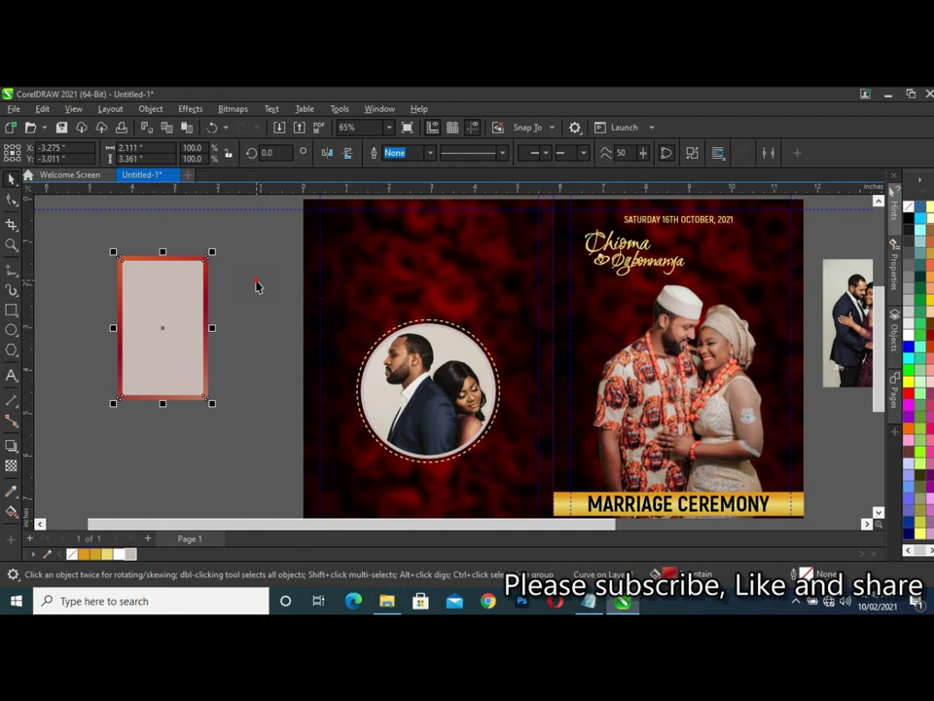
pyautogui.click(255, 286)
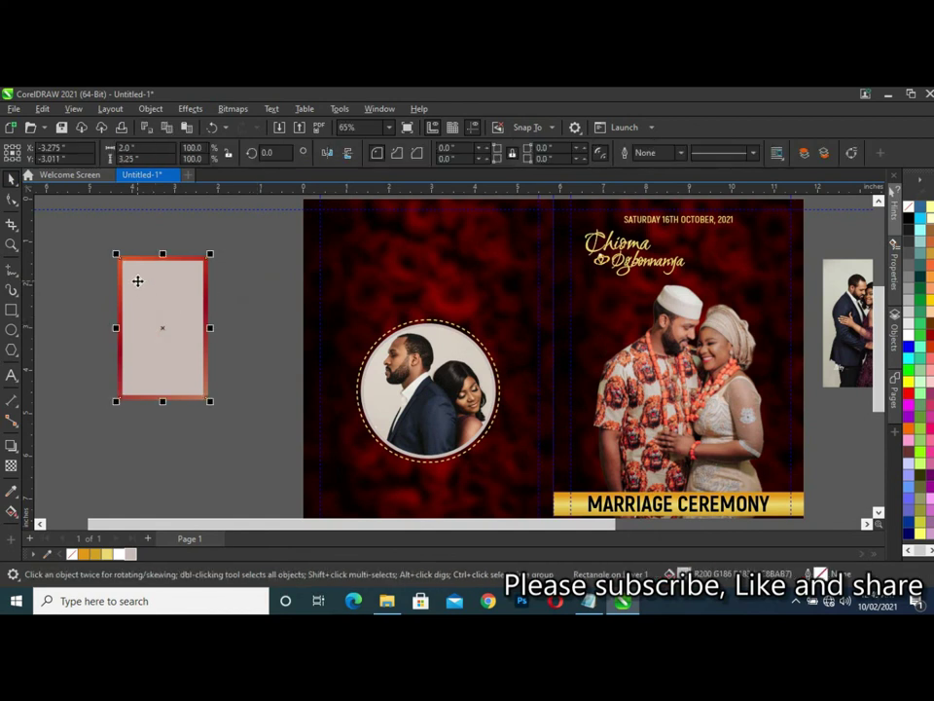
# Lay a light linear gradient diagonally across the rectangle, top-left to bottom-right.
pyautogui.press('g')
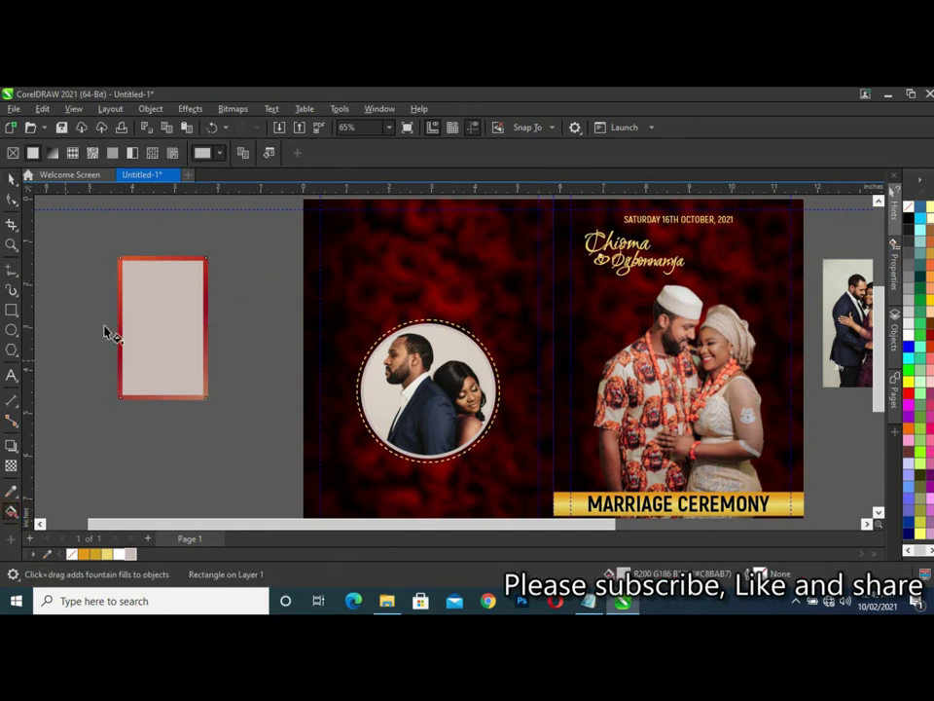
pyautogui.moveTo(121, 263); pyautogui.dragTo(199, 391)
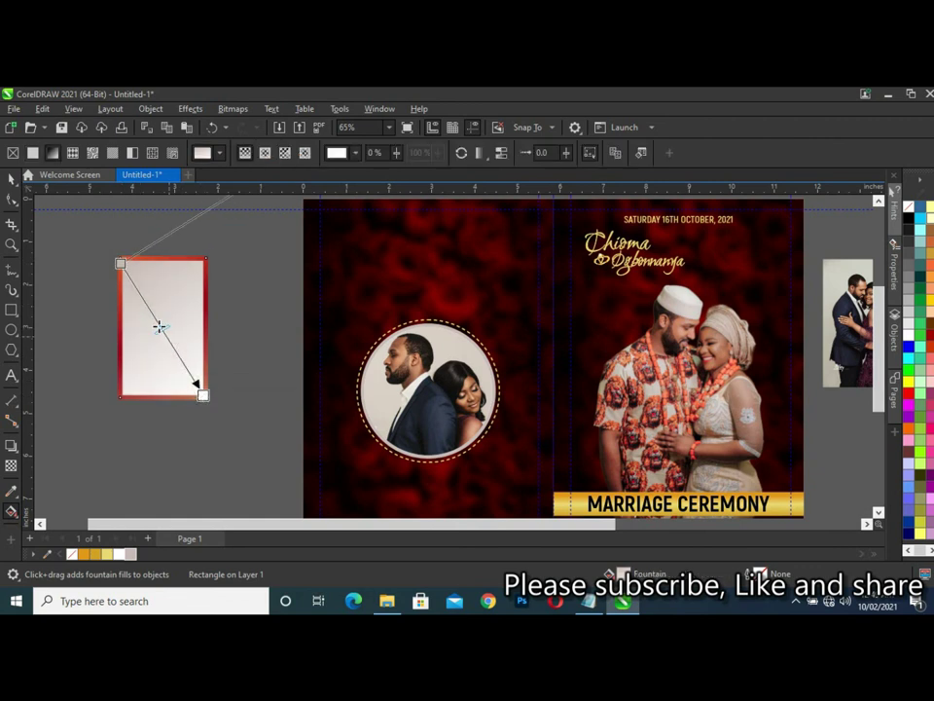
pyautogui.press('space')
# Bring the couple photo over the frame, enlarged to about 76%.
pyautogui.click(186, 330)
pyautogui.click(240, 318)
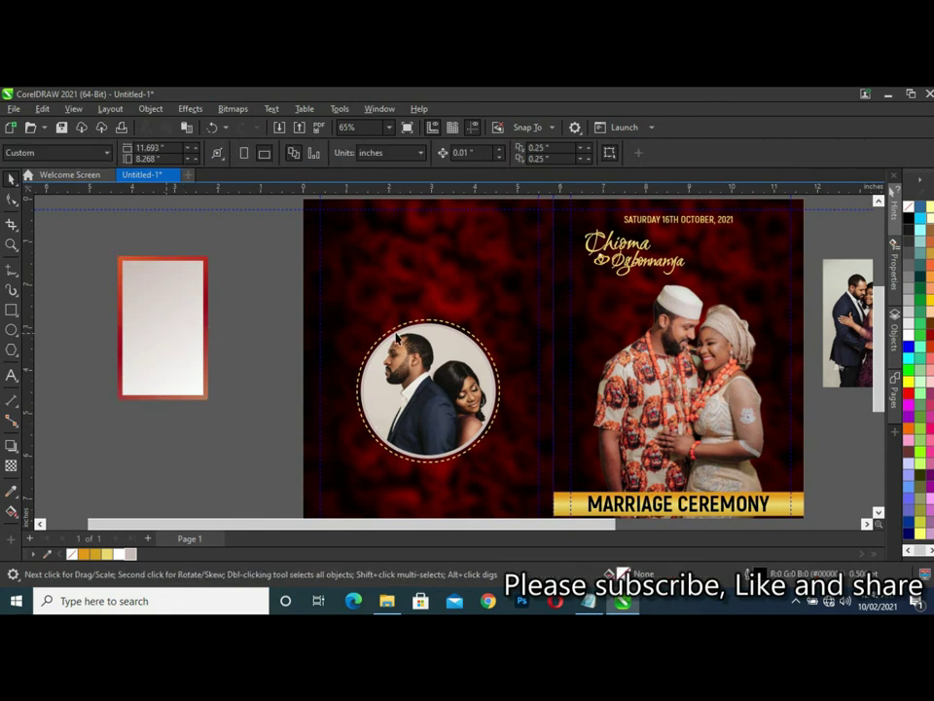
pyautogui.moveTo(875, 342); pyautogui.dragTo(211, 440)
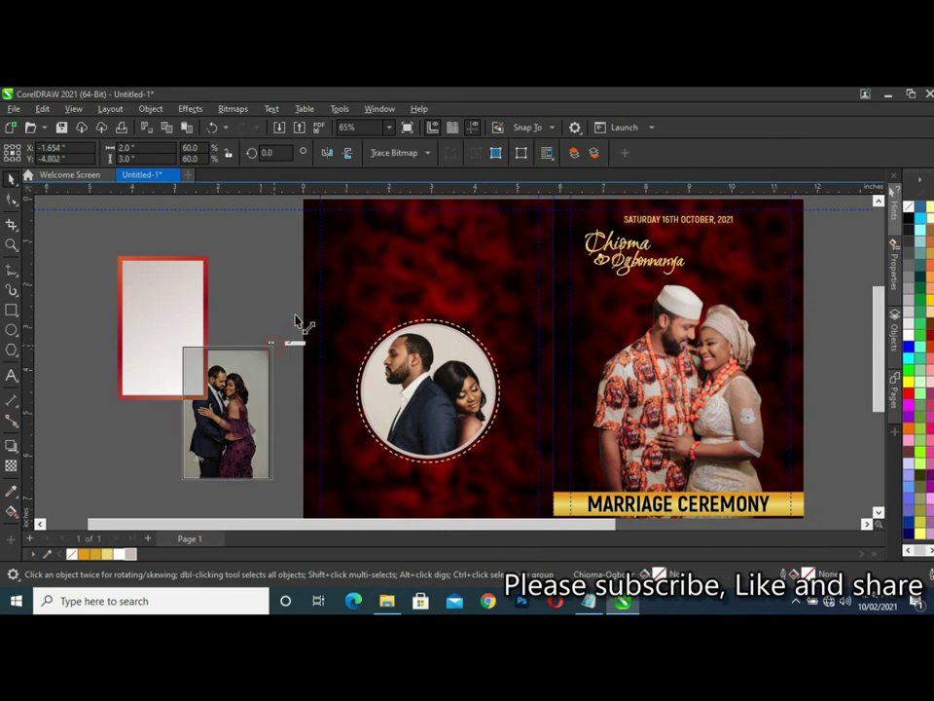
pyautogui.moveTo(271, 348); pyautogui.dragTo(297, 314)
pyautogui.moveTo(243, 365); pyautogui.dragTo(176, 315)
# PowerClip the photo inside the red frame and reposition it within.
pyautogui.click(217, 358)
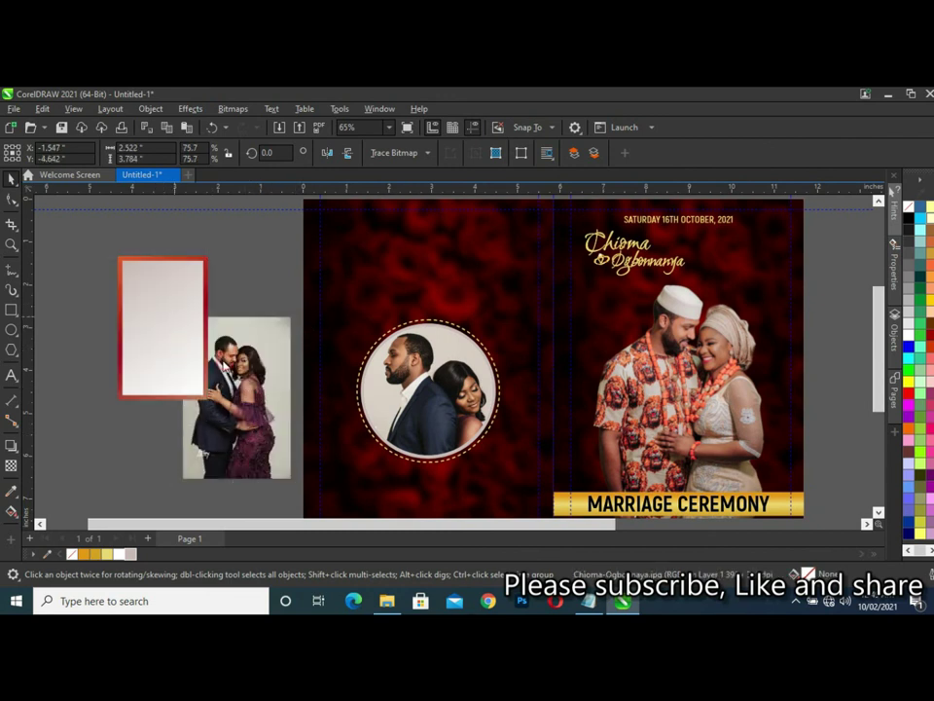
pyautogui.doubleClick(171, 338)
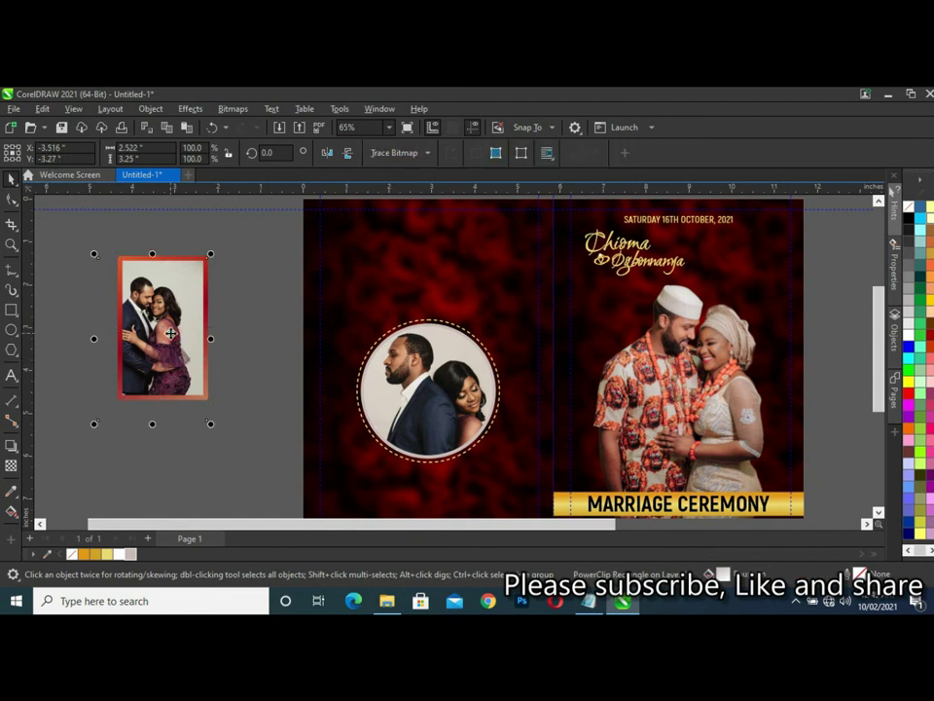
pyautogui.moveTo(180, 328); pyautogui.dragTo(176, 338)
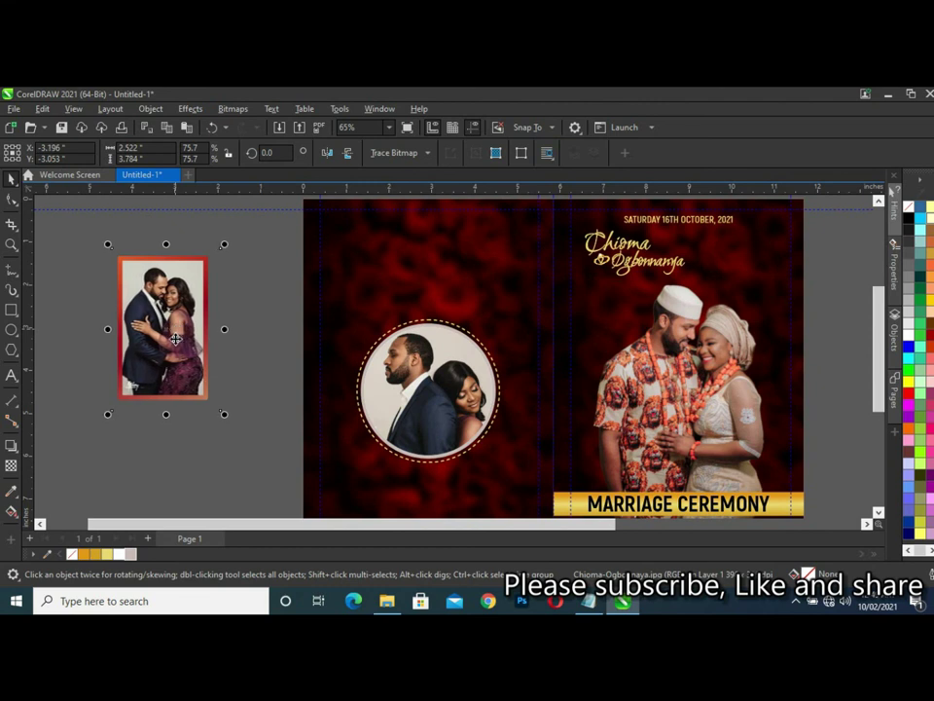
pyautogui.moveTo(80, 222); pyautogui.dragTo(243, 460)
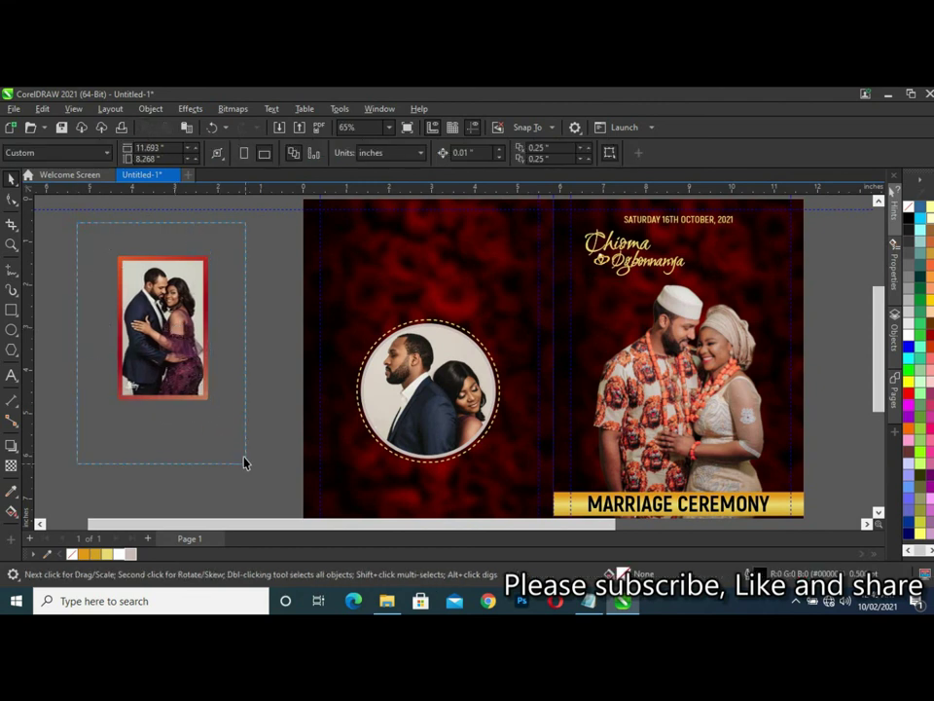
# Duplicate the framed photo into a row of three and empty the middle frame.
pyautogui.moveTo(166, 338)
pyautogui.mouseDown()
pyautogui.moveTo(105, 324)
pyautogui.moveTo(210, 331)
pyautogui.mouseUp()
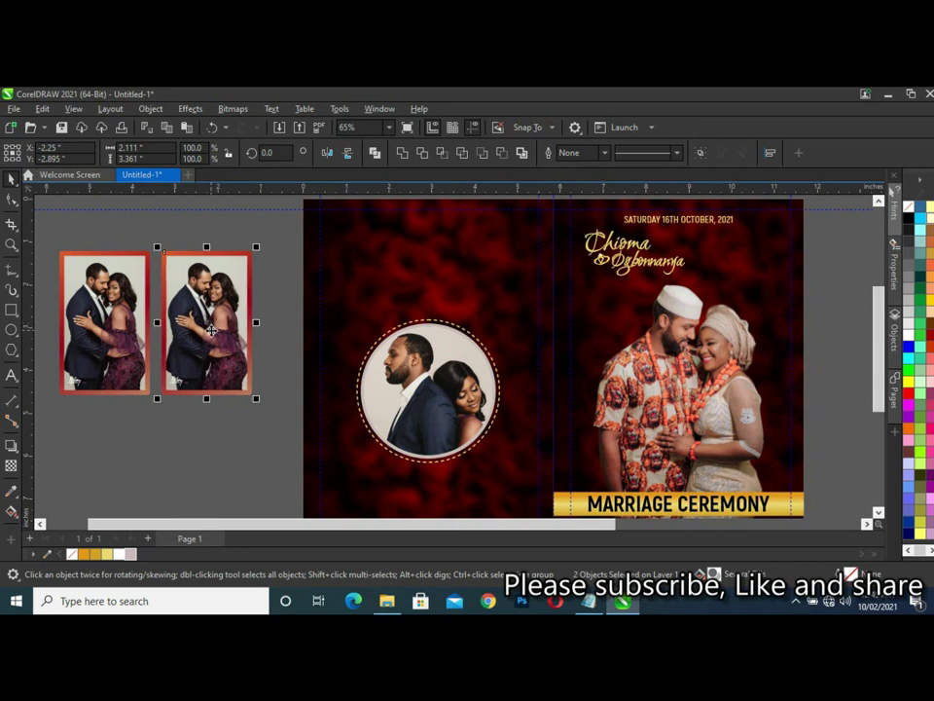
pyautogui.hotkey('ctrl', 'r')
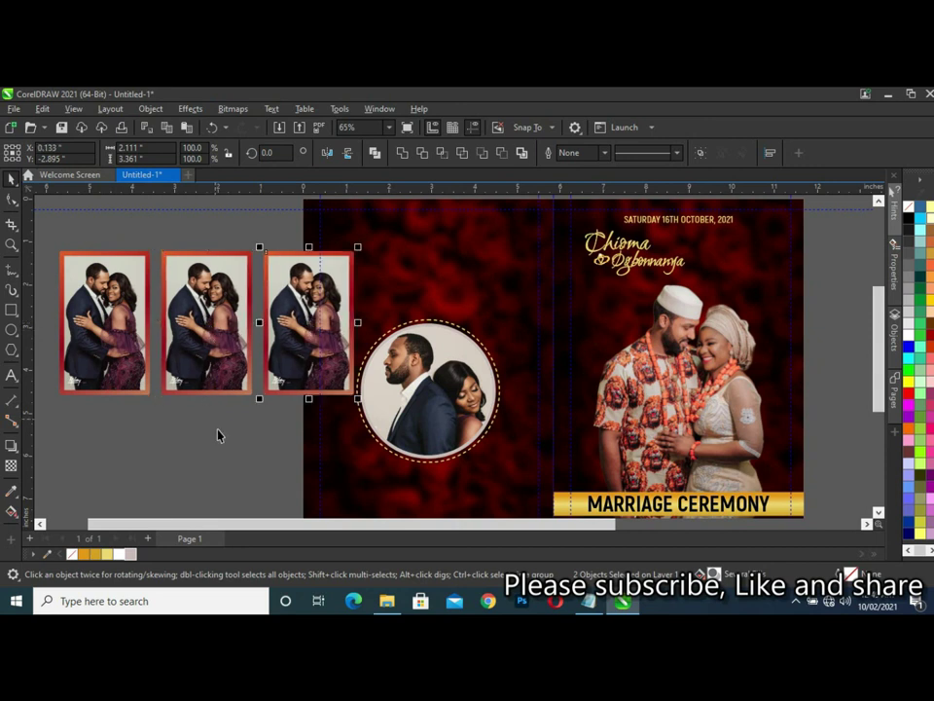
pyautogui.click(190, 350)
pyautogui.click(115, 214)
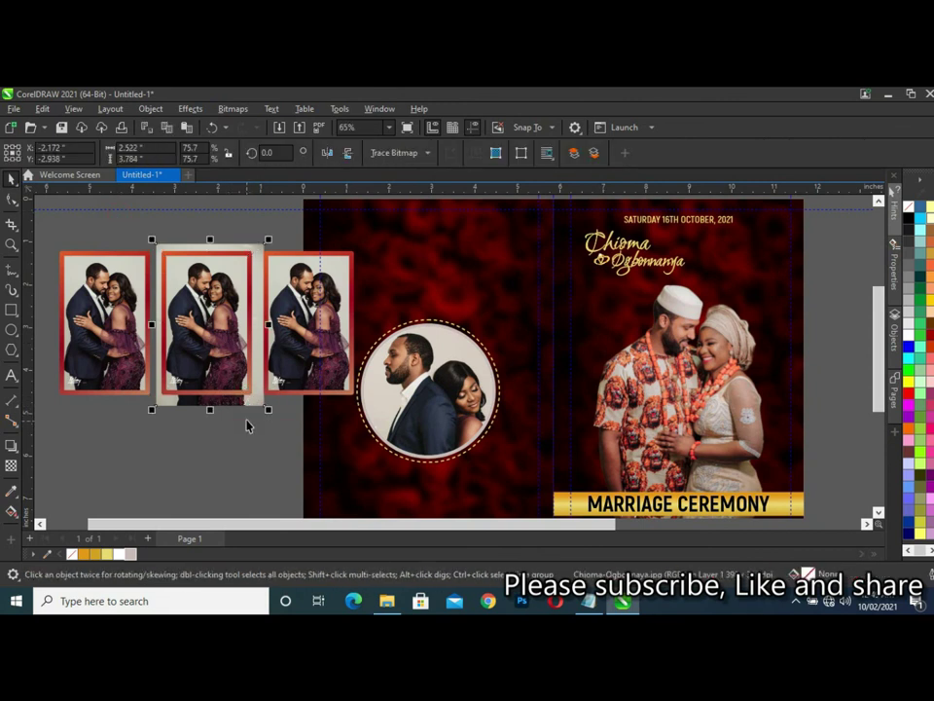
pyautogui.press('Delete')
# Extract and delete the photo from the third frame.
pyautogui.click(309, 370)
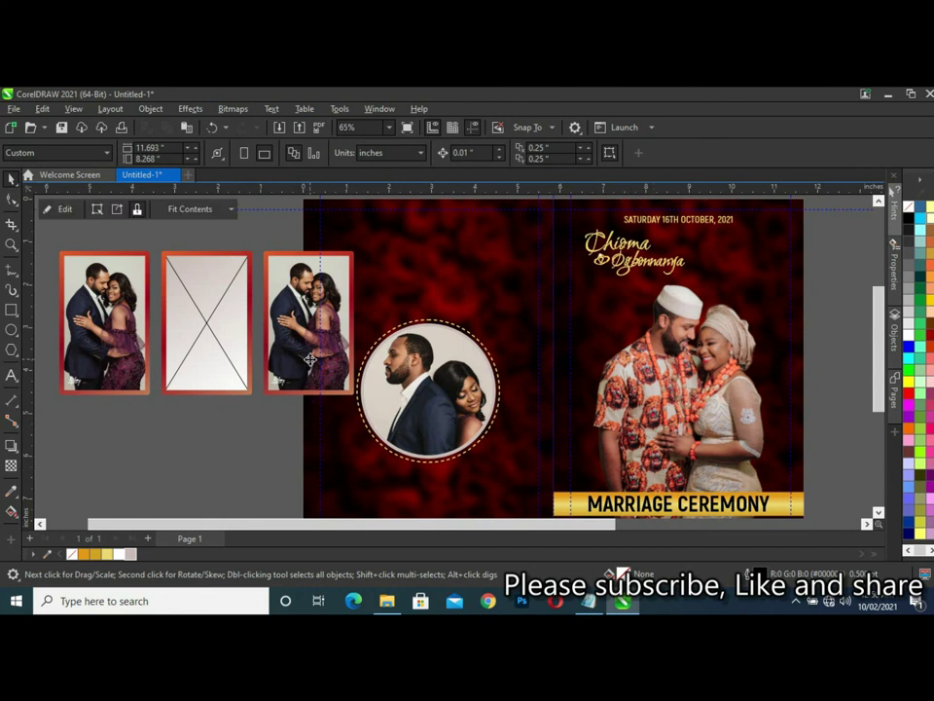
pyautogui.click(117, 209)
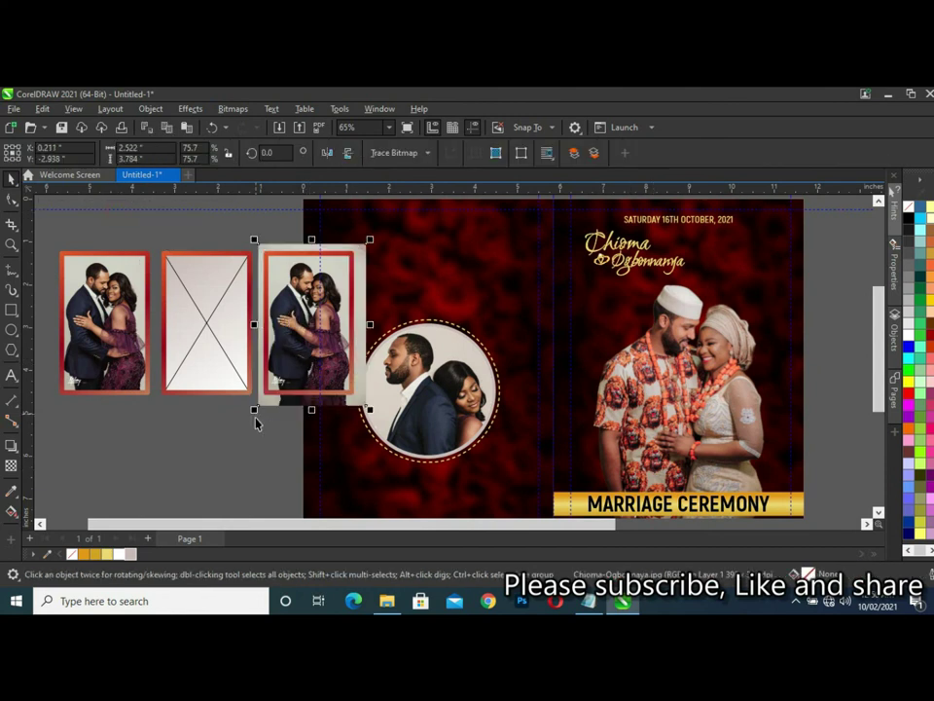
pyautogui.press('Delete')
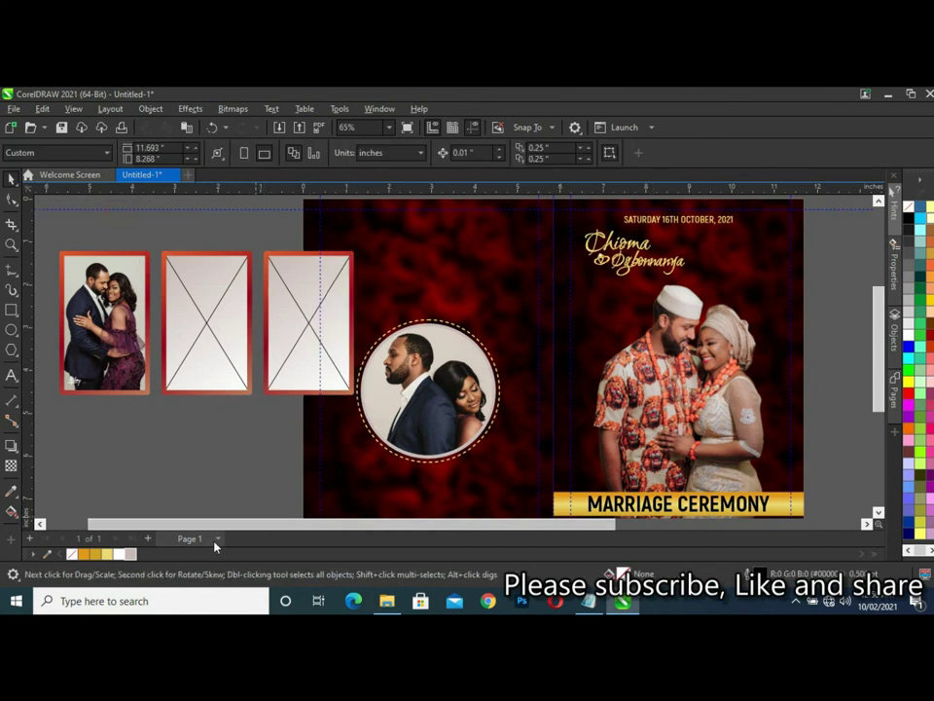
pyautogui.moveTo(246, 527); pyautogui.dragTo(306, 527)
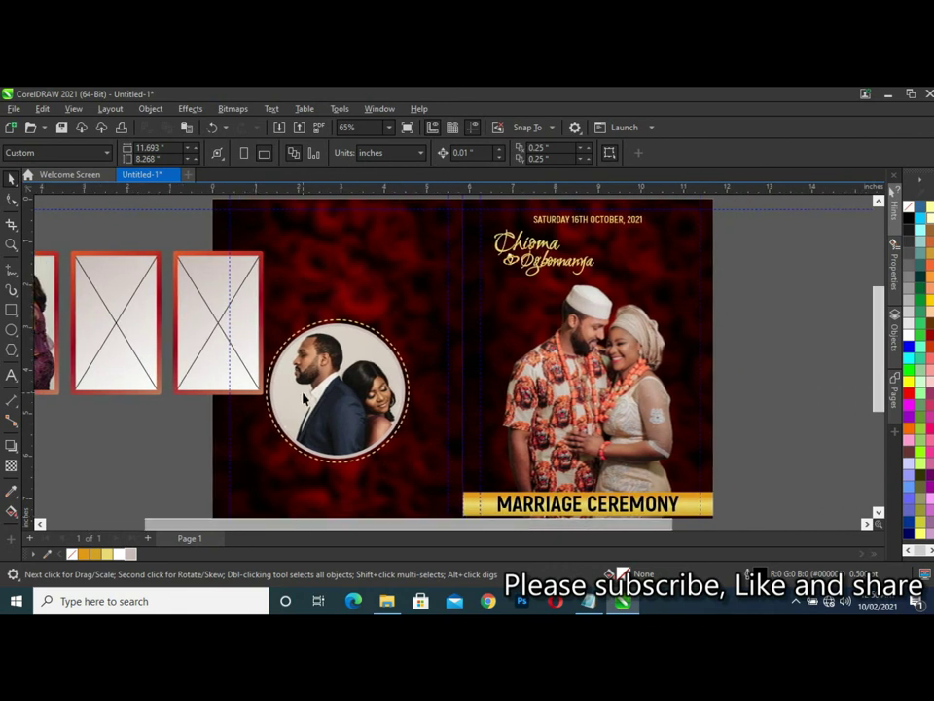
# Place both traditional-attire couple photos below the frames.
pyautogui.scroll(-2, 303, 395)
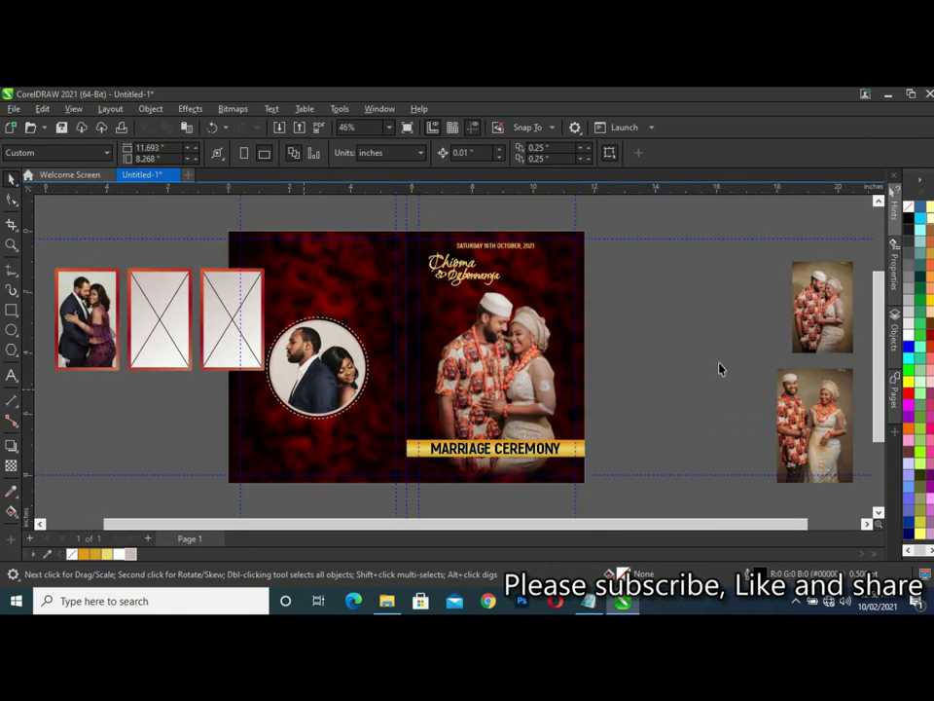
pyautogui.moveTo(815, 420); pyautogui.dragTo(124, 426)
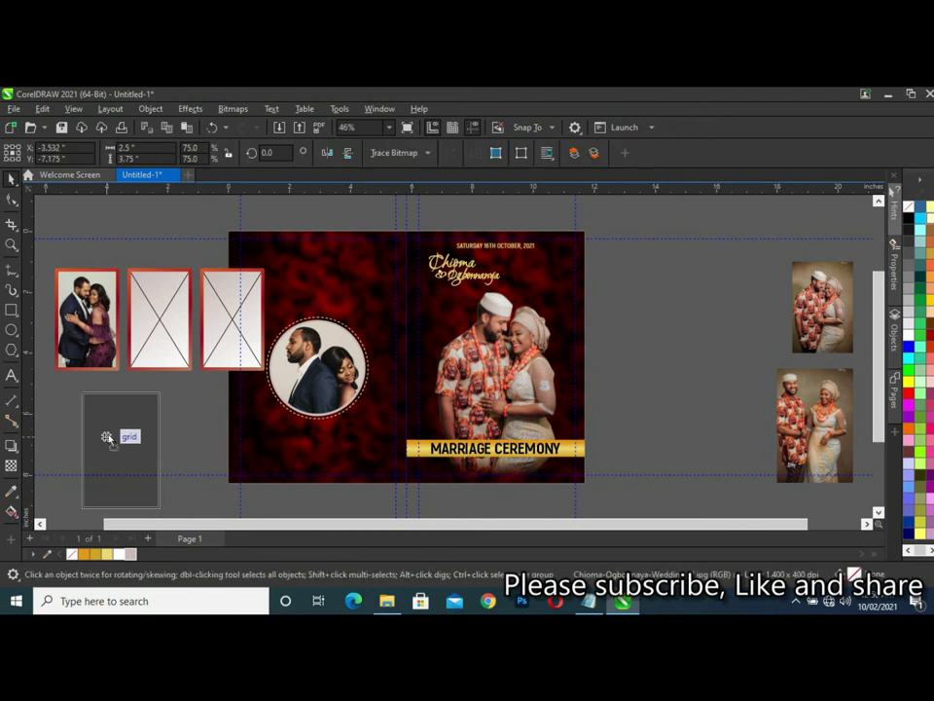
pyautogui.moveTo(812, 334); pyautogui.dragTo(185, 455)
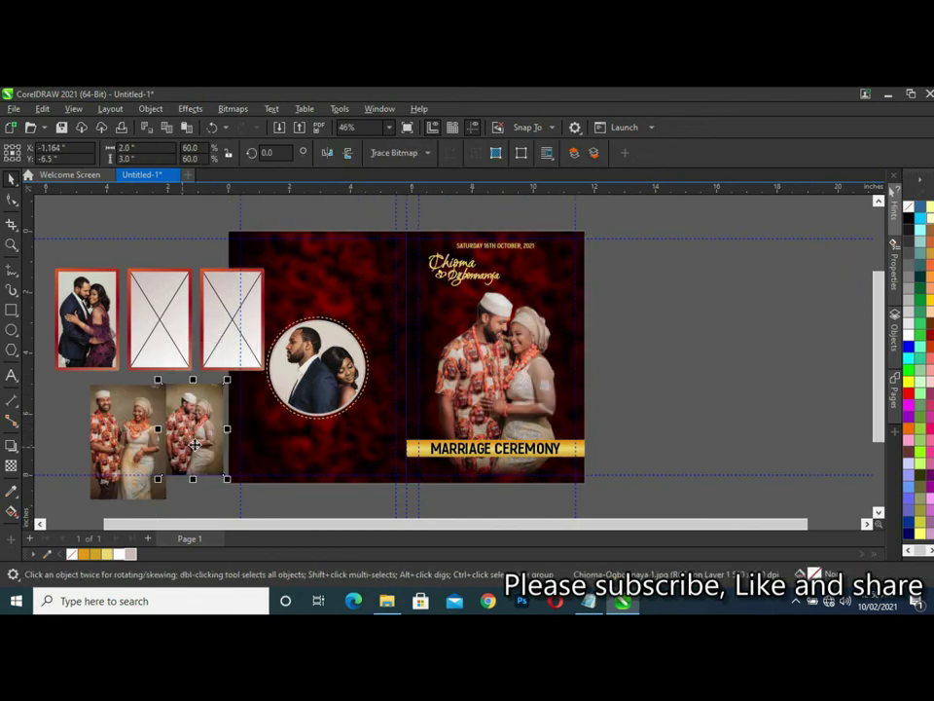
pyautogui.scroll(-1, 798, 389)
pyautogui.scroll(1, 670, 388)
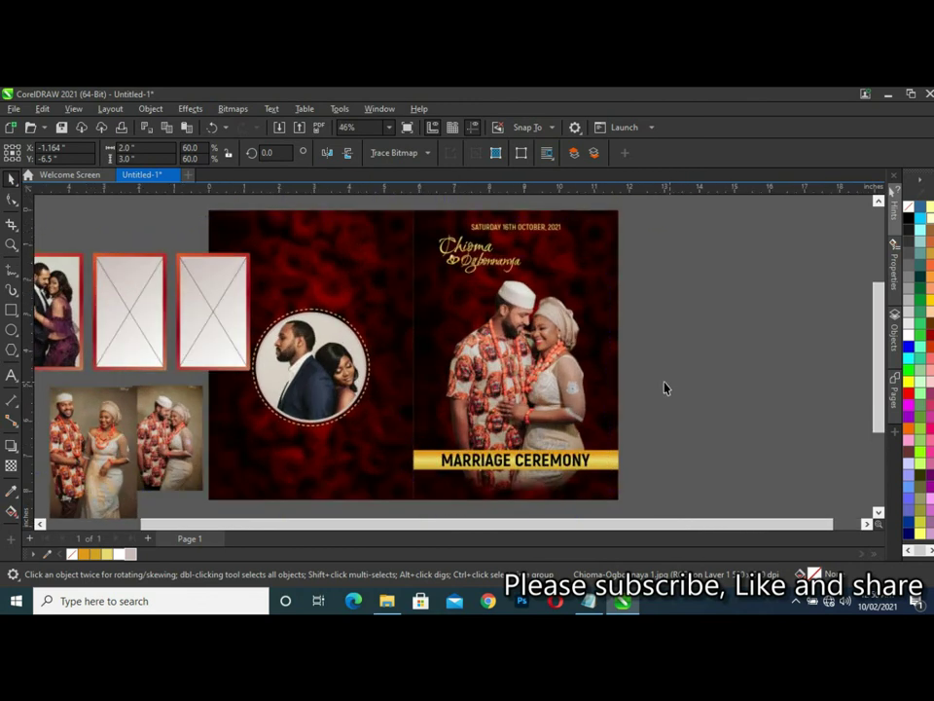
pyautogui.scroll(-1, 185, 409)
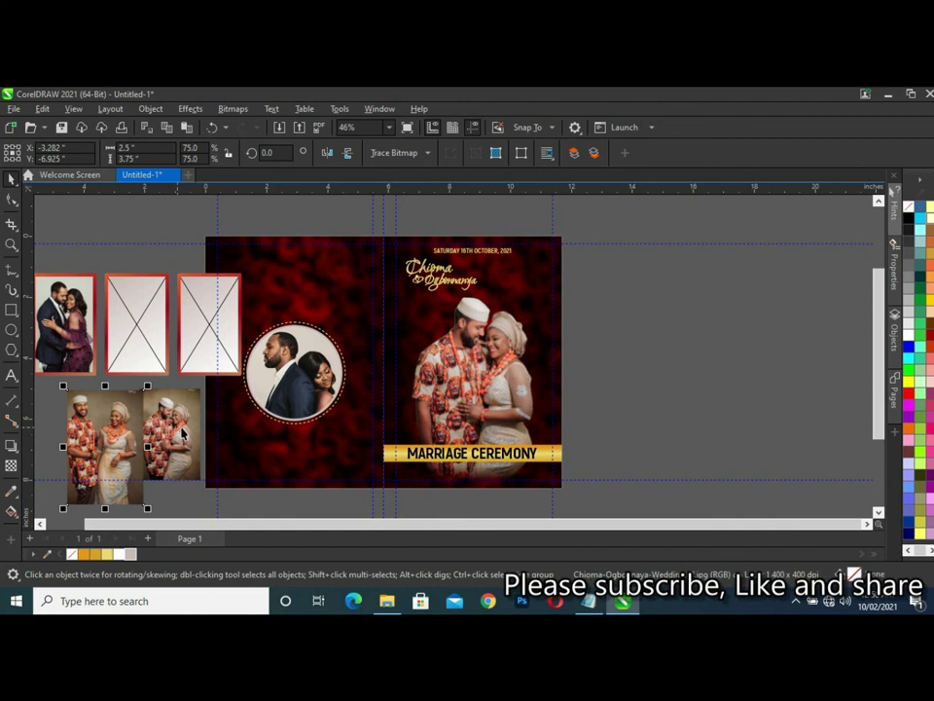
# Enlarge one photo to about 92% and PowerClip it into the empty second frame.
pyautogui.moveTo(204, 386); pyautogui.dragTo(236, 335)
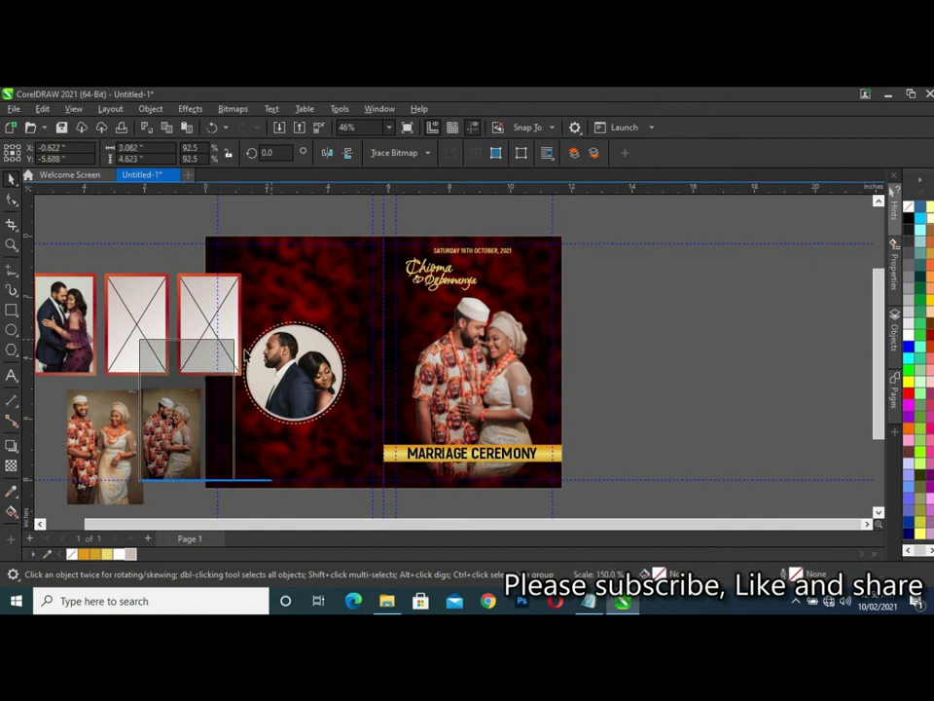
pyautogui.moveTo(187, 413); pyautogui.dragTo(142, 332)
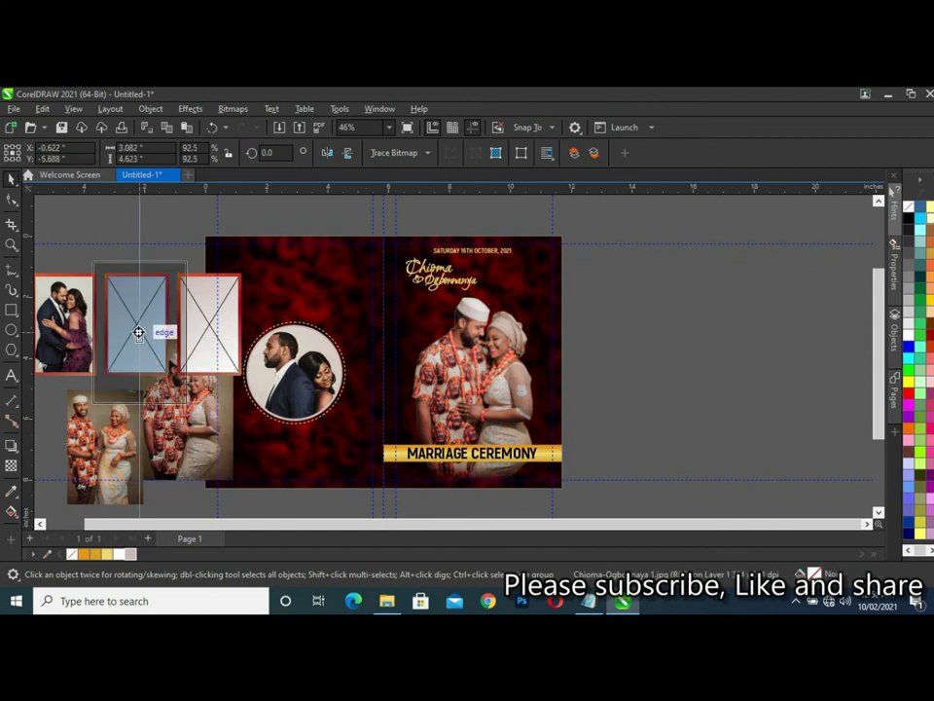
pyautogui.click(173, 375)
pyautogui.moveTo(175, 374); pyautogui.dragTo(171, 377)
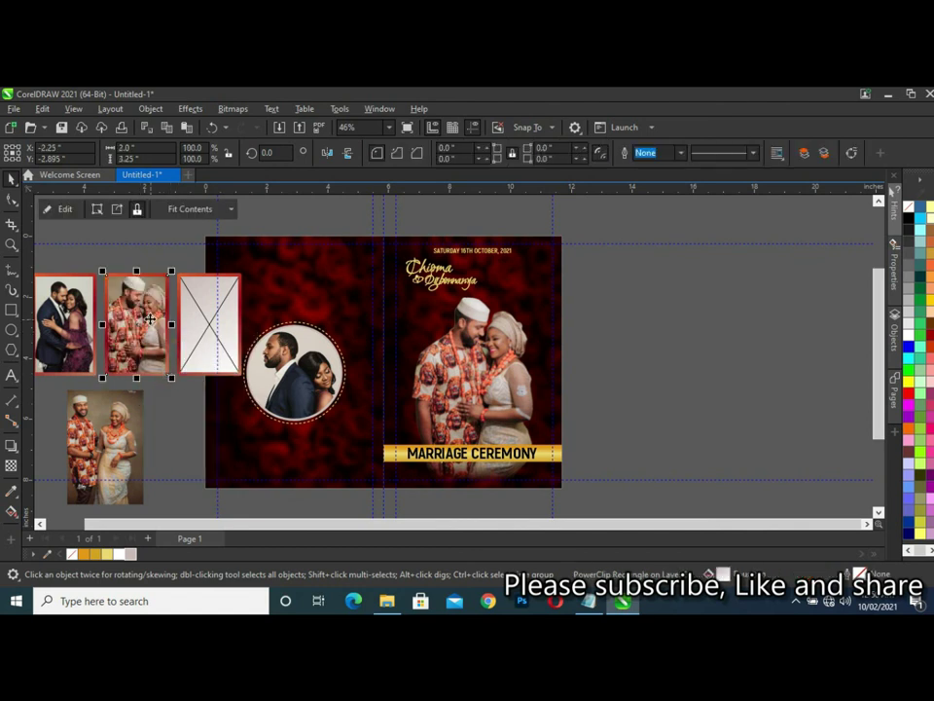
# In the second frame's contents, shrink the photo to about 67% and shift it right.
pyautogui.click(53, 210)
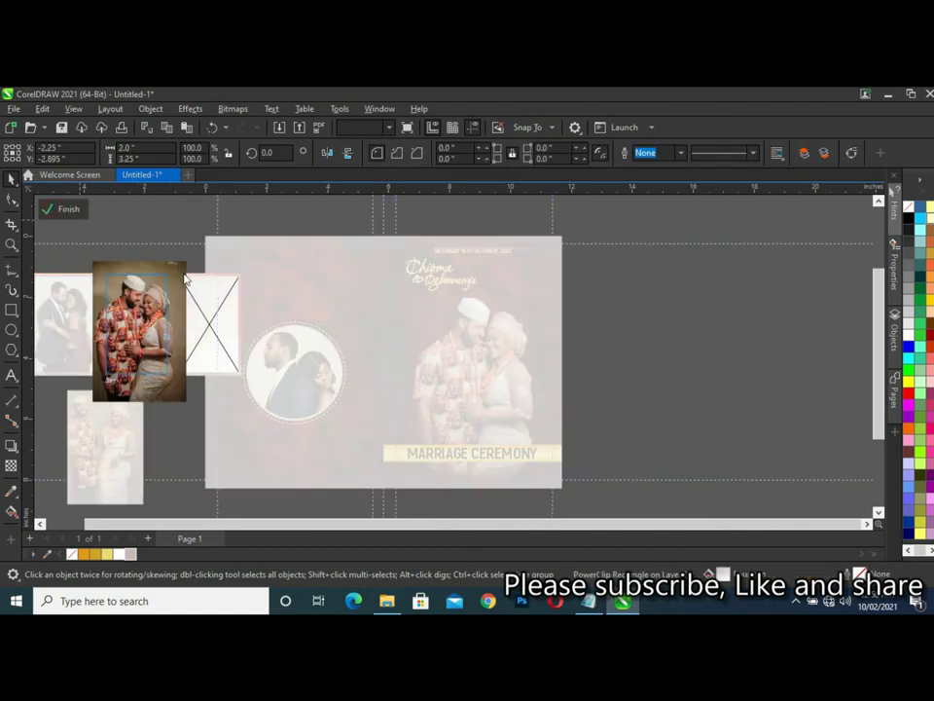
pyautogui.click(183, 264)
pyautogui.moveTo(190, 260); pyautogui.dragTo(183, 269)
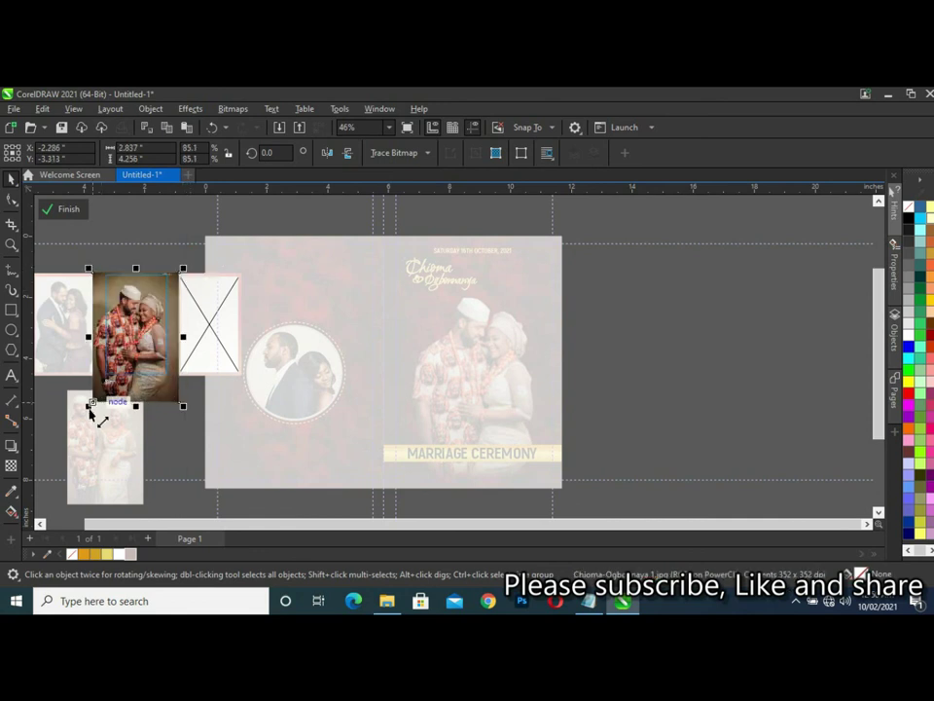
pyautogui.moveTo(90, 409); pyautogui.dragTo(94, 399)
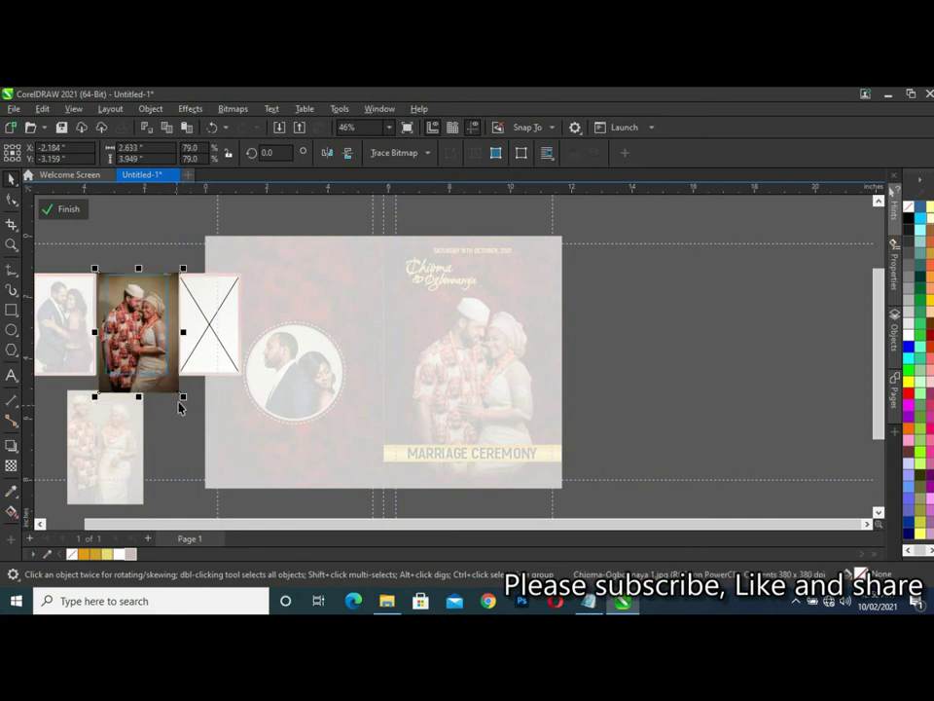
pyautogui.moveTo(185, 399); pyautogui.dragTo(173, 392)
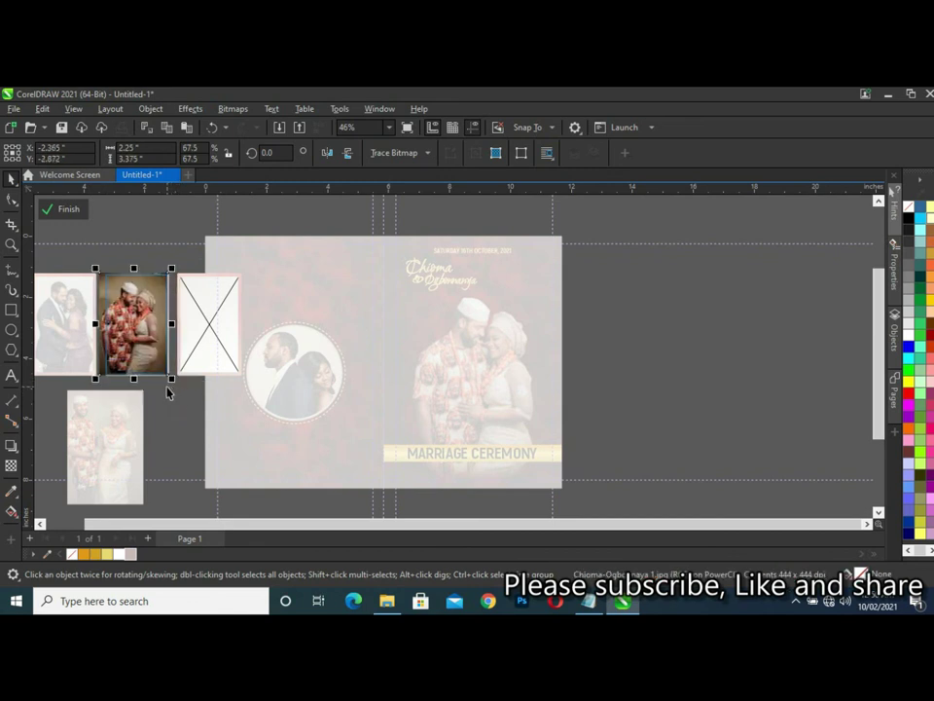
pyautogui.moveTo(98, 379)
pyautogui.mouseDown()
pyautogui.moveTo(99, 392)
pyautogui.moveTo(161, 375)
pyautogui.mouseUp()
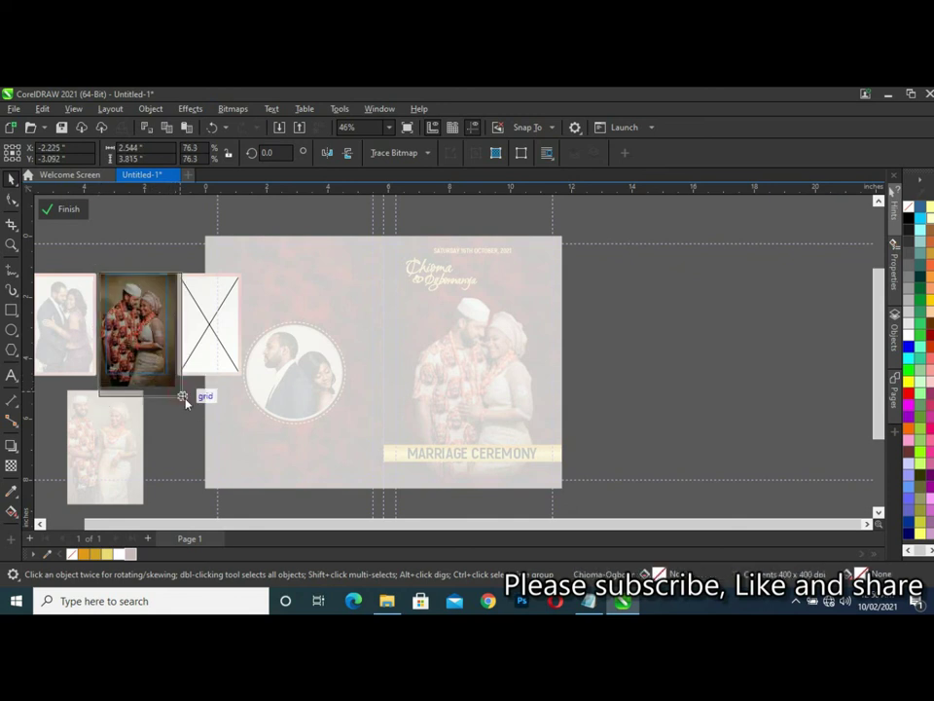
# Enlarge the clipped photo back to 90% and move it down to fill the frame.
pyautogui.moveTo(178, 268); pyautogui.dragTo(187, 264)
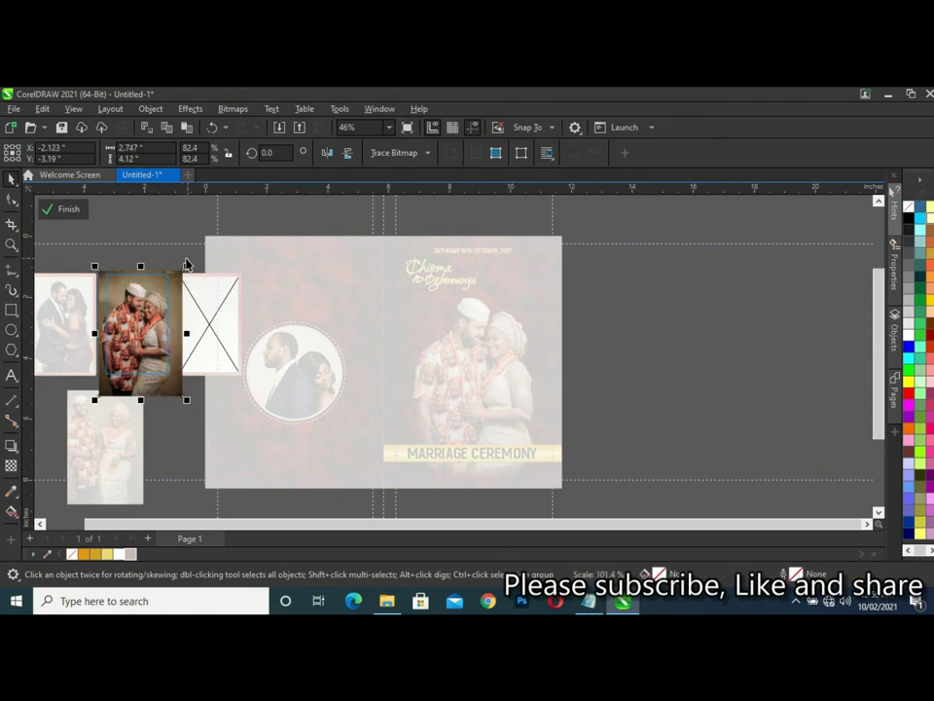
pyautogui.moveTo(94, 264); pyautogui.dragTo(86, 246)
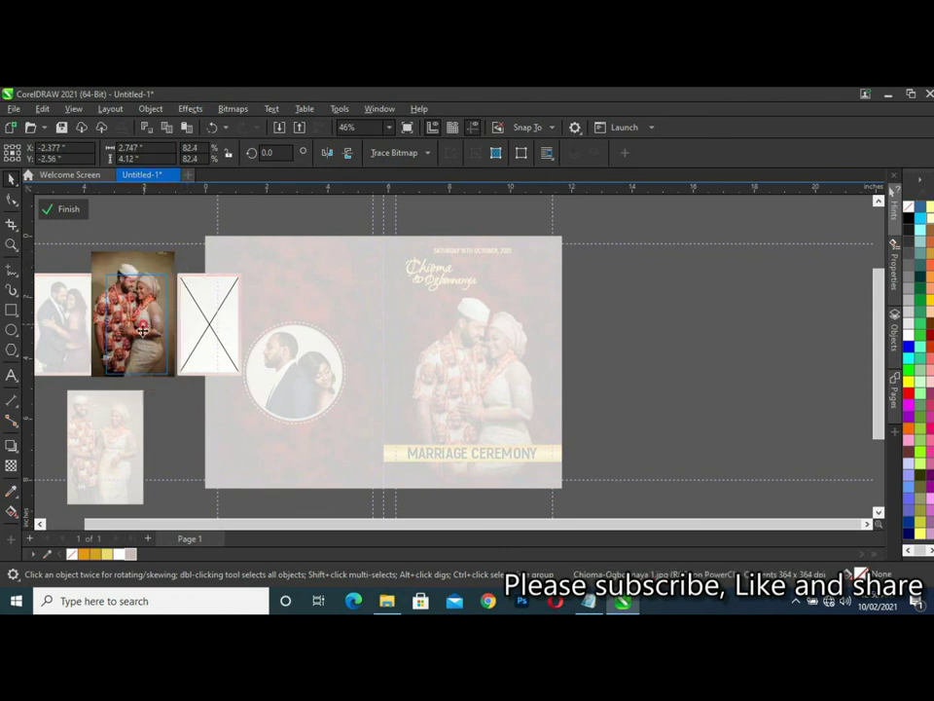
pyautogui.moveTo(134, 307); pyautogui.dragTo(140, 339)
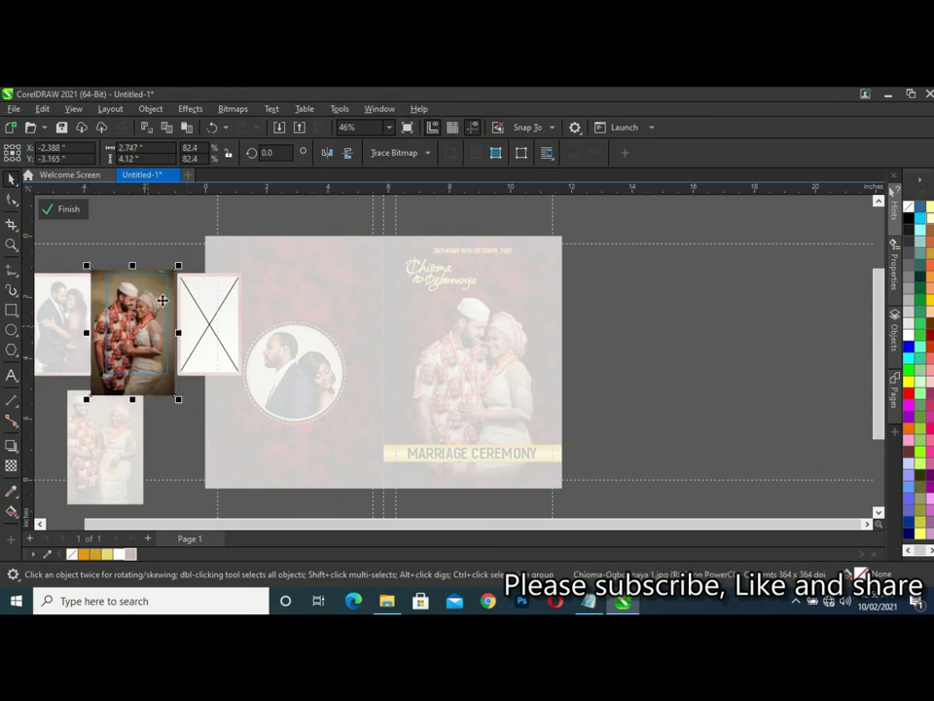
pyautogui.moveTo(180, 269); pyautogui.dragTo(183, 263)
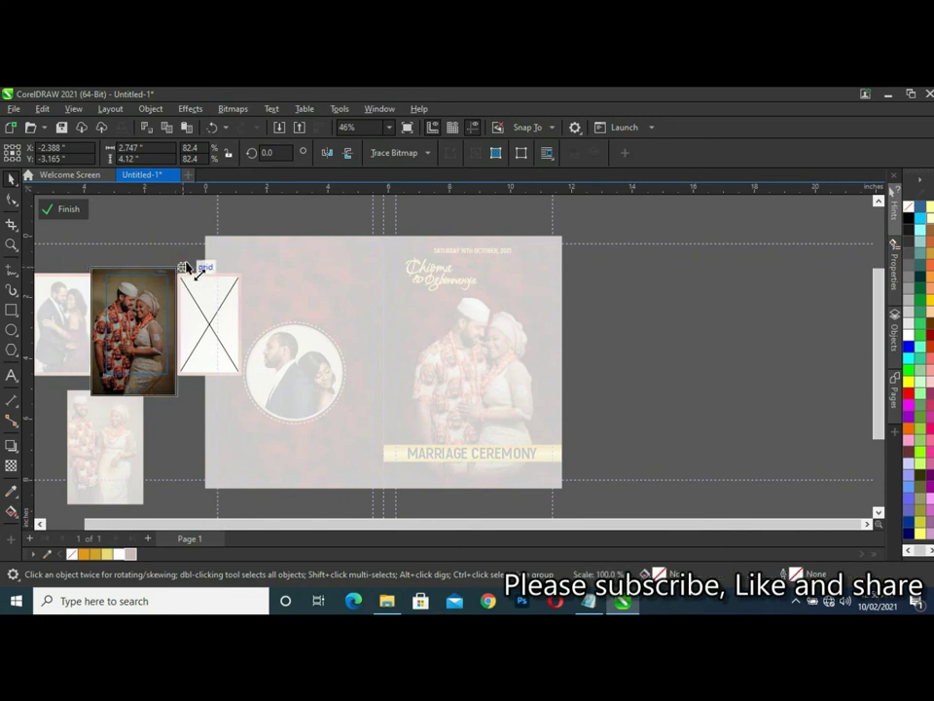
pyautogui.moveTo(180, 402); pyautogui.dragTo(185, 407)
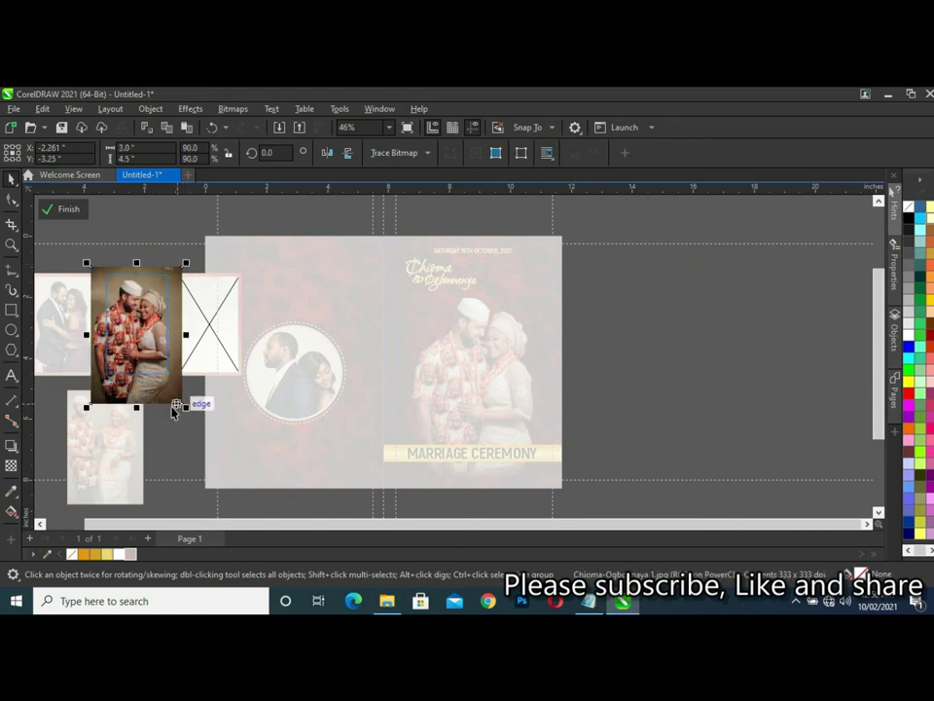
pyautogui.click(178, 459)
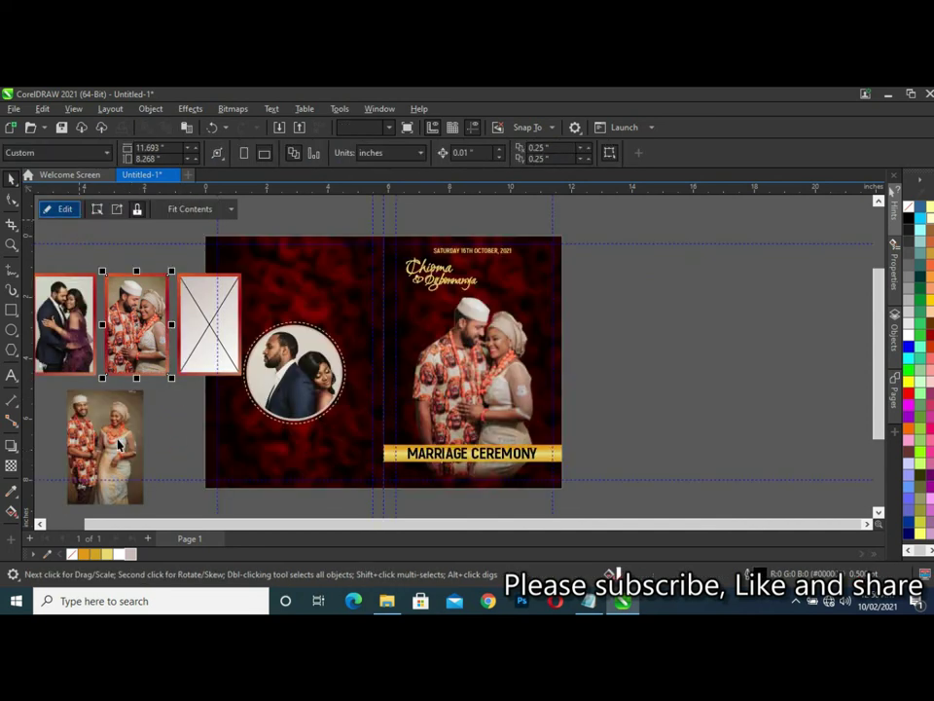
# Resize the standing couple photo and PowerClip it into the empty third frame.
pyautogui.click(117, 437)
pyautogui.moveTo(144, 387); pyautogui.dragTo(142, 435)
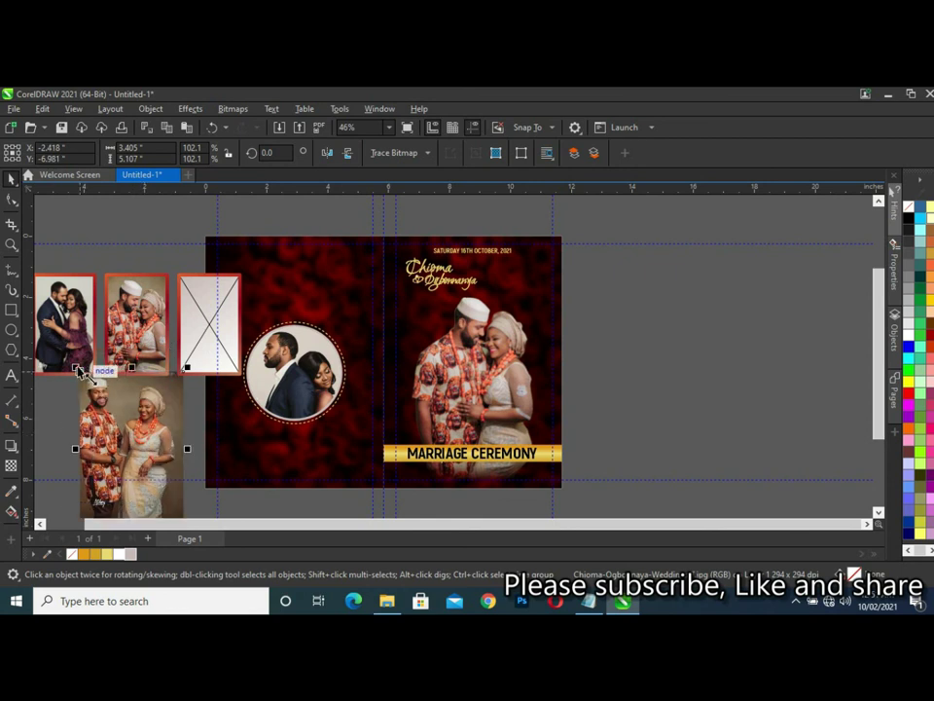
pyautogui.moveTo(78, 376); pyautogui.dragTo(86, 384)
pyautogui.moveTo(137, 435); pyautogui.dragTo(211, 311)
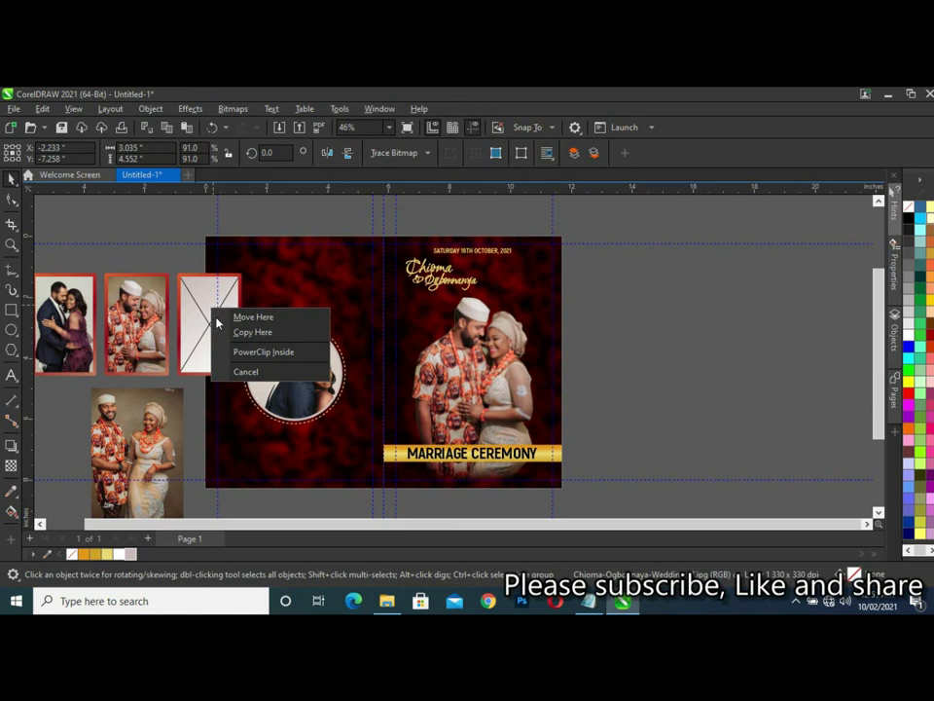
pyautogui.click(251, 353)
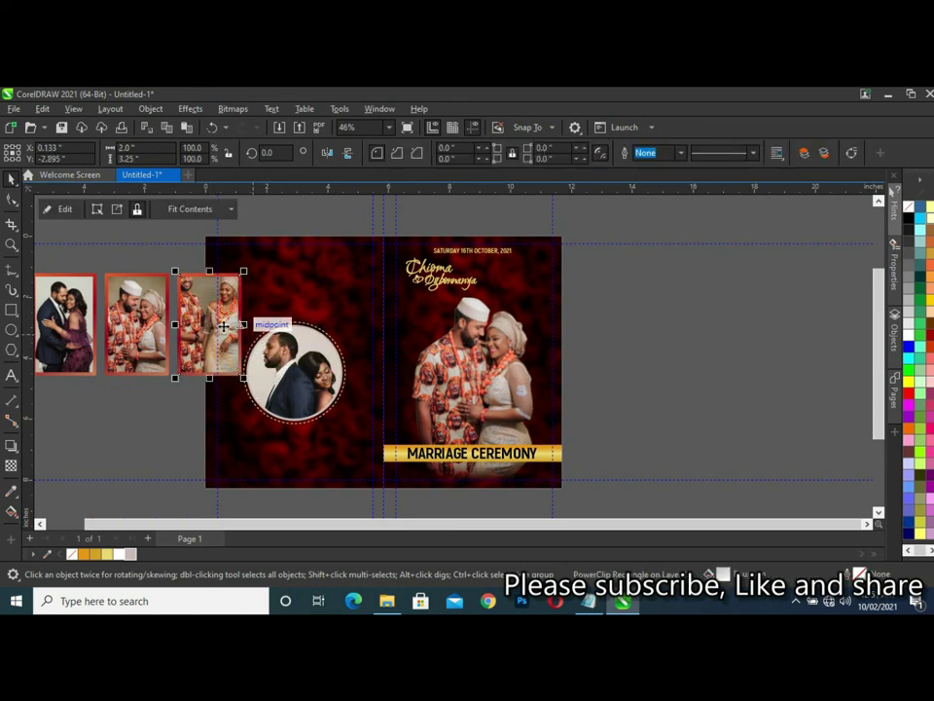
# Shrink the clipped photo to about 71% so it fits the third frame's width.
pyautogui.click(65, 210)
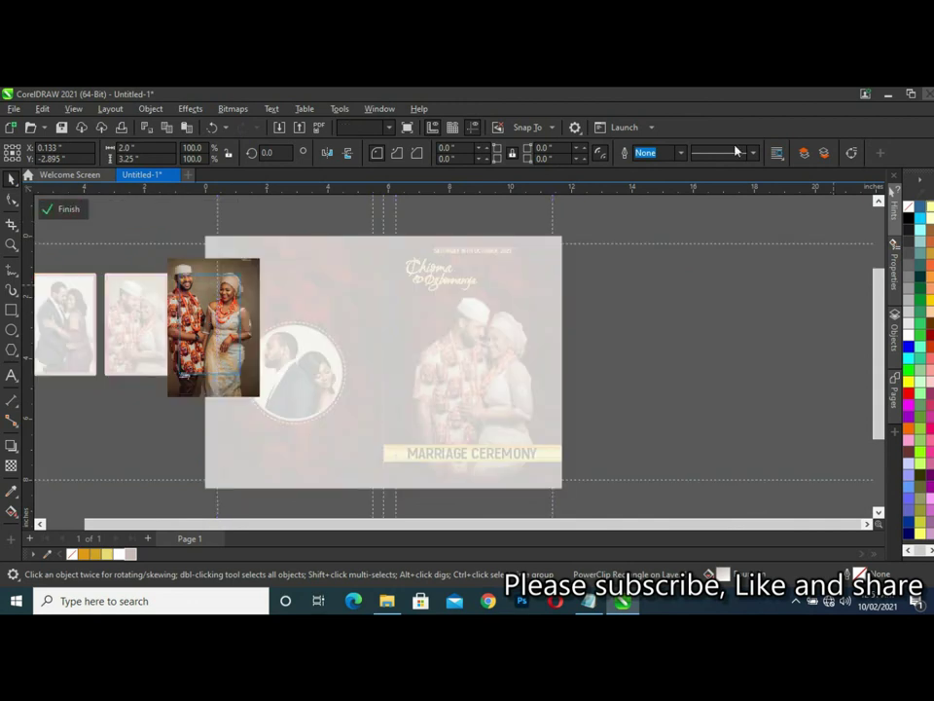
pyautogui.click(177, 266)
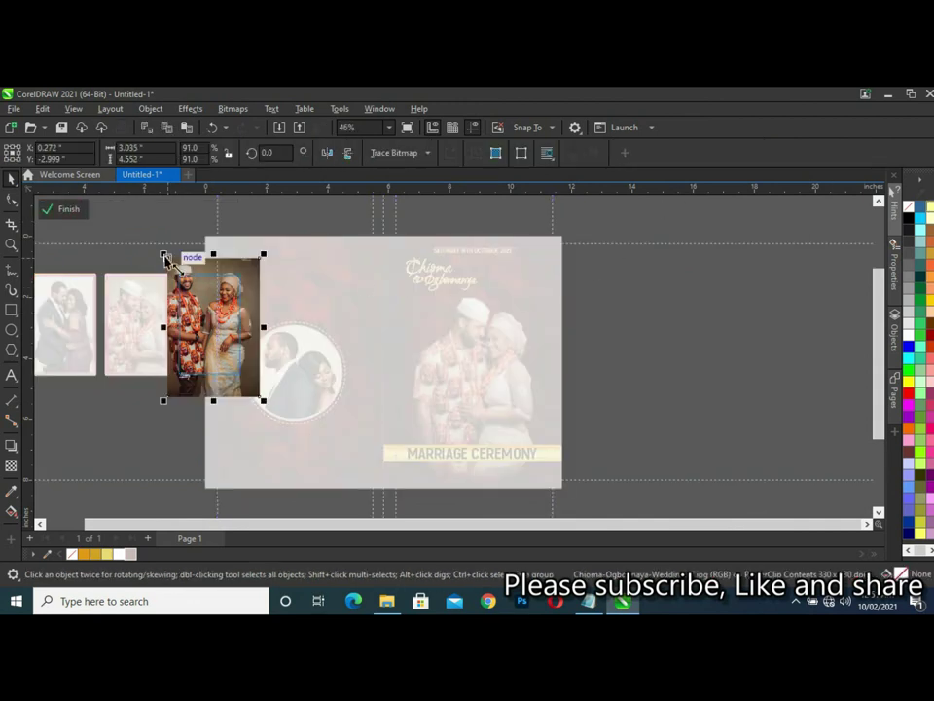
pyautogui.moveTo(164, 255); pyautogui.dragTo(171, 265)
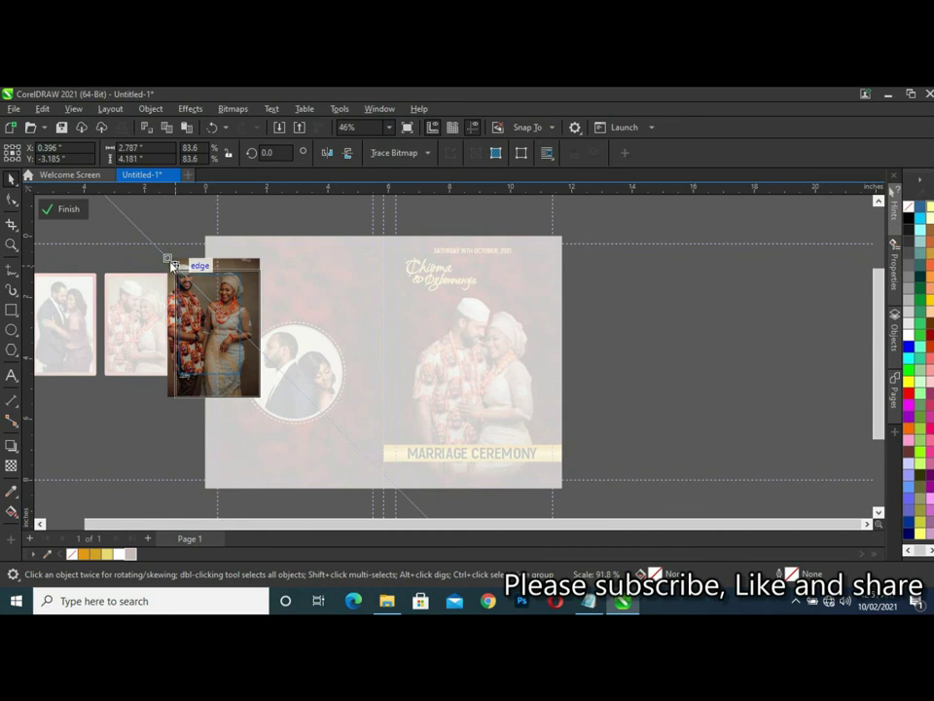
pyautogui.moveTo(262, 270)
pyautogui.mouseDown()
pyautogui.moveTo(263, 251)
pyautogui.moveTo(263, 265)
pyautogui.mouseUp()
pyautogui.moveTo(261, 399); pyautogui.dragTo(251, 388)
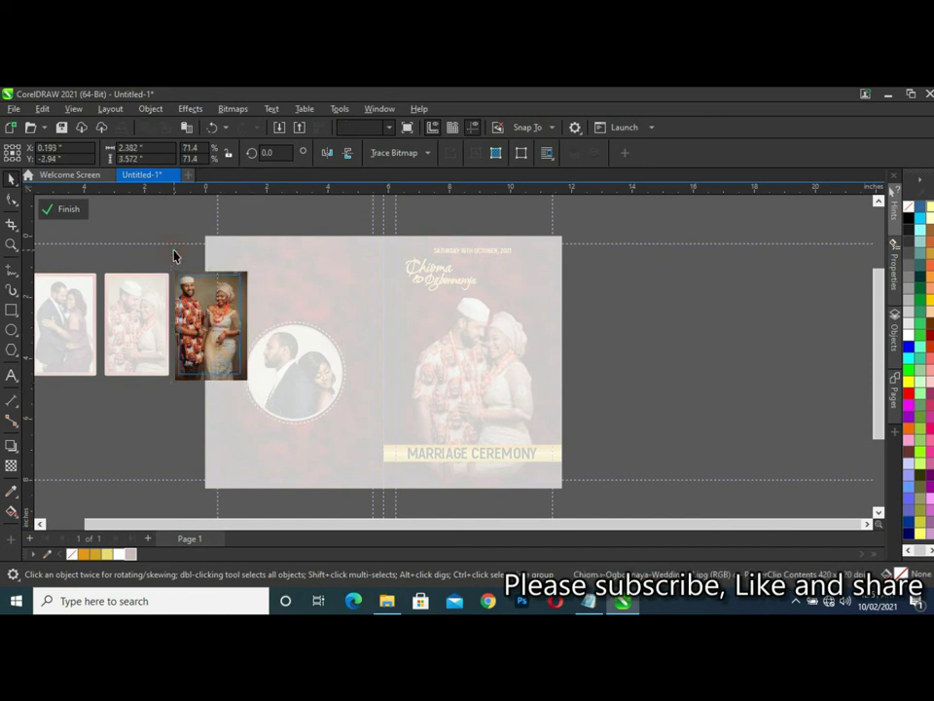
pyautogui.click(174, 260)
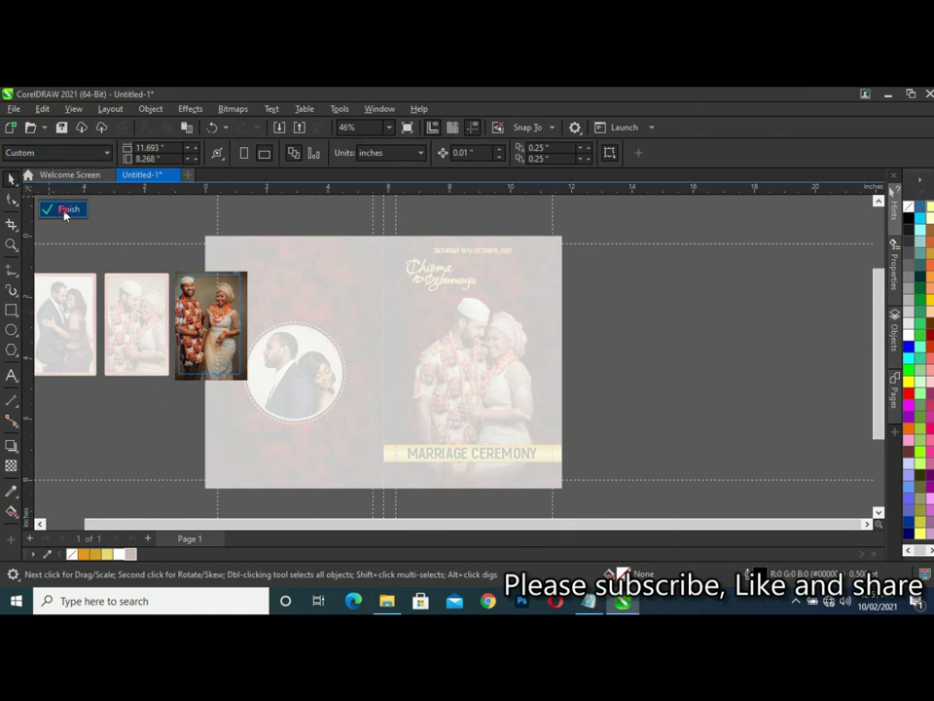
pyautogui.click(66, 210)
# Move all three framed photos together off the page onto the left pasteboard.
pyautogui.moveTo(341, 524); pyautogui.dragTo(296, 529)
pyautogui.moveTo(98, 260); pyautogui.dragTo(338, 379)
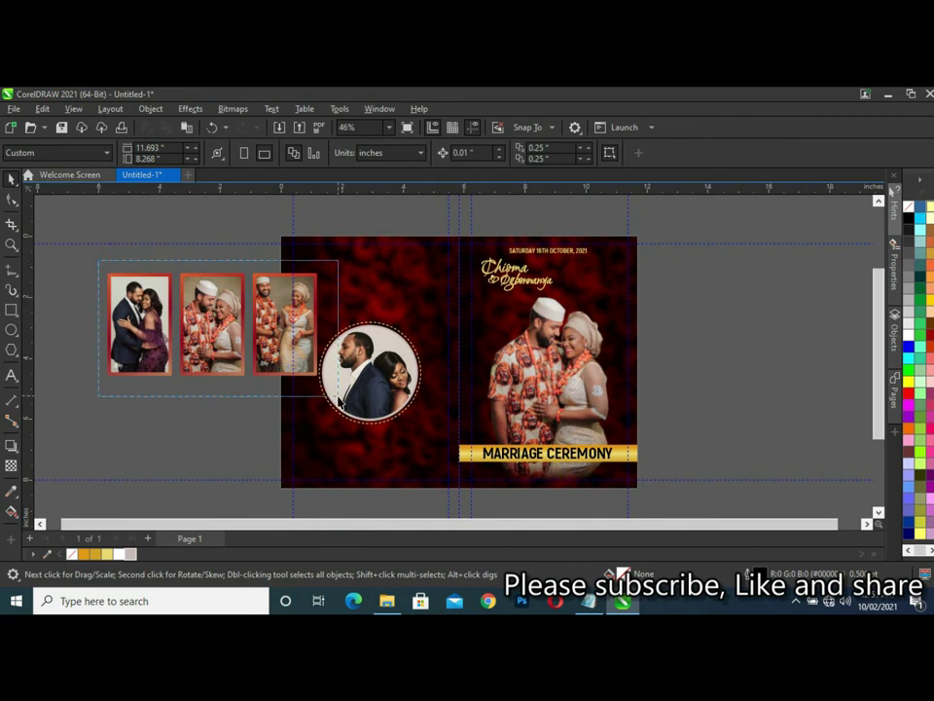
pyautogui.moveTo(231, 326); pyautogui.dragTo(185, 307)
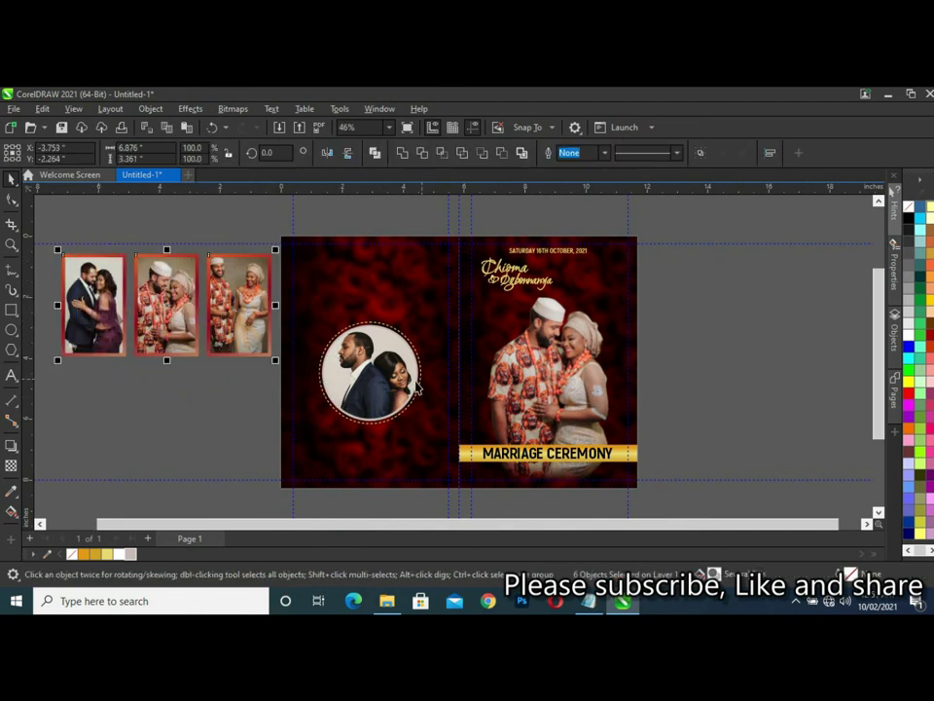
pyautogui.scroll(1, 416, 387)
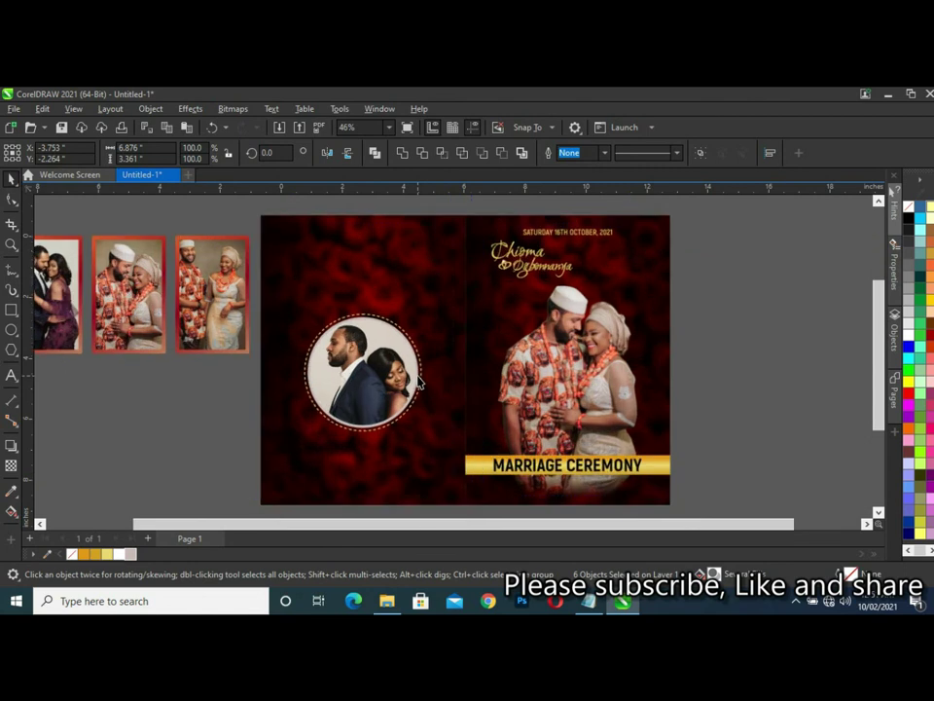
pyautogui.click(179, 394)
pyautogui.scroll(-1, 182, 349)
pyautogui.scroll(-1, 182, 348)
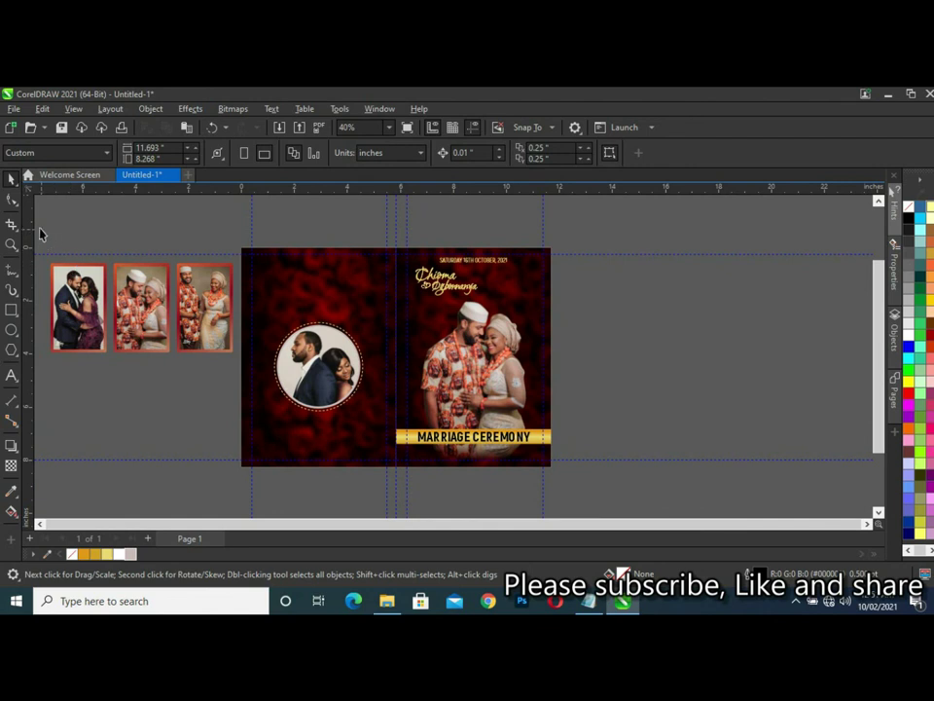
# Select each of the three framed photos on the pasteboard in turn.
pyautogui.moveTo(73, 279); pyautogui.dragTo(124, 389)
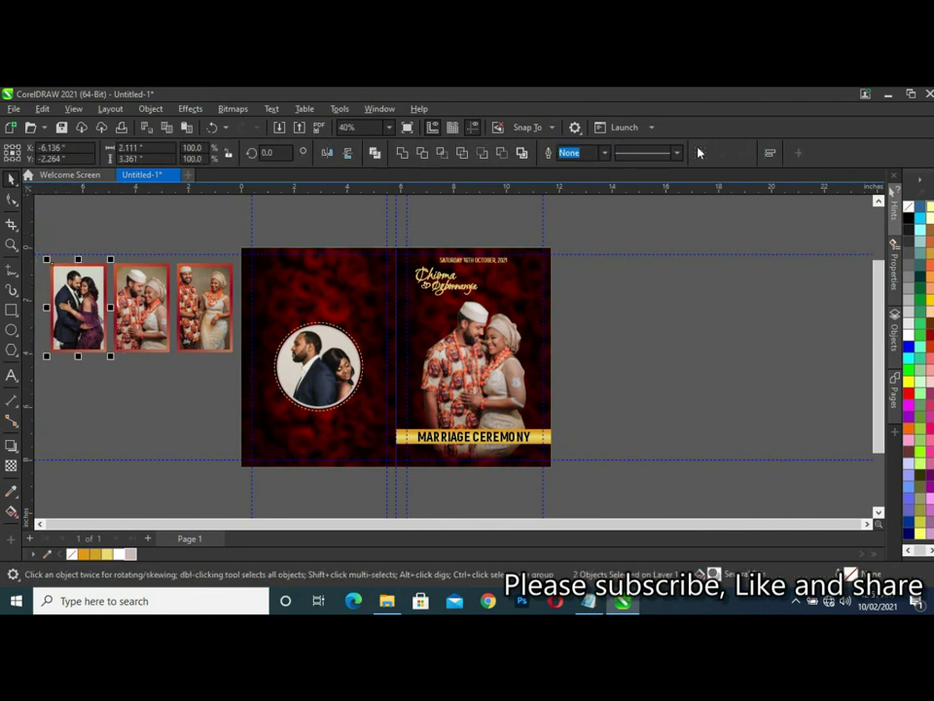
pyautogui.moveTo(184, 369); pyautogui.dragTo(107, 255)
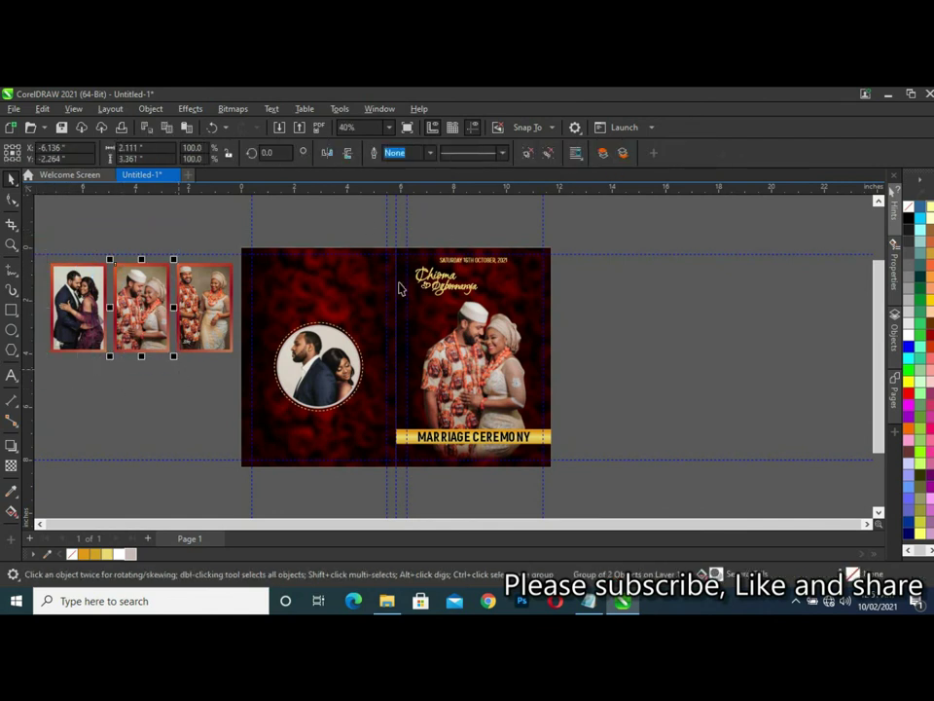
pyautogui.moveTo(144, 222); pyautogui.dragTo(238, 362)
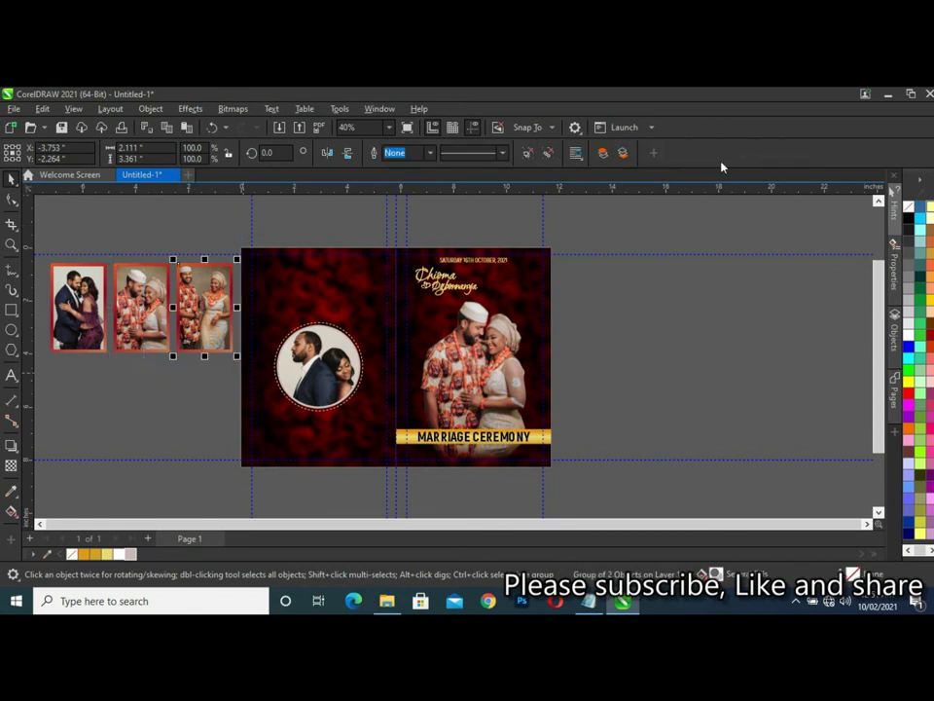
pyautogui.click(341, 222)
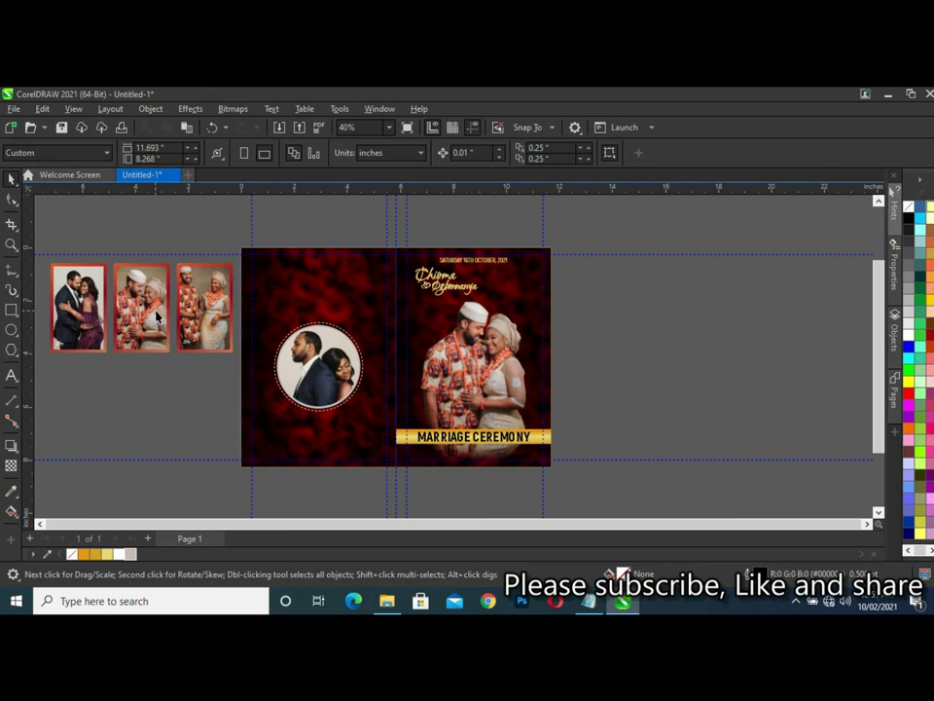
# Move two framed photos onto the left page above the circle and shrink them.
pyautogui.moveTo(85, 319); pyautogui.dragTo(286, 311)
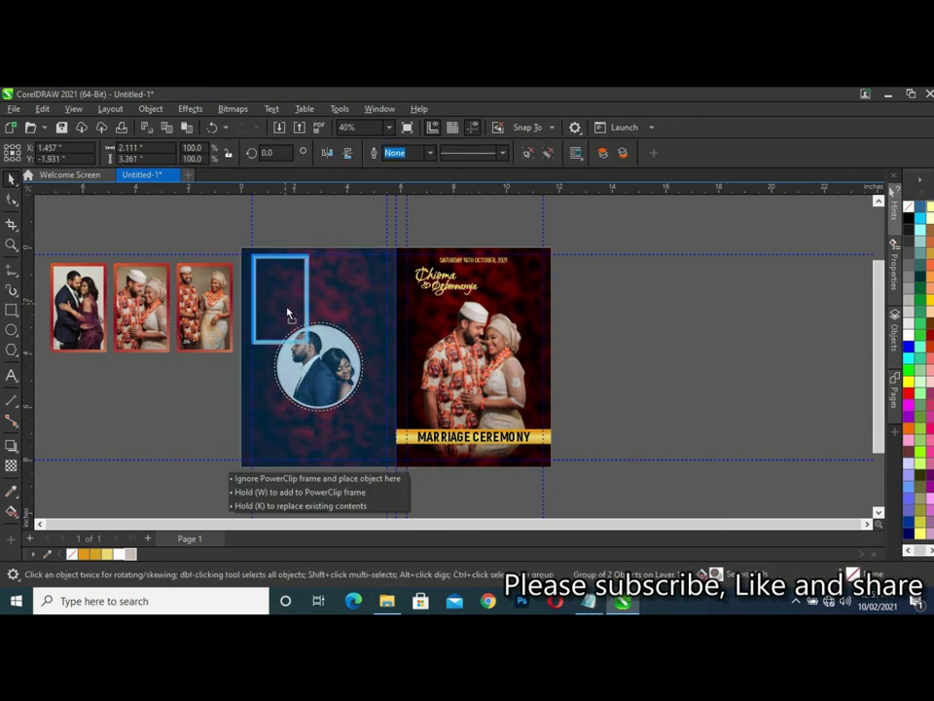
pyautogui.moveTo(288, 275); pyautogui.dragTo(335, 304)
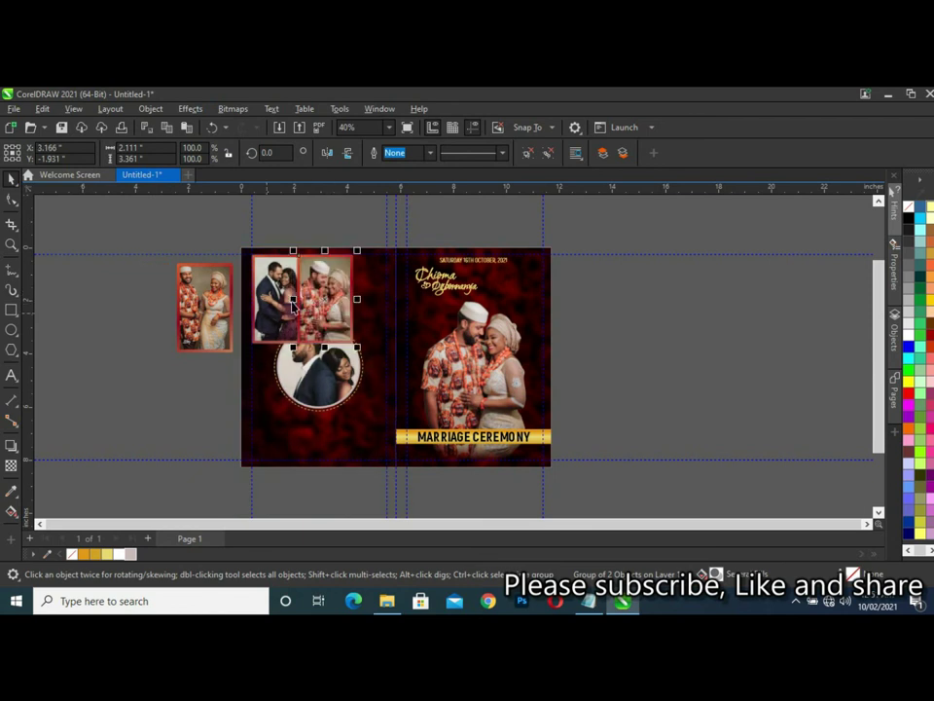
pyautogui.scroll(2, 293, 306)
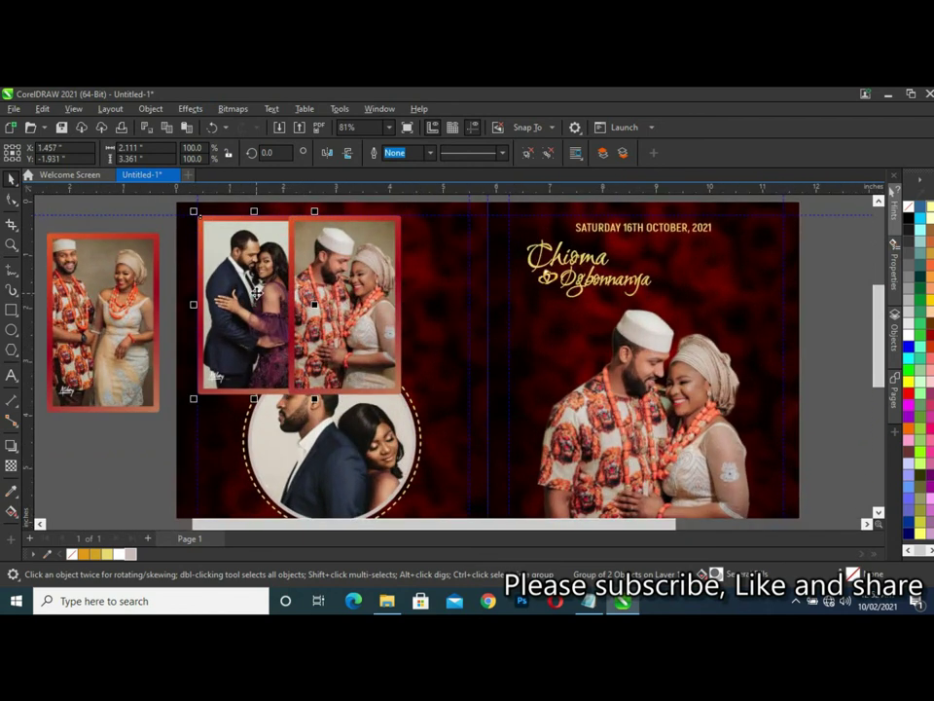
pyautogui.moveTo(313, 211); pyautogui.dragTo(273, 275)
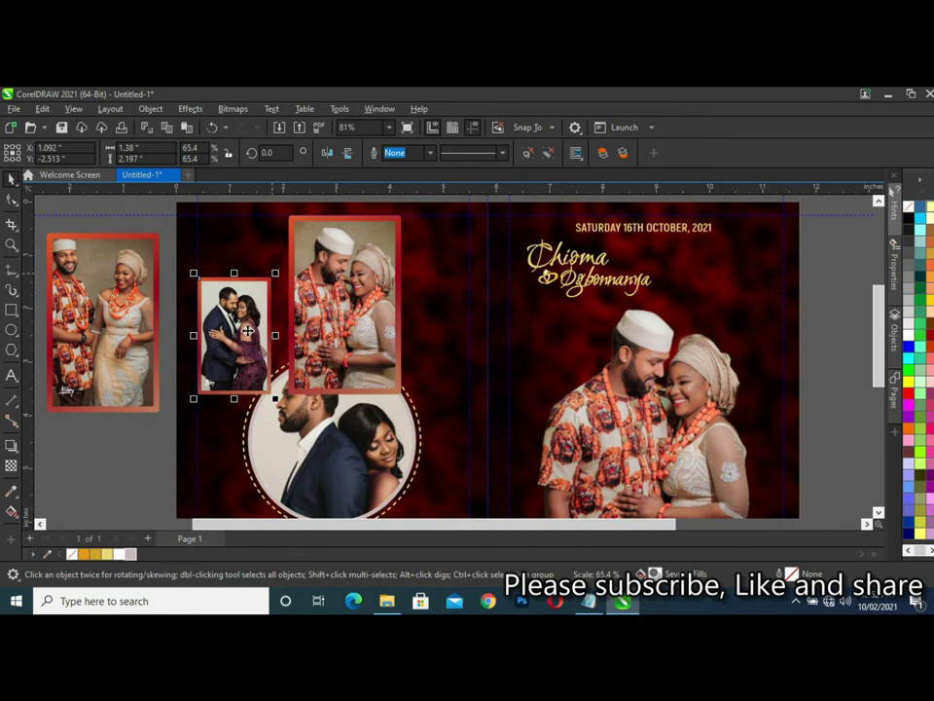
pyautogui.click(336, 257)
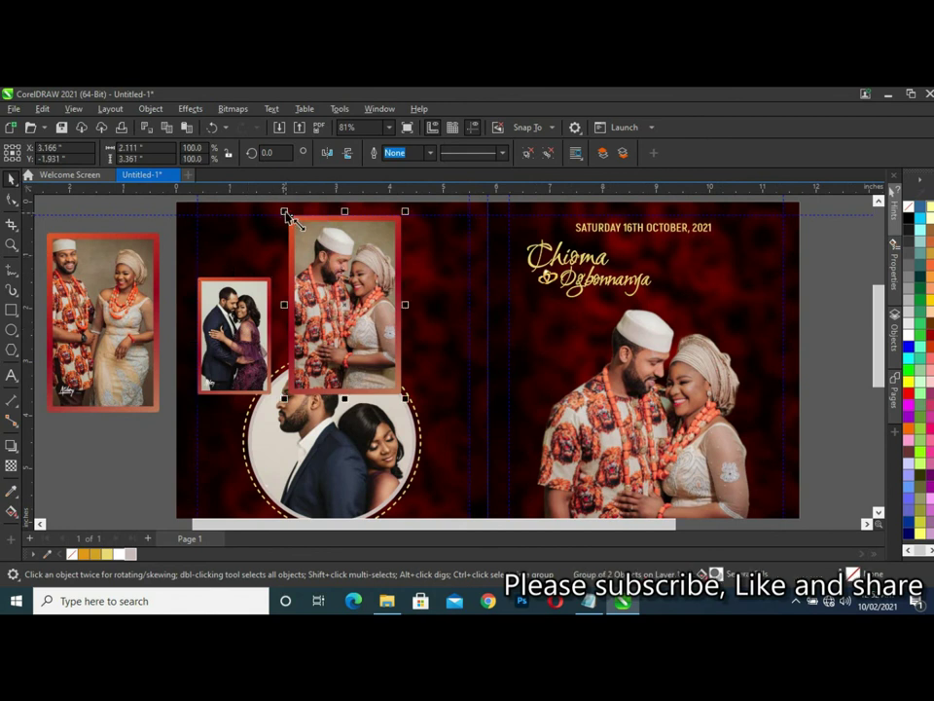
pyautogui.moveTo(285, 214); pyautogui.dragTo(317, 265)
pyautogui.moveTo(364, 308)
pyautogui.mouseDown()
pyautogui.moveTo(360, 284)
pyautogui.moveTo(336, 295)
pyautogui.mouseUp()
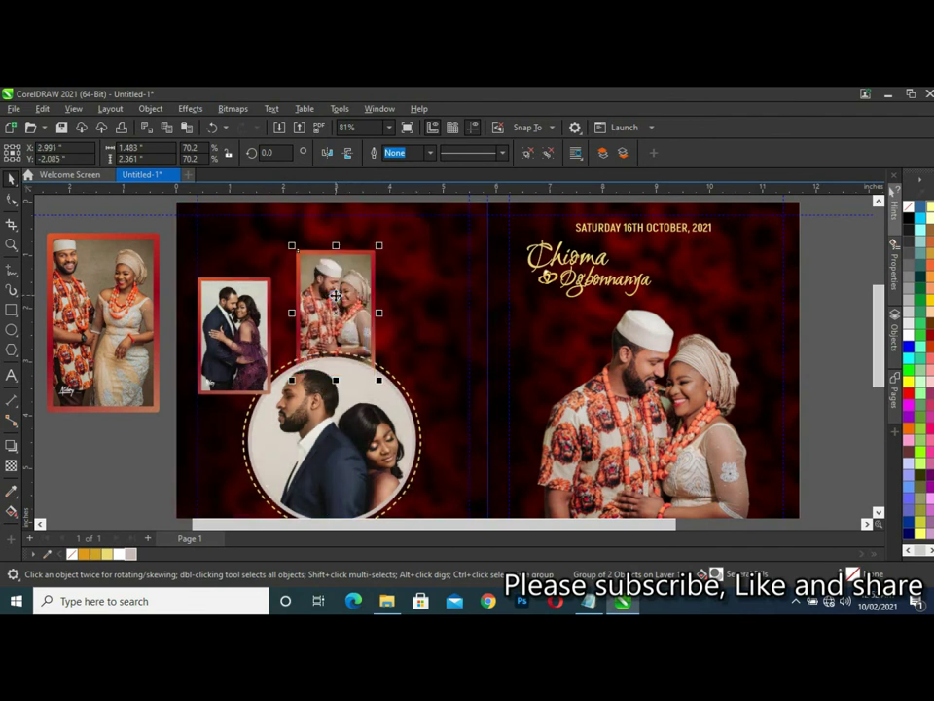
# Centre the top photo on the circle, then tilt the left photo about 10.7° and scale it to 72.7%.
pyautogui.keyDown('shift'); pyautogui.click(337, 364); pyautogui.keyUp('shift')
pyautogui.moveTo(336, 362); pyautogui.dragTo(333, 361)
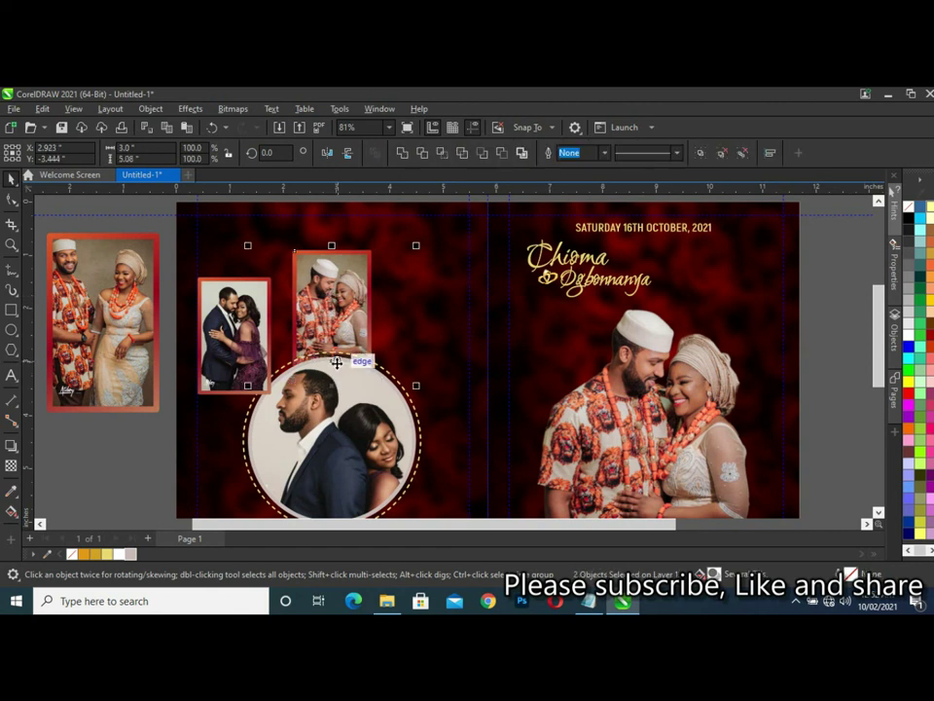
pyautogui.click(264, 348)
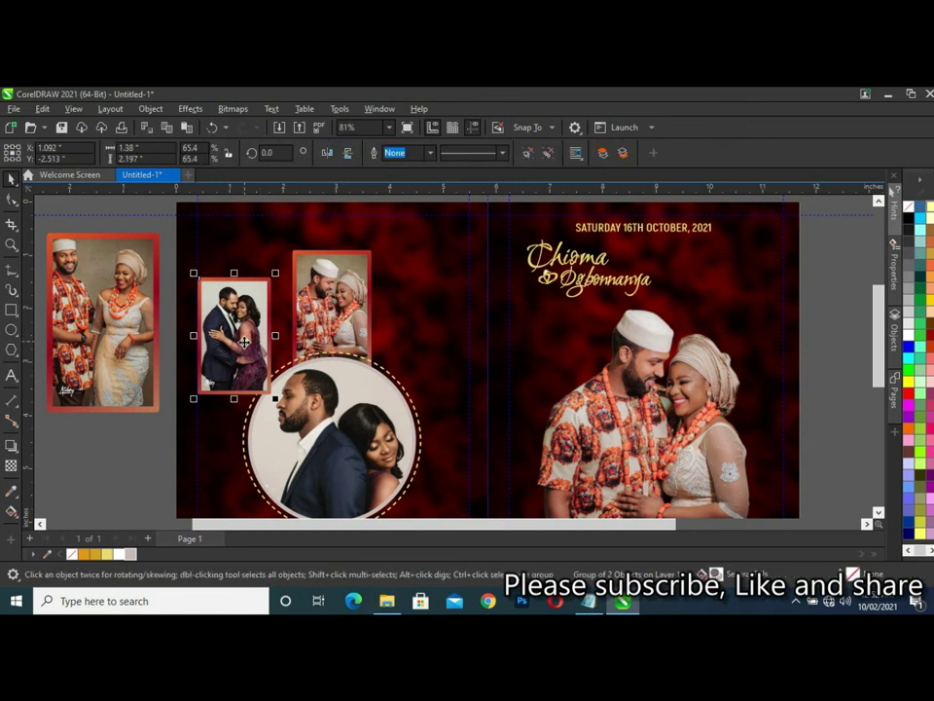
pyautogui.moveTo(236, 339); pyautogui.dragTo(255, 322)
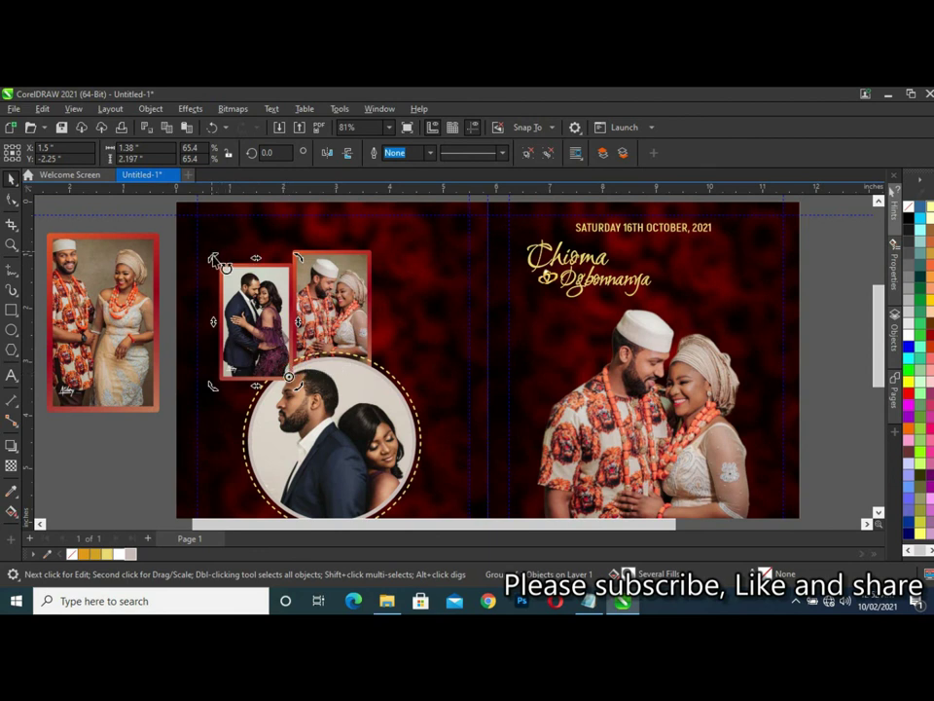
pyautogui.moveTo(215, 261); pyautogui.dragTo(213, 292)
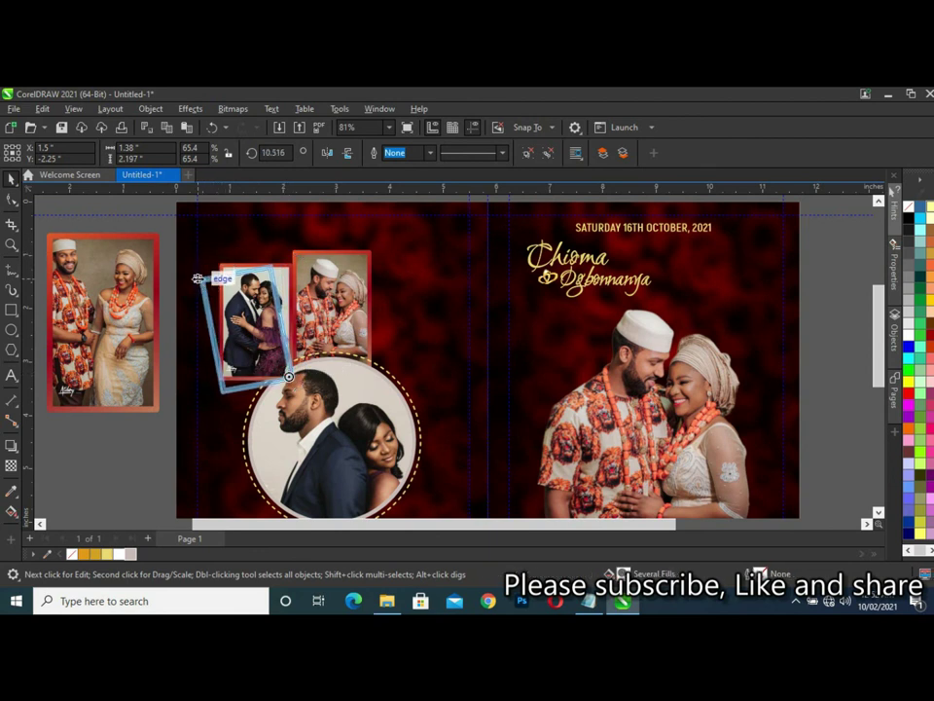
pyautogui.click(261, 302)
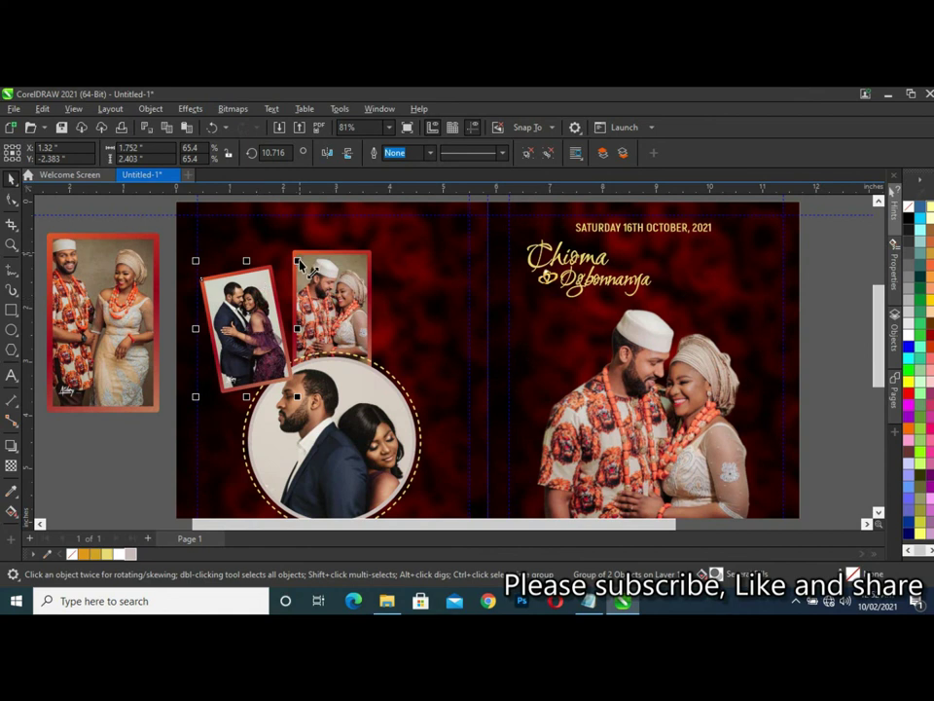
pyautogui.moveTo(297, 261); pyautogui.dragTo(301, 243)
pyautogui.moveTo(303, 241); pyautogui.dragTo(304, 242)
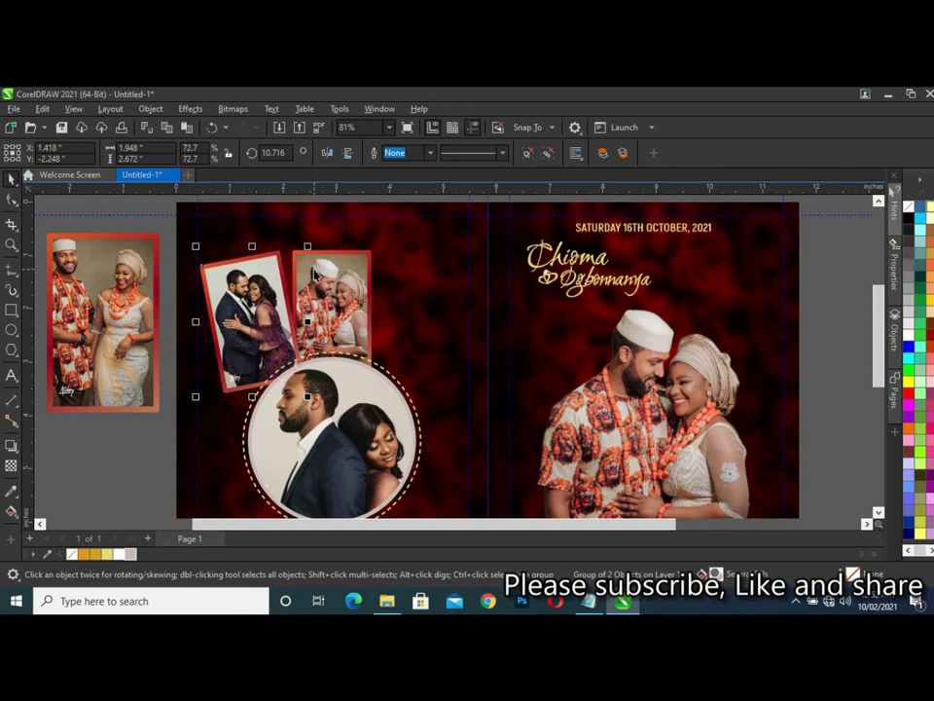
# Shrink the standing-couple photo and tilt it on the right of the collage.
pyautogui.click(149, 373)
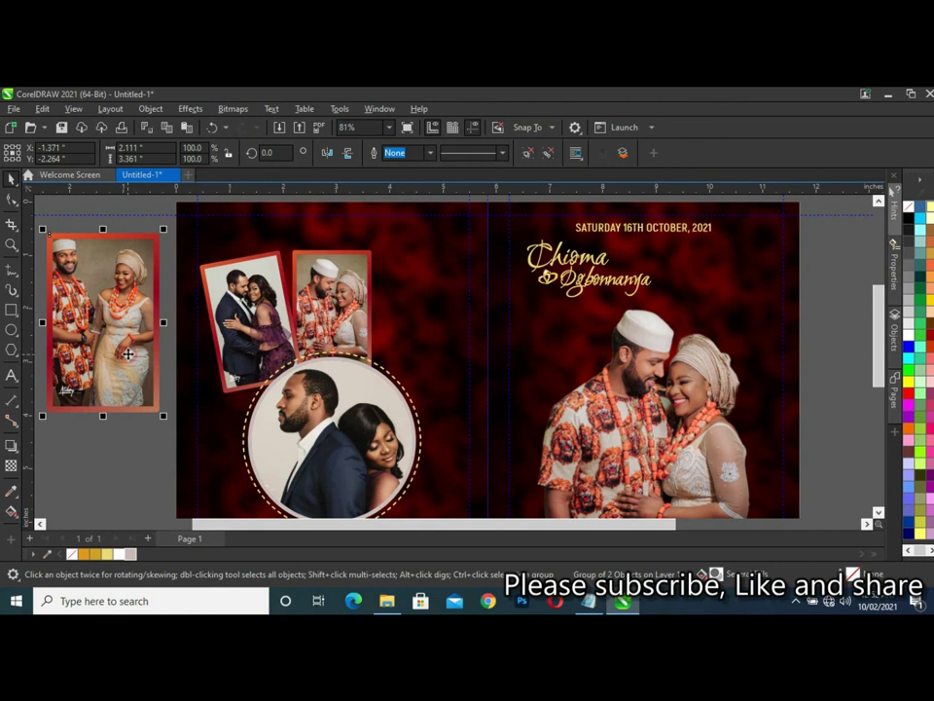
pyautogui.moveTo(40, 226)
pyautogui.mouseDown()
pyautogui.moveTo(57, 251)
pyautogui.moveTo(413, 295)
pyautogui.moveTo(376, 391)
pyautogui.mouseUp()
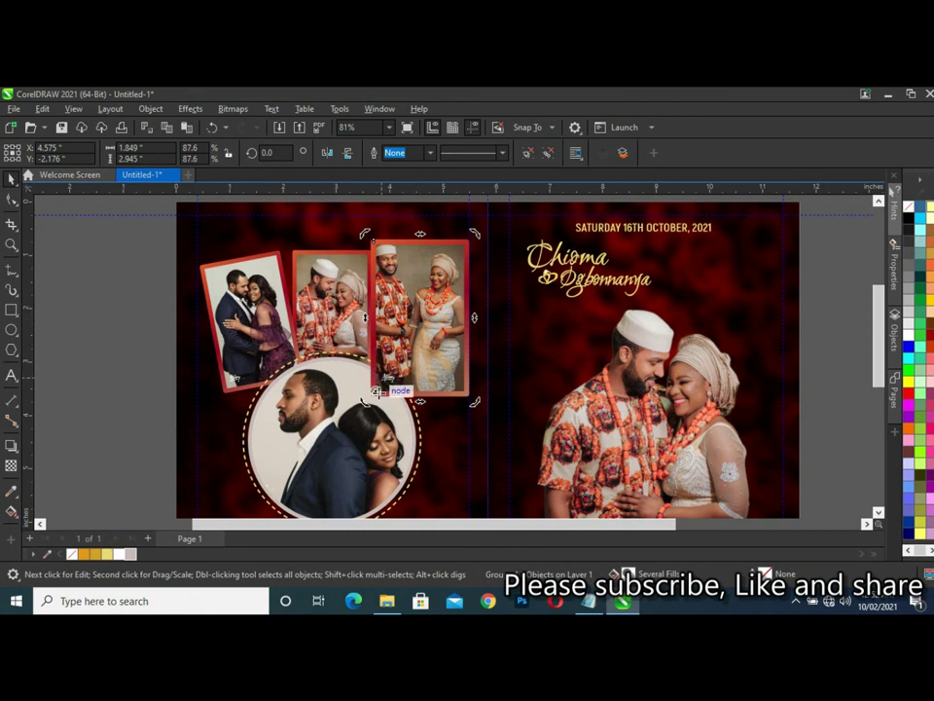
pyautogui.moveTo(476, 238); pyautogui.dragTo(507, 271)
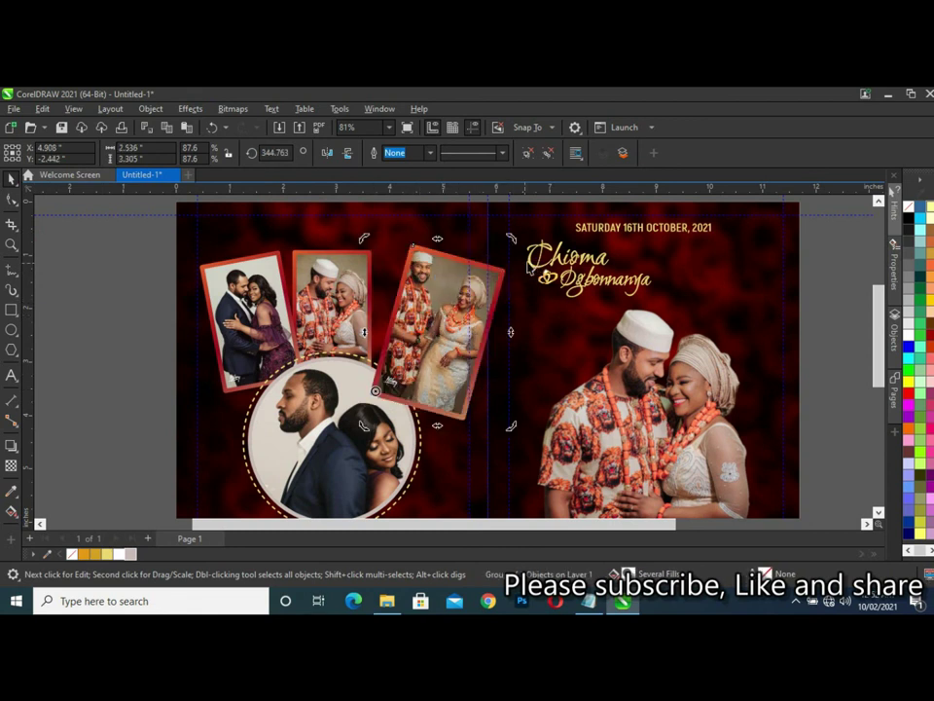
pyautogui.moveTo(511, 240); pyautogui.dragTo(487, 246)
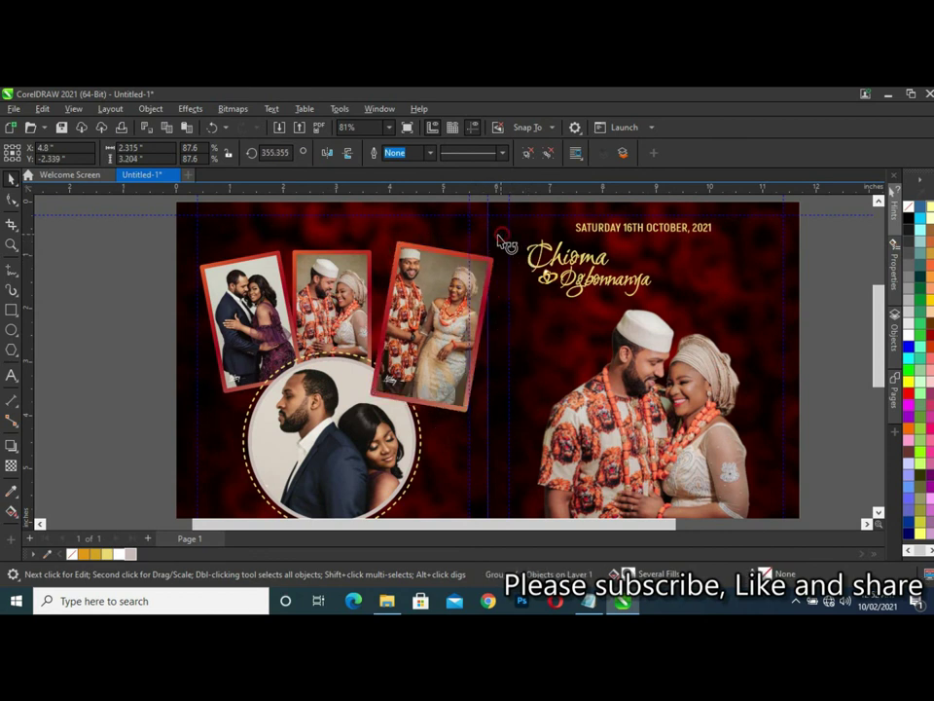
pyautogui.moveTo(506, 243); pyautogui.dragTo(485, 249)
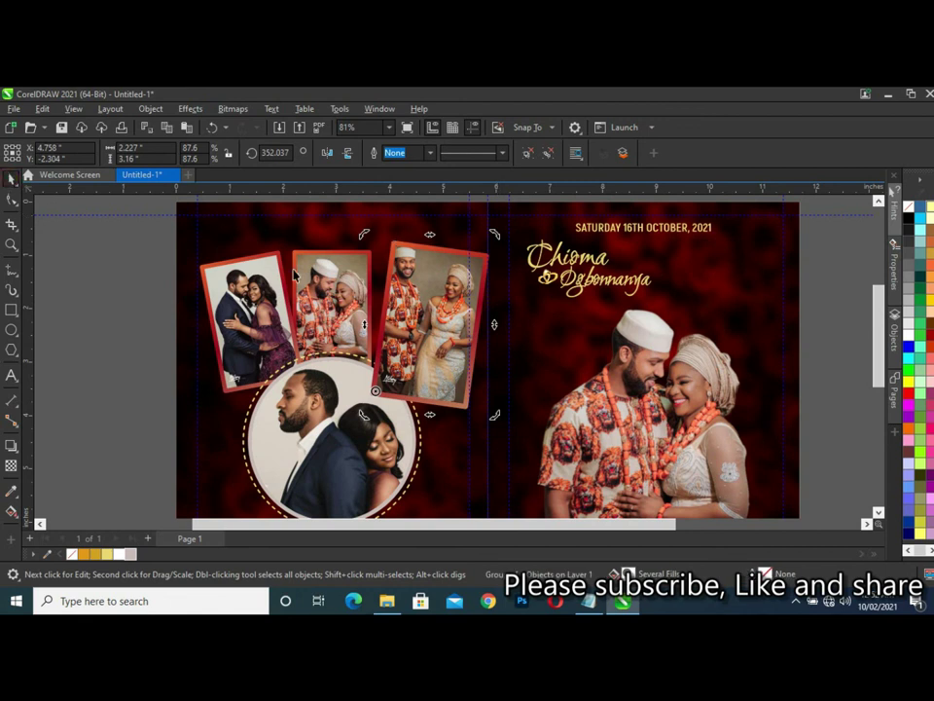
pyautogui.click(464, 278)
# Scale the right photo to 82%, nudge it toward the middle, and tilt it to about 347°.
pyautogui.click(464, 277)
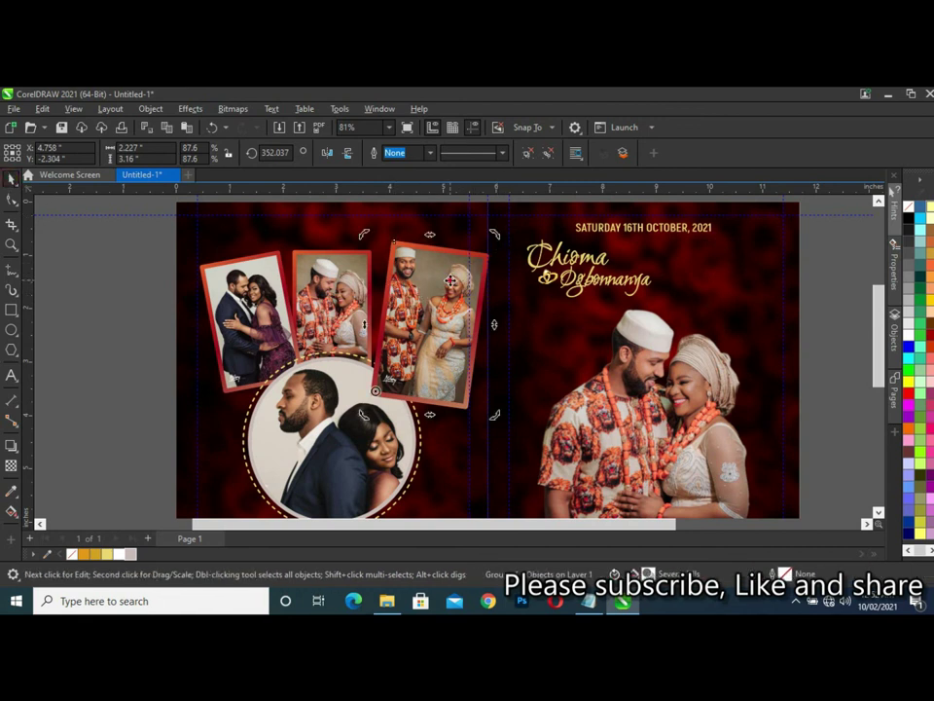
pyautogui.click(467, 272)
pyautogui.moveTo(495, 239); pyautogui.dragTo(485, 248)
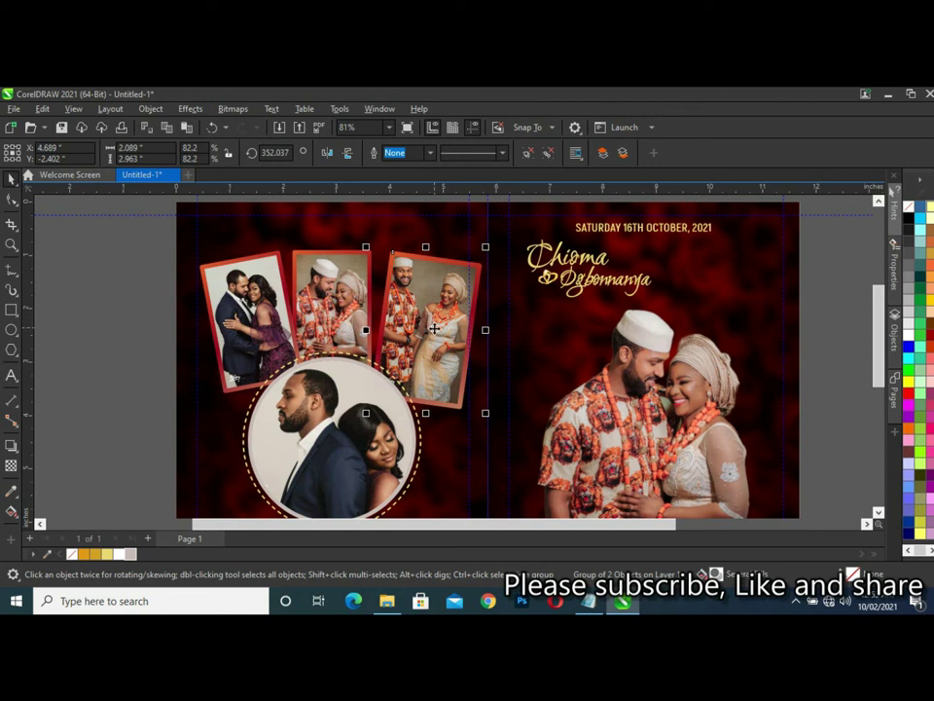
pyautogui.moveTo(434, 329); pyautogui.dragTo(419, 338)
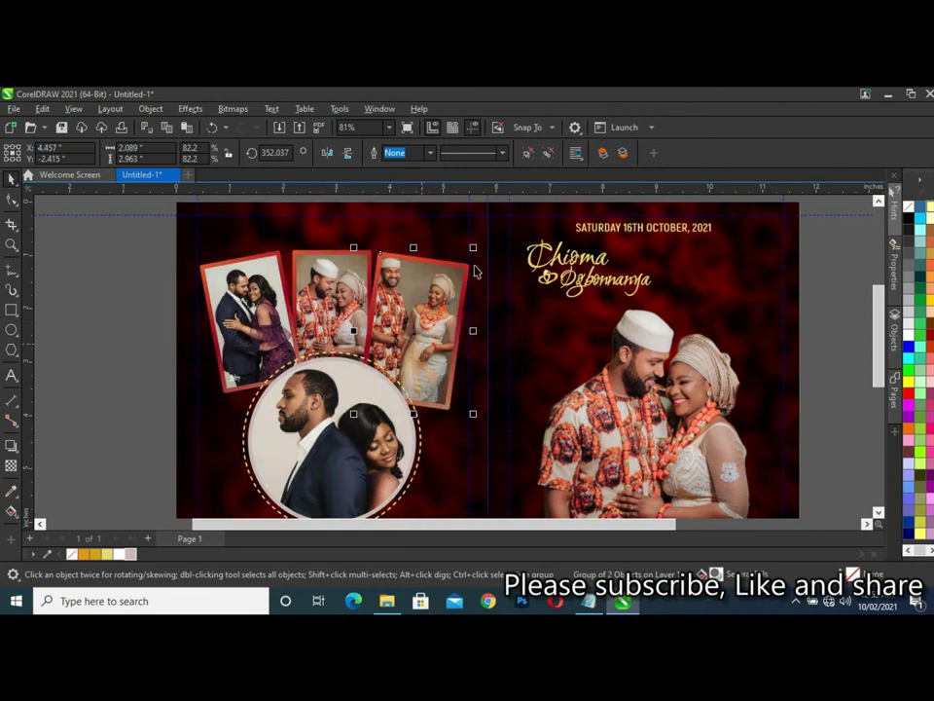
pyautogui.click(429, 307)
pyautogui.moveTo(486, 251); pyautogui.dragTo(486, 258)
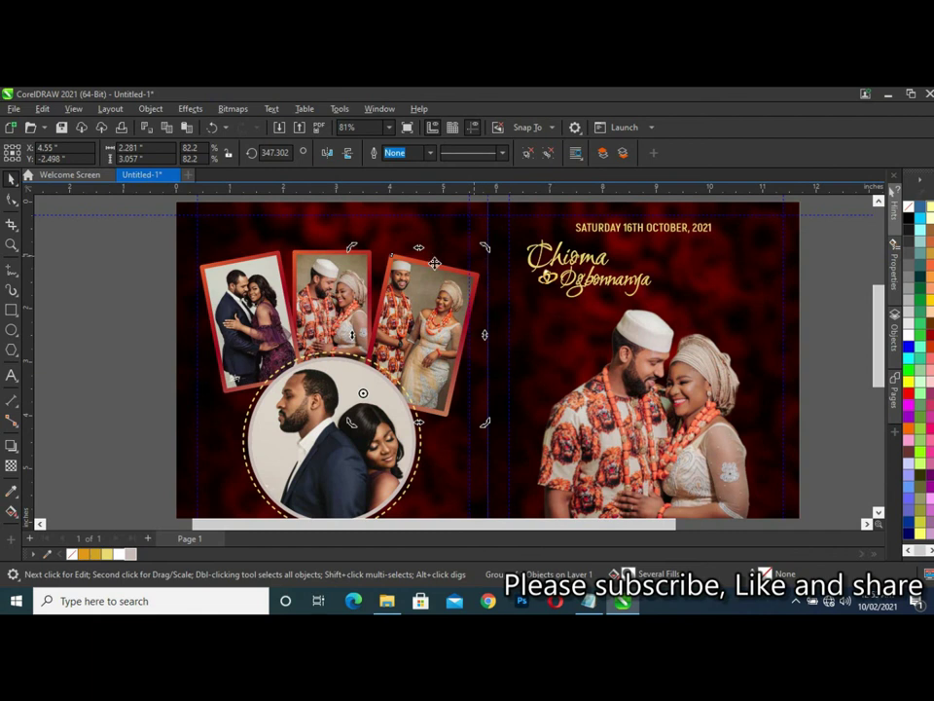
# Tilt the left photo further outward to about 13°.
pyautogui.click(255, 297)
pyautogui.click(198, 249)
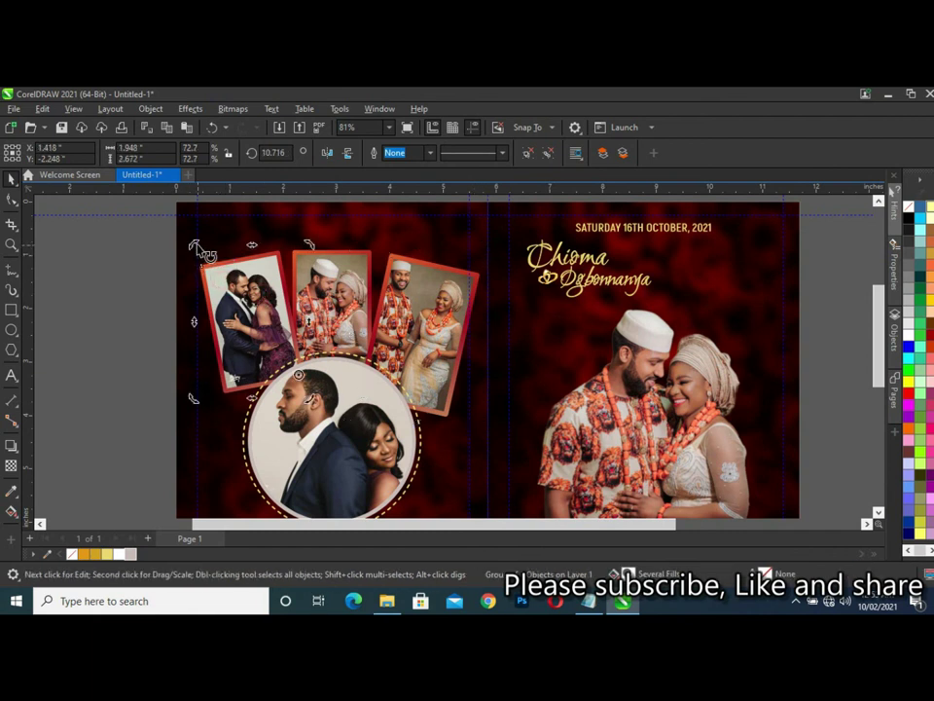
pyautogui.moveTo(195, 247)
pyautogui.mouseDown()
pyautogui.moveTo(191, 257)
pyautogui.moveTo(189, 243)
pyautogui.mouseUp()
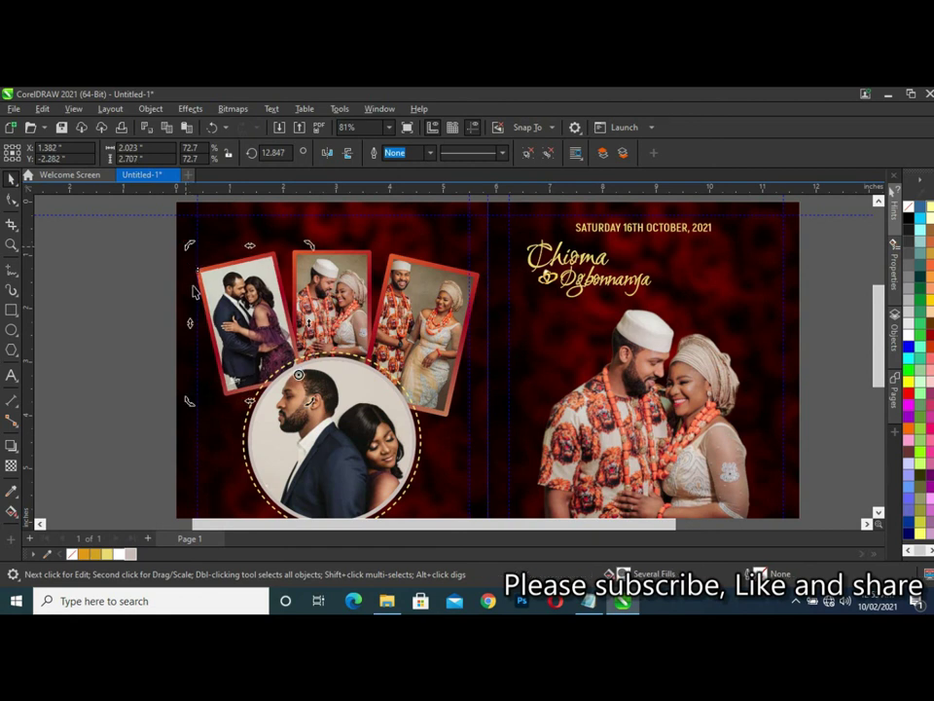
pyautogui.click(121, 260)
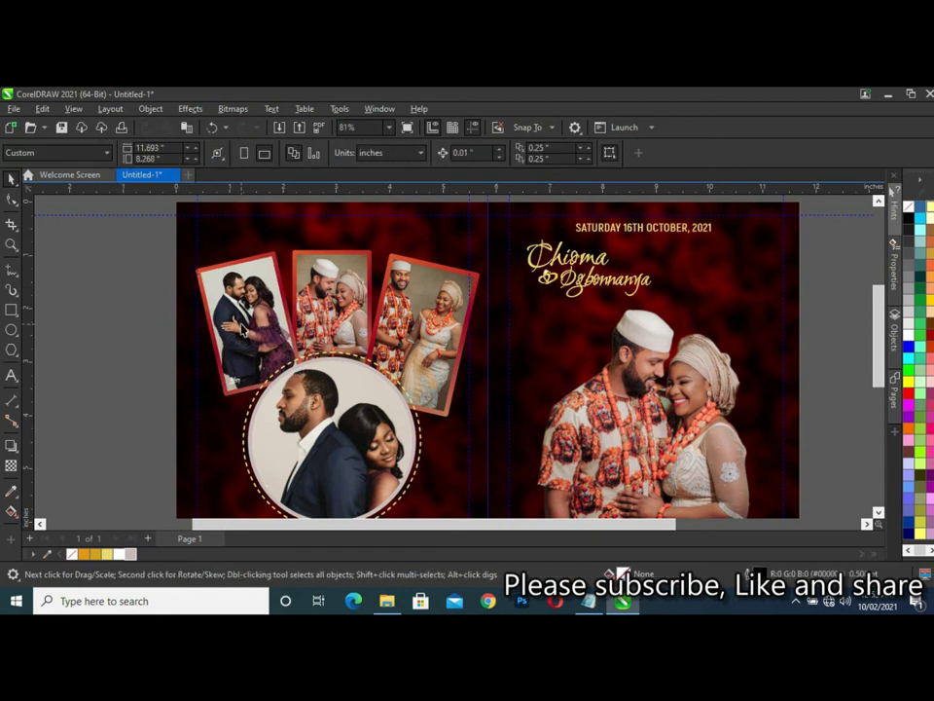
# Shrink the whole photo collage, then fine-tune the two-photo group's size.
pyautogui.scroll(-2, 189, 255)
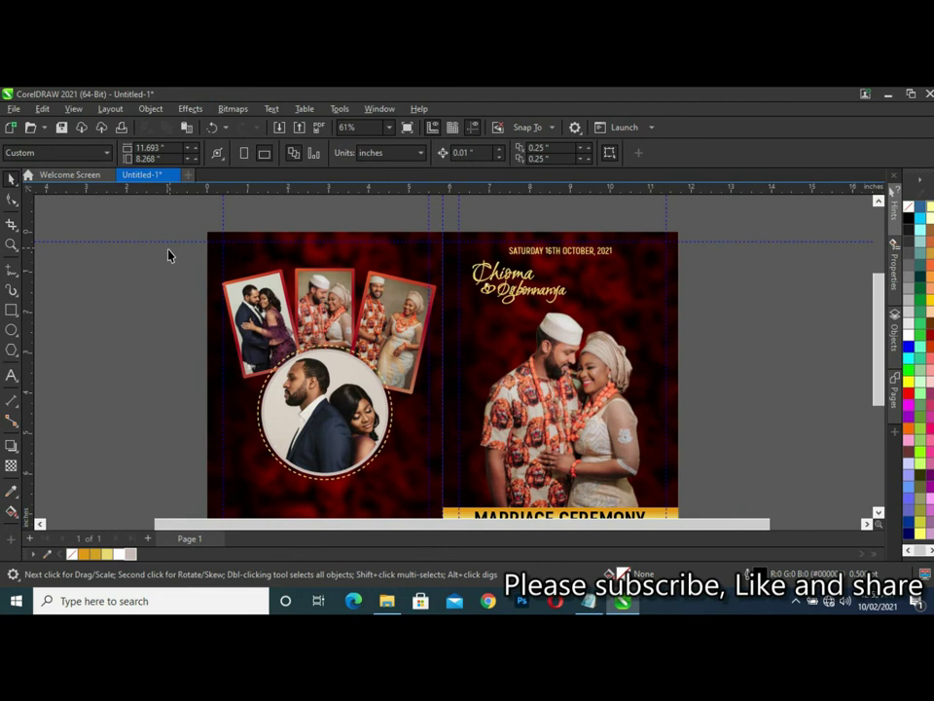
pyautogui.moveTo(166, 260); pyautogui.dragTo(439, 407)
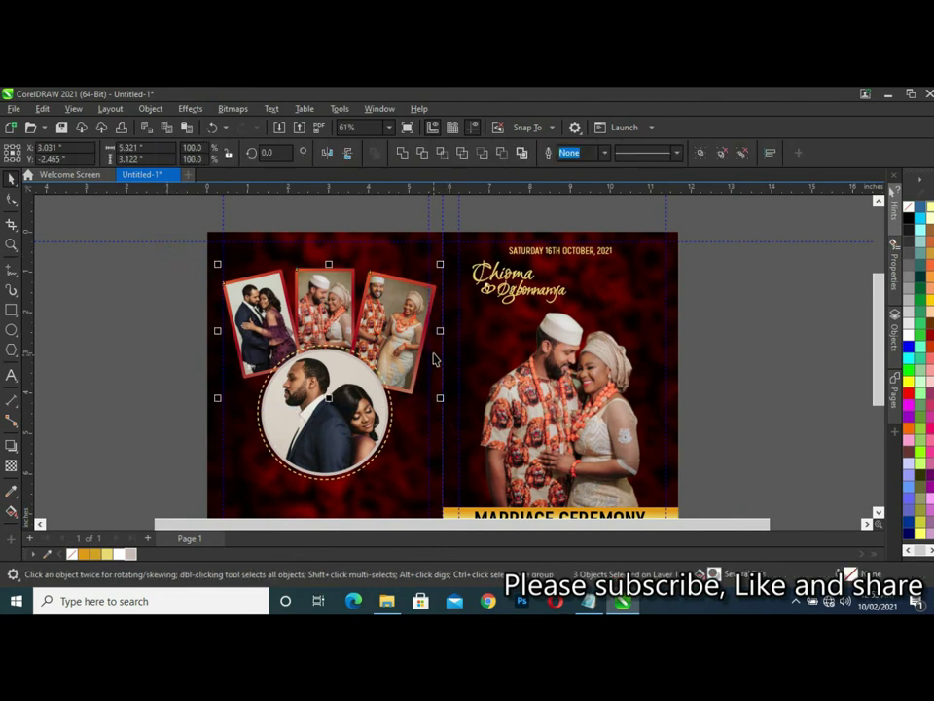
pyautogui.moveTo(440, 263)
pyautogui.mouseDown()
pyautogui.moveTo(401, 286)
pyautogui.moveTo(365, 326)
pyautogui.mouseUp()
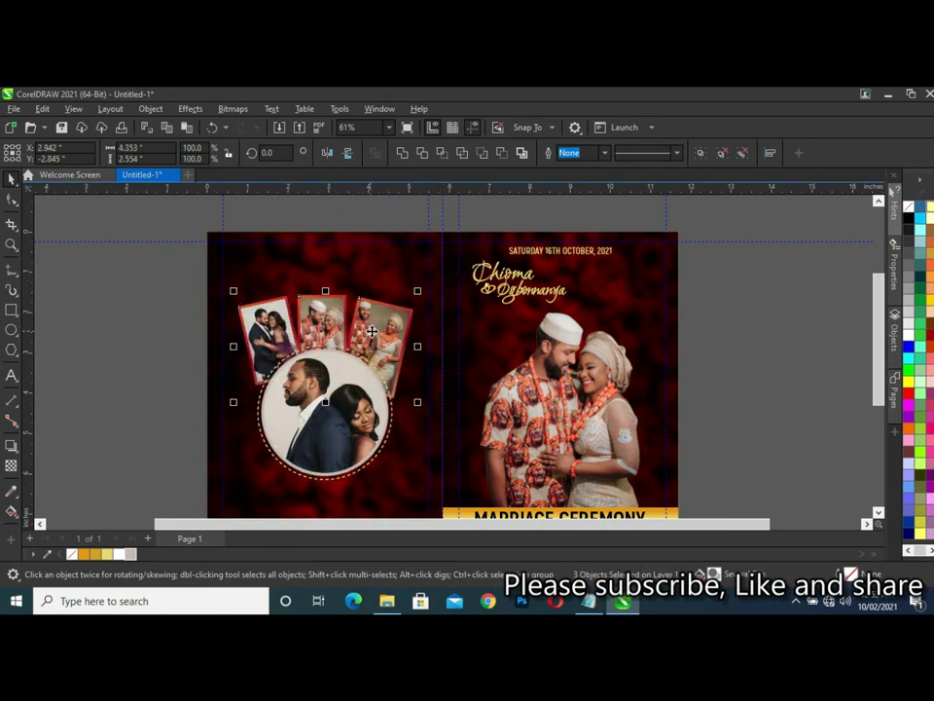
pyautogui.click(173, 347)
pyautogui.click(389, 340)
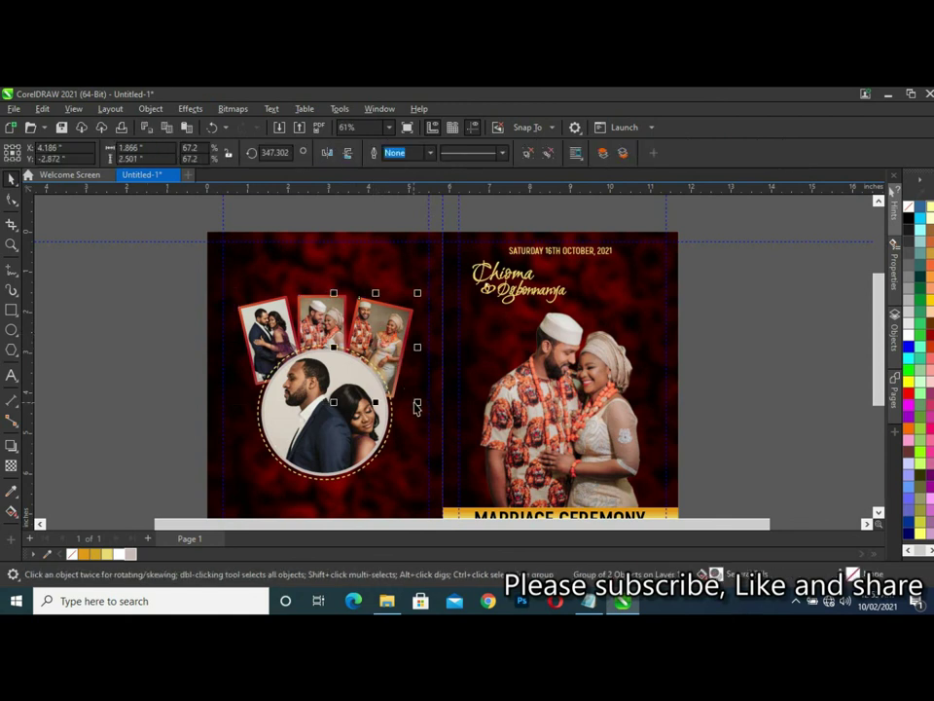
pyautogui.moveTo(416, 406); pyautogui.dragTo(403, 393)
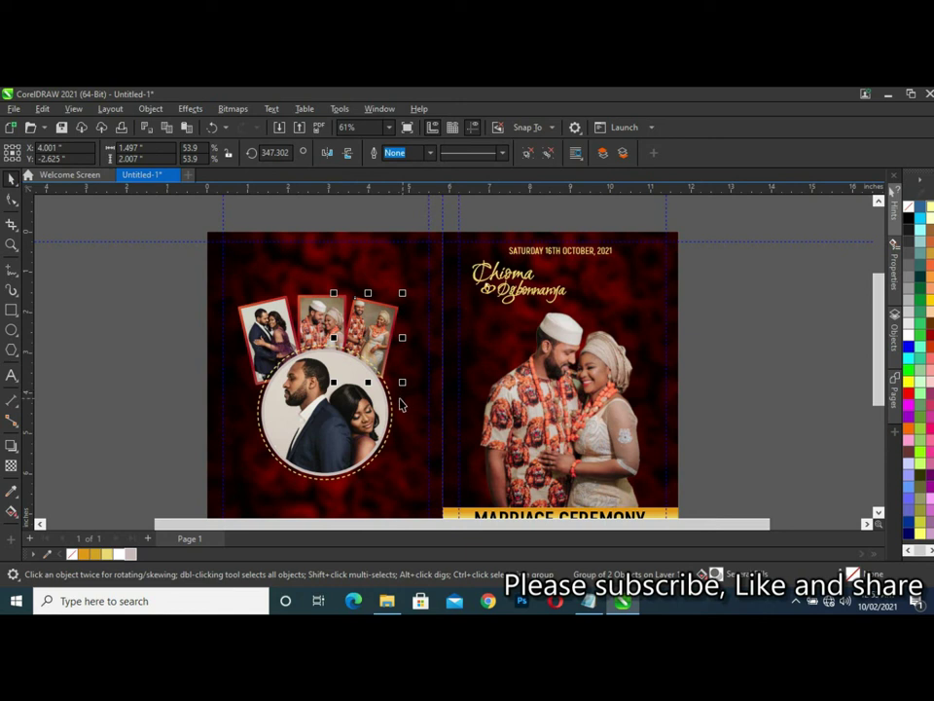
pyautogui.moveTo(405, 385); pyautogui.dragTo(407, 389)
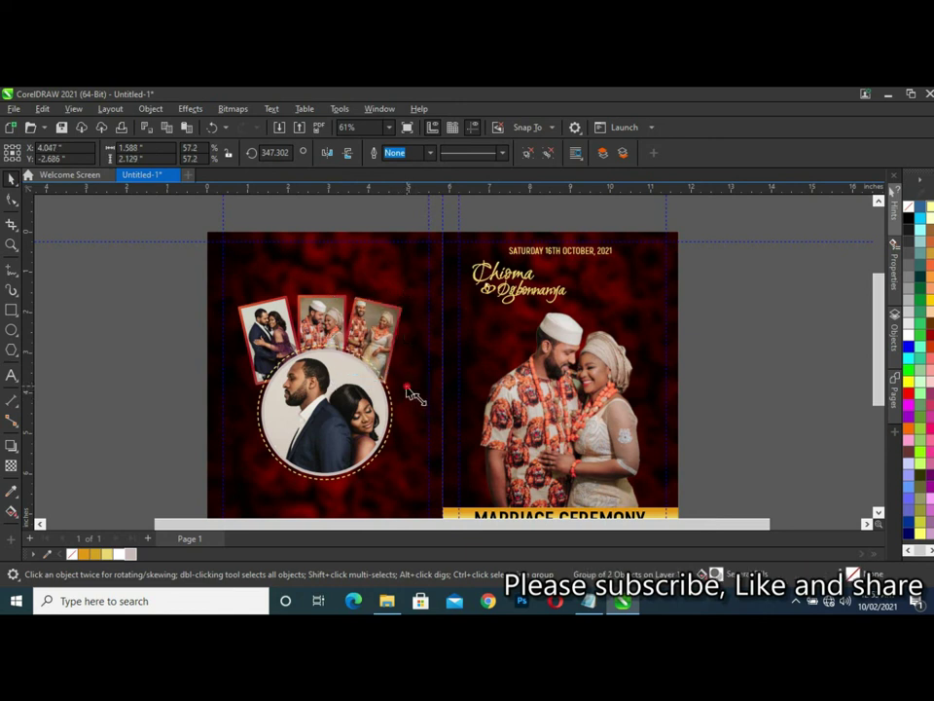
# Rescale the whole collage to fit the left page and move it toward the centre.
pyautogui.moveTo(159, 266); pyautogui.dragTo(418, 409)
pyautogui.moveTo(408, 293)
pyautogui.mouseDown()
pyautogui.moveTo(424, 283)
pyautogui.moveTo(378, 321)
pyautogui.moveTo(437, 293)
pyautogui.mouseUp()
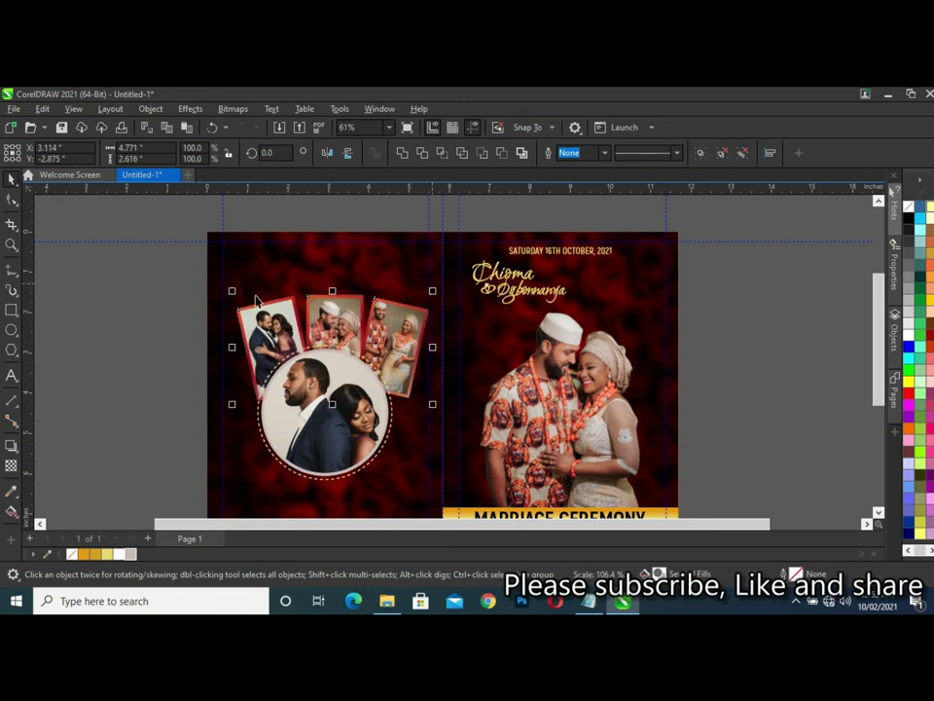
pyautogui.moveTo(232, 290); pyautogui.dragTo(220, 282)
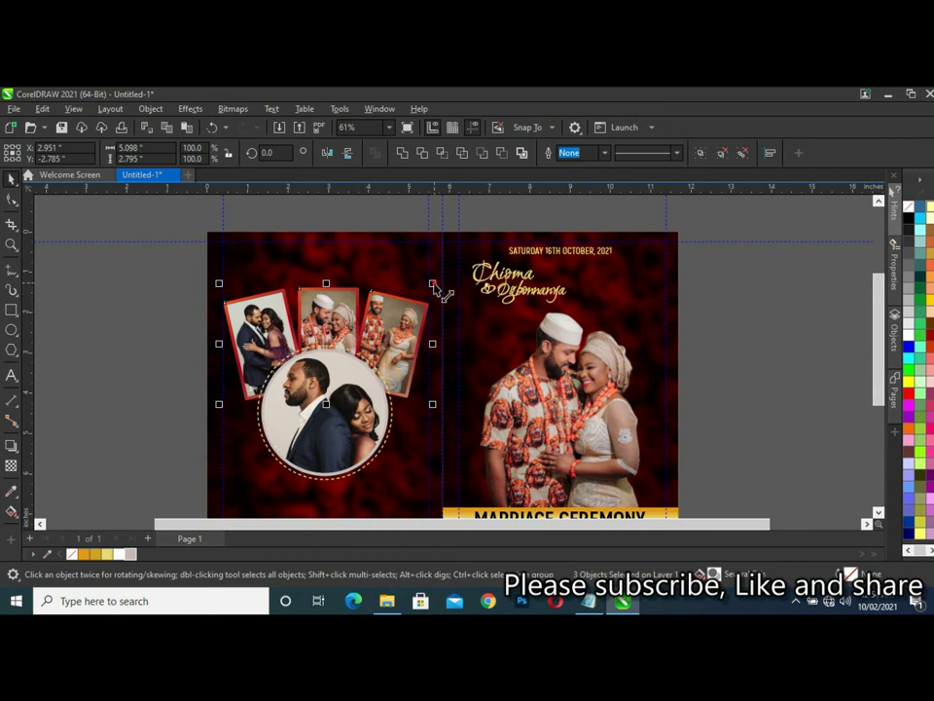
pyautogui.moveTo(433, 285); pyautogui.dragTo(410, 295)
pyautogui.moveTo(322, 328); pyautogui.dragTo(333, 317)
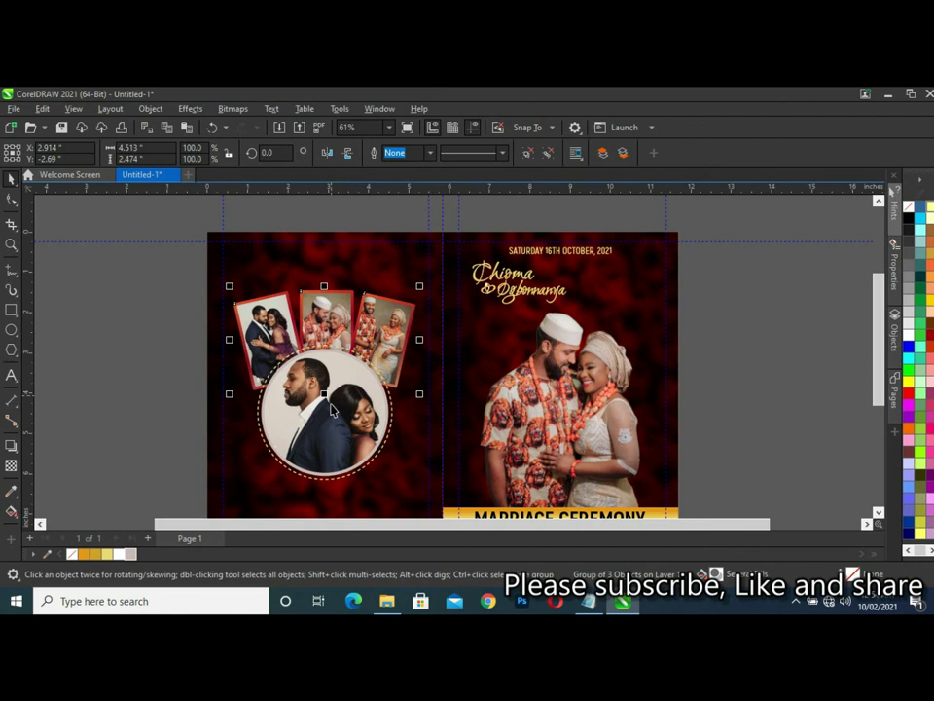
# Move the group of three small photos up above the circle portrait.
pyautogui.click(300, 392)
pyautogui.moveTo(179, 344)
pyautogui.mouseDown()
pyautogui.moveTo(420, 501)
pyautogui.moveTo(410, 498)
pyautogui.mouseUp()
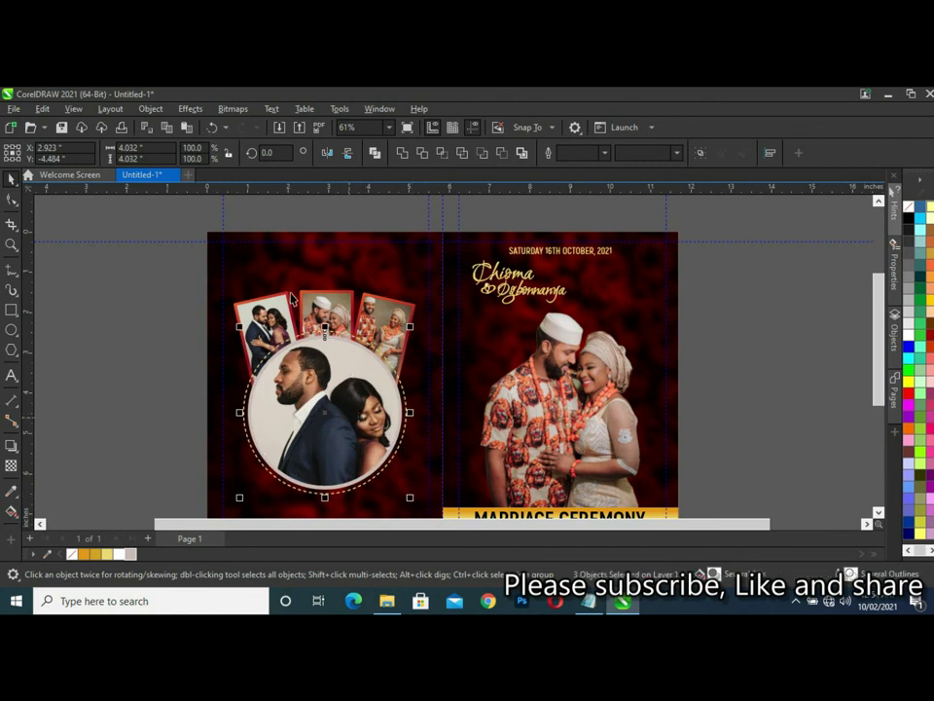
pyautogui.click(342, 300)
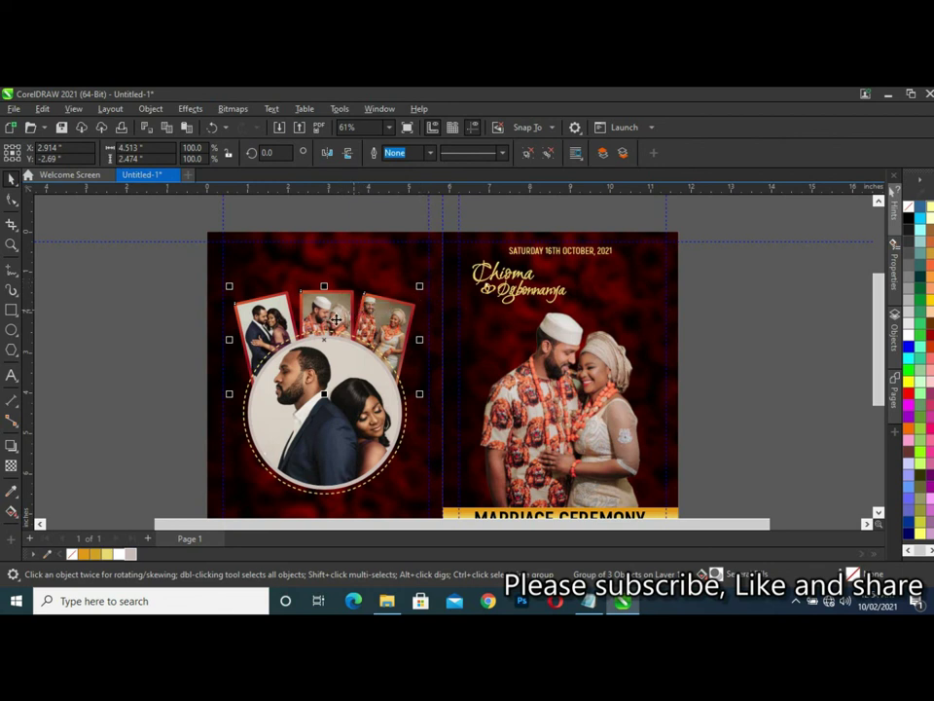
pyautogui.moveTo(334, 316); pyautogui.dragTo(338, 307)
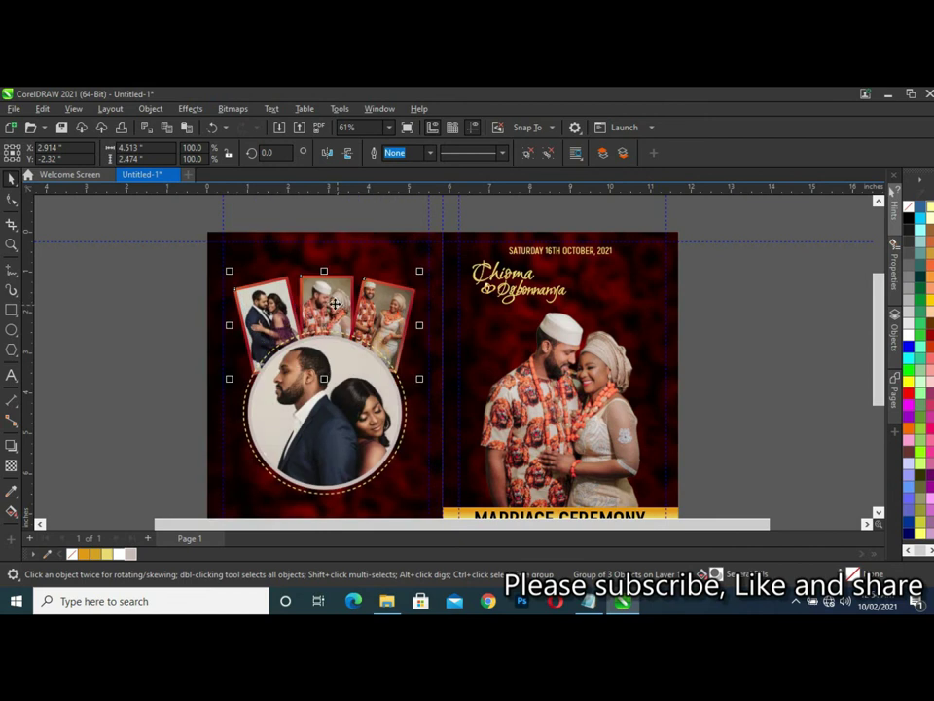
pyautogui.click(202, 321)
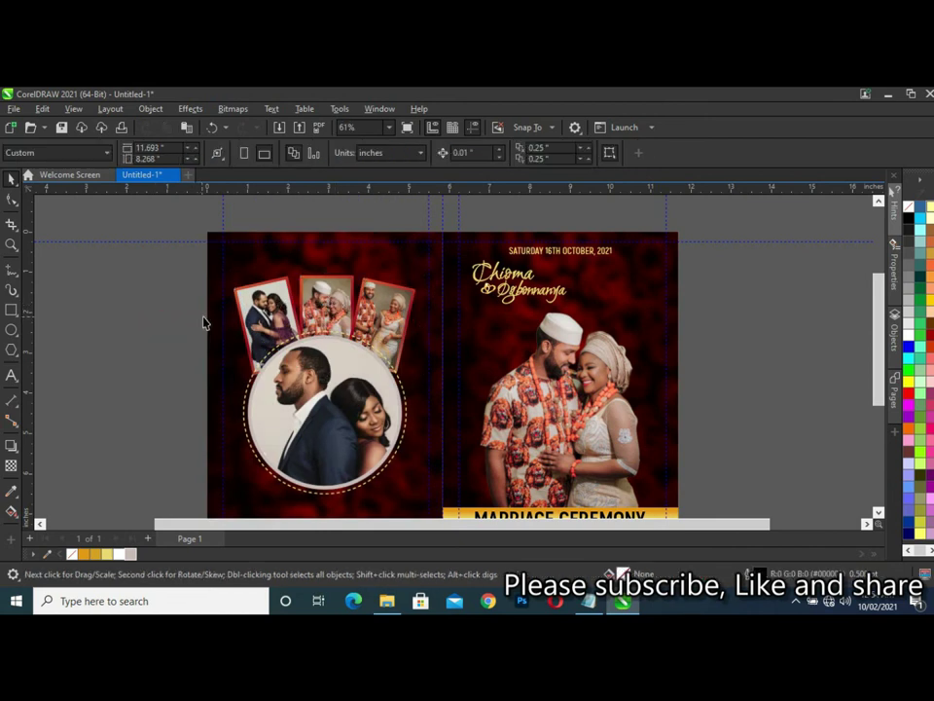
# With the full spread in view, shrink the photo collage slightly on the left page.
pyautogui.hotkey('shift', 'F4')
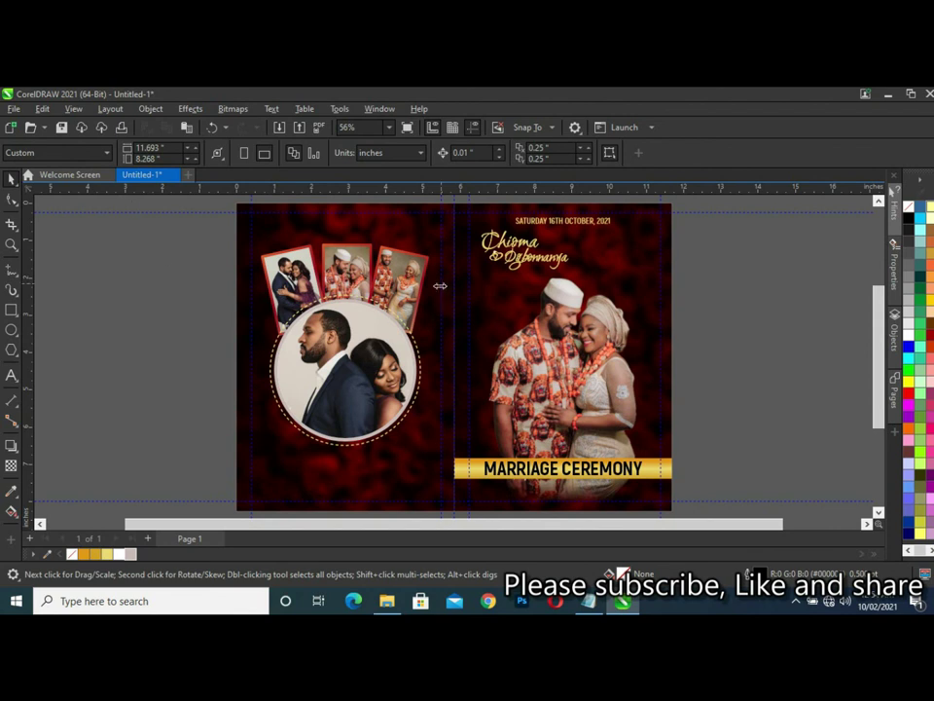
pyautogui.click(402, 268)
pyautogui.moveTo(434, 449); pyautogui.dragTo(424, 418)
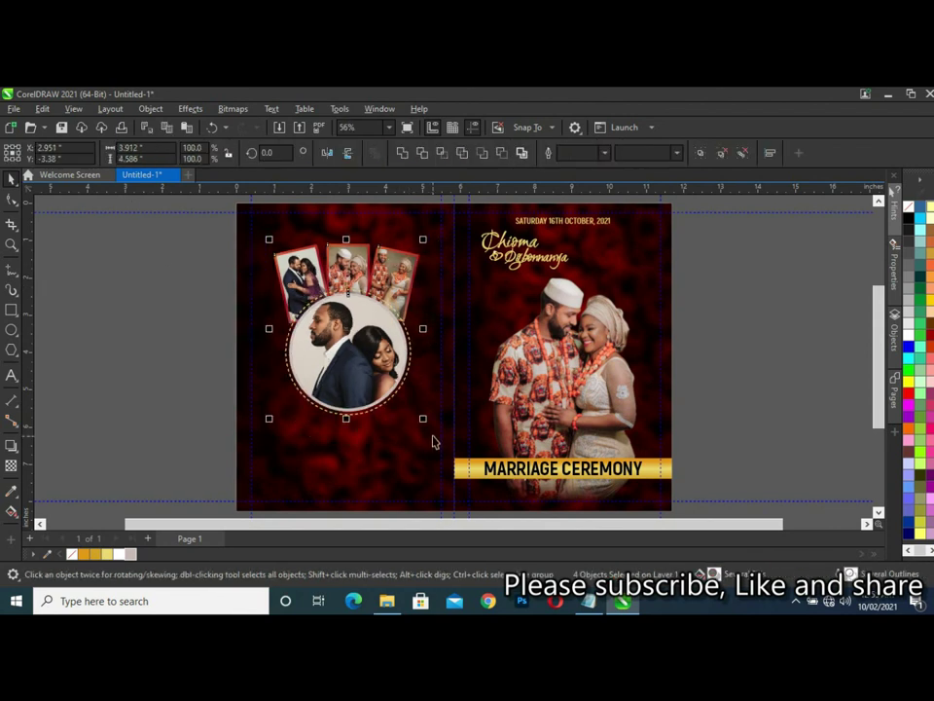
pyautogui.click(165, 367)
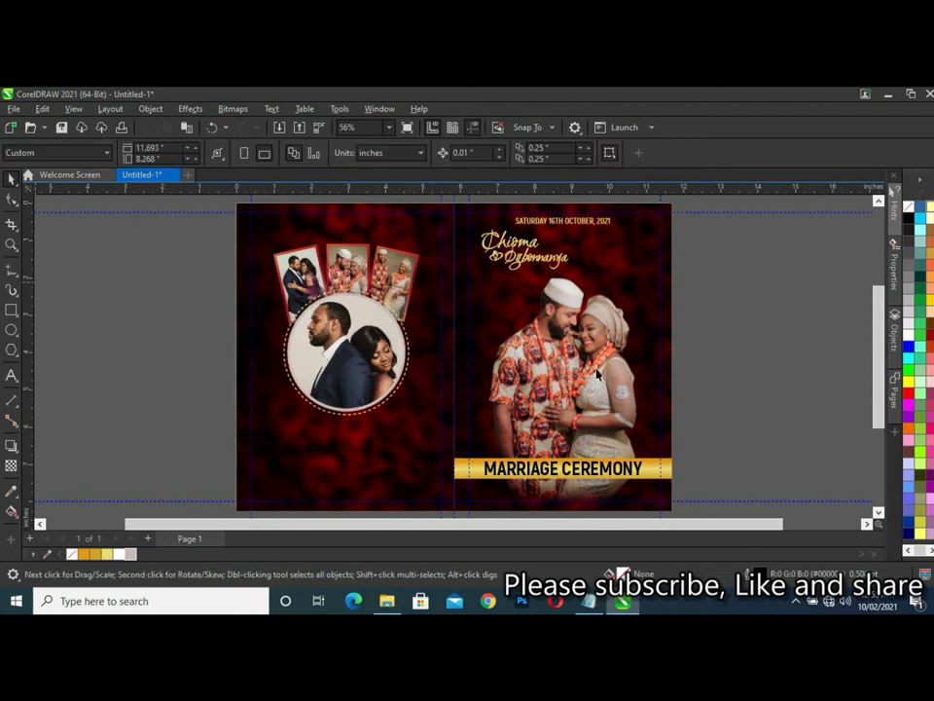
pyautogui.scroll(3, 420, 280)
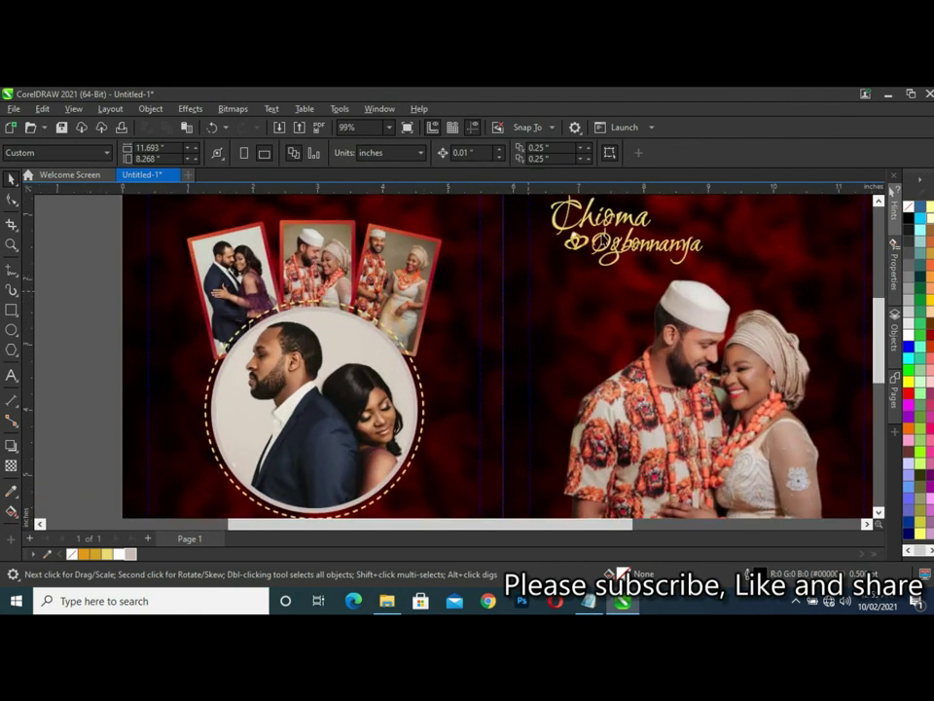
# Draw an angled bracket path with the Pen tool down the left side of the collage.
pyautogui.click(10, 273)
pyautogui.click(11, 273)
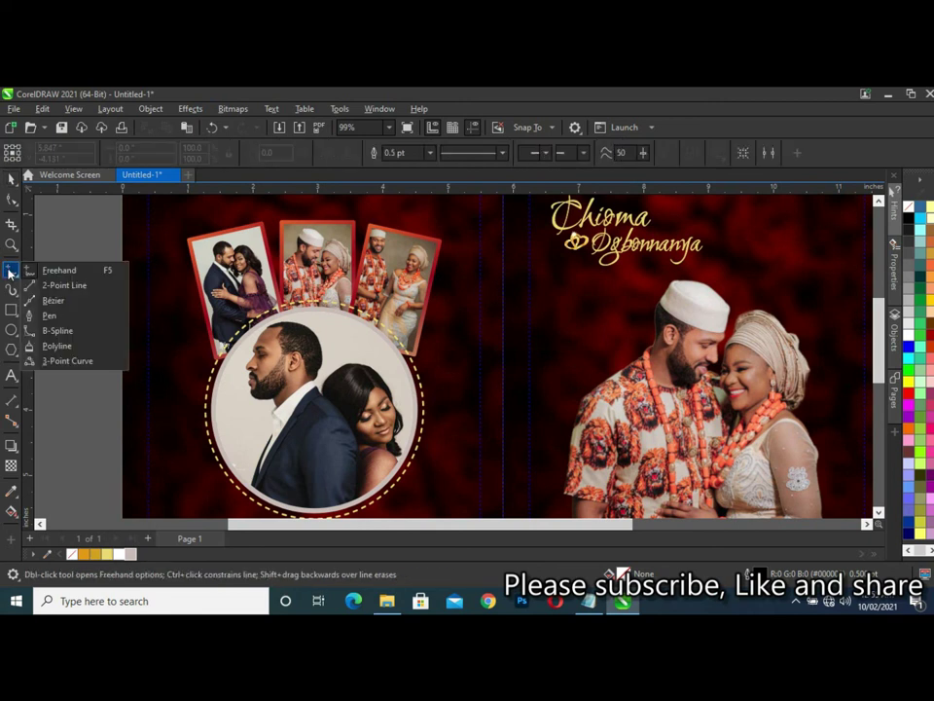
pyautogui.click(55, 315)
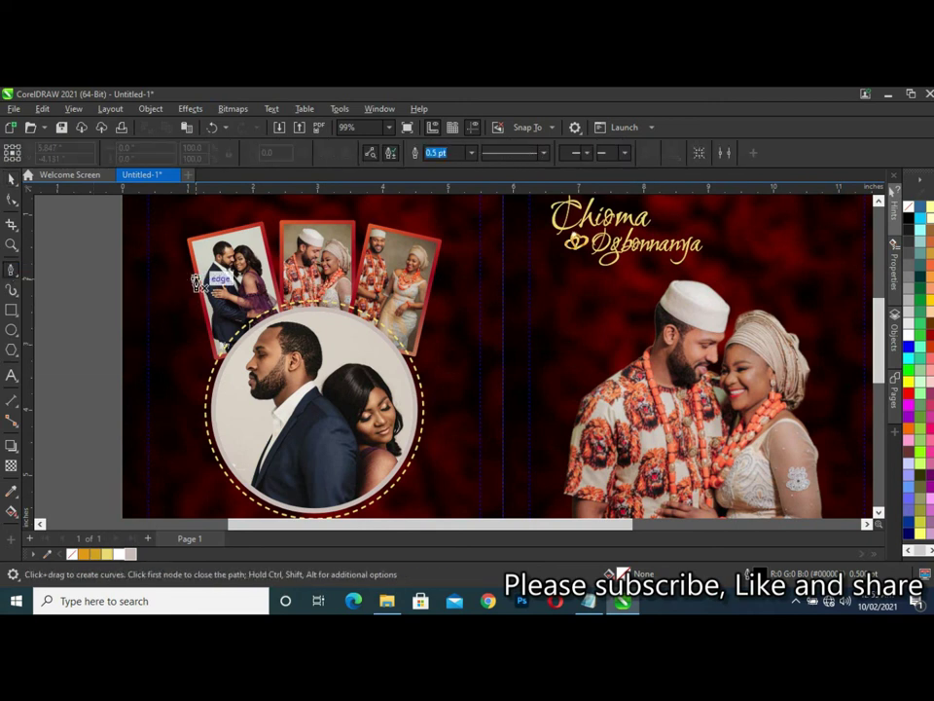
pyautogui.click(196, 278)
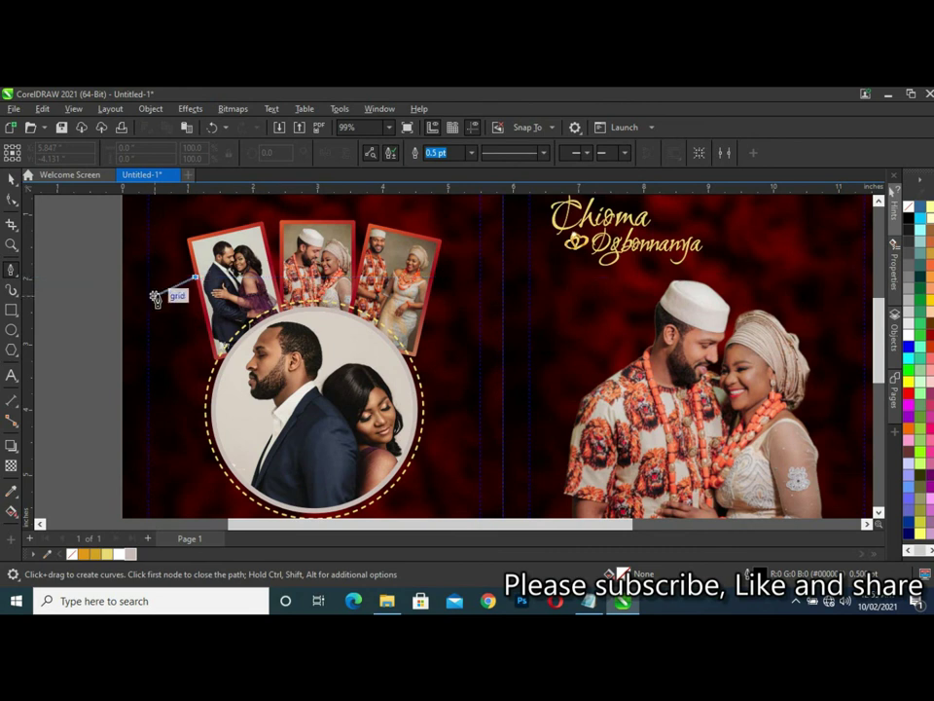
pyautogui.click(154, 296)
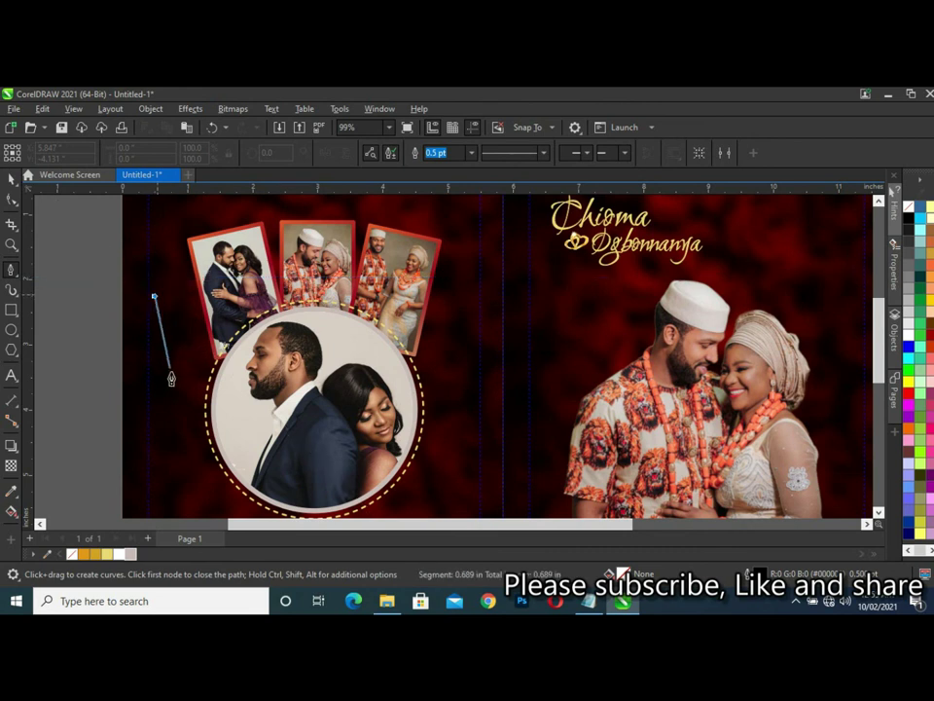
pyautogui.doubleClick(186, 430)
pyautogui.click(186, 430)
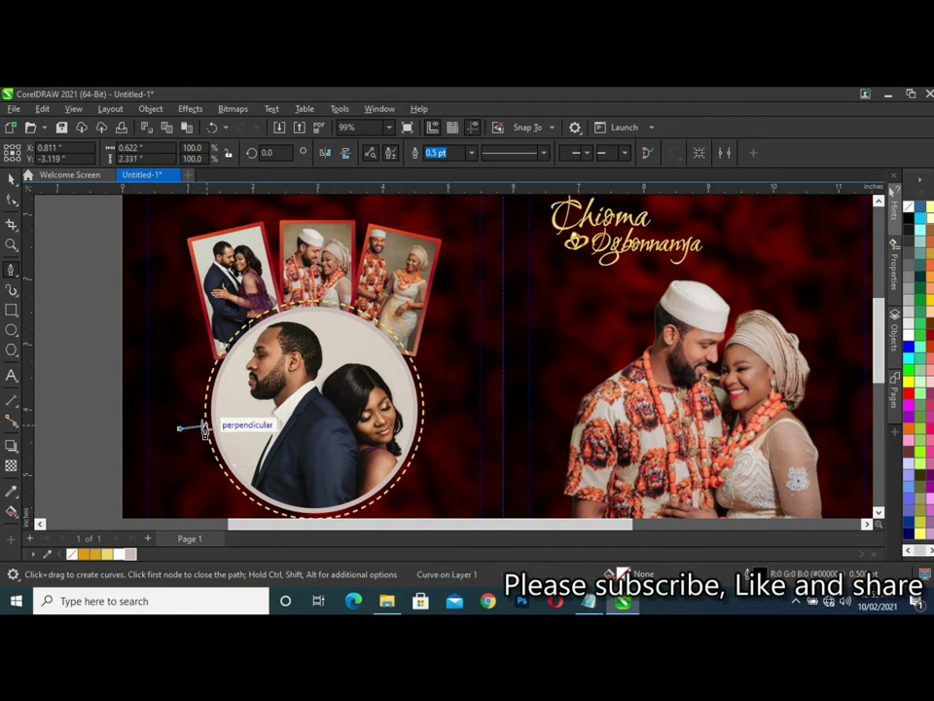
pyautogui.click(207, 428)
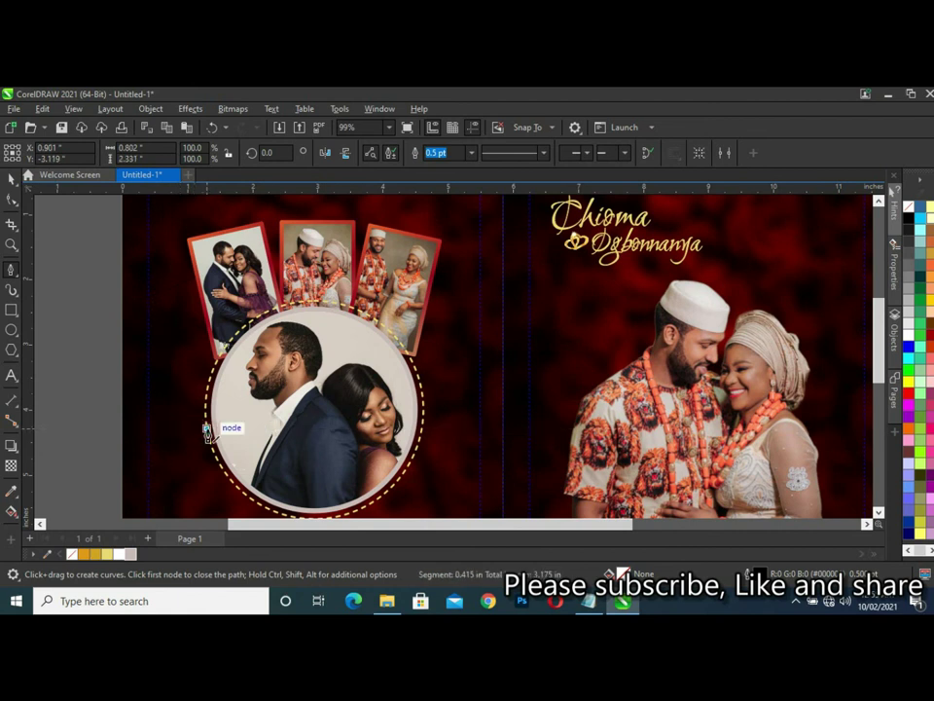
pyautogui.doubleClick(194, 440)
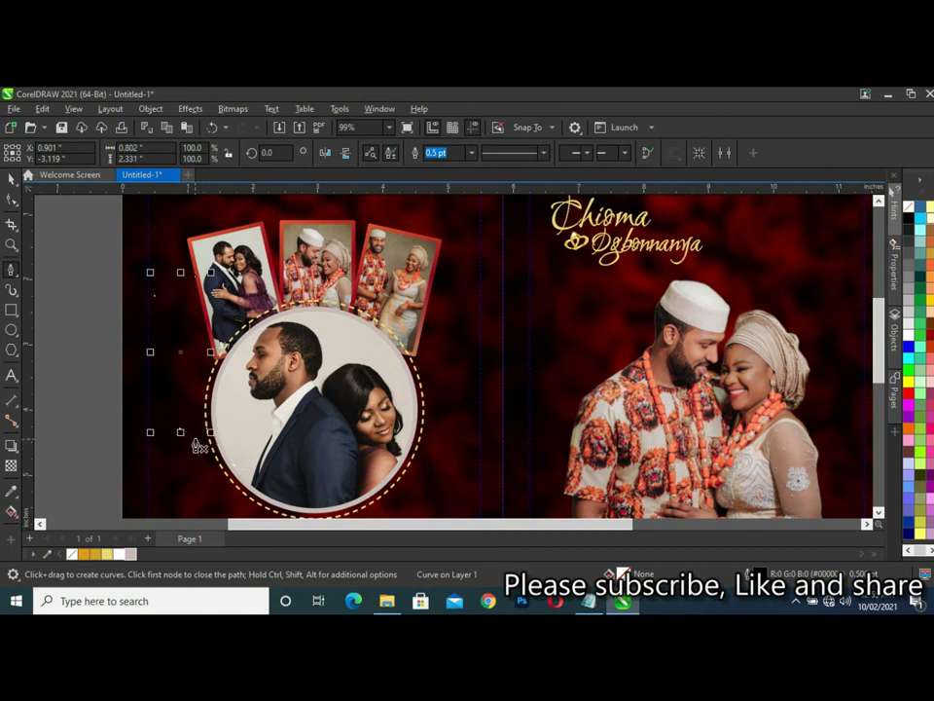
pyautogui.click(9, 178)
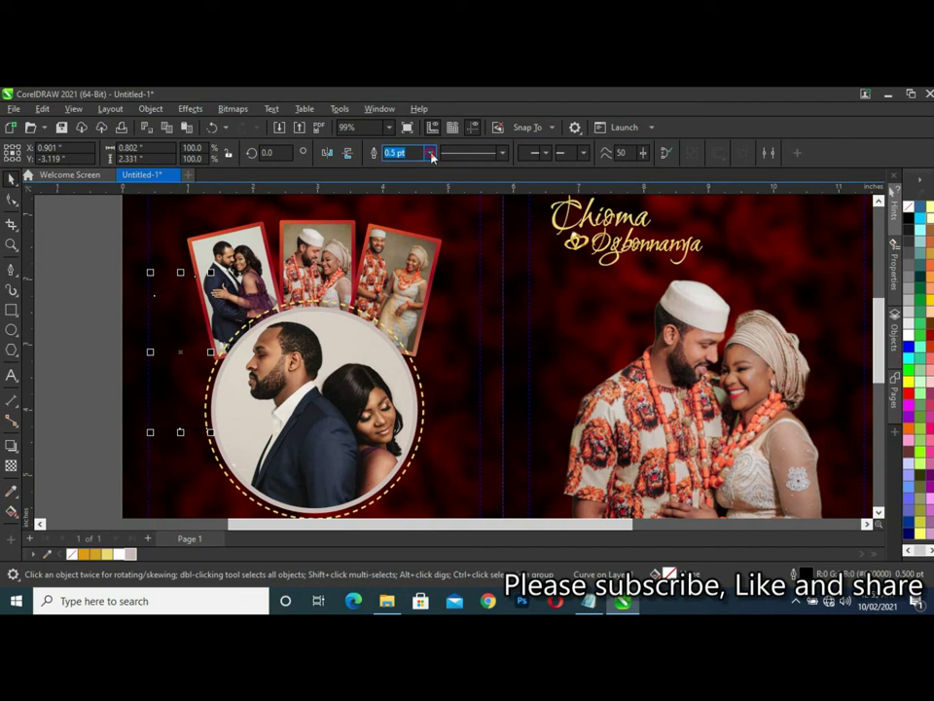
# Give the bracket a 2 pt light-gold dashed outline.
pyautogui.click(431, 154)
pyautogui.press('Escape')
pyautogui.write('4')
pyautogui.press('Return')
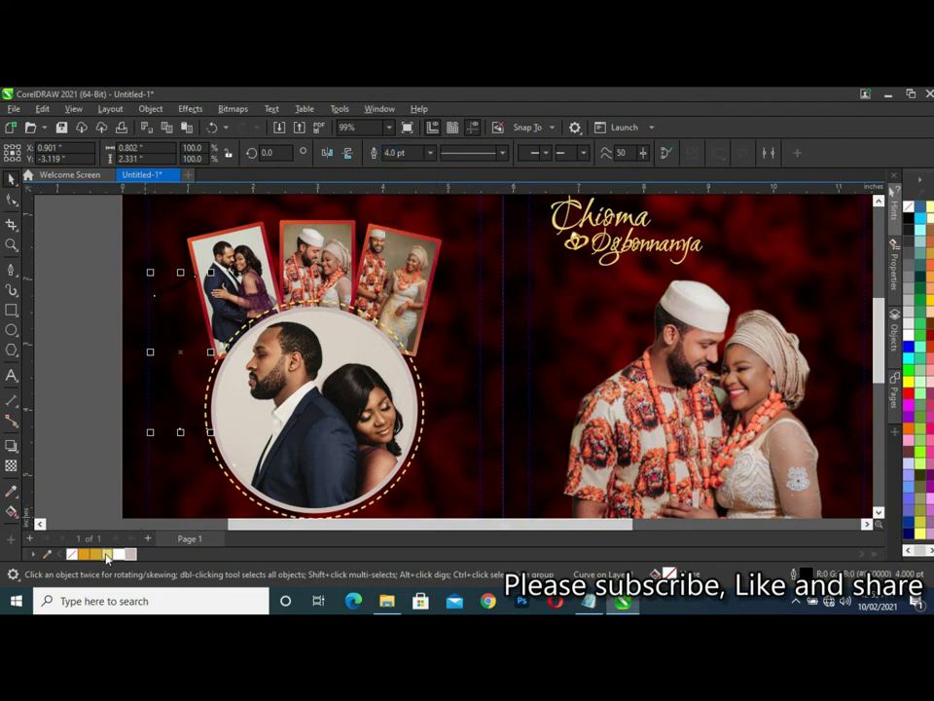
pyautogui.rightClick(108, 555)
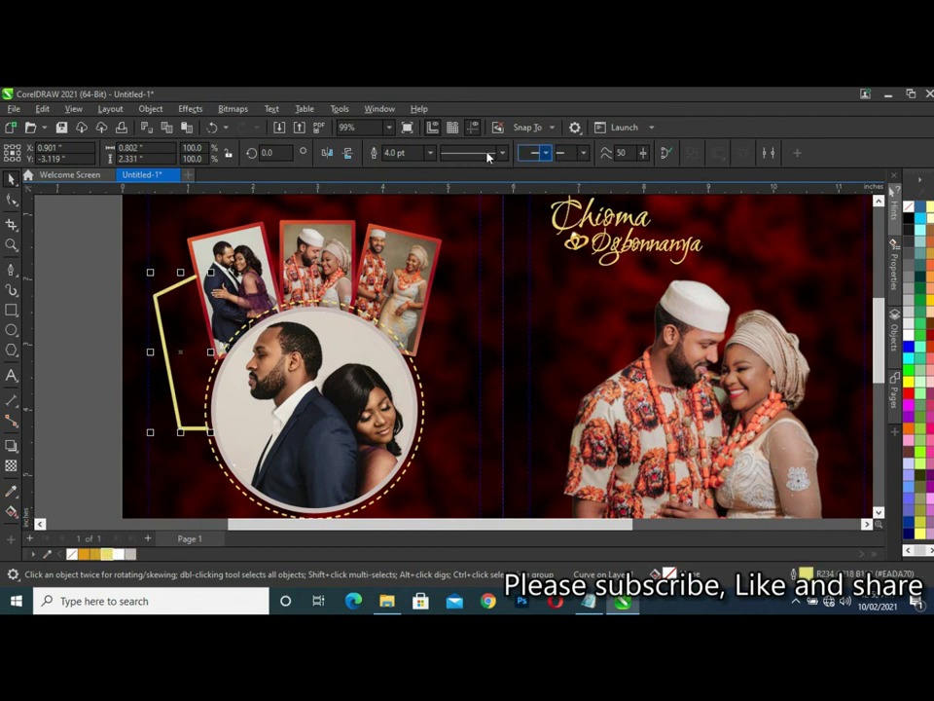
pyautogui.click(429, 152)
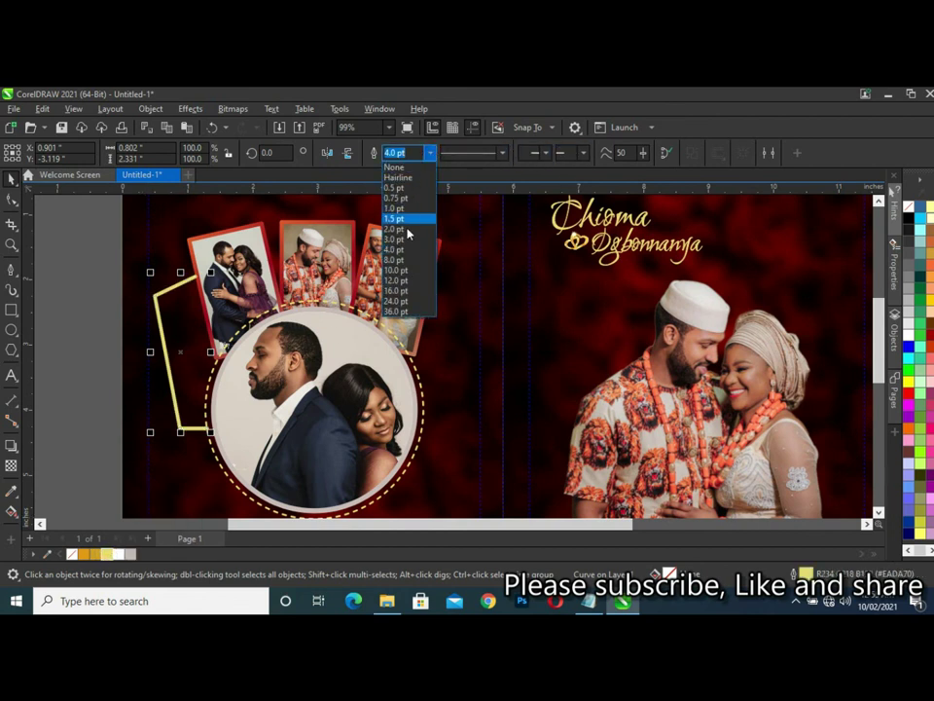
pyautogui.click(409, 240)
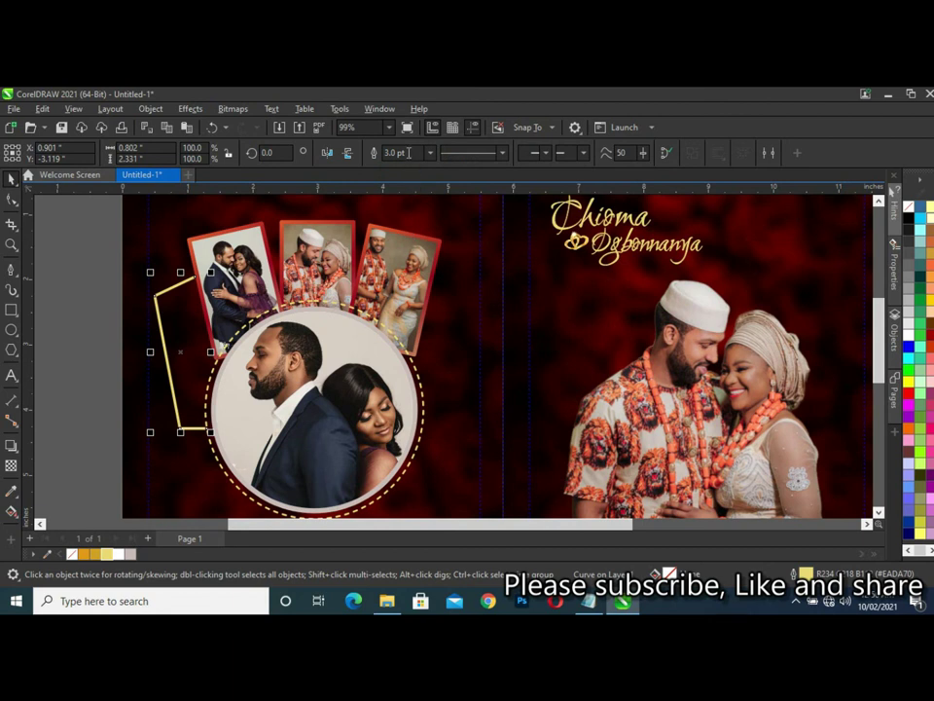
pyautogui.click(429, 153)
pyautogui.click(399, 229)
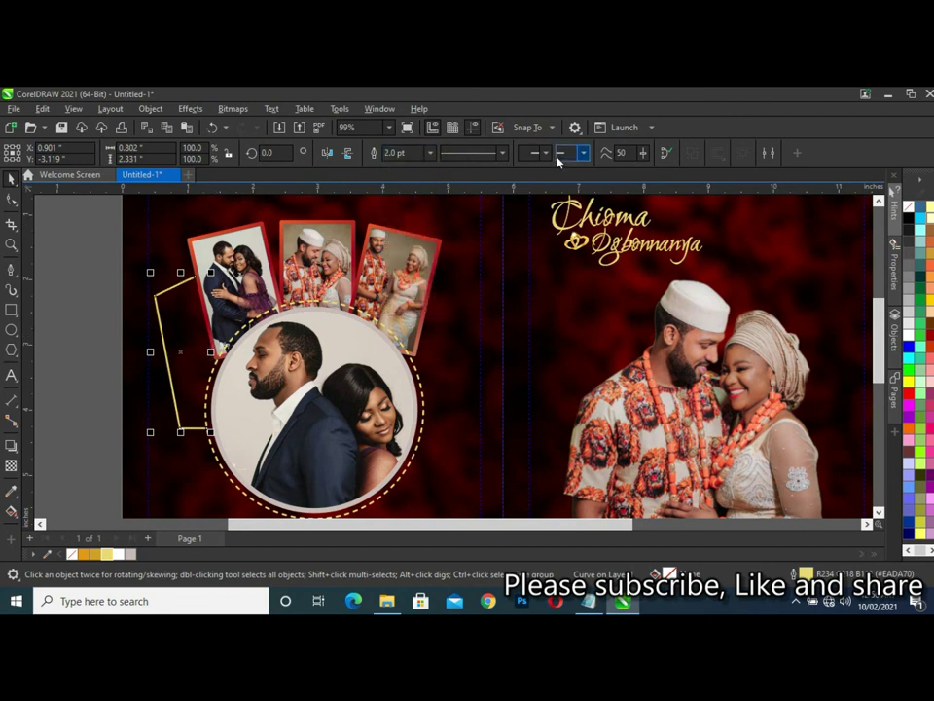
pyautogui.click(502, 153)
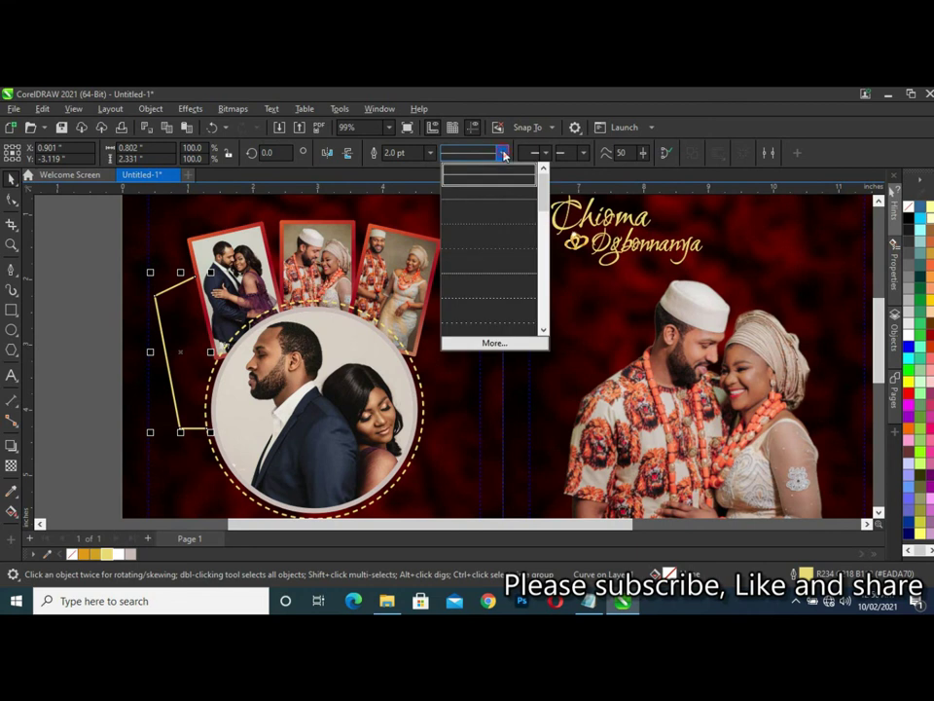
pyautogui.click(501, 227)
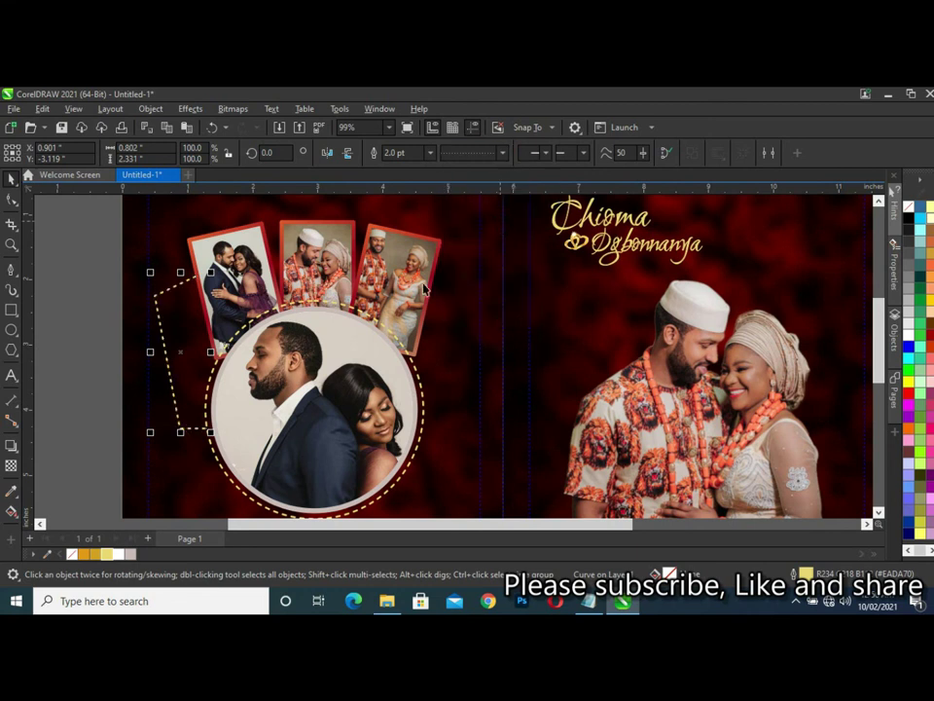
pyautogui.click(86, 380)
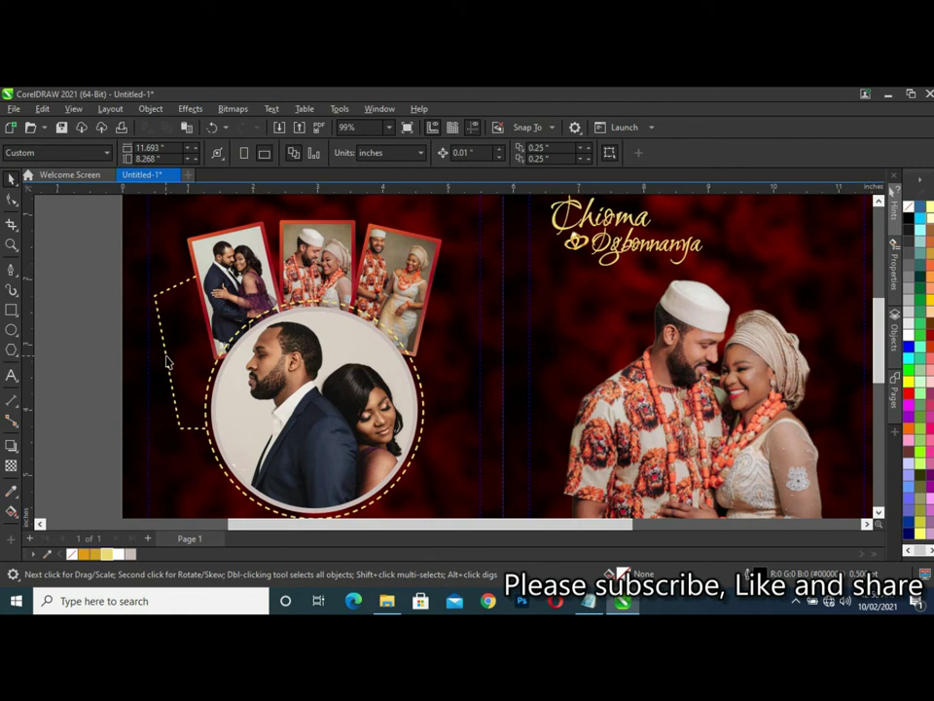
# Mirror-drag a copy of the dashed gold bracket onto the collage's right side.
pyautogui.click(166, 362)
pyautogui.moveTo(151, 357); pyautogui.dragTo(251, 352)
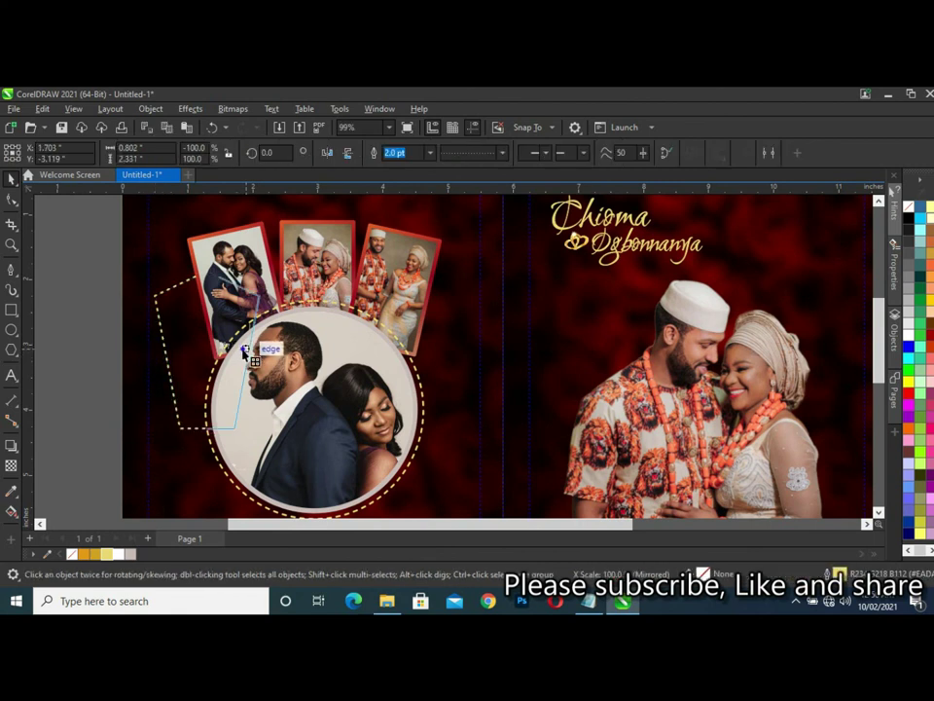
pyautogui.moveTo(234, 351); pyautogui.dragTo(444, 346)
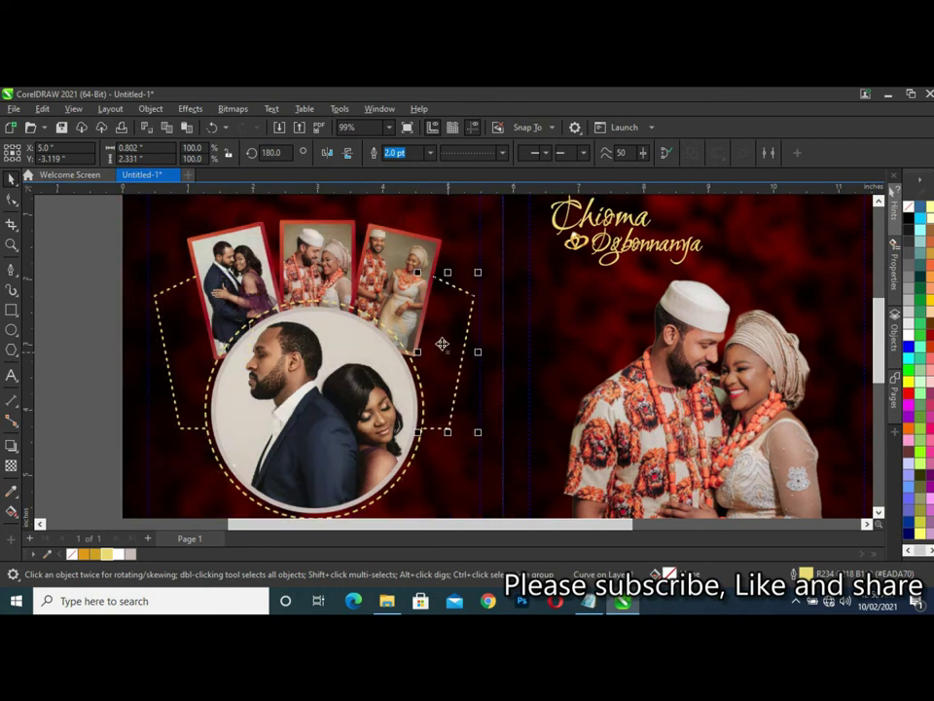
pyautogui.click(92, 285)
pyautogui.click(441, 281)
pyautogui.click(158, 296)
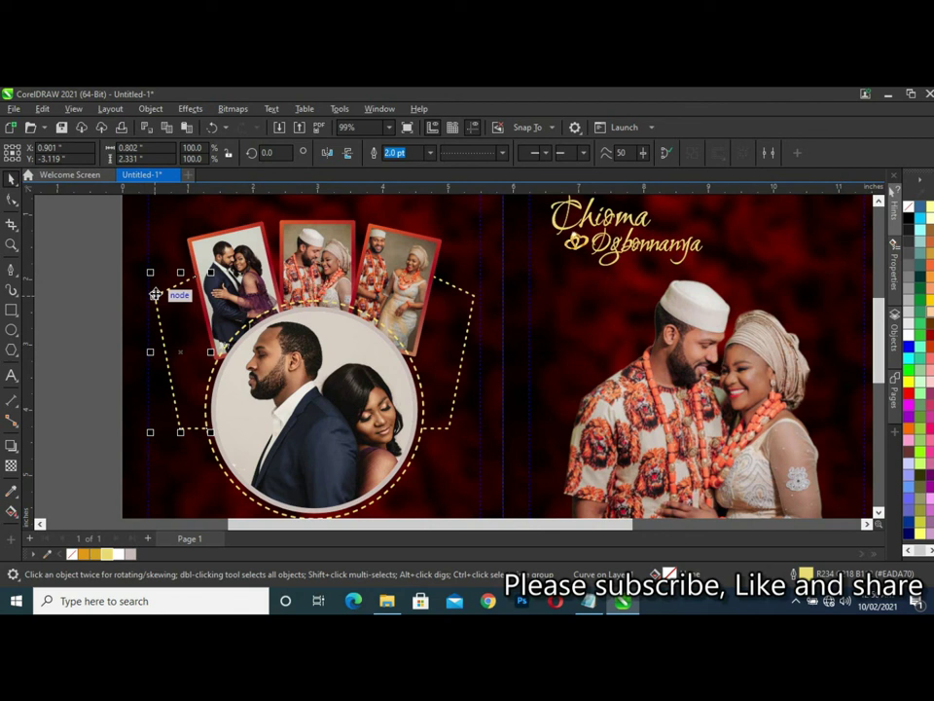
# Select the circle portrait, fanned photos and both brackets, and nudge them slightly upward.
pyautogui.click(86, 276)
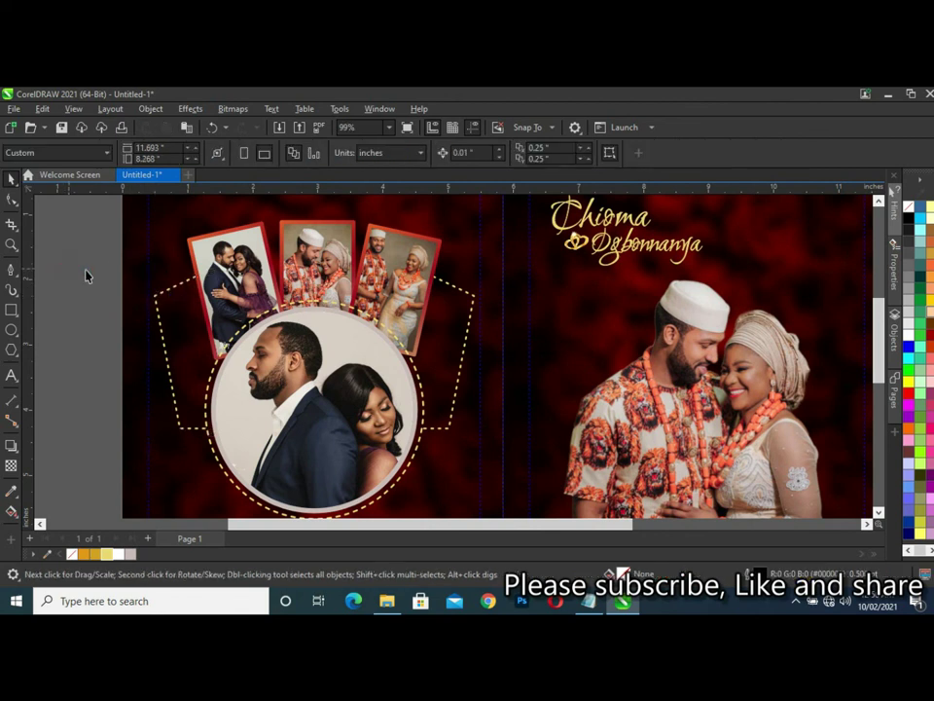
pyautogui.scroll(-3, 245, 252)
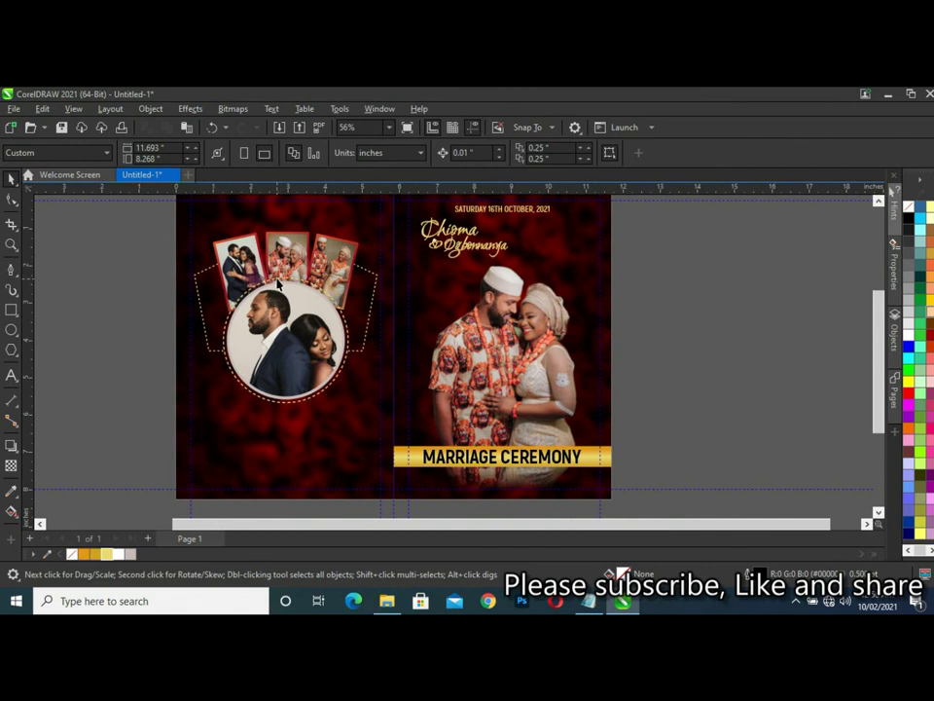
pyautogui.hscroll(-2, 275, 292)
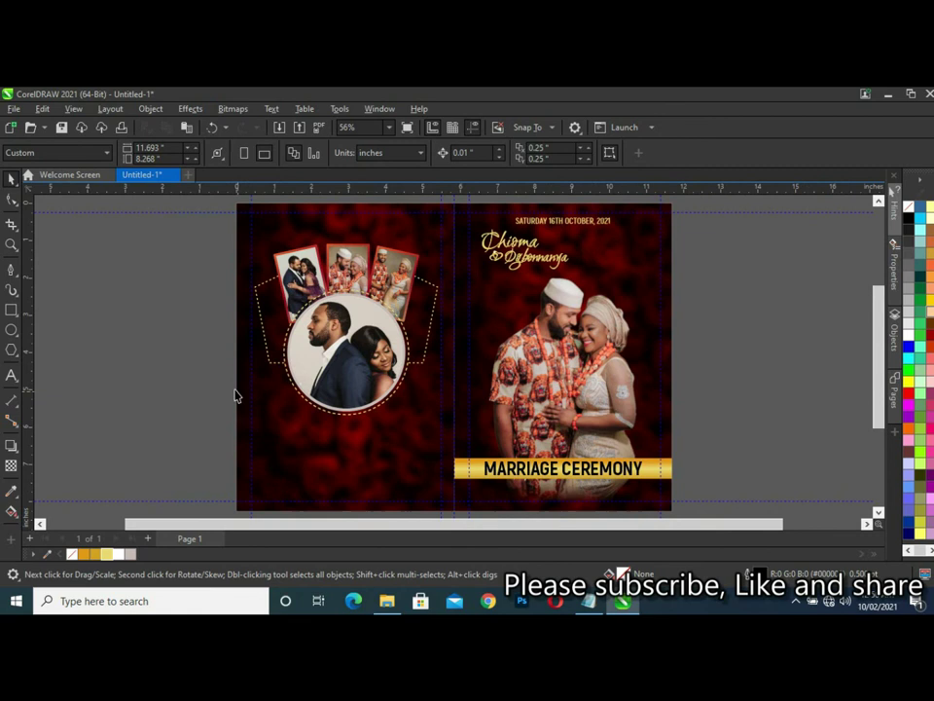
pyautogui.moveTo(193, 236); pyautogui.dragTo(454, 423)
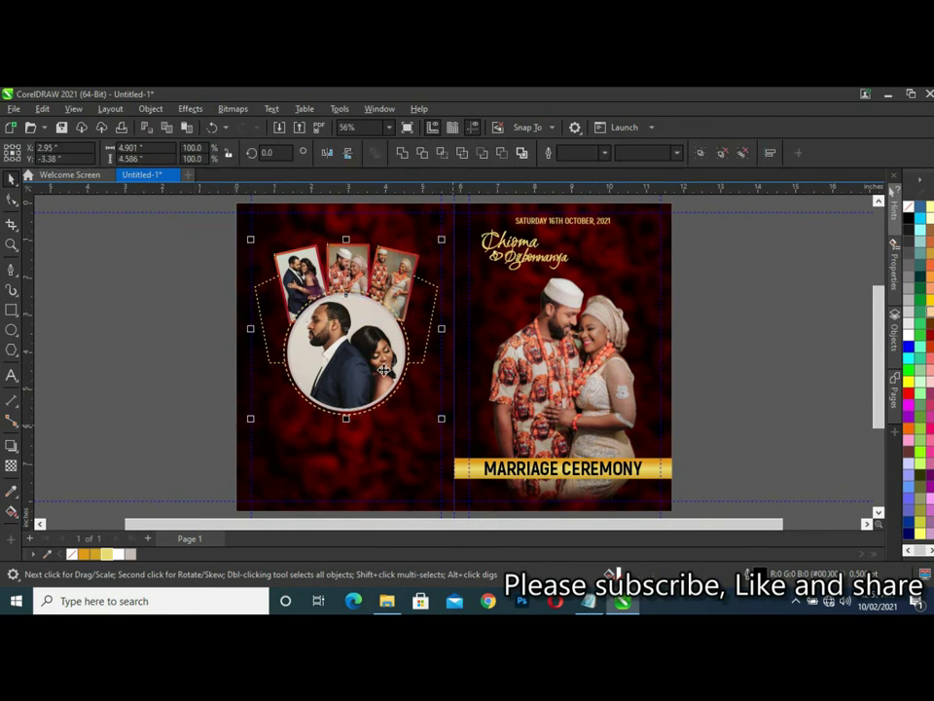
pyautogui.moveTo(383, 361); pyautogui.dragTo(382, 358)
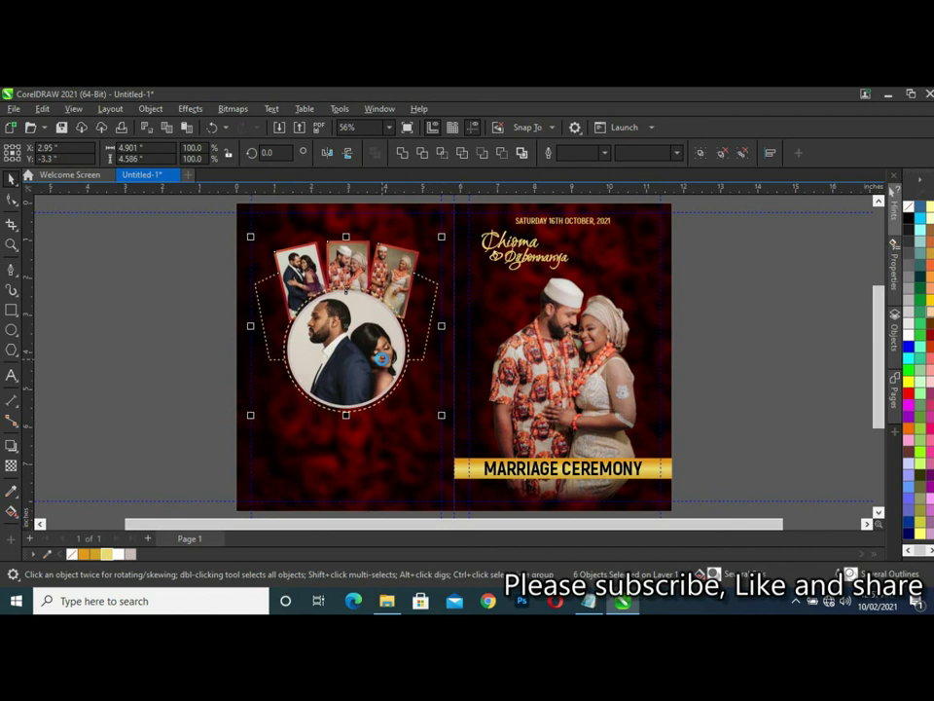
pyautogui.press('Up')
pyautogui.press('Up')
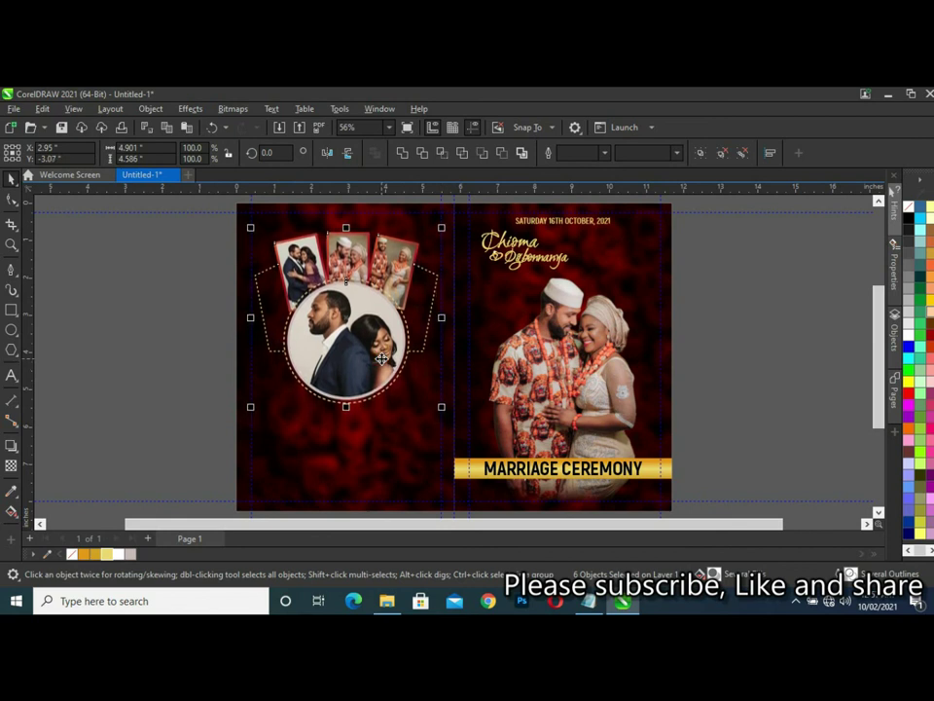
pyautogui.press('Up')
pyautogui.click(171, 342)
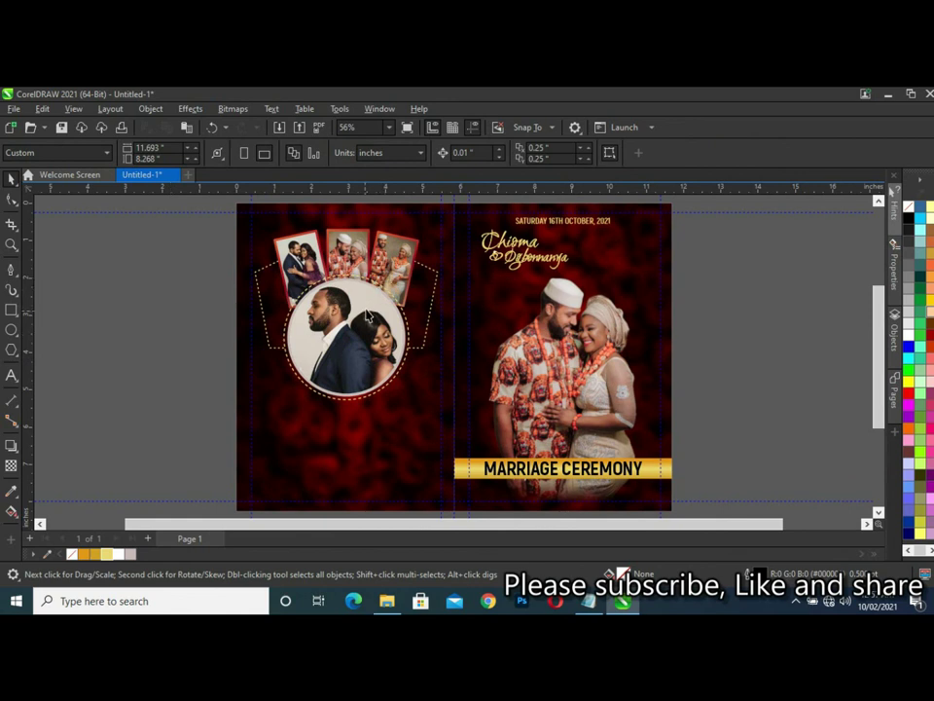
pyautogui.moveTo(879, 354); pyautogui.dragTo(875, 376)
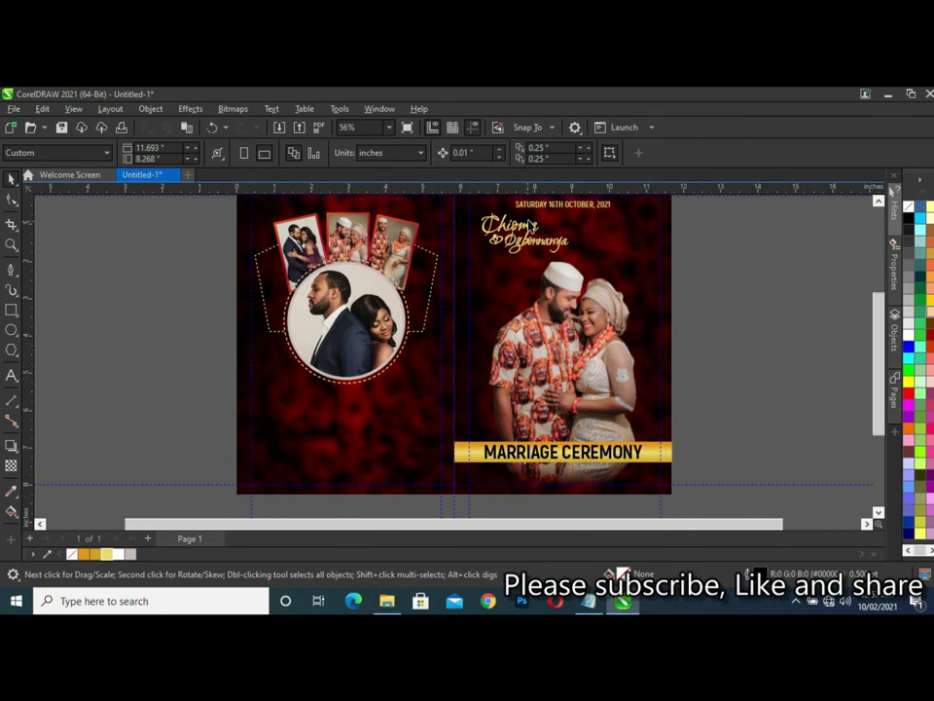
# Copy the date text under the circle photo and paste 'Appreciations' from Notepad over it.
pyautogui.moveTo(538, 212)
pyautogui.mouseDown()
pyautogui.moveTo(305, 430)
pyautogui.moveTo(311, 408)
pyautogui.mouseUp()
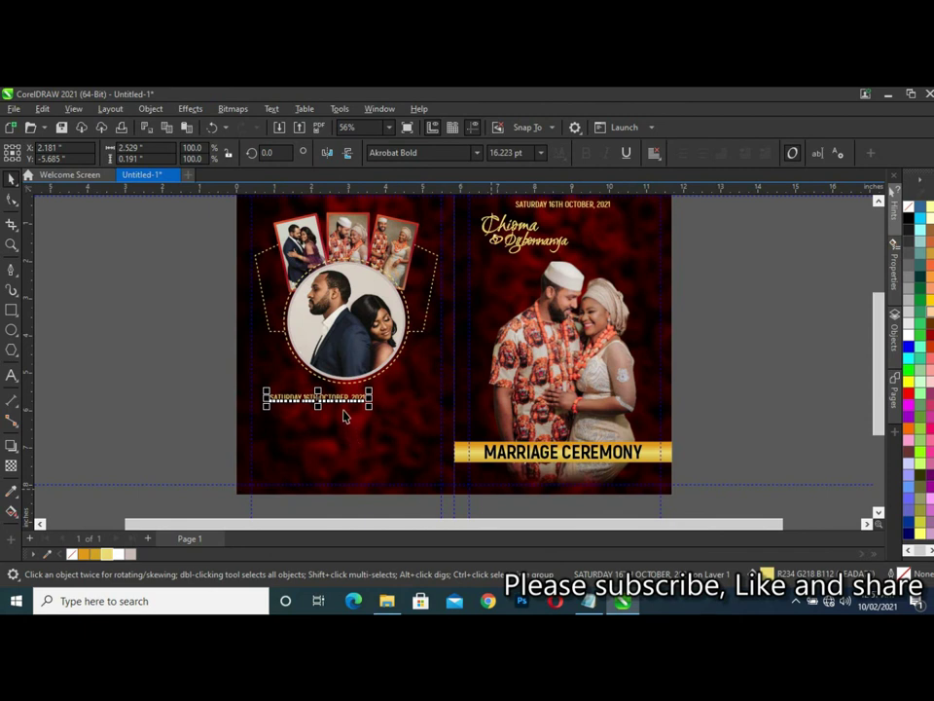
pyautogui.press('Escape')
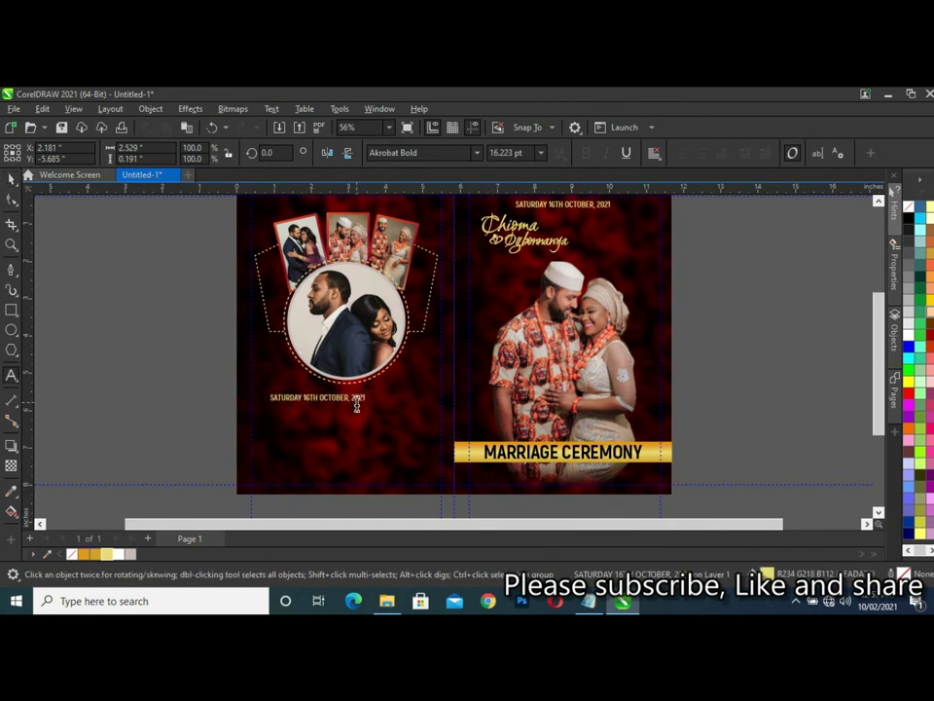
pyautogui.hotkey('ctrl', 'a')
pyautogui.moveTo(365, 408); pyautogui.dragTo(371, 407)
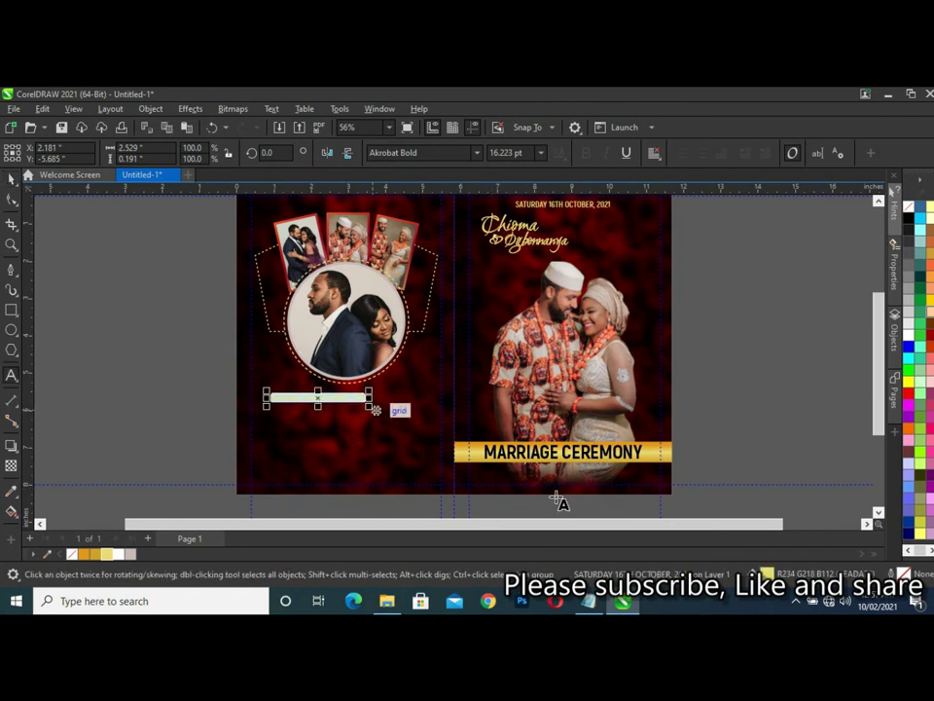
pyautogui.hotkey('alt', 'Tab')
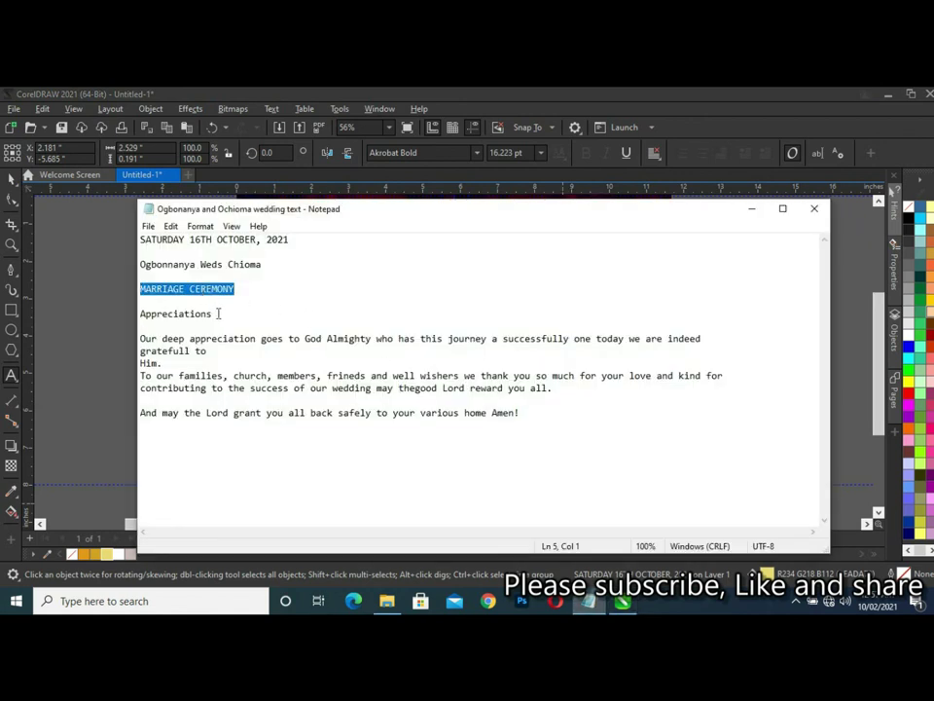
pyautogui.moveTo(218, 313); pyautogui.dragTo(154, 317)
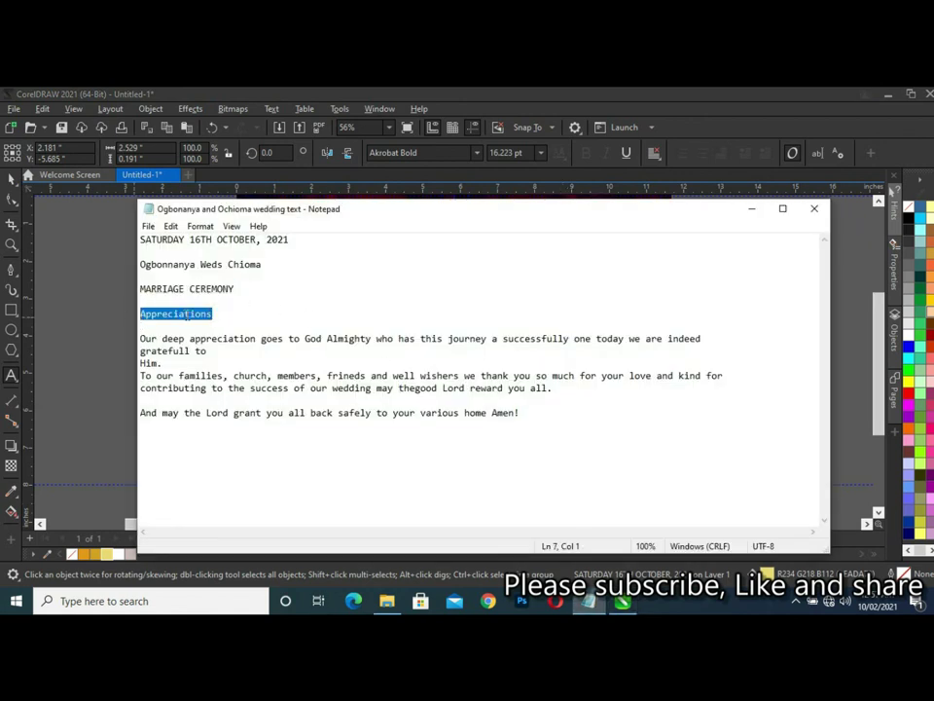
pyautogui.hotkey('ctrl', 'c')
pyautogui.hotkey('alt', 'Tab')
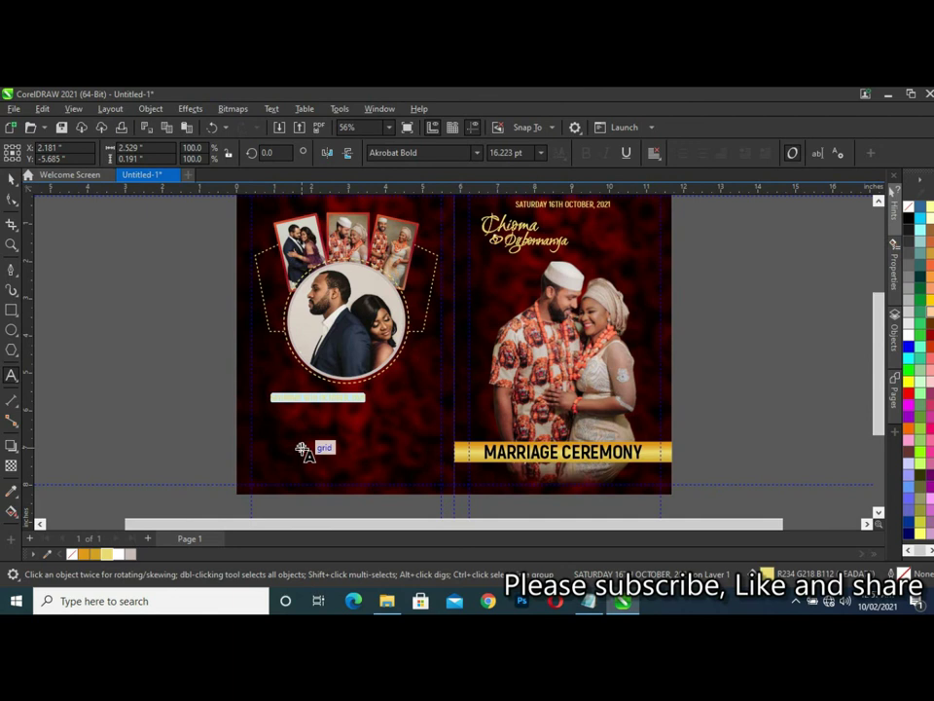
pyautogui.hotkey('ctrl', 'v')
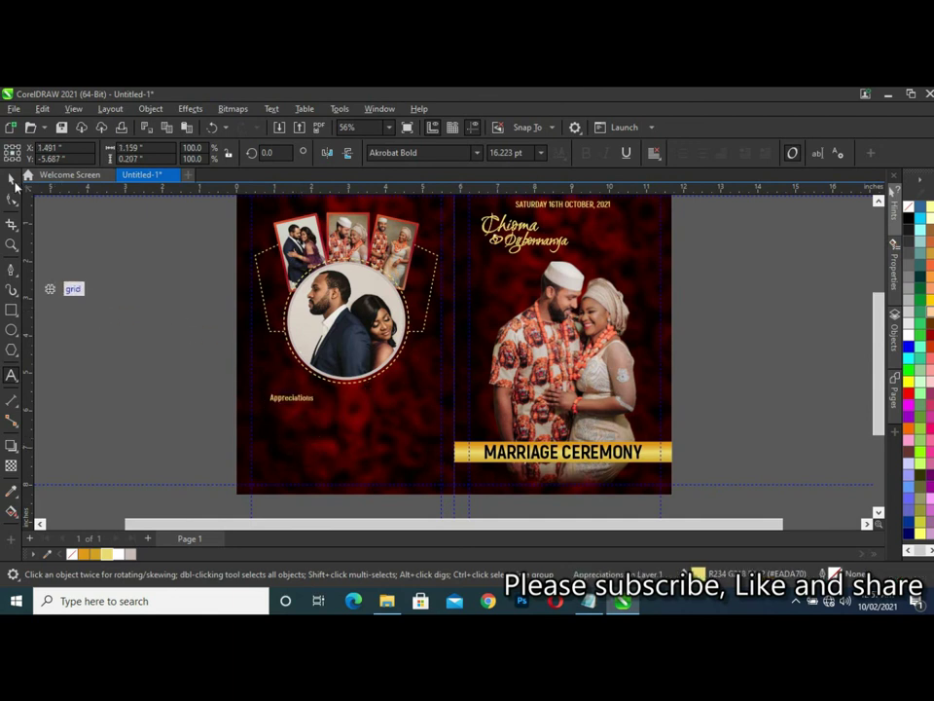
# Set Appreciations in the Ruthie script font, enlarged about 170% and coloured white.
pyautogui.press('z')
pyautogui.moveTo(158, 335); pyautogui.dragTo(504, 504)
pyautogui.click(11, 178)
pyautogui.moveTo(396, 322); pyautogui.dragTo(379, 313)
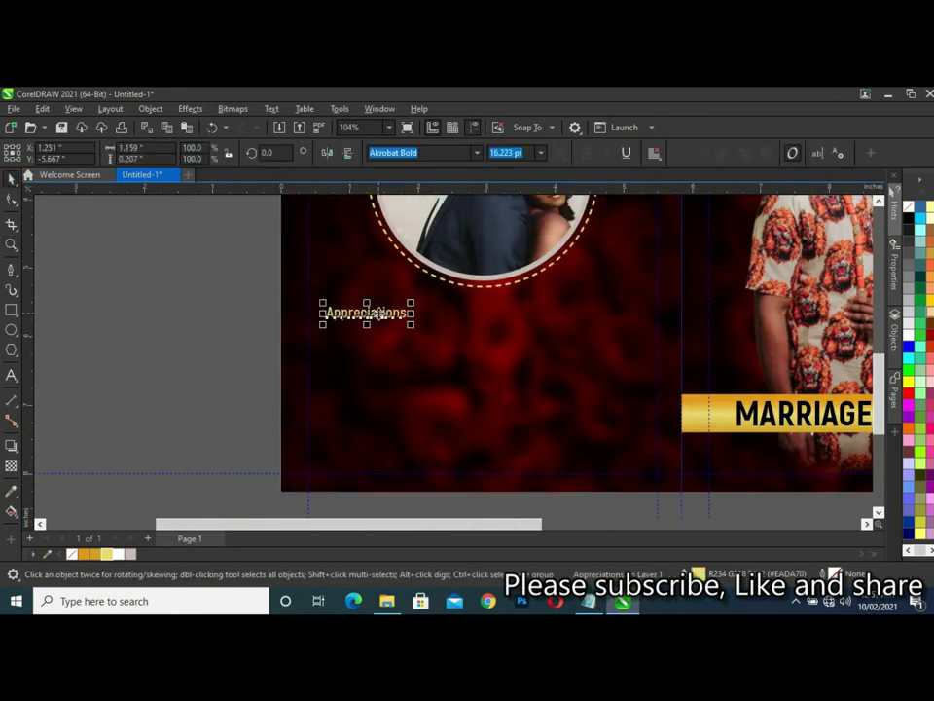
pyautogui.click(477, 157)
pyautogui.click(449, 228)
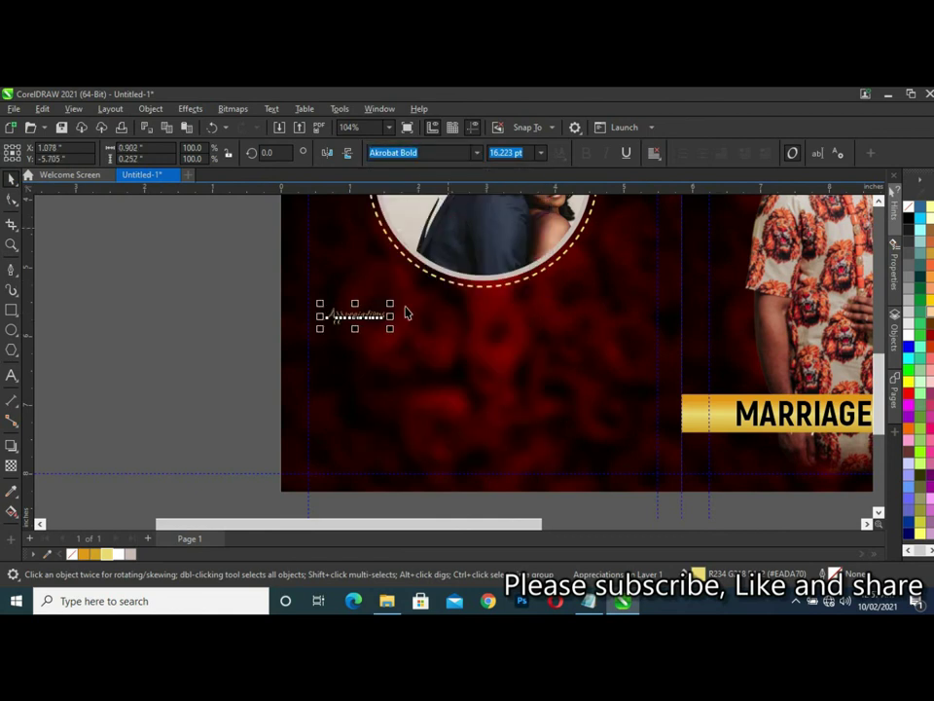
pyautogui.moveTo(390, 304)
pyautogui.mouseDown()
pyautogui.moveTo(443, 294)
pyautogui.moveTo(479, 356)
pyautogui.moveTo(477, 340)
pyautogui.mouseUp()
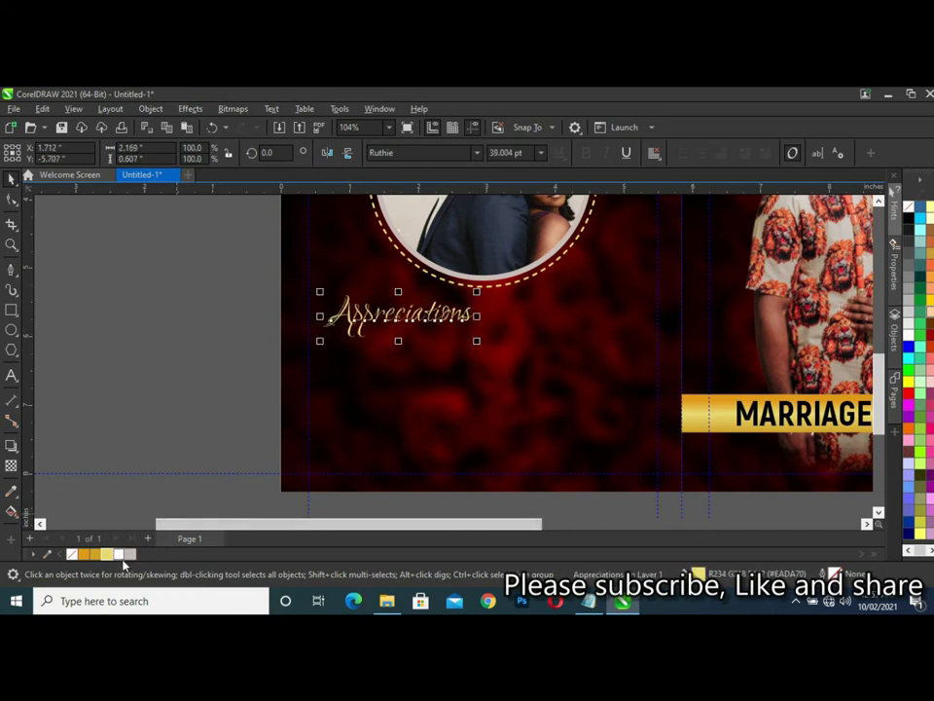
pyautogui.click(158, 450)
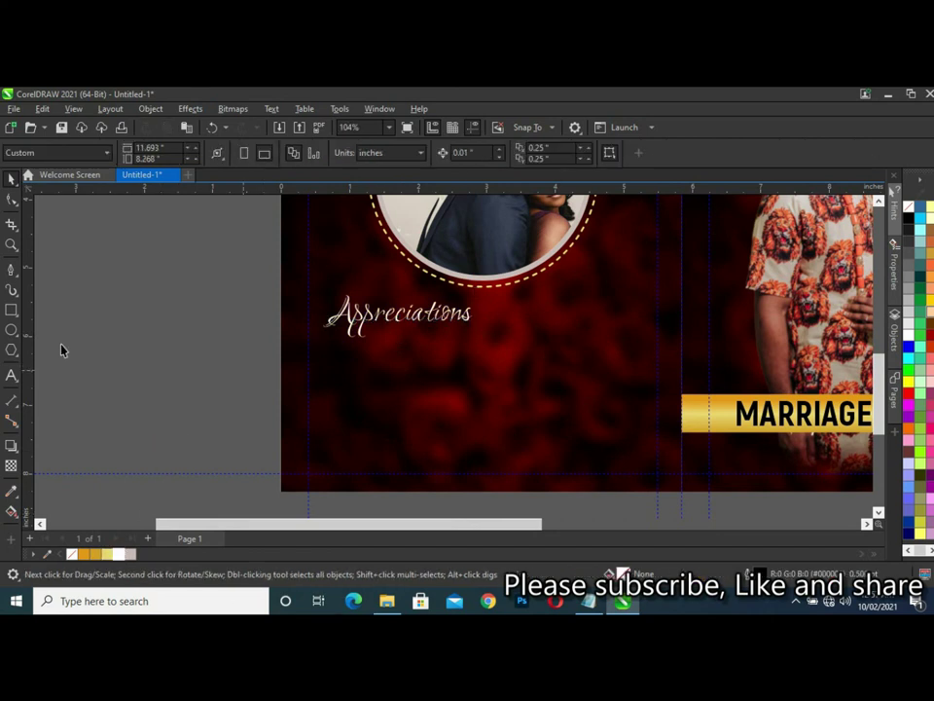
# Draw a thin pale-gold bar beneath the Appreciations heading.
pyautogui.click(11, 309)
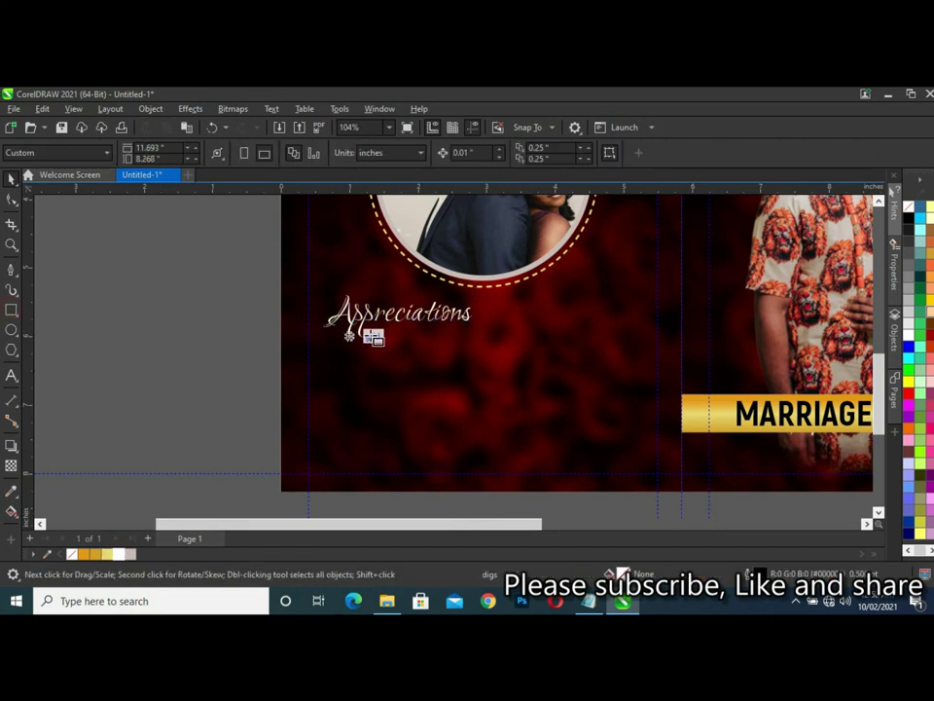
pyautogui.moveTo(372, 331); pyautogui.dragTo(505, 328)
pyautogui.press('space')
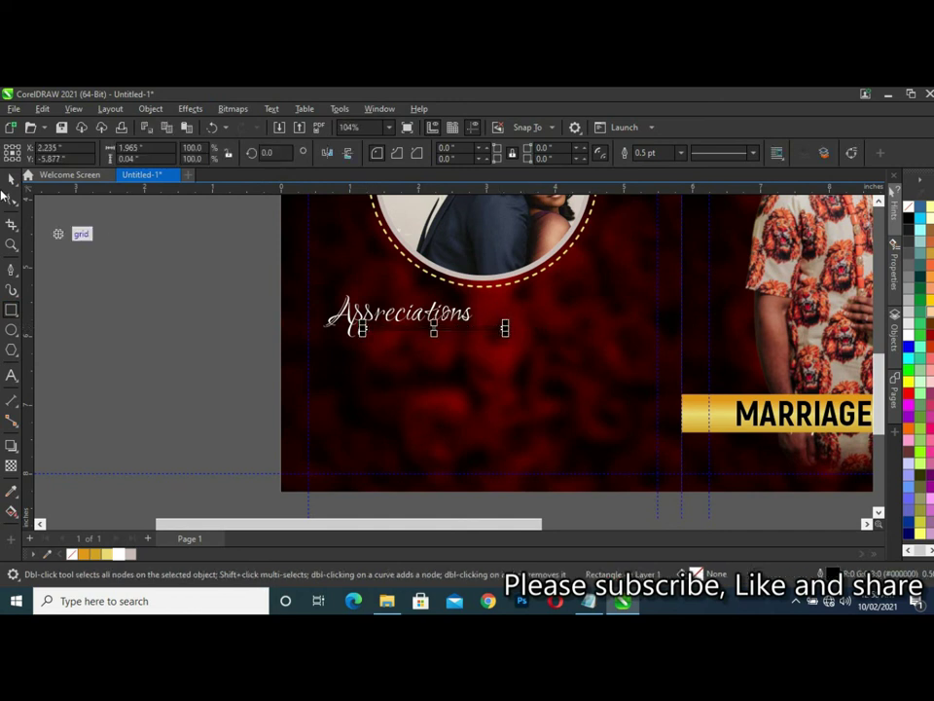
pyautogui.click(105, 554)
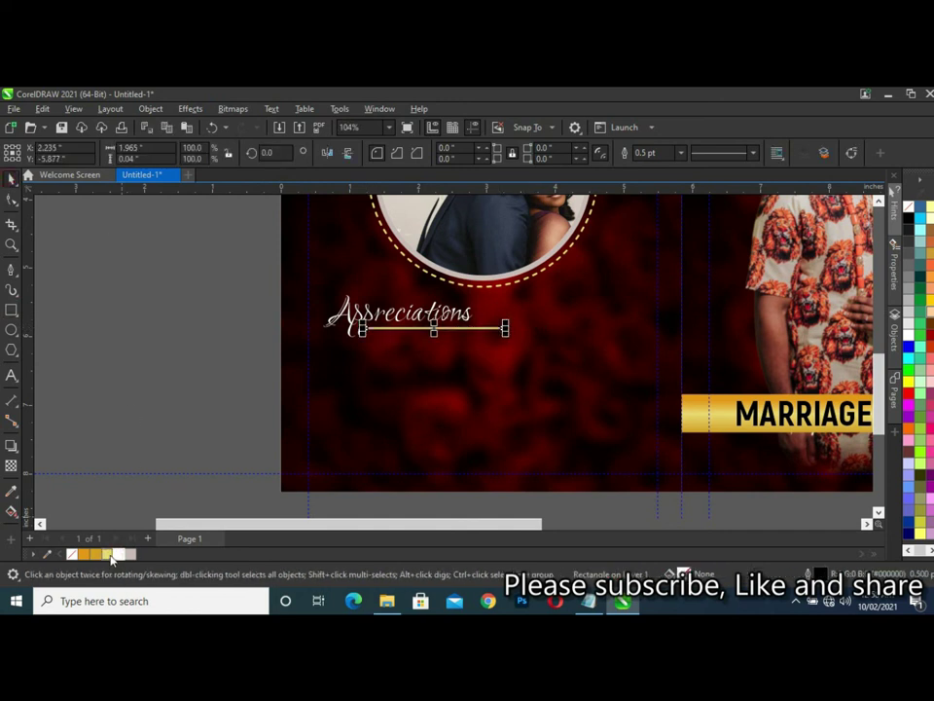
pyautogui.click(100, 430)
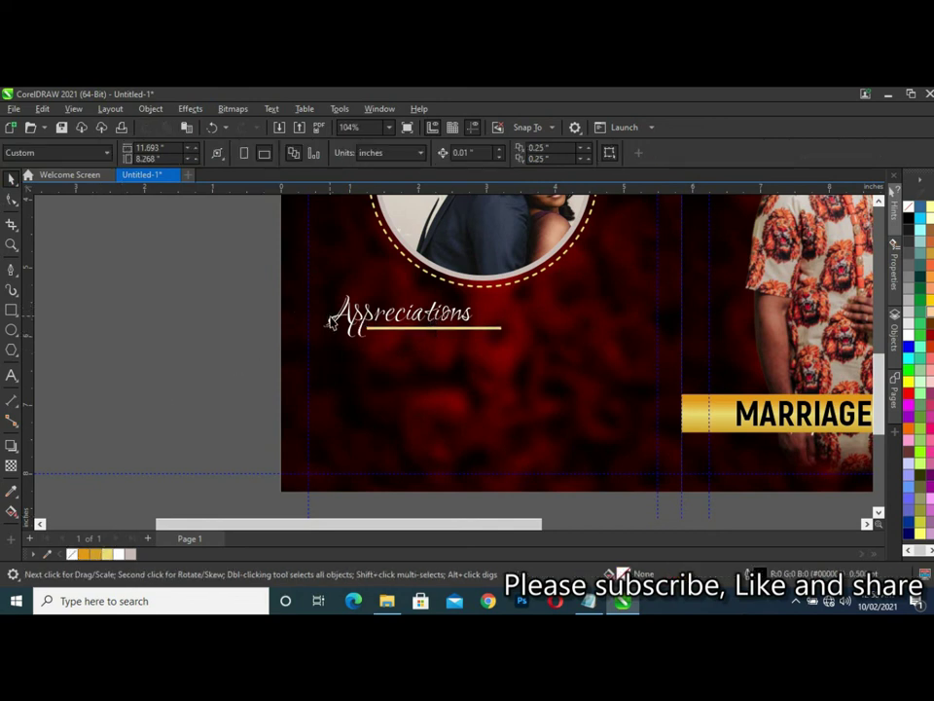
pyautogui.scroll(-1, 262, 321)
pyautogui.scroll(-1, 234, 340)
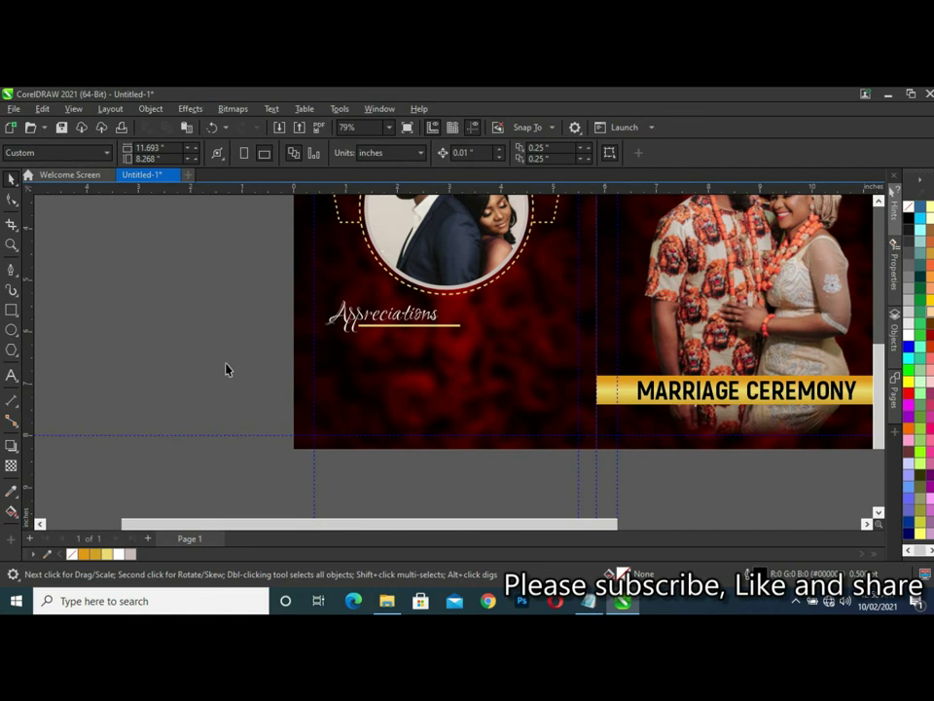
# Select the paragraph thanking God Almighty in the Notepad wedding notes.
pyautogui.click(588, 600)
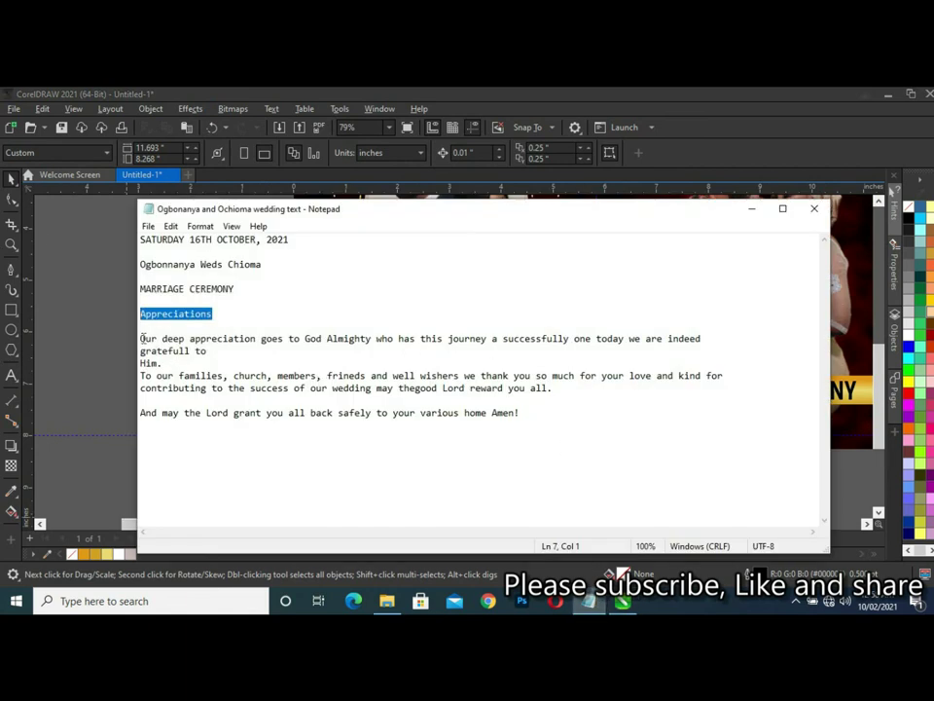
pyautogui.moveTo(139, 337)
pyautogui.mouseDown()
pyautogui.moveTo(208, 351)
pyautogui.moveTo(172, 361)
pyautogui.mouseUp()
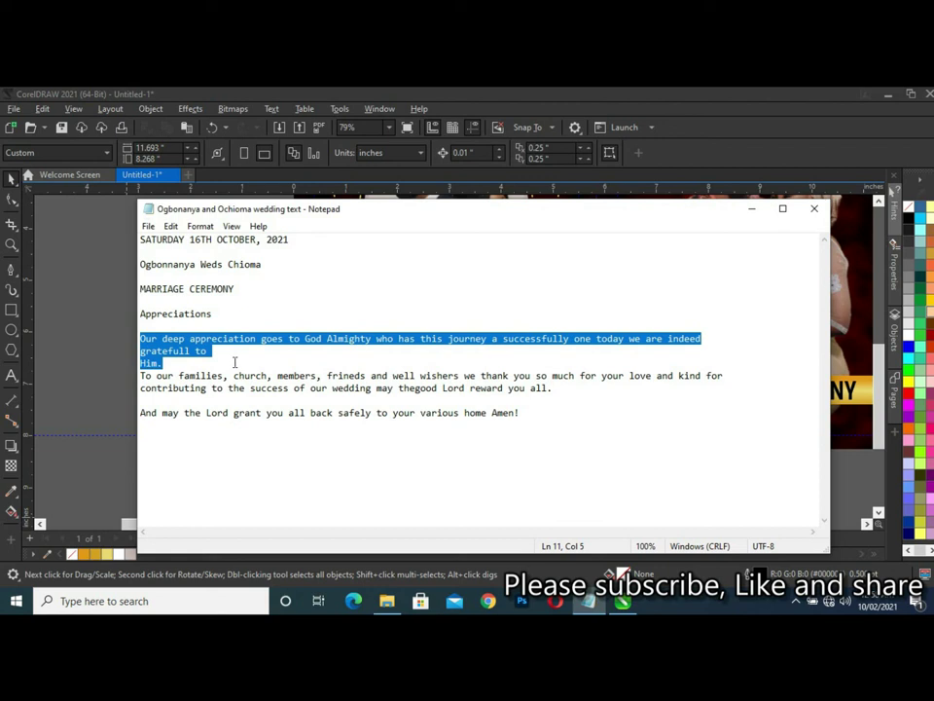
# Paste the God Almighty thanks paragraph as text and move it below Appreciations.
pyautogui.hotkey('alt', 'Tab')
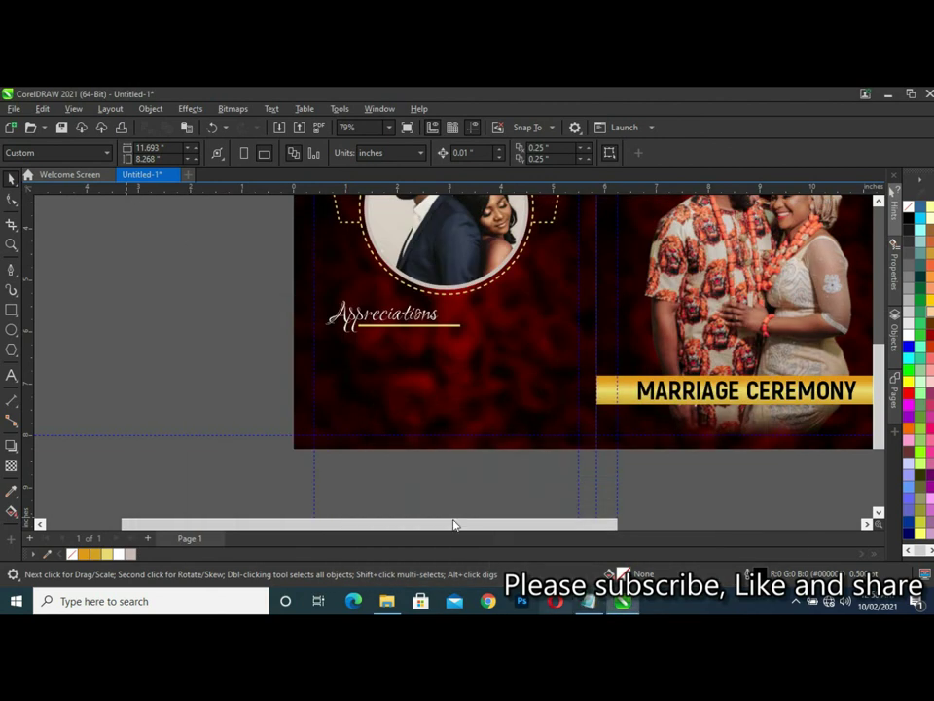
pyautogui.click(11, 375)
pyautogui.click(151, 312)
pyautogui.hotkey('ctrl', 'v')
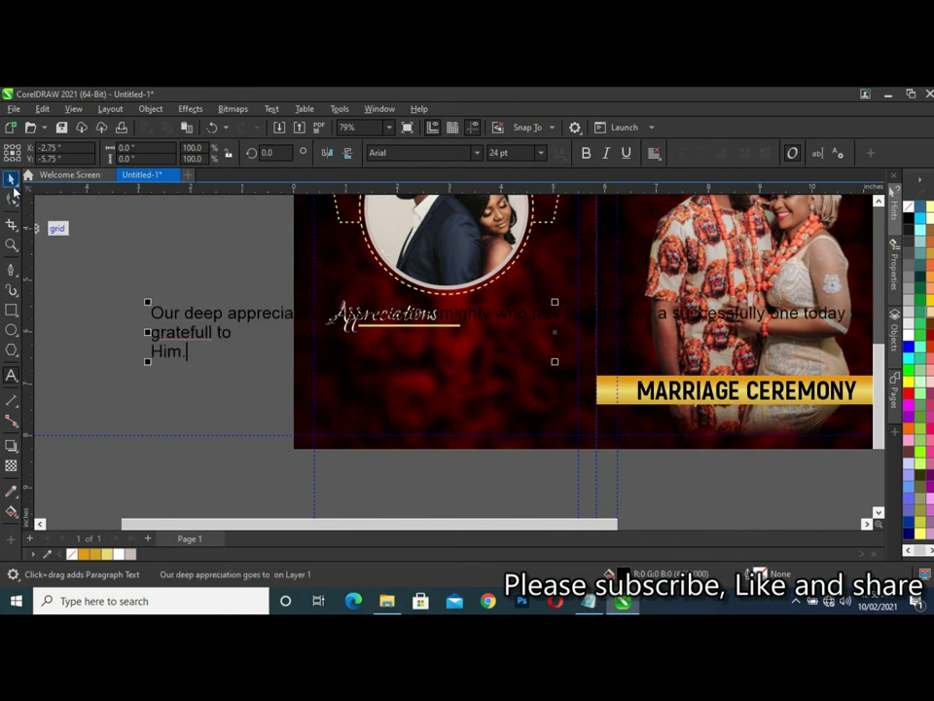
pyautogui.hotkey('ctrl', 'shift', 'c')
pyautogui.hotkey('ctrl', 'space')
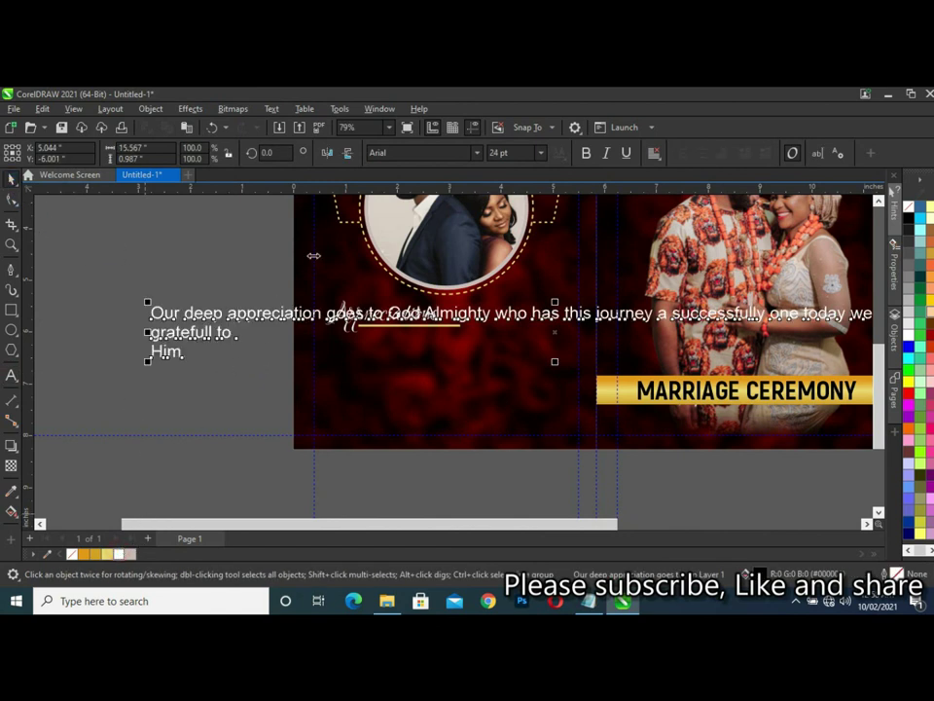
pyautogui.moveTo(265, 314); pyautogui.dragTo(244, 365)
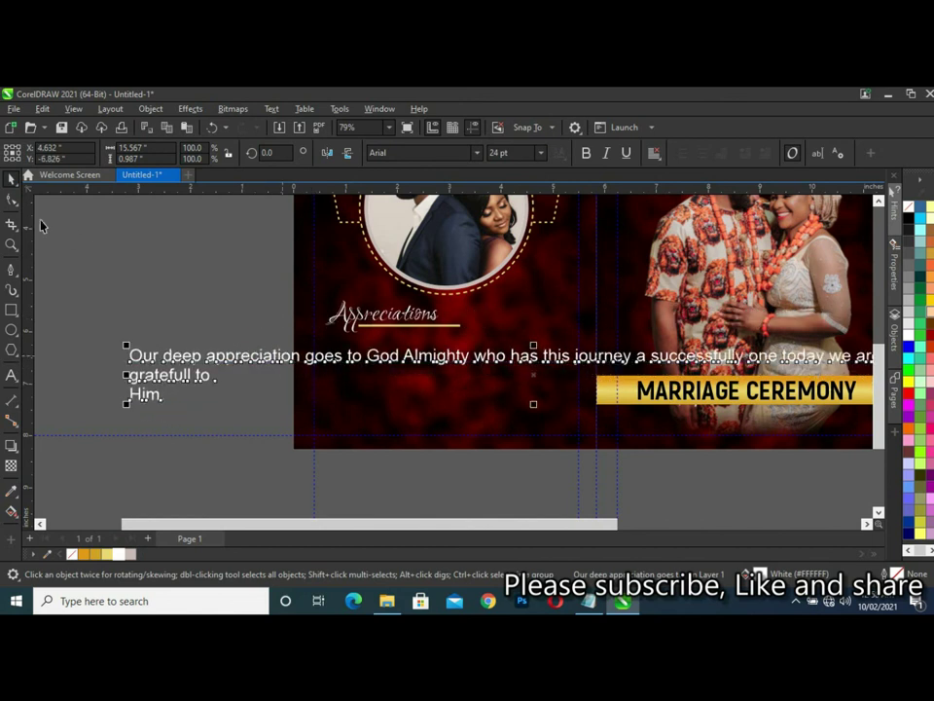
# Rebreak the paragraph into three lines, starting new lines at 'who' and 'we are indeed'.
pyautogui.click(10, 375)
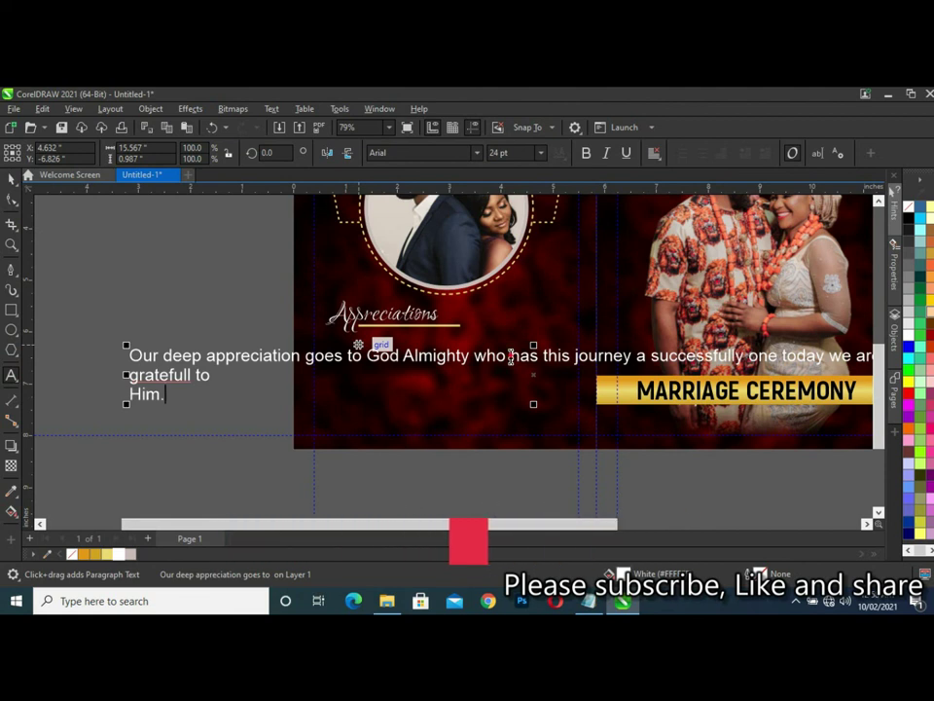
pyautogui.press('Escape')
pyautogui.click(475, 356)
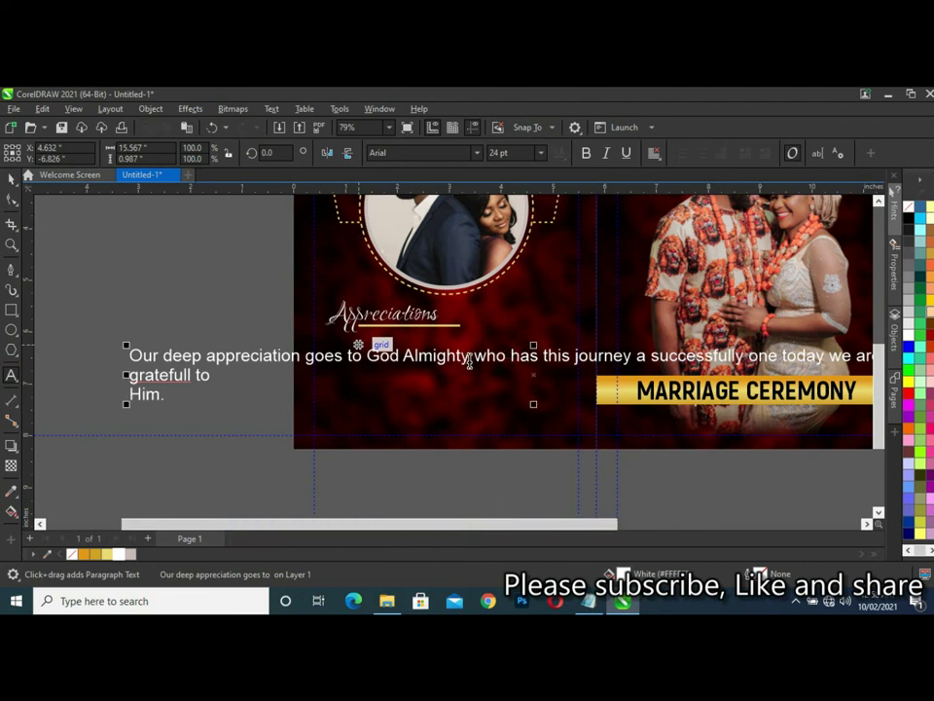
pyautogui.press('Return')
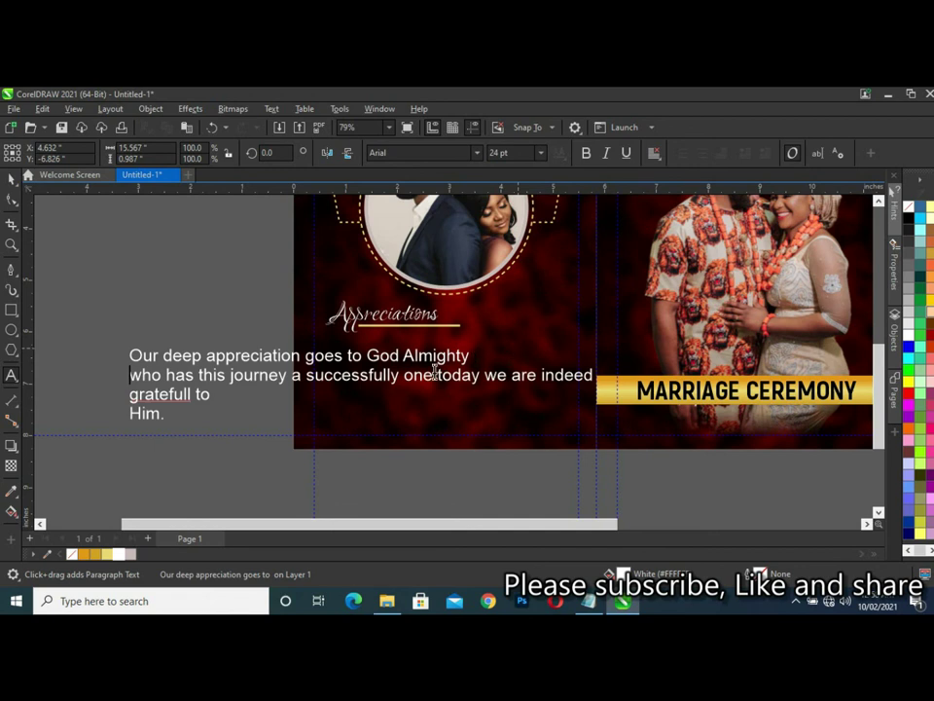
pyautogui.click(483, 375)
pyautogui.press('Return')
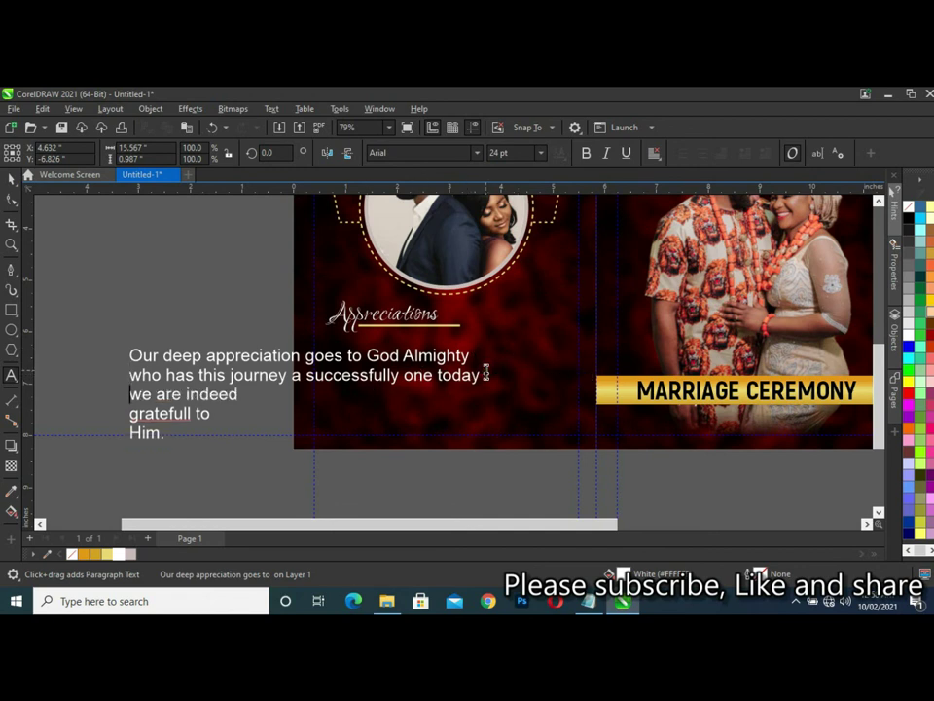
pyautogui.click(131, 413)
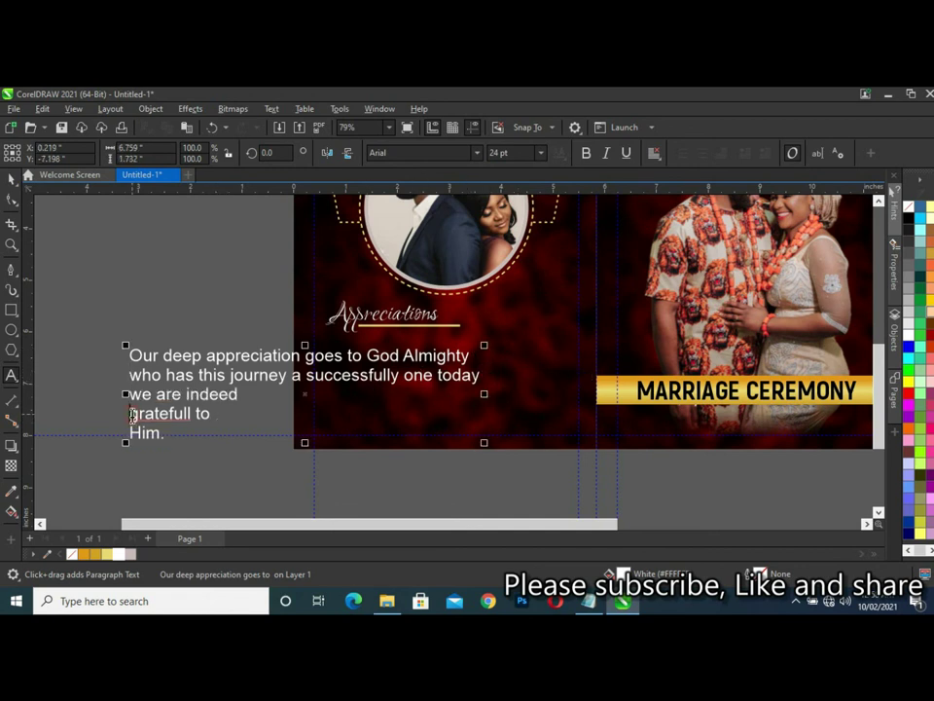
pyautogui.press('BackSpace')
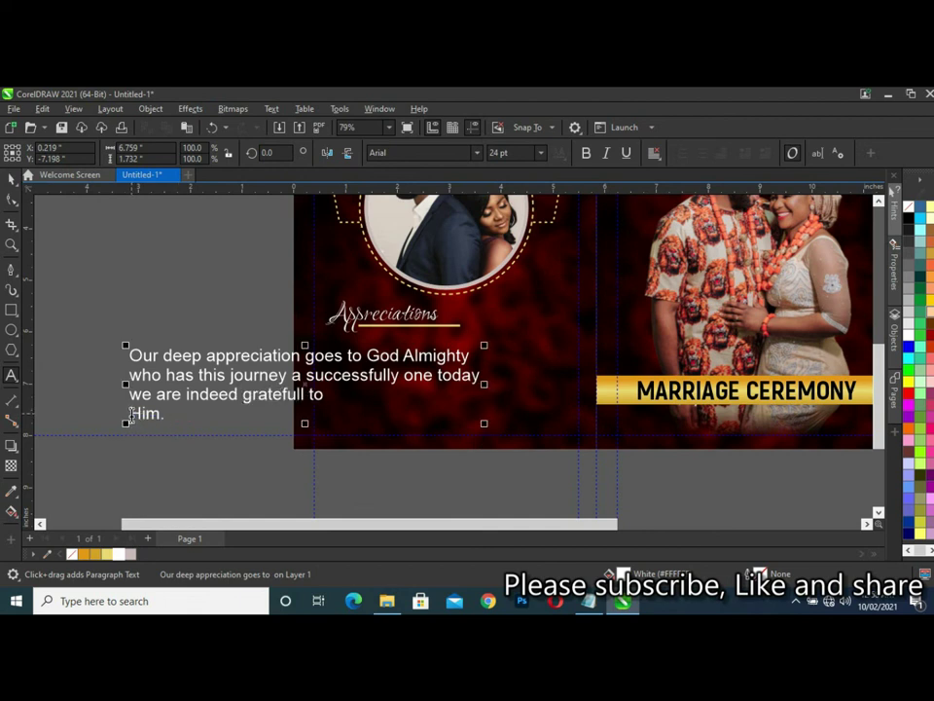
pyautogui.press('BackSpace')
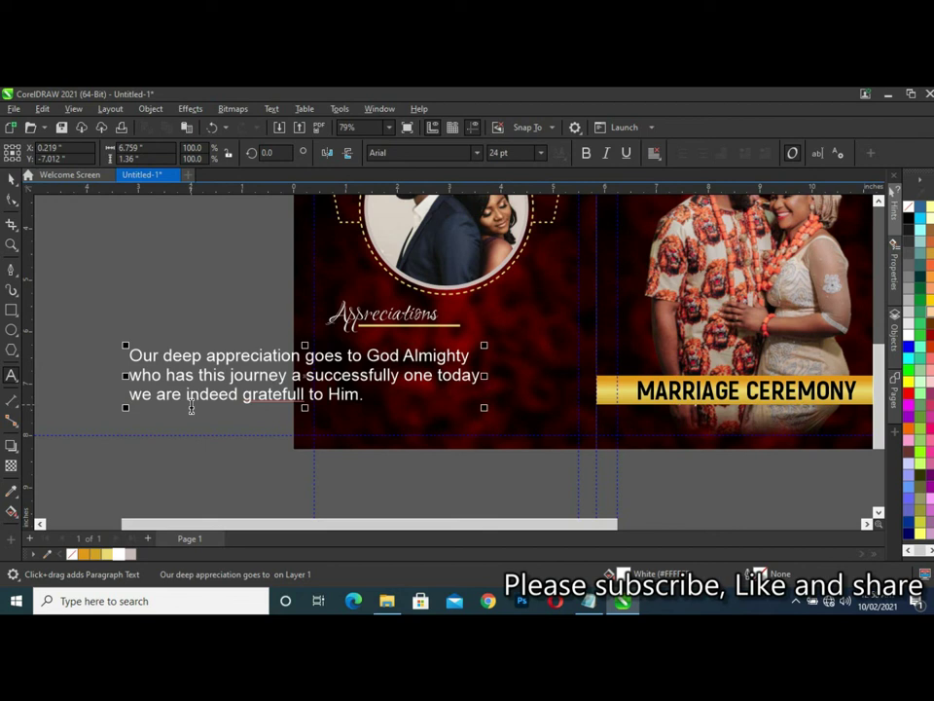
# Correct 'gratefull' to 'grateful' and shrink the paragraph to 19.2 pt.
pyautogui.rightClick(269, 397)
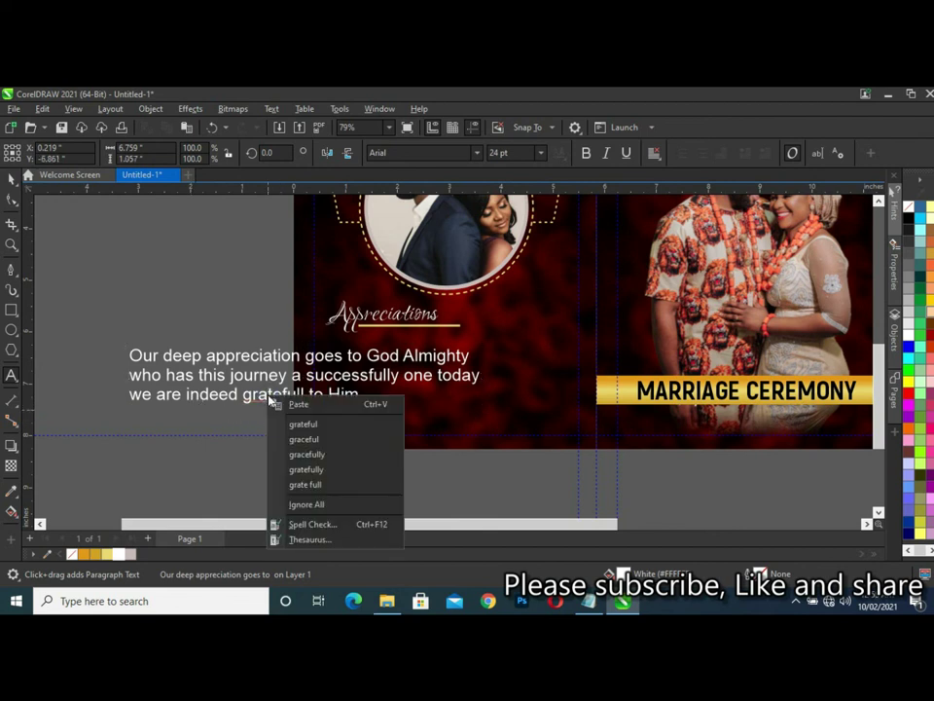
pyautogui.click(304, 423)
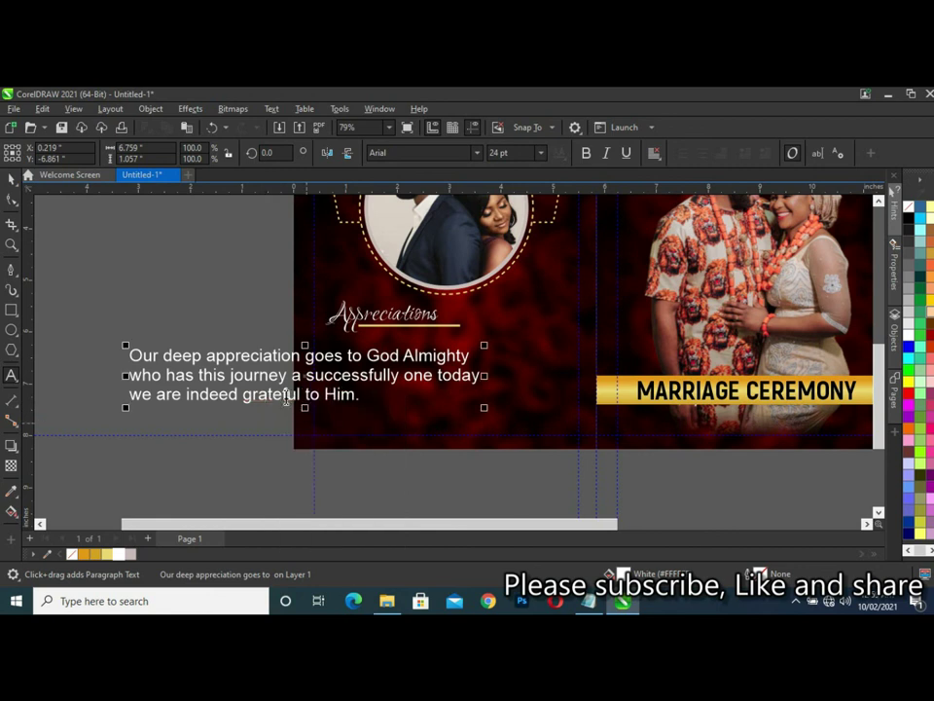
pyautogui.hotkey('ctrl', 'space')
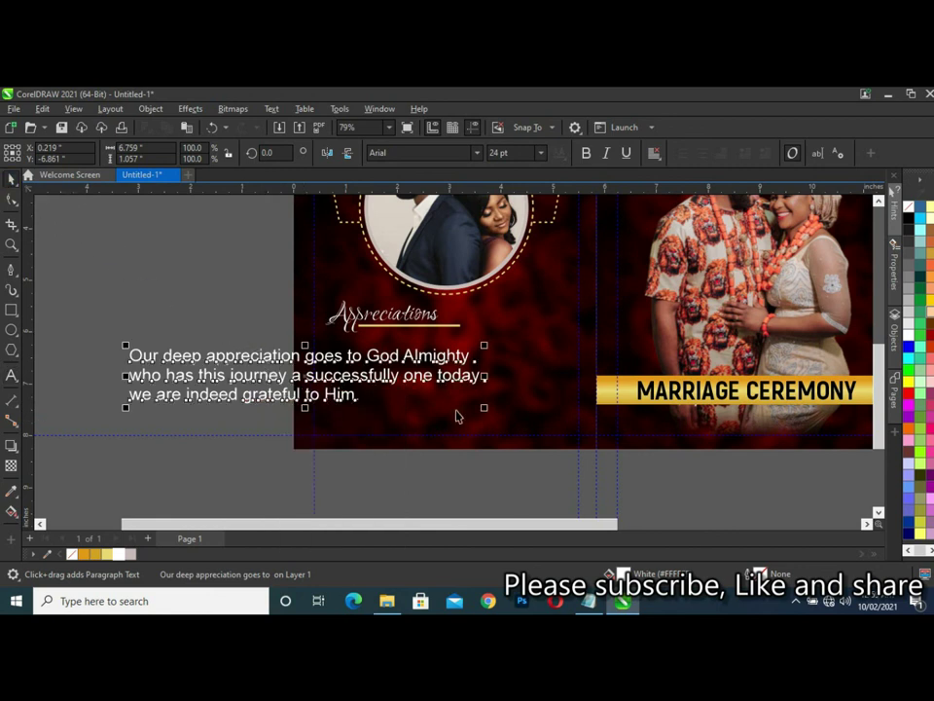
pyautogui.moveTo(483, 408); pyautogui.dragTo(414, 397)
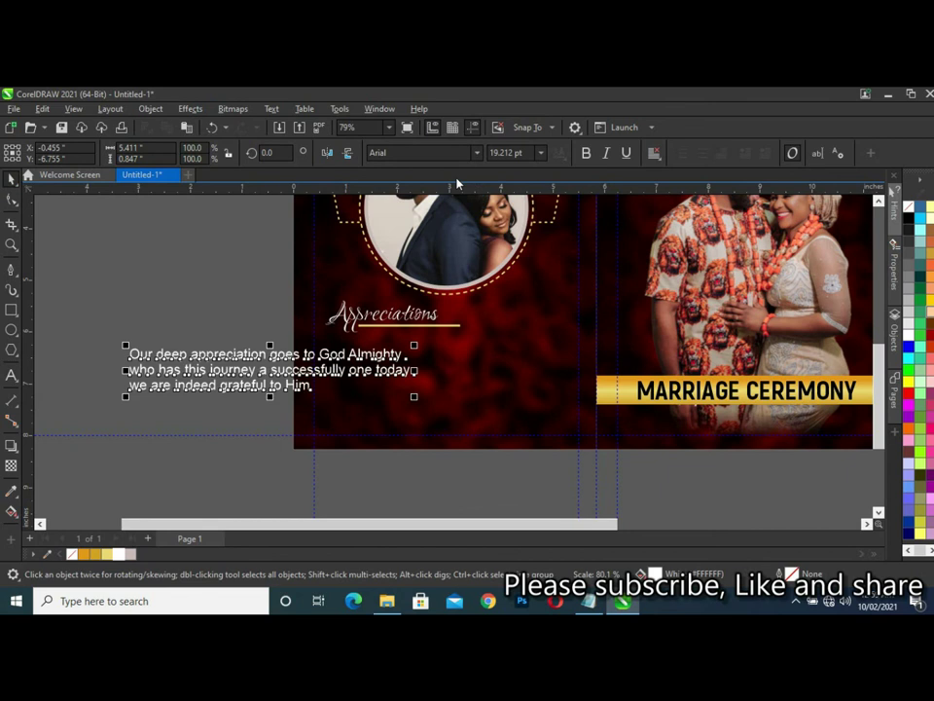
# Set the paragraph in Akrobat Bold at 14.309 pt under the heading and drag down a duplicate.
pyautogui.click(477, 152)
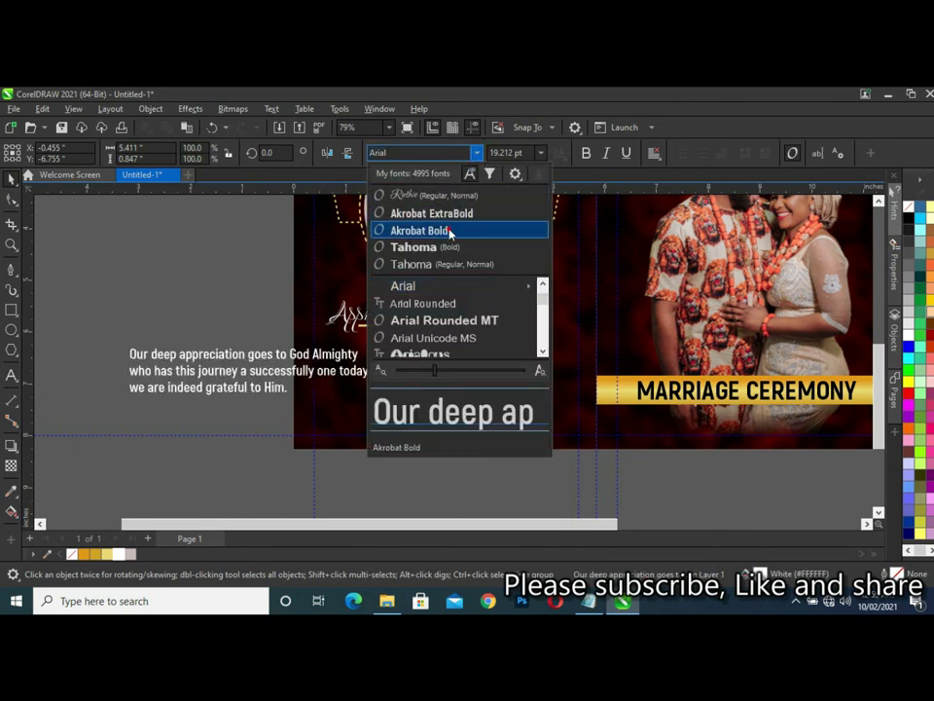
pyautogui.click(450, 232)
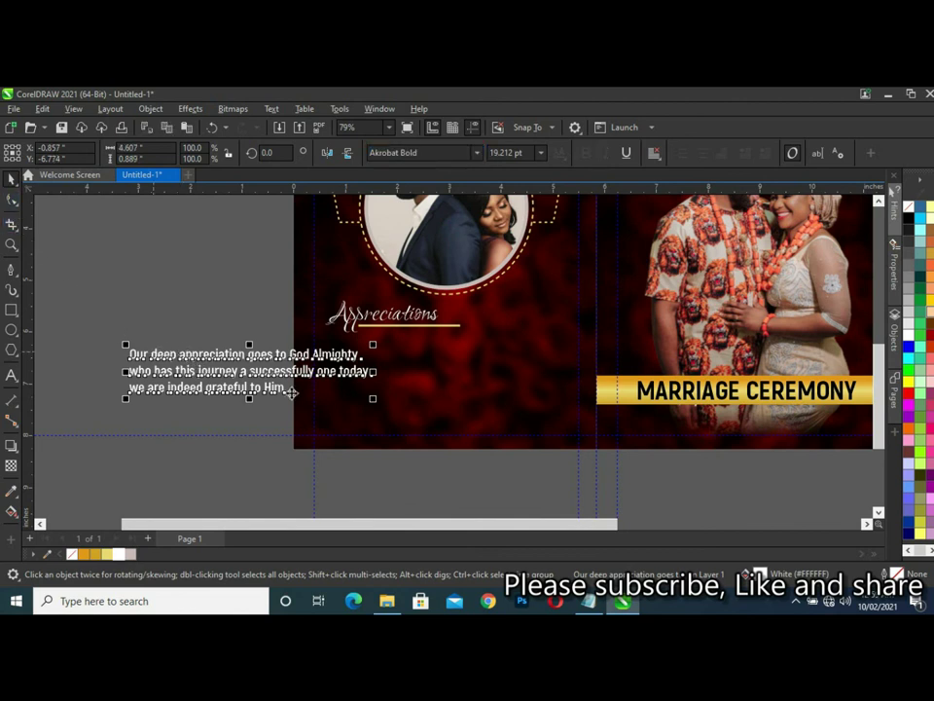
pyautogui.moveTo(291, 392)
pyautogui.mouseDown()
pyautogui.moveTo(457, 372)
pyautogui.moveTo(438, 375)
pyautogui.mouseUp()
pyautogui.moveTo(569, 398)
pyautogui.mouseDown()
pyautogui.moveTo(550, 399)
pyautogui.moveTo(524, 379)
pyautogui.mouseUp()
pyautogui.press('Up')
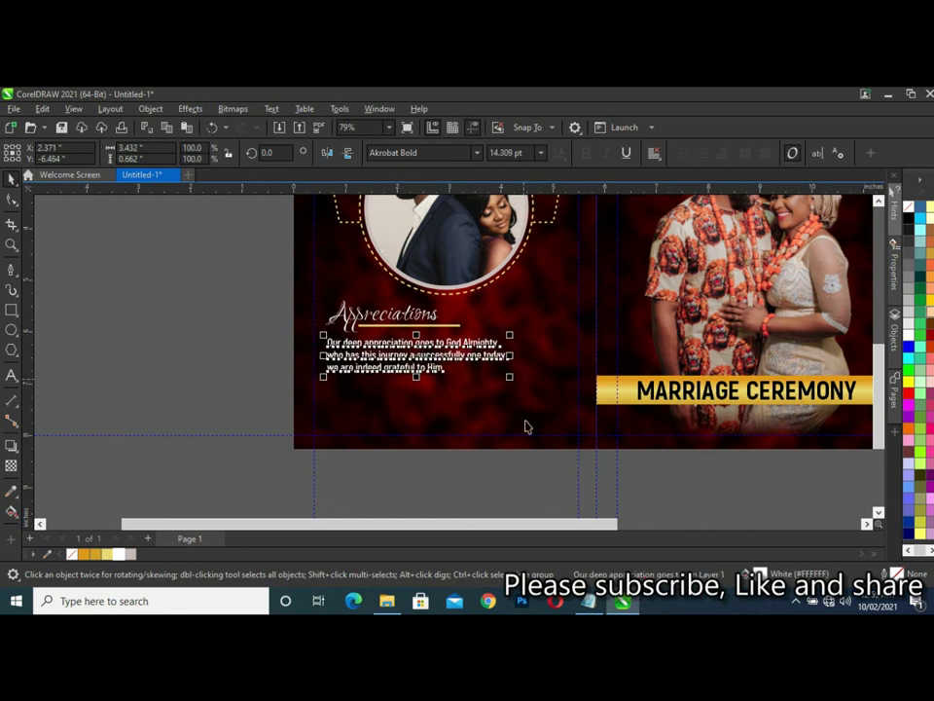
pyautogui.click(181, 396)
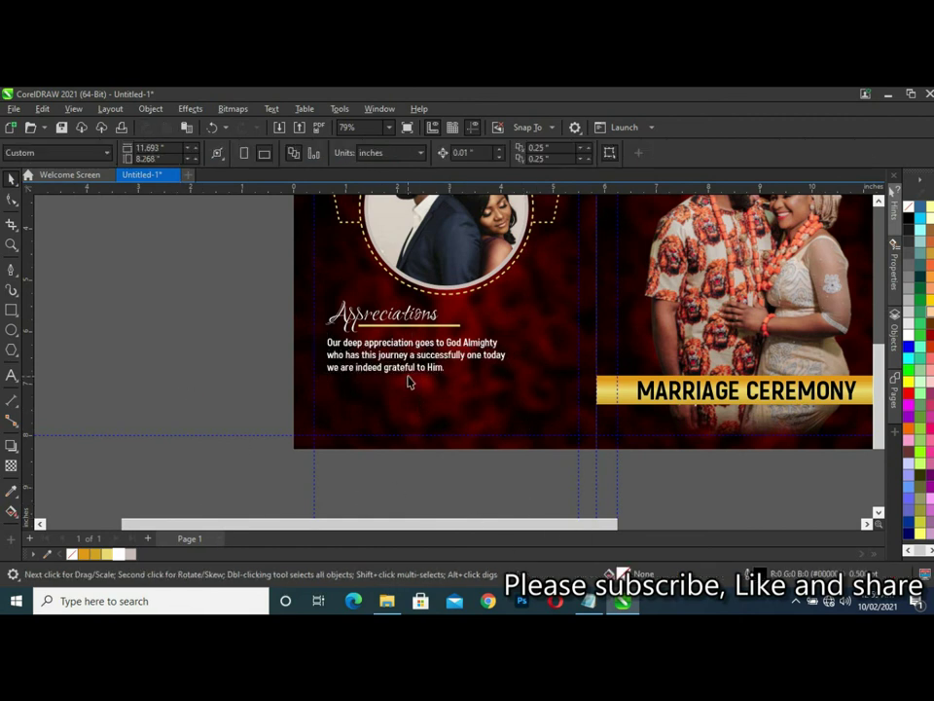
pyautogui.click(399, 342)
pyautogui.moveTo(399, 343); pyautogui.dragTo(398, 386)
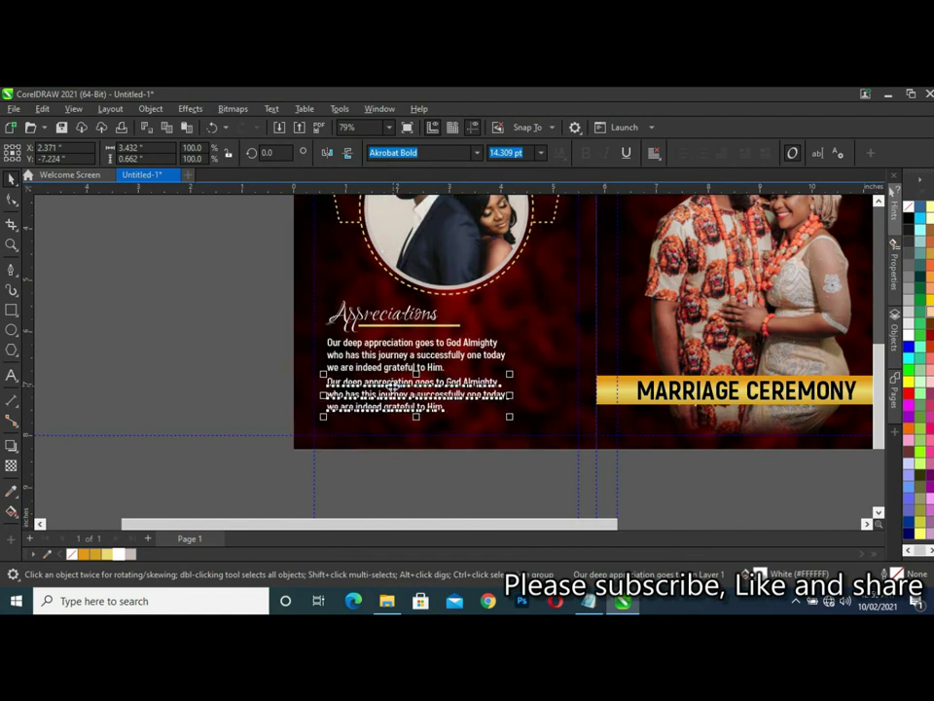
# Select the duplicate's text and copy the 'To our families… reward you all.' paragraph from Notepad.
pyautogui.moveTo(398, 381); pyautogui.dragTo(399, 382)
pyautogui.click(416, 394)
pyautogui.hotkey('ctrl', 'a')
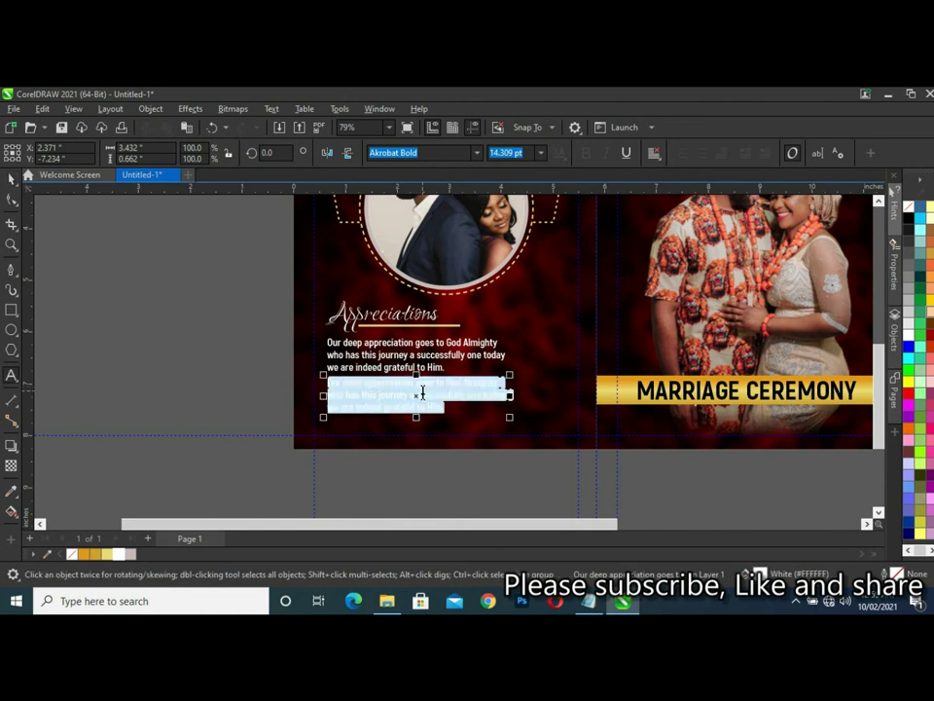
pyautogui.click(588, 600)
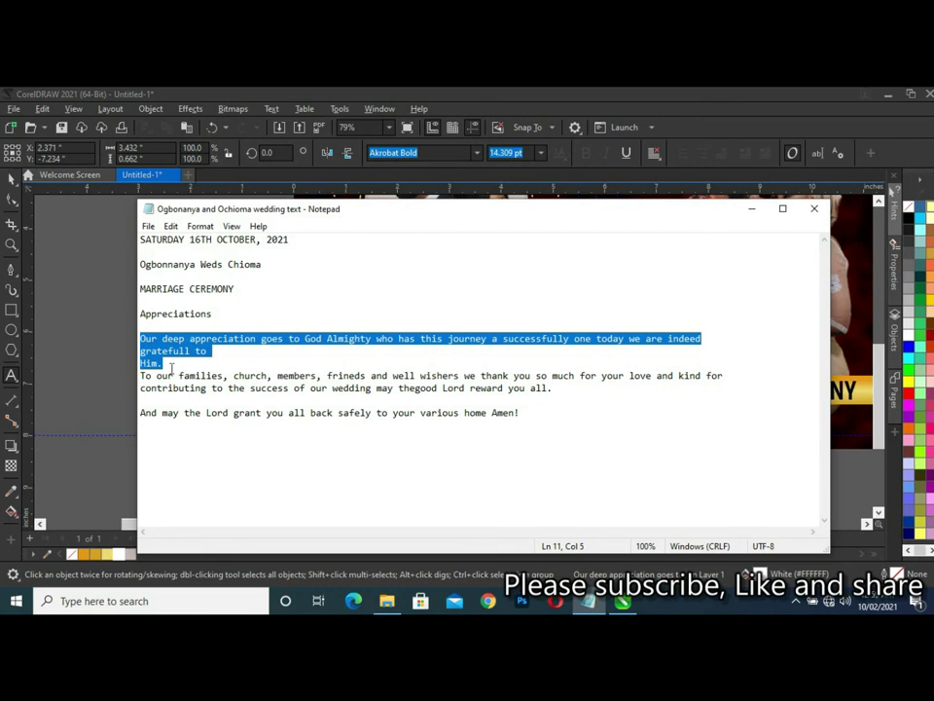
pyautogui.moveTo(140, 376); pyautogui.dragTo(565, 388)
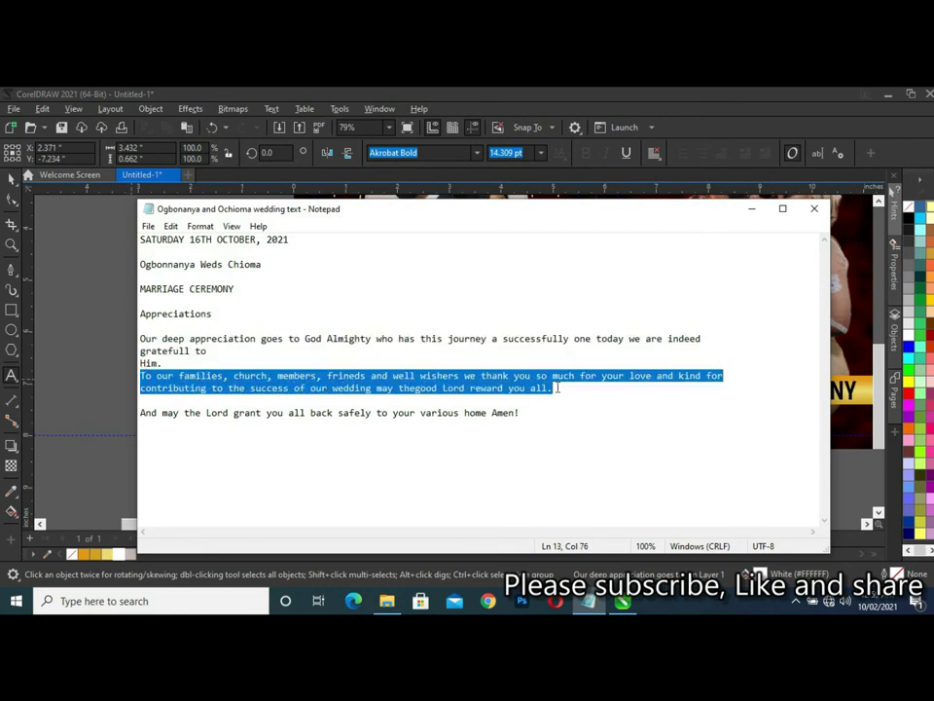
pyautogui.click(588, 600)
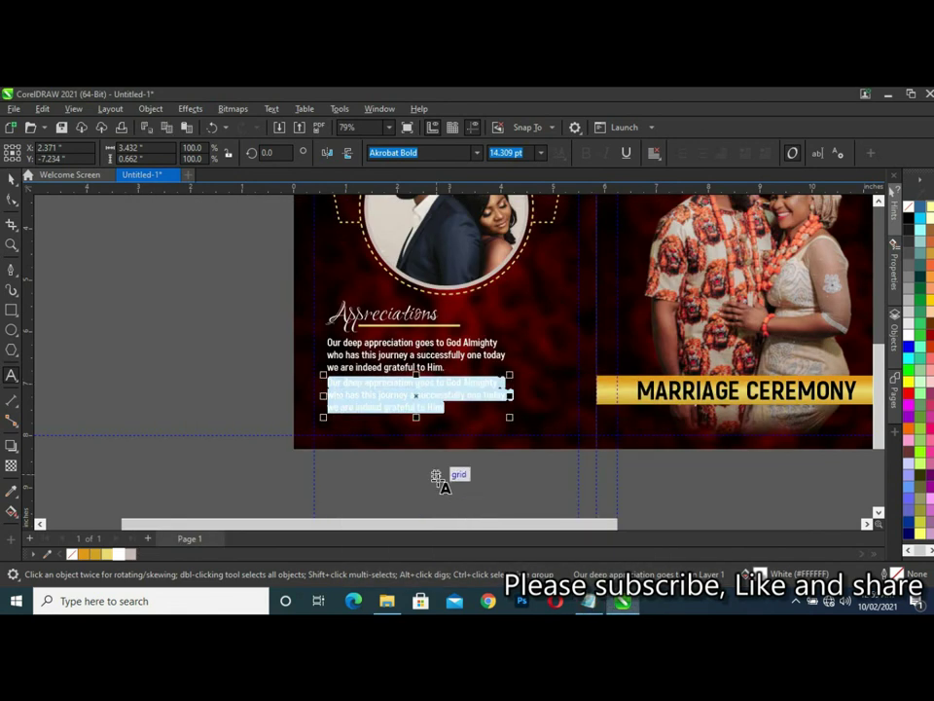
# Paste the families thank-you text into the duplicate and narrow its frame to wrap on the left page.
pyautogui.hotkey('ctrl', 'v')
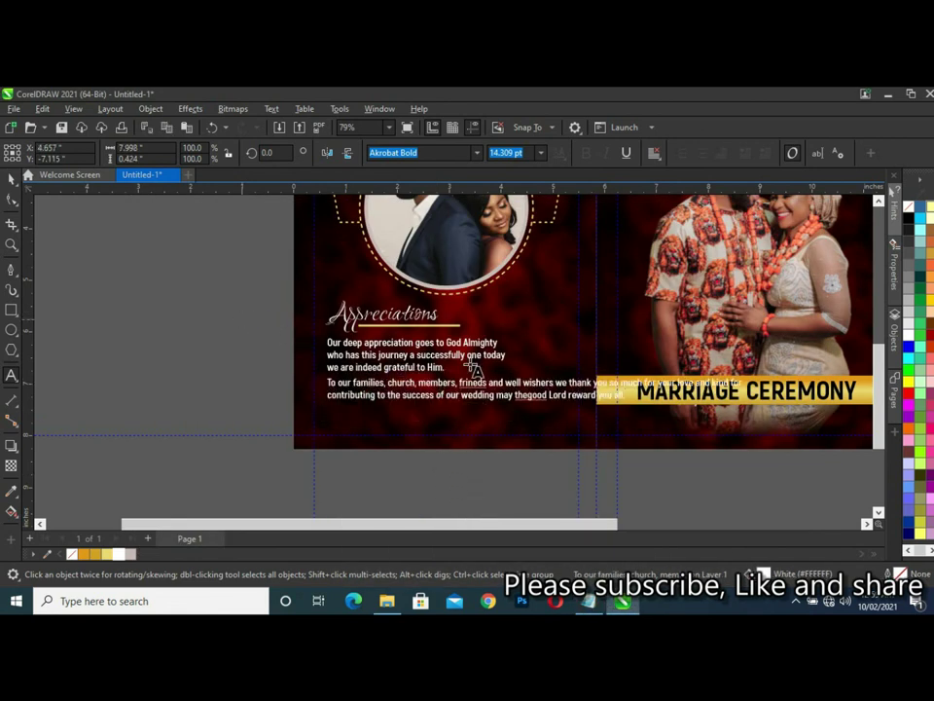
pyautogui.click(523, 382)
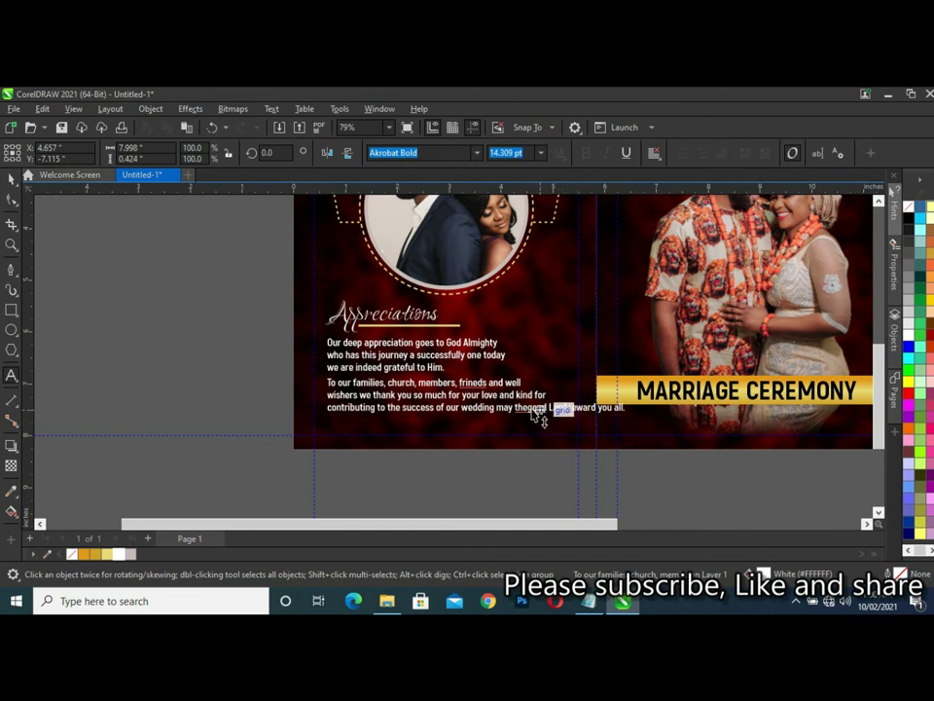
pyautogui.click(555, 409)
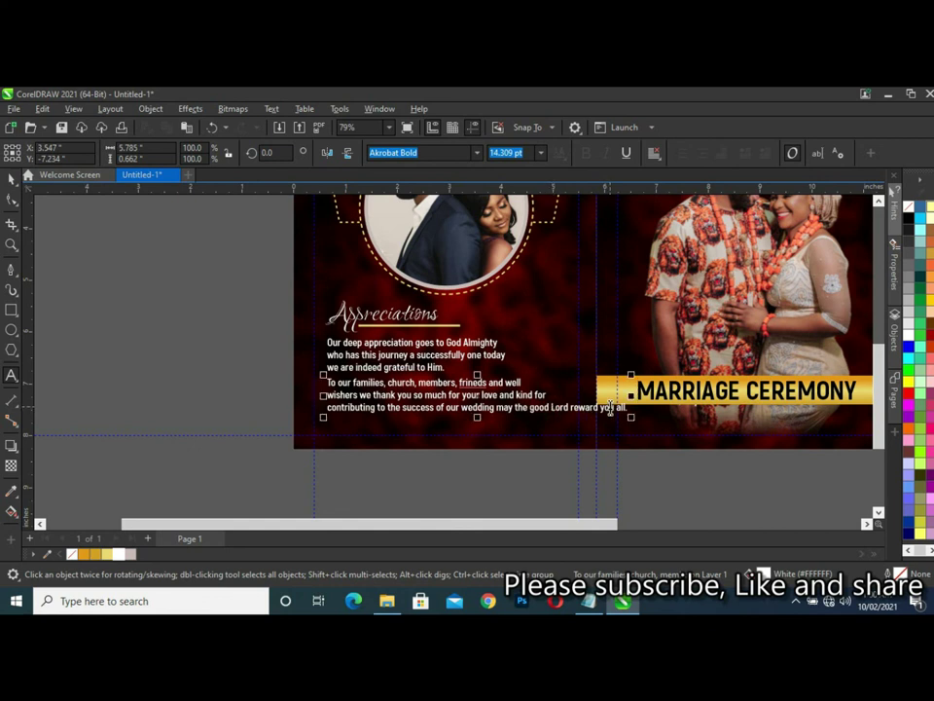
pyautogui.moveTo(610, 409); pyautogui.dragTo(609, 406)
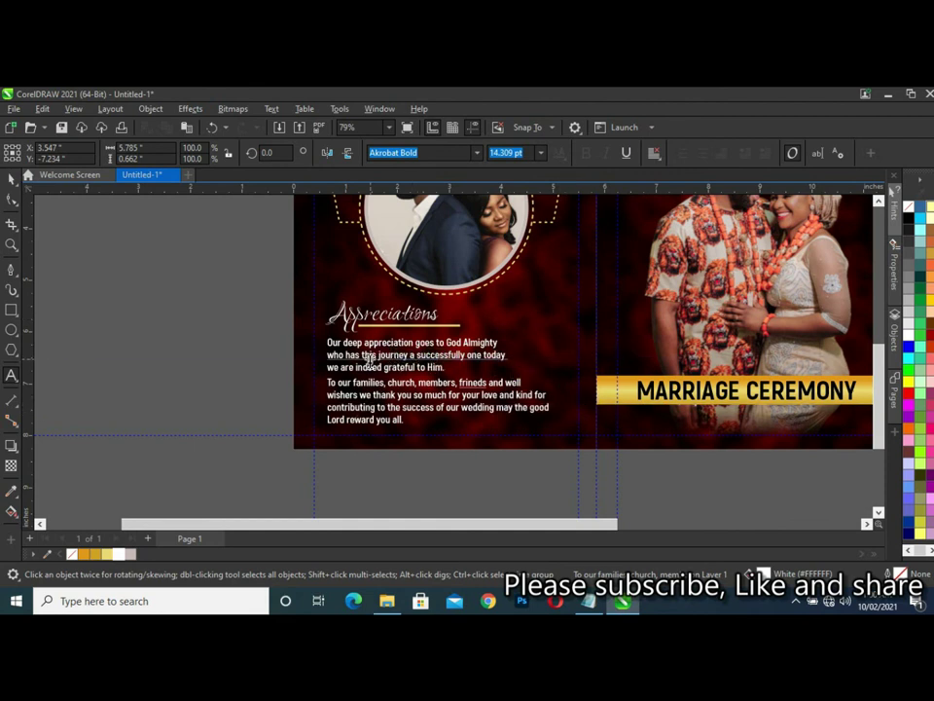
# Rewrap the first appreciation paragraph, breaking after 'this' and putting 'Him.' on its own line.
pyautogui.scroll(2, 394, 375)
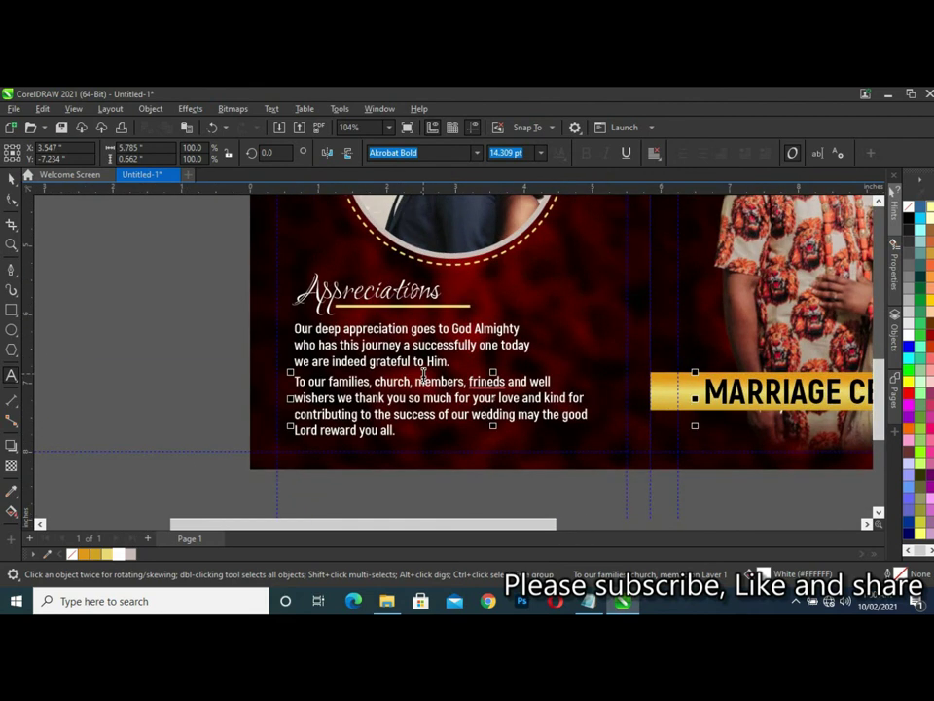
pyautogui.scroll(1, 423, 375)
pyautogui.click(299, 342)
pyautogui.press('BackSpace')
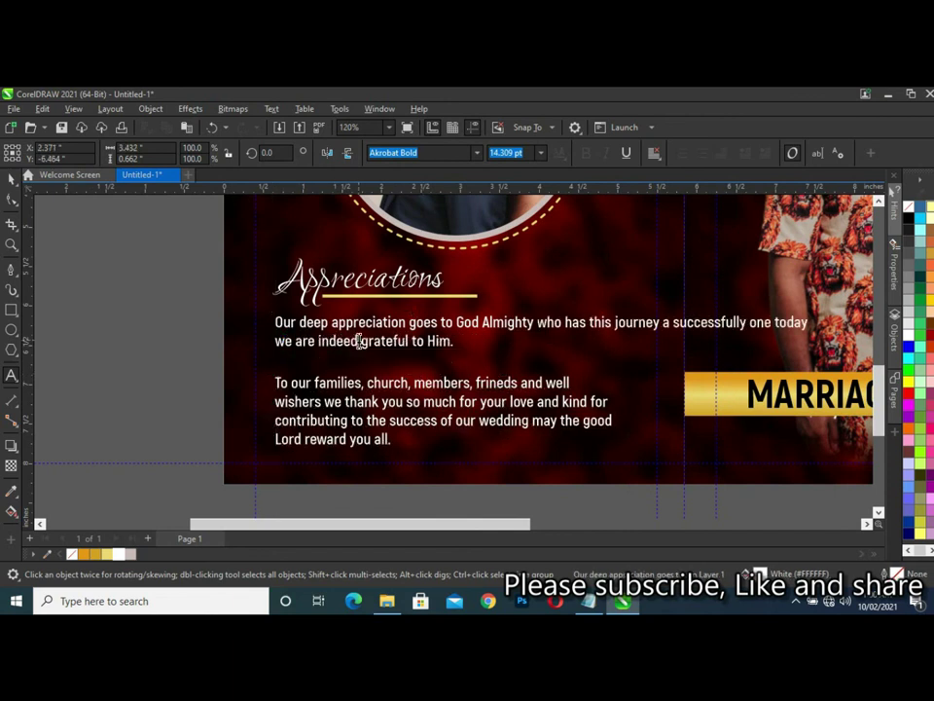
pyautogui.click(613, 322)
pyautogui.press('Return')
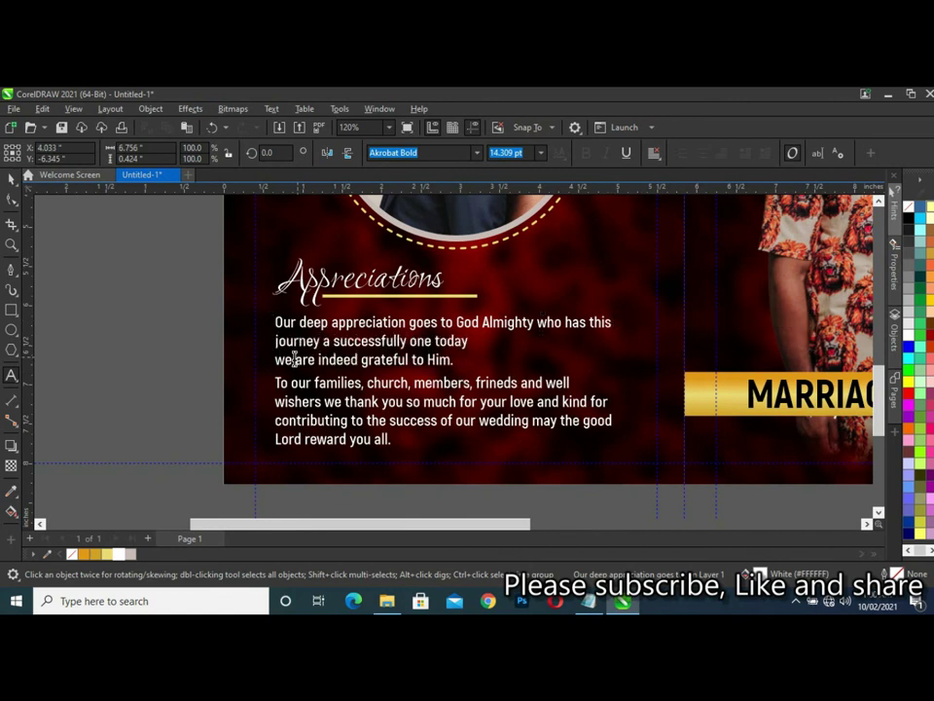
pyautogui.click(302, 359)
pyautogui.press('BackSpace')
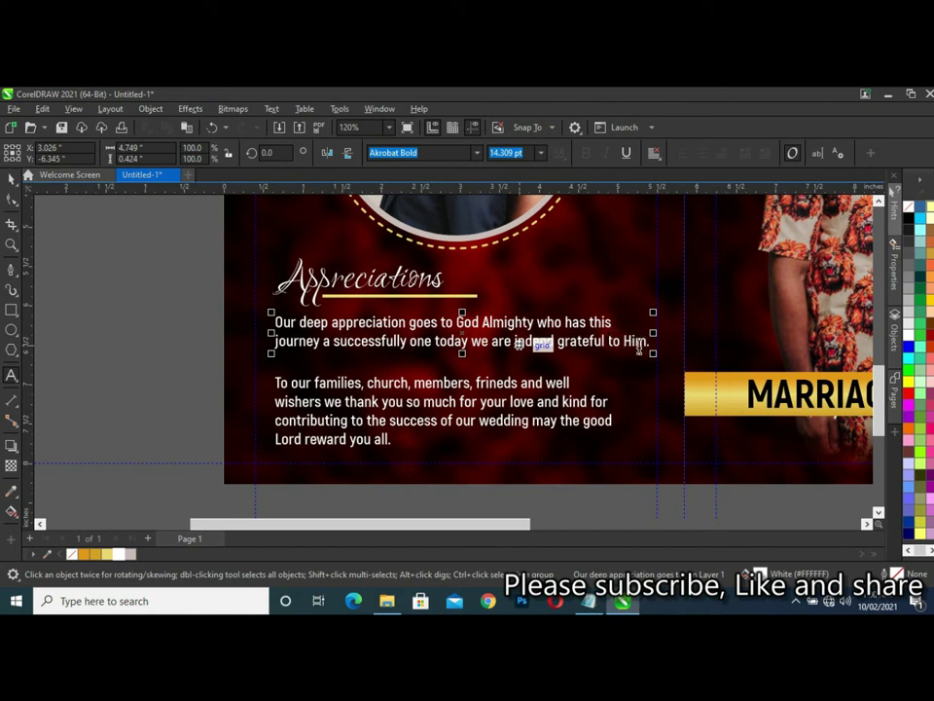
pyautogui.press('Return')
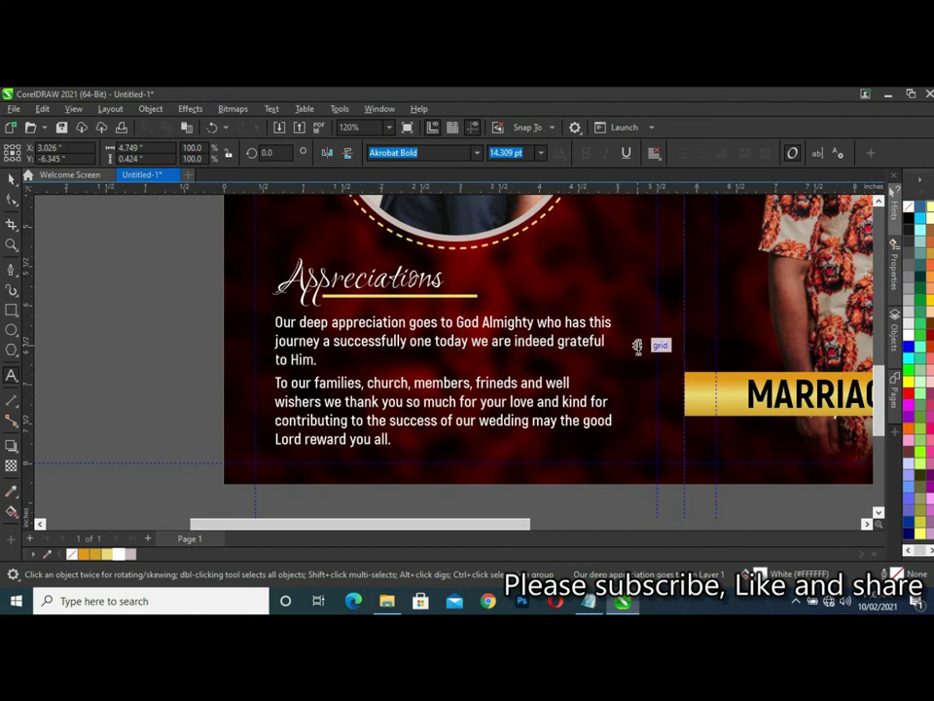
# Rewrap the families paragraph into three lines, joining 'Lord reward you all.' to the line above.
pyautogui.doubleClick(290, 404)
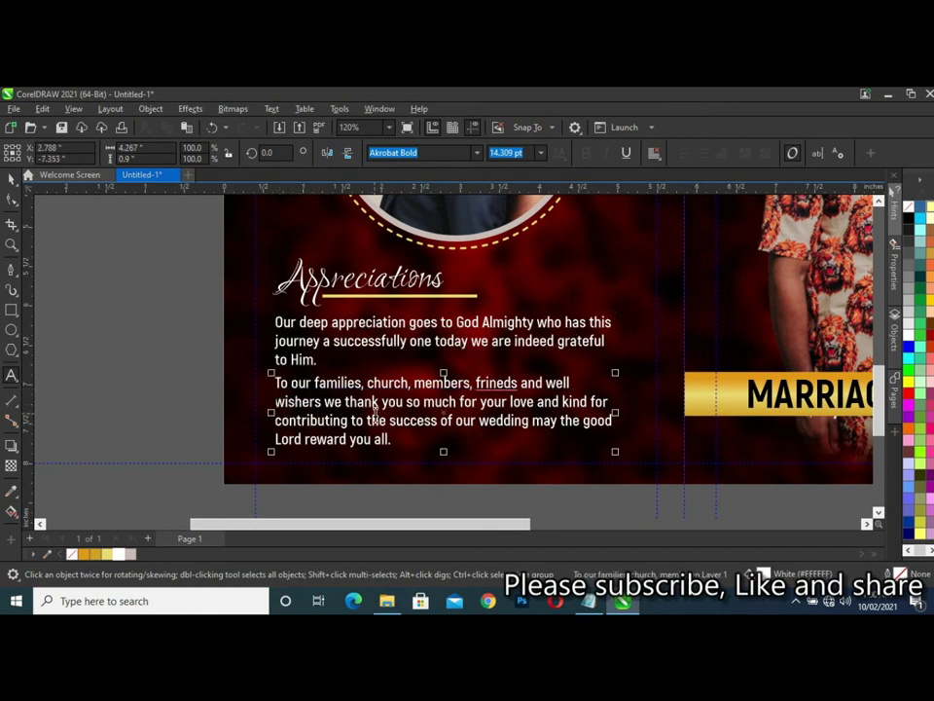
pyautogui.press('BackSpace')
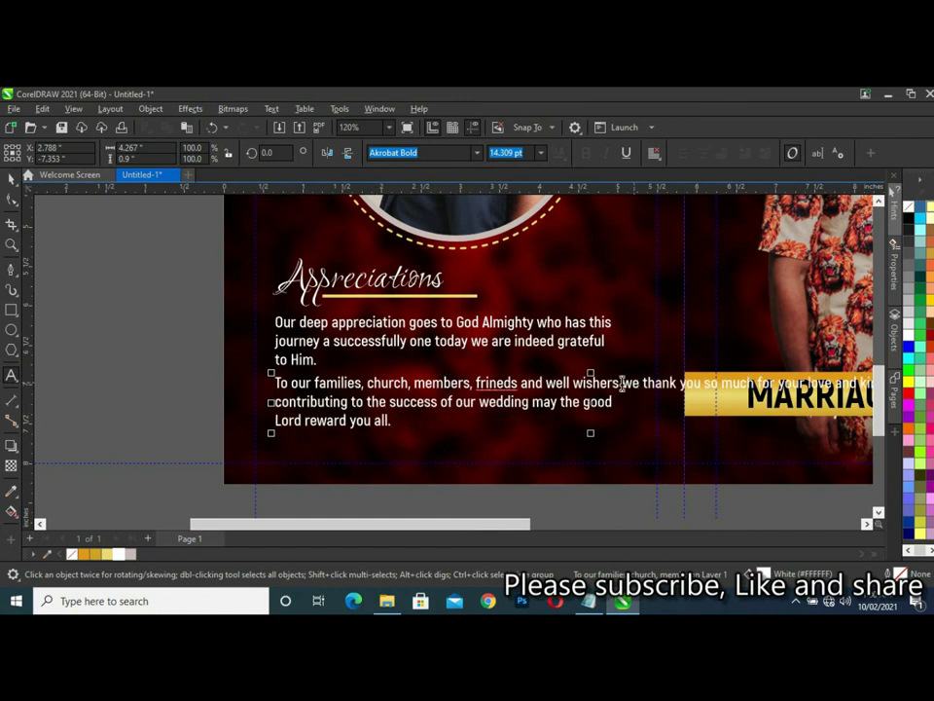
pyautogui.press('Return')
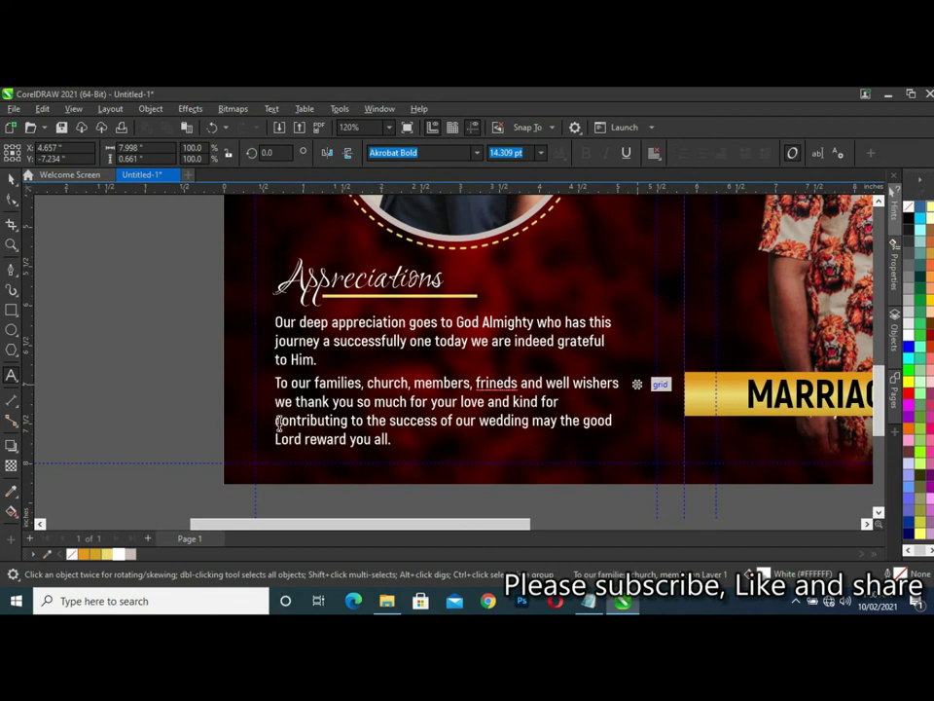
pyautogui.press('BackSpace')
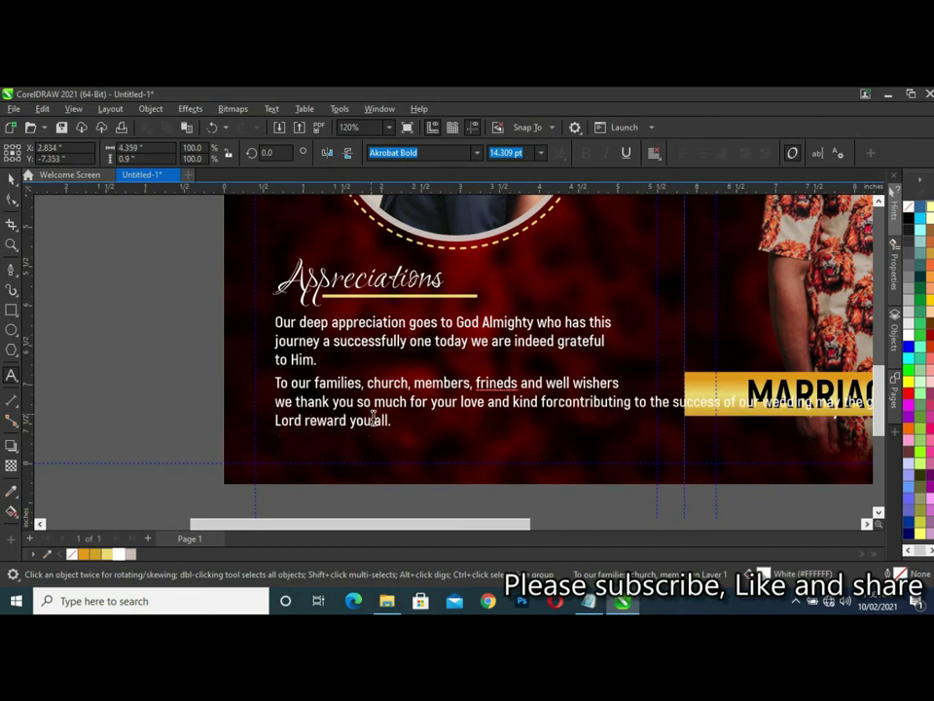
pyautogui.click(653, 414)
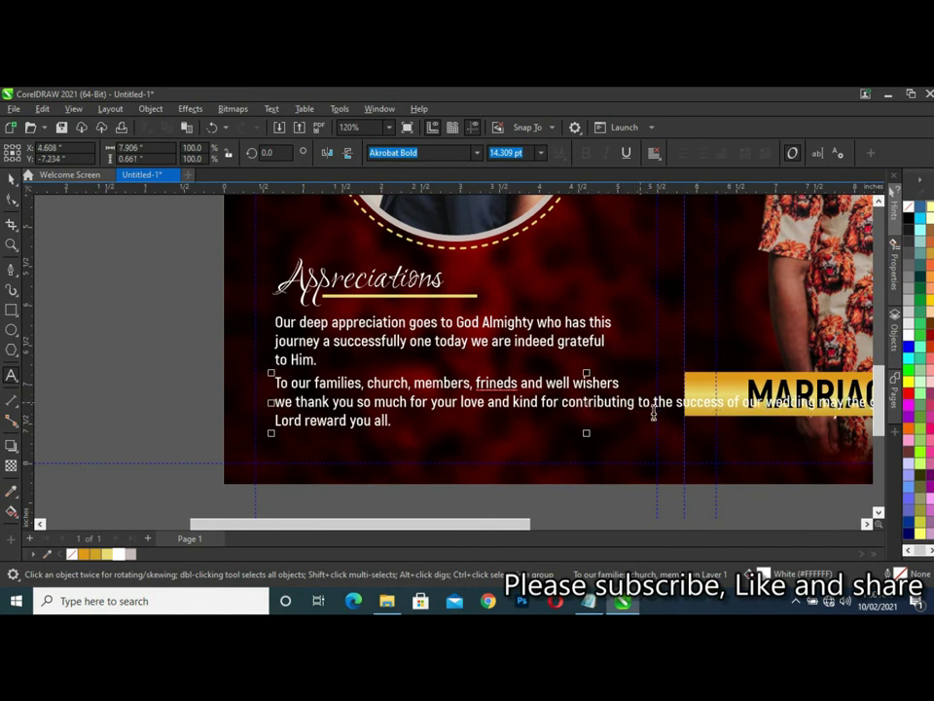
pyautogui.press('Return')
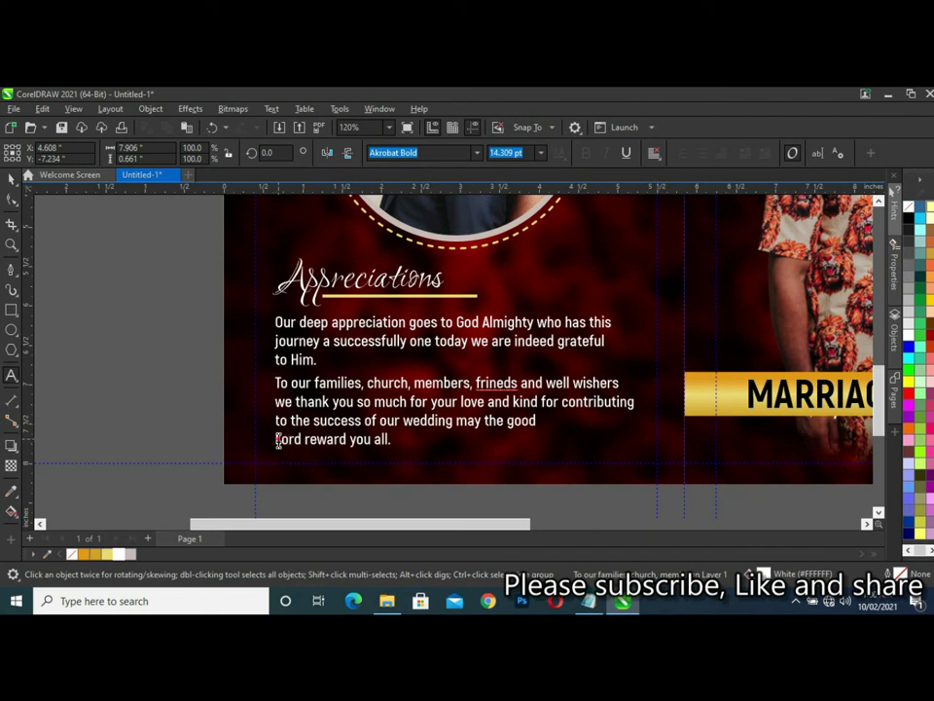
pyautogui.click(281, 444)
pyautogui.press('BackSpace')
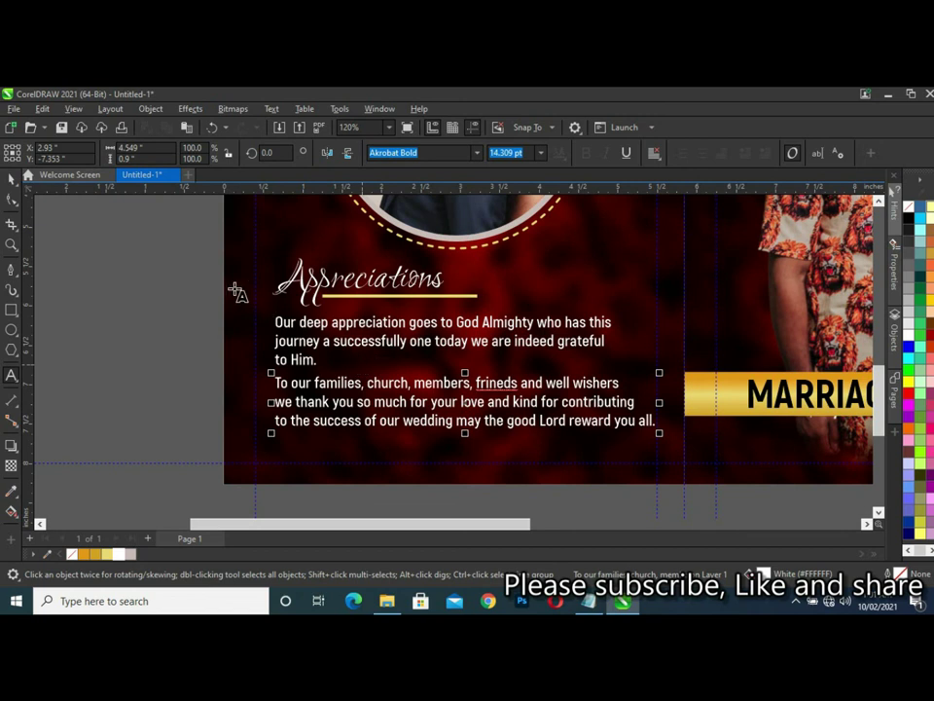
# Scale the families paragraph down to about 13.6 pt and select both paragraphs.
pyautogui.click(12, 178)
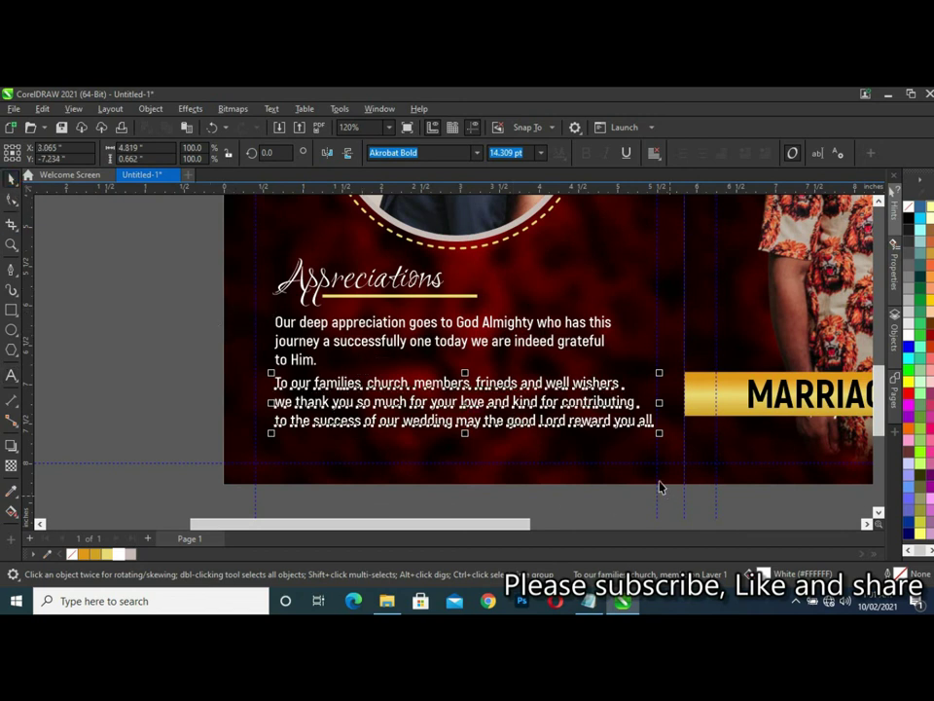
pyautogui.click(654, 436)
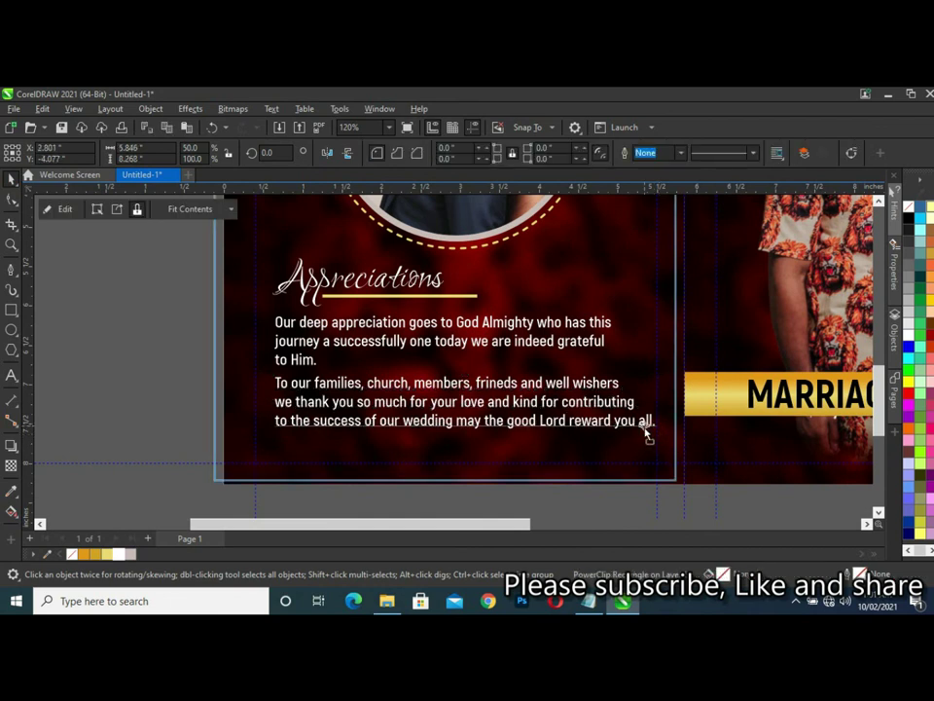
pyautogui.moveTo(647, 437)
pyautogui.mouseDown()
pyautogui.moveTo(657, 441)
pyautogui.moveTo(653, 433)
pyautogui.mouseUp()
pyautogui.click(627, 429)
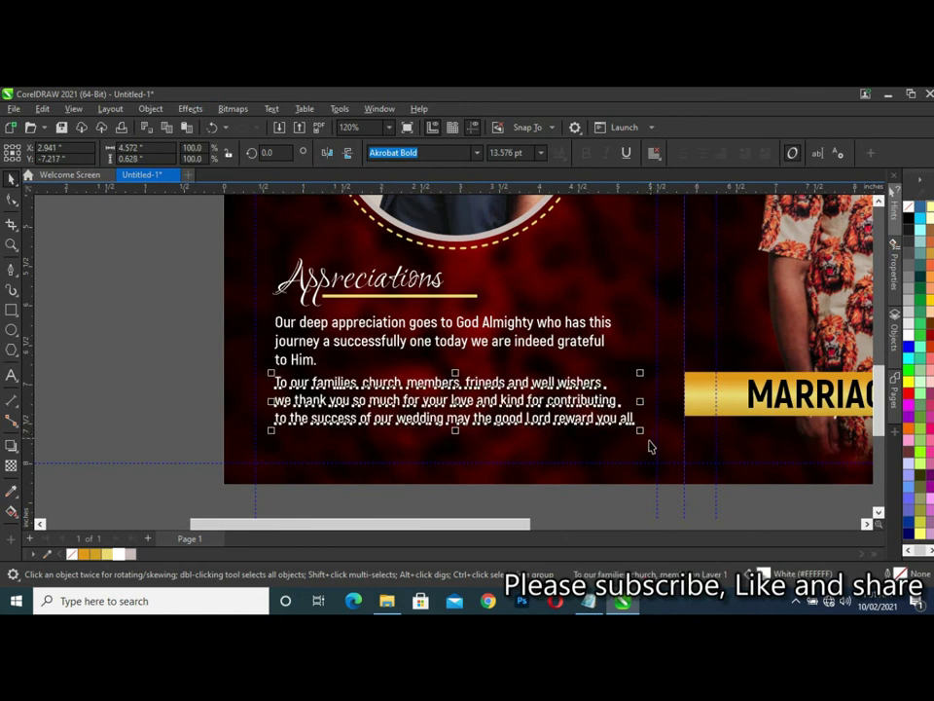
pyautogui.click(116, 408)
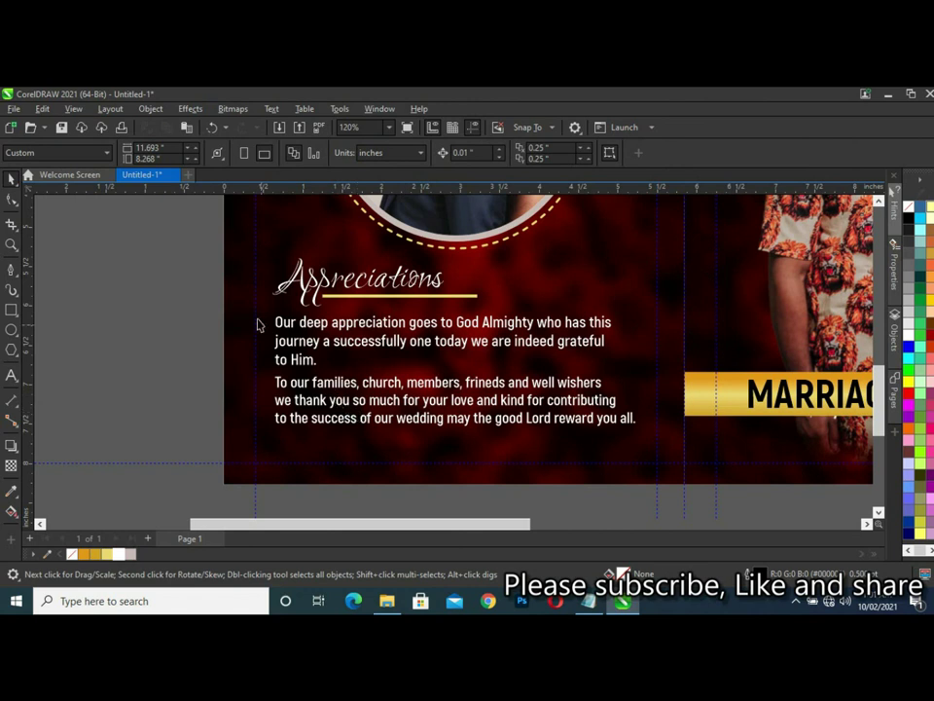
pyautogui.moveTo(188, 310); pyautogui.dragTo(666, 444)
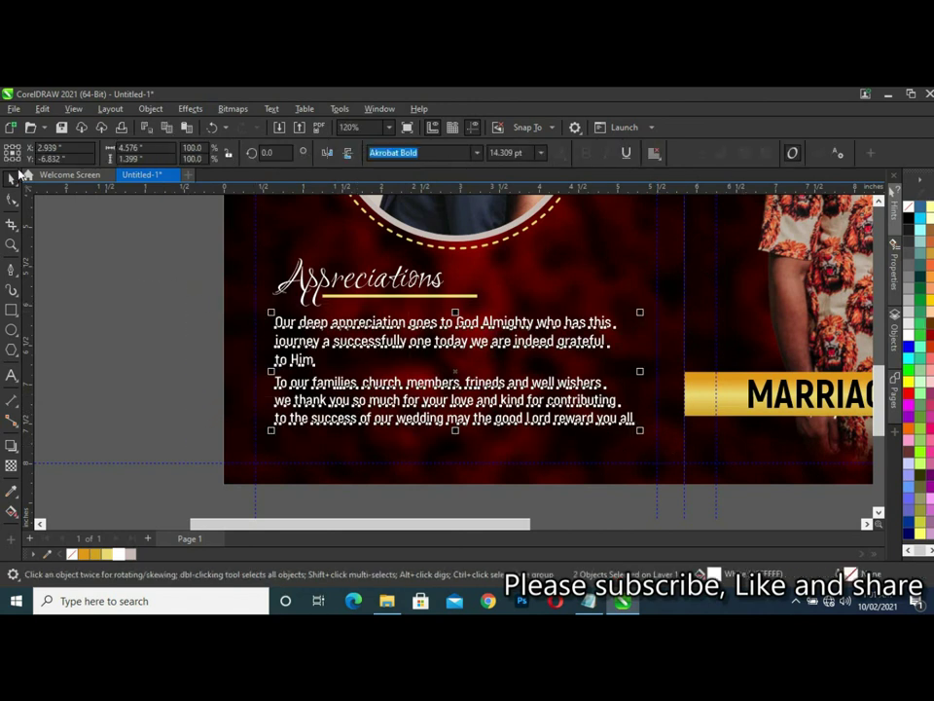
# Tighten the line spacing of both appreciation paragraphs with the Shape tool.
pyautogui.press('F10')
pyautogui.click(289, 425)
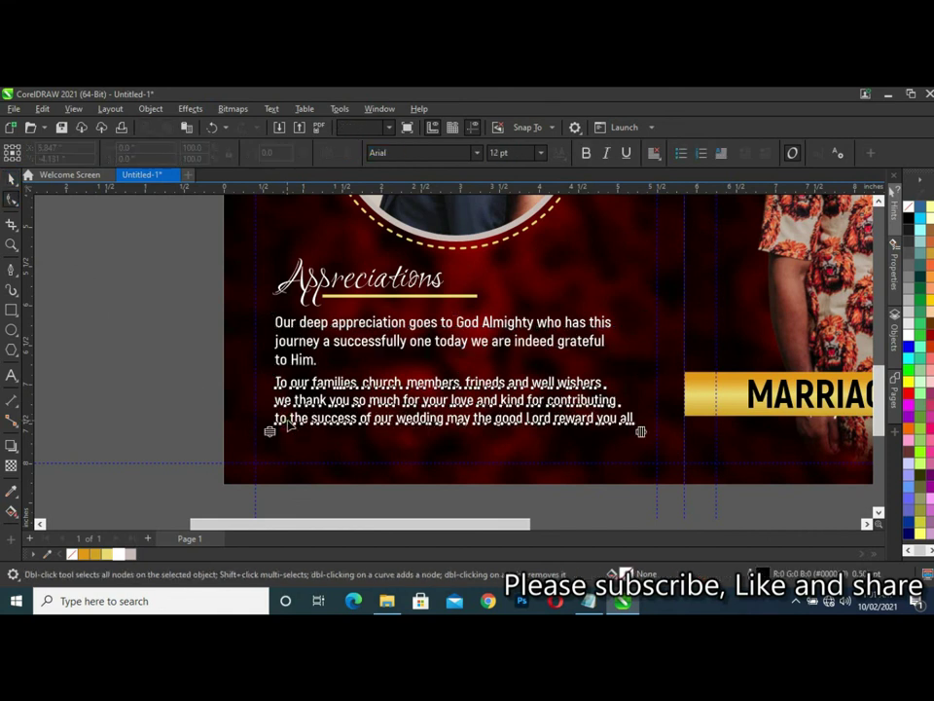
pyautogui.click(268, 433)
pyautogui.moveTo(271, 433); pyautogui.dragTo(271, 429)
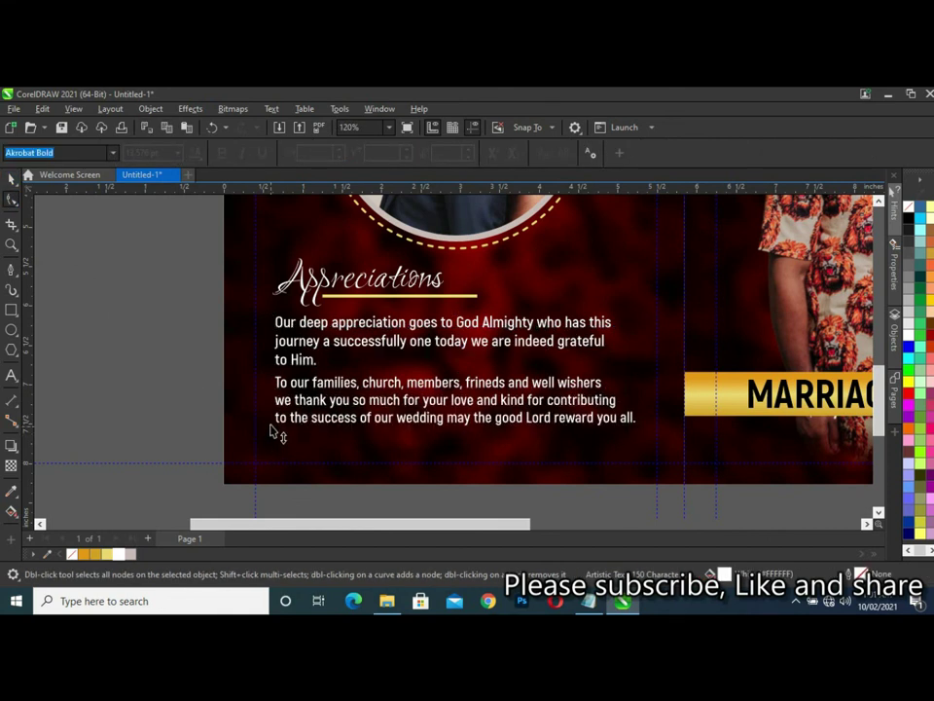
pyautogui.click(269, 425)
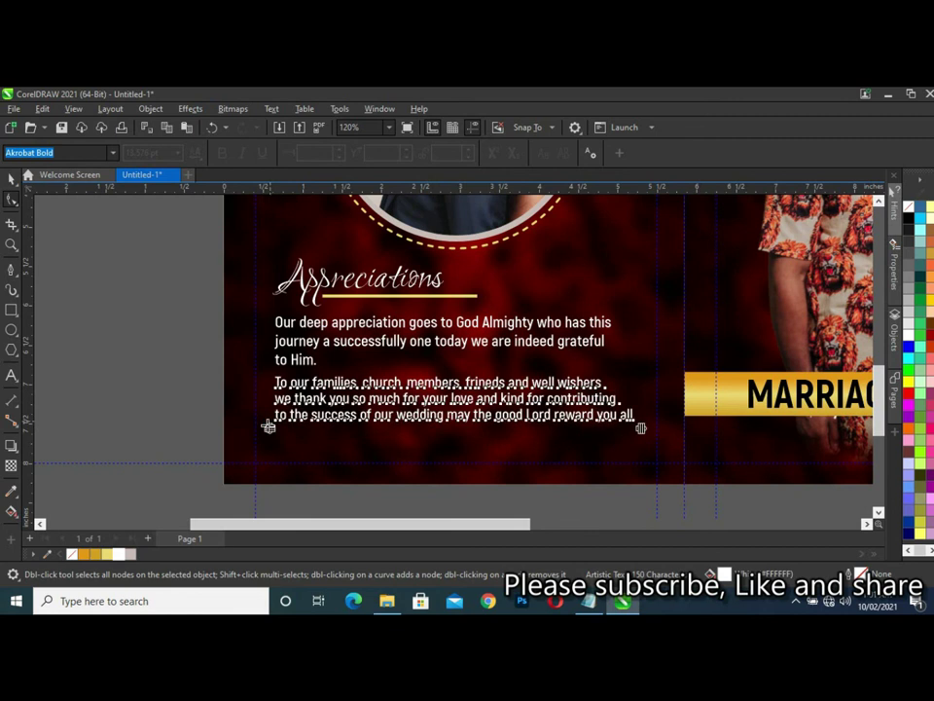
pyautogui.click(272, 367)
pyautogui.moveTo(272, 374); pyautogui.dragTo(272, 363)
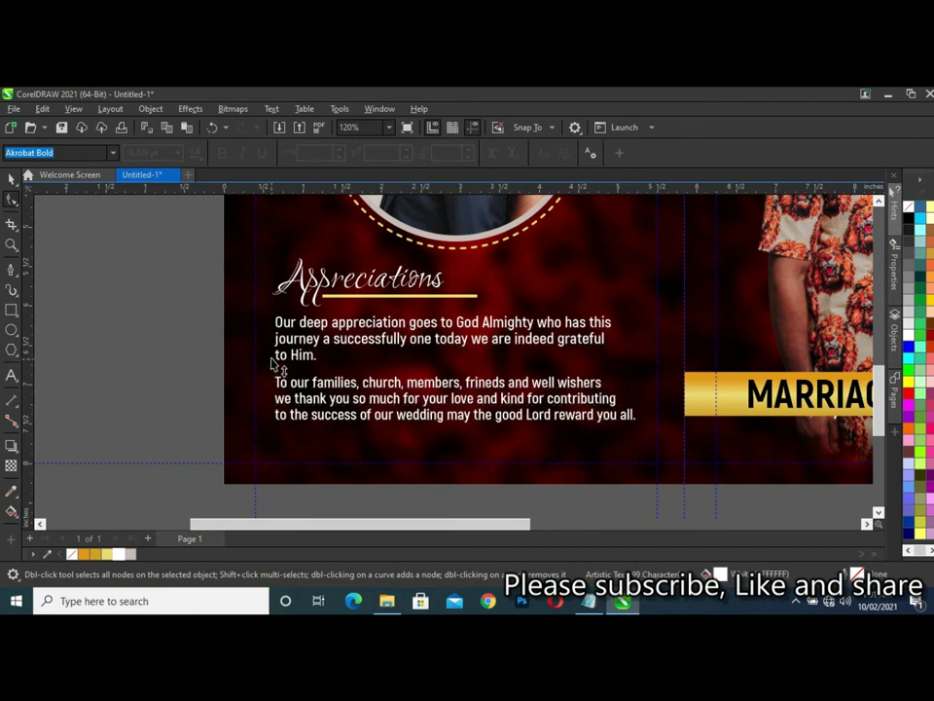
pyautogui.click(271, 362)
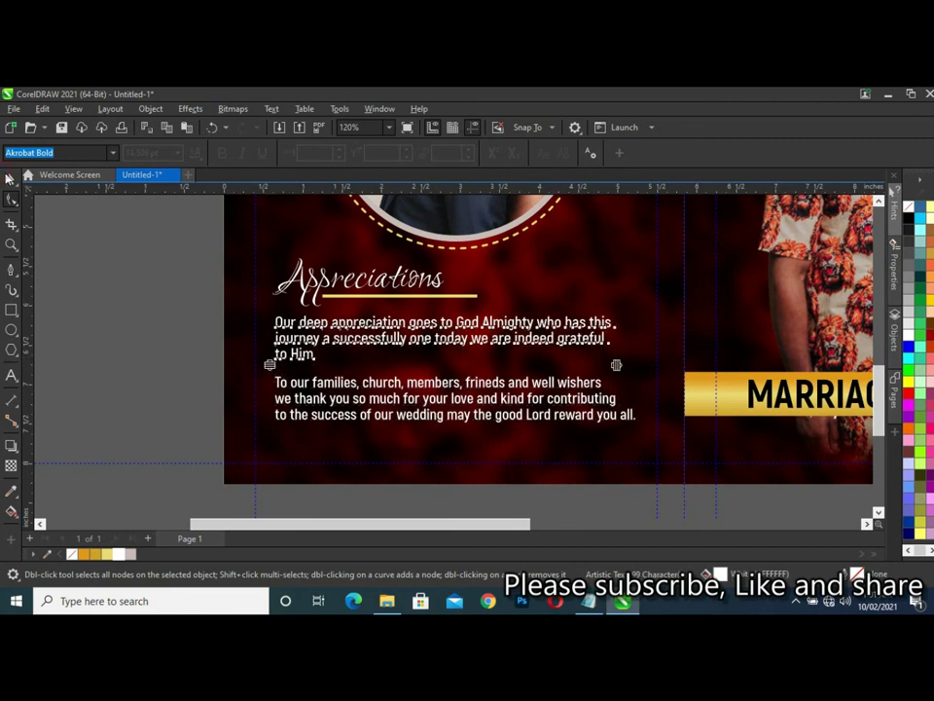
# Nudge the families paragraph up closer beneath the first paragraph.
pyautogui.click(11, 181)
pyautogui.click(321, 389)
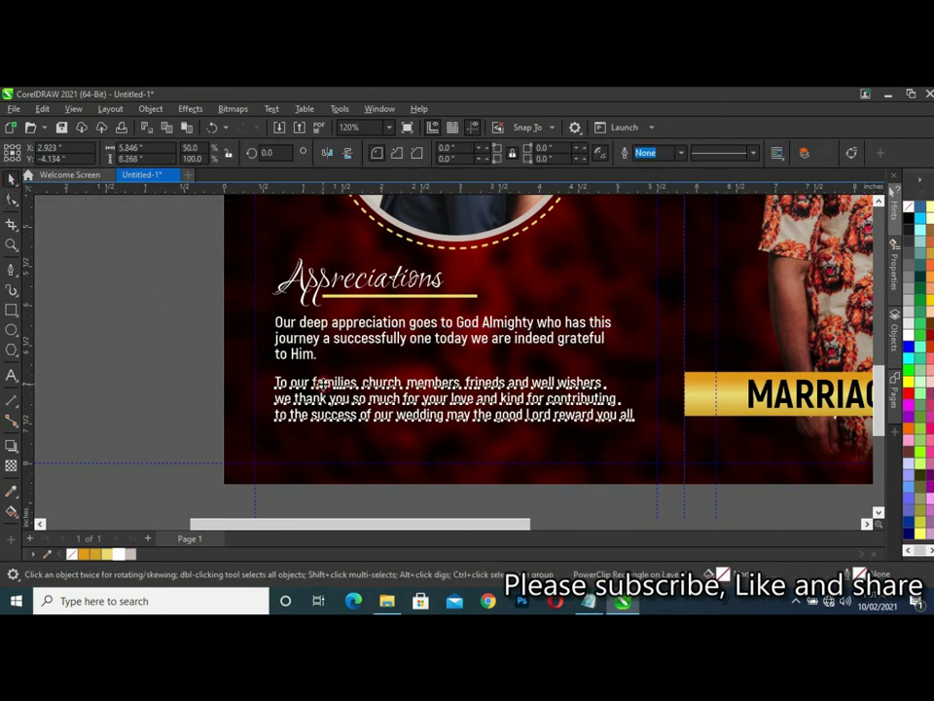
pyautogui.press('Up')
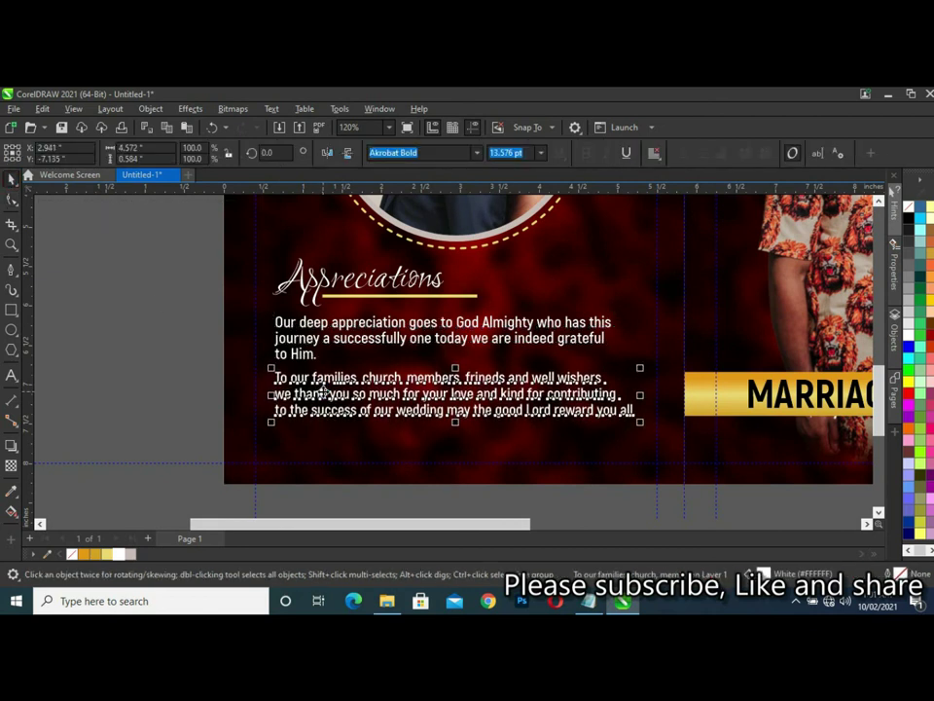
pyautogui.moveTo(322, 391); pyautogui.dragTo(322, 386)
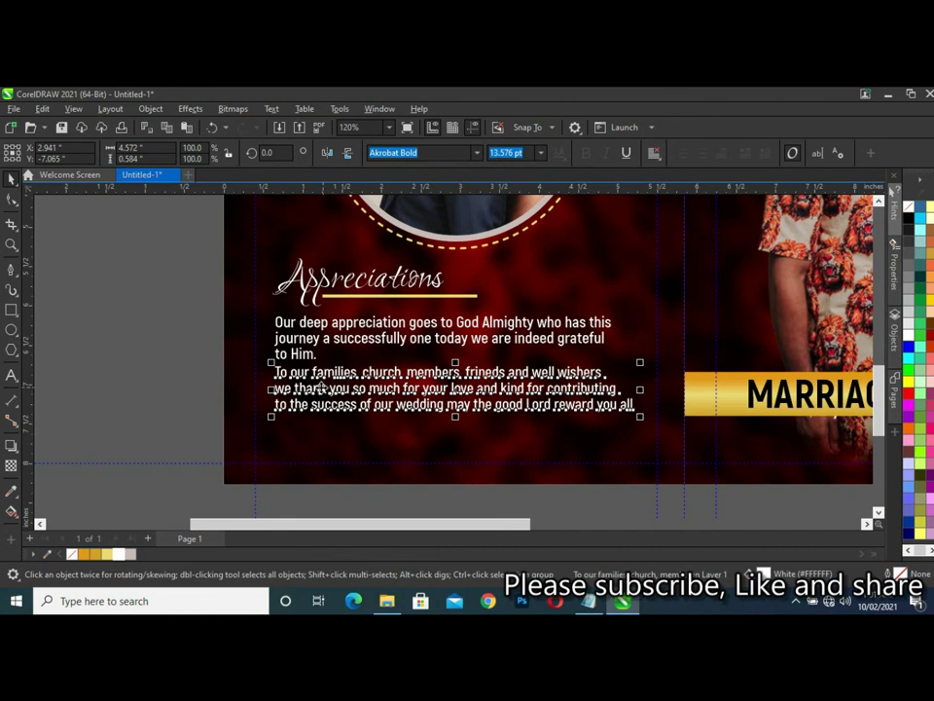
pyautogui.click(144, 383)
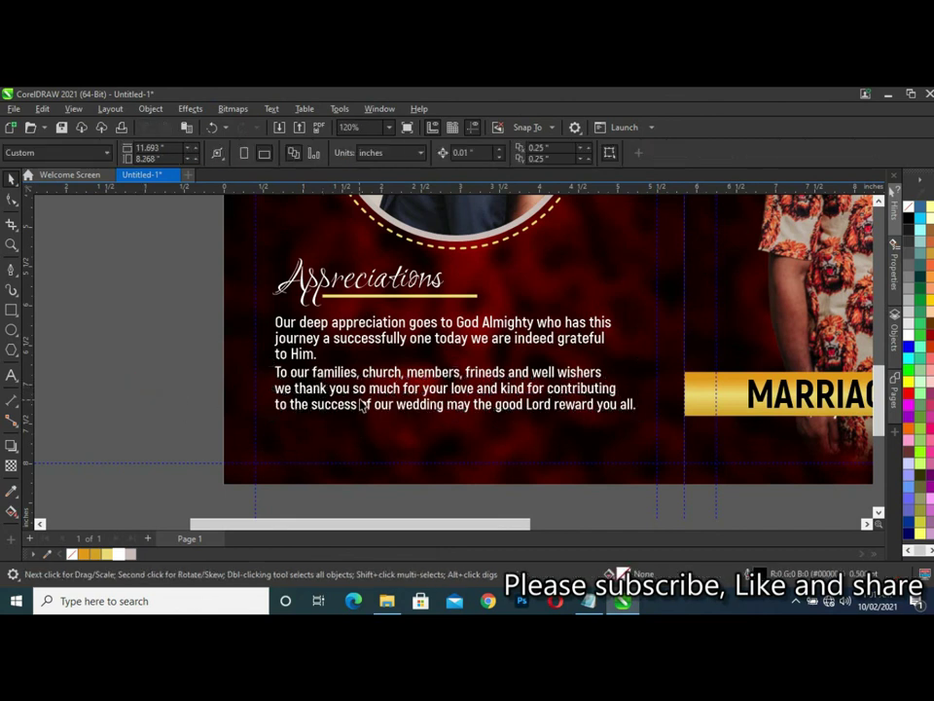
pyautogui.click(359, 398)
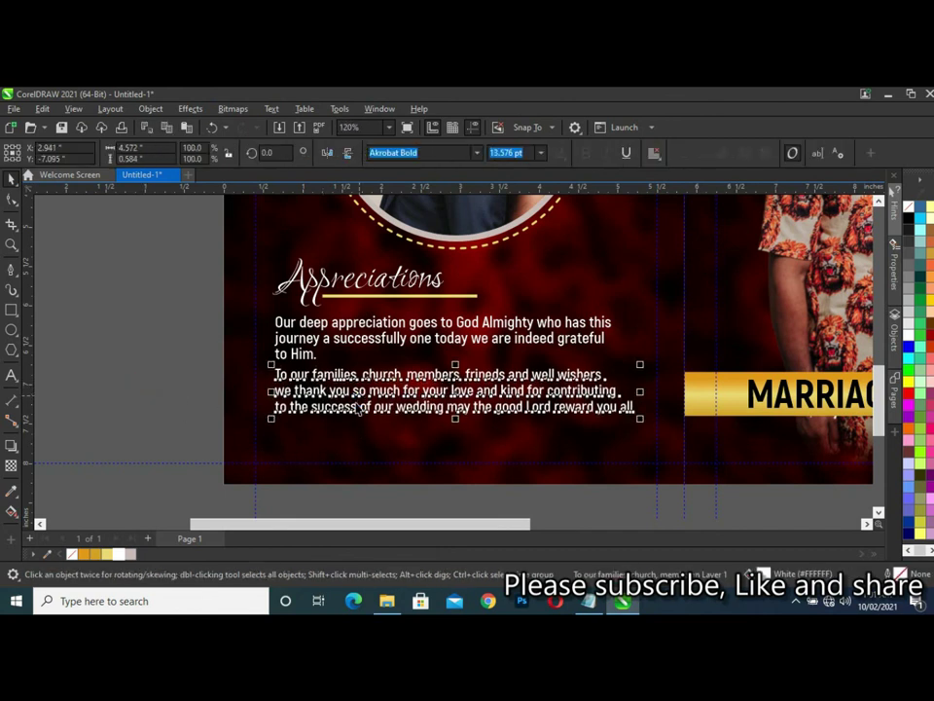
# Copy the paragraph below and replace its text with the closing blessing line from Notepad.
pyautogui.moveTo(396, 409); pyautogui.dragTo(396, 475)
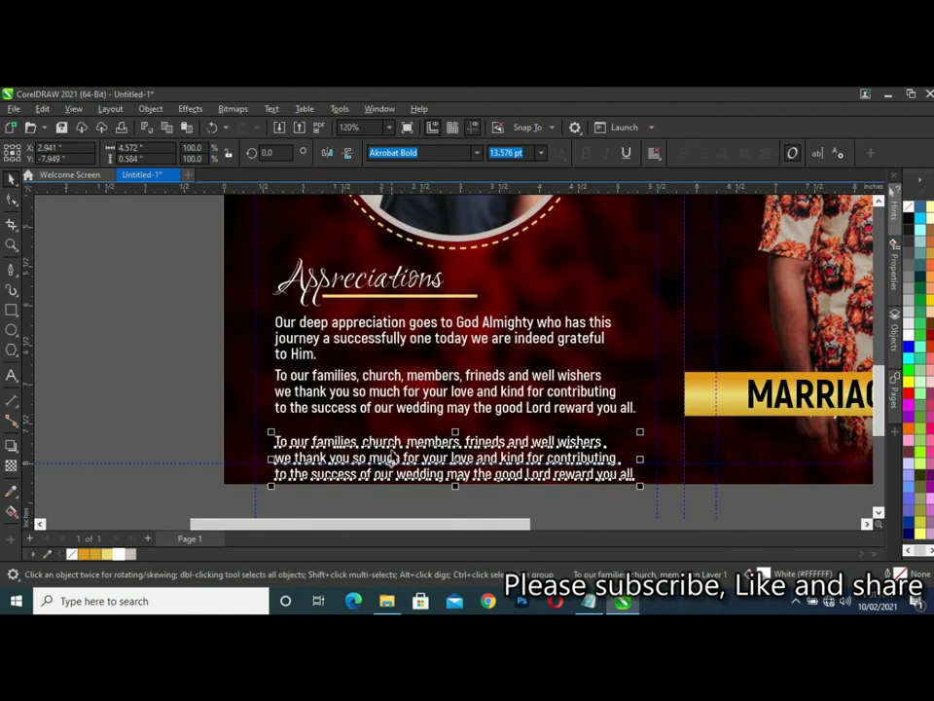
pyautogui.doubleClick(395, 444)
pyautogui.hotkey('ctrl', 'a')
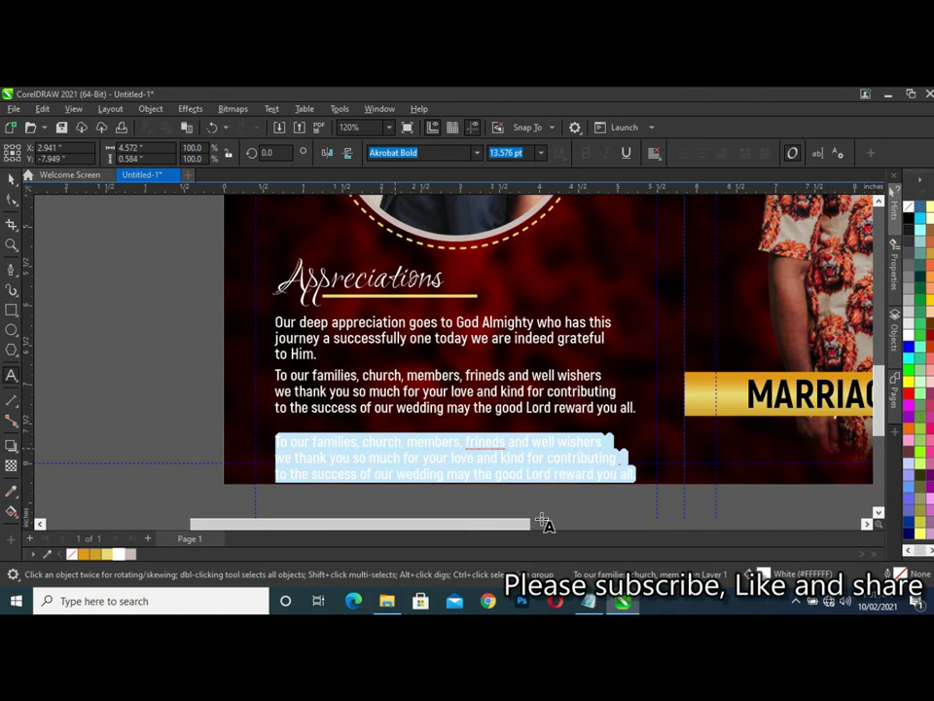
pyautogui.hotkey('alt', 'Tab')
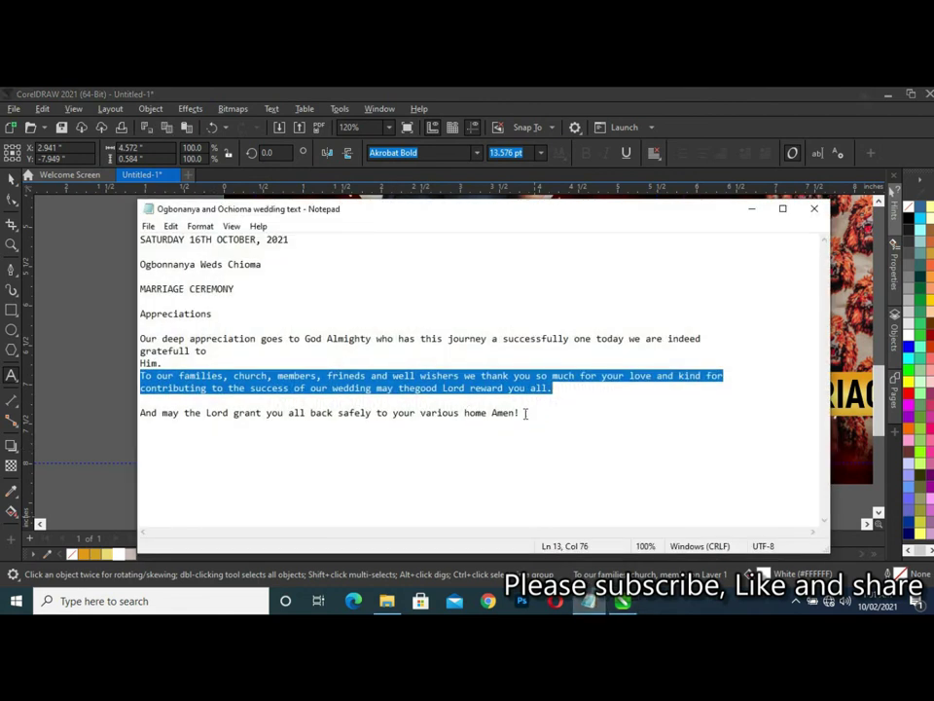
pyautogui.click(324, 425)
pyautogui.moveTo(269, 422); pyautogui.dragTo(139, 412)
pyautogui.hotkey('ctrl', 'c')
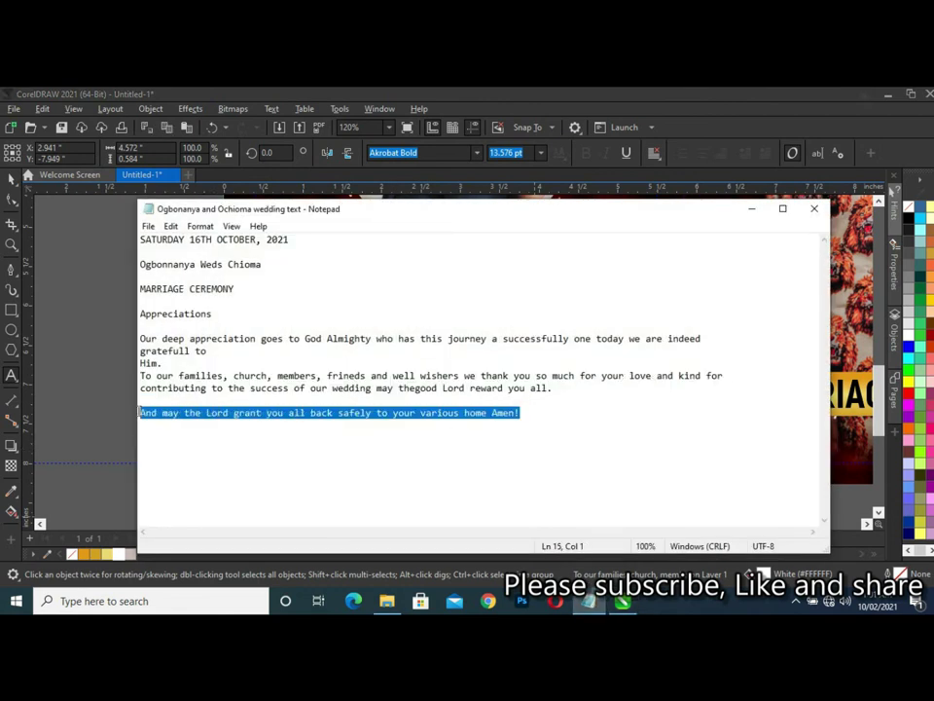
pyautogui.hotkey('alt', 'Tab')
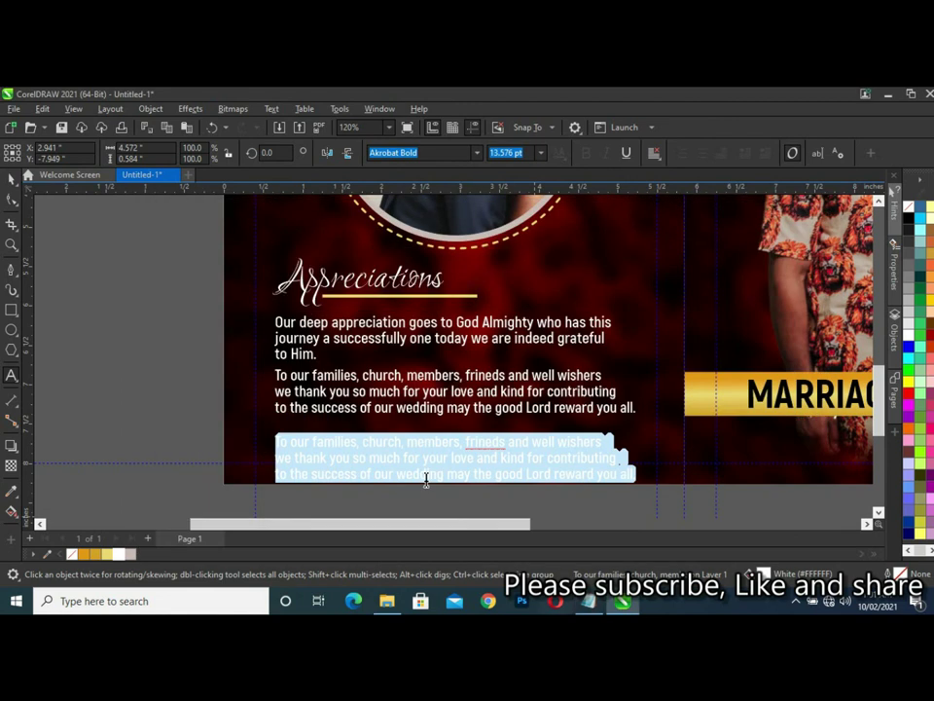
pyautogui.hotkey('ctrl', 'v')
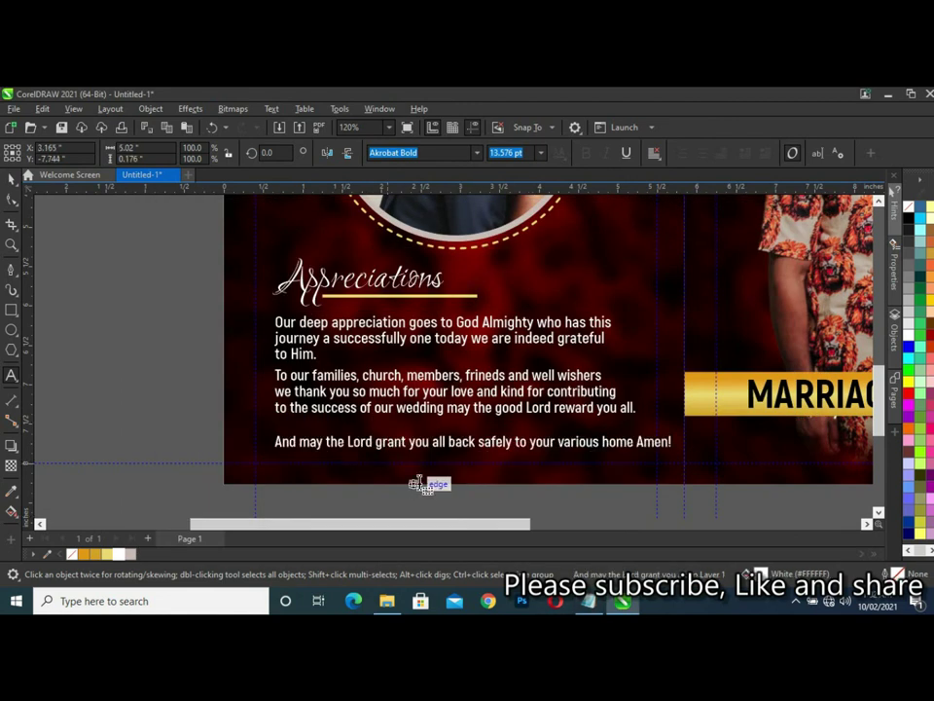
# Narrow the blessing line to about 12.3 pt and tuck it beneath the families paragraph.
pyautogui.click(10, 180)
pyautogui.moveTo(712, 464)
pyautogui.mouseDown()
pyautogui.moveTo(634, 461)
pyautogui.moveTo(642, 463)
pyautogui.mouseUp()
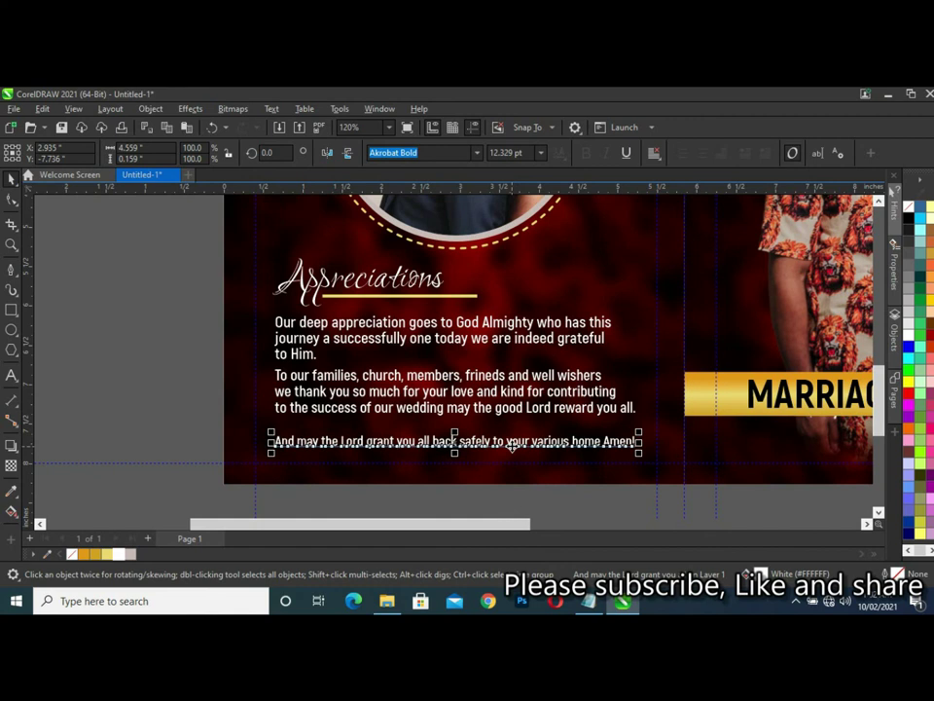
pyautogui.press('Up')
pyautogui.hotkey('ctrl', 'Down')
pyautogui.hotkey('ctrl', 'Up')
pyautogui.hotkey('ctrl', 'Up')
pyautogui.hotkey('ctrl', 'Up')
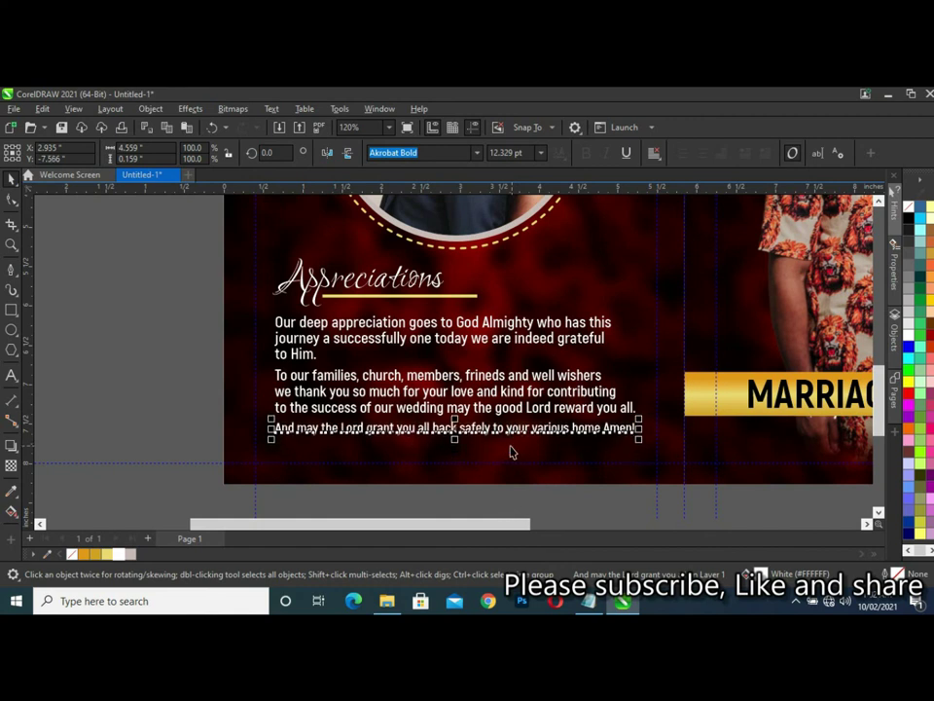
pyautogui.click(207, 405)
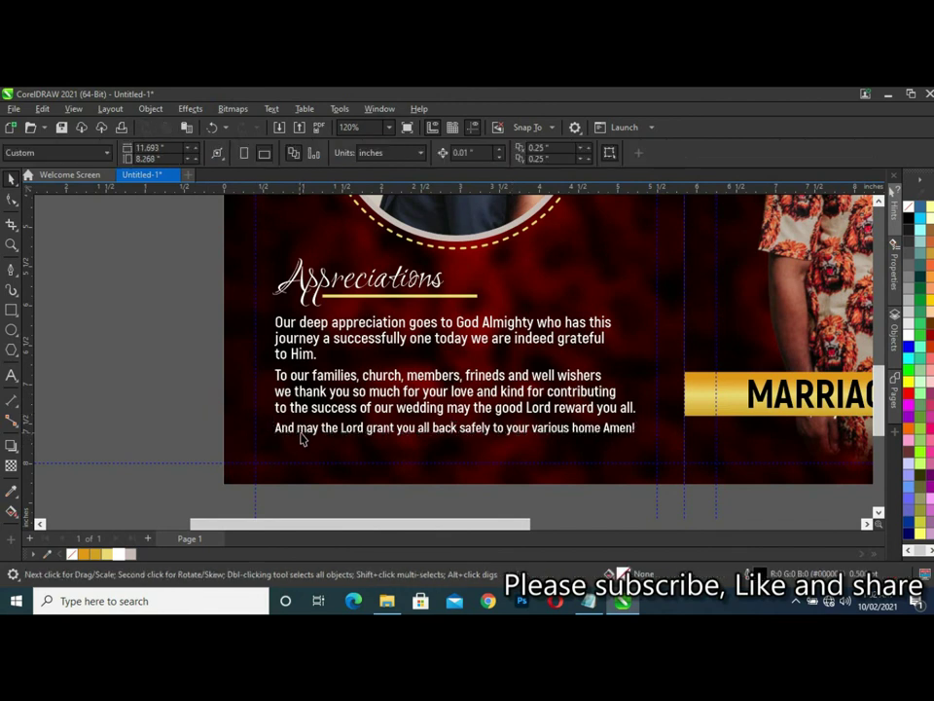
# Zoom out to bring the cover page into view.
pyautogui.scroll(-1, 405, 373)
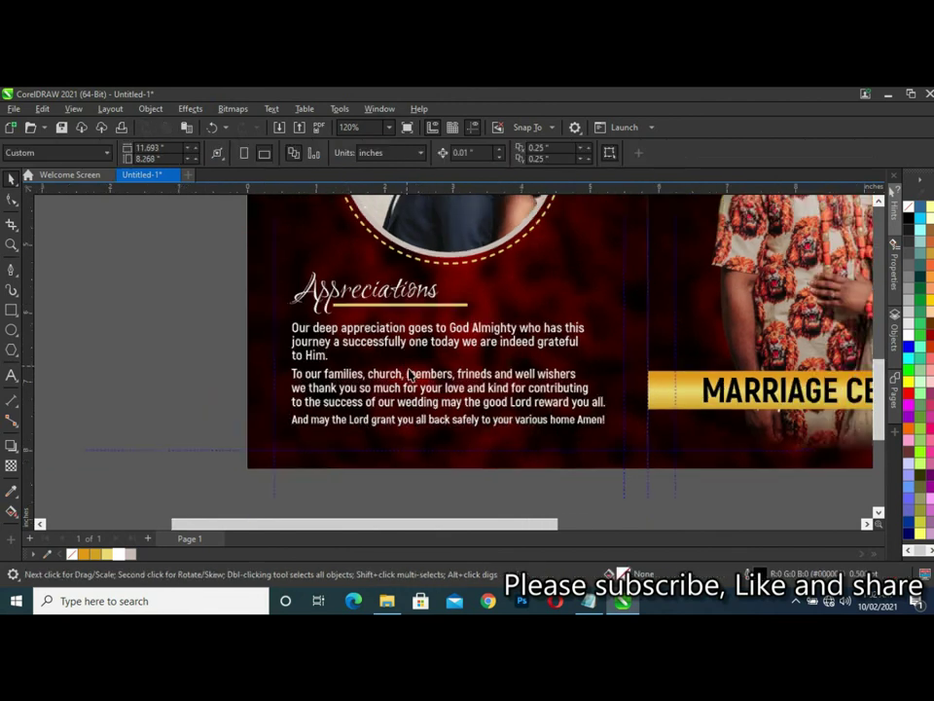
pyautogui.scroll(-1, 403, 379)
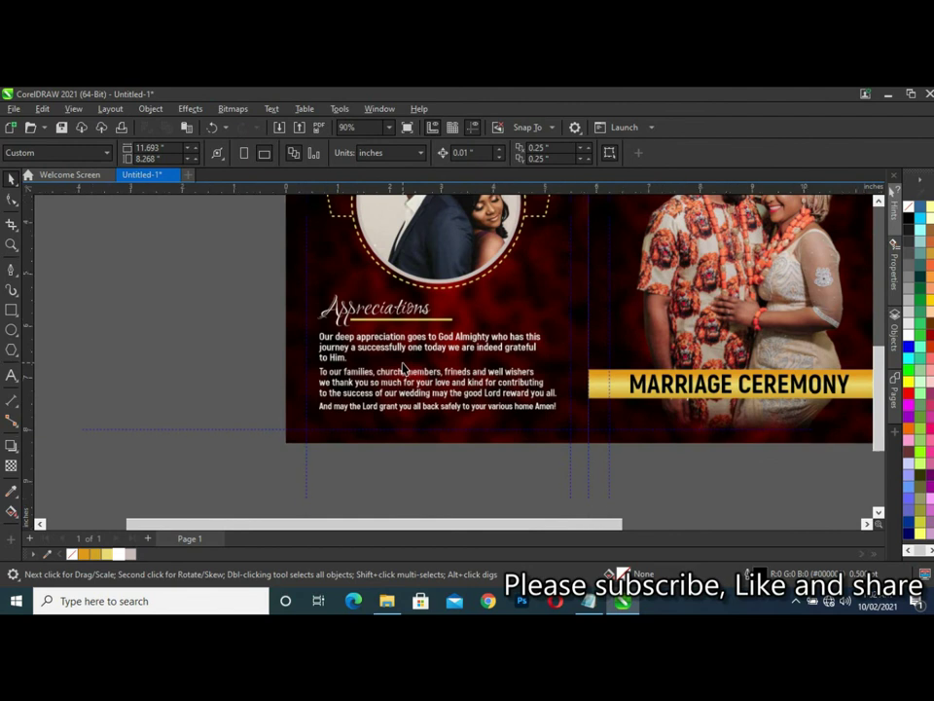
pyautogui.scroll(-1, 420, 367)
pyautogui.scroll(-1, 420, 367)
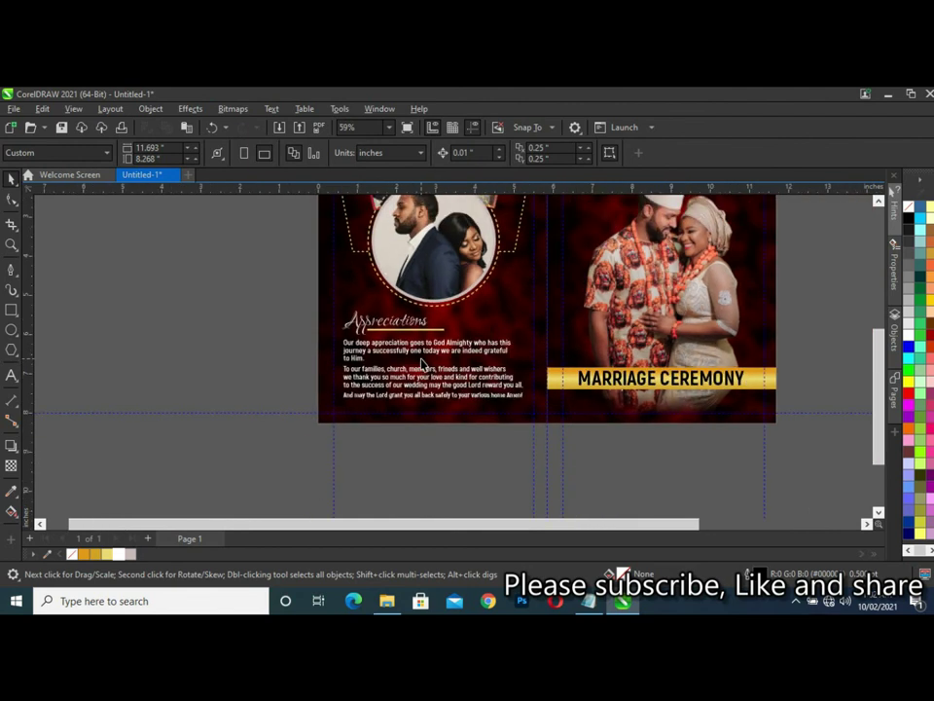
pyautogui.scroll(-1, 421, 365)
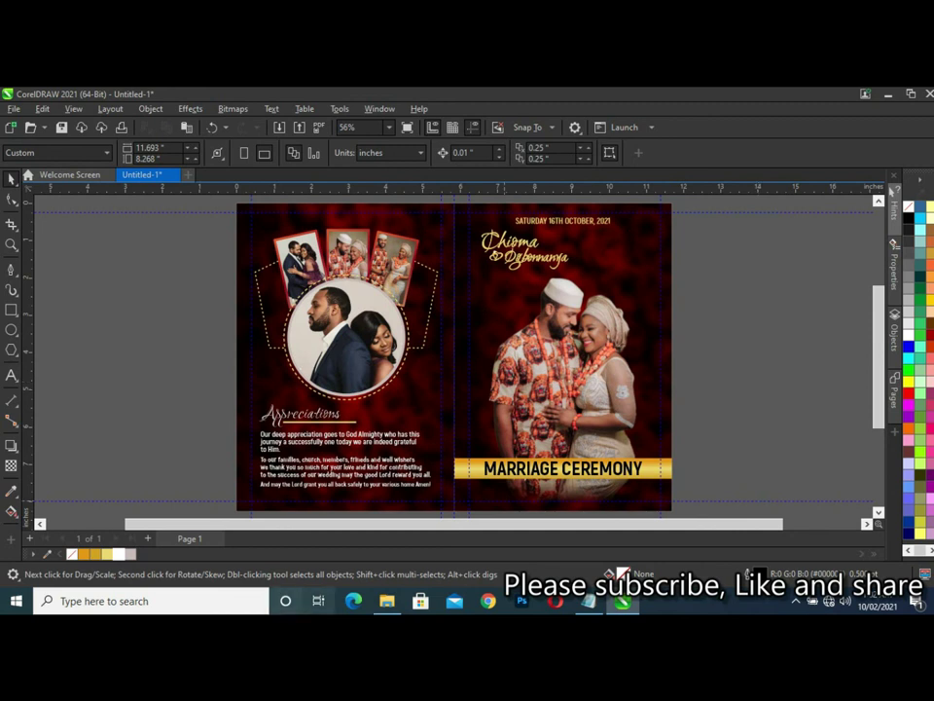
pyautogui.click(387, 601)
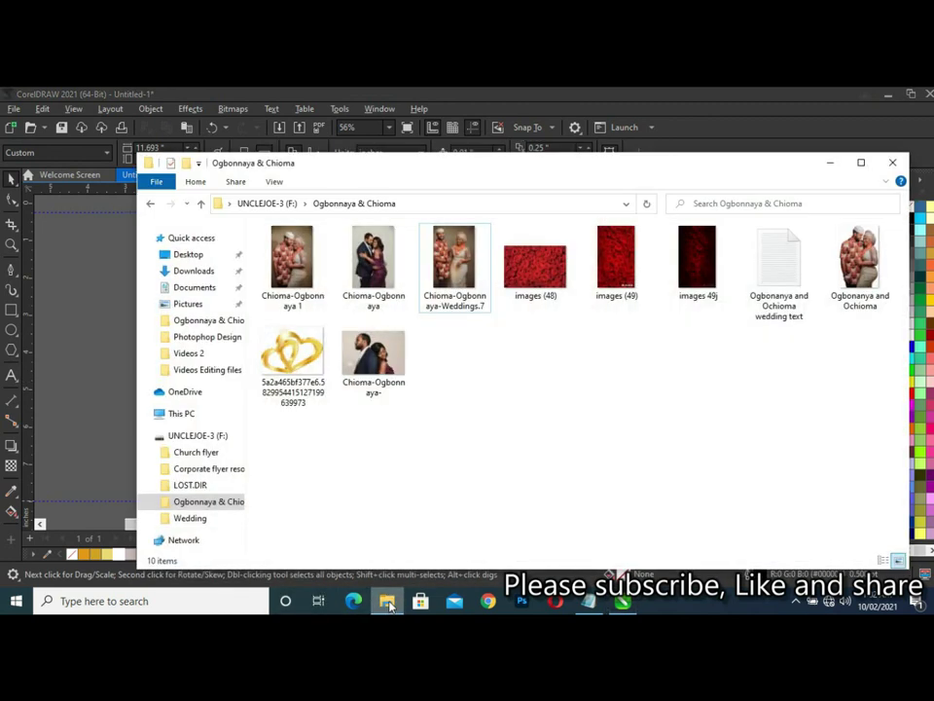
pyautogui.click(388, 602)
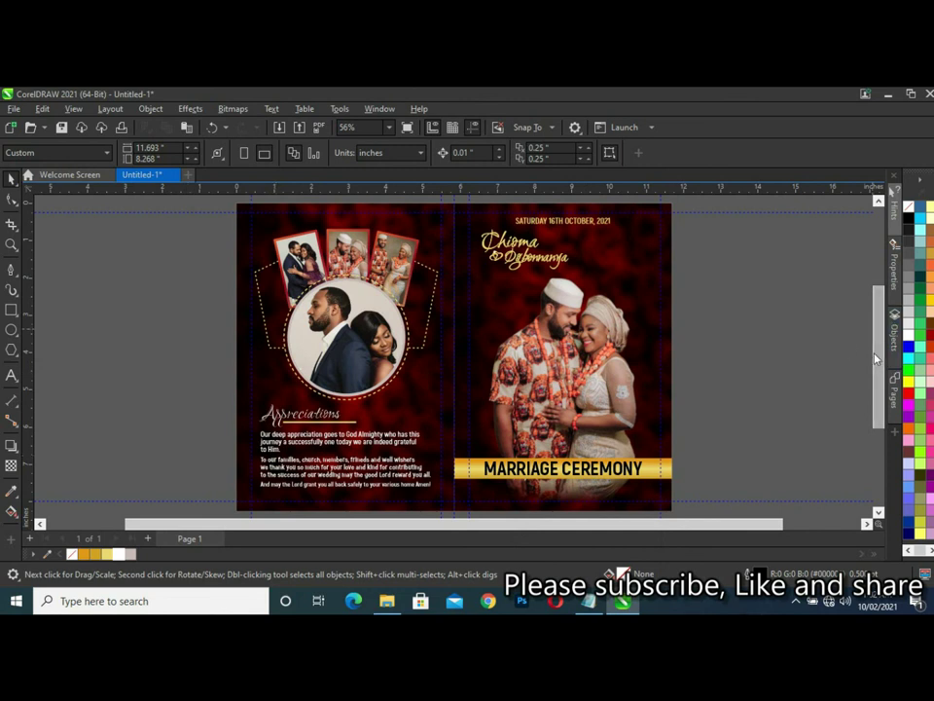
pyautogui.scroll(-1, 881, 376)
pyautogui.scroll(-1, 881, 377)
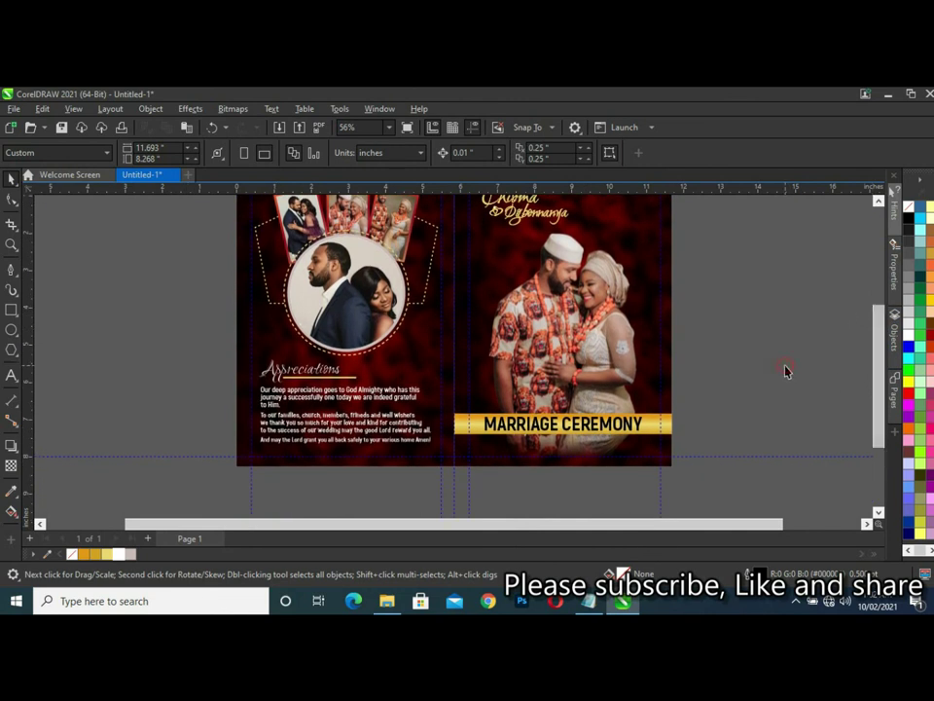
pyautogui.scroll(2, 884, 394)
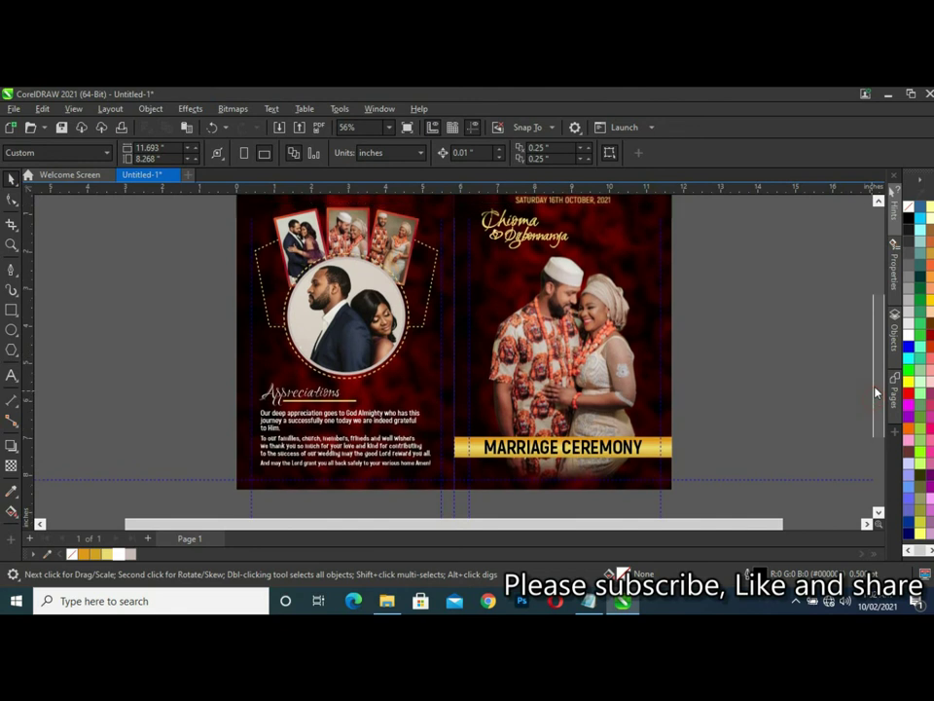
pyautogui.moveTo(881, 385); pyautogui.dragTo(881, 389)
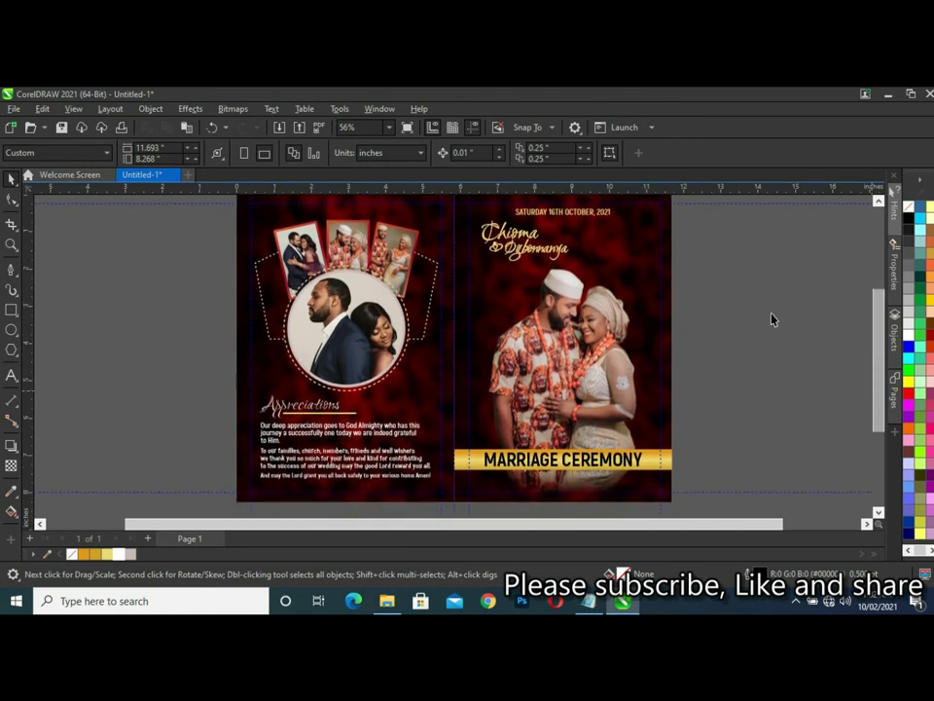
# Scale the couple's script names title up to about 120%.
pyautogui.moveTo(689, 216); pyautogui.dragTo(447, 272)
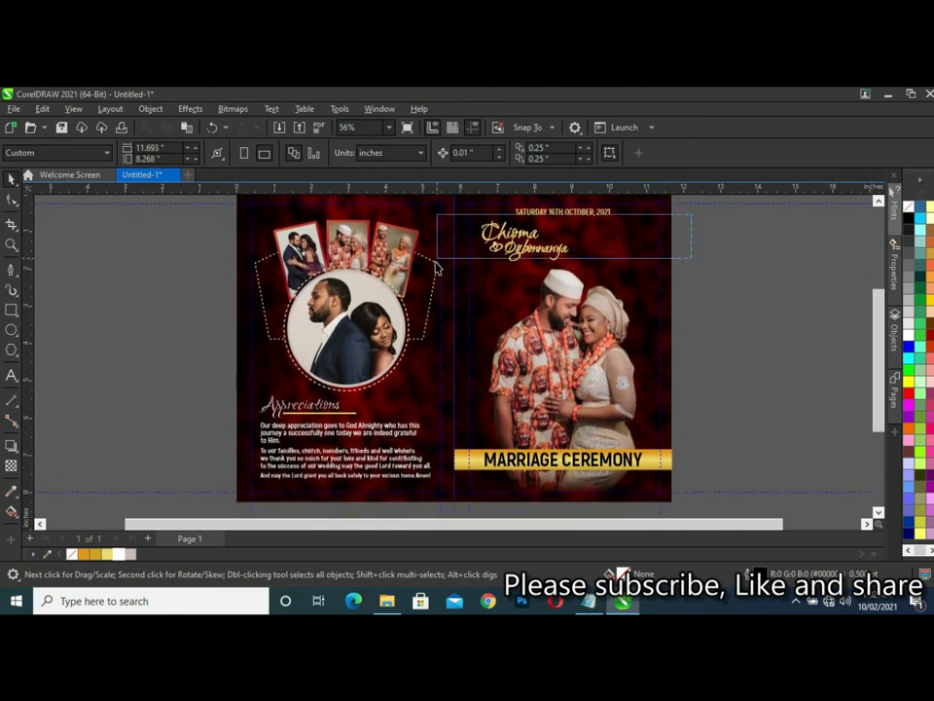
pyautogui.moveTo(581, 273); pyautogui.dragTo(595, 284)
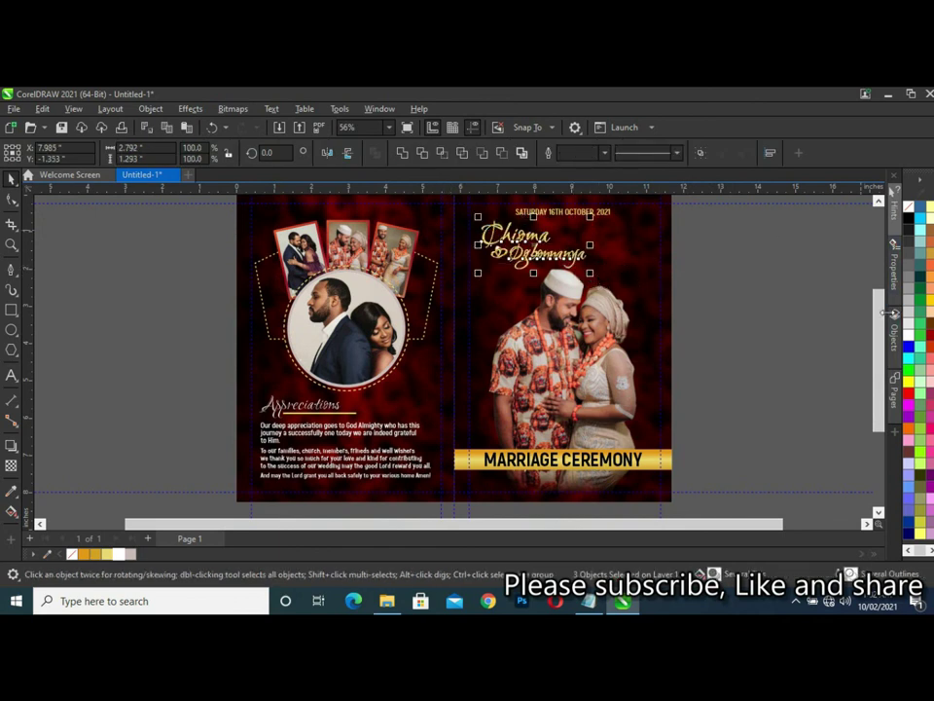
pyautogui.scroll(1, 859, 307)
pyautogui.click(793, 307)
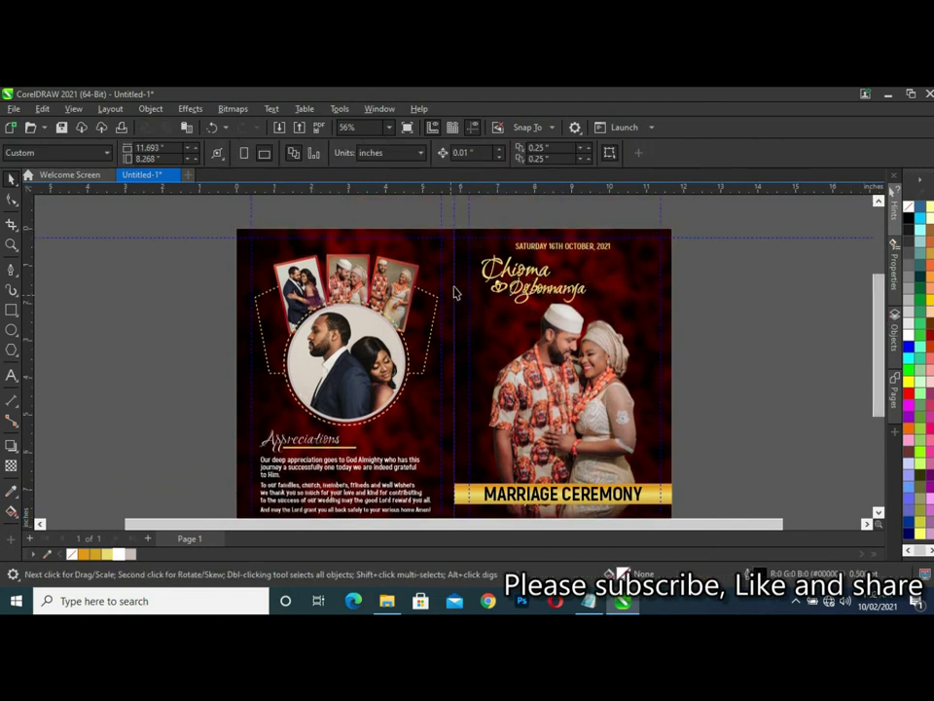
pyautogui.scroll(1, 553, 251)
pyautogui.scroll(1, 554, 251)
pyautogui.scroll(1, 553, 251)
# Resize the SATURDAY 16TH OCTOBER, 2021 date line to 17.944 pt.
pyautogui.click(554, 251)
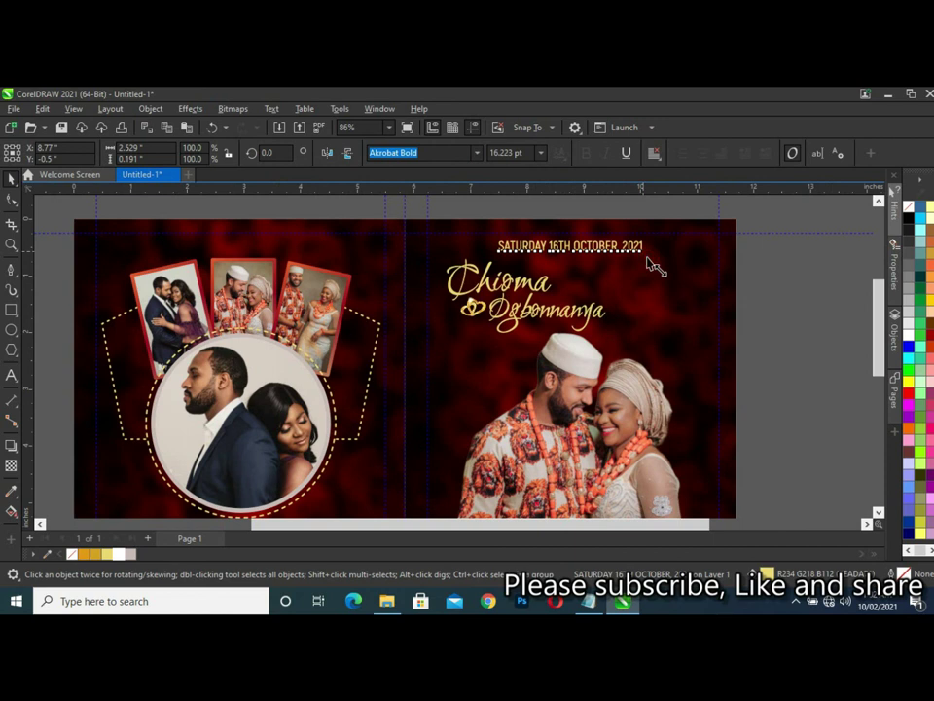
pyautogui.moveTo(651, 261); pyautogui.dragTo(664, 275)
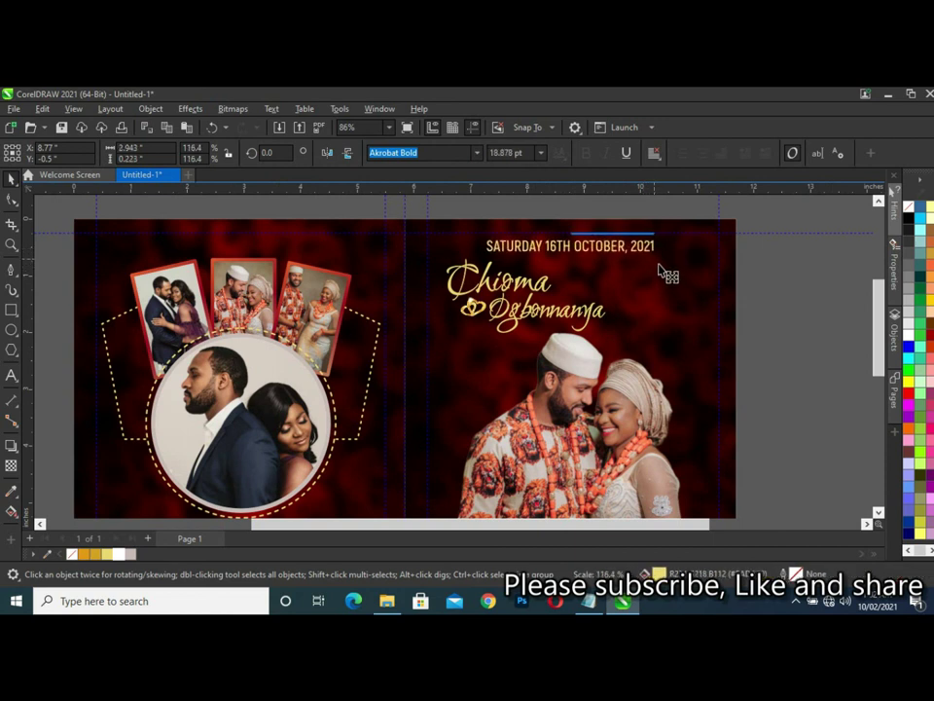
pyautogui.moveTo(665, 276); pyautogui.dragTo(654, 268)
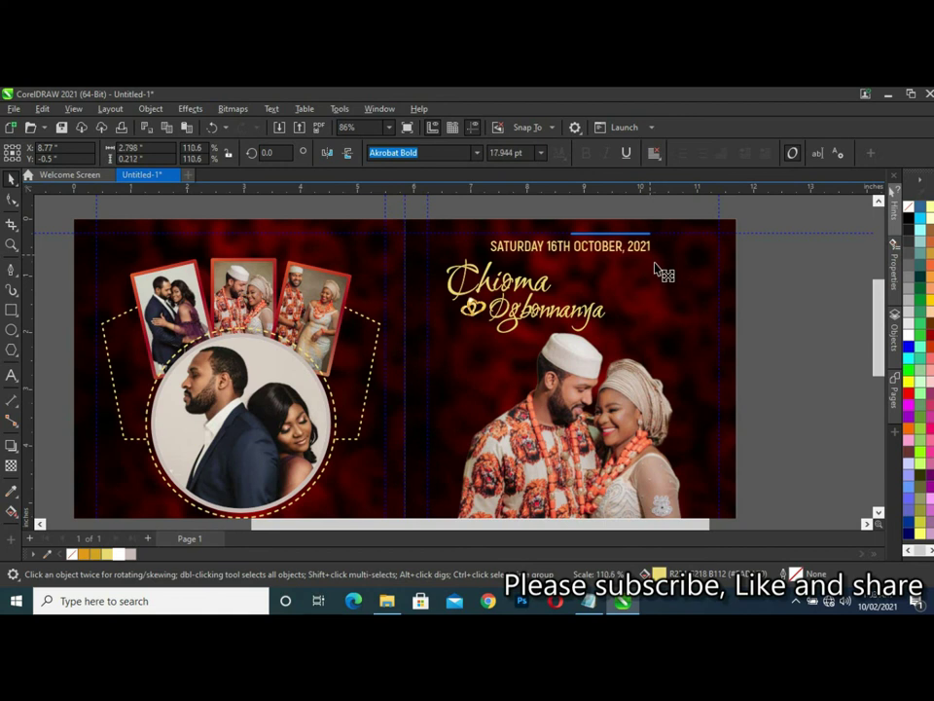
pyautogui.click(782, 290)
pyautogui.scroll(-1, 610, 283)
pyautogui.scroll(-1, 609, 282)
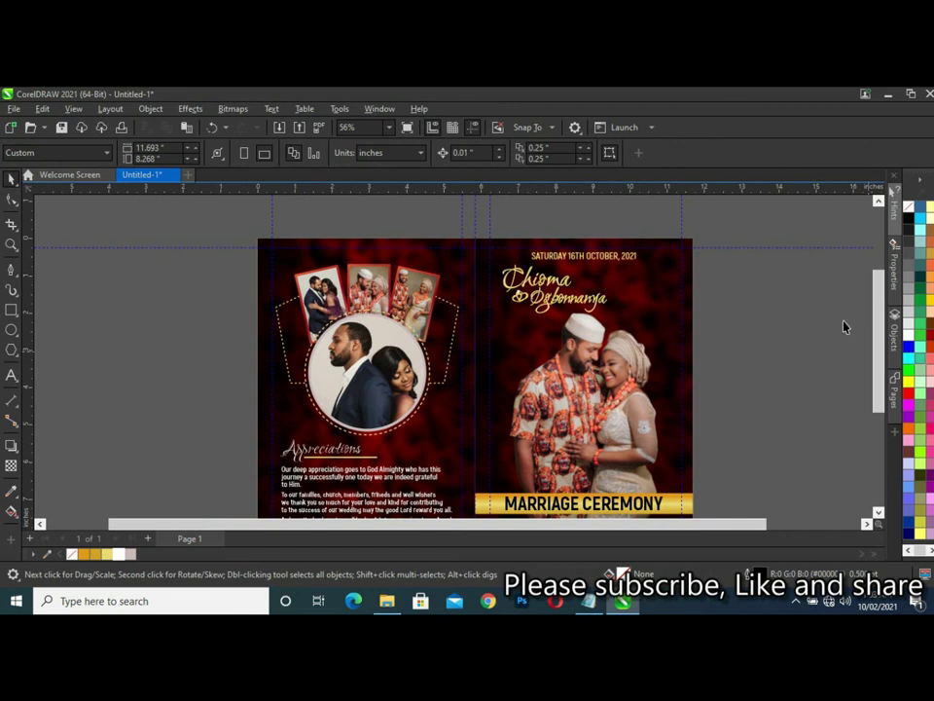
pyautogui.scroll(1, 844, 326)
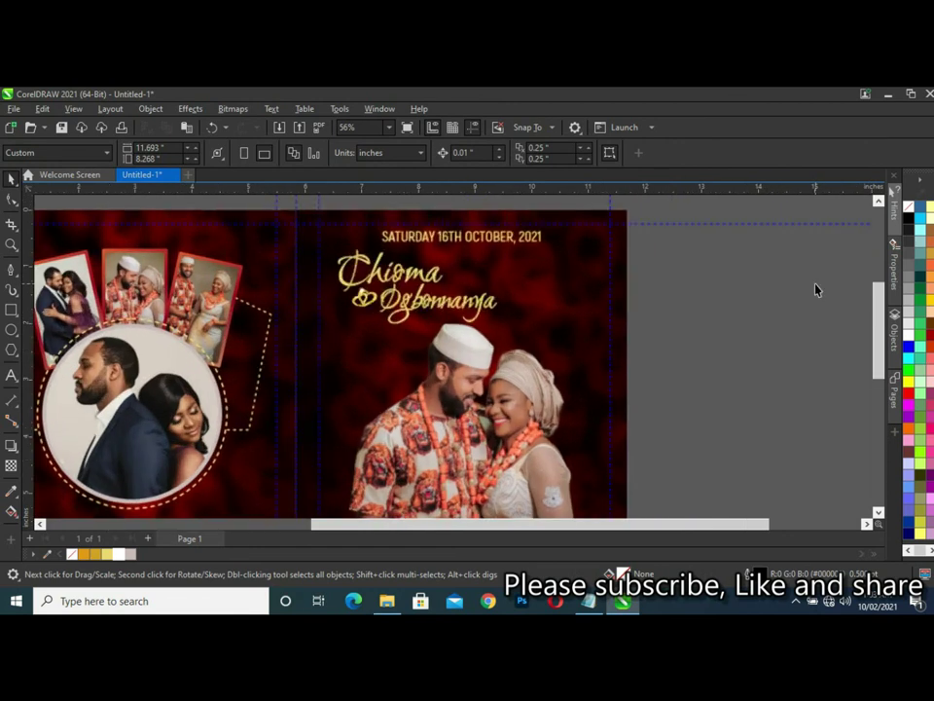
# Draw a rectangle around the date line, filled white with no outline.
pyautogui.click(12, 309)
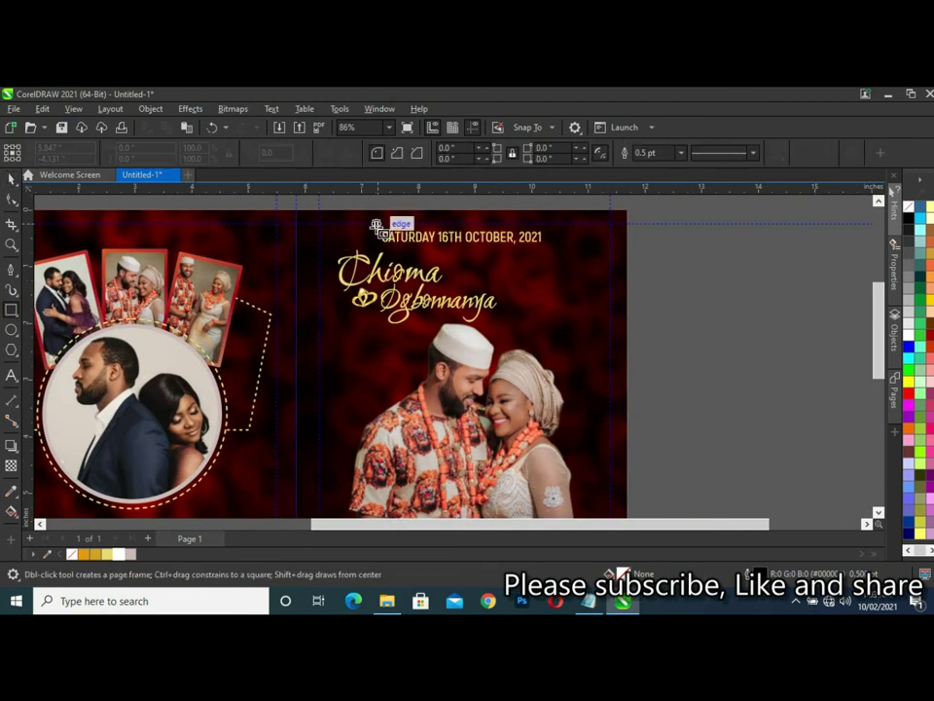
pyautogui.moveTo(376, 226); pyautogui.dragTo(551, 251)
pyautogui.click(9, 180)
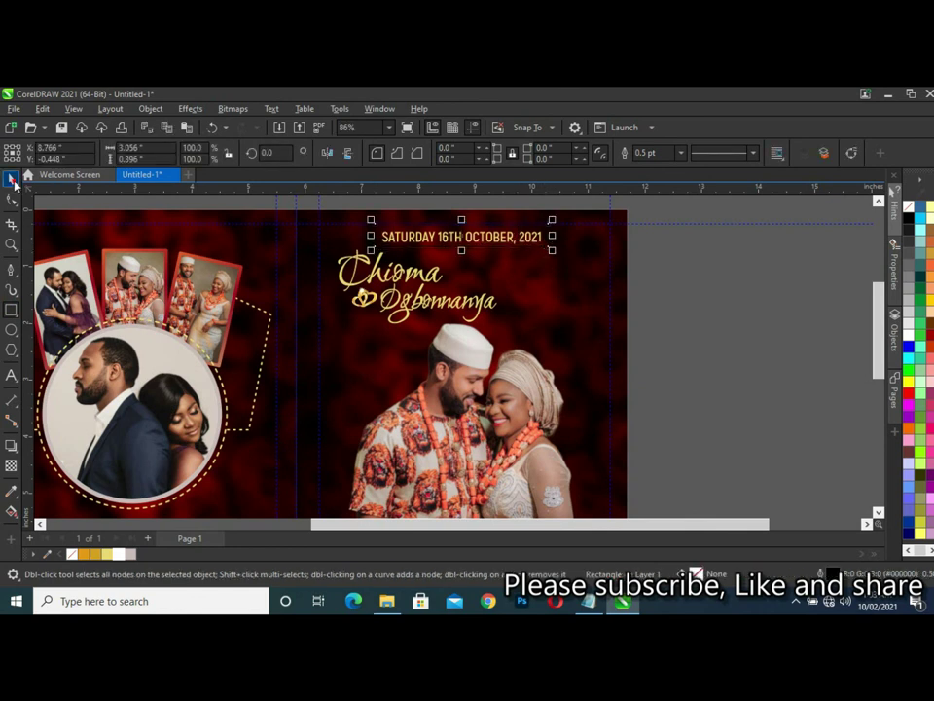
pyautogui.click(130, 553)
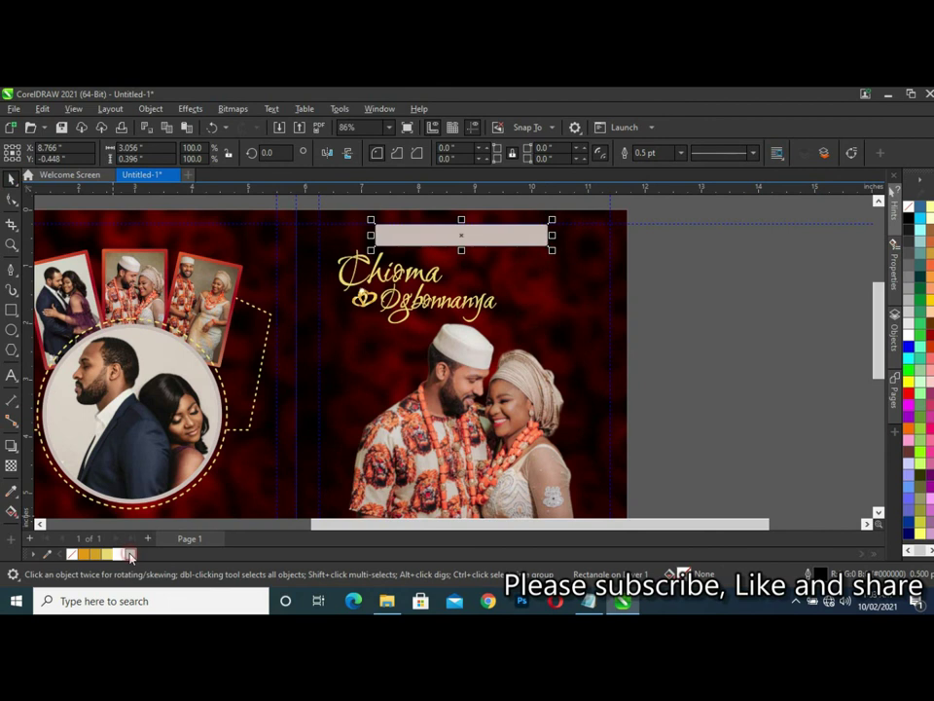
pyautogui.rightClick(72, 555)
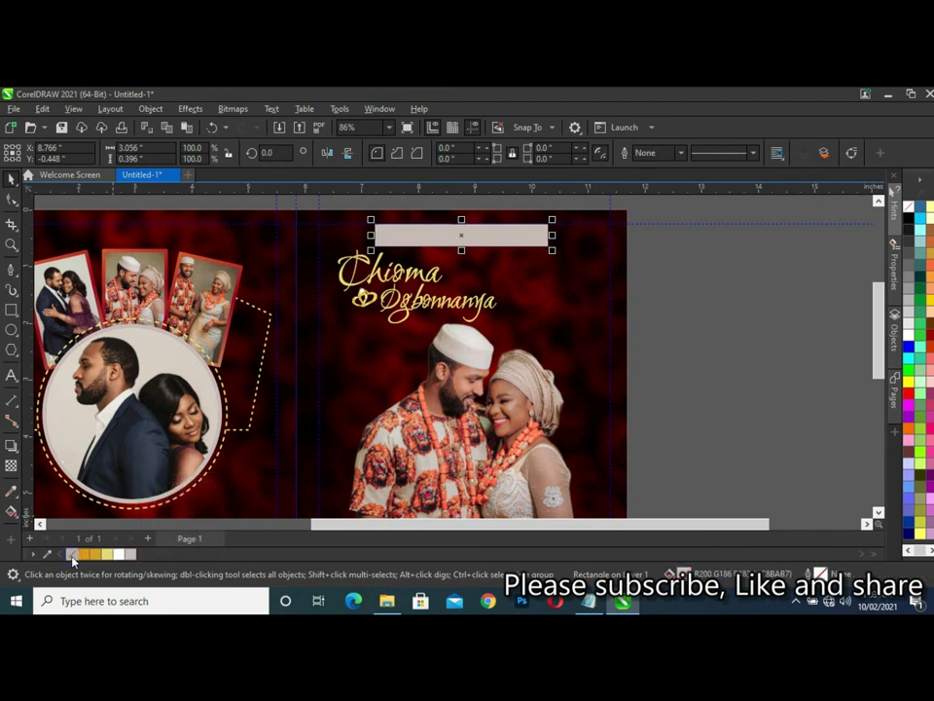
pyautogui.click(72, 554)
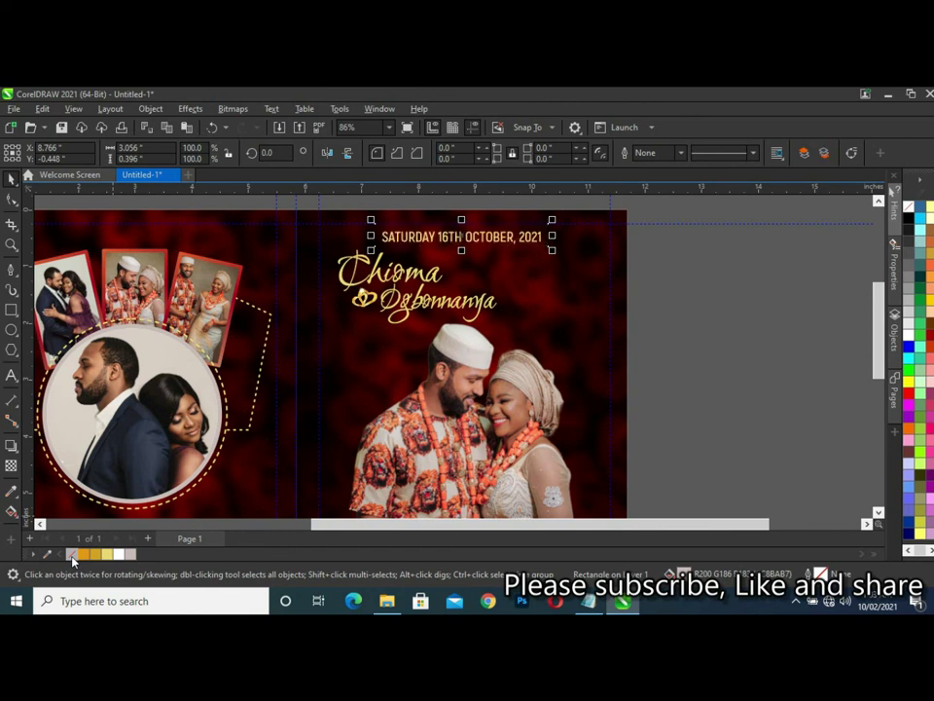
pyautogui.hotkey('ctrl', 'z')
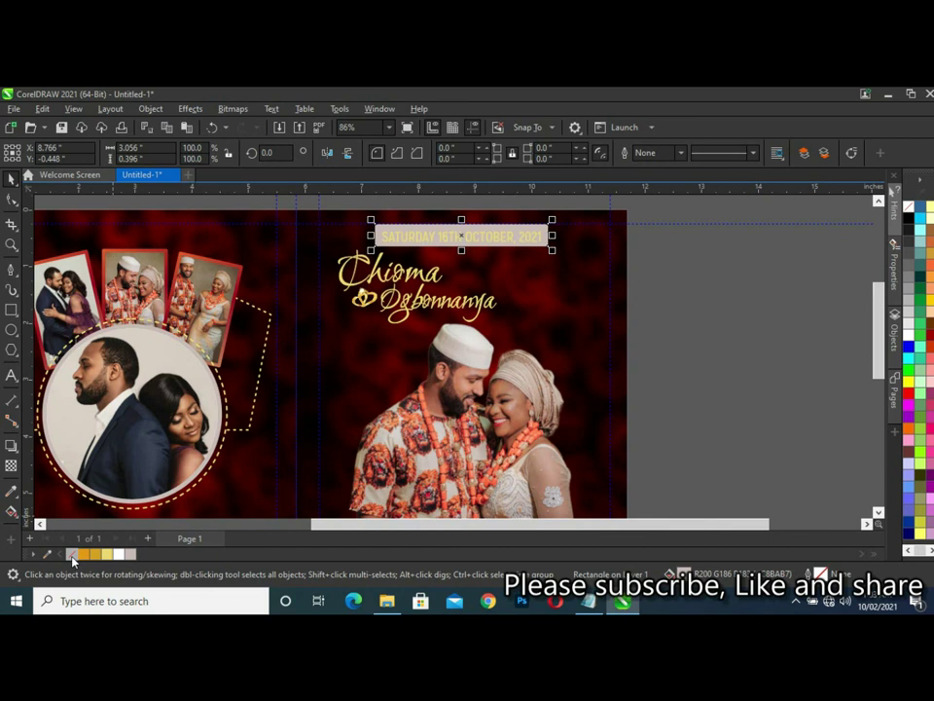
pyautogui.click(120, 554)
pyautogui.click(762, 327)
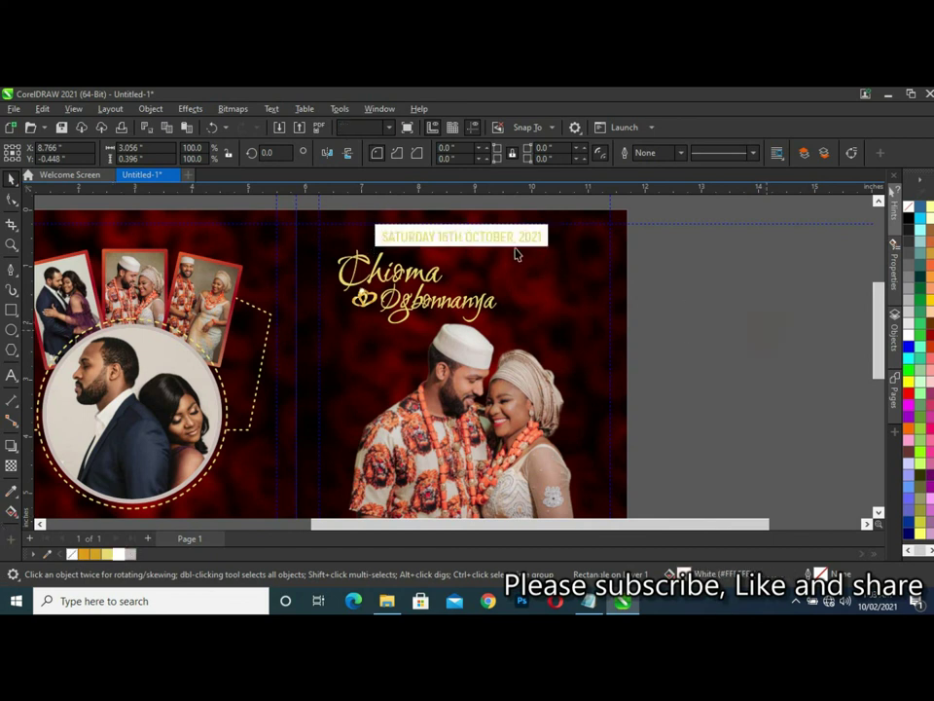
pyautogui.click(500, 244)
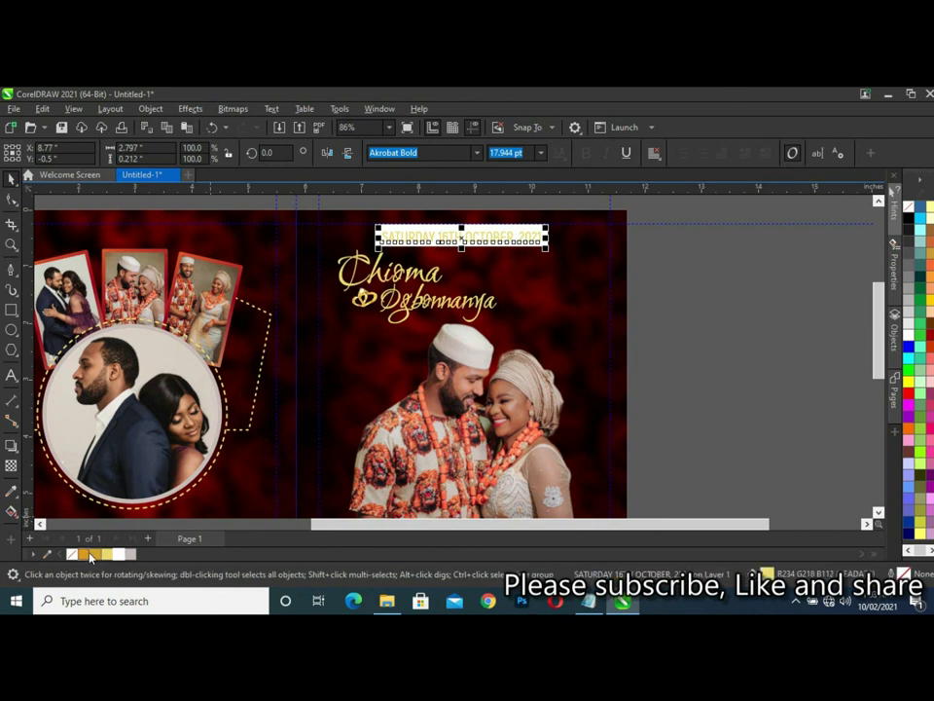
pyautogui.scroll(-1, 550, 356)
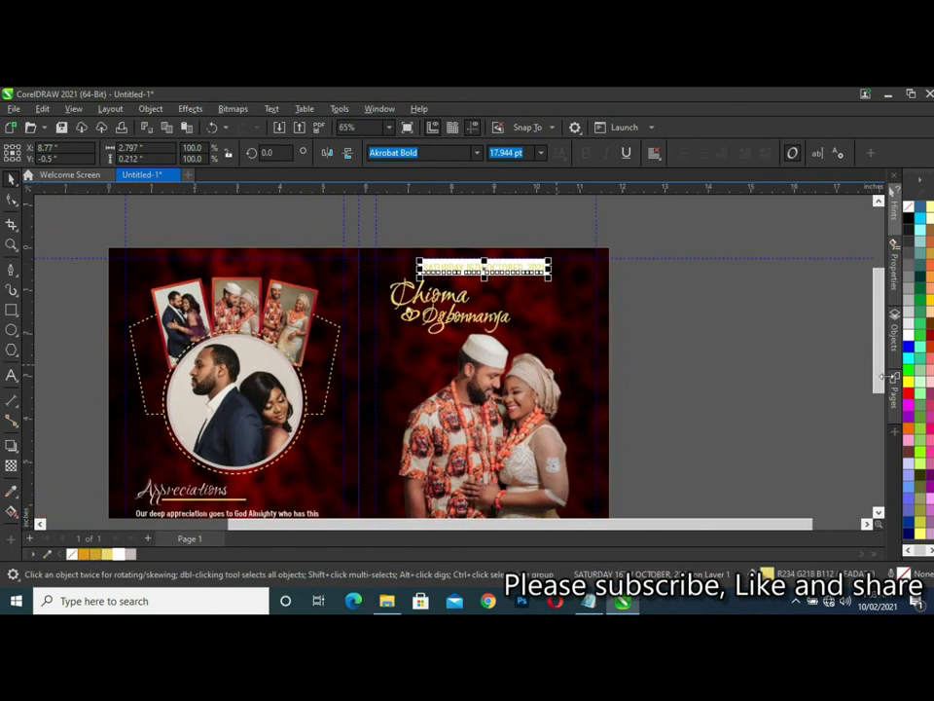
pyautogui.moveTo(878, 374)
pyautogui.mouseDown()
pyautogui.moveTo(875, 404)
pyautogui.moveTo(870, 386)
pyautogui.mouseUp()
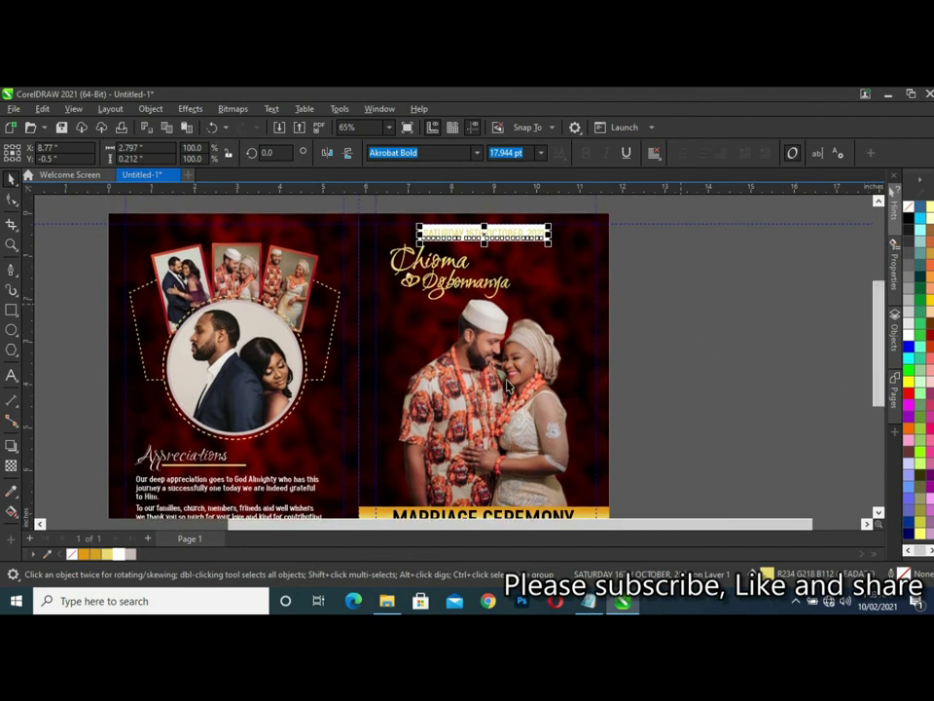
# Color the date text gold.
pyautogui.click(87, 555)
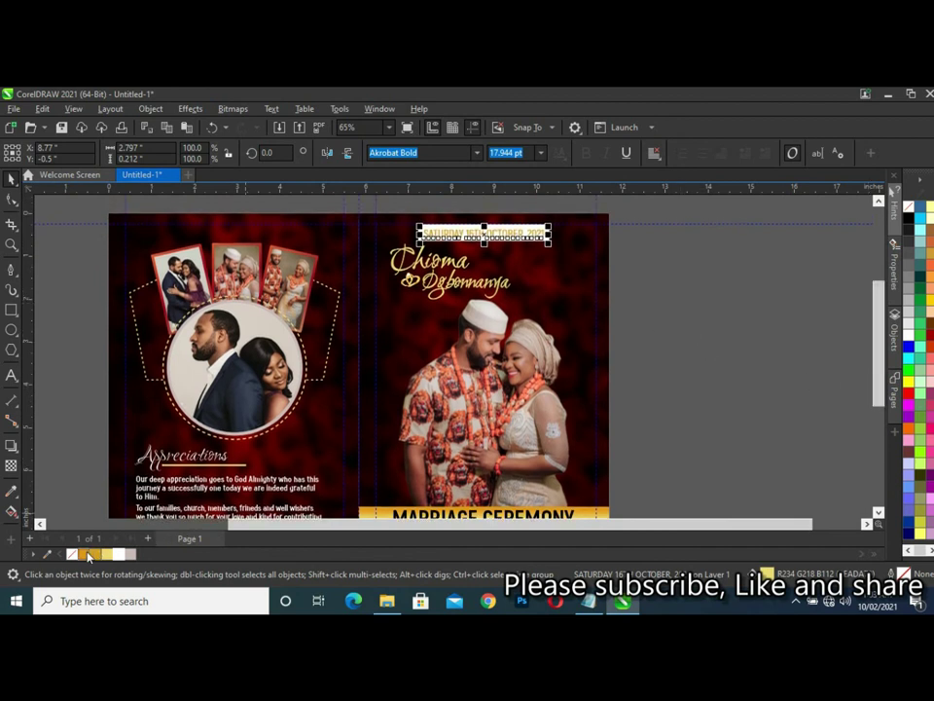
pyautogui.press('Escape')
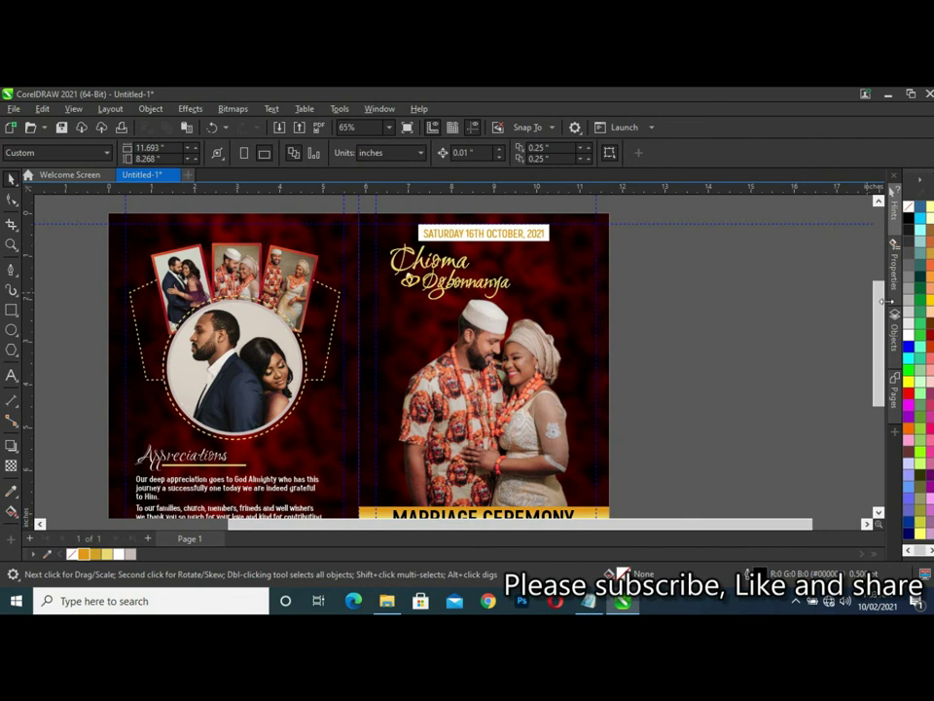
pyautogui.moveTo(879, 346); pyautogui.dragTo(877, 338)
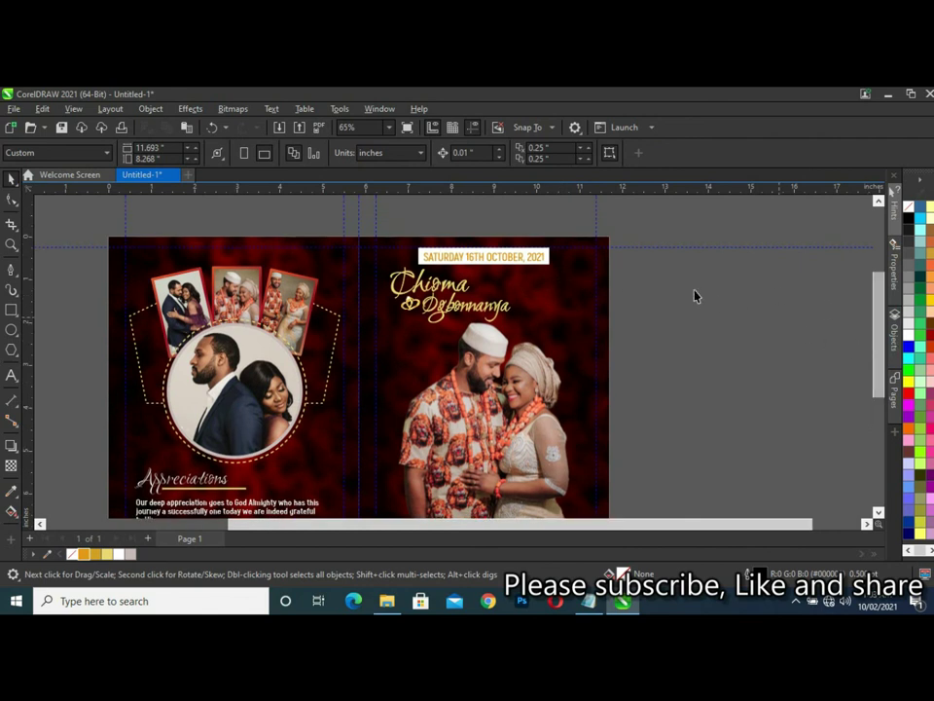
pyautogui.scroll(1, 530, 251)
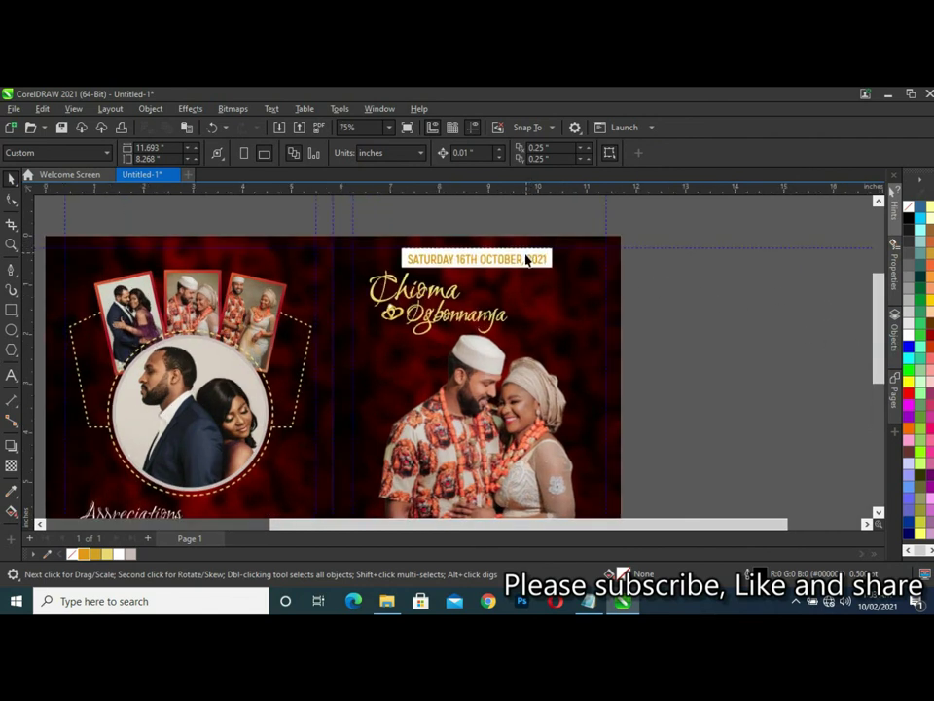
pyautogui.scroll(1, 504, 258)
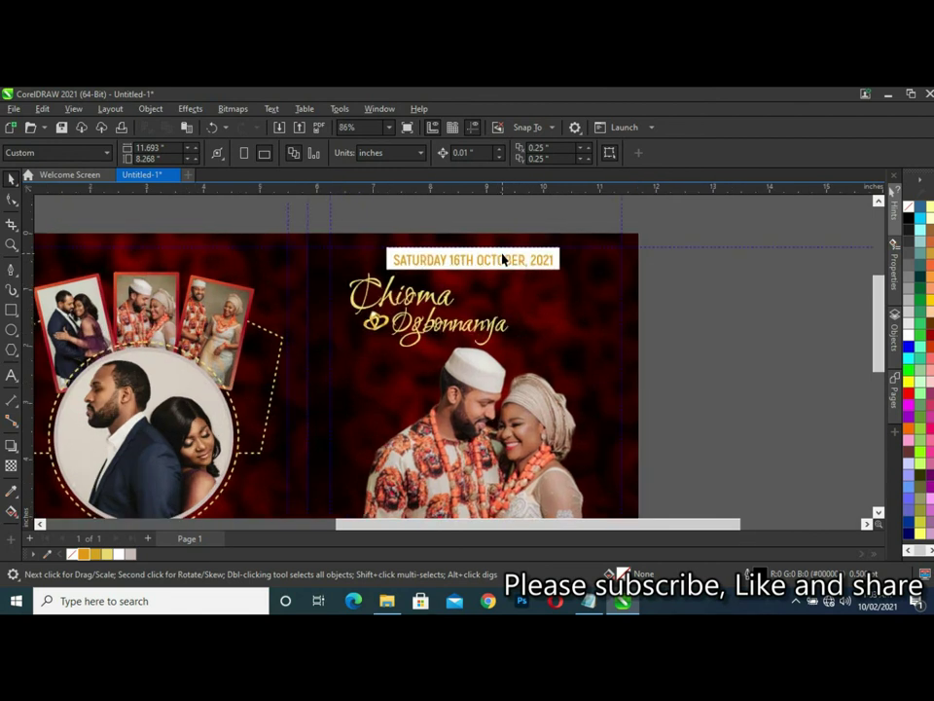
pyautogui.scroll(1, 503, 258)
pyautogui.scroll(1, 502, 259)
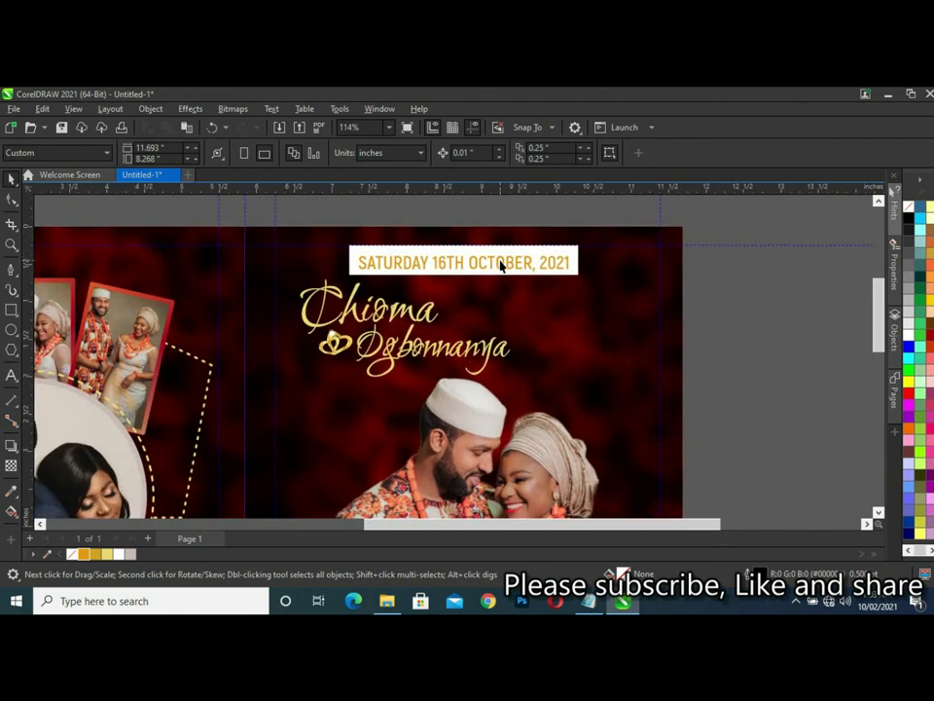
# Trim the white box to 84.6% height and round its corners to 0.055".
pyautogui.click(500, 263)
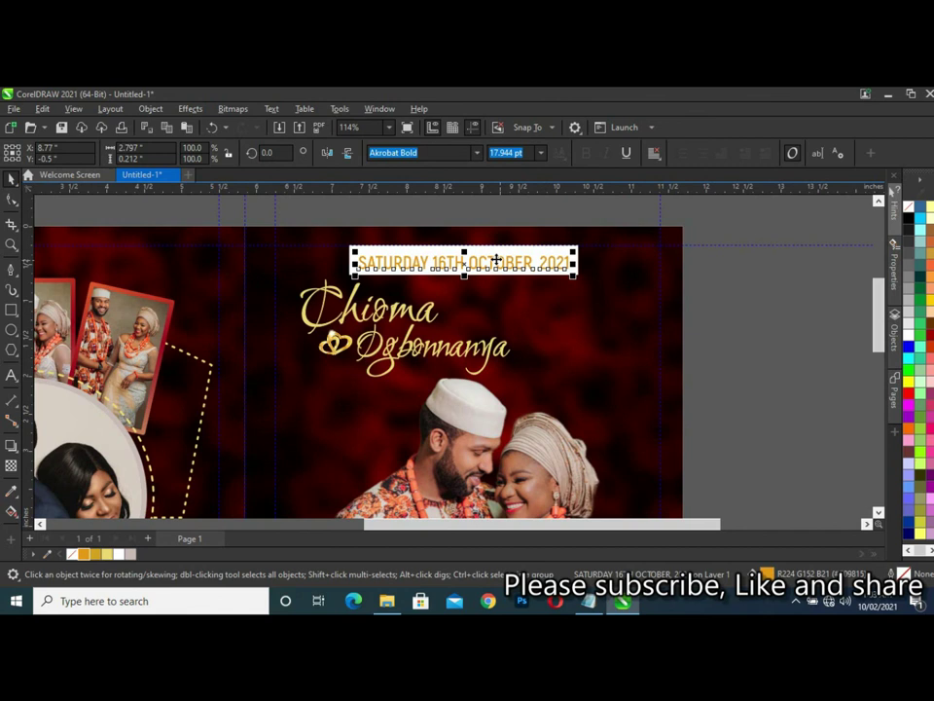
pyautogui.scroll(5, 414, 249)
pyautogui.click(418, 253)
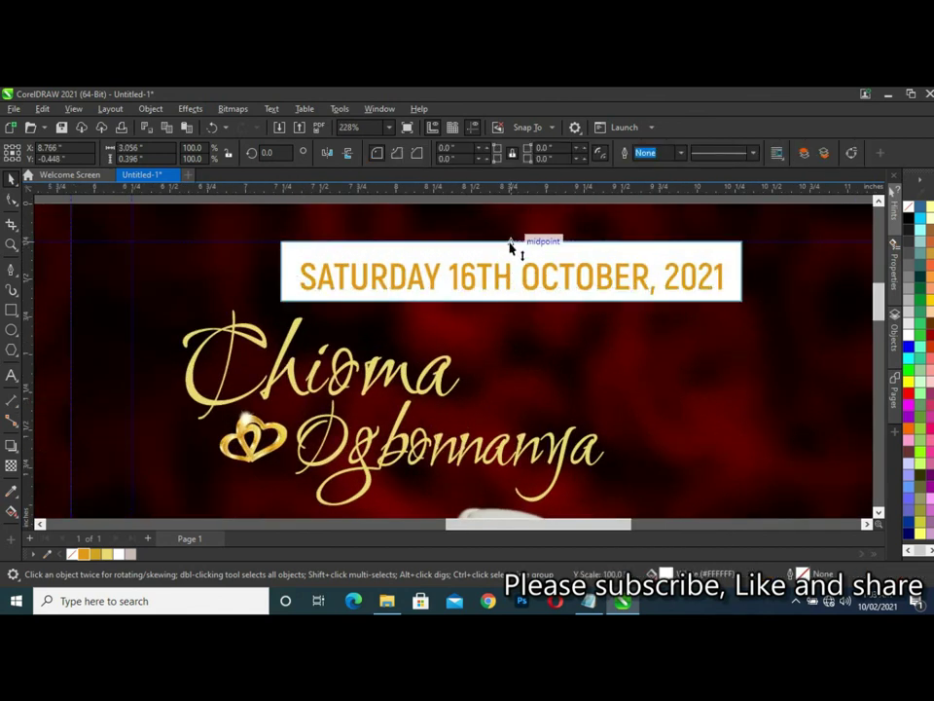
pyautogui.moveTo(511, 239); pyautogui.dragTo(510, 250)
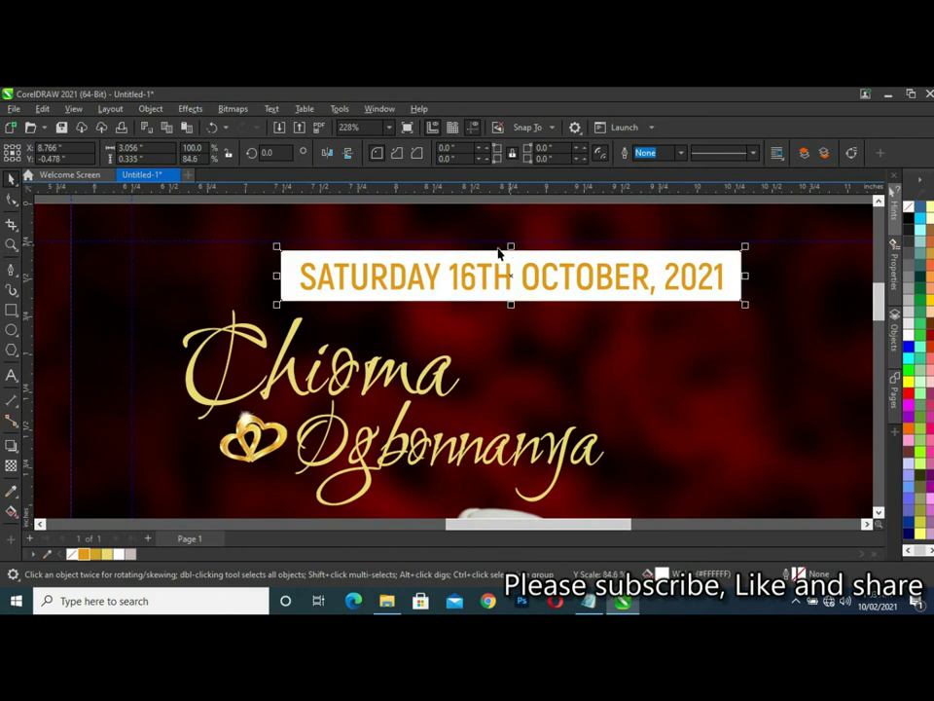
pyautogui.click(12, 199)
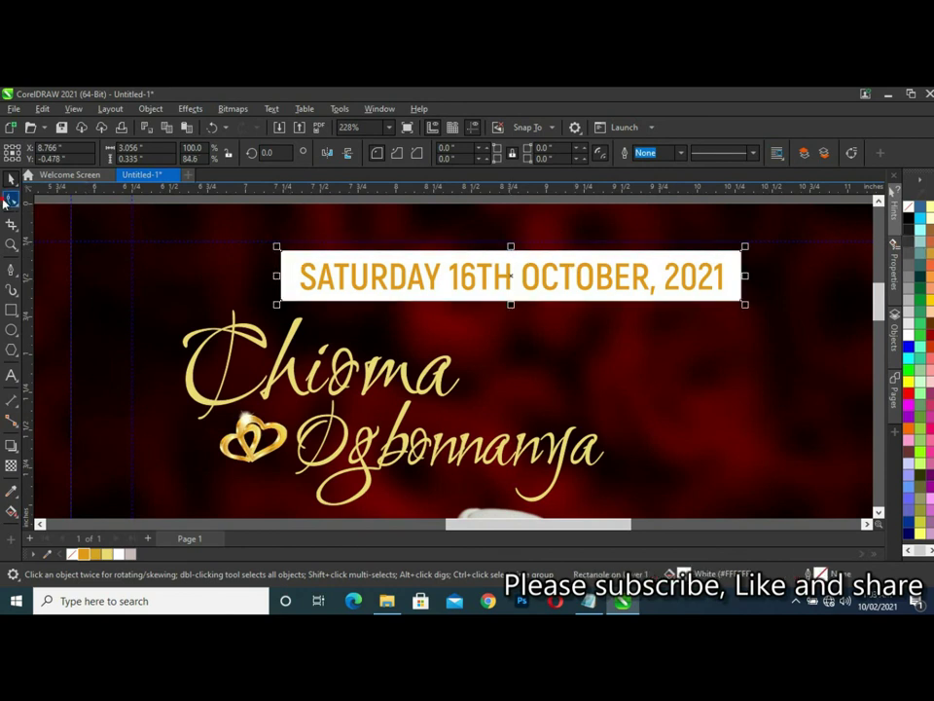
pyautogui.moveTo(282, 251); pyautogui.dragTo(288, 255)
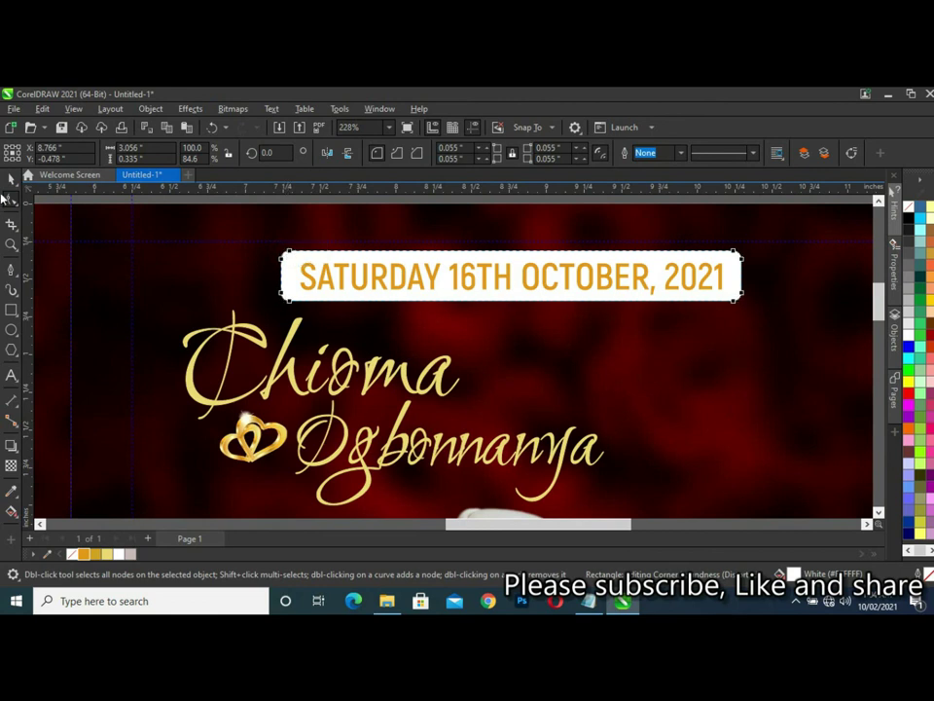
pyautogui.click(12, 178)
pyautogui.scroll(-2, 476, 264)
pyautogui.scroll(-1, 640, 263)
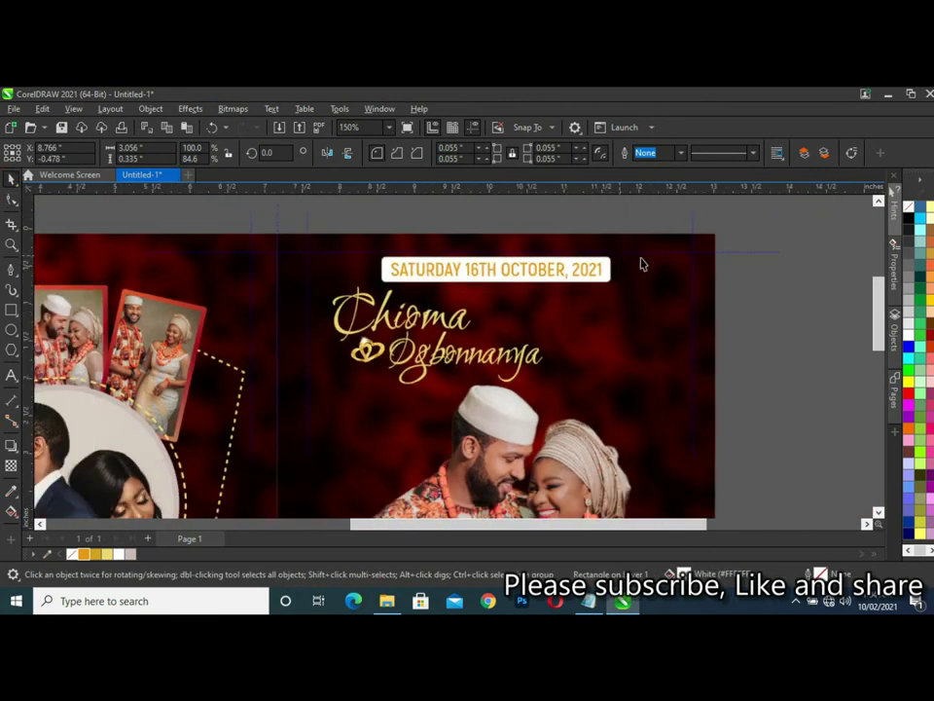
pyautogui.scroll(-2, 765, 302)
# Select all the red guidelines on the spread and delete them.
pyautogui.click(767, 303)
pyautogui.scroll(-2, 766, 303)
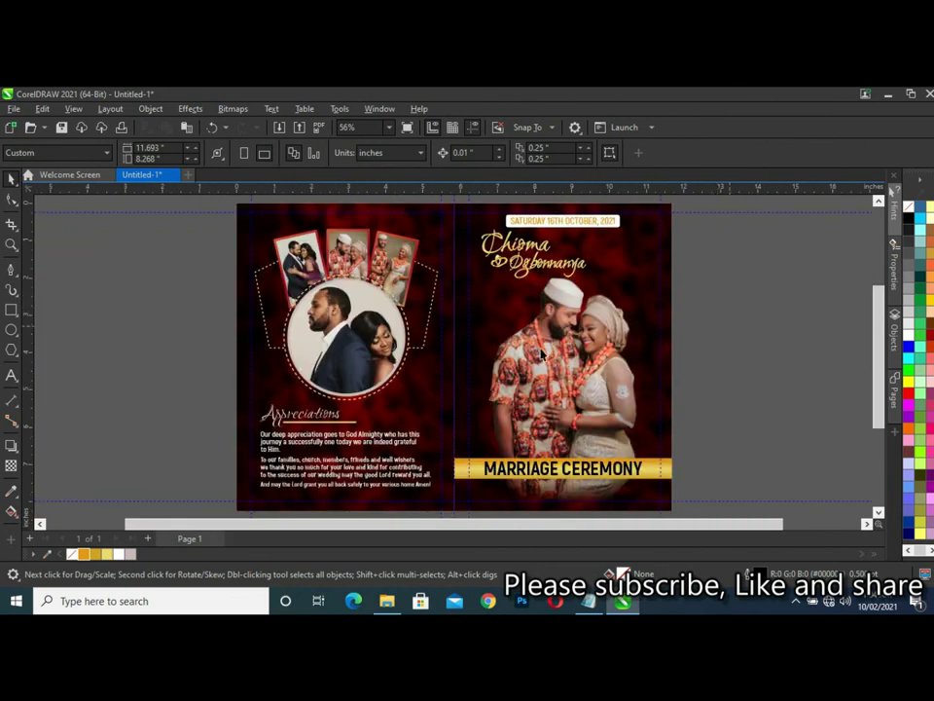
pyautogui.click(239, 406)
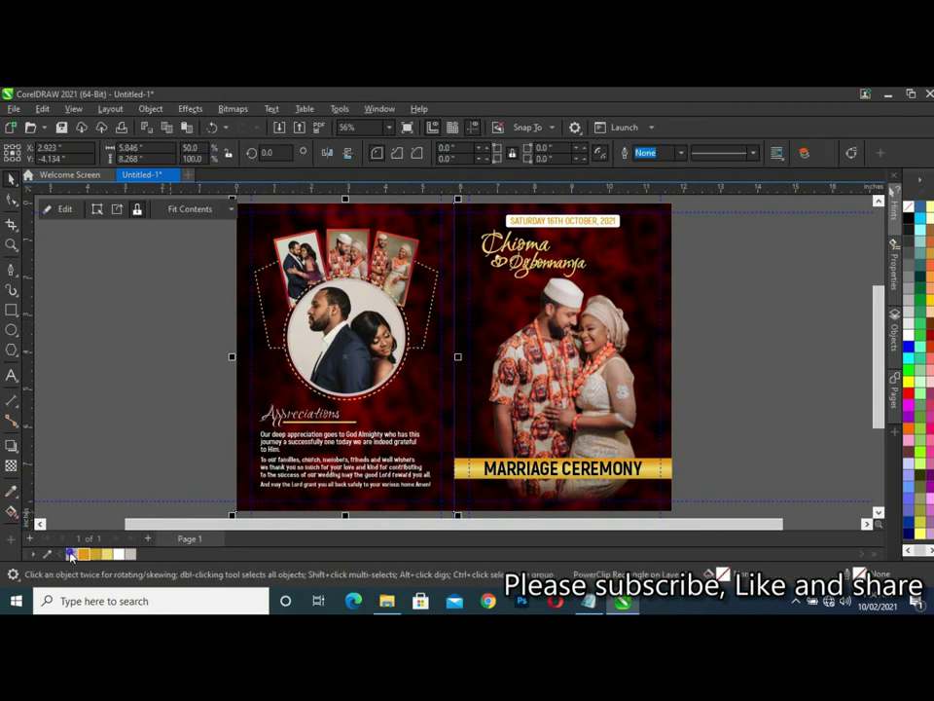
pyautogui.press('Escape')
pyautogui.hotkey('shift', 'F4')
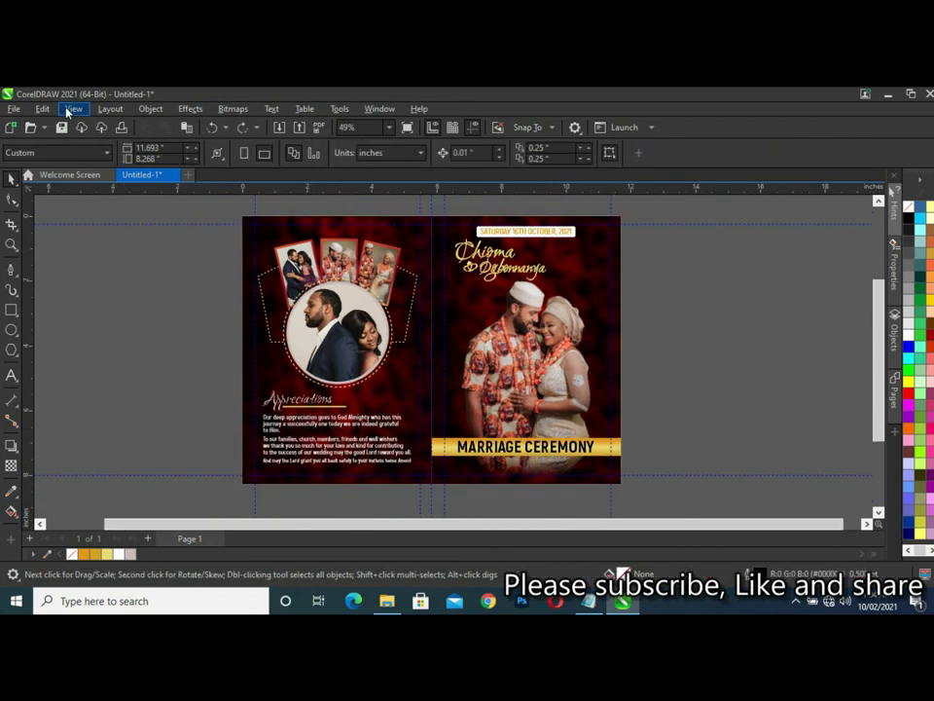
pyautogui.click(42, 109)
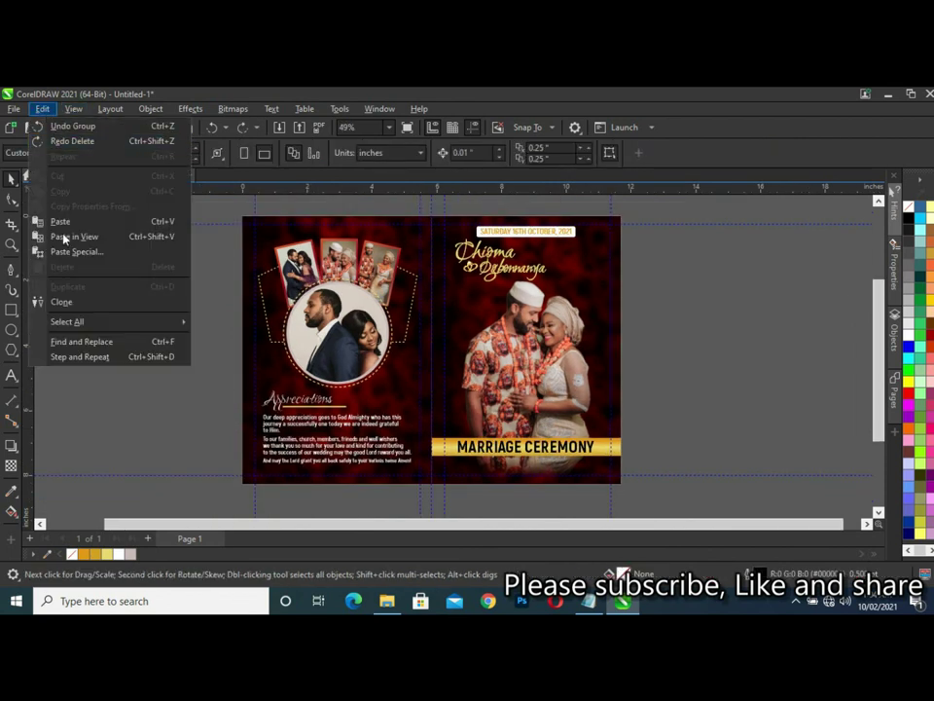
pyautogui.click(215, 354)
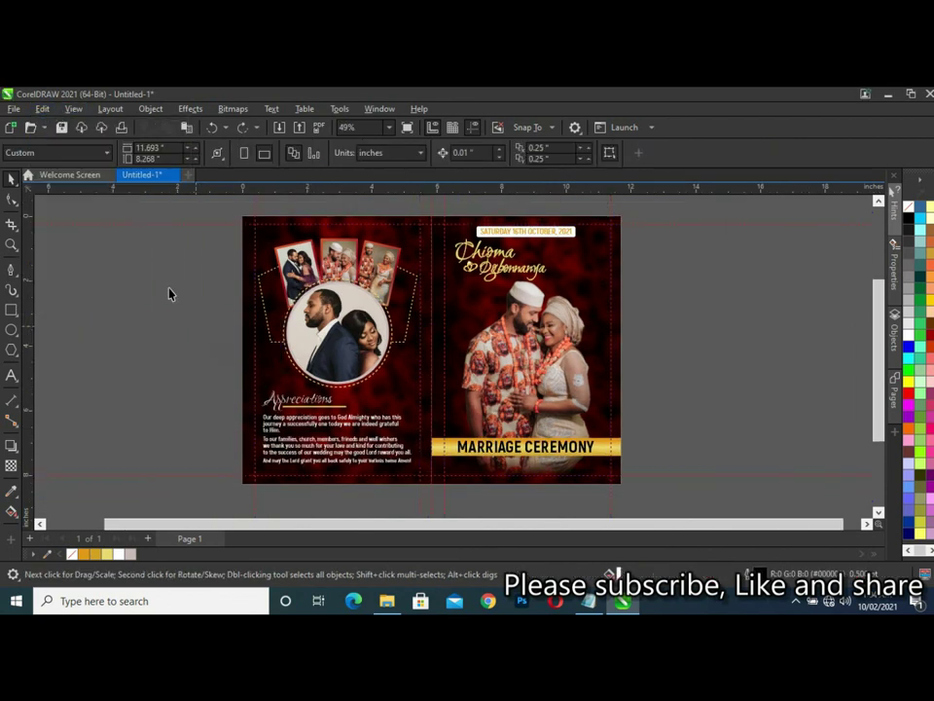
pyautogui.rightClick(136, 223)
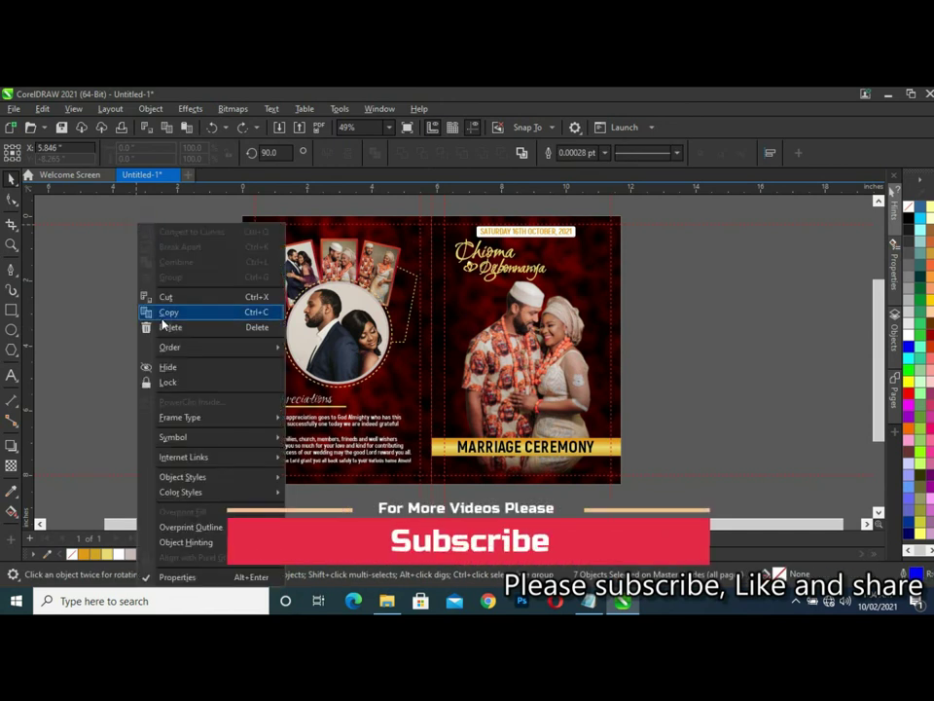
pyautogui.click(168, 327)
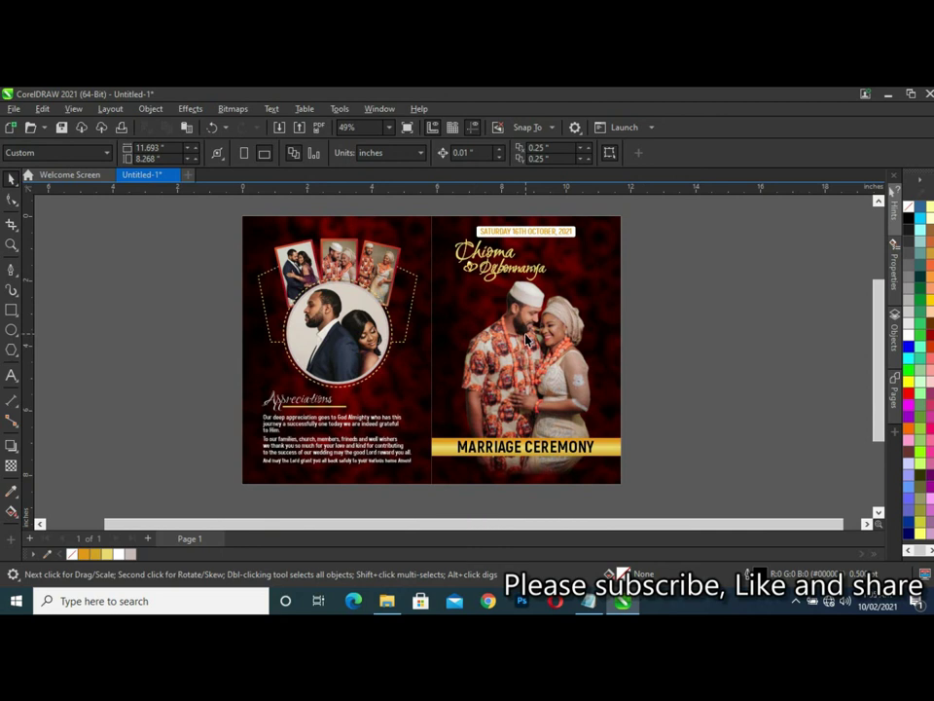
# Preview the finished spread full screen, then return to editing.
pyautogui.press('F9')
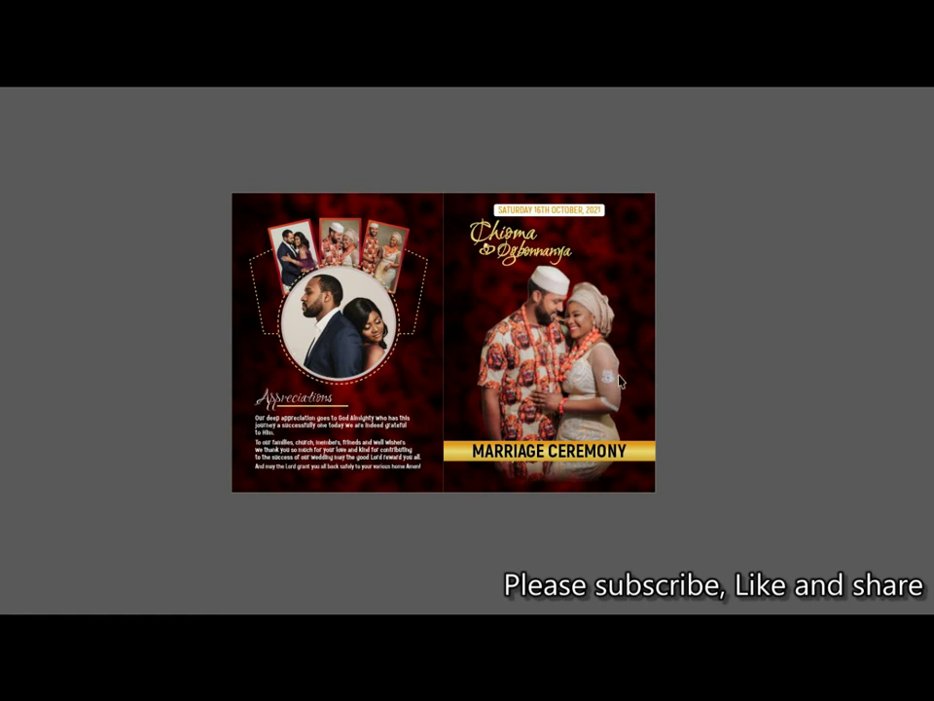
pyautogui.press('Escape')
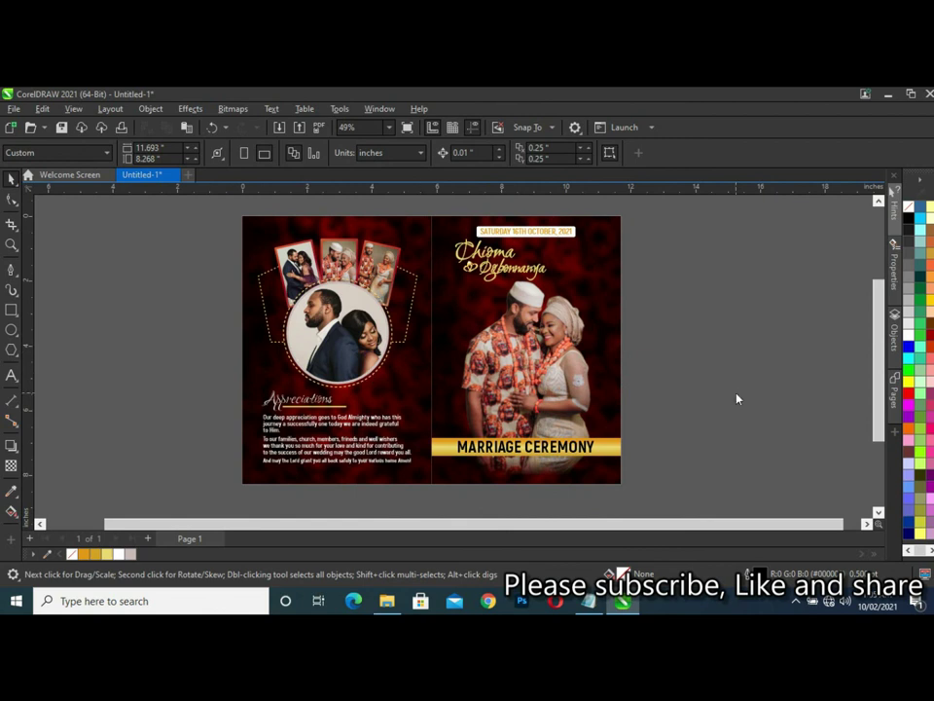
pyautogui.press('F12')
# Duplicate the MARRIAGE CEREMONY gold bar beside the page and rotate the copy 90°.
pyautogui.click(603, 468)
pyautogui.scroll(1, 598, 305)
pyautogui.scroll(1, 597, 302)
pyautogui.scroll(-2, 597, 301)
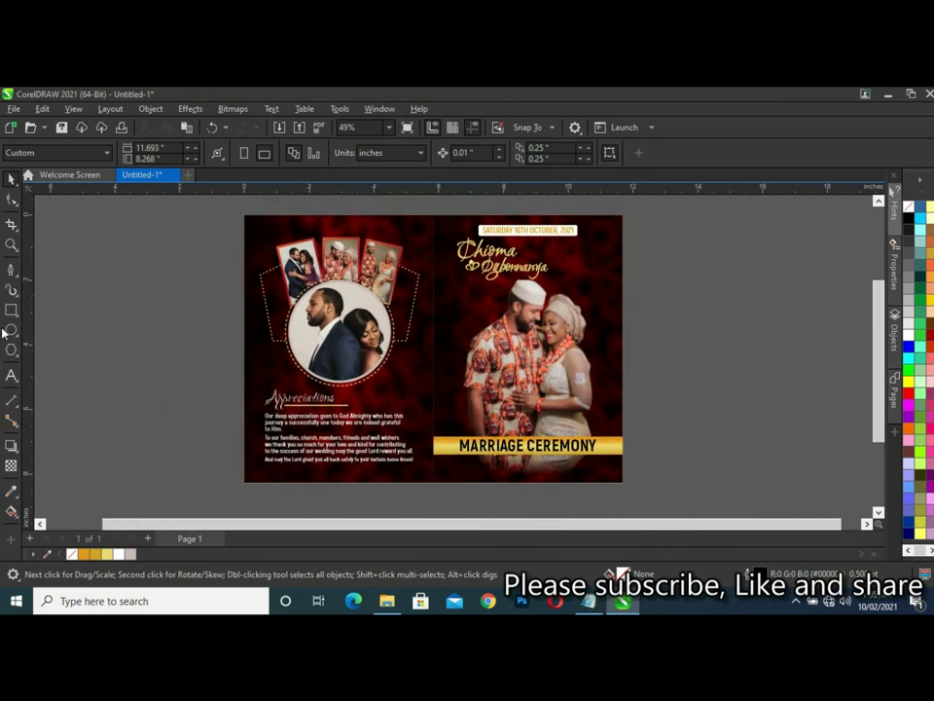
pyautogui.click(610, 444)
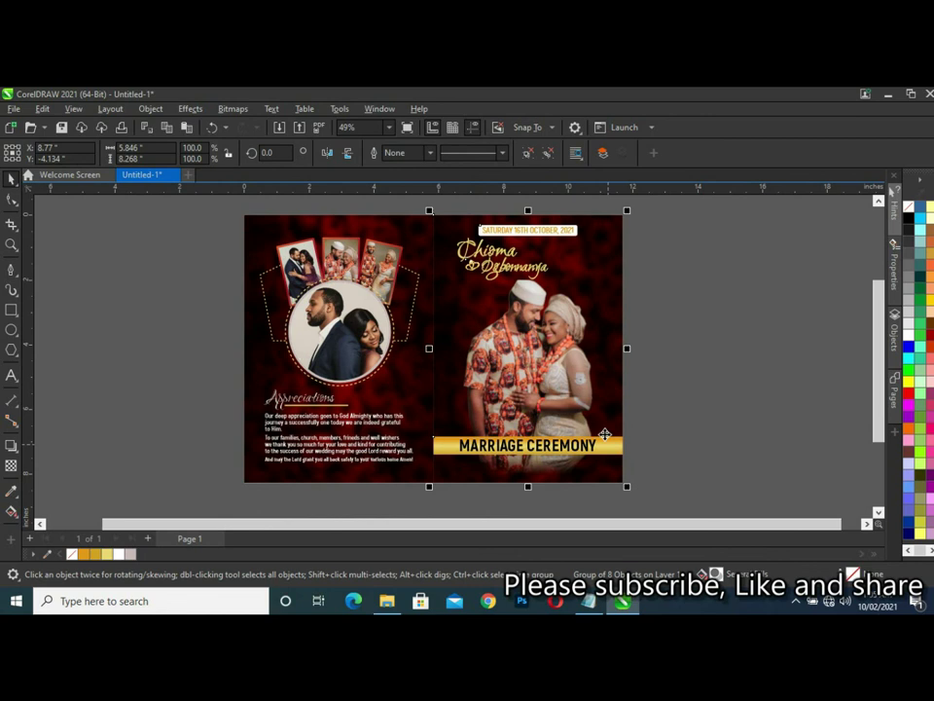
pyautogui.click(702, 280)
pyautogui.click(610, 444)
pyautogui.moveTo(610, 445); pyautogui.dragTo(769, 374)
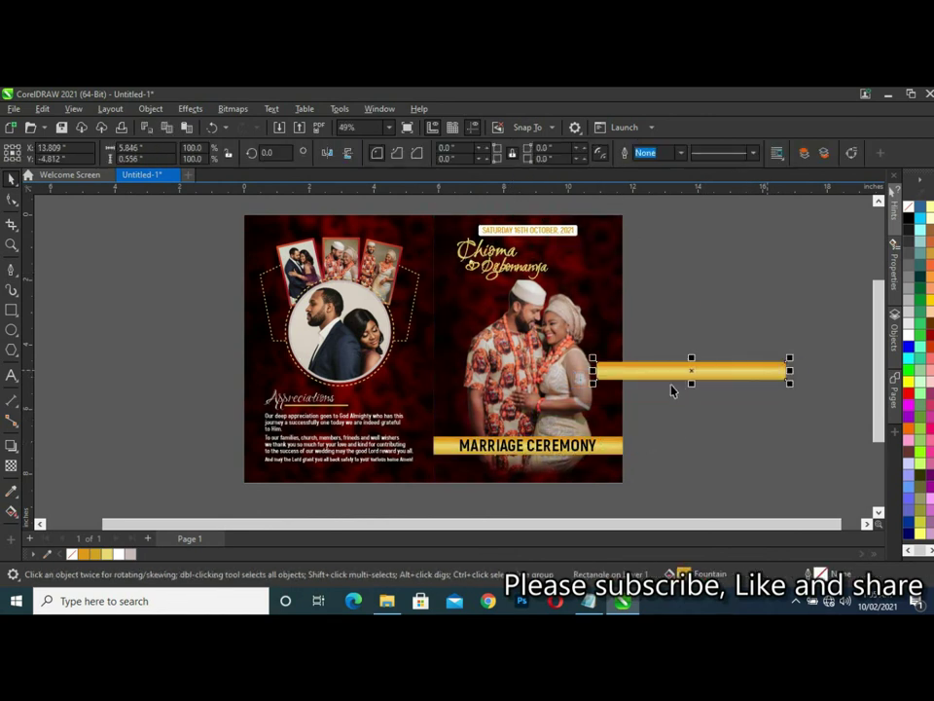
pyautogui.click(282, 152)
pyautogui.write('90')
pyautogui.press('Return')
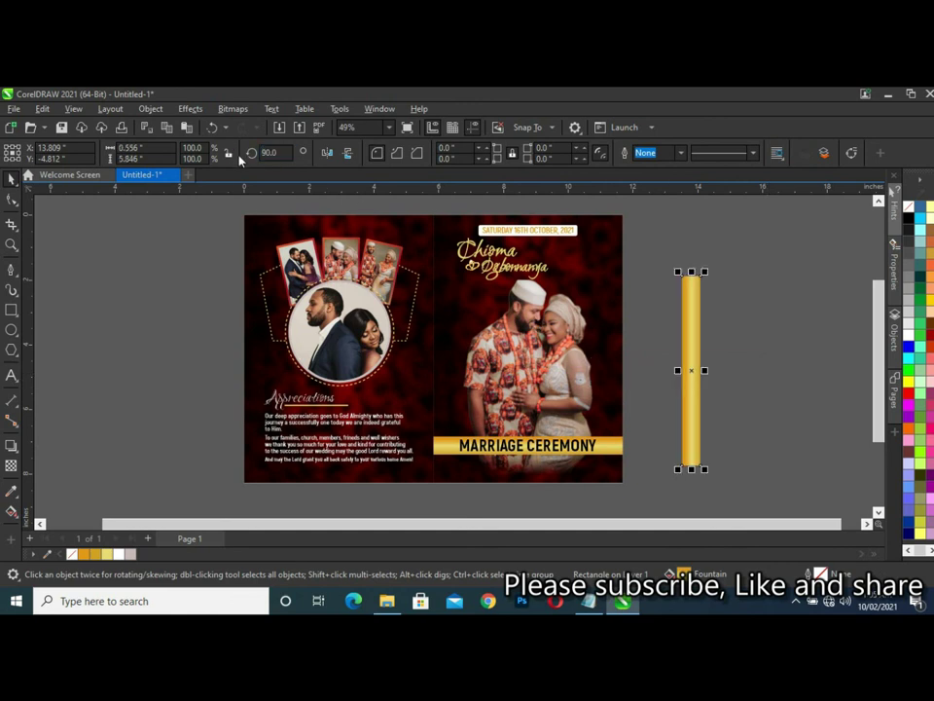
# Stretch the vertical gold bar along the cover's right edge and PowerClip it inside the background.
pyautogui.moveTo(695, 355); pyautogui.dragTo(607, 297)
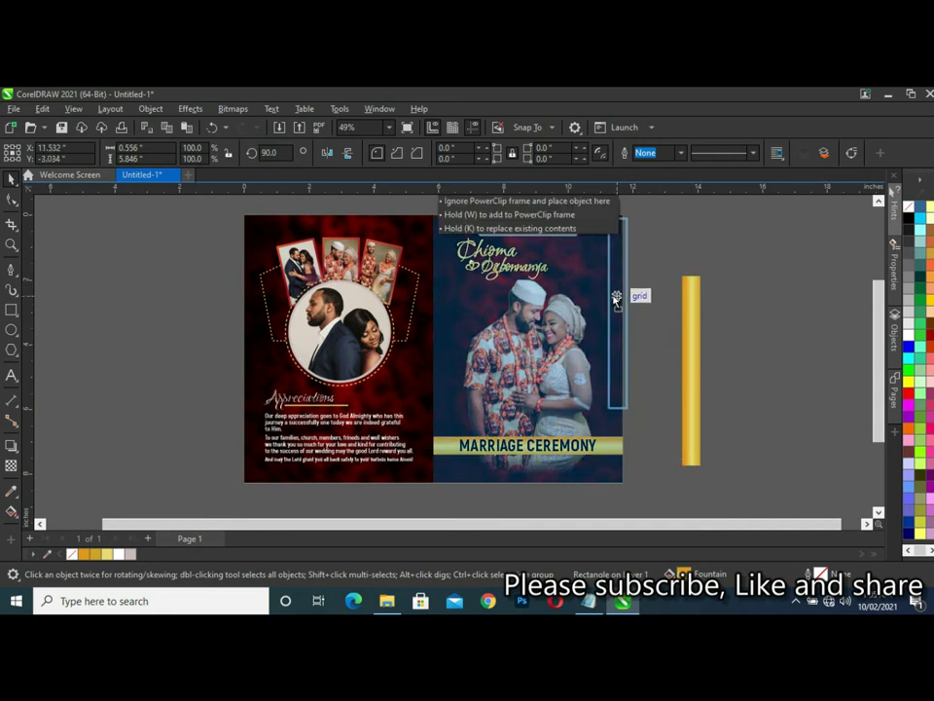
pyautogui.moveTo(613, 297); pyautogui.dragTo(619, 292)
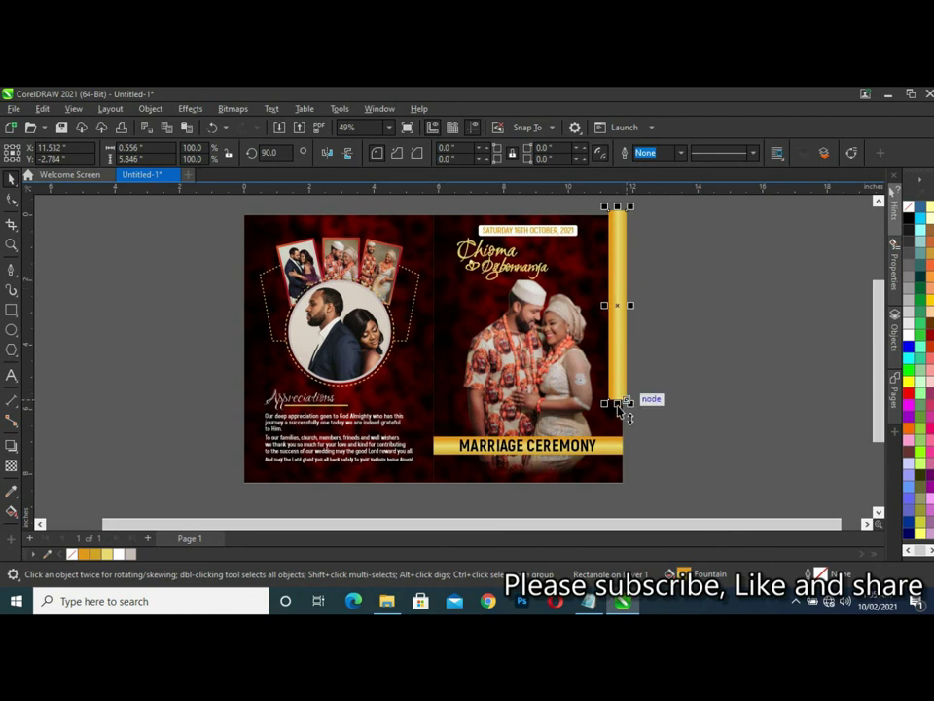
pyautogui.moveTo(621, 409); pyautogui.dragTo(623, 489)
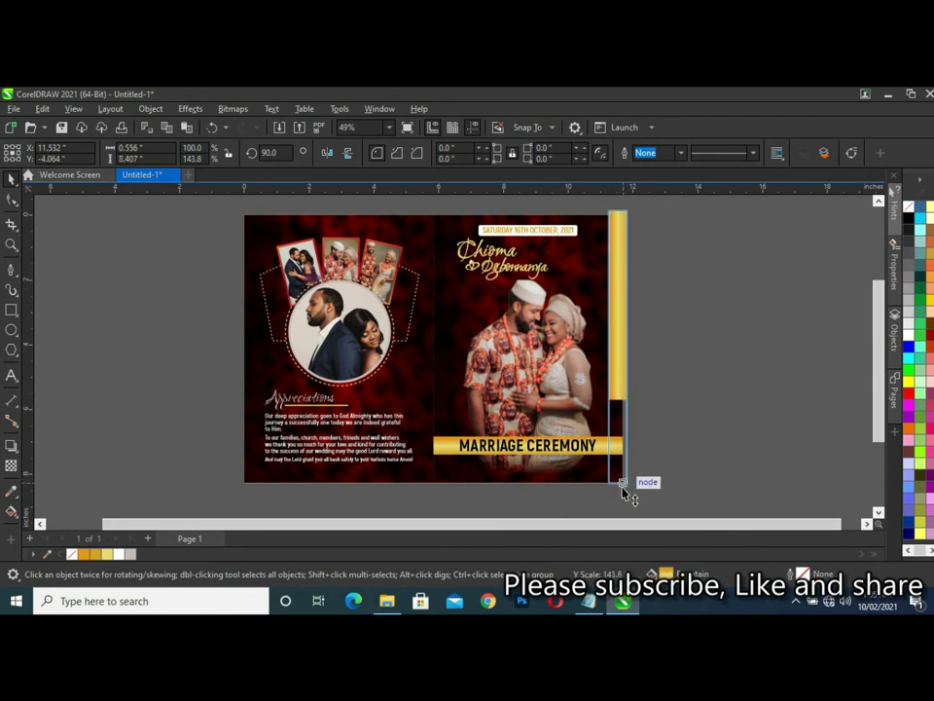
pyautogui.moveTo(623, 492); pyautogui.dragTo(623, 487)
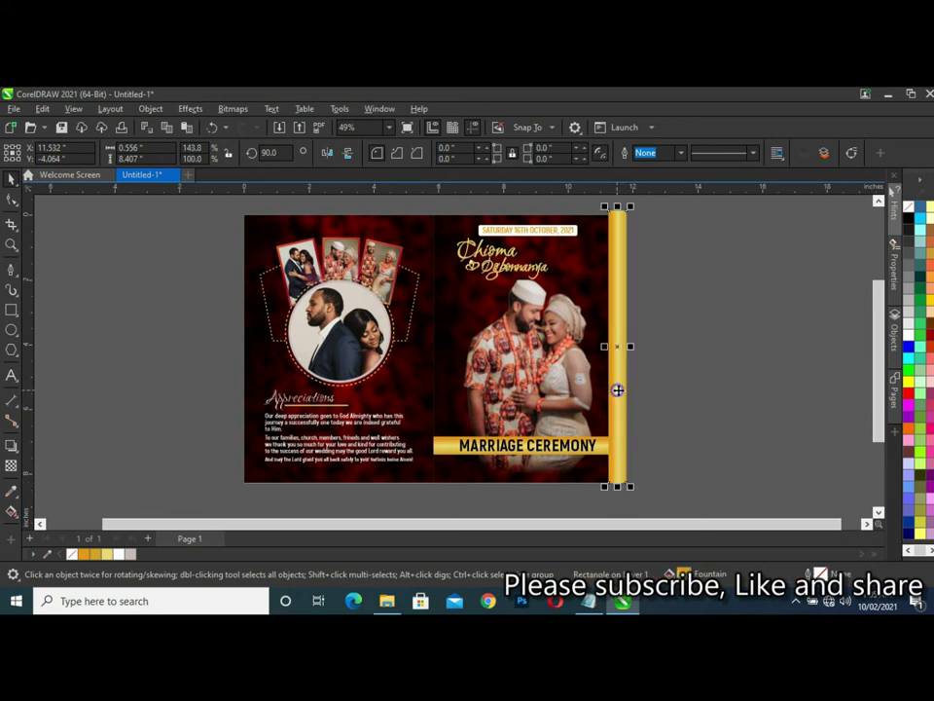
pyautogui.rightClick(617, 389)
pyautogui.click(690, 347)
pyautogui.click(571, 279)
pyautogui.click(695, 294)
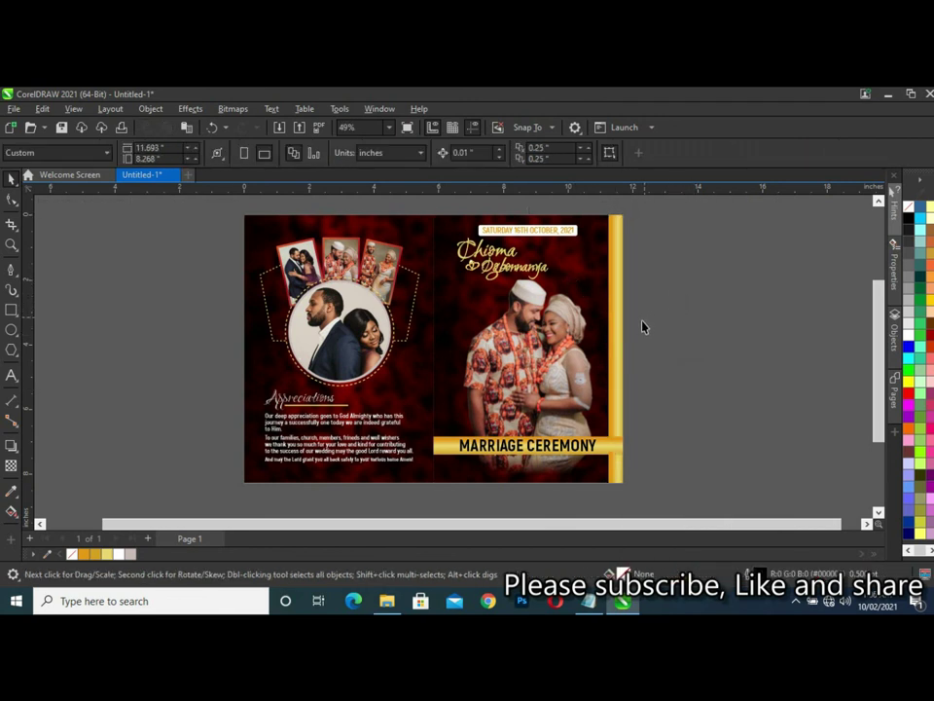
# Select the MARRIAGE CEREMONY banner and narrow it from its right end.
pyautogui.scroll(2, 615, 452)
pyautogui.scroll(1, 605, 446)
pyautogui.click(632, 449)
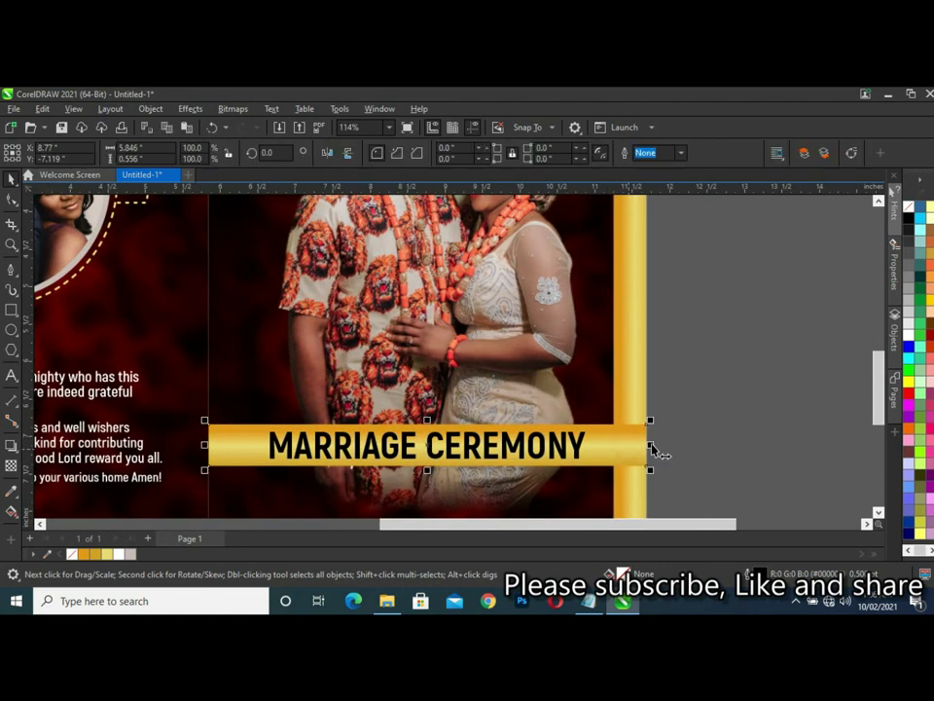
pyautogui.moveTo(650, 446); pyautogui.dragTo(617, 446)
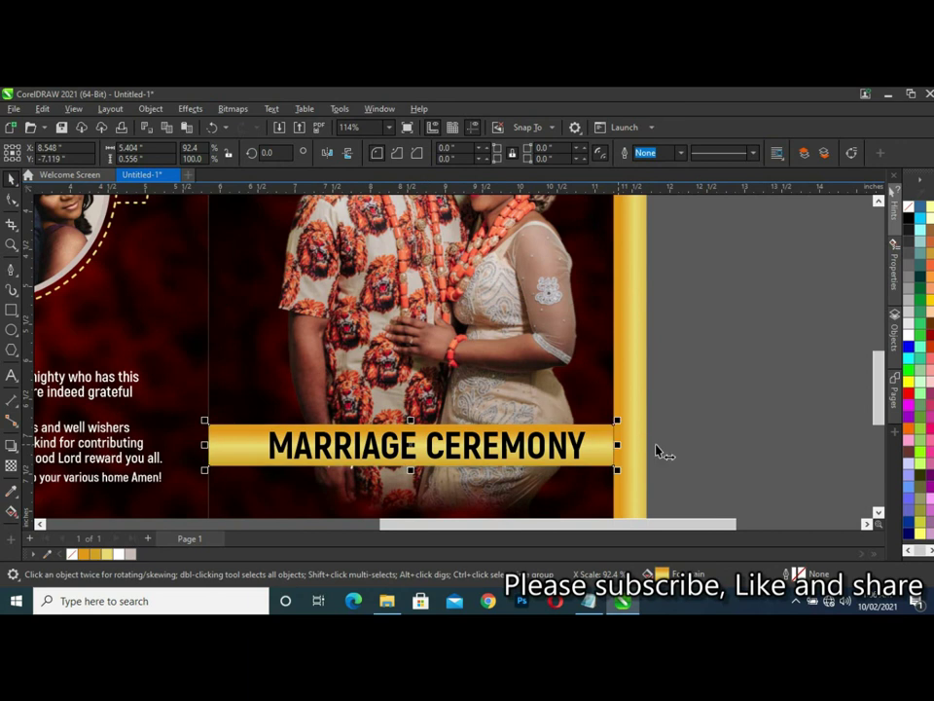
# Snap the banner's right end flush to the gold strip's inner edge, about 92.5% width.
pyautogui.scroll(2, 613, 443)
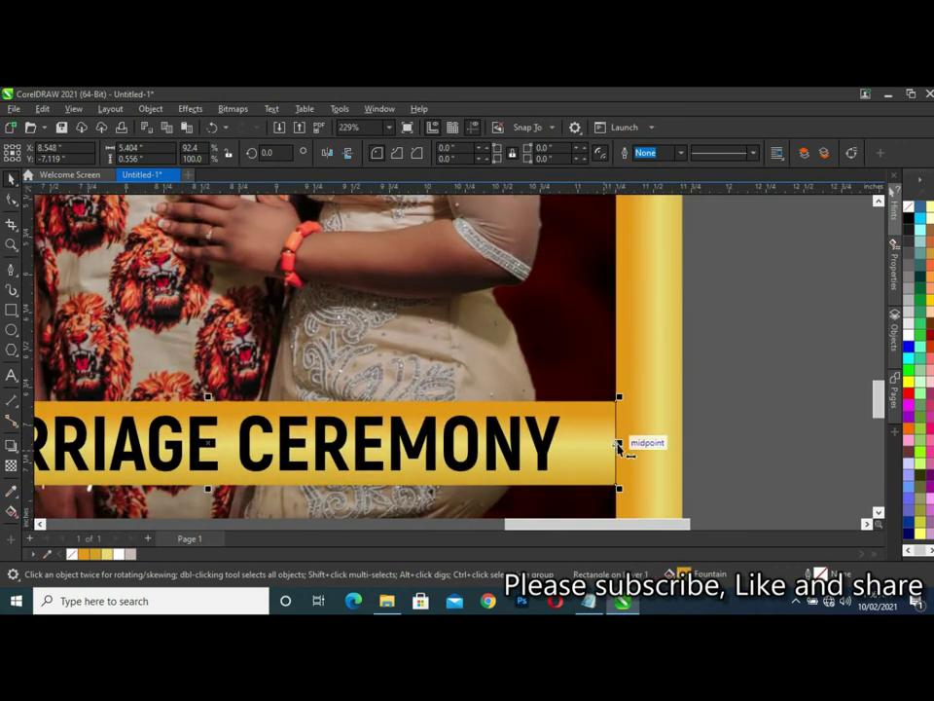
pyautogui.moveTo(618, 449); pyautogui.dragTo(625, 451)
pyautogui.moveTo(630, 450); pyautogui.dragTo(628, 447)
pyautogui.scroll(2, 628, 448)
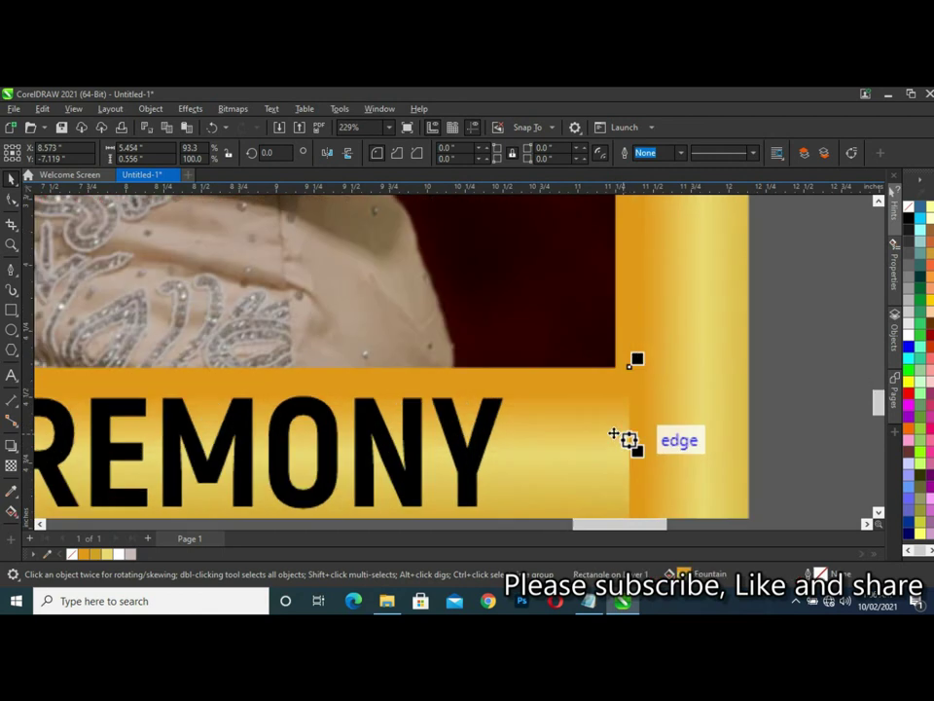
pyautogui.scroll(1, 626, 440)
pyautogui.moveTo(639, 462); pyautogui.dragTo(623, 465)
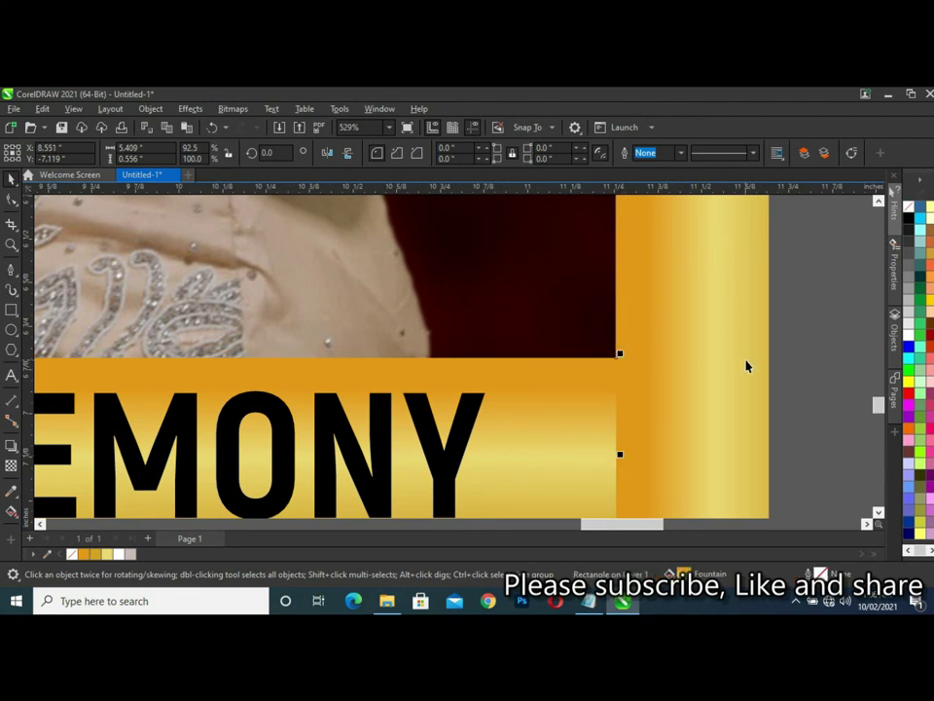
pyautogui.scroll(-2, 746, 365)
pyautogui.scroll(-1, 746, 365)
pyautogui.scroll(-1, 747, 365)
pyautogui.scroll(-1, 730, 366)
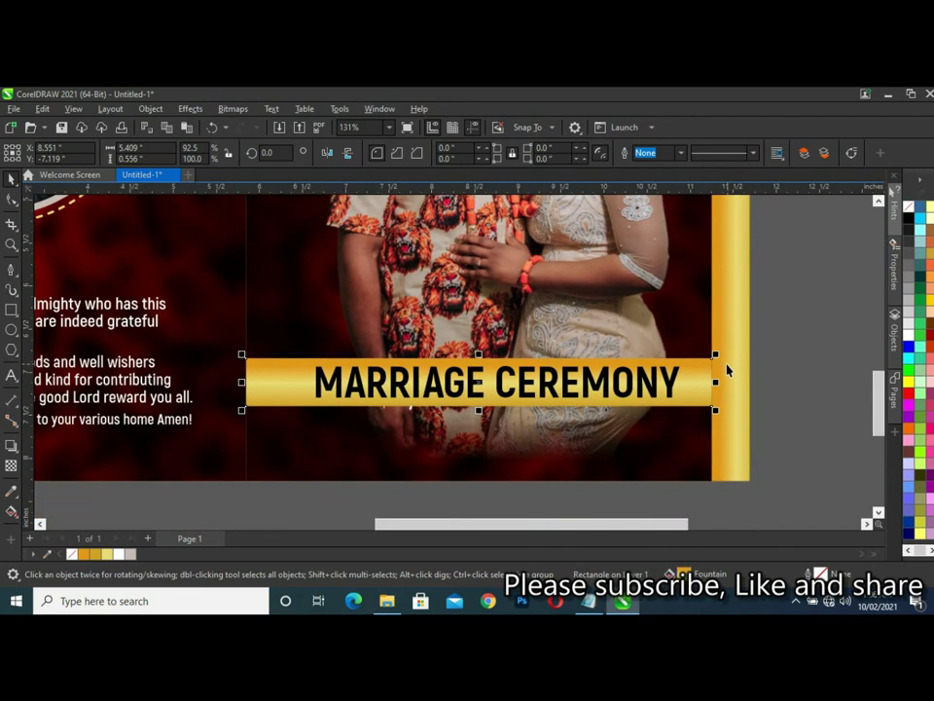
pyautogui.scroll(-2, 723, 366)
pyautogui.scroll(-1, 740, 360)
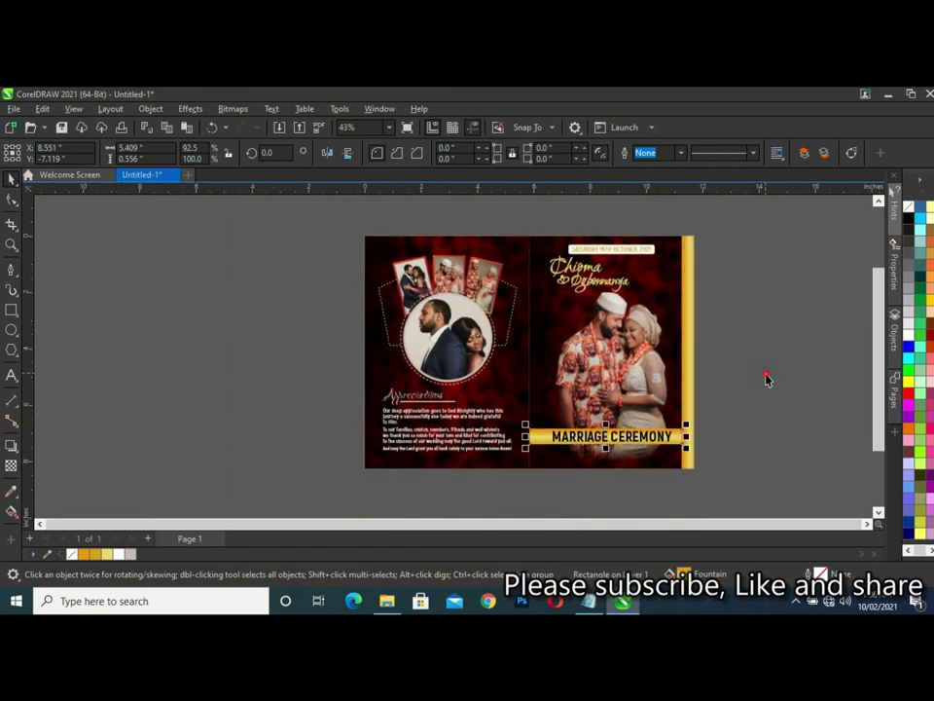
# Group the cover's eight objects, including the gold strip and banner, with Ctrl+G.
pyautogui.click(715, 229)
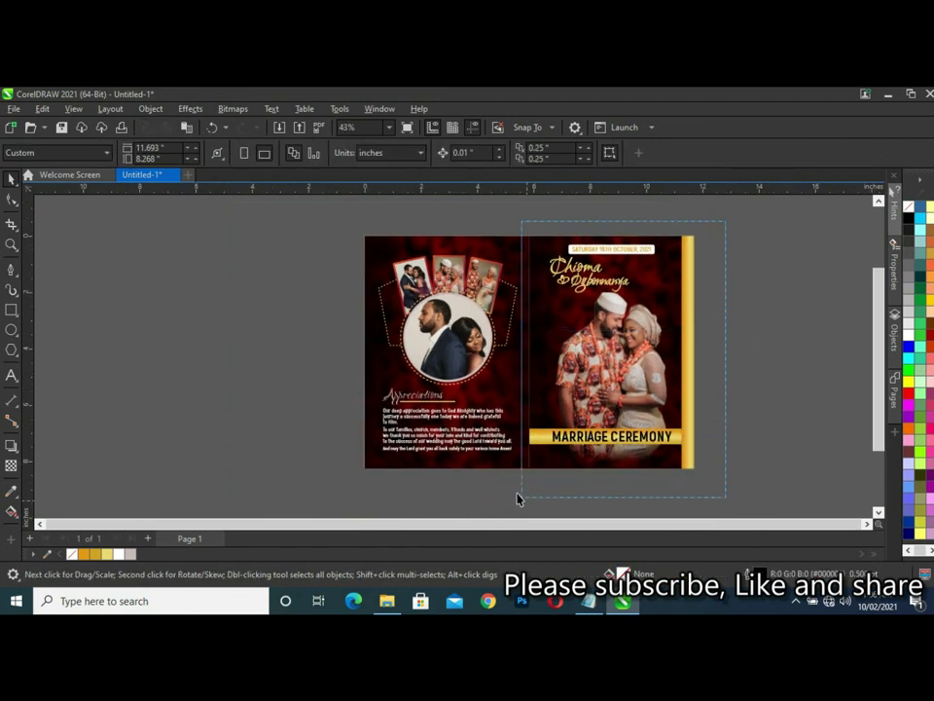
pyautogui.moveTo(720, 225); pyautogui.dragTo(523, 494)
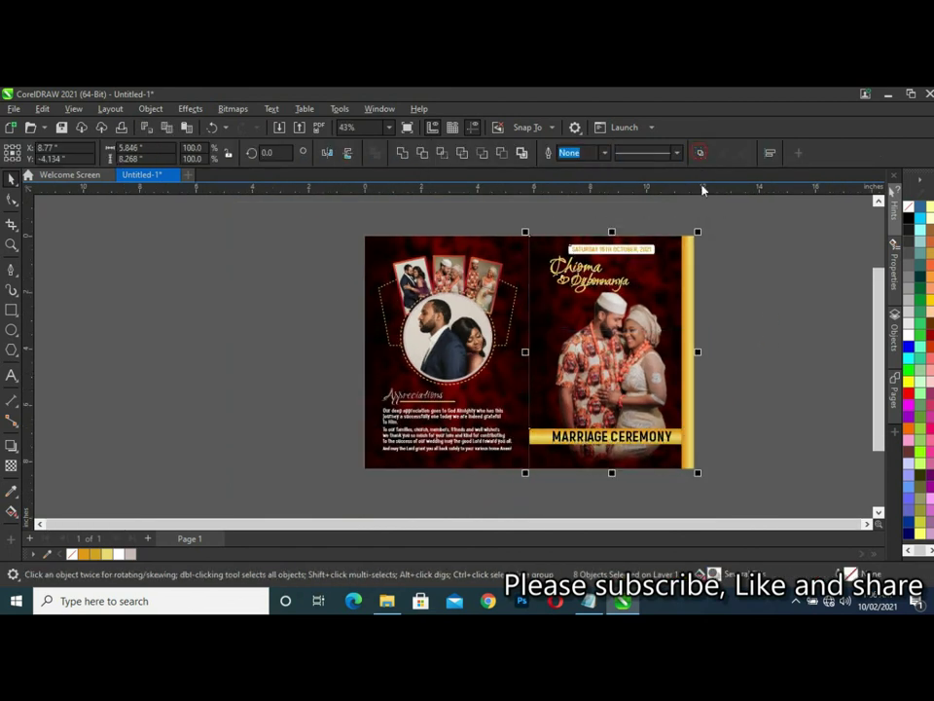
pyautogui.hotkey('ctrl', 'g')
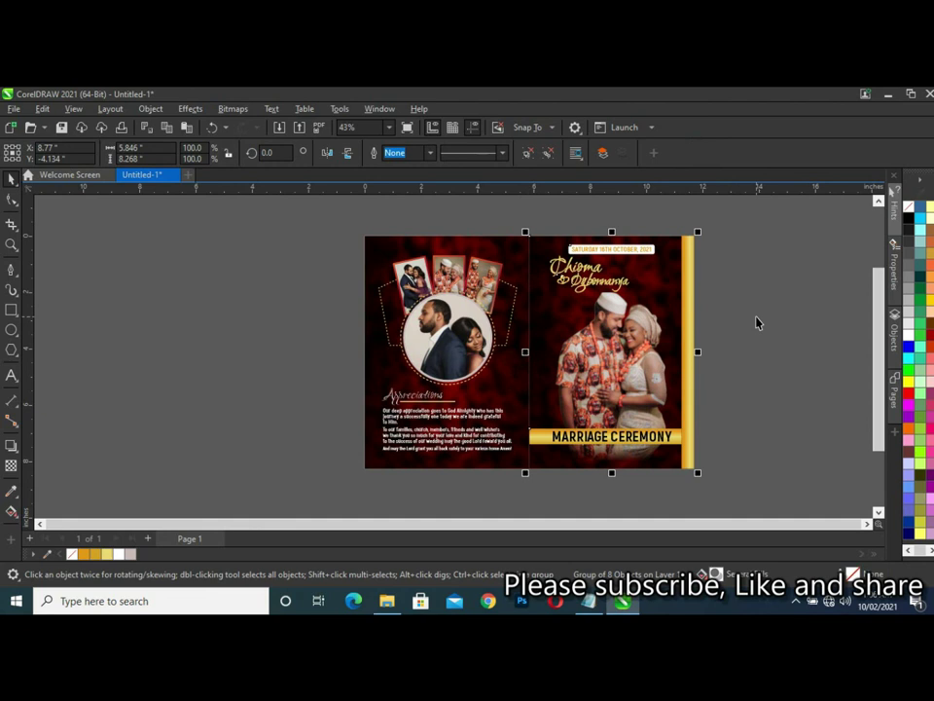
pyautogui.scroll(1, 759, 322)
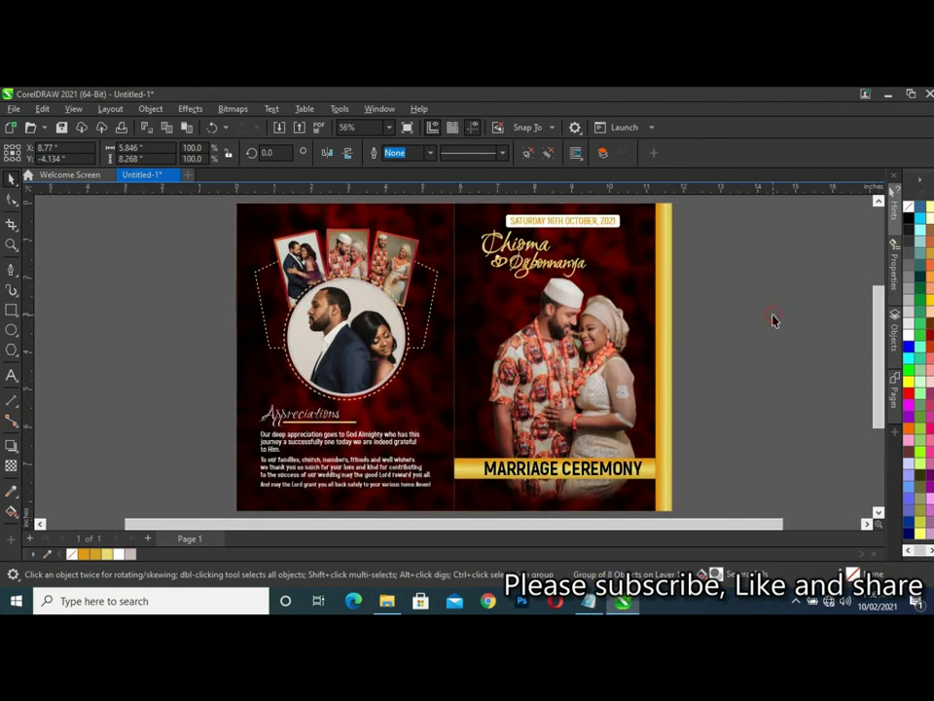
pyautogui.click(770, 324)
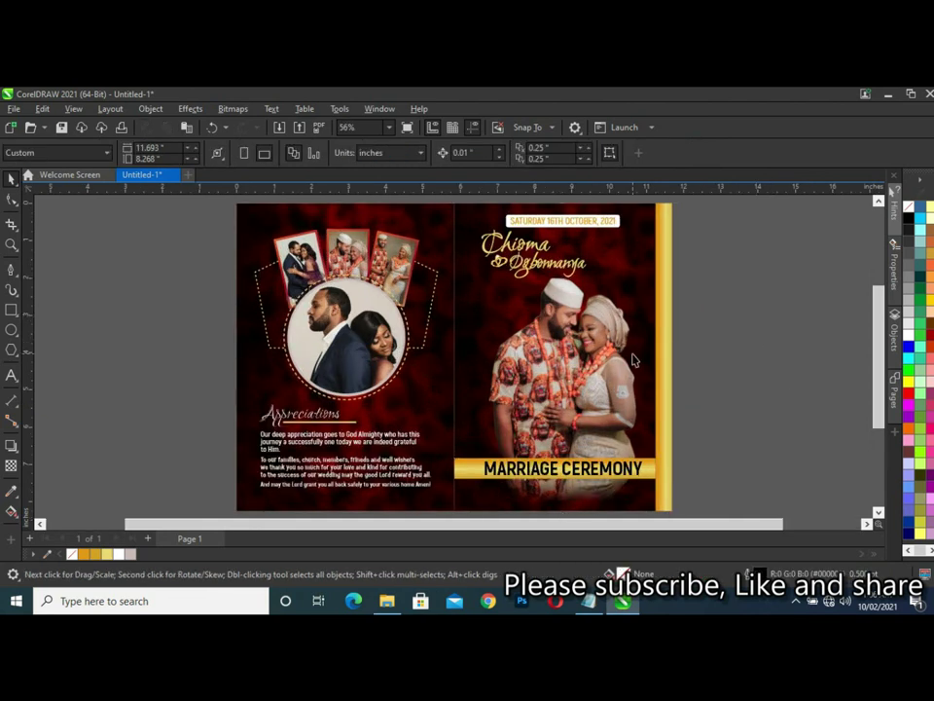